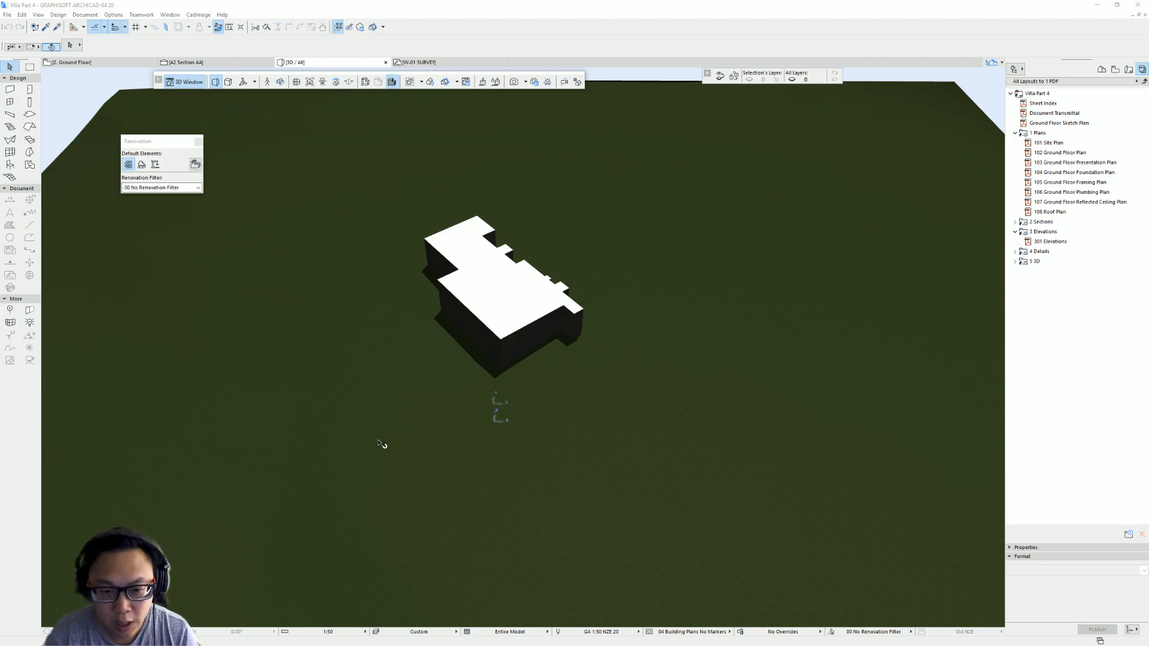
- Orbit around the 3D site model to examine the terrain mesh and the building on it
{"action": "left_click_drag", "start_coordinate": [541, 382], "coordinate": [595, 379]}
{"action": "left_click_drag", "start_coordinate": [521, 392], "coordinate": [608, 415]}
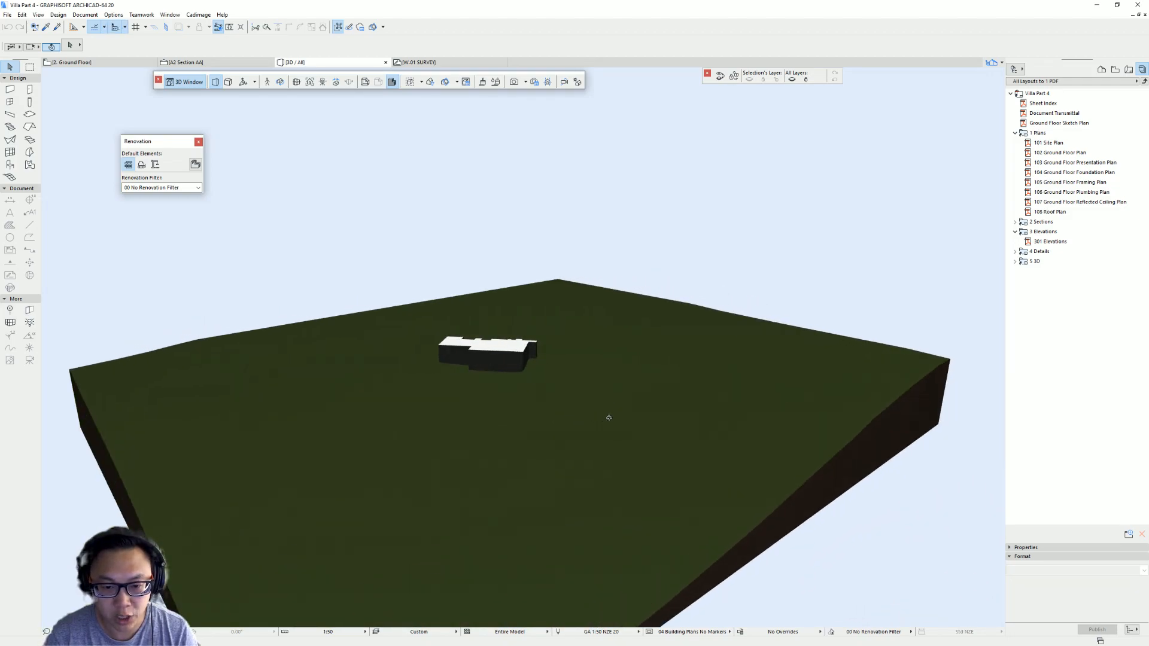
{"action": "left_click_drag", "start_coordinate": [590, 316], "coordinate": [386, 425]}
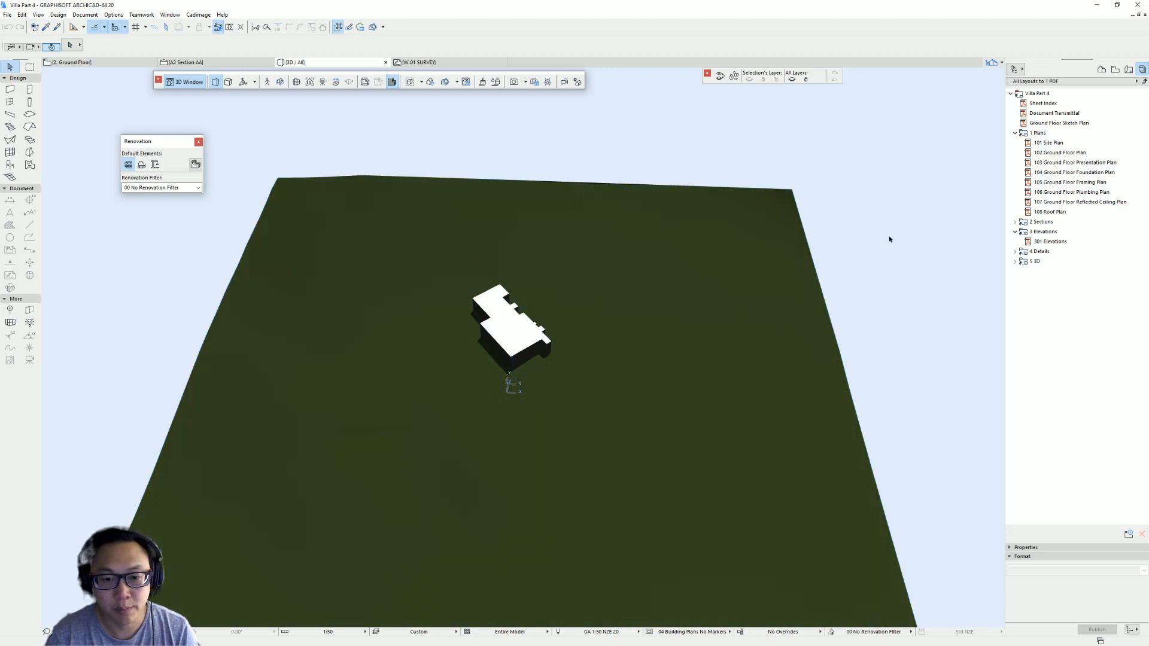
{"action": "left_click_drag", "start_coordinate": [531, 410], "coordinate": [575, 338]}
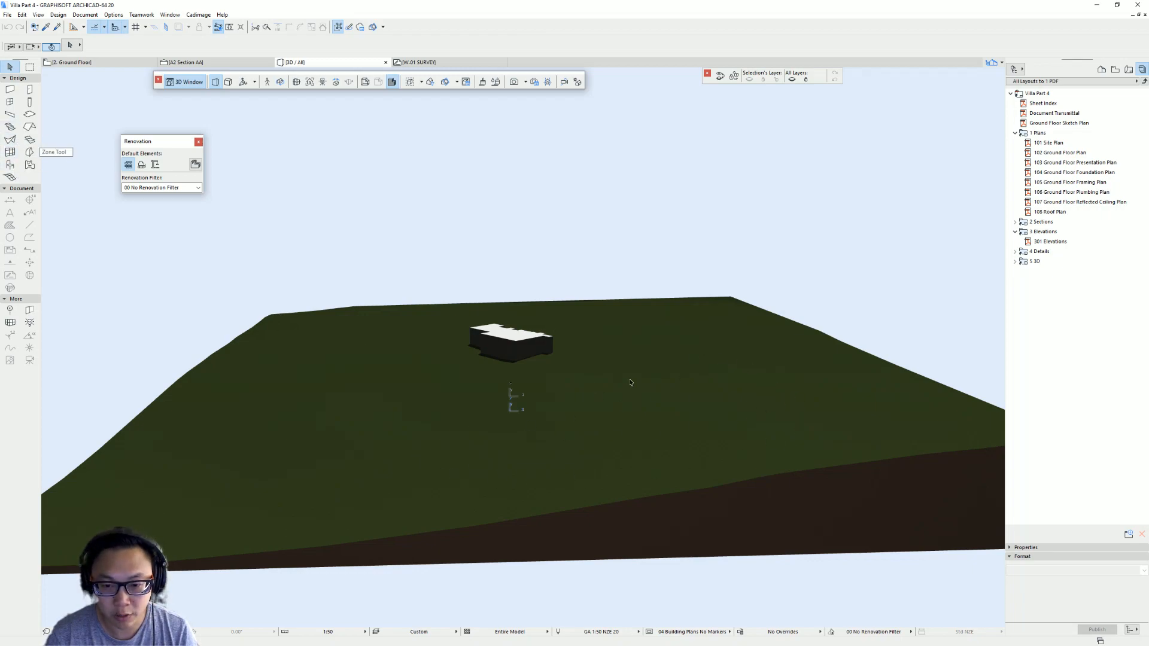
{"action": "left_click_drag", "start_coordinate": [543, 393], "coordinate": [461, 335]}
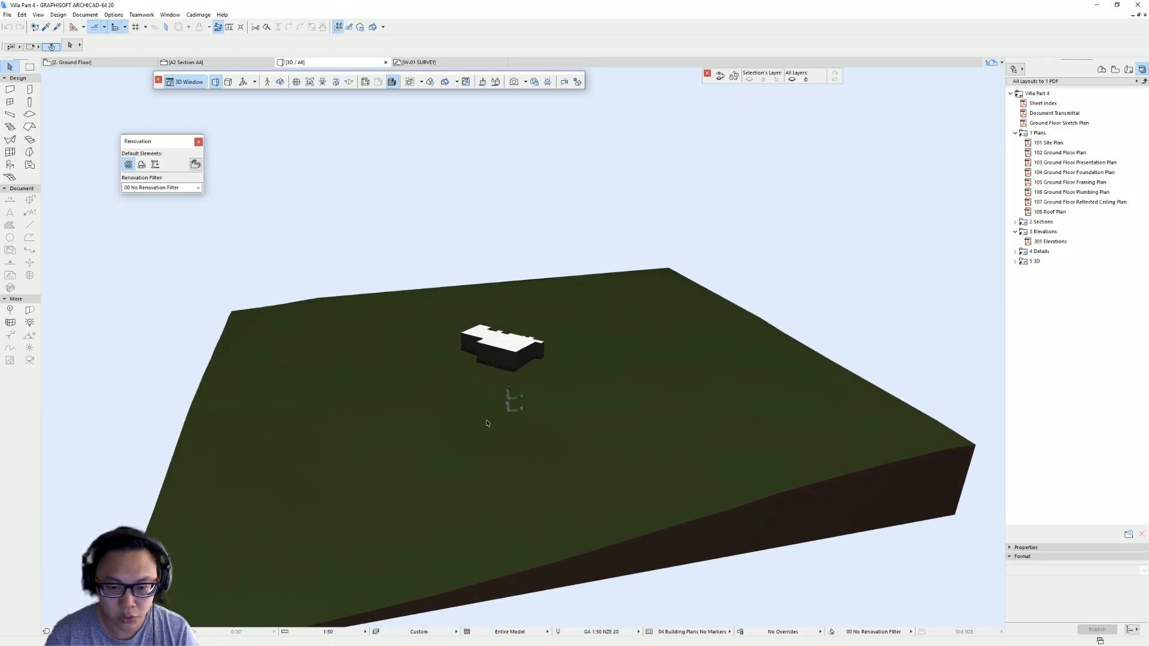
{"action": "middle_click_drag", "start_coordinate": [519, 380], "coordinate": [459, 518], "text": "shift"}
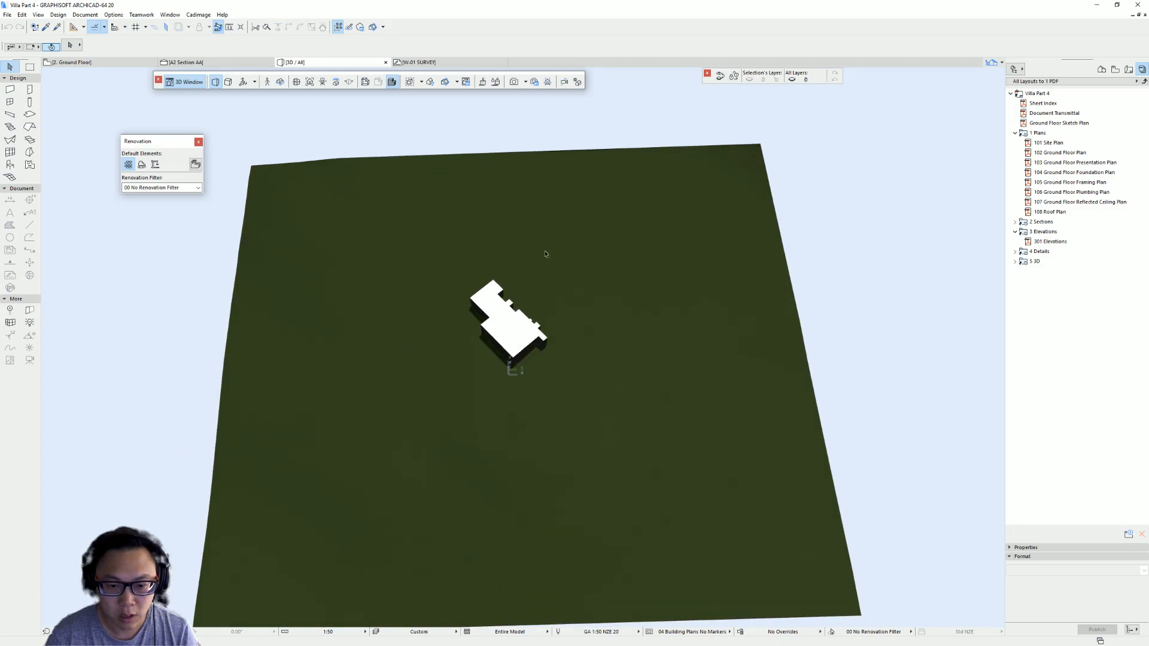
{"action": "middle_click_drag", "start_coordinate": [633, 464], "coordinate": [633, 239], "text": "shift"}
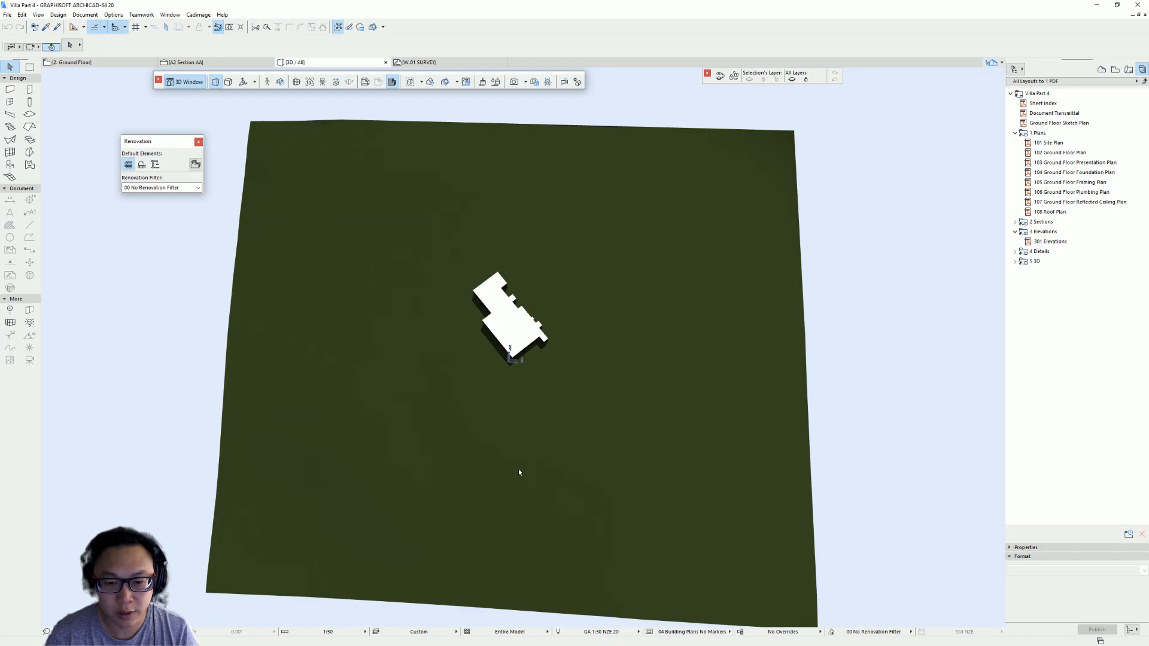
{"action": "middle_click_drag", "start_coordinate": [515, 475], "coordinate": [616, 341], "text": "shift"}
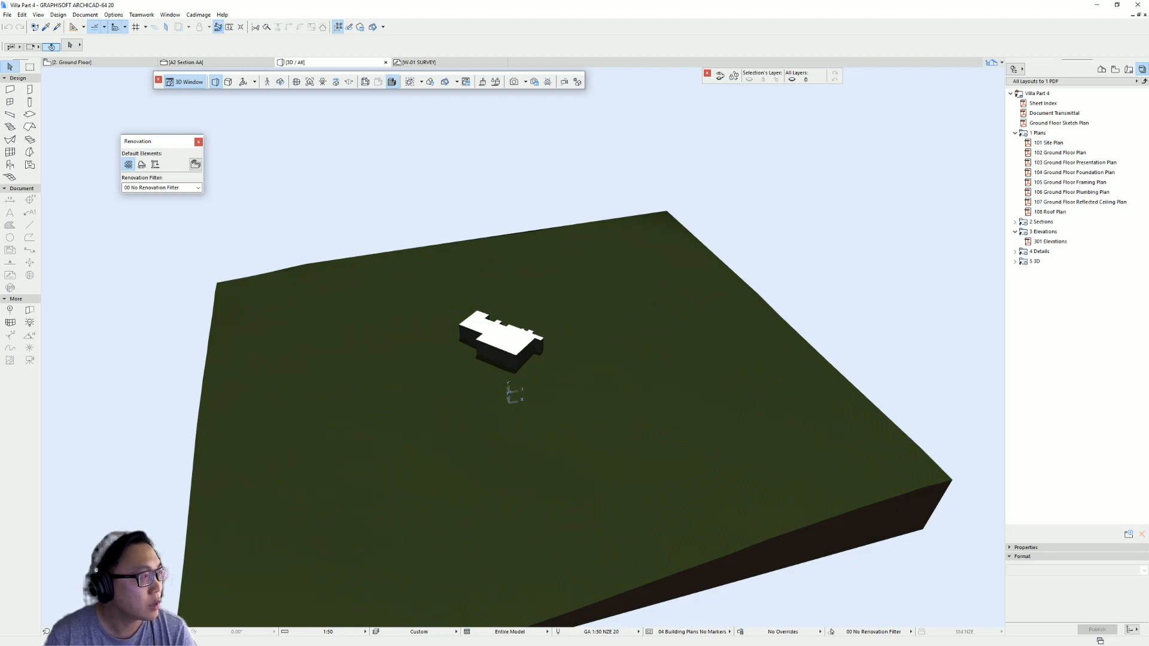
- Switch to SketchUp and show the Location Terrain layer while hiding the Location Snapshot layer
{"action": "key", "text": "alt+Tab"}
{"action": "middle_click_drag", "start_coordinate": [551, 422], "coordinate": [516, 282], "text": "shift"}
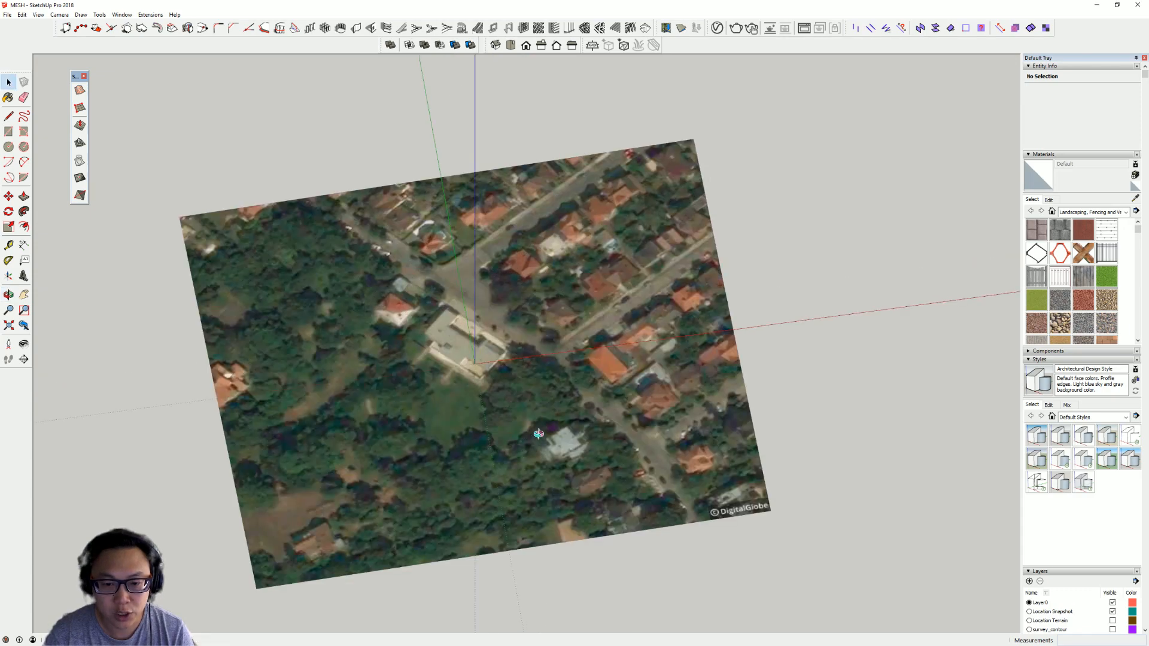
{"action": "scroll", "coordinate": [516, 282], "scroll_direction": "up", "scroll_amount": 1}
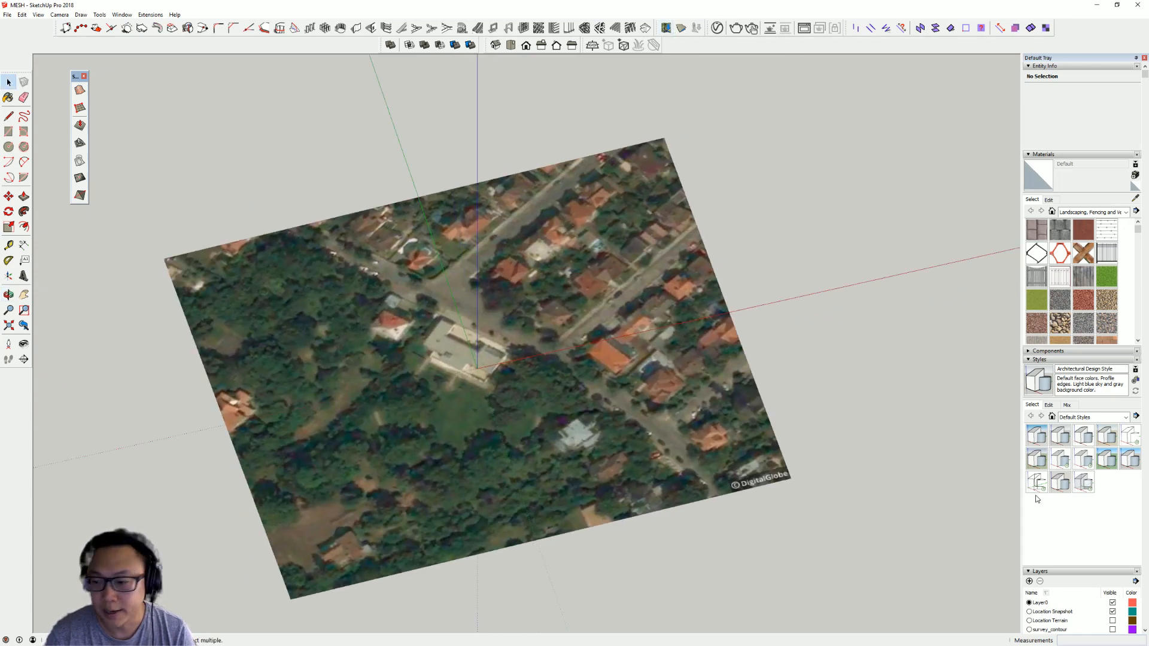
{"action": "scroll", "coordinate": [1100, 621], "scroll_direction": "down", "scroll_amount": 1}
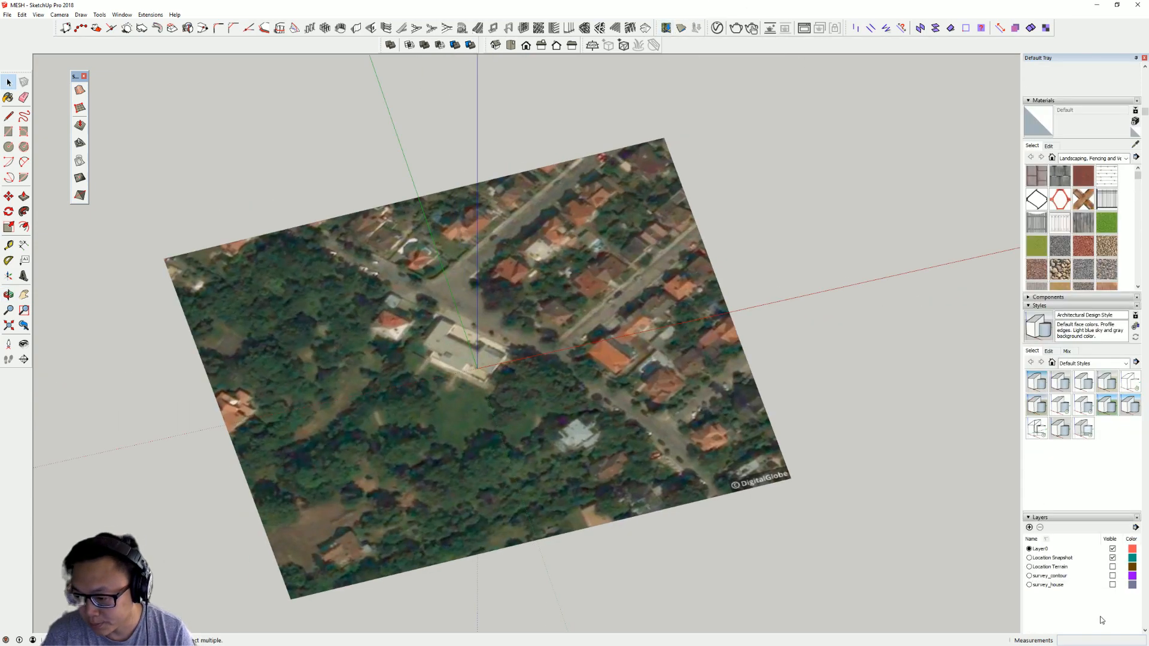
{"action": "left_click", "coordinate": [1112, 567]}
{"action": "left_click", "coordinate": [1112, 557]}
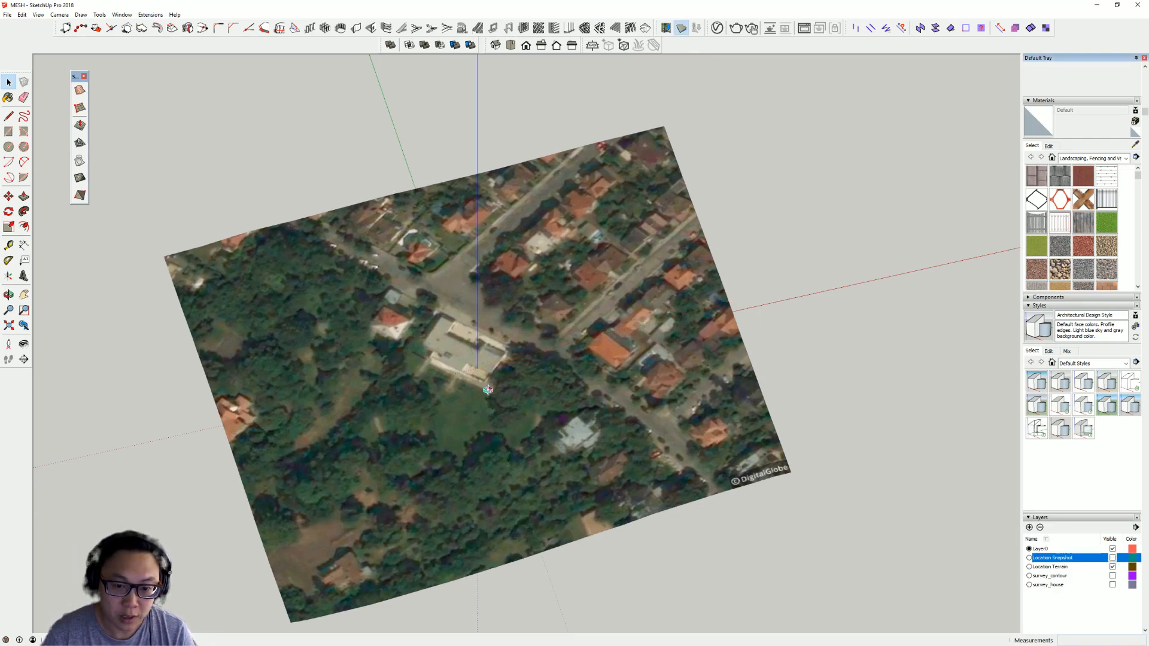
- Orbit and zoom around the textured terrain to examine the aerial image of the site
{"action": "scroll", "coordinate": [487, 389], "scroll_direction": "down", "scroll_amount": 2}
{"action": "middle_click_drag", "start_coordinate": [548, 225], "coordinate": [440, 491]}
{"action": "scroll", "coordinate": [500, 393], "scroll_direction": "up", "scroll_amount": 4}
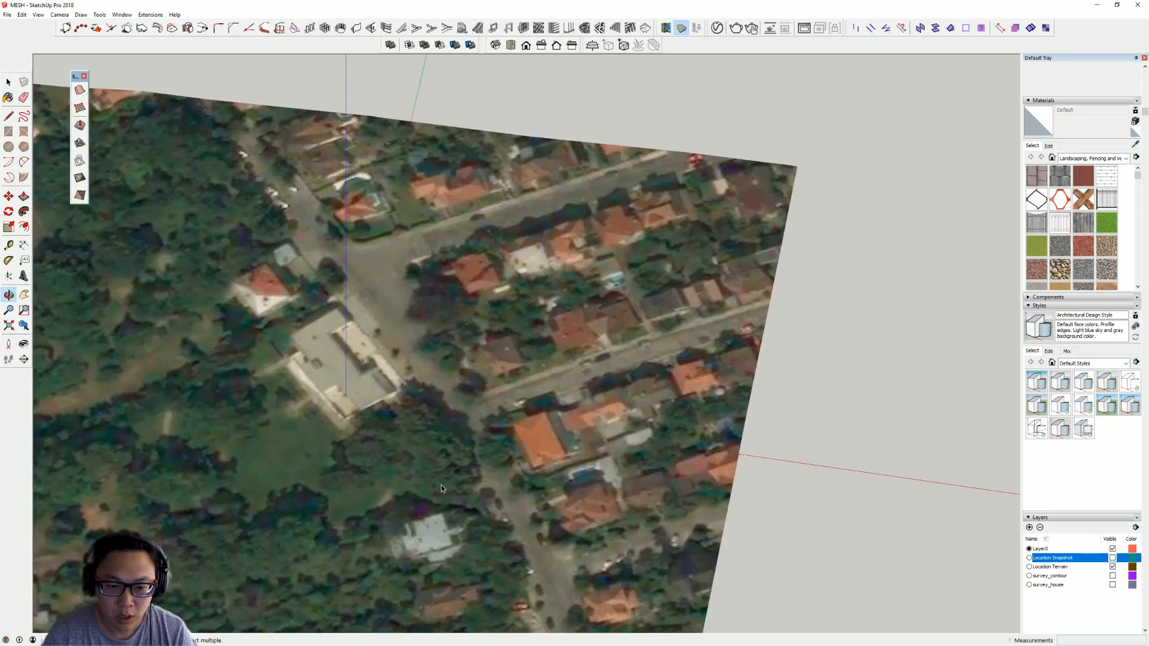
{"action": "scroll", "coordinate": [440, 492], "scroll_direction": "down", "scroll_amount": 2}
{"action": "middle_click_drag", "start_coordinate": [262, 351], "coordinate": [384, 286], "text": "shift"}
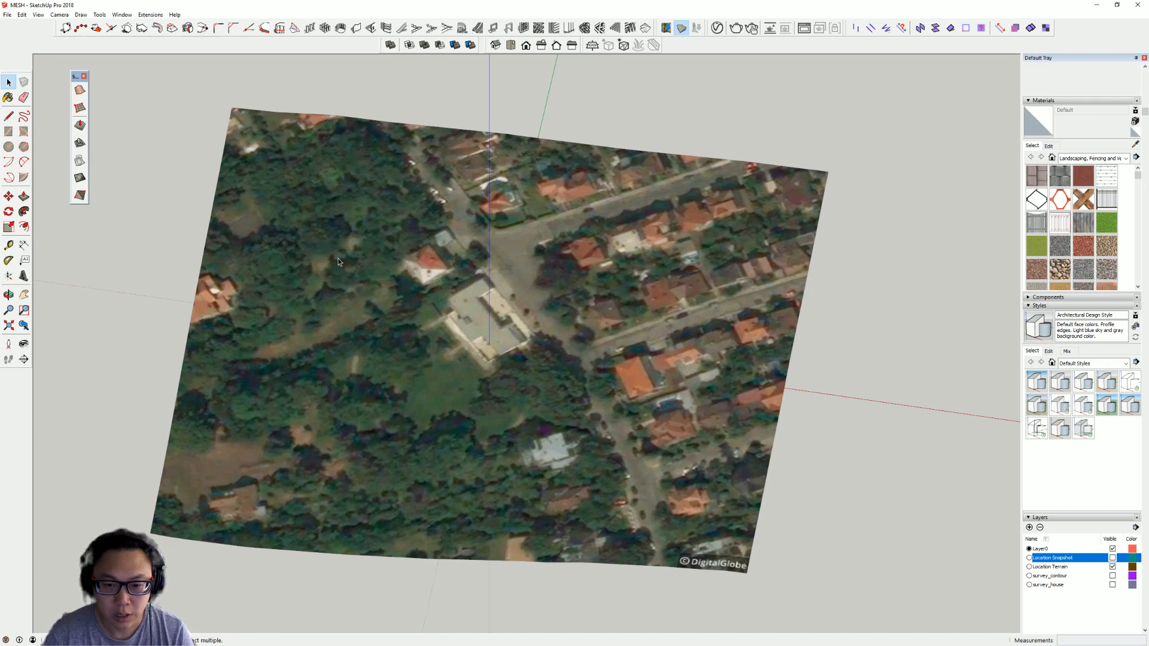
{"action": "middle_click_drag", "start_coordinate": [332, 361], "coordinate": [495, 387]}
{"action": "scroll", "coordinate": [494, 387], "scroll_direction": "down", "scroll_amount": 1}
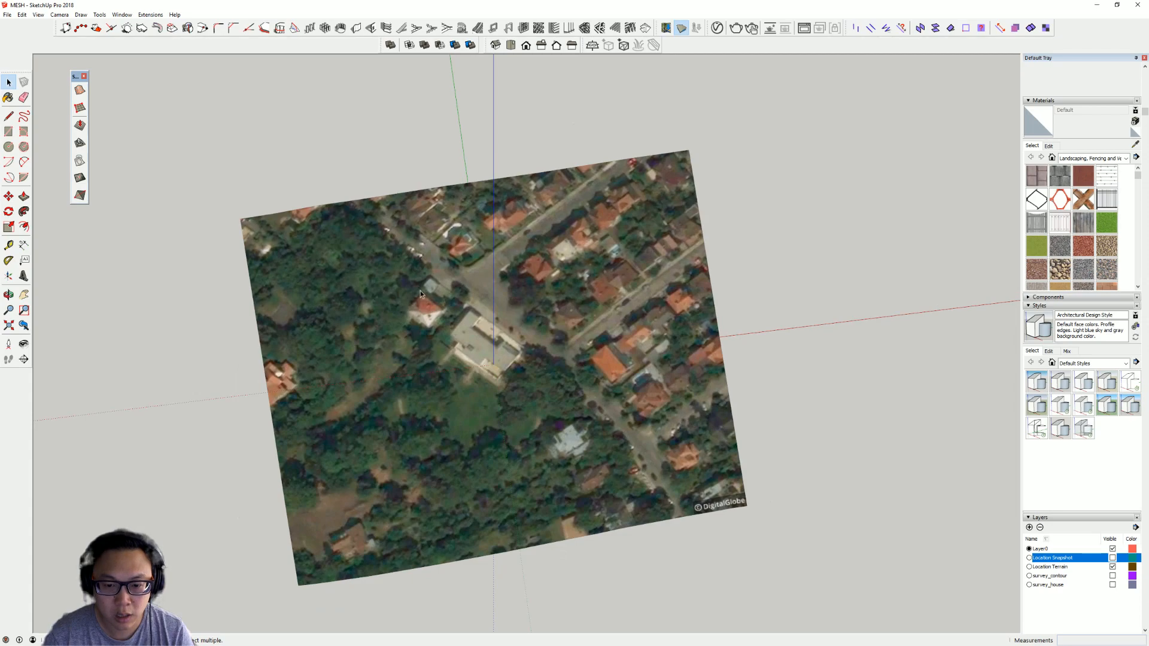
{"action": "middle_click_drag", "start_coordinate": [518, 326], "coordinate": [603, 286]}
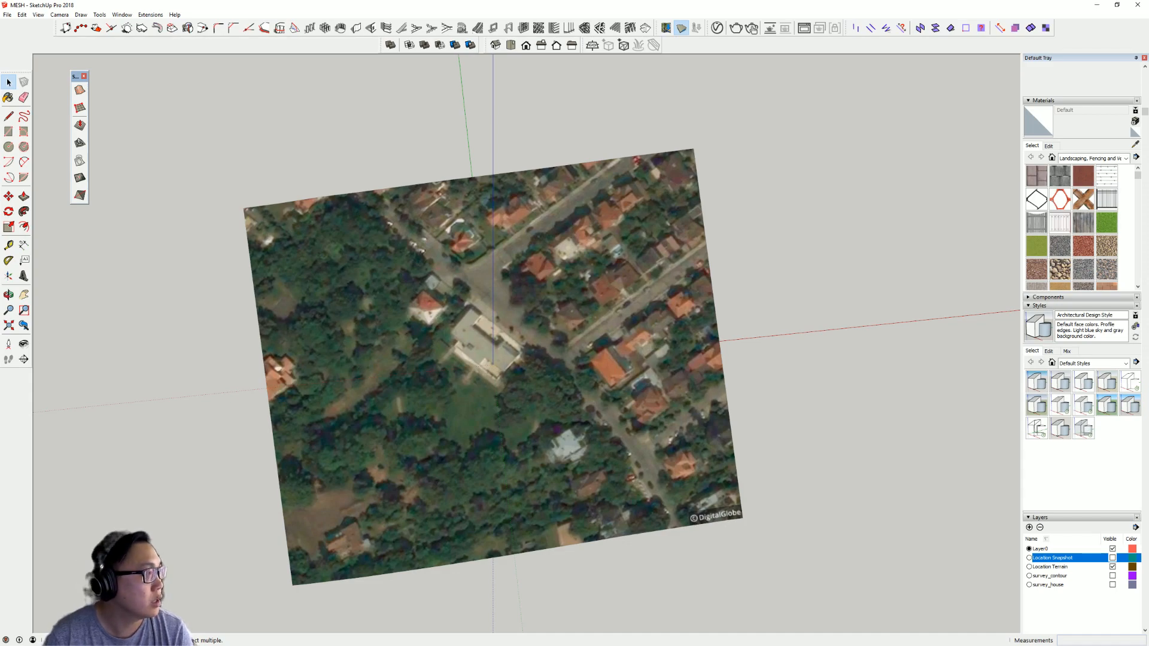
- Switch to Google Maps and study the satellite view around Villa Tugendhat, toggling the globe view and labels
{"action": "key", "text": "alt+Tab"}
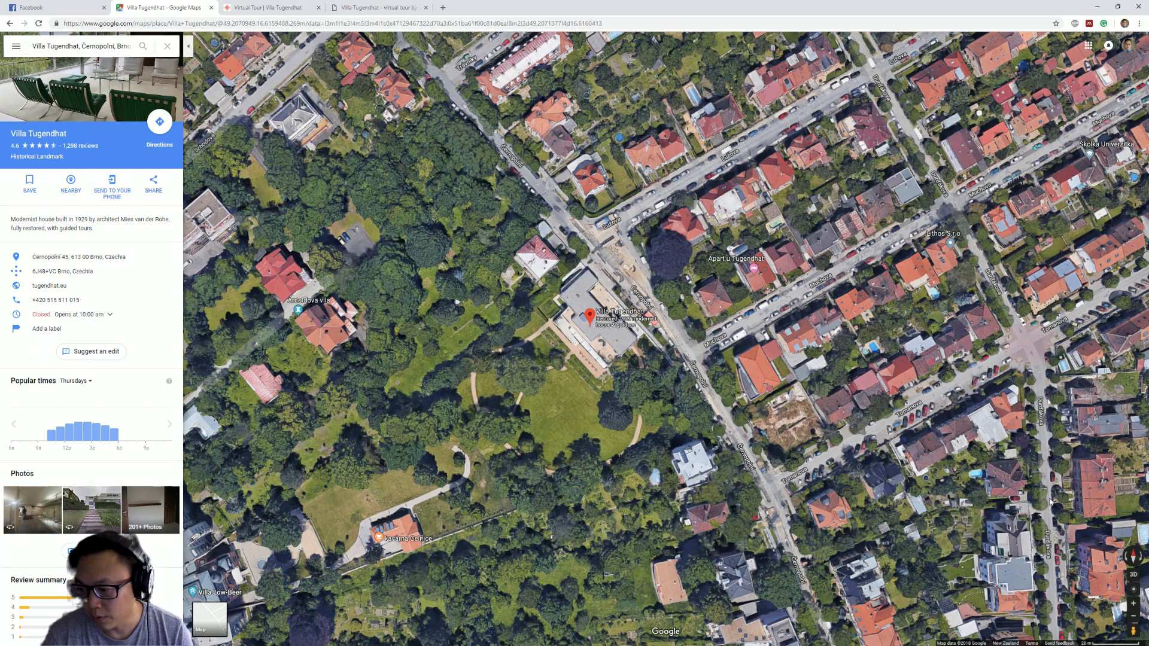
{"action": "left_click_drag", "start_coordinate": [813, 358], "coordinate": [743, 388]}
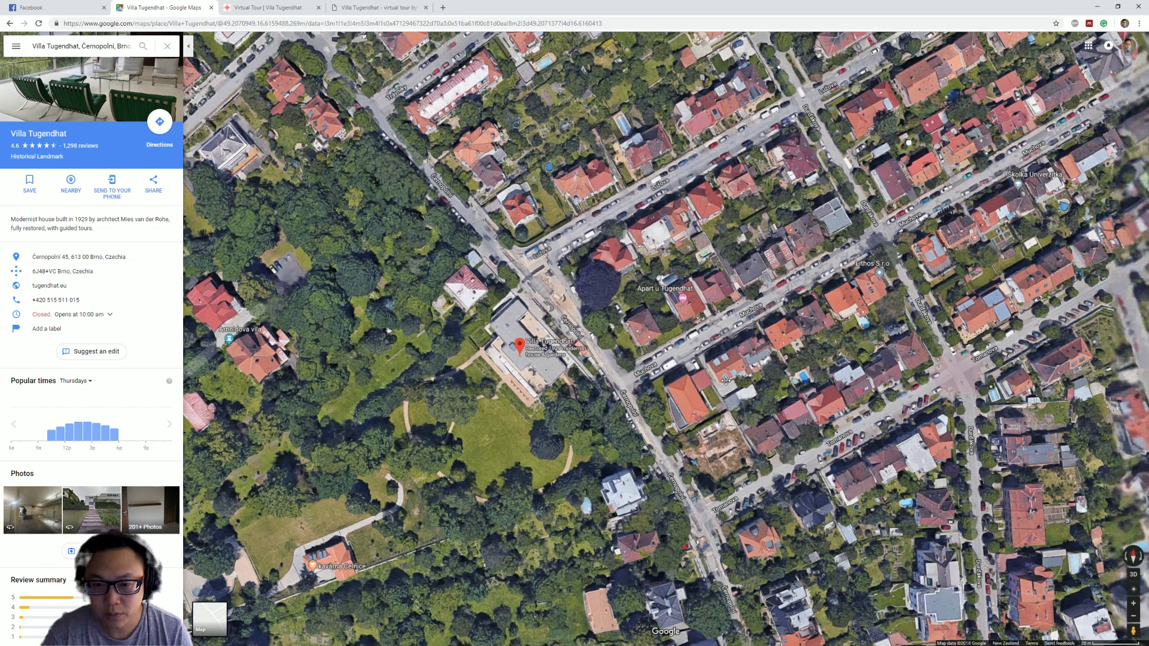
{"action": "left_click_drag", "start_coordinate": [625, 397], "coordinate": [680, 388]}
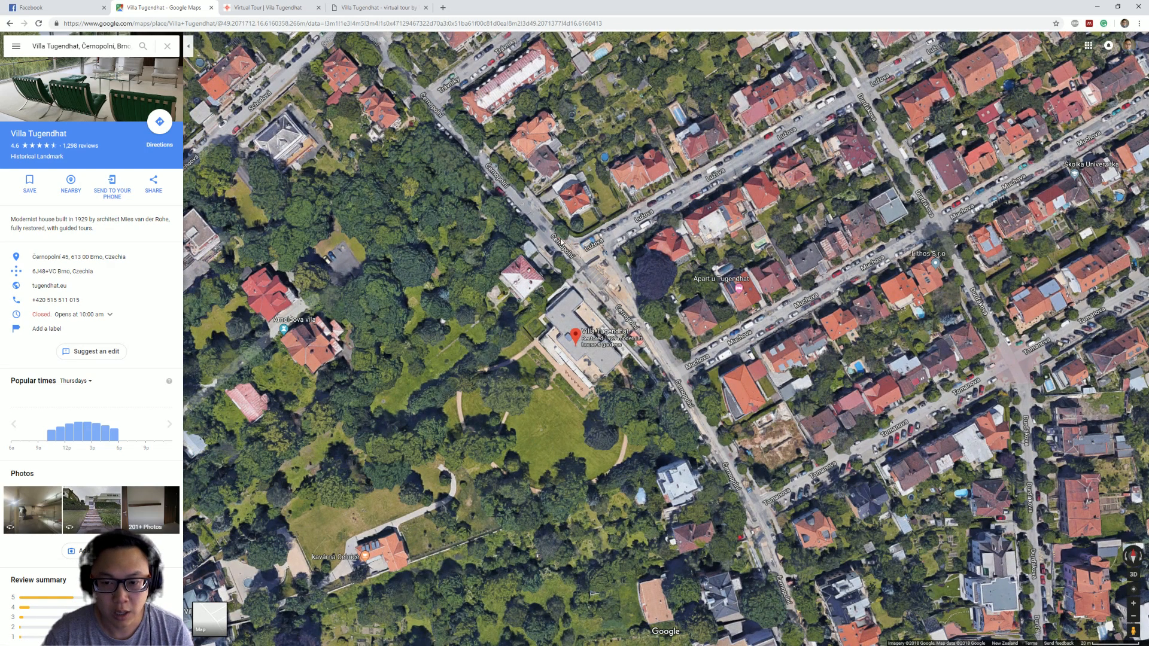
{"action": "left_click", "coordinate": [16, 54]}
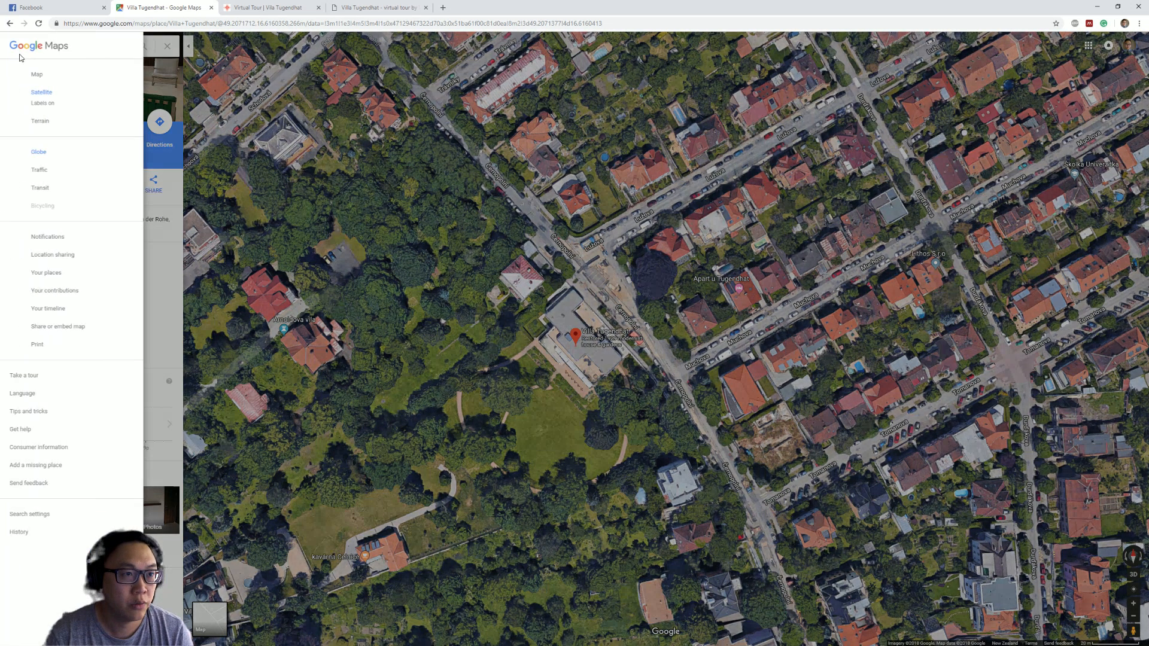
{"action": "left_click", "coordinate": [41, 153]}
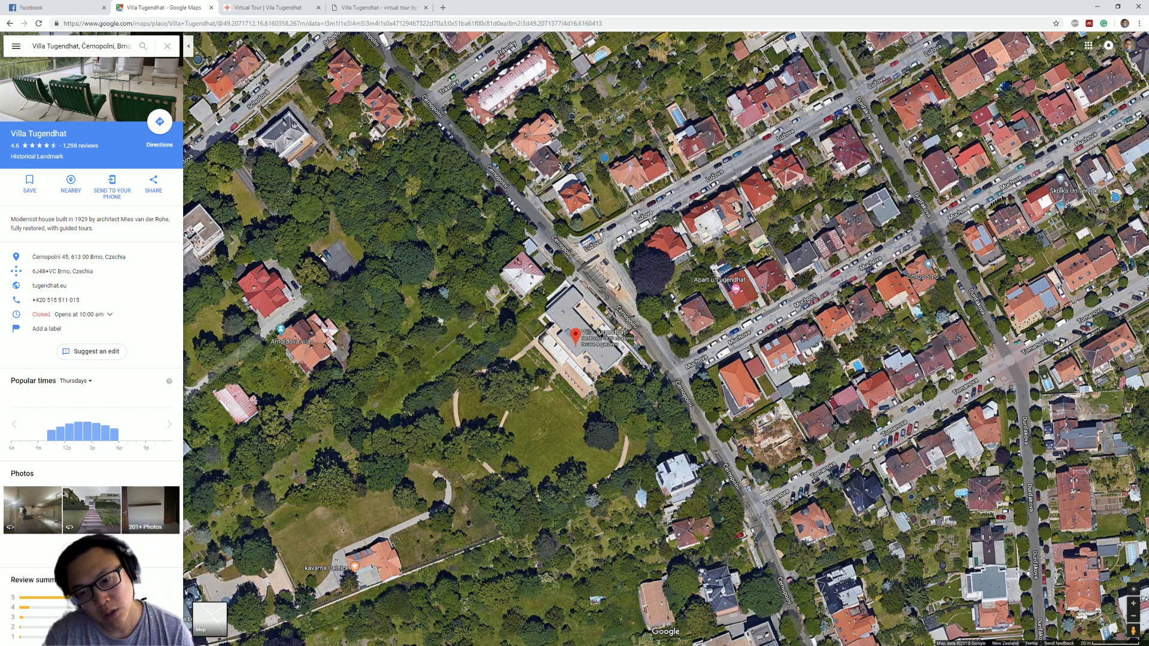
{"action": "left_click_drag", "start_coordinate": [733, 377], "coordinate": [762, 375]}
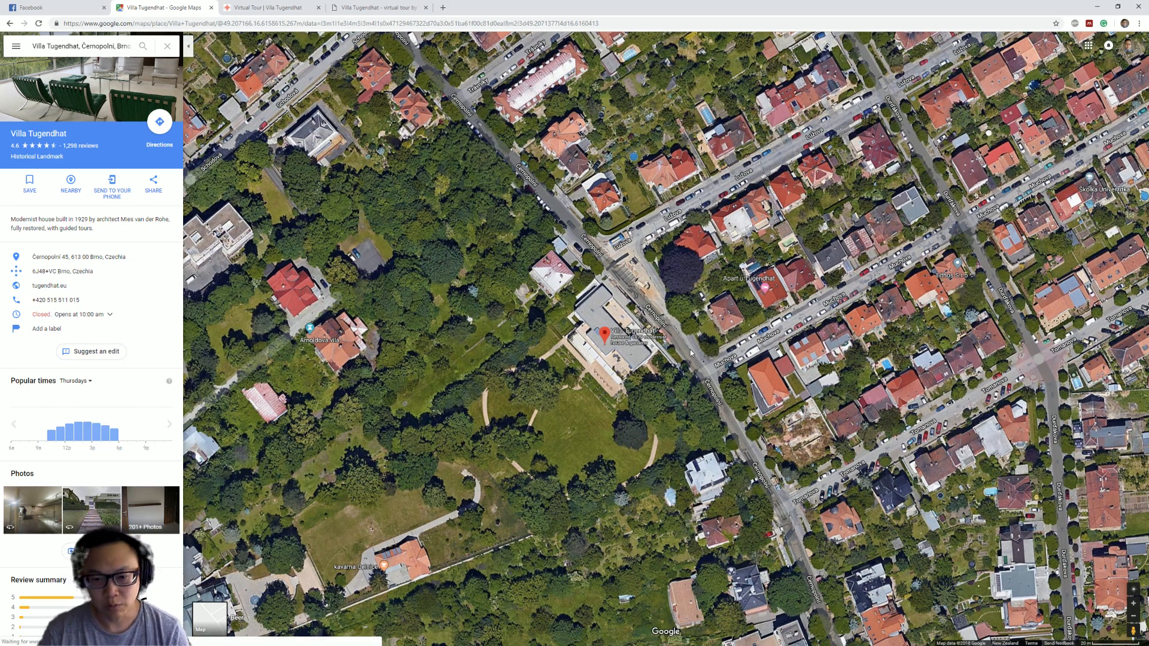
{"action": "left_click", "coordinate": [16, 46]}
{"action": "left_click", "coordinate": [39, 155]}
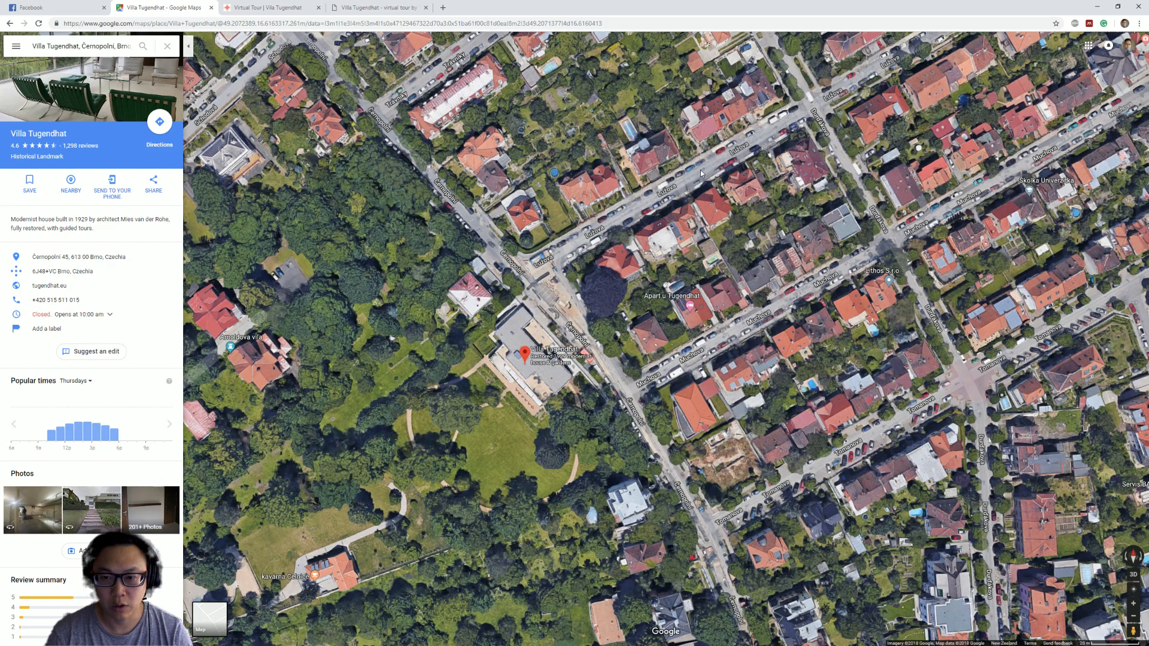
{"action": "left_click", "coordinate": [16, 46]}
{"action": "left_click", "coordinate": [47, 106]}
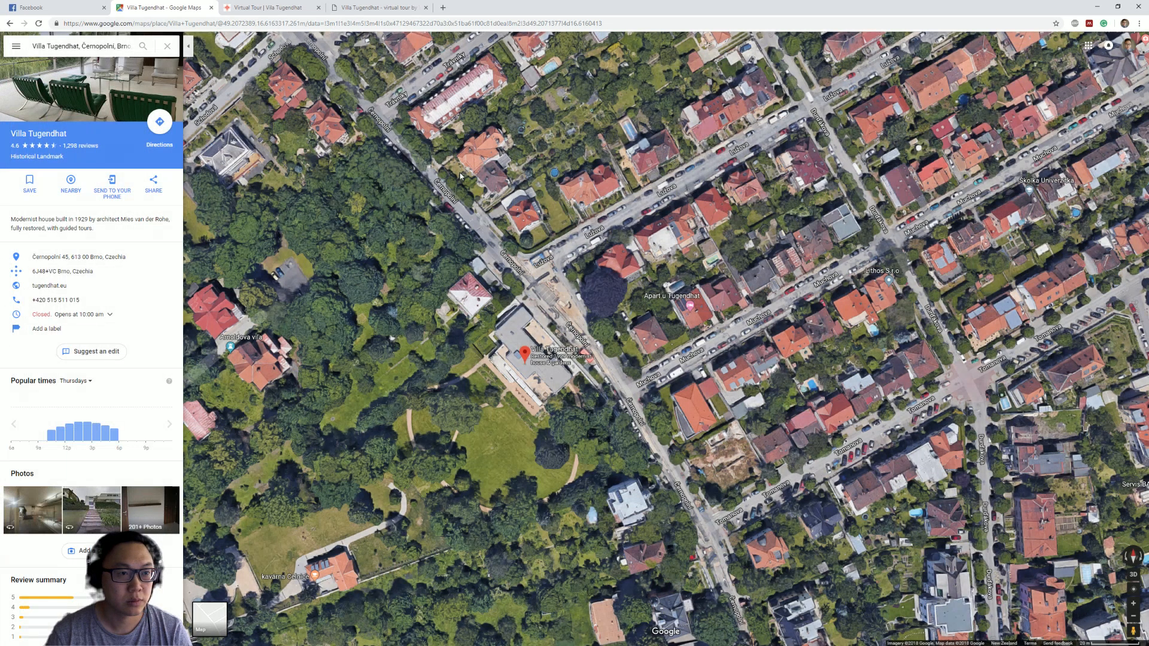
{"action": "left_click_drag", "start_coordinate": [486, 279], "coordinate": [606, 291]}
{"action": "left_click_drag", "start_coordinate": [616, 236], "coordinate": [660, 156]}
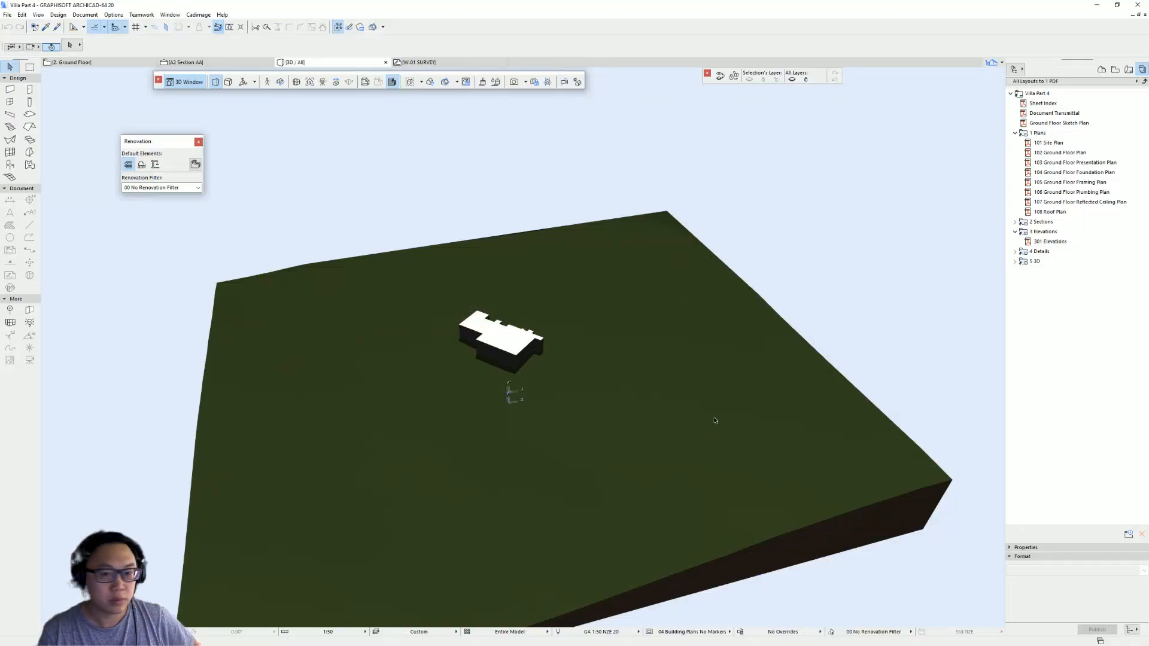
- Return to the 3D site model and inspect the terrain mesh by zooming, orbiting and selecting it
{"action": "scroll", "coordinate": [623, 341], "scroll_direction": "down", "scroll_amount": 2}
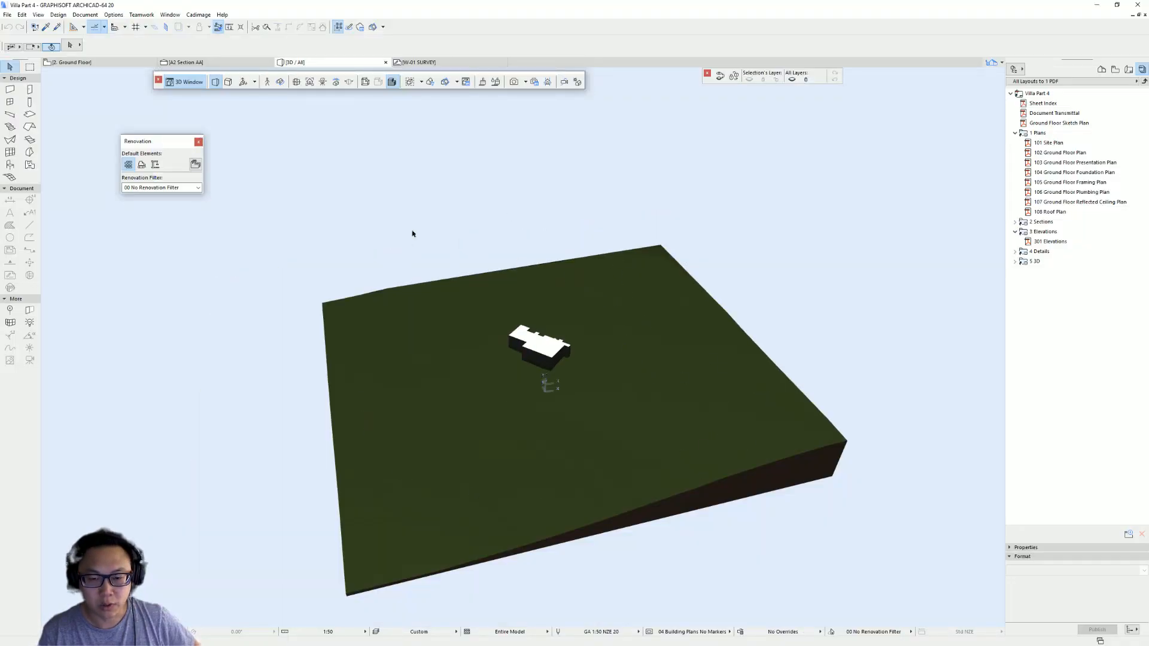
{"action": "left_click", "coordinate": [537, 367]}
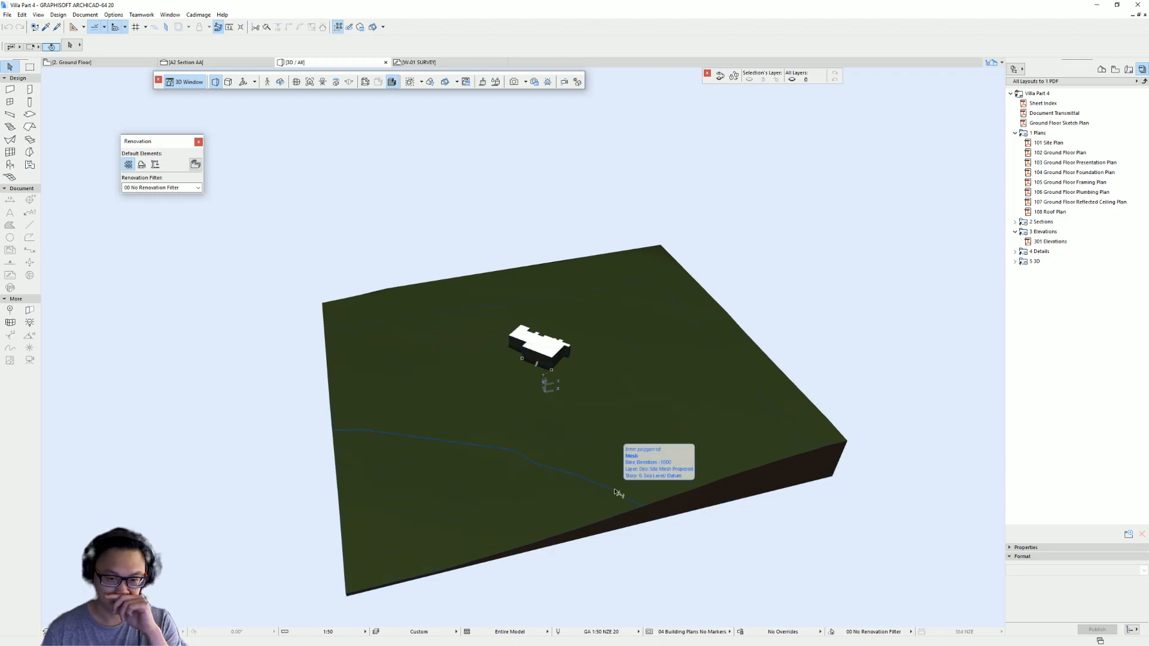
{"action": "scroll", "coordinate": [653, 421], "scroll_direction": "up", "scroll_amount": 1}
{"action": "middle_click_drag", "start_coordinate": [653, 422], "coordinate": [558, 410]}
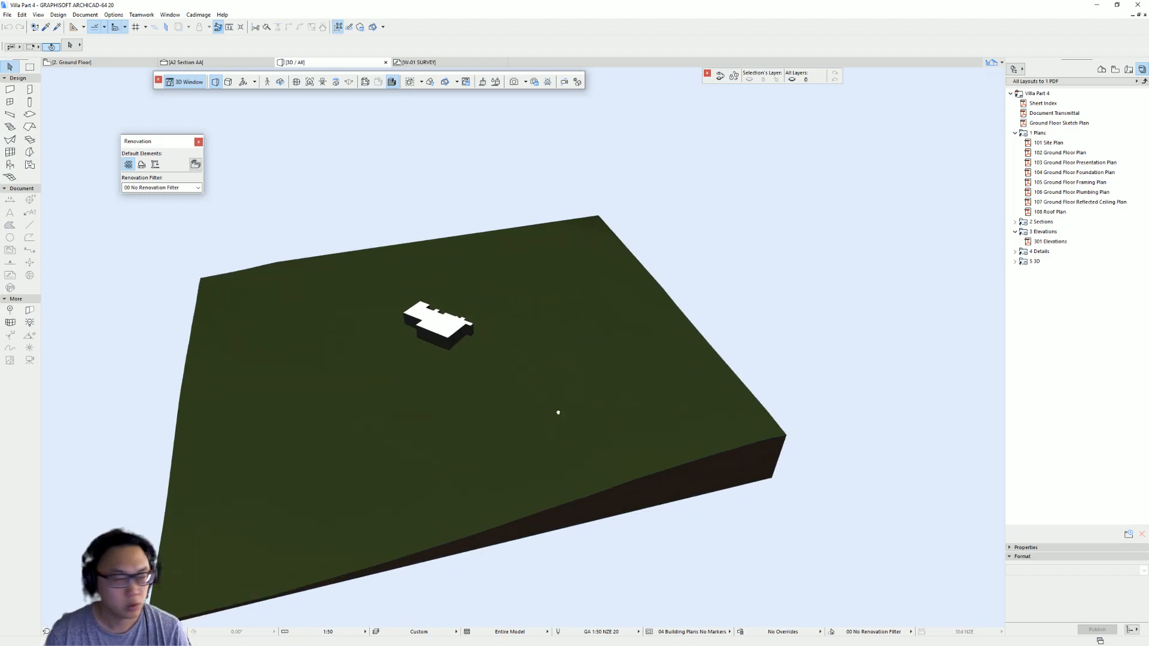
{"action": "middle_click_drag", "start_coordinate": [499, 362], "coordinate": [543, 347], "text": "shift"}
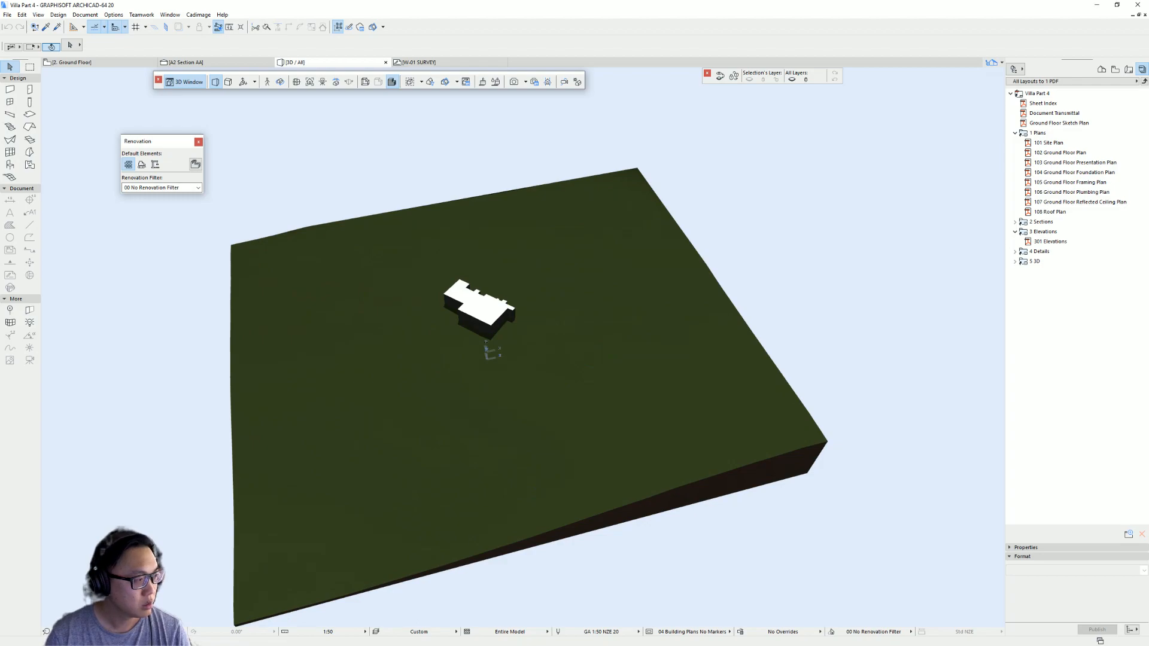
{"action": "key", "text": "alt+Tab"}
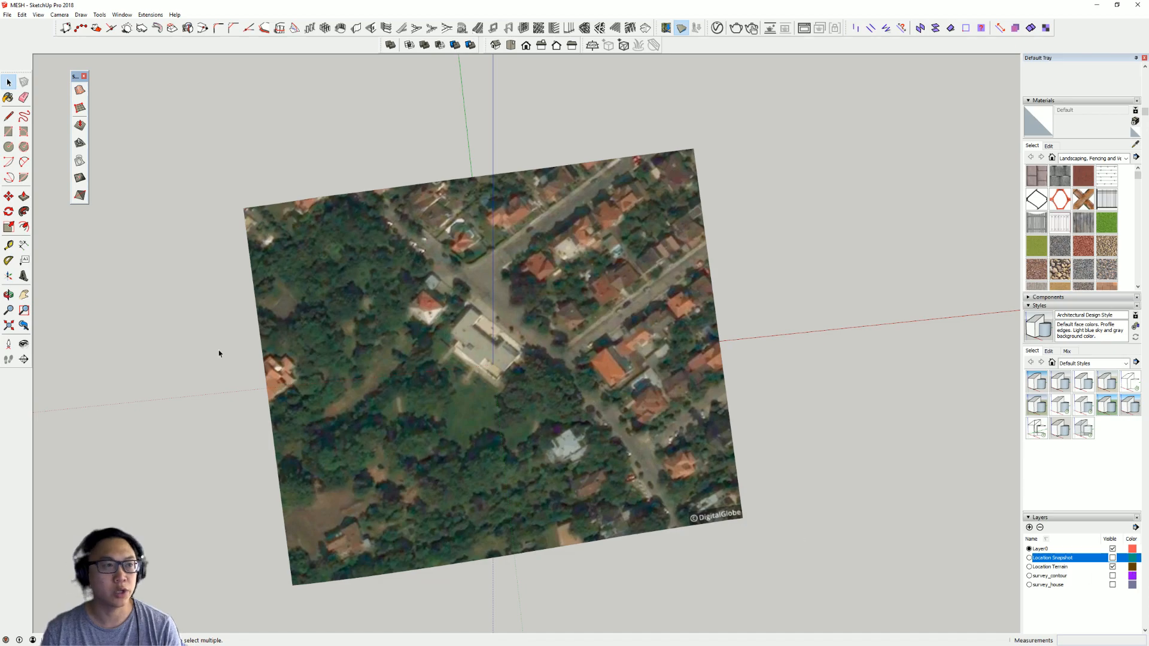
{"action": "key", "text": "alt+Tab"}
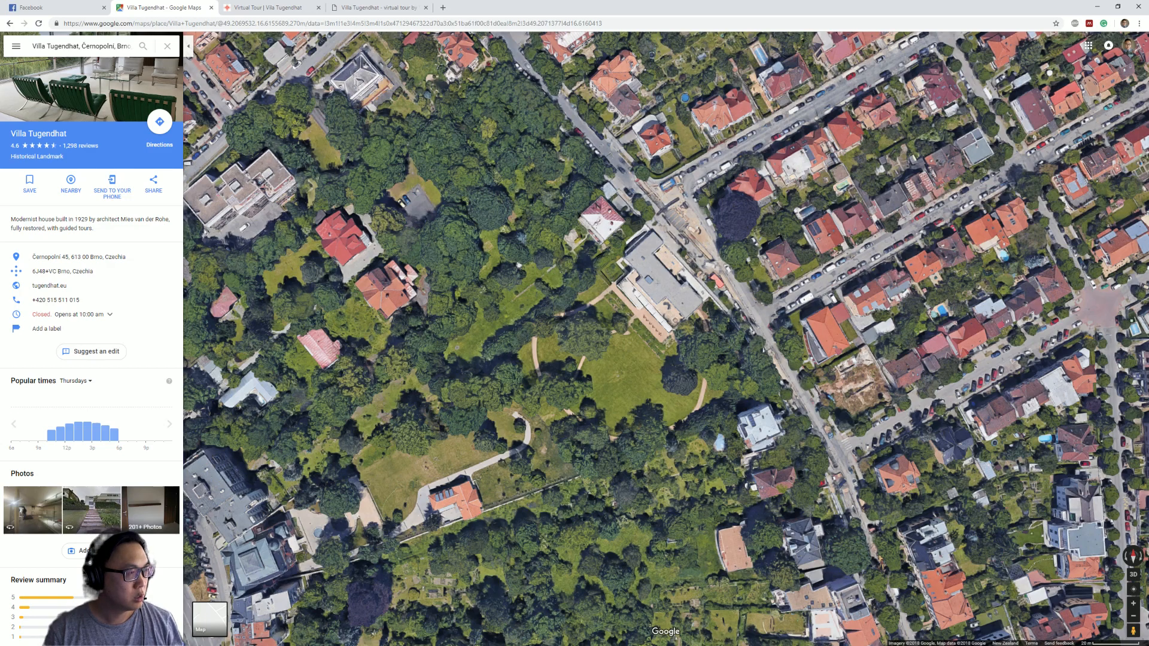
{"action": "key", "text": "alt+Tab"}
- Select the aerial image group and show the Location Snapshot layer while hiding the Location Terrain layer
{"action": "right_click", "coordinate": [640, 310]}
{"action": "left_click", "coordinate": [936, 515]}
{"action": "middle_click_drag", "start_coordinate": [936, 515], "coordinate": [897, 383]}
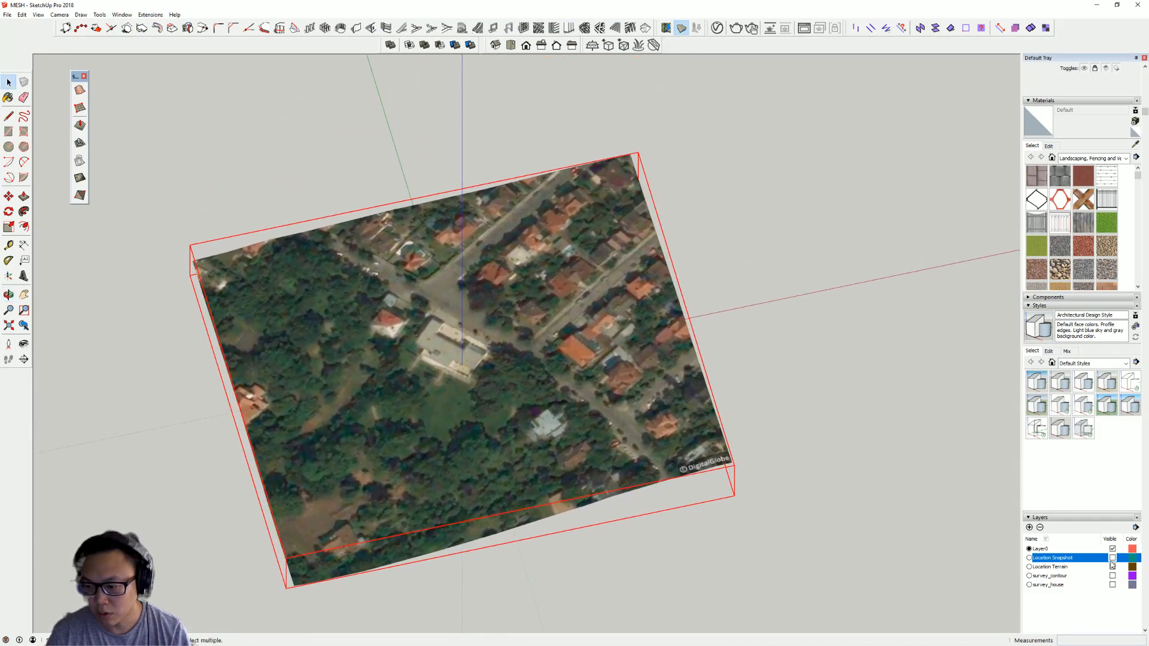
{"action": "left_click", "coordinate": [1112, 557]}
{"action": "left_click", "coordinate": [1112, 566]}
- Unlock the snapshot image group and open it for editing
{"action": "middle_click_drag", "start_coordinate": [465, 450], "coordinate": [561, 354]}
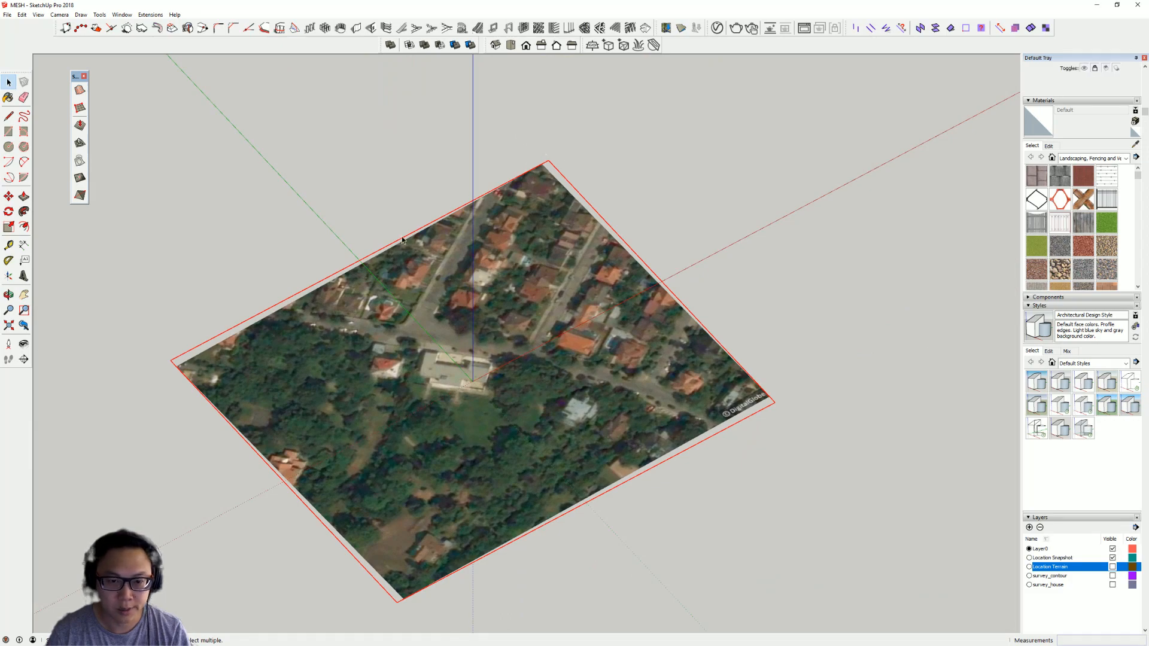
{"action": "middle_click_drag", "start_coordinate": [602, 408], "coordinate": [515, 343]}
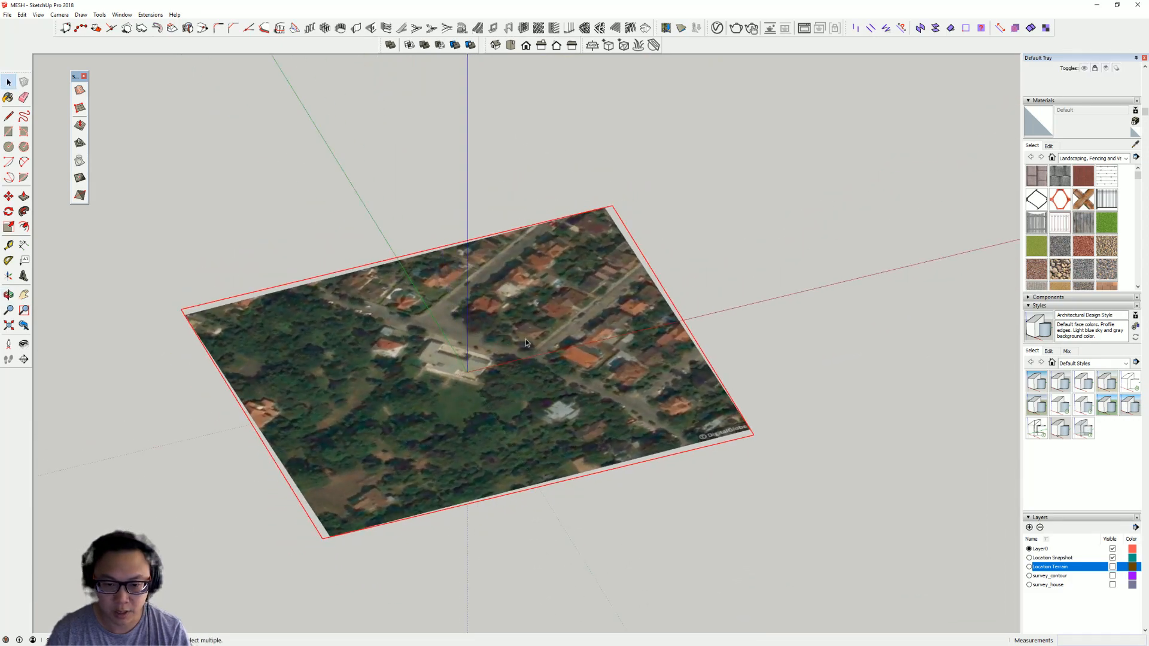
{"action": "right_click", "coordinate": [497, 314]}
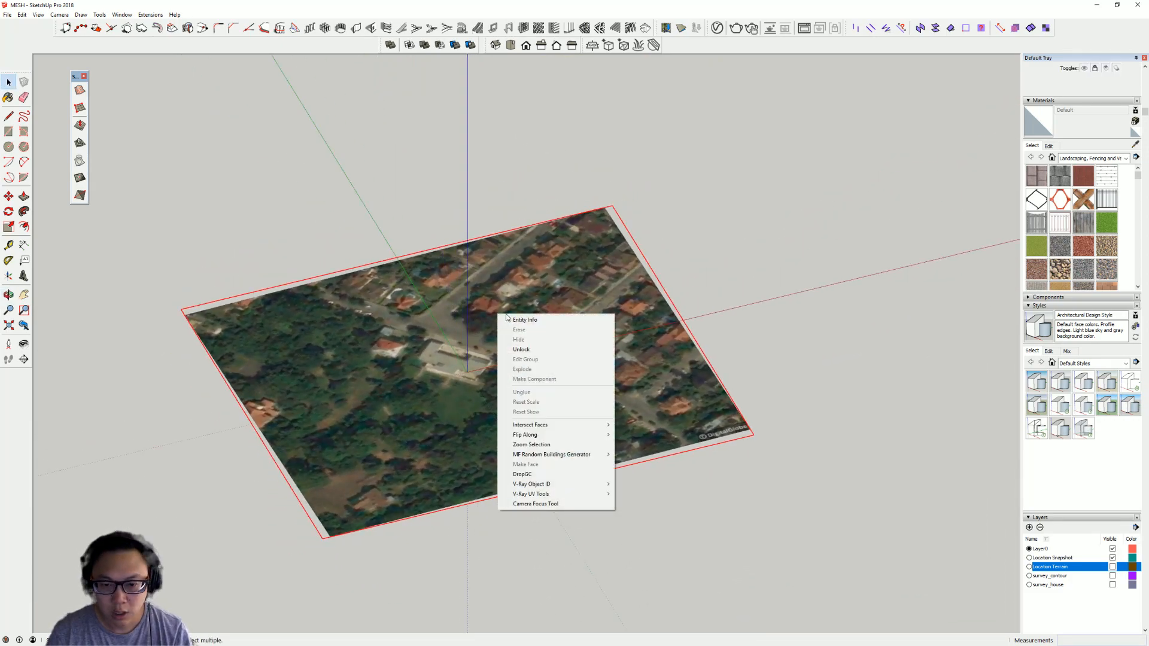
{"action": "left_click", "coordinate": [566, 349]}
{"action": "middle_click_drag", "start_coordinate": [404, 239], "coordinate": [578, 338]}
{"action": "double_click", "coordinate": [573, 309]}
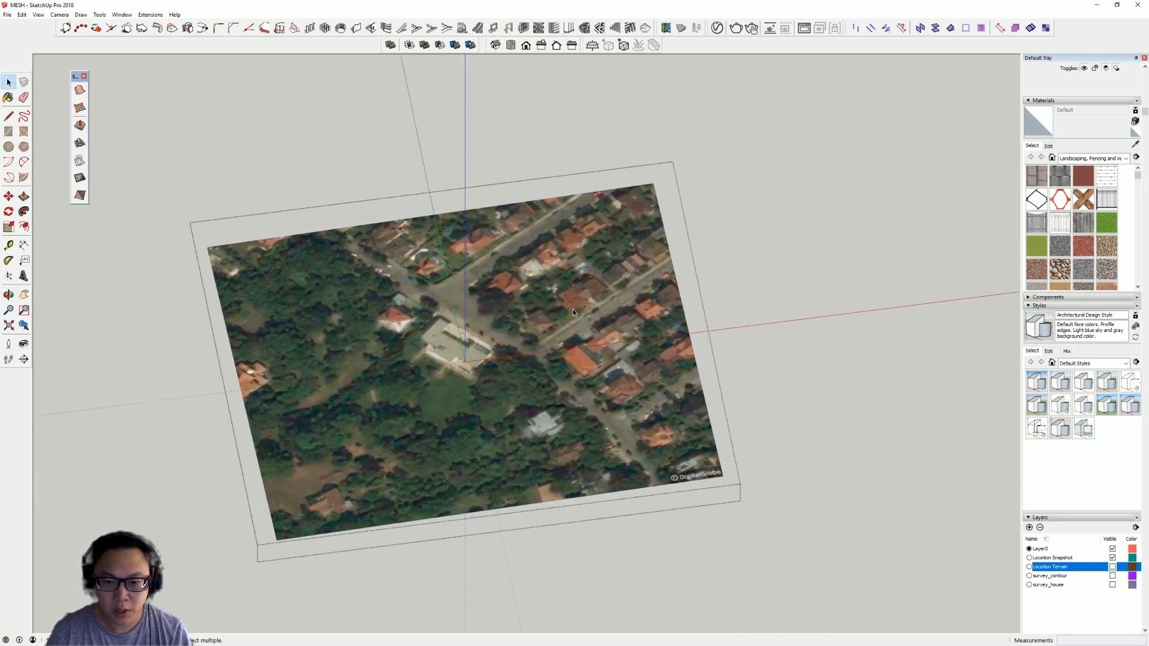
- Sample the aerial snapshot material inside the group with the Paint Bucket and open its material editing settings
{"action": "middle_click_drag", "start_coordinate": [504, 310], "coordinate": [512, 359]}
{"action": "key", "text": "b"}
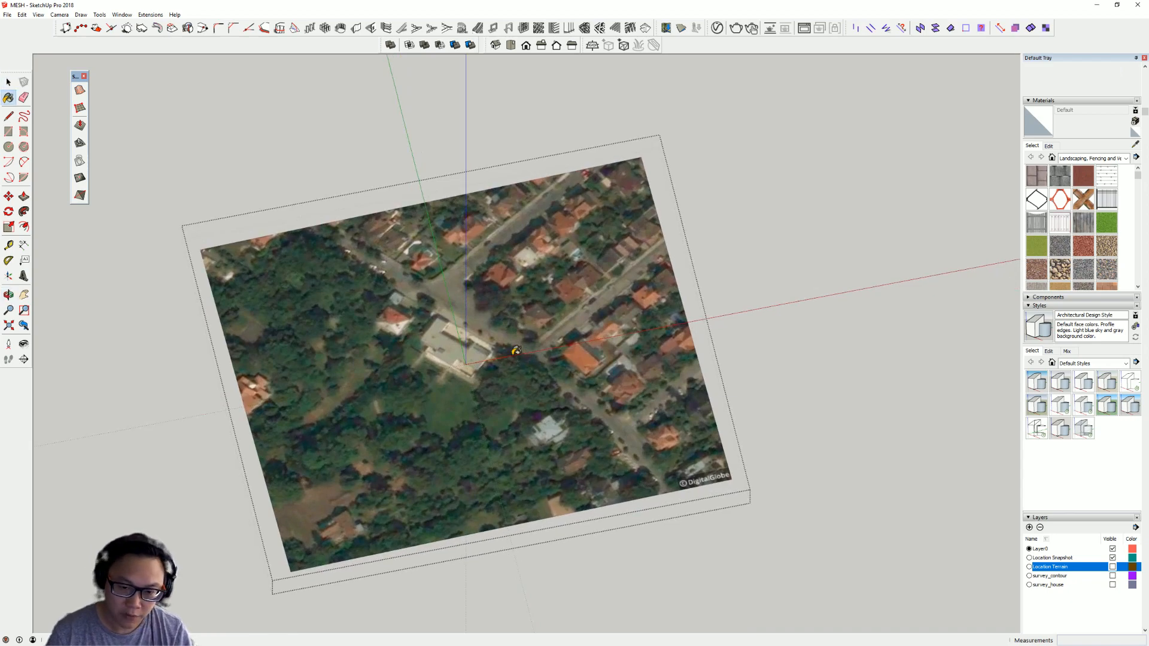
{"action": "left_click", "coordinate": [572, 215], "text": "alt"}
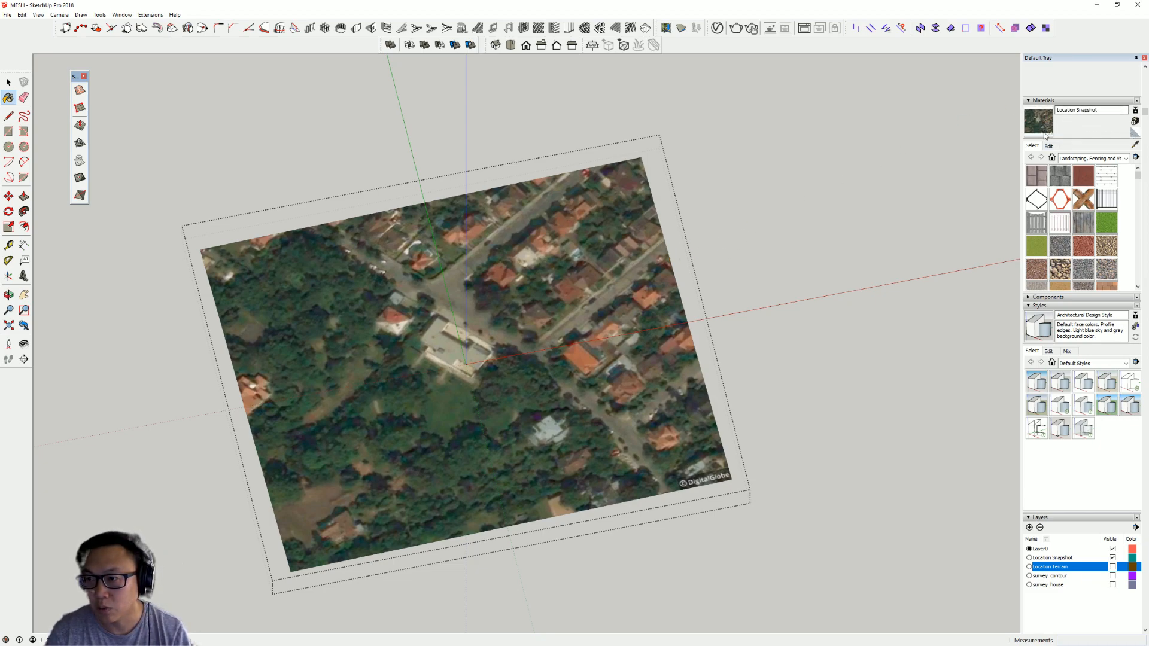
{"action": "scroll", "coordinate": [1073, 143], "scroll_direction": "up", "scroll_amount": 2}
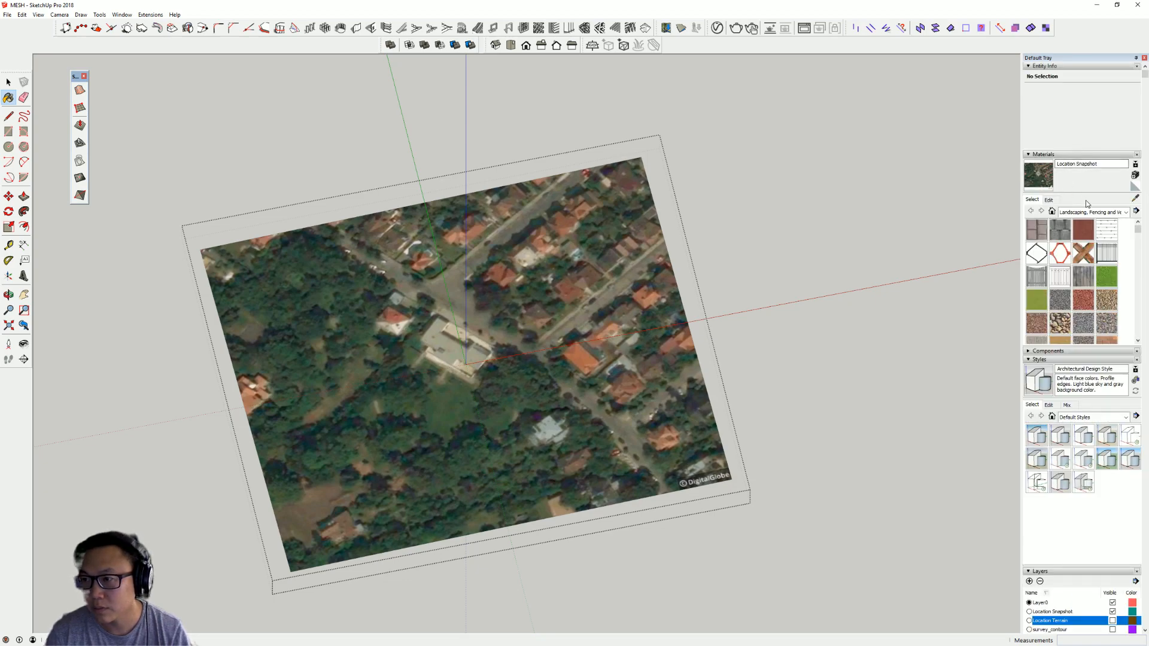
{"action": "left_click", "coordinate": [1051, 199]}
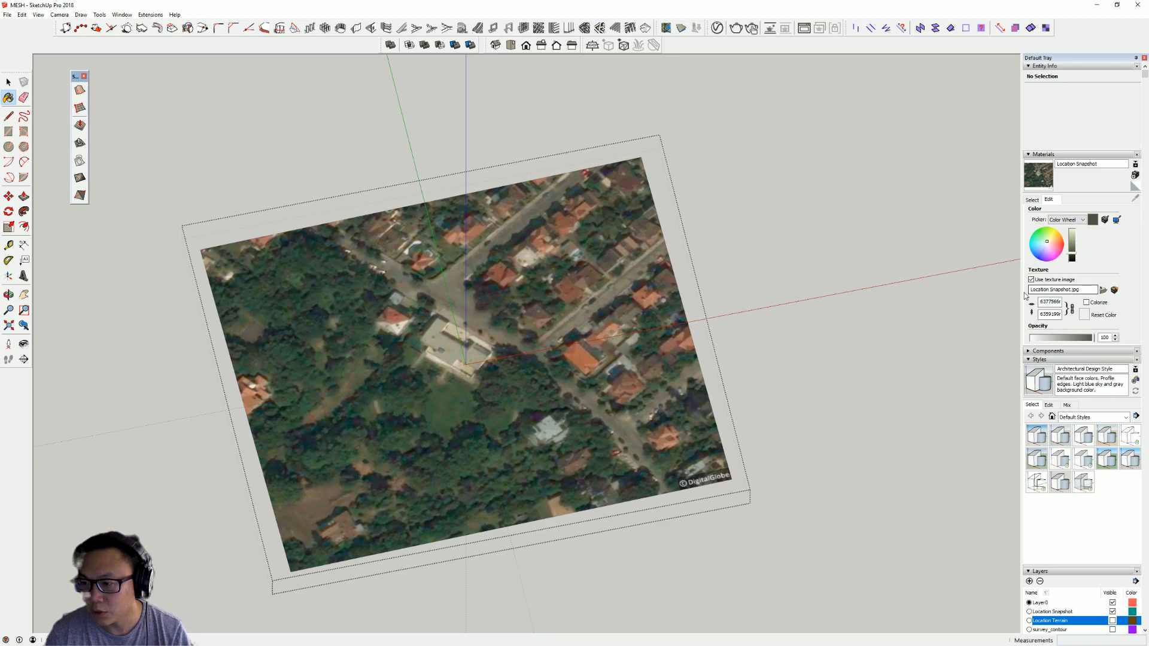
- Open the Location Snapshot texture in an external photo editor and save a copy named Location Snapshot in the MIES_Villa Tugendhat folder
{"action": "left_click", "coordinate": [1104, 290]}
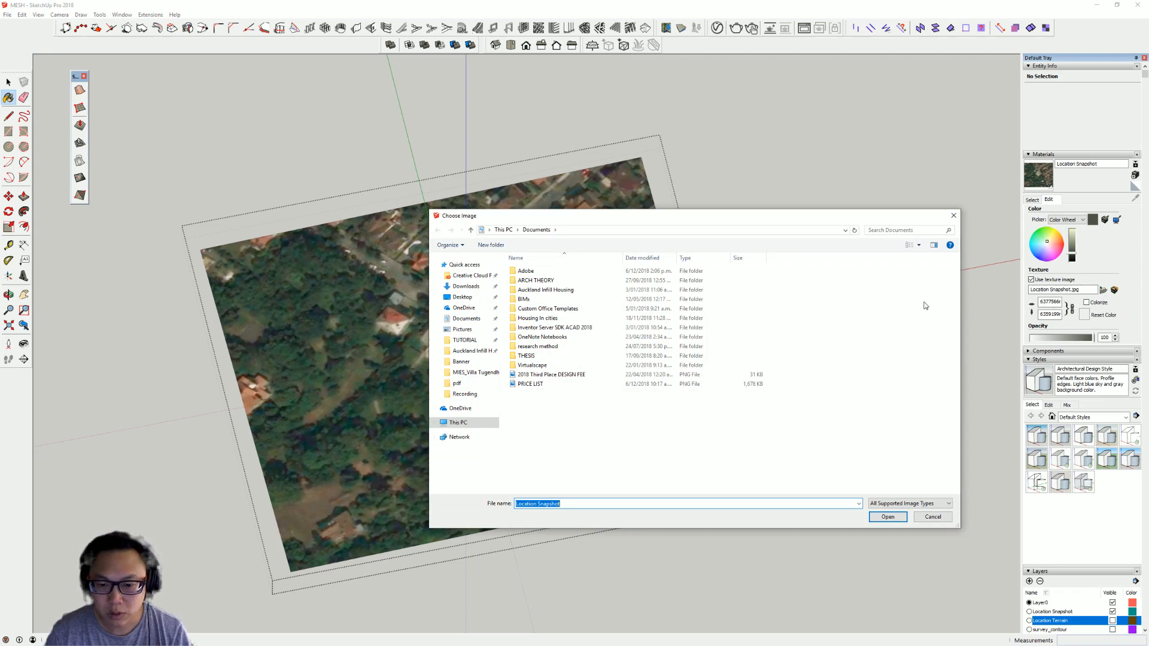
{"action": "left_click", "coordinate": [953, 215]}
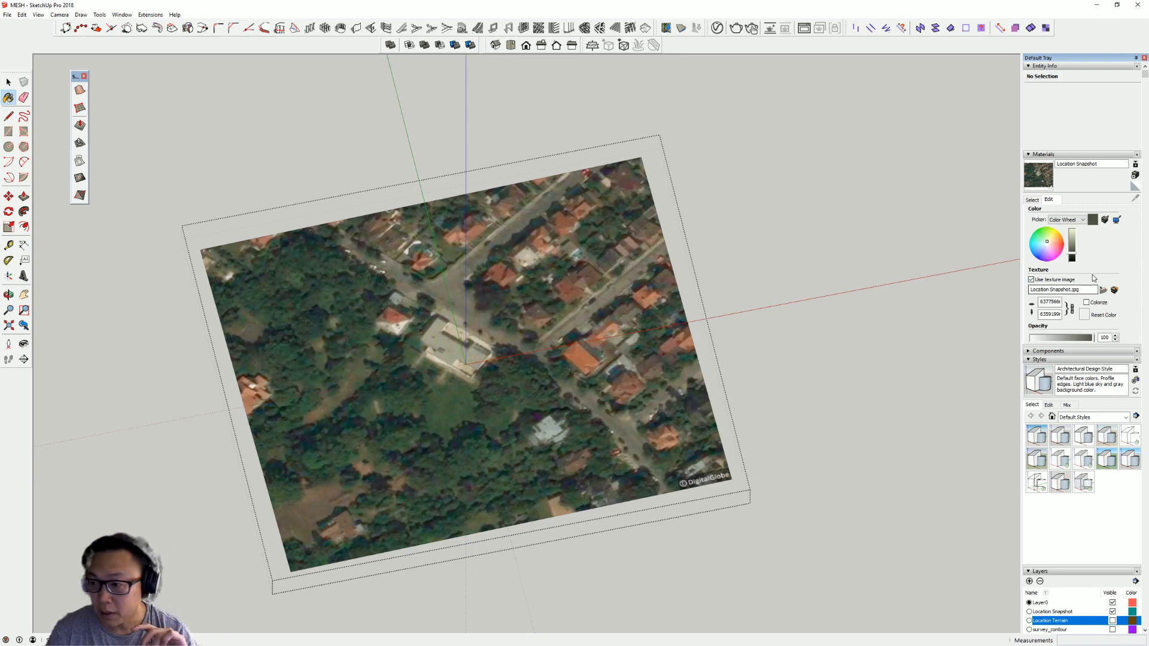
{"action": "left_click", "coordinate": [1114, 291]}
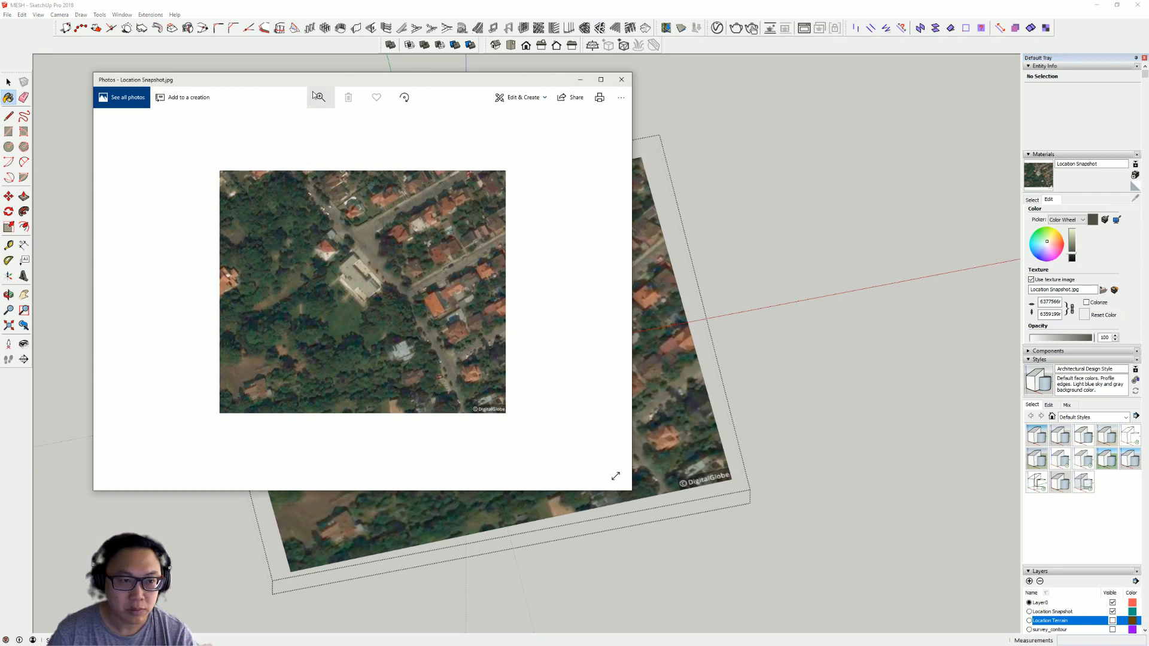
{"action": "left_click", "coordinate": [515, 98]}
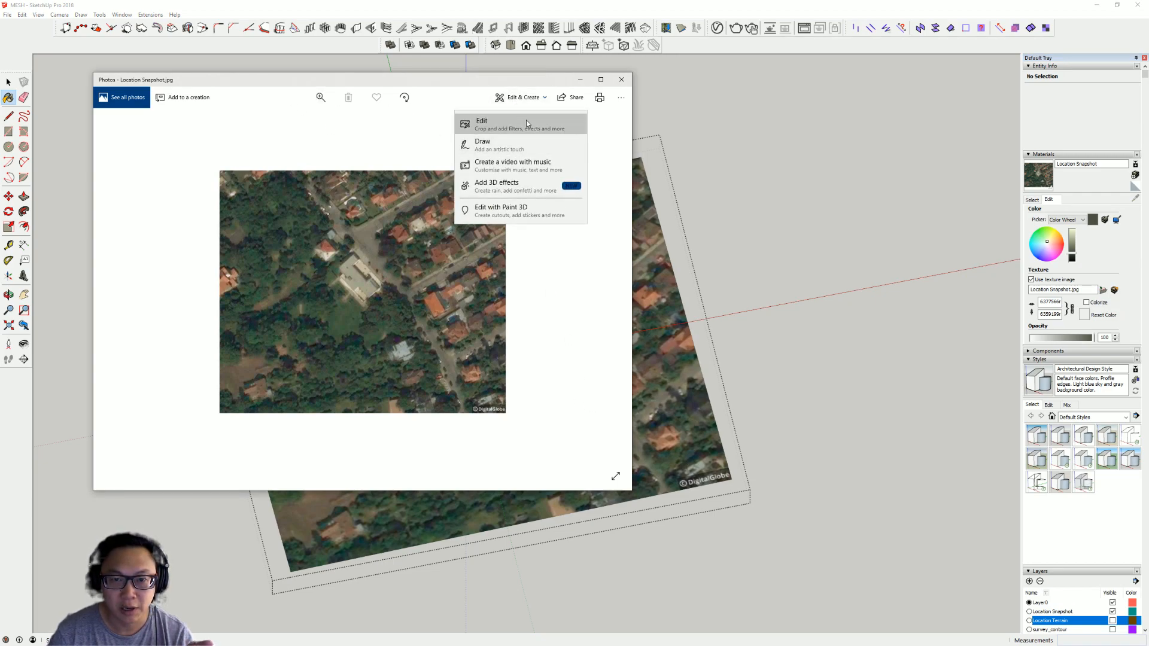
{"action": "left_click", "coordinate": [526, 122]}
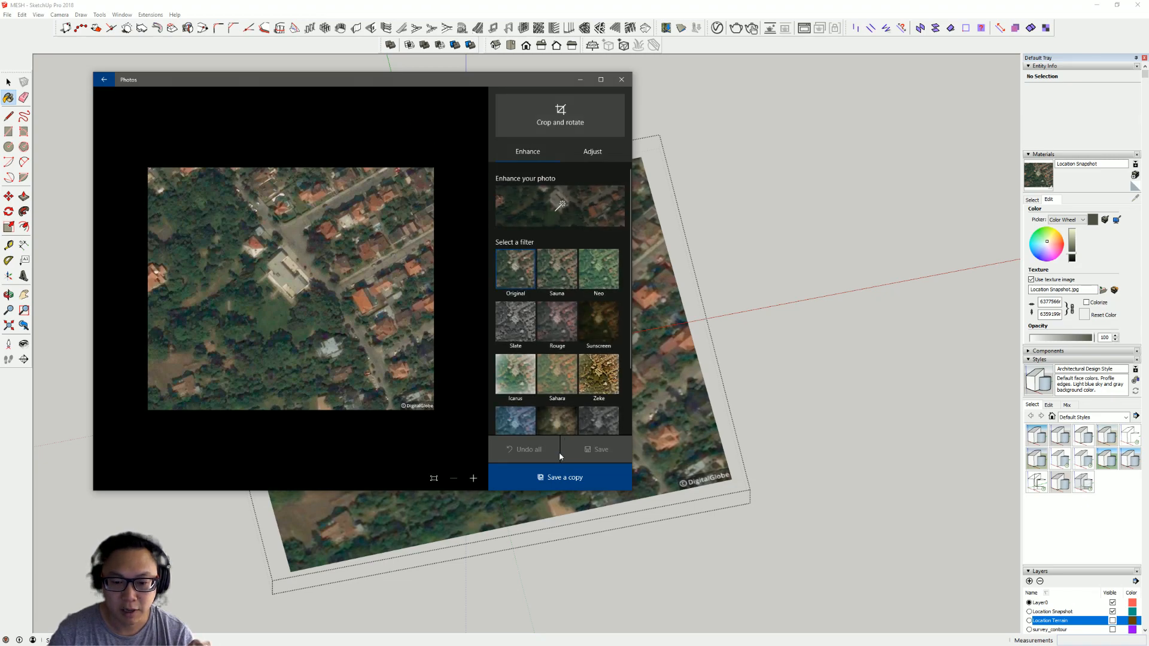
{"action": "left_click", "coordinate": [561, 477]}
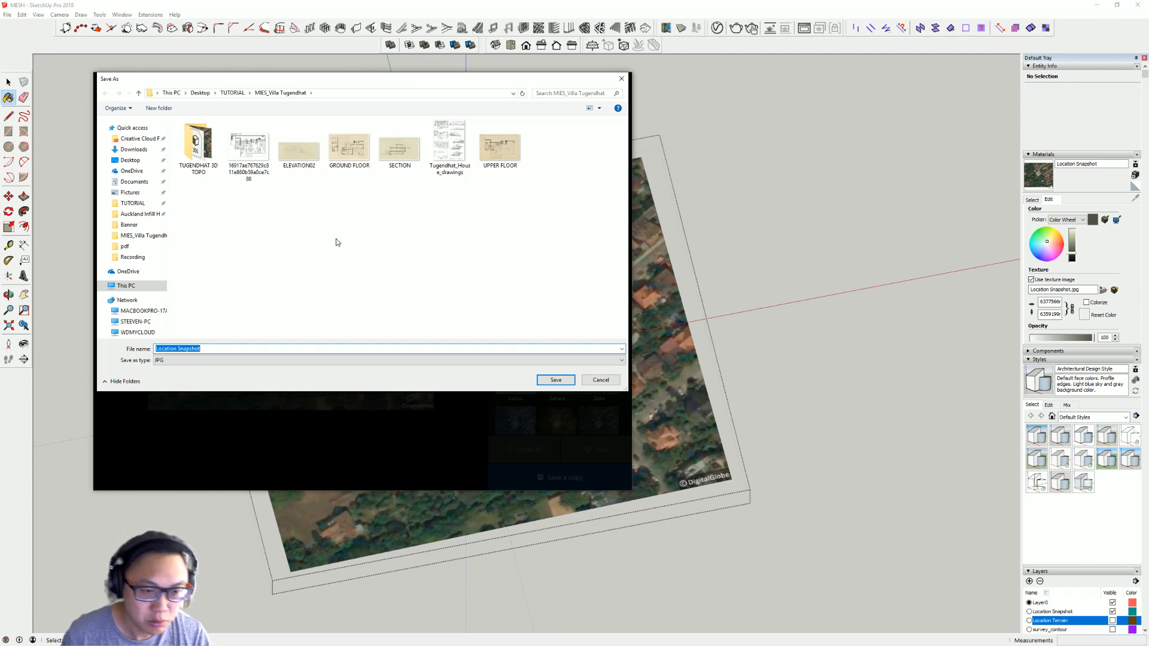
{"action": "left_click", "coordinate": [551, 385]}
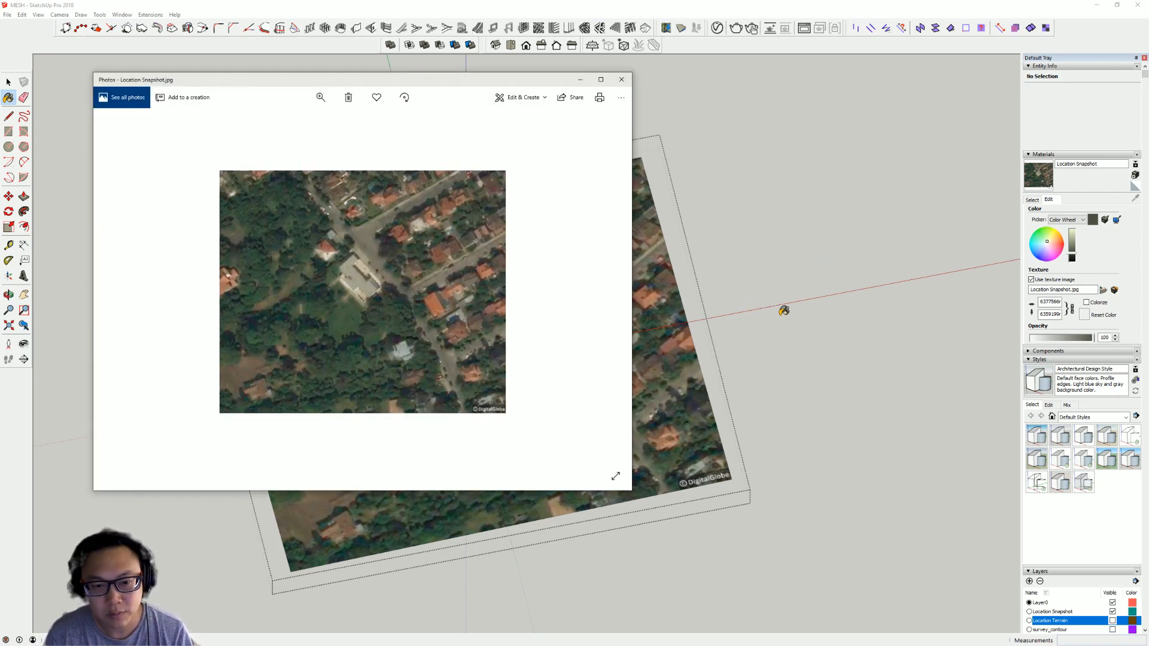
{"action": "left_click", "coordinate": [621, 79]}
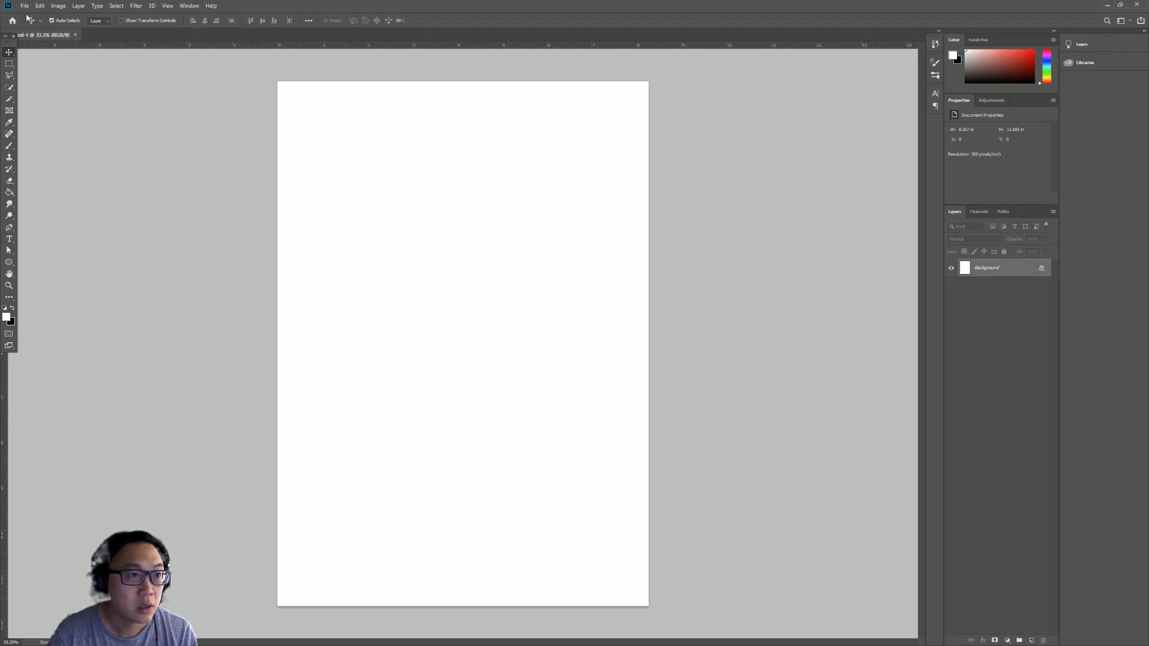
- Switch to Photoshop and open the Location Snapshot image from the MIES_Villa Tugendhat folder
{"action": "left_click", "coordinate": [26, 6]}
{"action": "left_click", "coordinate": [31, 24]}
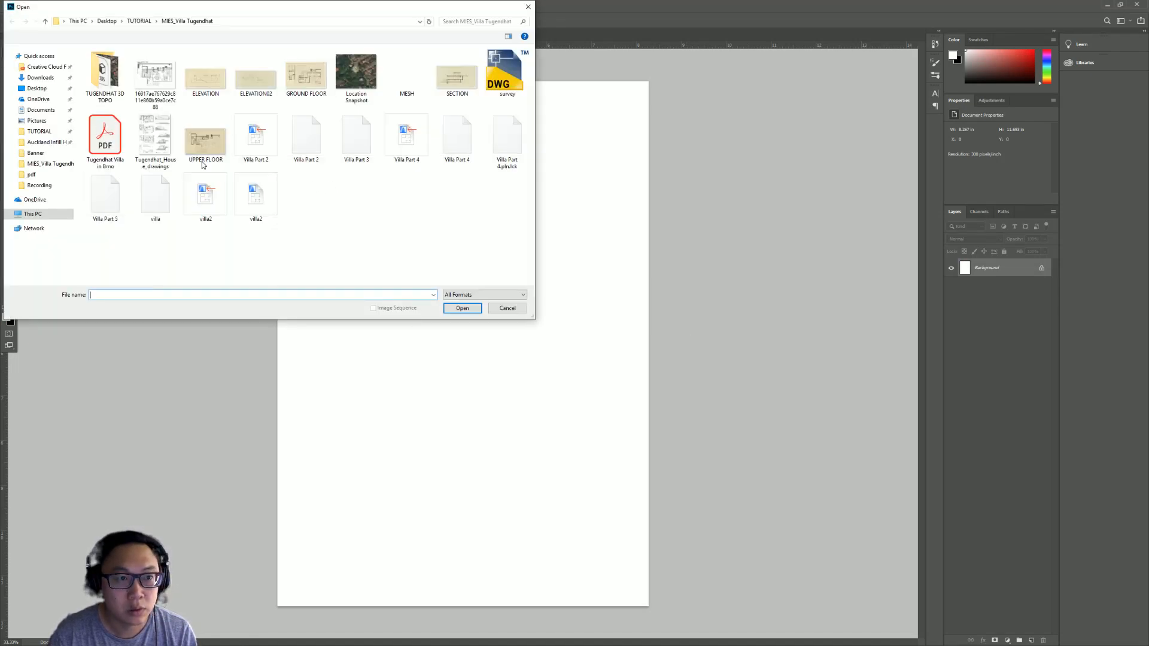
{"action": "double_click", "coordinate": [352, 71]}
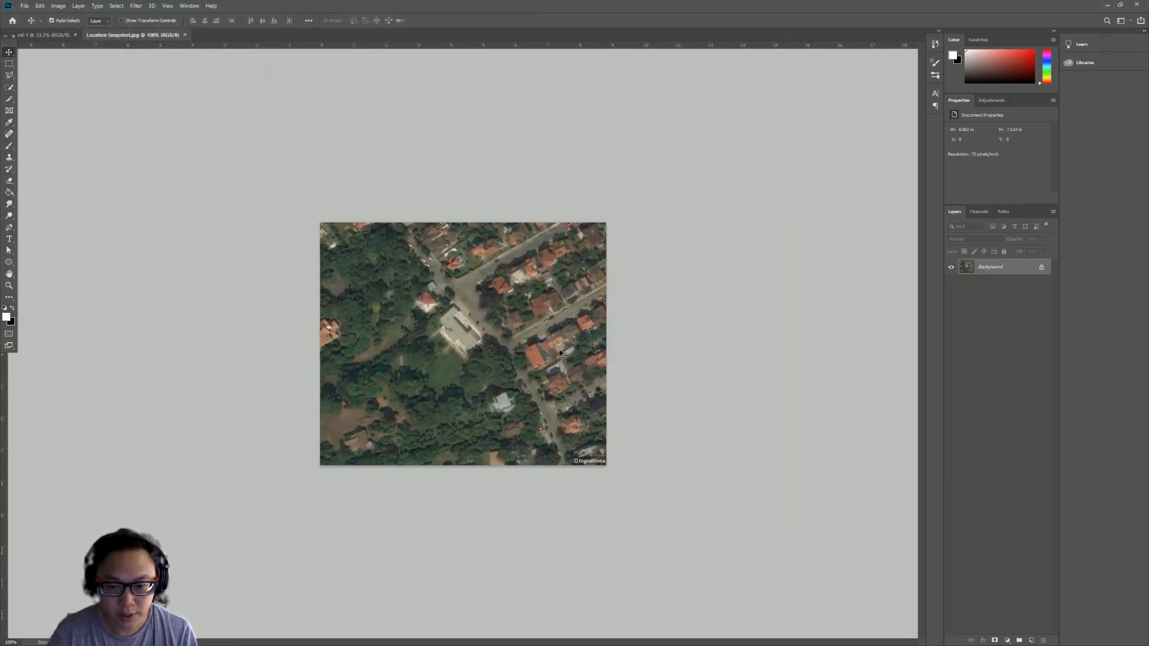
{"action": "left_click", "coordinate": [60, 6]}
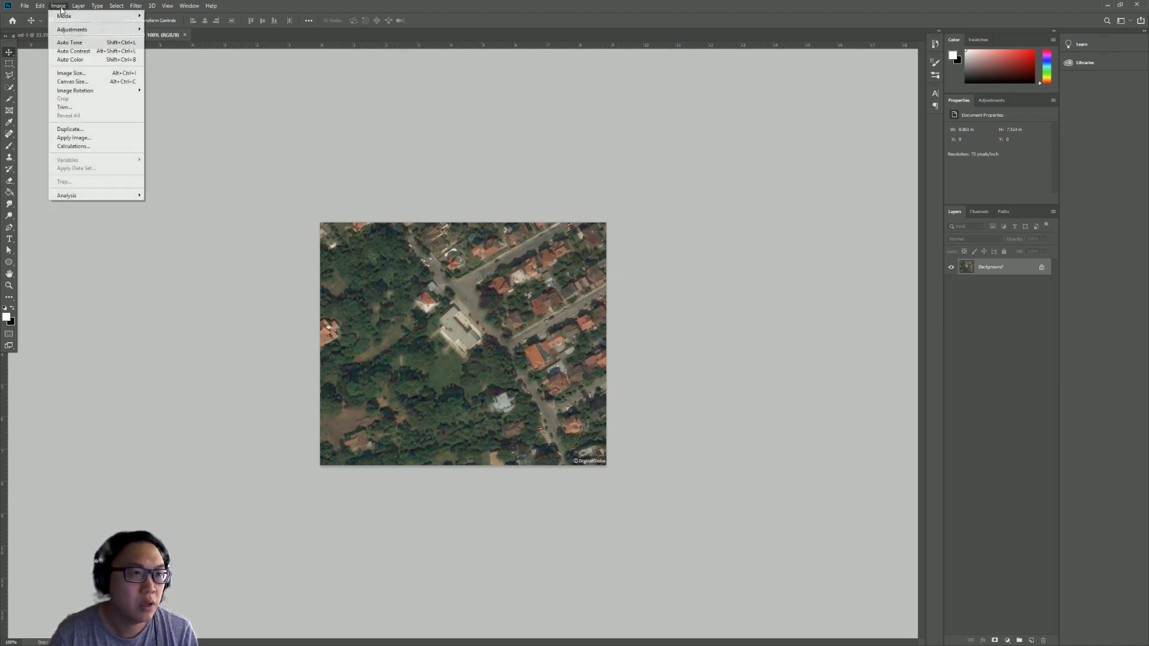
{"action": "left_click", "coordinate": [99, 78]}
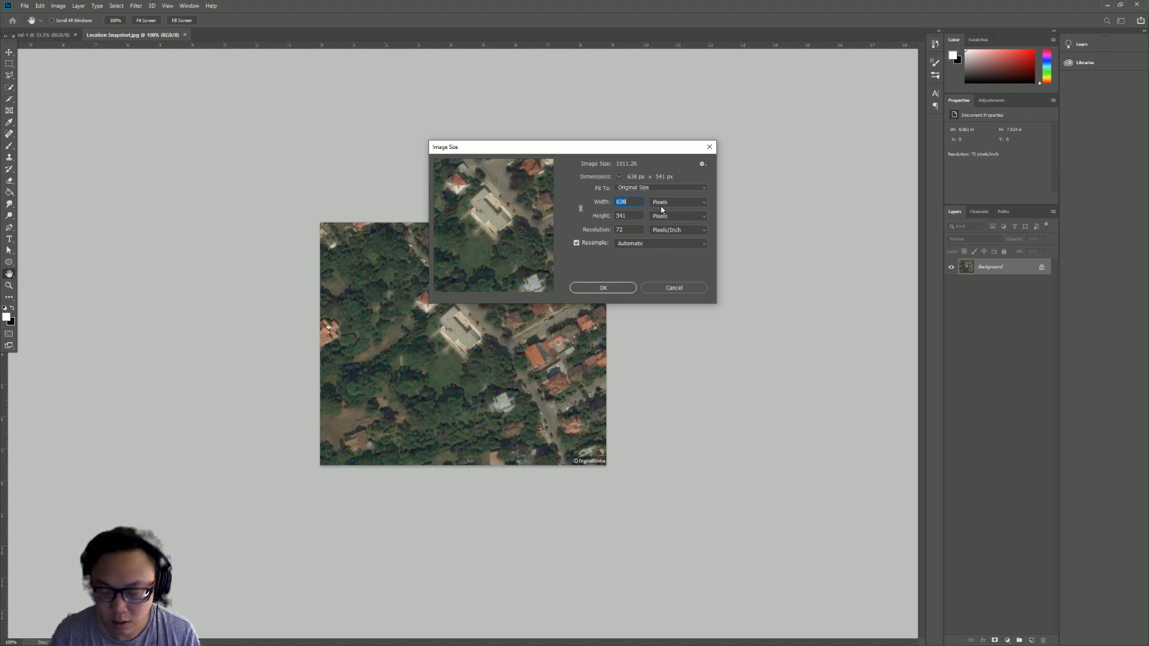
{"action": "type", "text": "2000"}
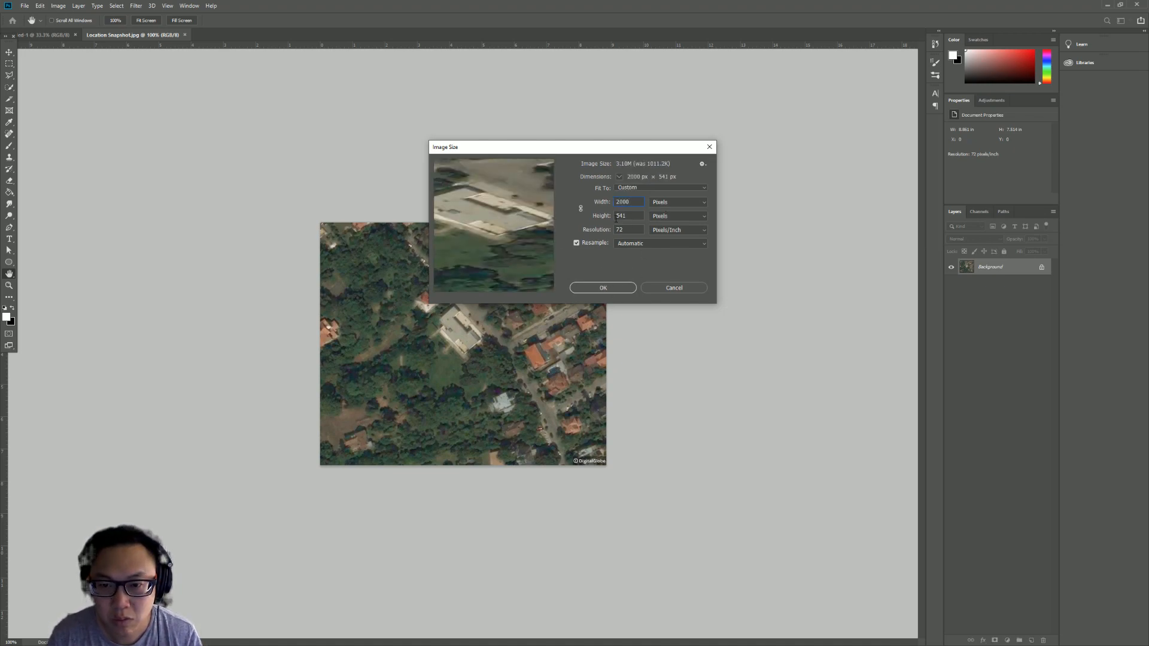
{"action": "left_click", "coordinate": [674, 288]}
- Try to resize the image to 2000 pixels wide with proportions constrained
{"action": "left_click", "coordinate": [58, 6]}
{"action": "left_click", "coordinate": [72, 73]}
{"action": "left_click", "coordinate": [579, 209]}
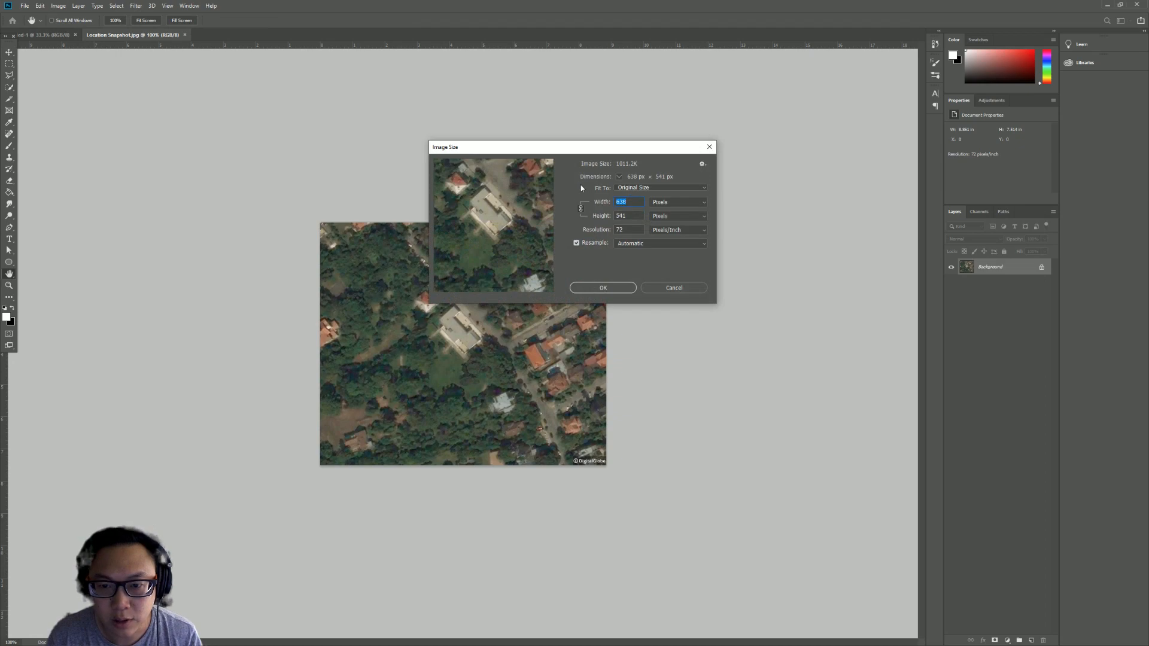
{"action": "double_click", "coordinate": [622, 202]}
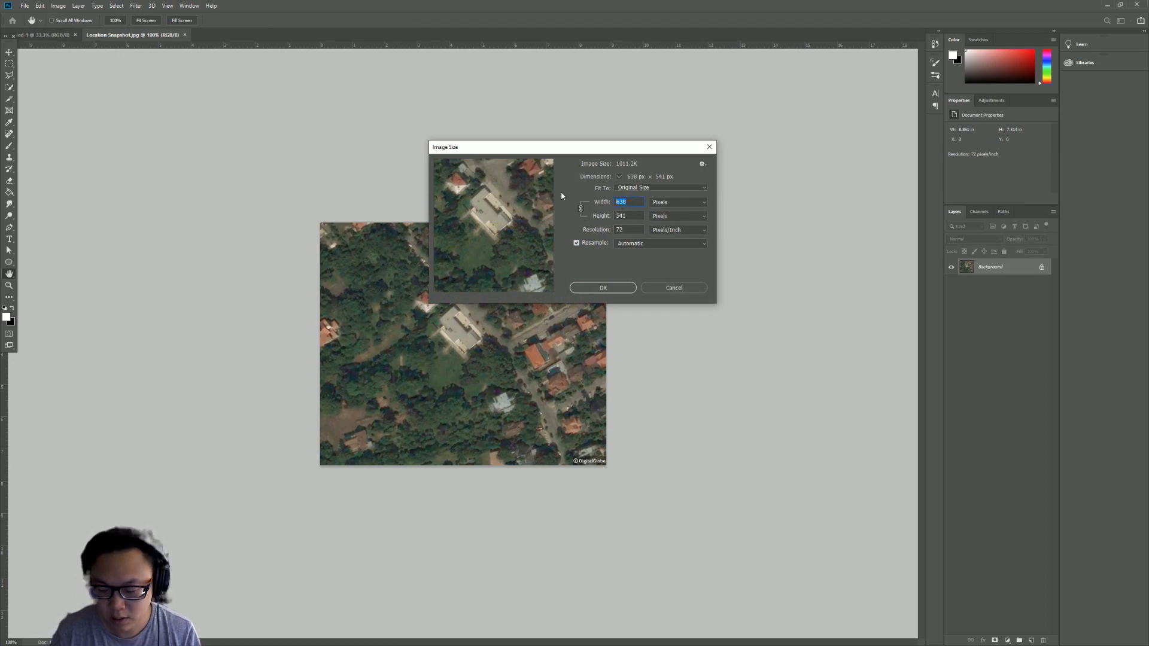
{"action": "type", "text": "2000"}
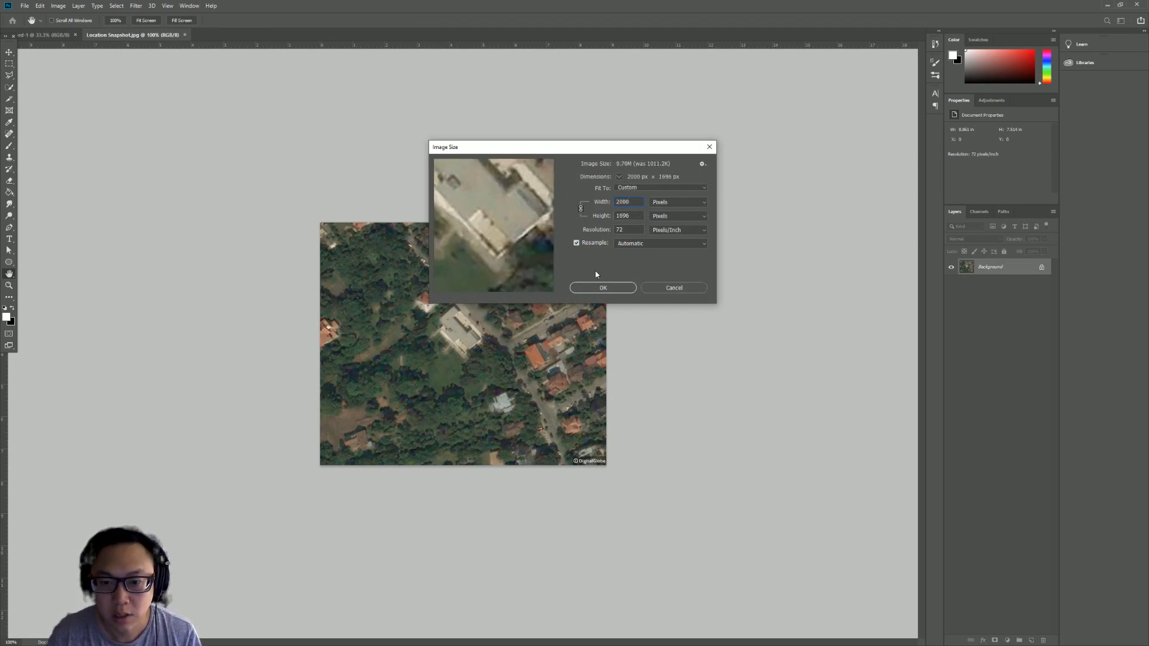
{"action": "left_click", "coordinate": [606, 288]}
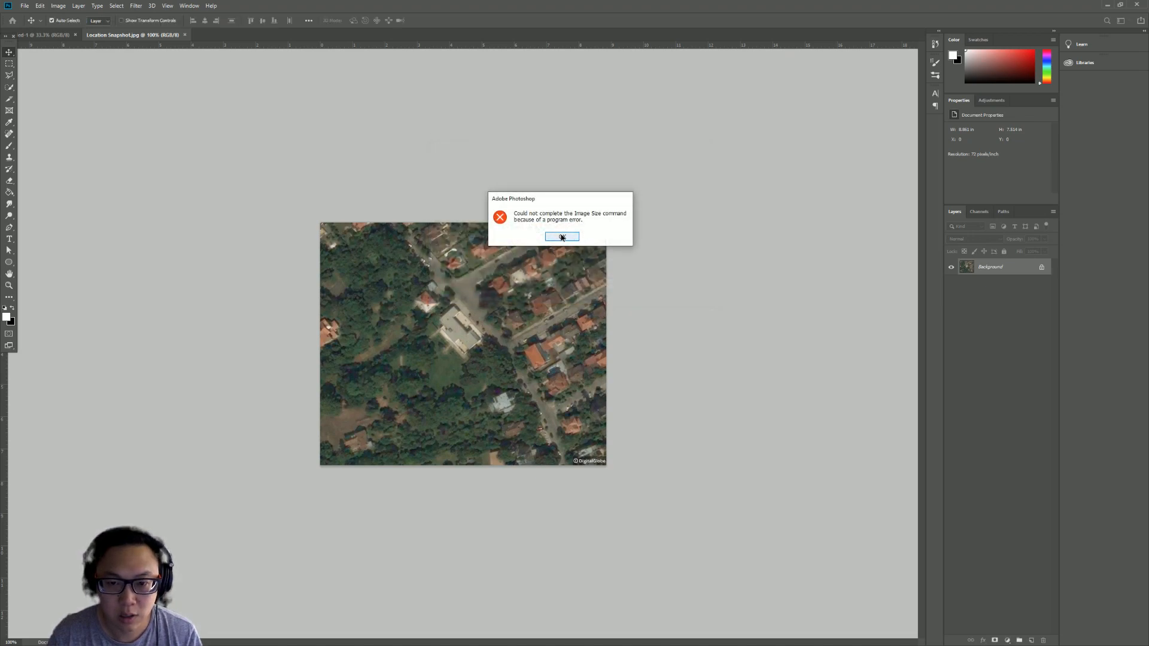
{"action": "left_click", "coordinate": [563, 237]}
- Resize the image to 1080 pixels wide with proportions constrained
{"action": "left_click", "coordinate": [58, 5]}
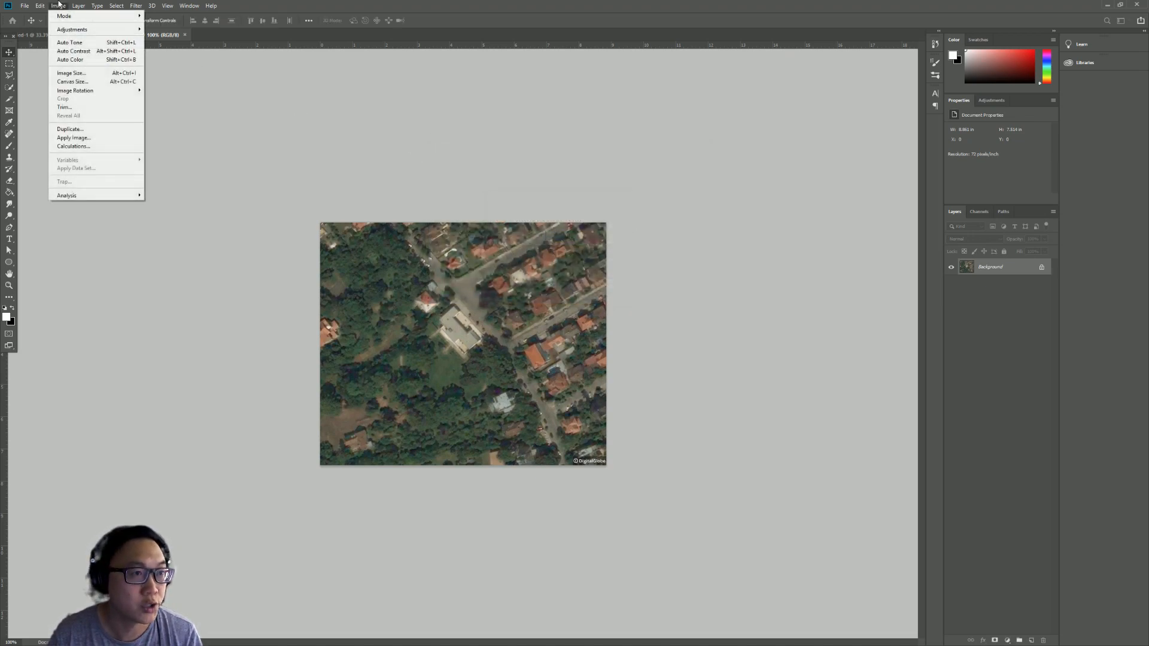
{"action": "left_click", "coordinate": [76, 74]}
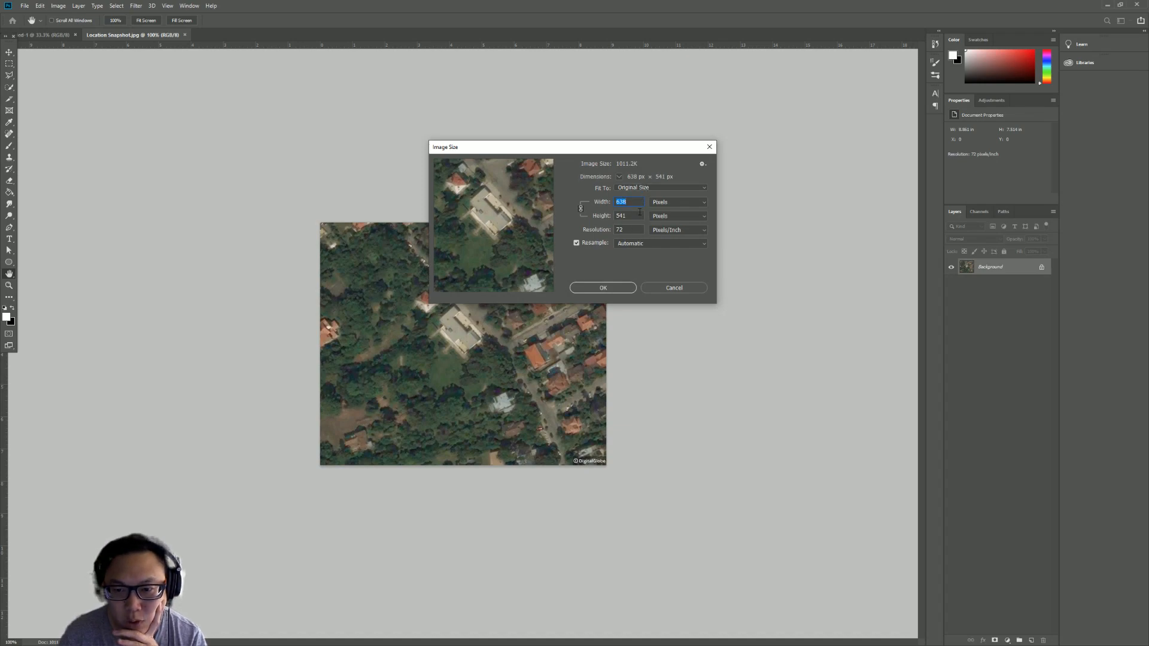
{"action": "type", "text": "1080"}
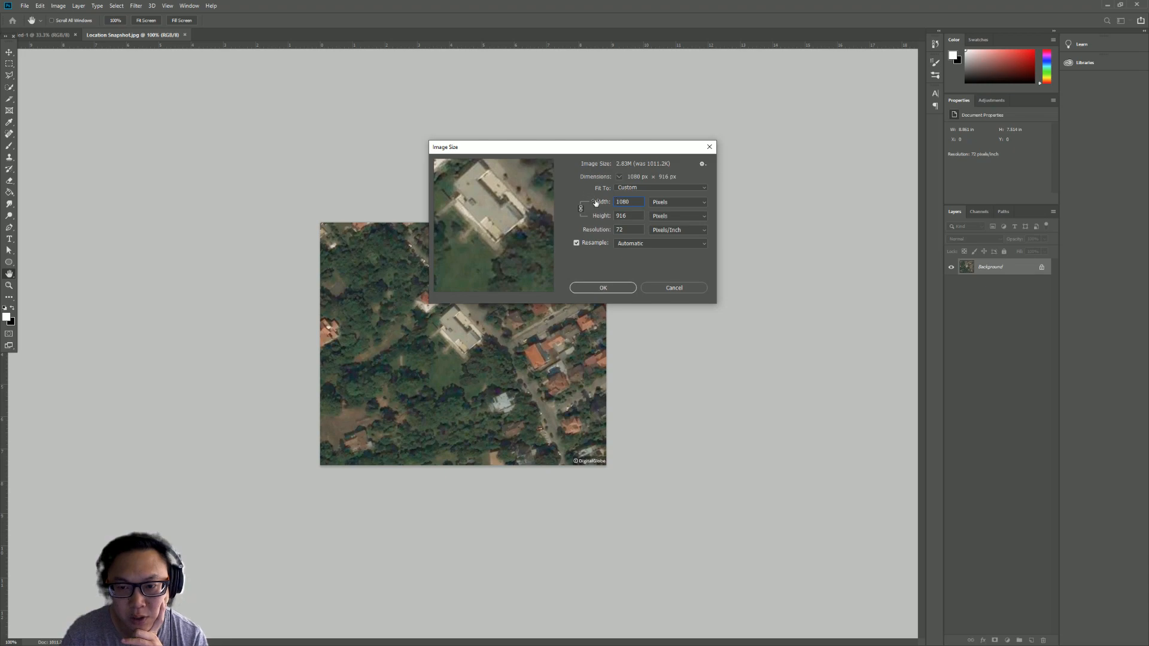
{"action": "left_click", "coordinate": [618, 290]}
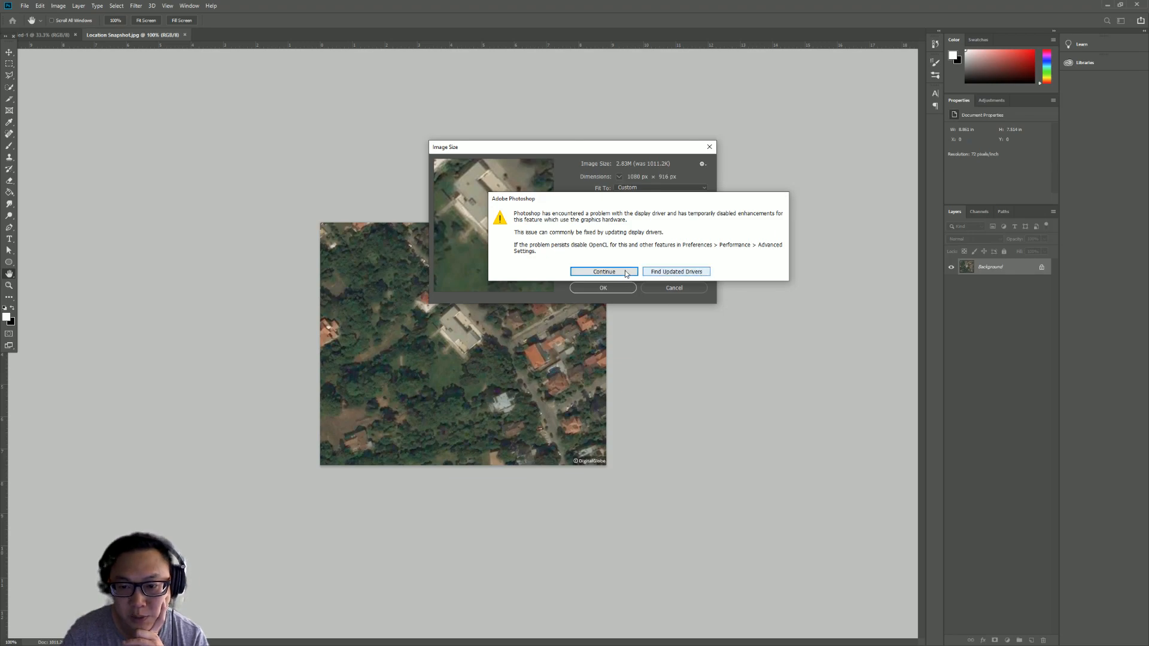
{"action": "left_click", "coordinate": [622, 272]}
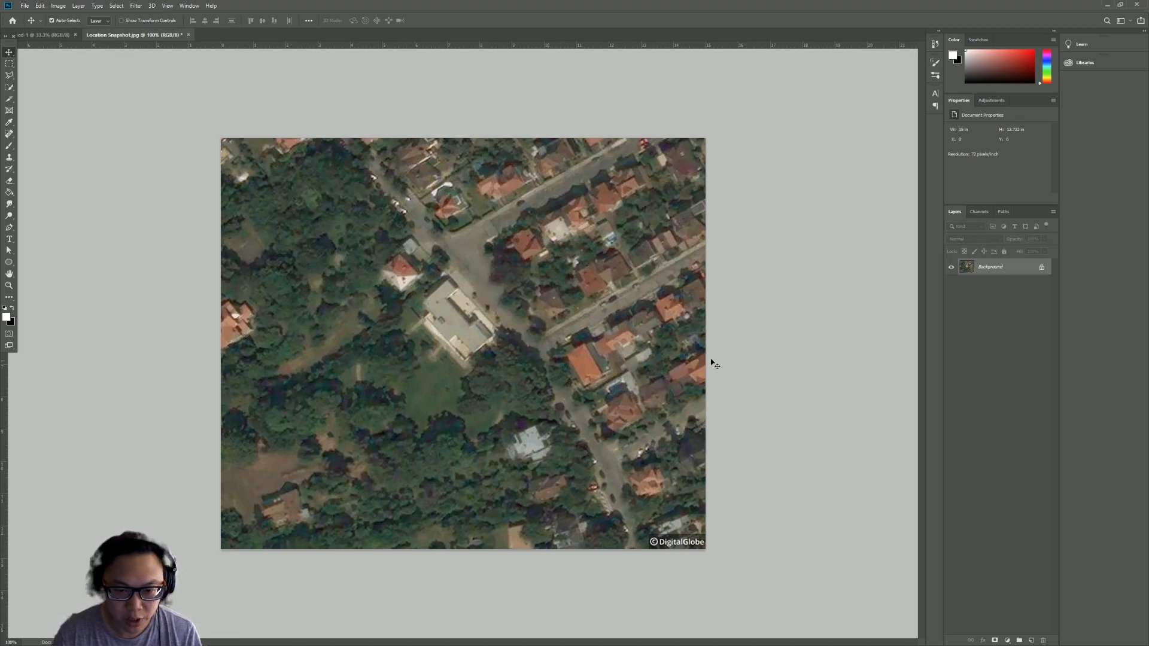
- Zoom out on the resized image and review its image size settings
{"action": "left_click", "coordinate": [9, 285]}
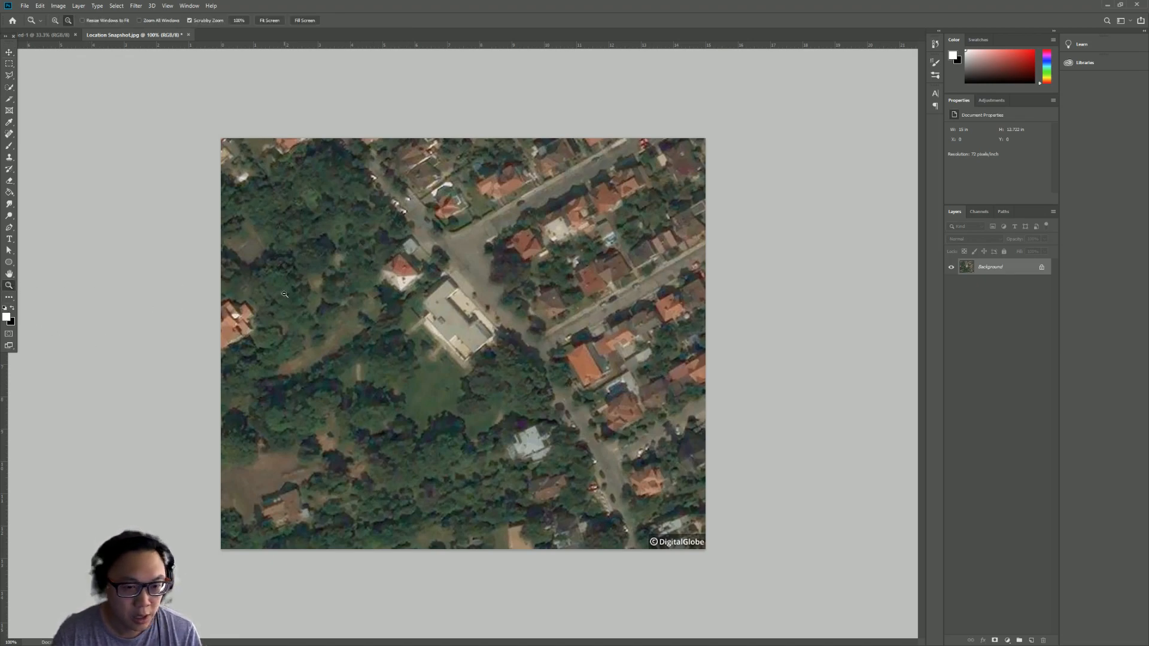
{"action": "left_click", "coordinate": [583, 345], "text": "alt"}
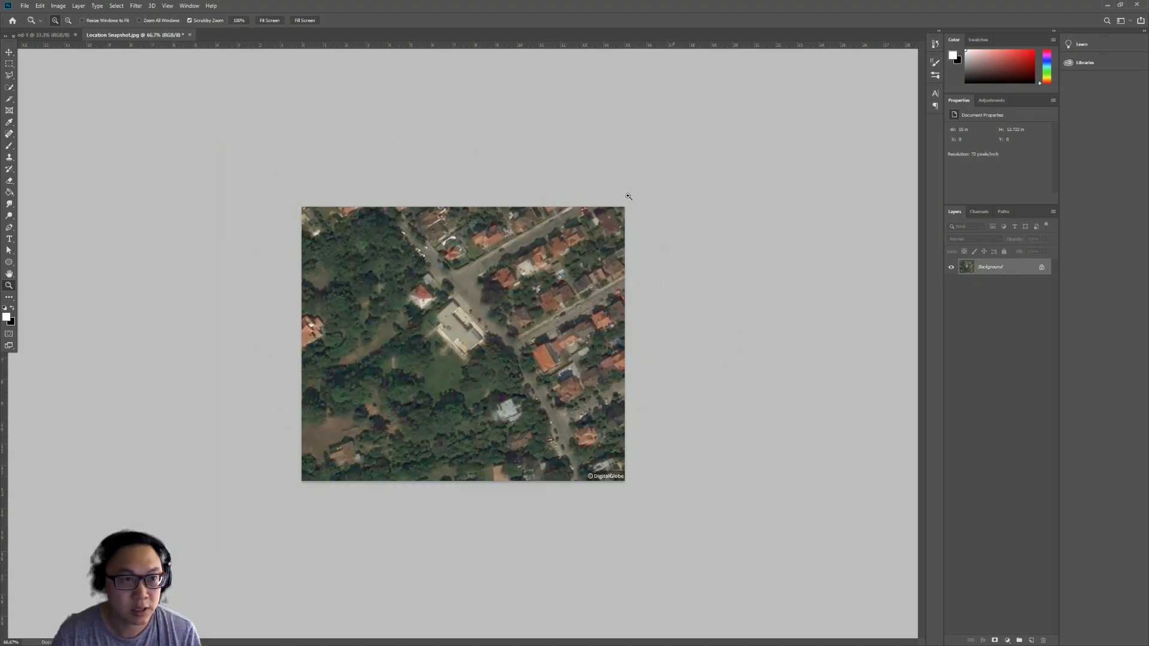
{"action": "left_click", "coordinate": [59, 6]}
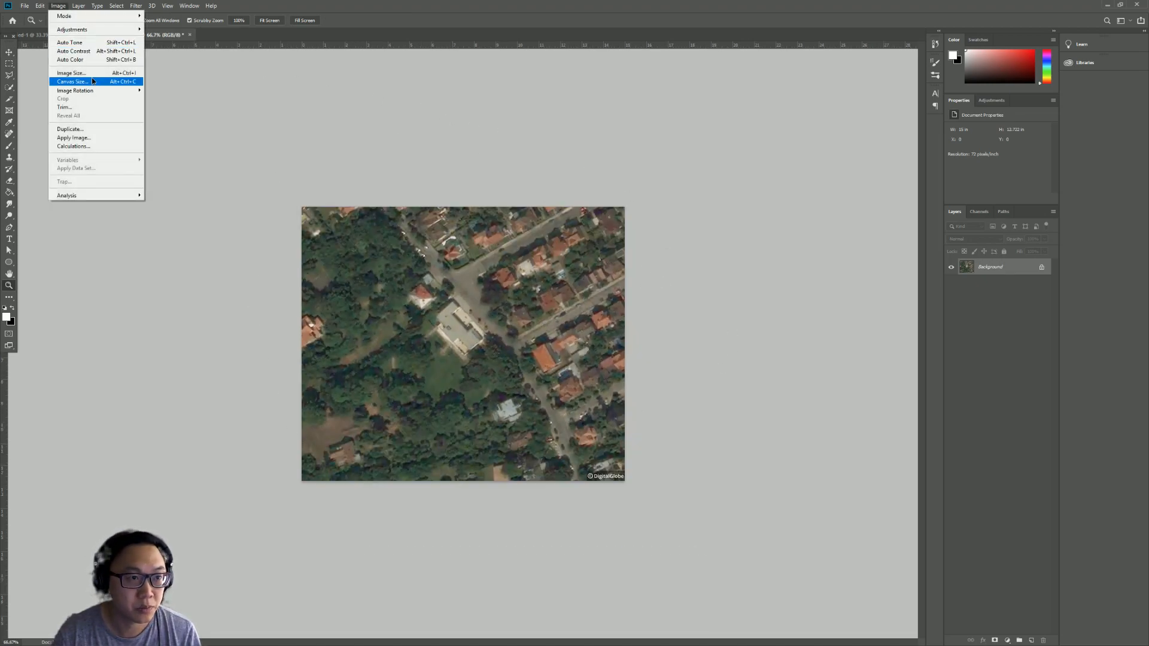
{"action": "left_click", "coordinate": [72, 73]}
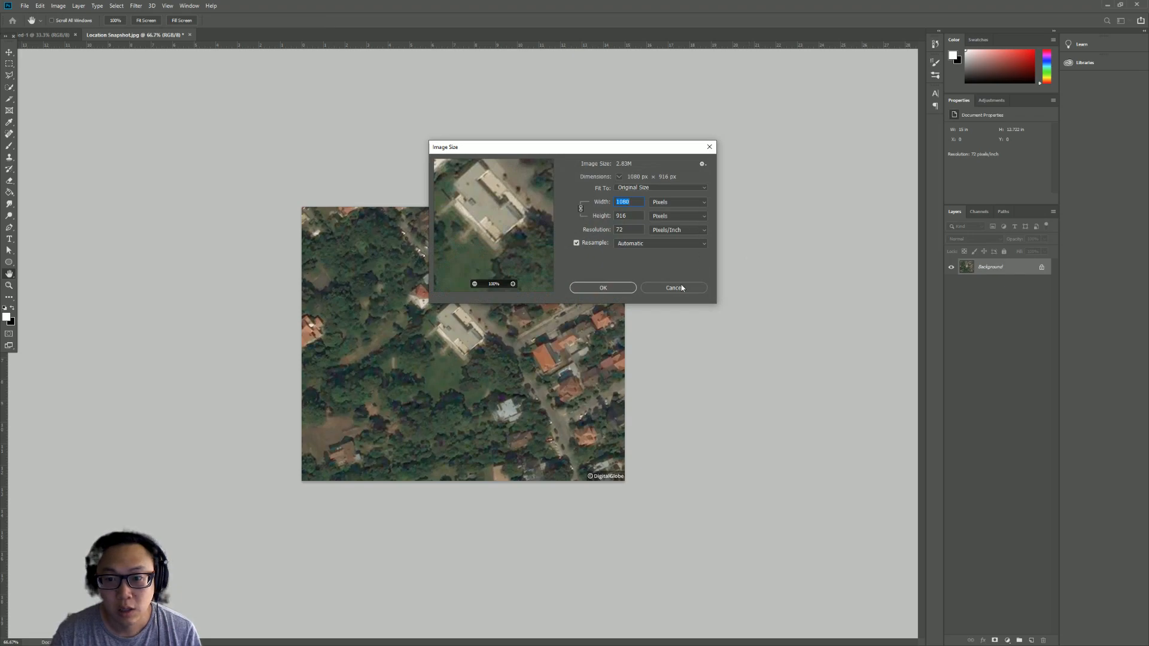
{"action": "left_click", "coordinate": [681, 288]}
{"action": "left_click", "coordinate": [25, 6]}
{"action": "left_click", "coordinate": [35, 25]}
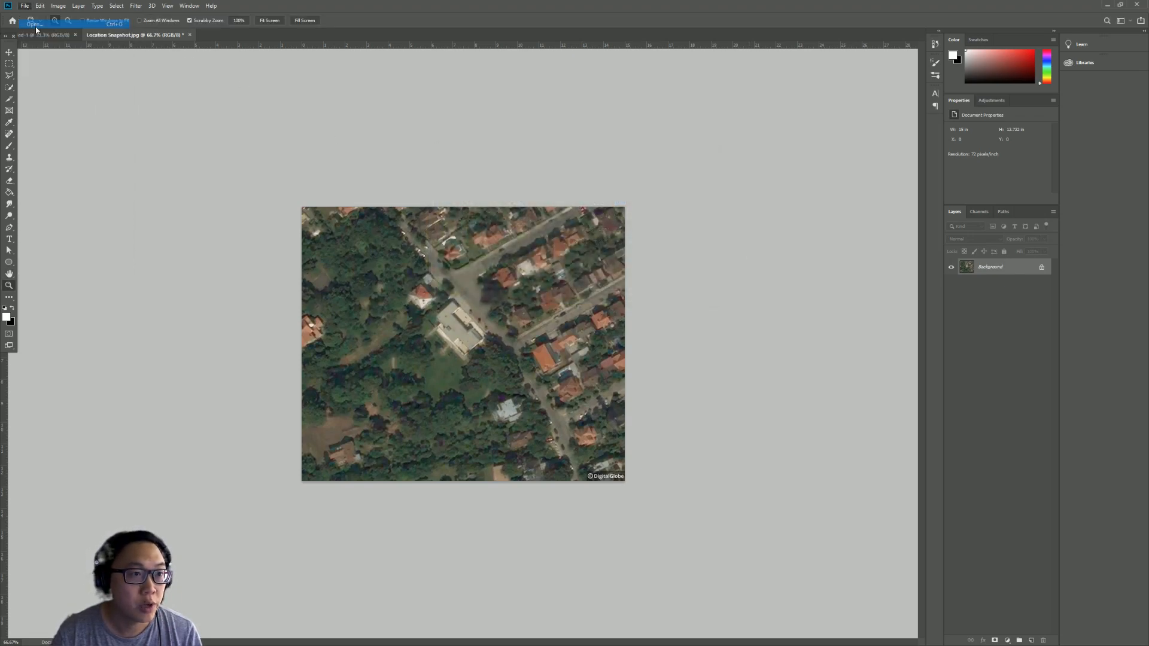
{"action": "key", "text": "Escape"}
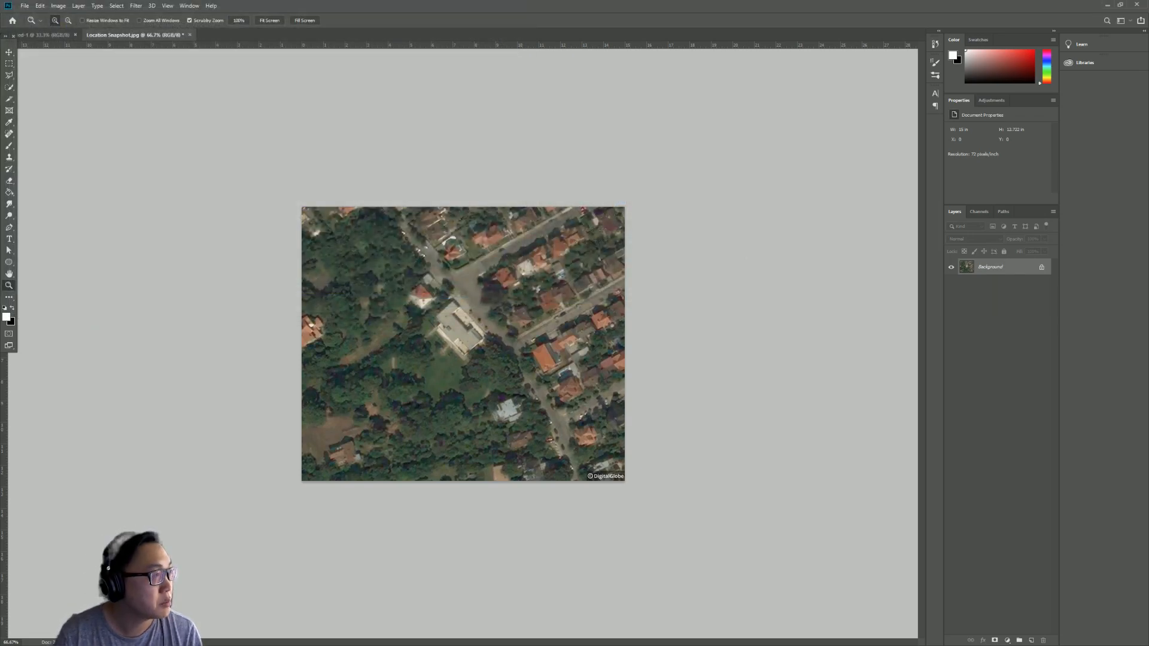
- Switch to the Google Maps satellite view of Villa Tugendhat in the browser and resize the browser window
{"action": "key", "text": "alt+Tab"}
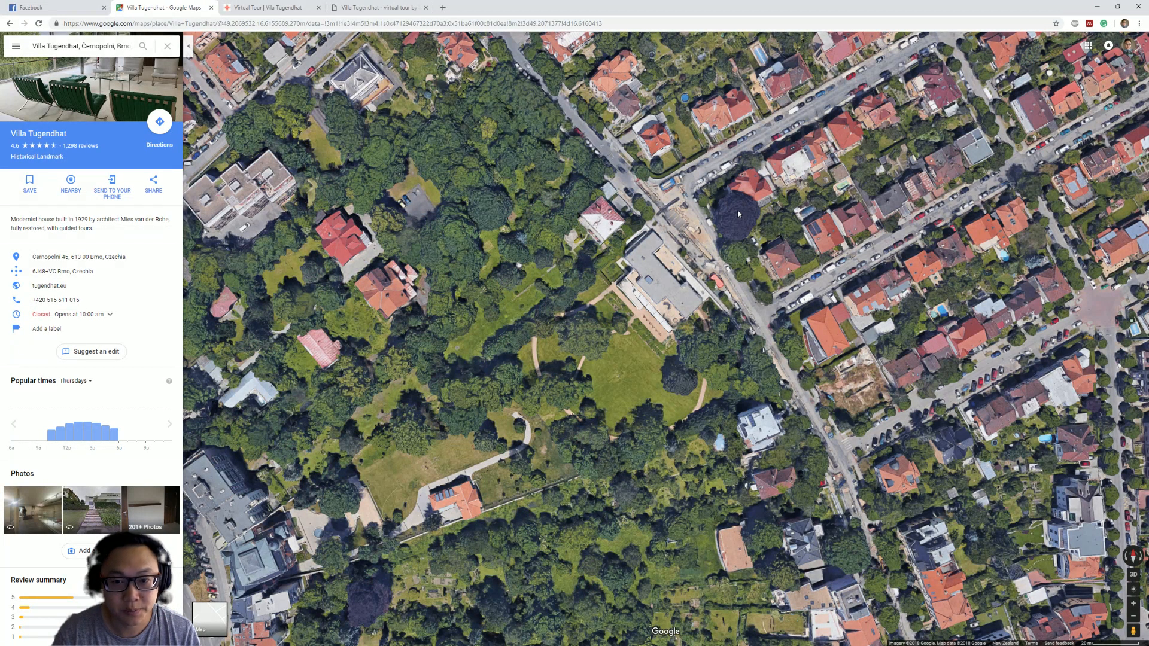
{"action": "left_click_drag", "start_coordinate": [899, 6], "coordinate": [603, 538]}
{"action": "double_click", "coordinate": [603, 538]}
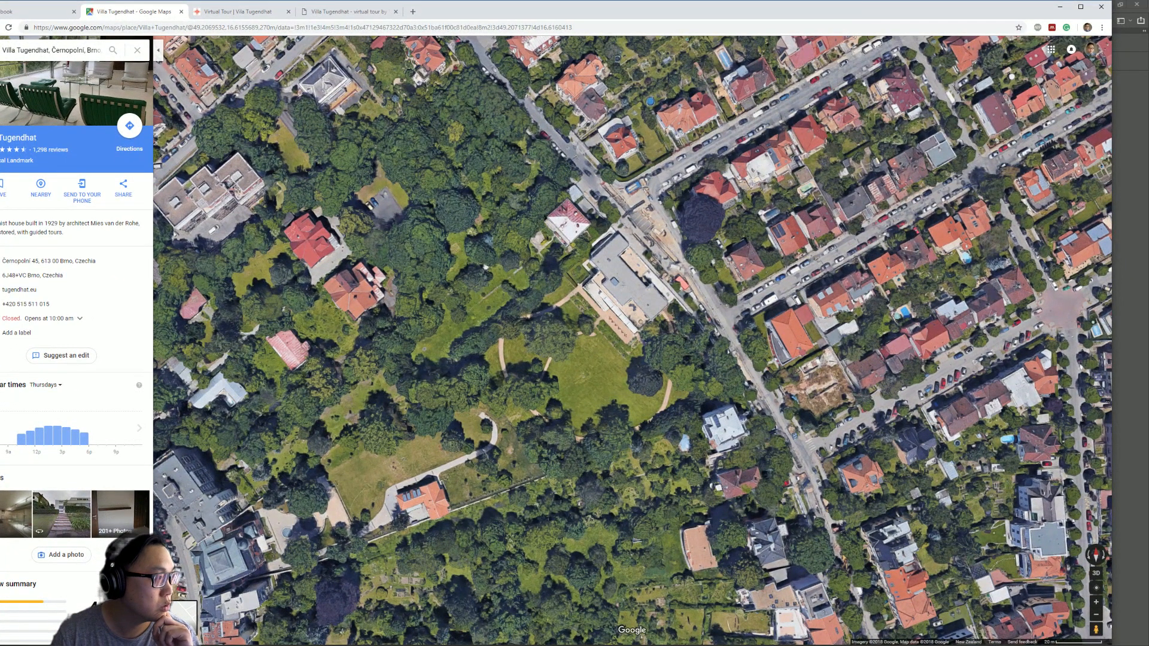
- Open the Snipping Tool, set its mode to Rectangular Snip and start a new snip
{"action": "key", "text": "alt+Tab"}
{"action": "left_click", "coordinate": [646, 214]}
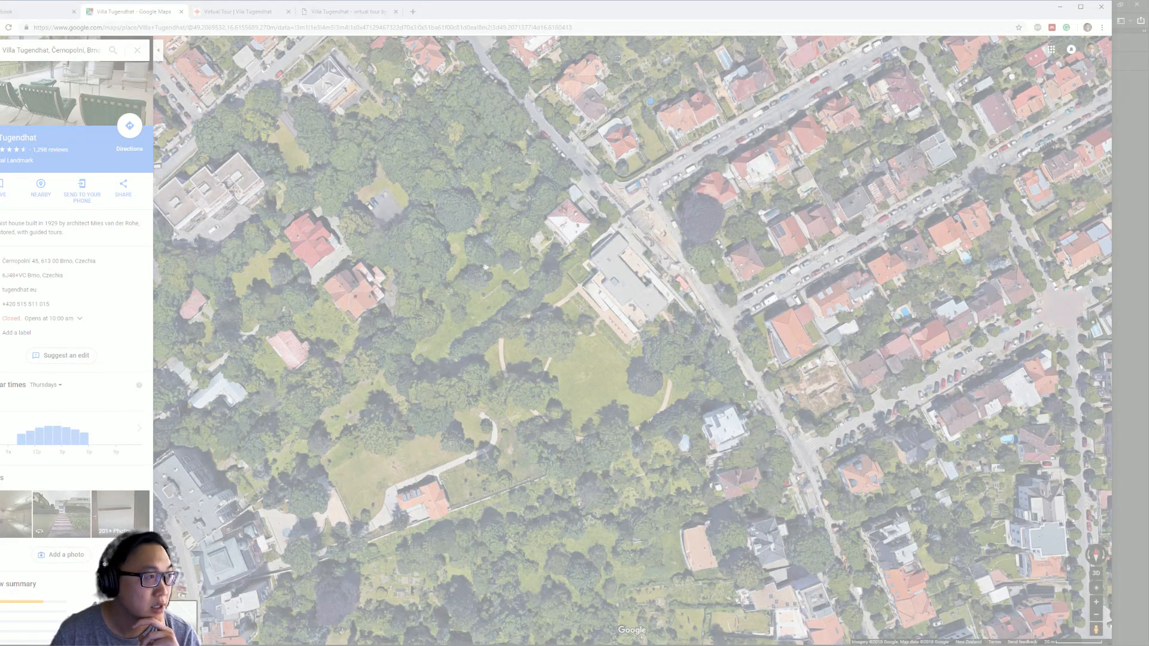
{"action": "left_click_drag", "start_coordinate": [309, 279], "coordinate": [247, 225]}
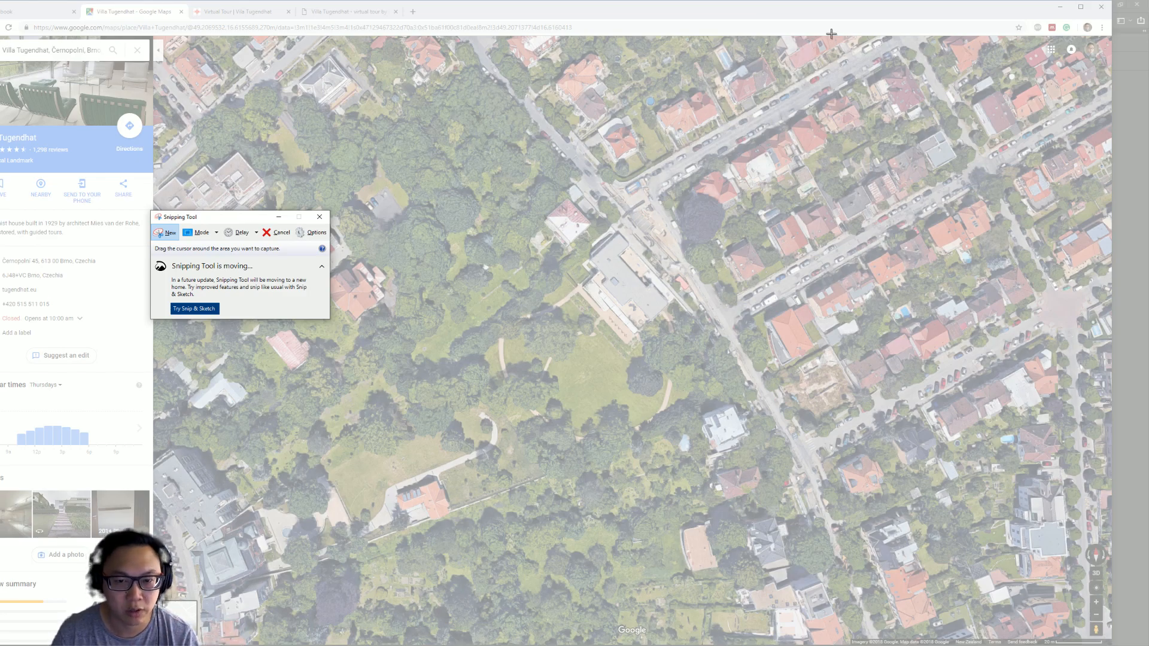
{"action": "left_click", "coordinate": [217, 237]}
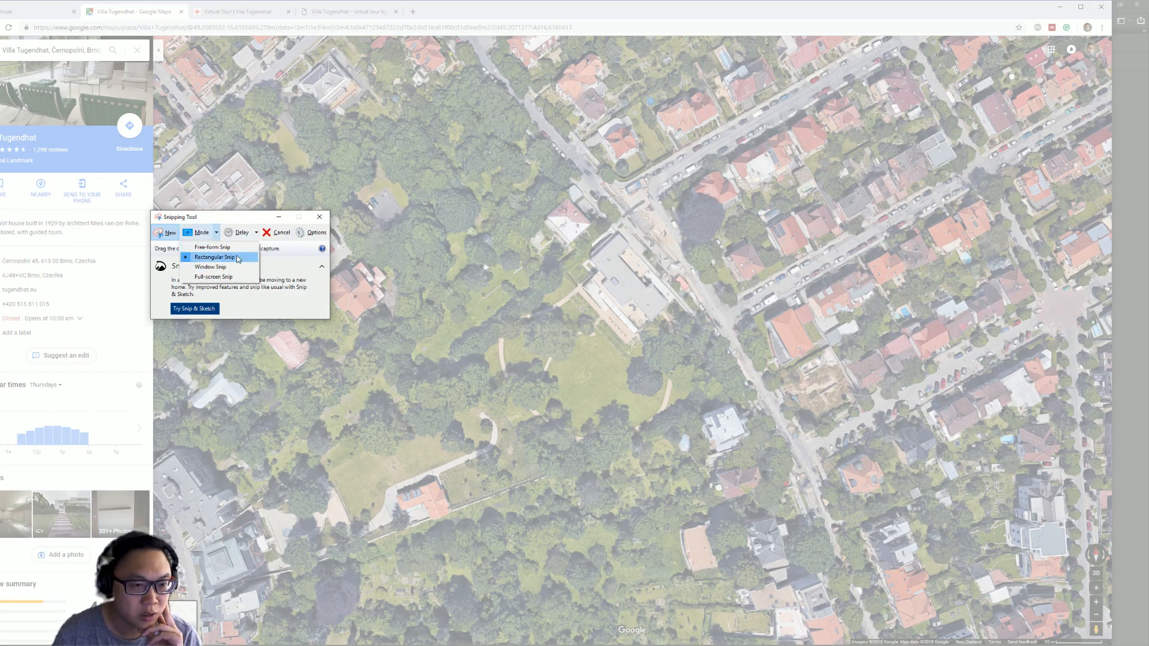
{"action": "left_click", "coordinate": [238, 257]}
{"action": "left_click_drag", "start_coordinate": [265, 221], "coordinate": [122, 52]}
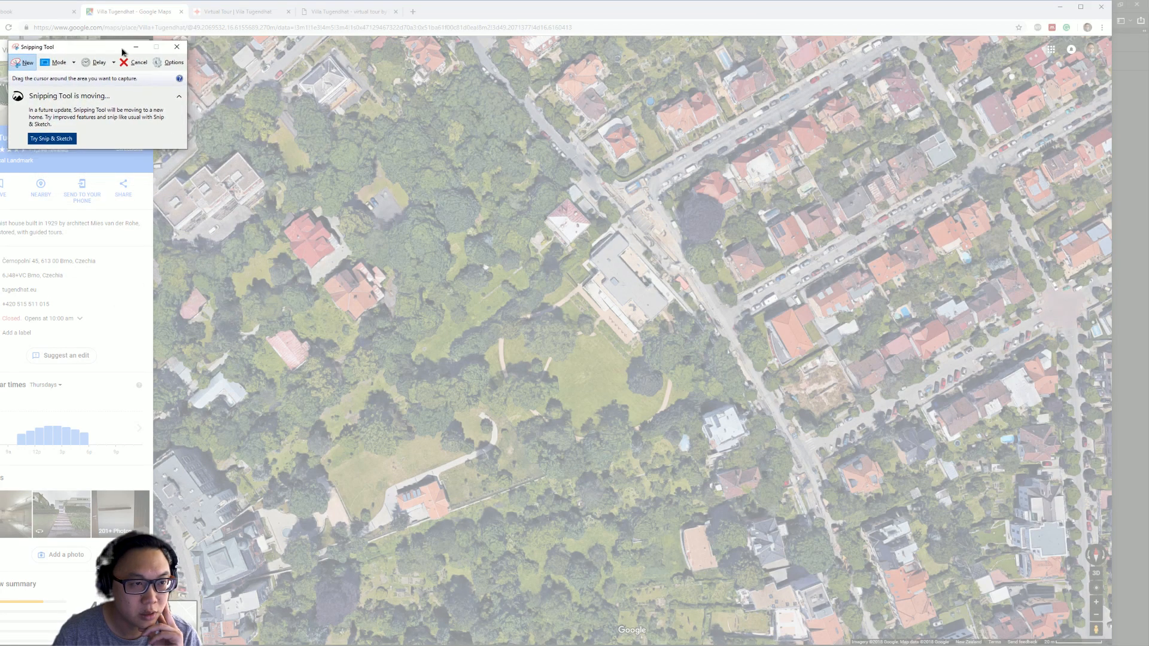
{"action": "left_click", "coordinate": [27, 63]}
{"action": "left_click", "coordinate": [20, 66]}
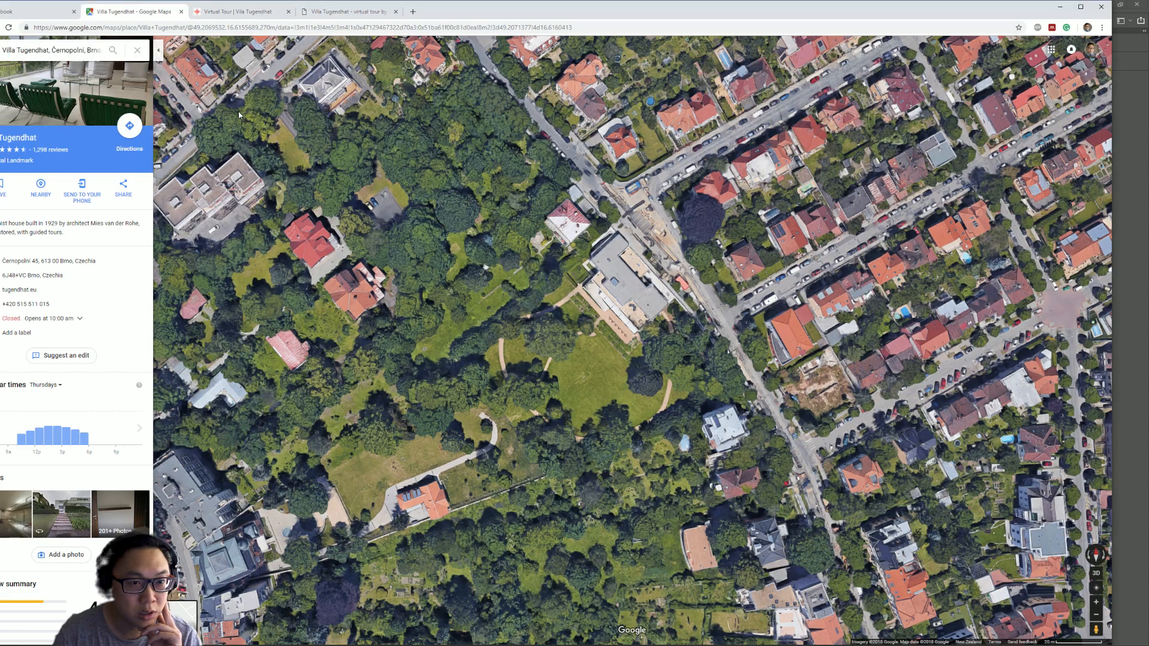
- Snip a large rectangle of the aerial map around the villa, retaking the snip to cover nearly the whole map
{"action": "left_click_drag", "start_coordinate": [199, 57], "coordinate": [939, 610]}
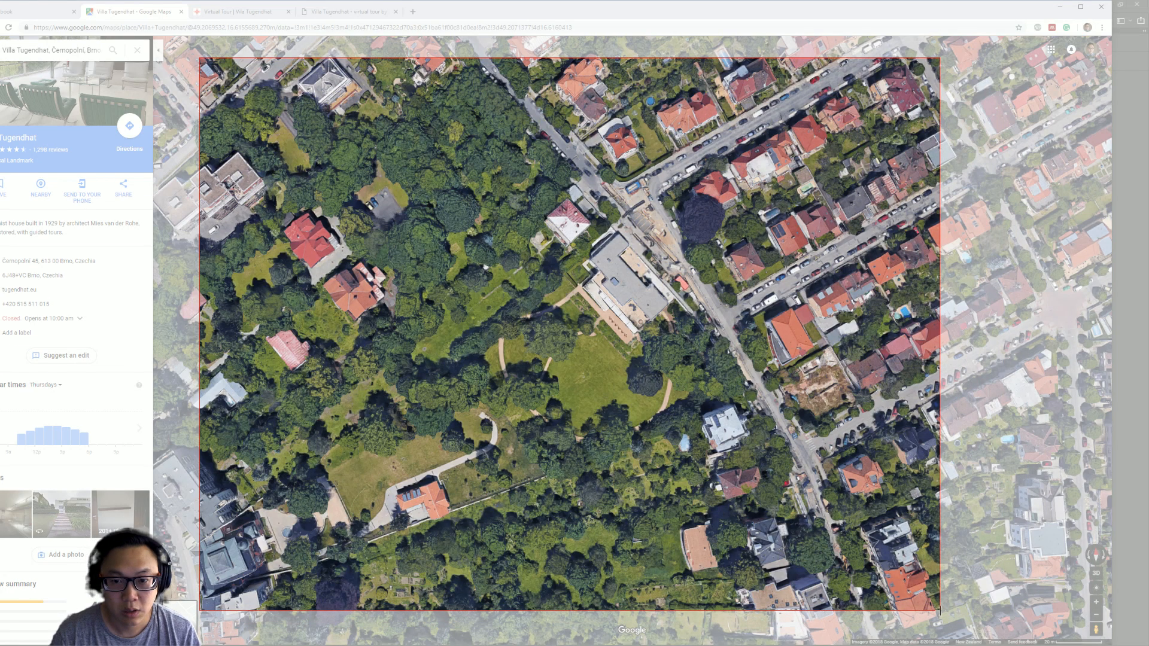
{"action": "left_click_drag", "start_coordinate": [939, 611], "coordinate": [939, 610]}
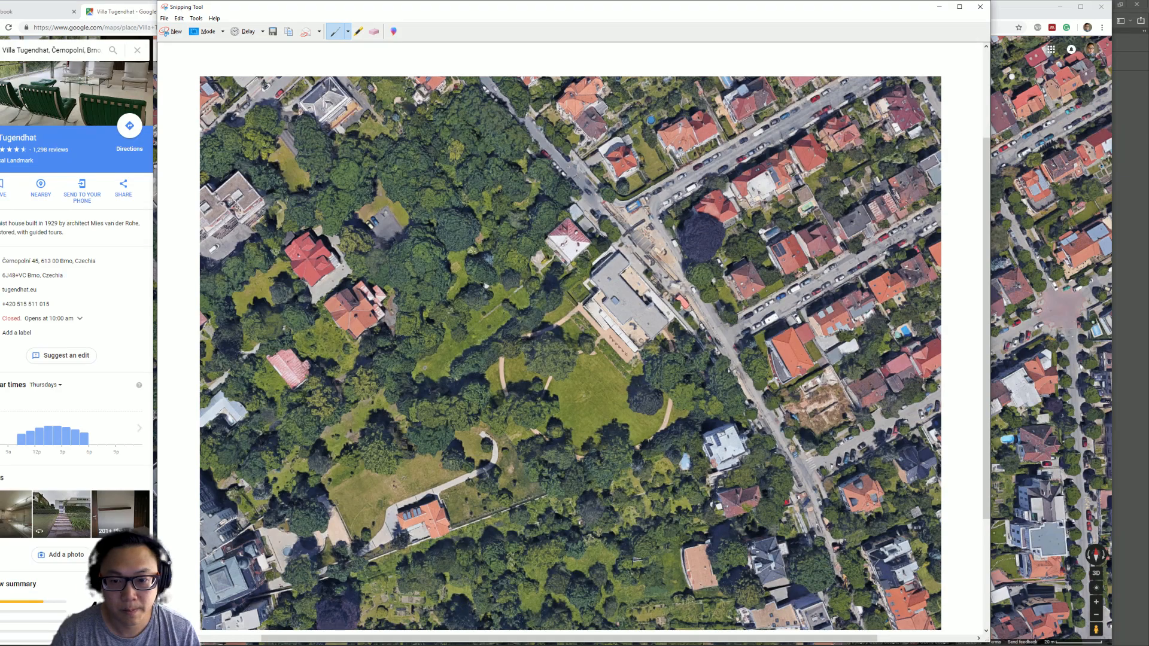
{"action": "left_click", "coordinate": [172, 31]}
{"action": "left_click_drag", "start_coordinate": [199, 36], "coordinate": [1022, 623]}
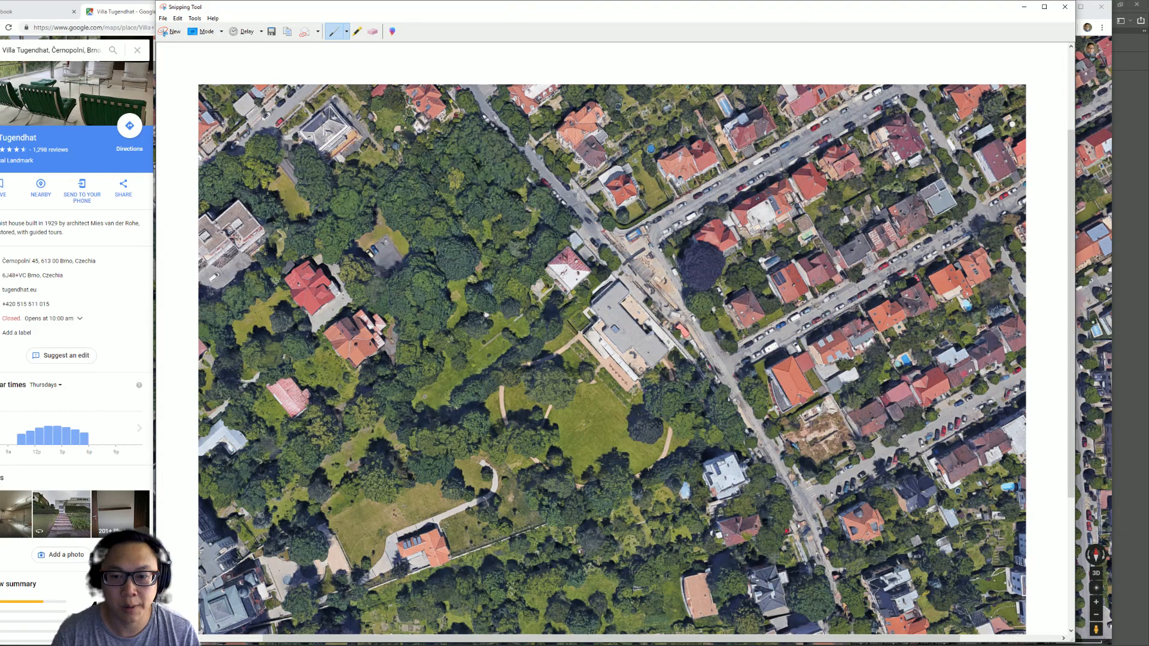
- Save the snip as a PNG named LOCATION 02 in the MIES_Villa Tugendhat folder and close the Snipping Tool
{"action": "left_click", "coordinate": [272, 32]}
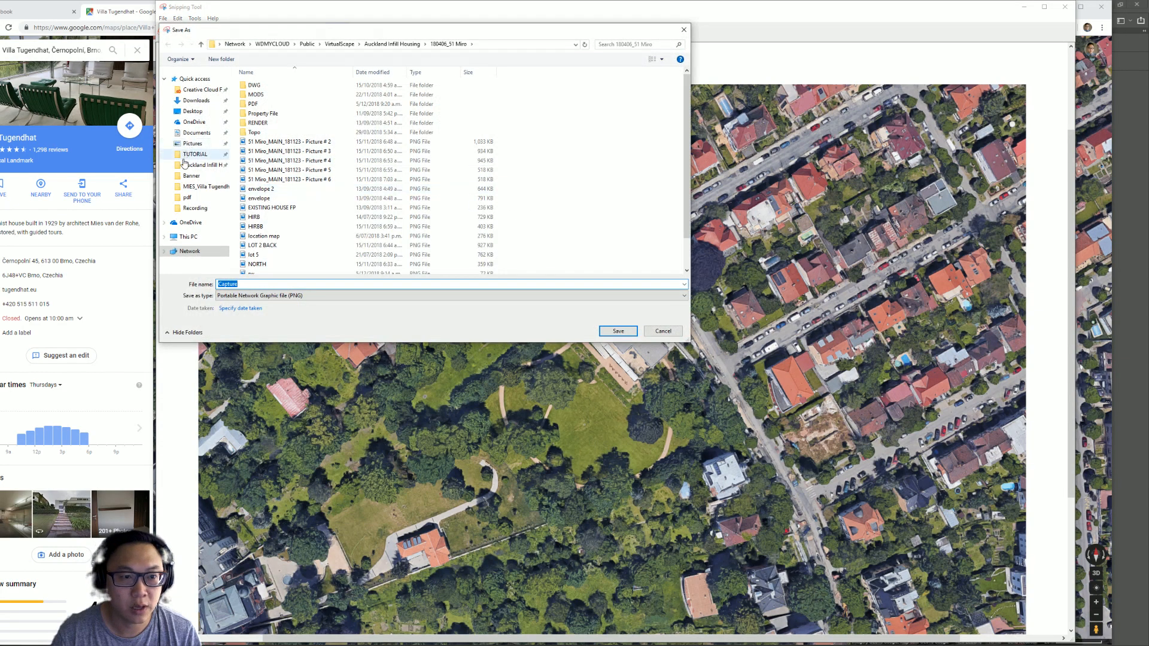
{"action": "left_click", "coordinate": [213, 187]}
{"action": "double_click", "coordinate": [282, 285]}
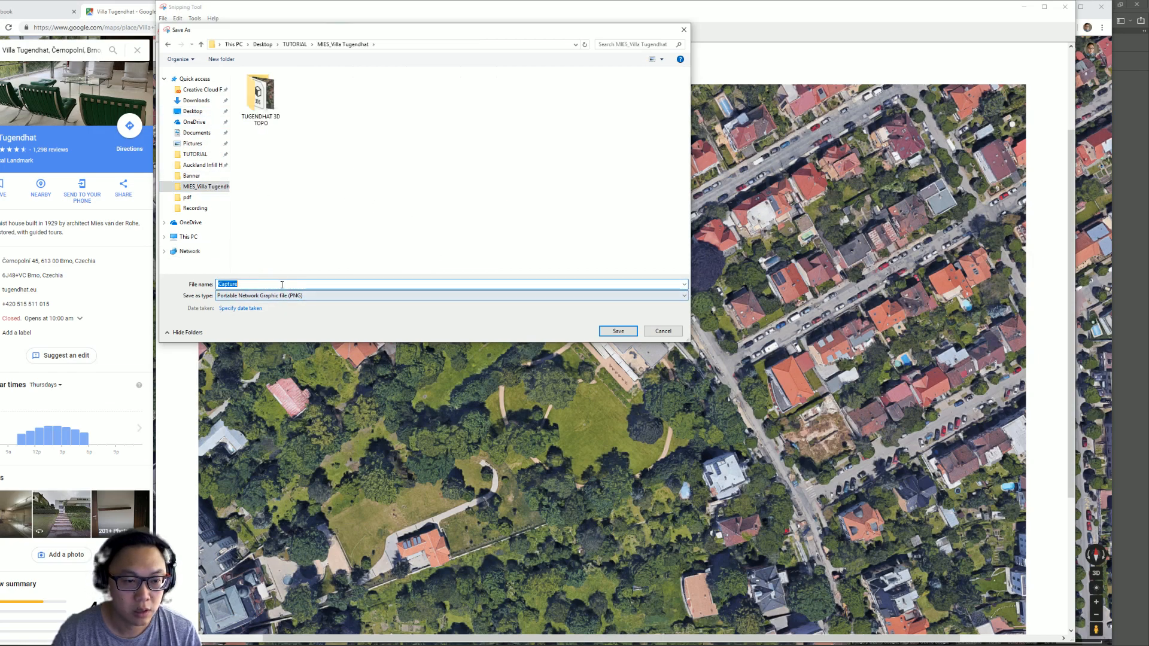
{"action": "type", "text": "location"}
{"action": "key", "text": "BackSpace"}
{"action": "key", "text": "BackSpace"}
{"action": "key", "text": "BackSpace"}
{"action": "key", "text": "BackSpace"}
{"action": "key", "text": "BackSpace"}
{"action": "key", "text": "BackSpace"}
{"action": "key", "text": "BackSpace"}
{"action": "key", "text": "BackSpace"}
{"action": "type", "text": "LOCATION 0022"}
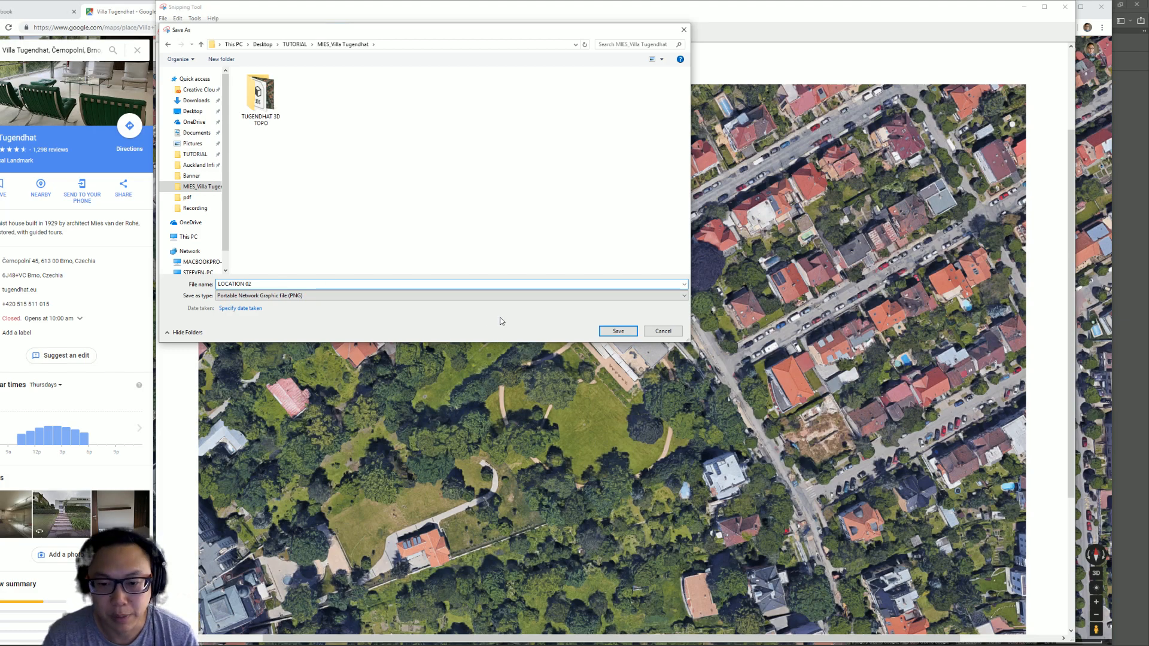
{"action": "left_click", "coordinate": [616, 332]}
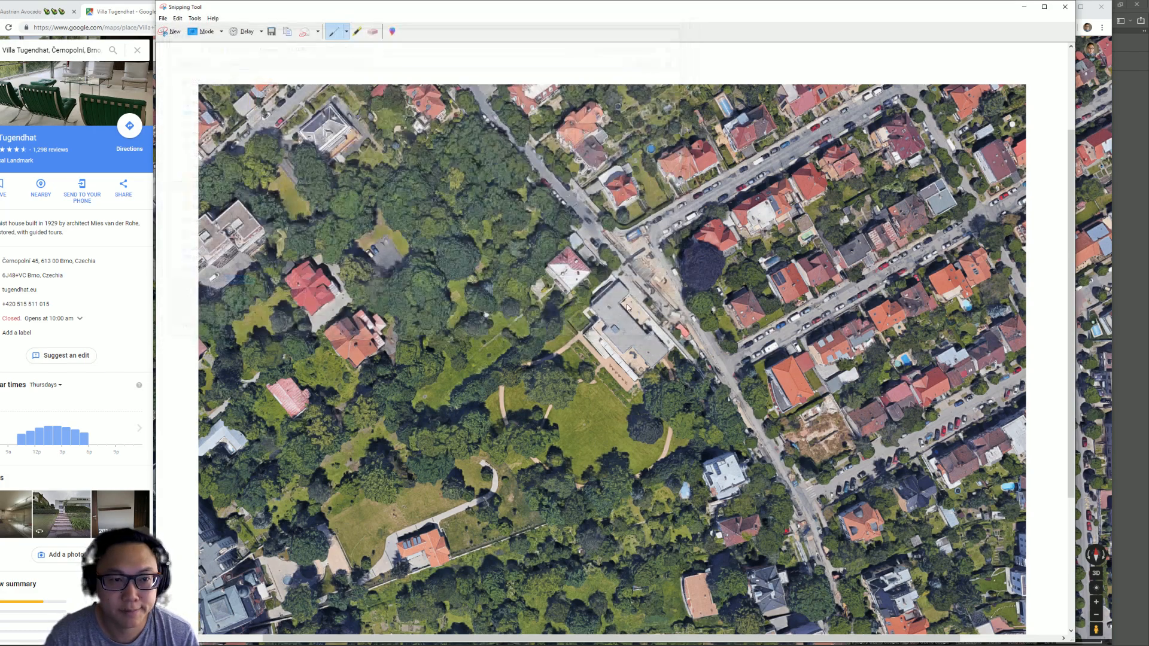
{"action": "left_click", "coordinate": [1065, 7]}
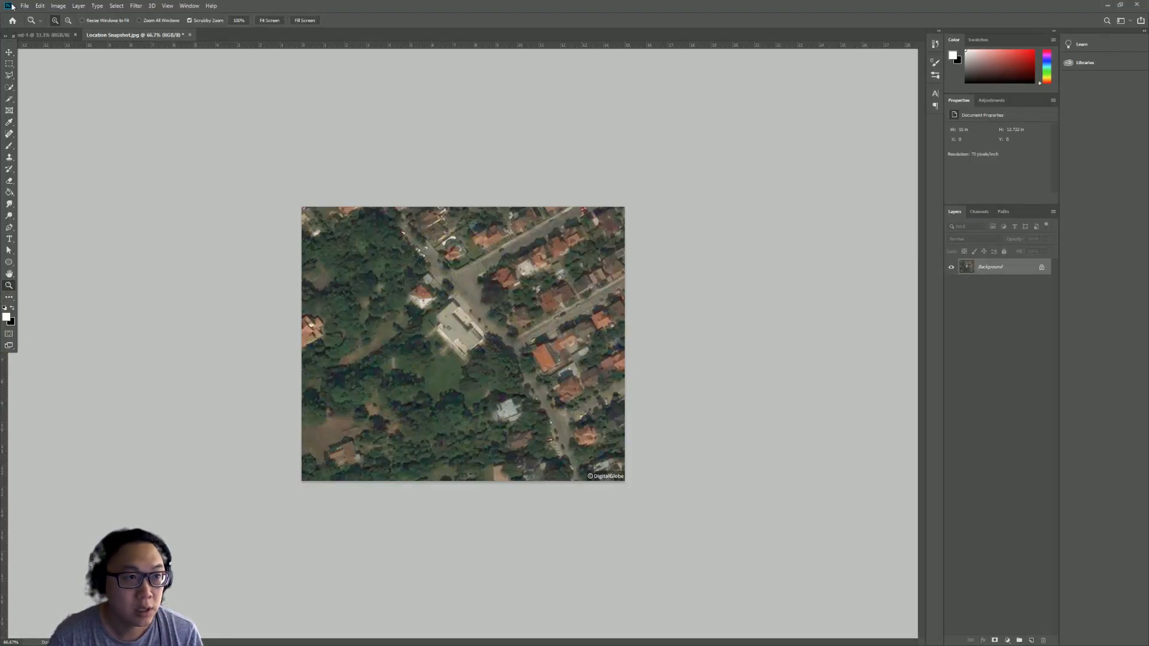
- Switch to Photoshop and open the LOCATION 02 image from the MIES_Villa Tugendhat folder
{"action": "left_click", "coordinate": [25, 5]}
{"action": "left_click", "coordinate": [33, 26]}
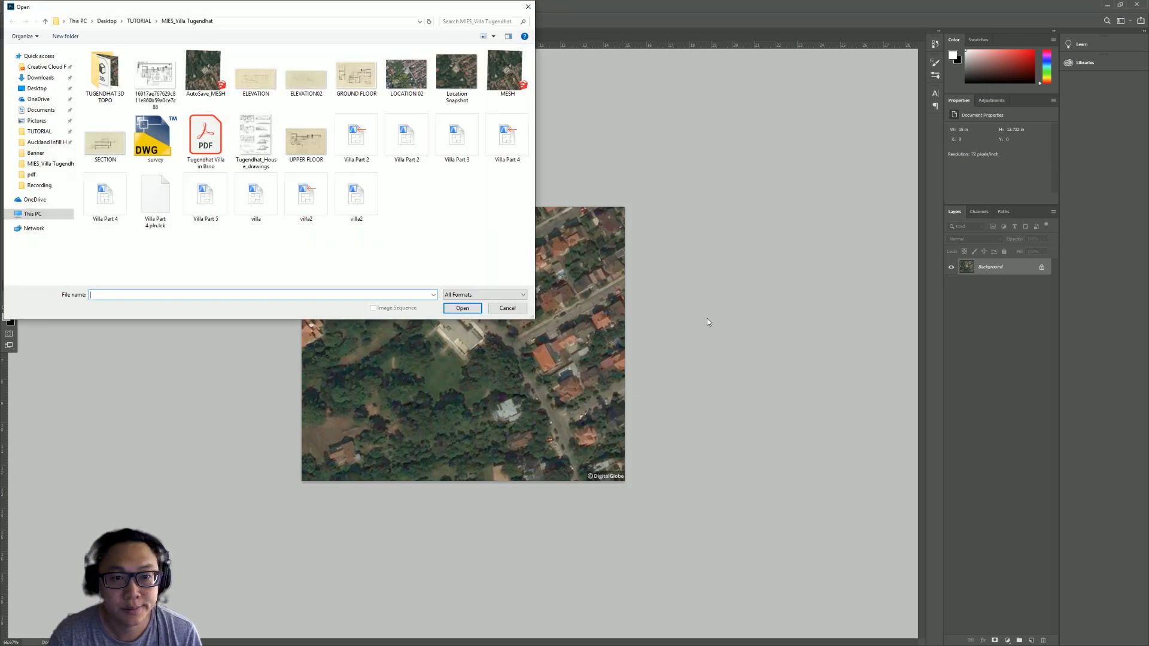
{"action": "double_click", "coordinate": [402, 77]}
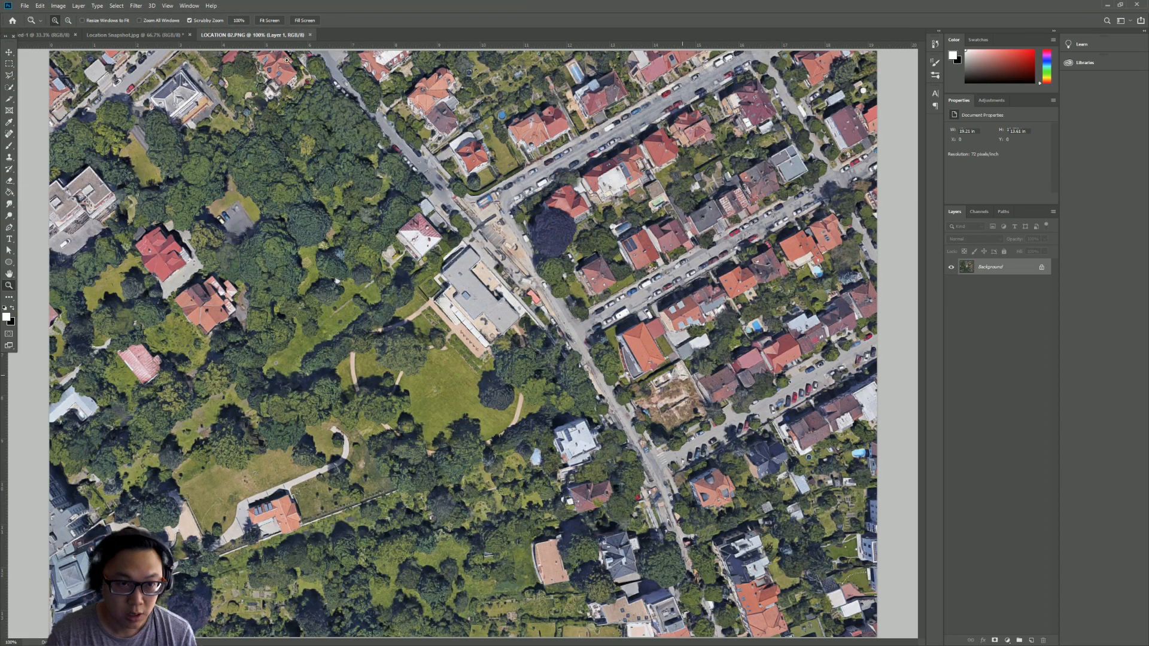
- Copy the whole LOCATION 02 image and paste it as a new layer into the Location Snapshot document
{"action": "left_click", "coordinate": [144, 38]}
{"action": "left_click", "coordinate": [268, 36]}
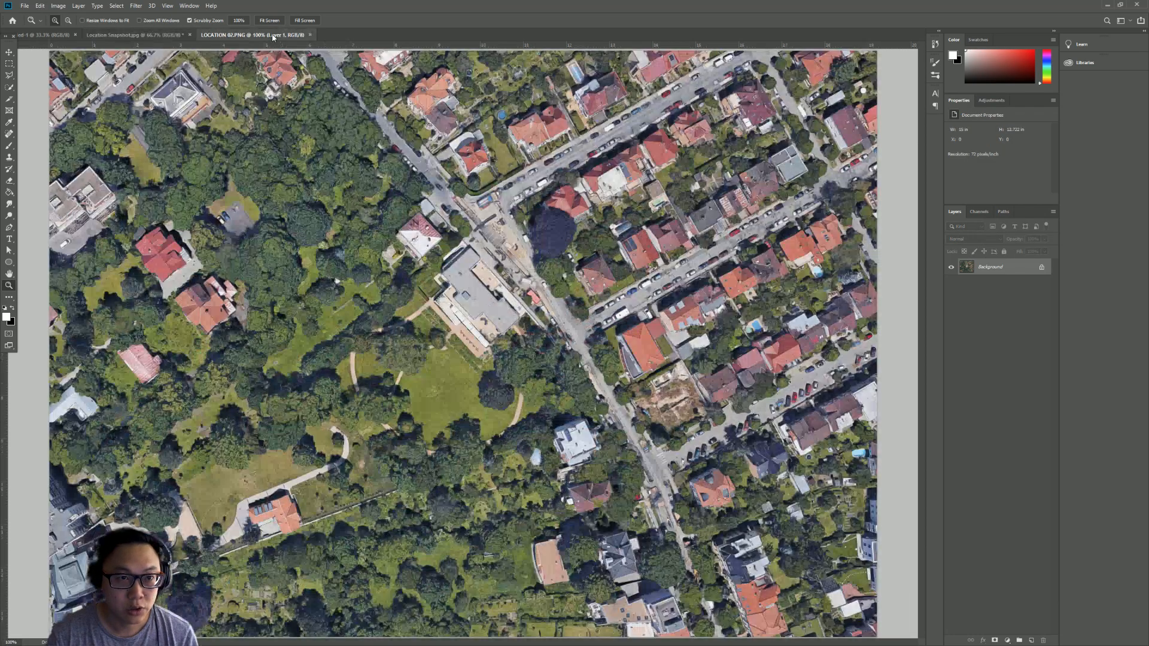
{"action": "key", "text": "ctrl+a"}
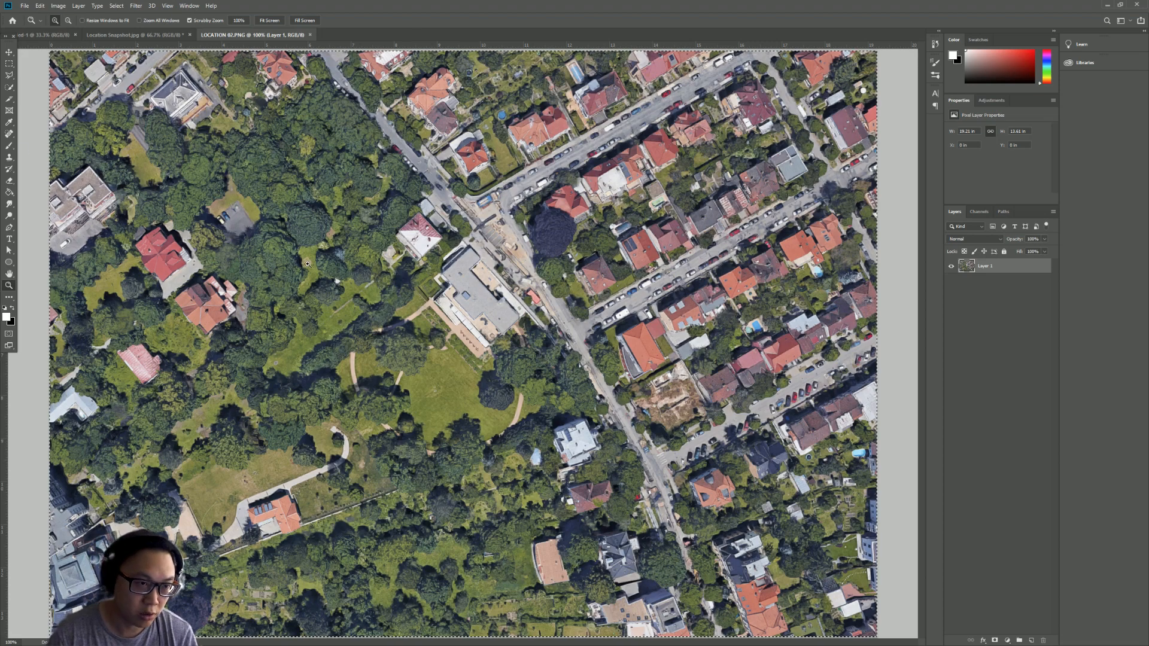
{"action": "left_click", "coordinate": [157, 36]}
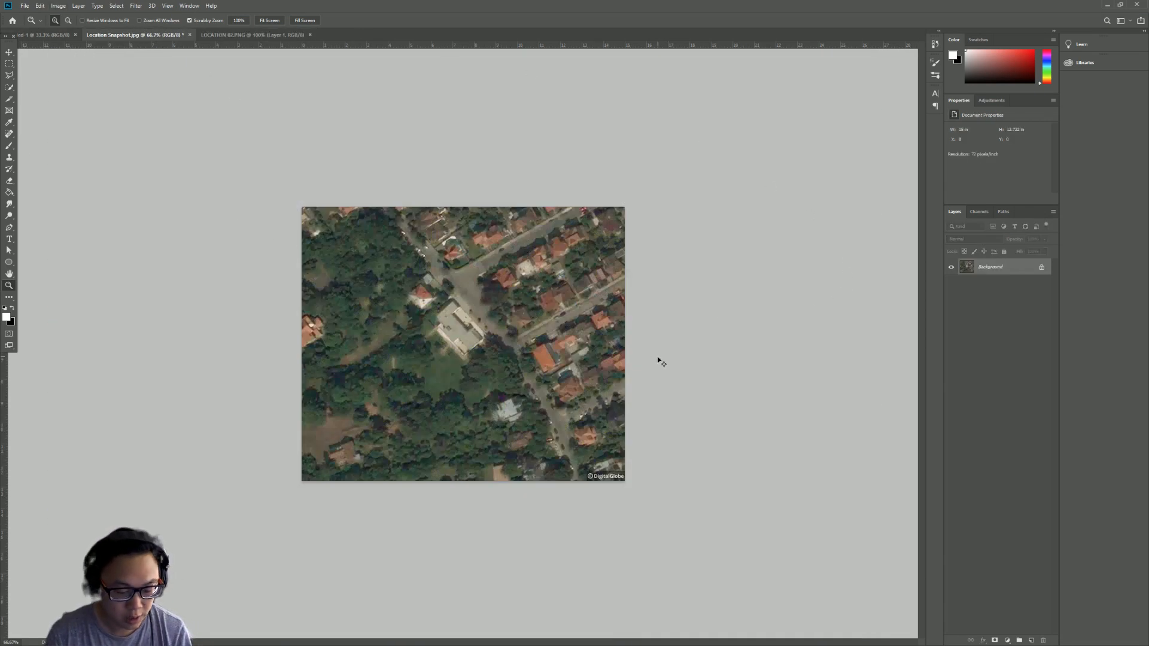
{"action": "key", "text": "ctrl+v"}
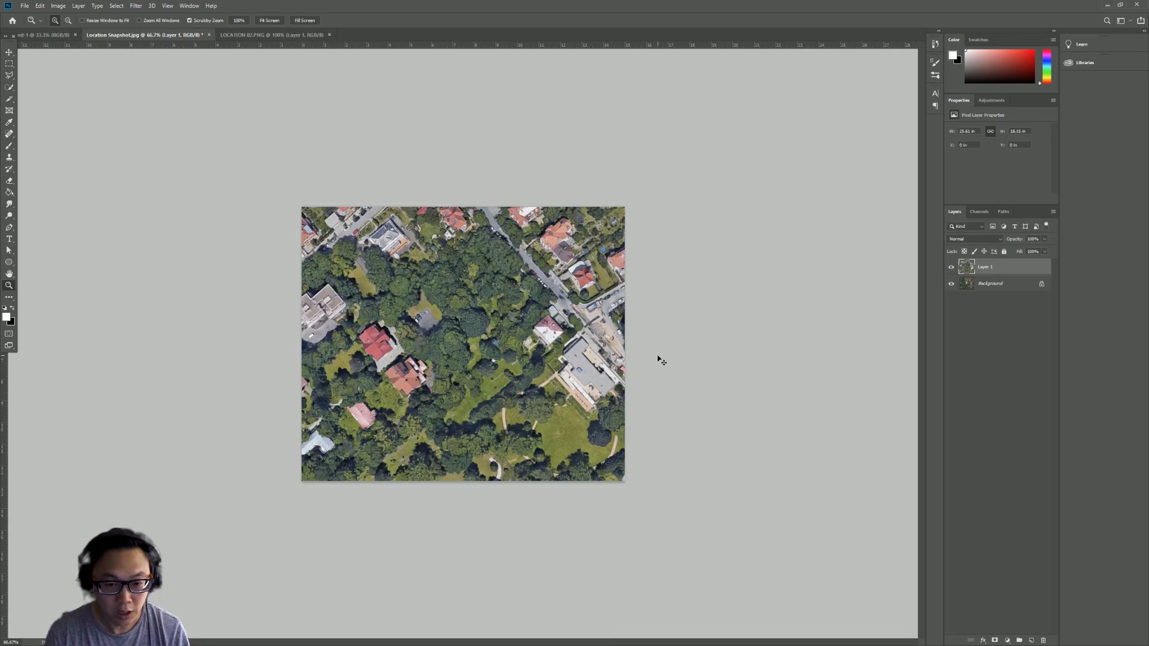
- Move the pasted aerial layer with Free Transform to roughly overlay the snapshot
{"action": "key", "text": "ctrl+t"}
{"action": "left_click_drag", "start_coordinate": [594, 399], "coordinate": [466, 345]}
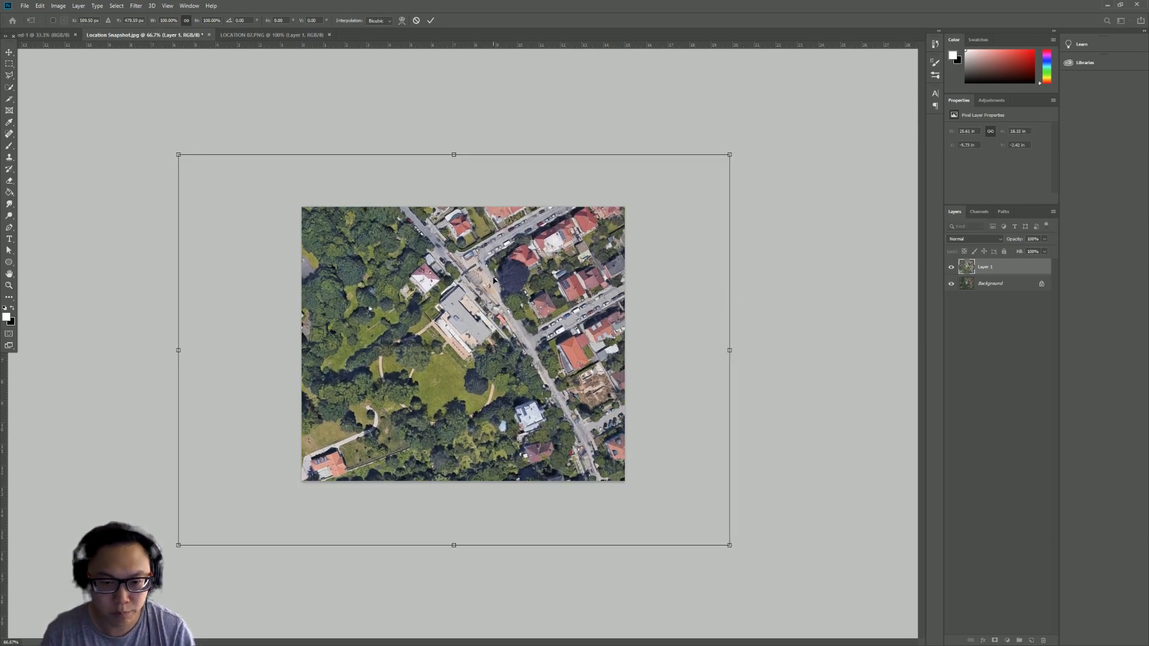
{"action": "key", "text": "Return"}
- Set the aerial layer's opacity to 30% so the snapshot shows through
{"action": "key", "text": "z"}
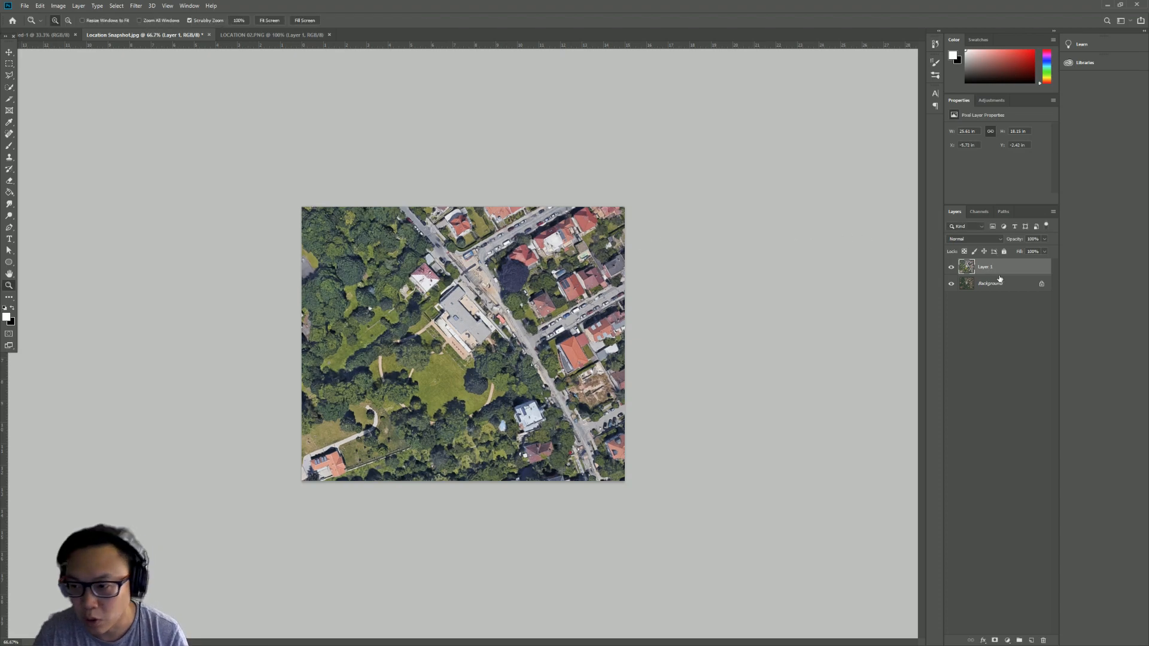
{"action": "left_click", "coordinate": [1044, 240]}
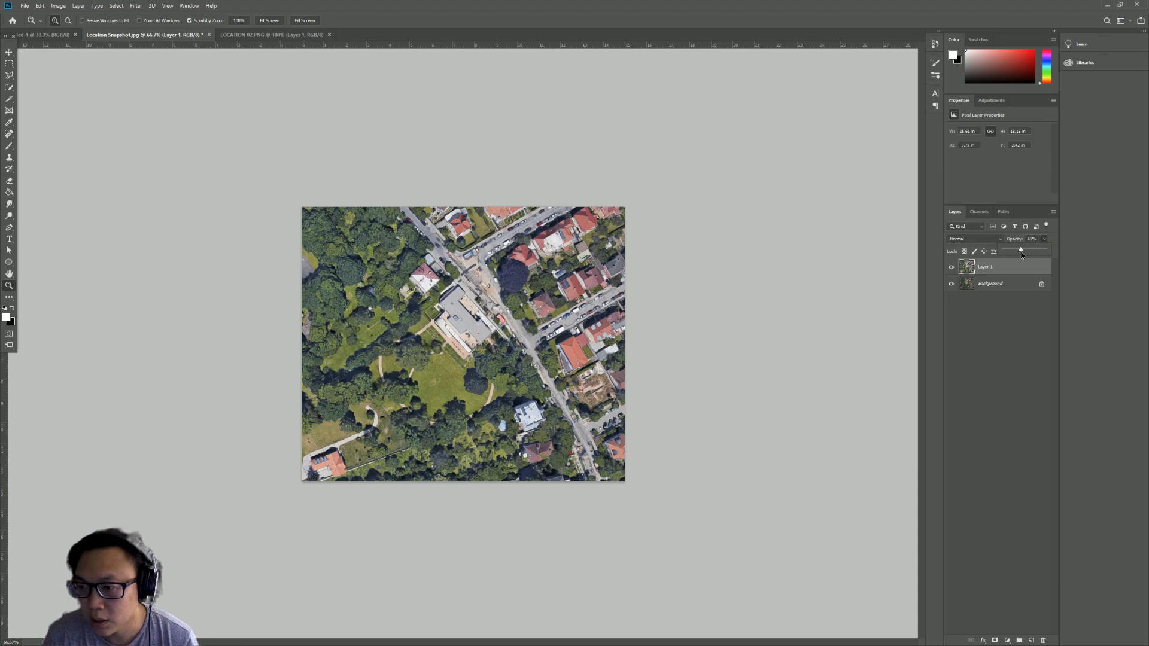
{"action": "left_click", "coordinate": [1021, 251]}
- Zoom in on the villa and move the aerial layer slightly down to line it up with the snapshot
{"action": "left_click", "coordinate": [5, 288]}
{"action": "left_click", "coordinate": [508, 369]}
{"action": "left_click", "coordinate": [496, 361]}
{"action": "key", "text": "v"}
{"action": "left_click_drag", "start_coordinate": [468, 273], "coordinate": [469, 300]}
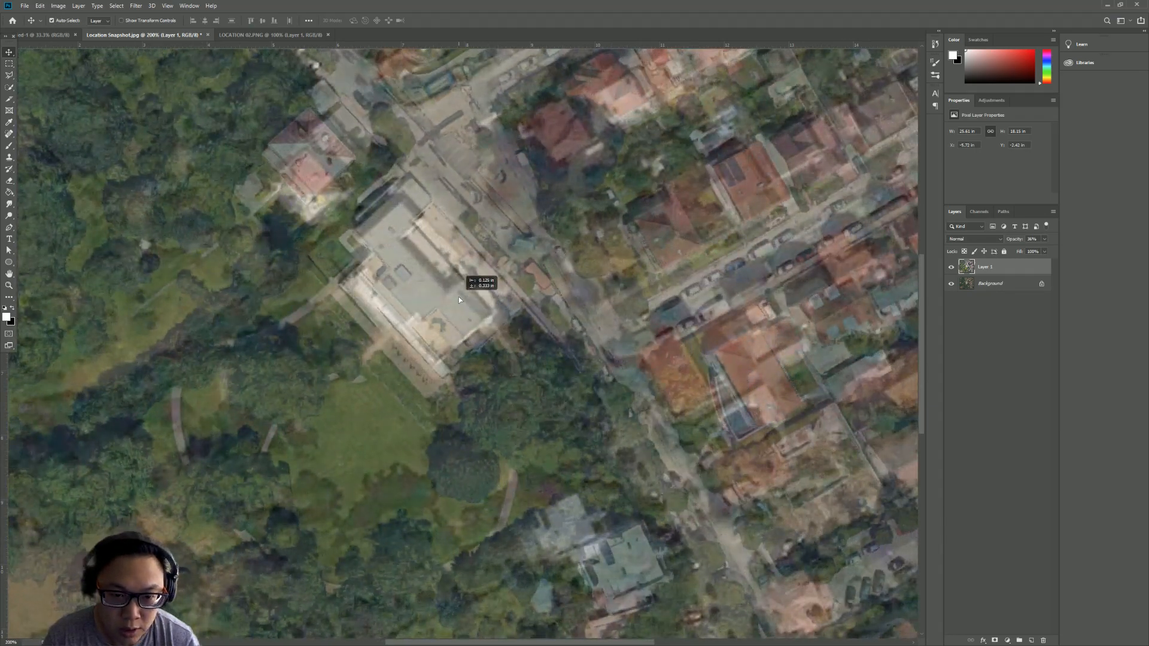
- Scale the aerial layer down from its corner with Free Transform and reposition it over the snapshot
{"action": "left_click", "coordinate": [10, 286]}
{"action": "left_click", "coordinate": [455, 389], "text": "alt"}
{"action": "left_click", "coordinate": [455, 395], "text": "alt"}
{"action": "left_click", "coordinate": [455, 401], "text": "alt"}
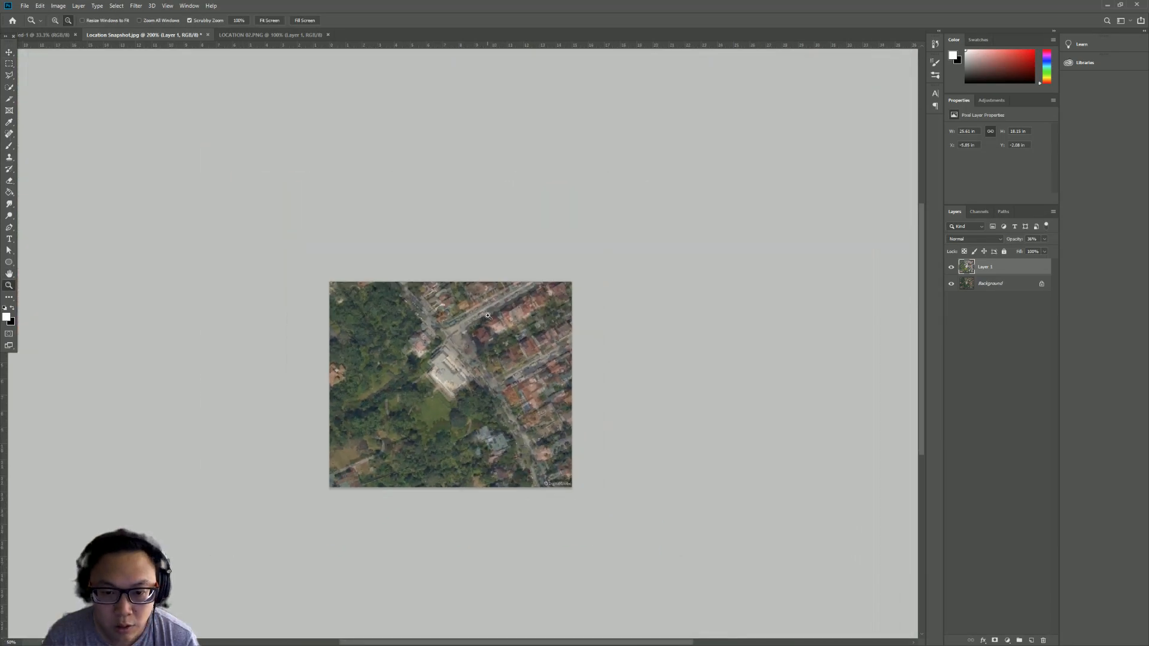
{"action": "left_click", "coordinate": [506, 331]}
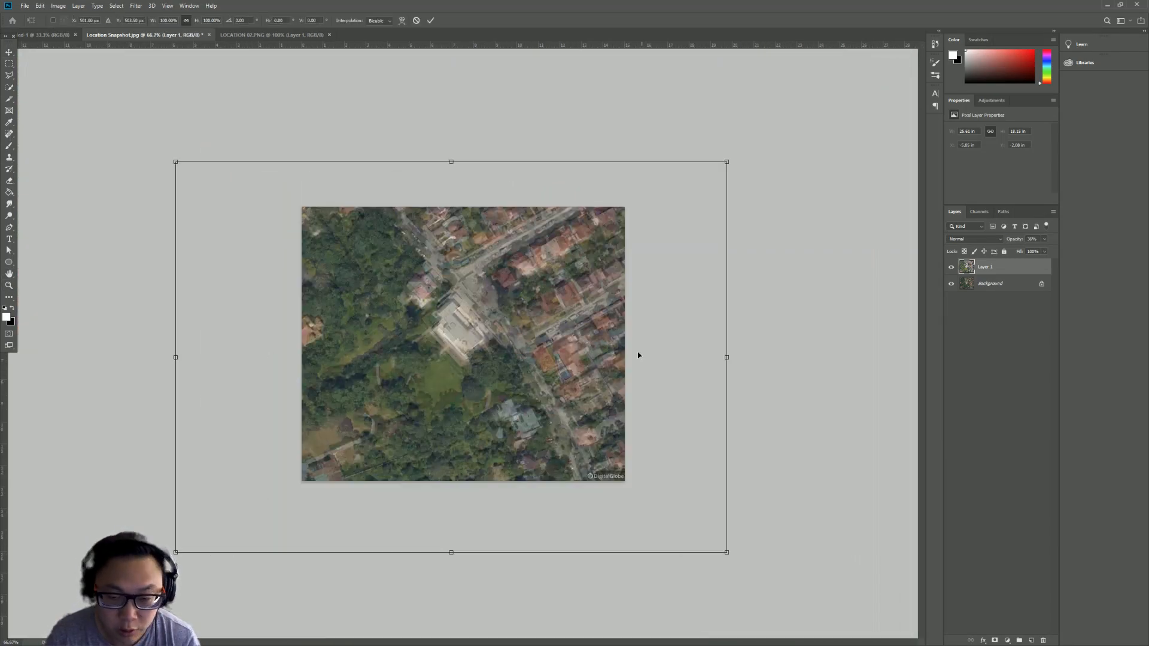
{"action": "key", "text": "ctrl+t"}
{"action": "left_click_drag", "start_coordinate": [726, 162], "coordinate": [676, 198]}
{"action": "left_click_drag", "start_coordinate": [494, 407], "coordinate": [529, 297]}
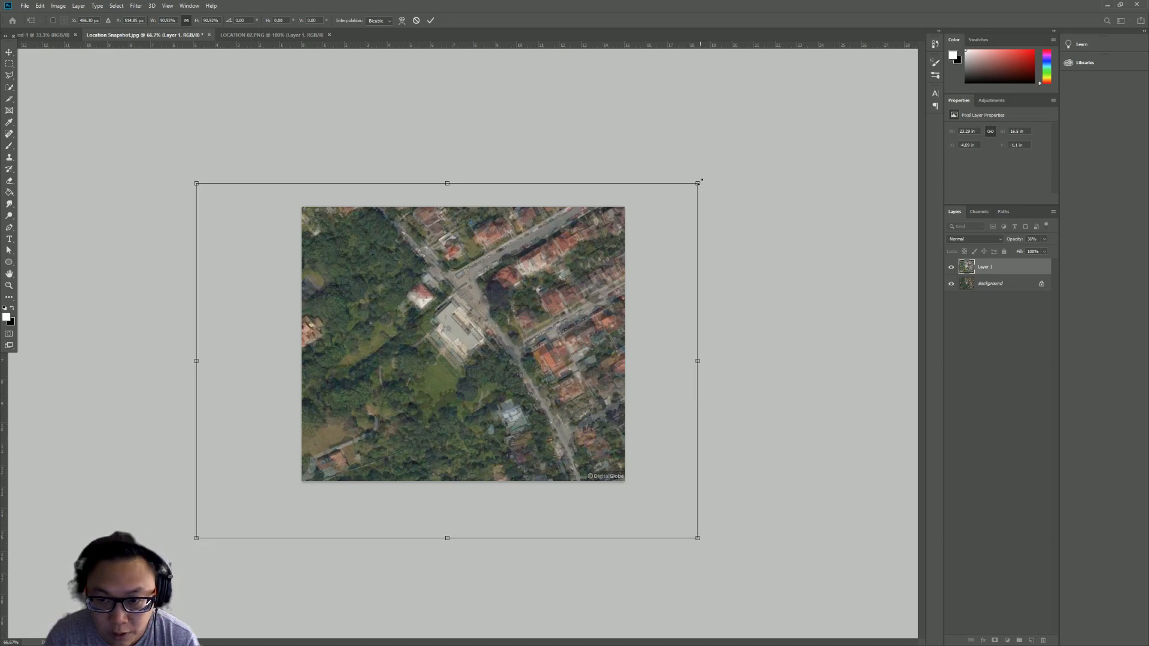
- Fine-tune the aerial layer's scale and position against the snapshot's roads and buildings, then commit the transform
{"action": "left_click_drag", "start_coordinate": [697, 182], "coordinate": [684, 190]}
{"action": "left_click_drag", "start_coordinate": [565, 318], "coordinate": [574, 312]}
{"action": "left_click_drag", "start_coordinate": [690, 183], "coordinate": [680, 190]}
{"action": "left_click_drag", "start_coordinate": [562, 320], "coordinate": [570, 315]}
{"action": "left_click_drag", "start_coordinate": [686, 189], "coordinate": [677, 193]}
{"action": "left_click_drag", "start_coordinate": [546, 308], "coordinate": [552, 306]}
{"action": "left_click_drag", "start_coordinate": [685, 190], "coordinate": [657, 206]}
{"action": "mouse_move", "coordinate": [574, 282]}
{"action": "left_mouse_down"}
{"action": "mouse_move", "coordinate": [591, 277]}
{"action": "mouse_move", "coordinate": [577, 292]}
{"action": "left_mouse_up"}
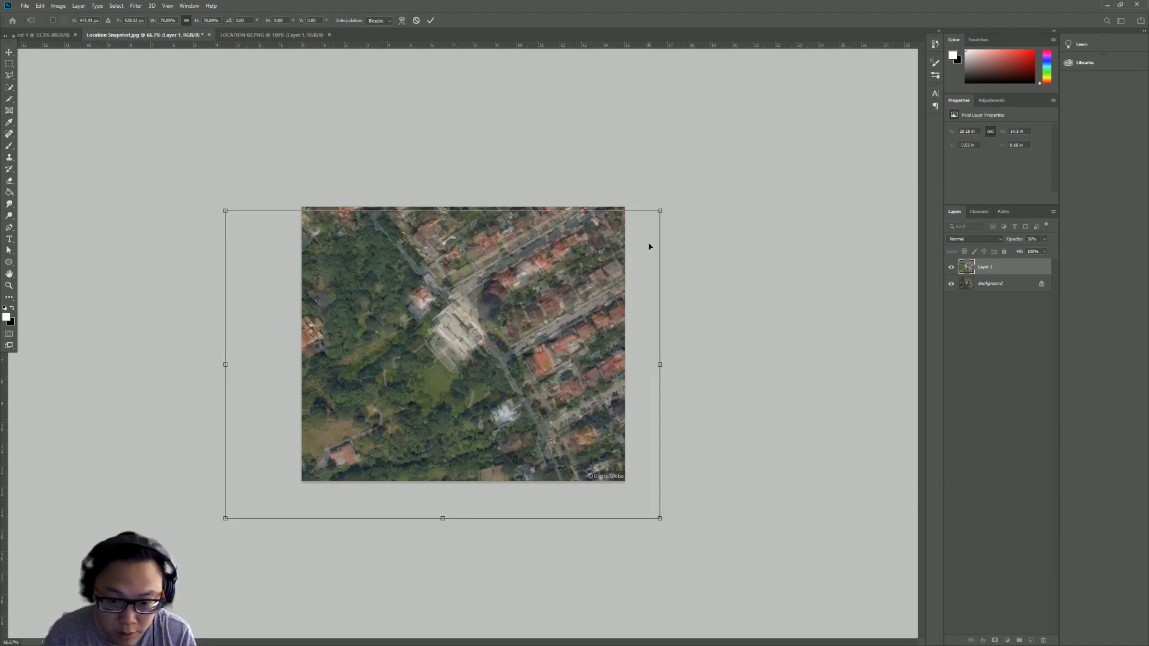
{"action": "left_click_drag", "start_coordinate": [660, 210], "coordinate": [705, 194]}
{"action": "mouse_move", "coordinate": [538, 370]}
{"action": "left_mouse_down"}
{"action": "mouse_move", "coordinate": [529, 352]}
{"action": "mouse_move", "coordinate": [533, 376]}
{"action": "left_mouse_up"}
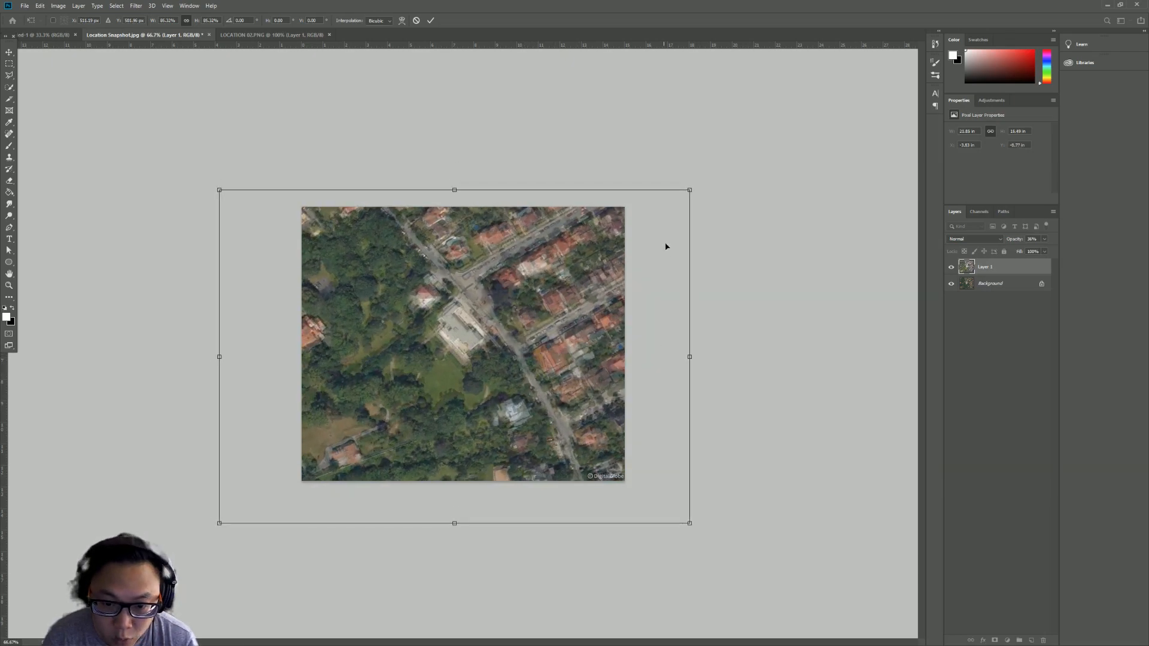
{"action": "mouse_move", "coordinate": [690, 189]}
{"action": "left_mouse_down"}
{"action": "mouse_move", "coordinate": [741, 166]}
{"action": "mouse_move", "coordinate": [691, 206]}
{"action": "mouse_move", "coordinate": [703, 205]}
{"action": "left_mouse_up"}
{"action": "left_click_drag", "start_coordinate": [544, 364], "coordinate": [541, 363]}
{"action": "key", "text": "Return"}
- Hide the Background layer and set the aerial layer's opacity back to 100%
{"action": "key", "text": "z"}
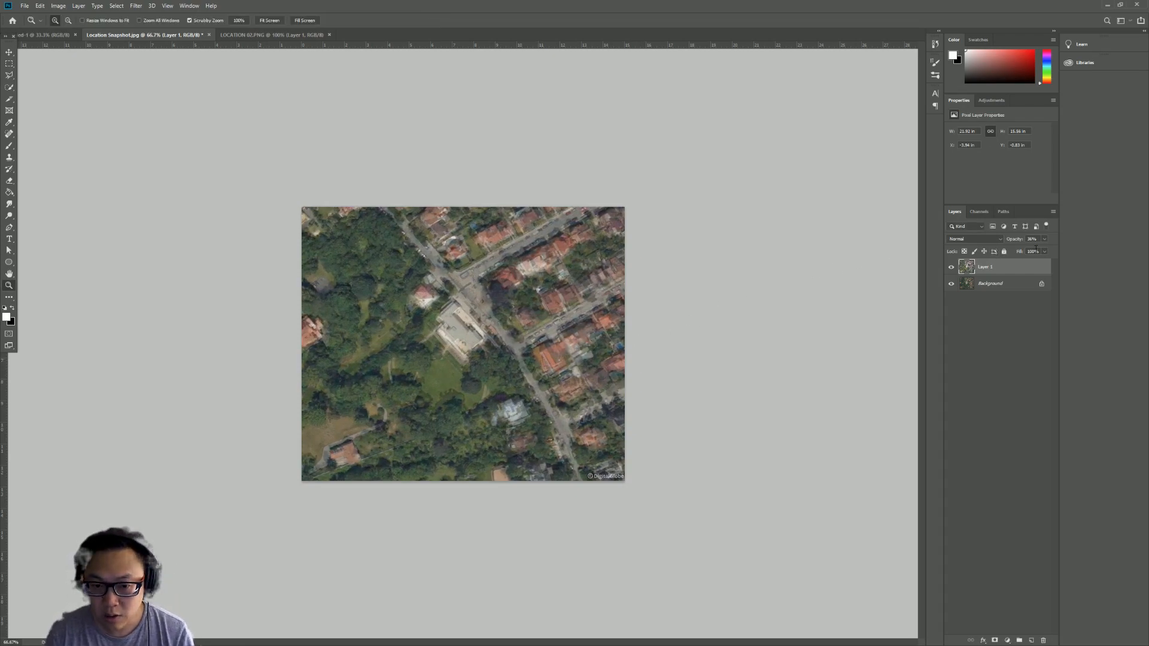
{"action": "left_click", "coordinate": [952, 284]}
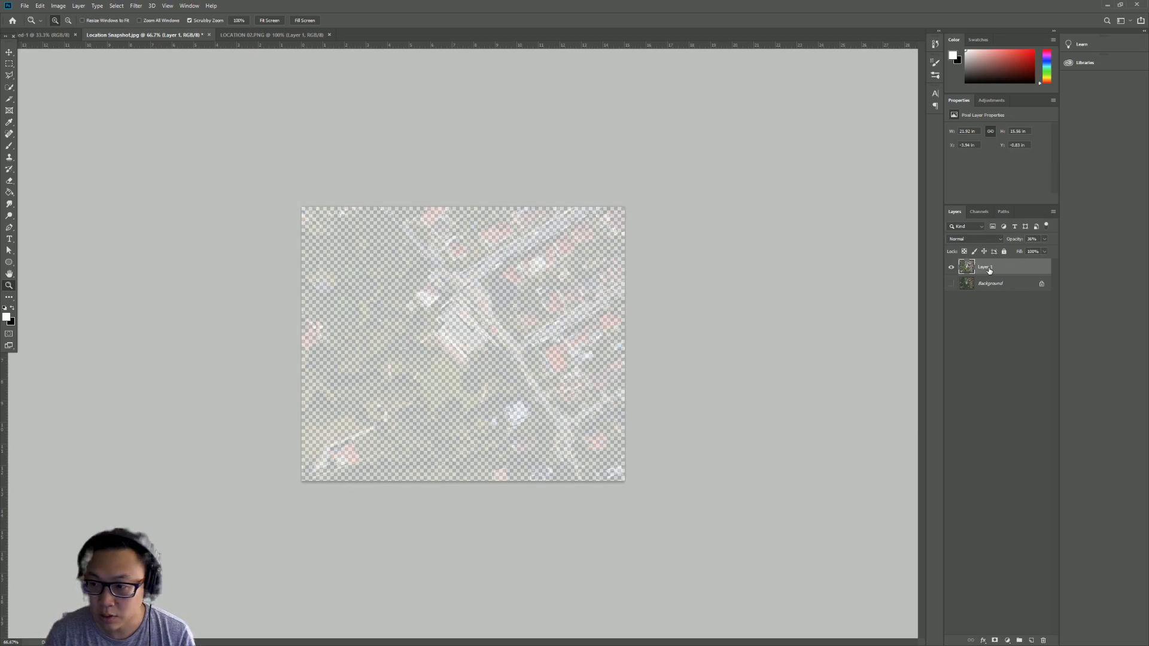
{"action": "left_click_drag", "start_coordinate": [1026, 252], "coordinate": [1094, 256]}
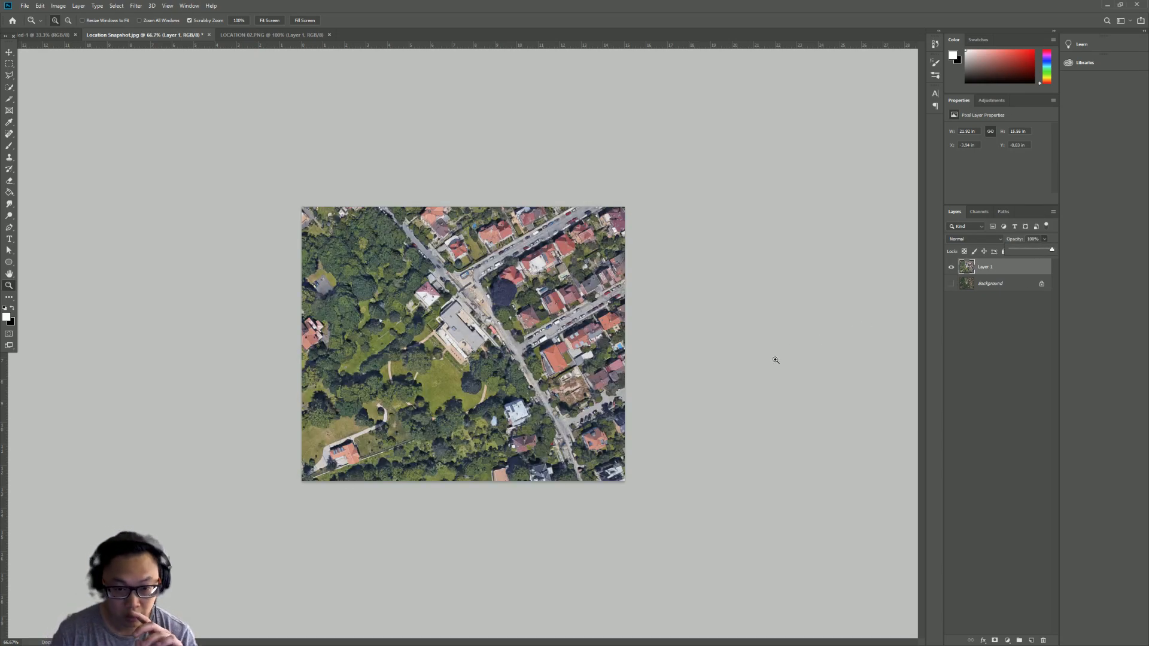
- Show the Background again and toggle the aerial layer on and off to compare its alignment with the snapshot
{"action": "left_click", "coordinate": [951, 284]}
{"action": "left_click", "coordinate": [951, 267]}
{"action": "left_click", "coordinate": [951, 267]}
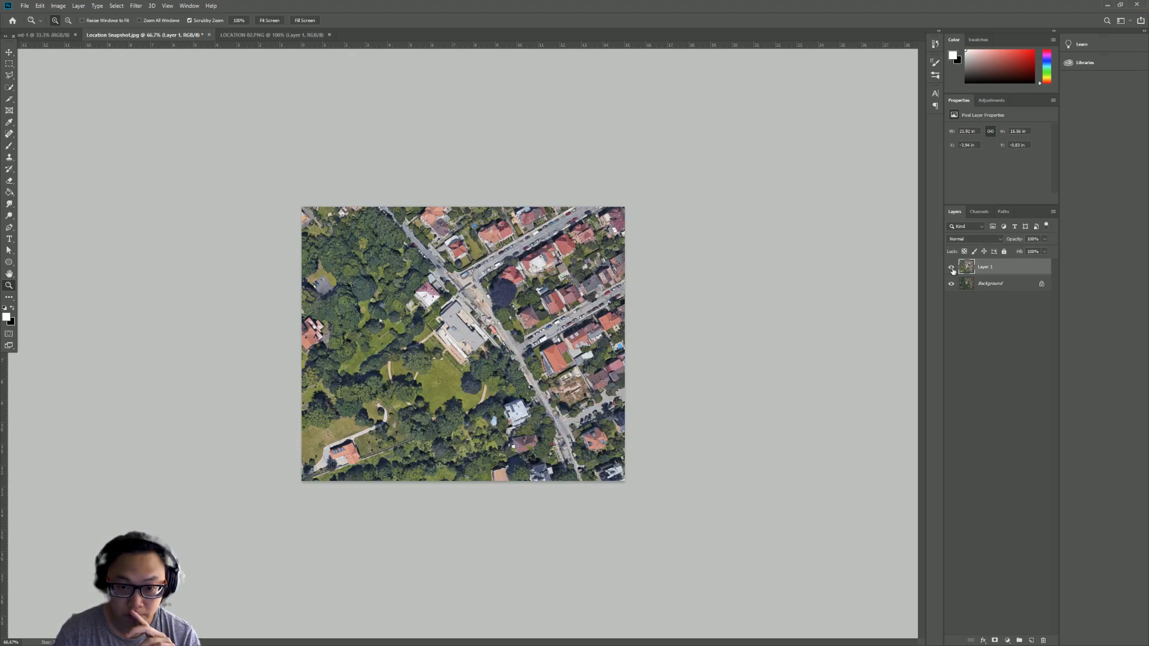
{"action": "left_click", "coordinate": [951, 268]}
{"action": "left_click", "coordinate": [951, 268]}
{"action": "left_click_drag", "start_coordinate": [573, 337], "coordinate": [585, 336]}
{"action": "left_click", "coordinate": [9, 52]}
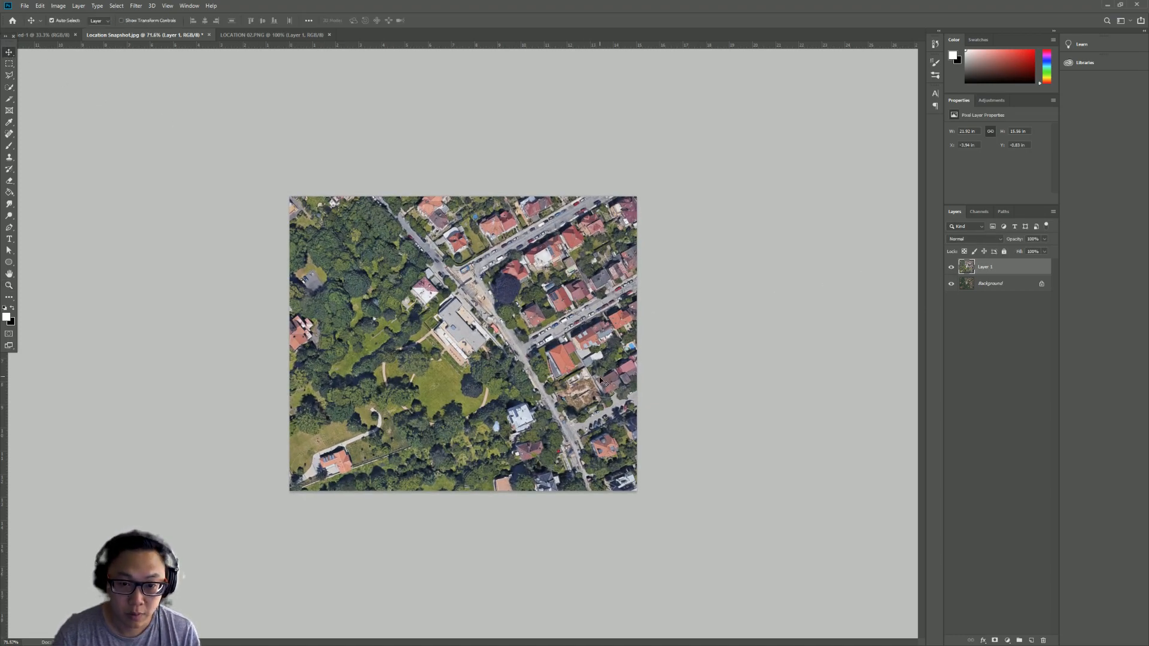
- Nudge the aerial layer slightly left and up, toggling its visibility to check its alignment with the snapshot
{"action": "key", "text": "Left"}
{"action": "key", "text": "Left"}
{"action": "key", "text": "Left"}
{"action": "key", "text": "Left"}
{"action": "key", "text": "Left"}
{"action": "key", "text": "Left"}
{"action": "key", "text": "Up"}
{"action": "key", "text": "Up"}
{"action": "key", "text": "Up"}
{"action": "key", "text": "Up"}
{"action": "key", "text": "Up"}
{"action": "key", "text": "Up"}
{"action": "key", "text": "Up"}
{"action": "key", "text": "Up"}
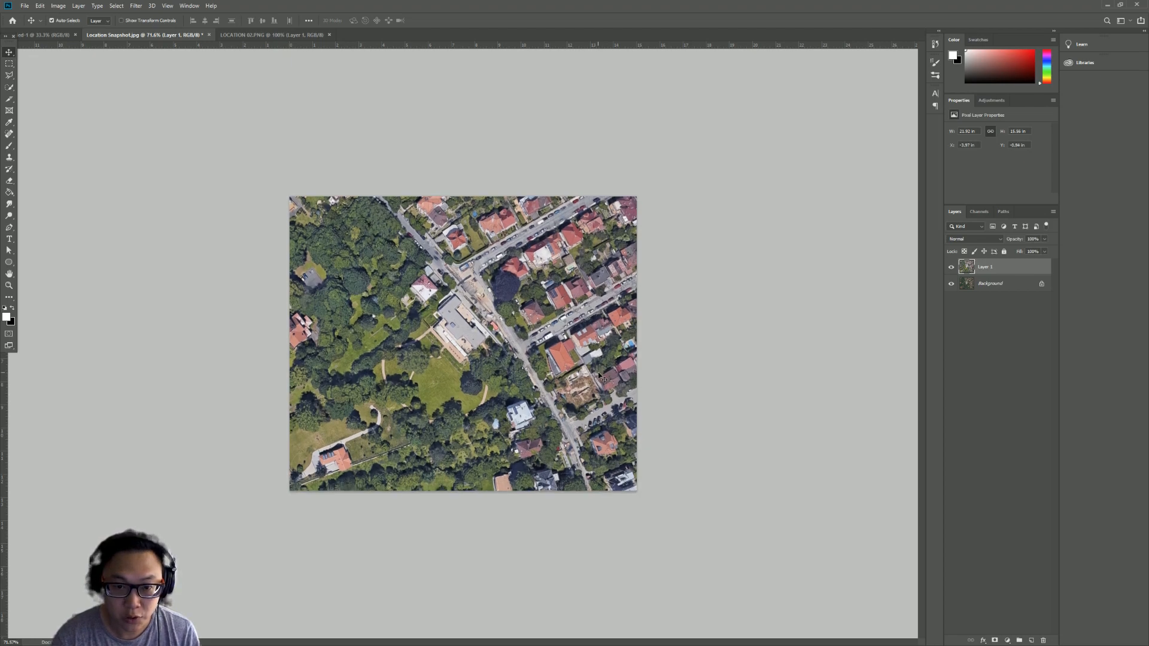
{"action": "key", "text": "Left"}
{"action": "key", "text": "Left"}
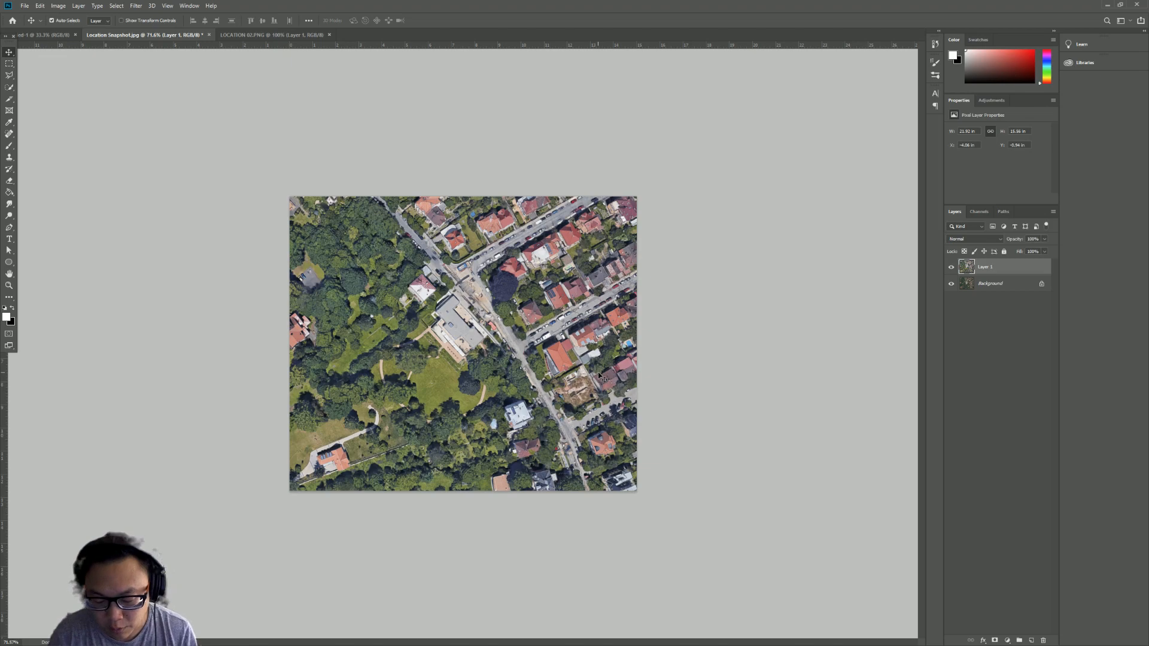
{"action": "key", "text": "Up"}
{"action": "key", "text": "Up"}
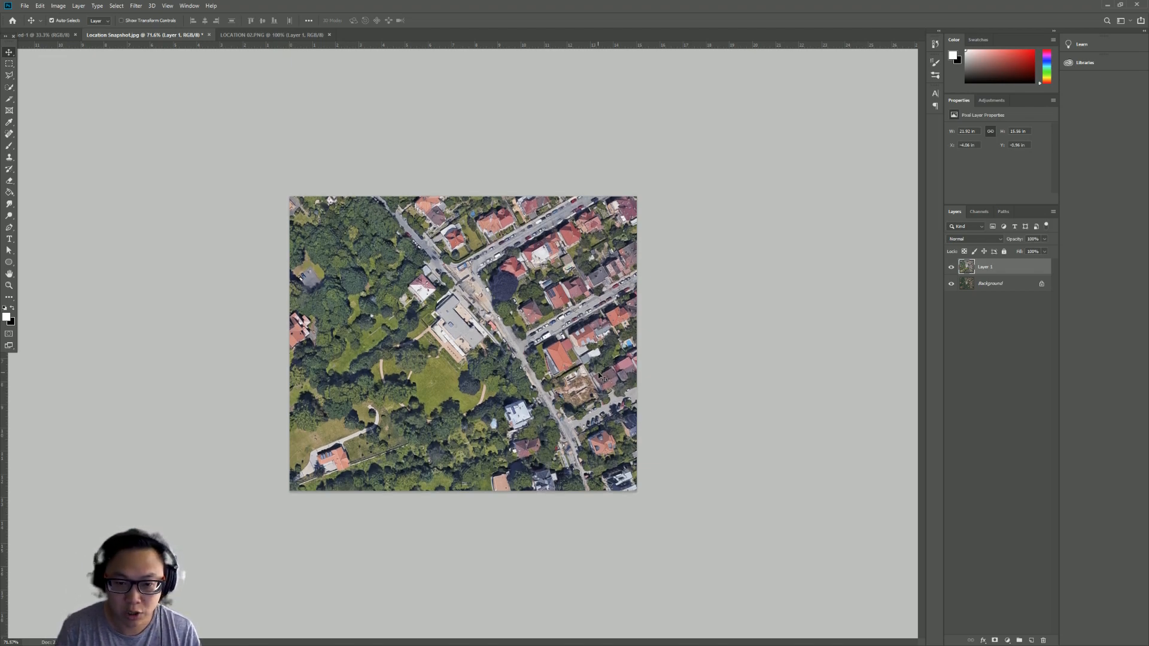
{"action": "left_click", "coordinate": [952, 267]}
{"action": "left_click", "coordinate": [951, 267]}
{"action": "left_click", "coordinate": [952, 267]}
{"action": "left_click", "coordinate": [952, 267]}
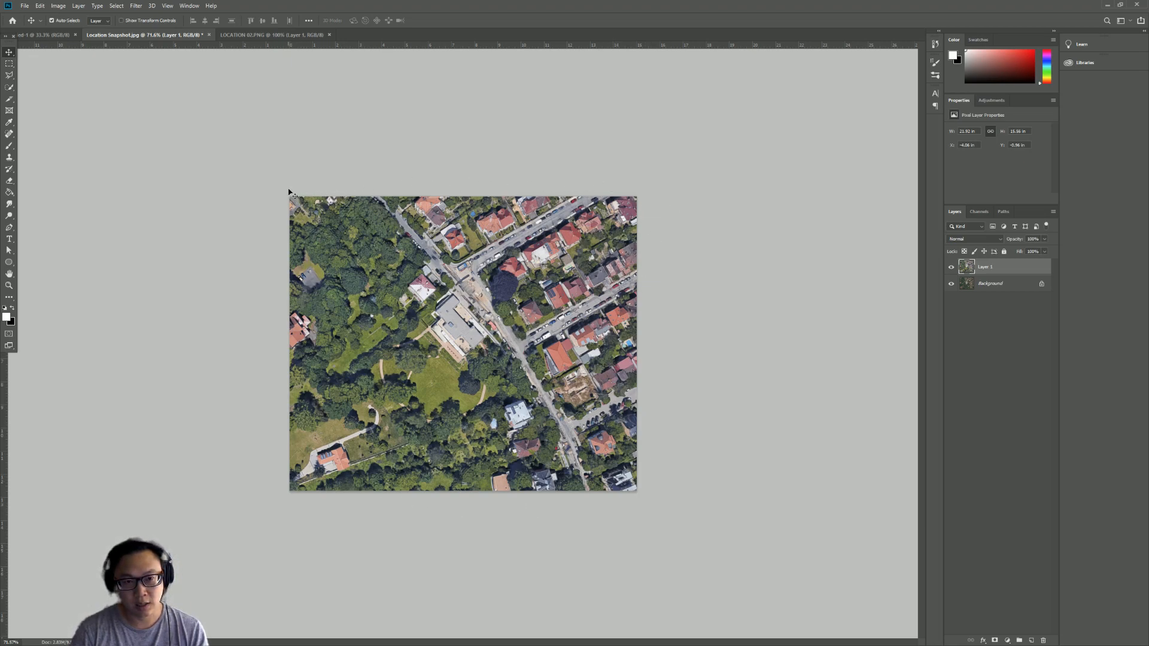
- Save the image as a PNG named LOCATION in the MIES_Villa Tugendhat folder with large file size options
{"action": "left_click", "coordinate": [24, 6]}
{"action": "left_click", "coordinate": [67, 105]}
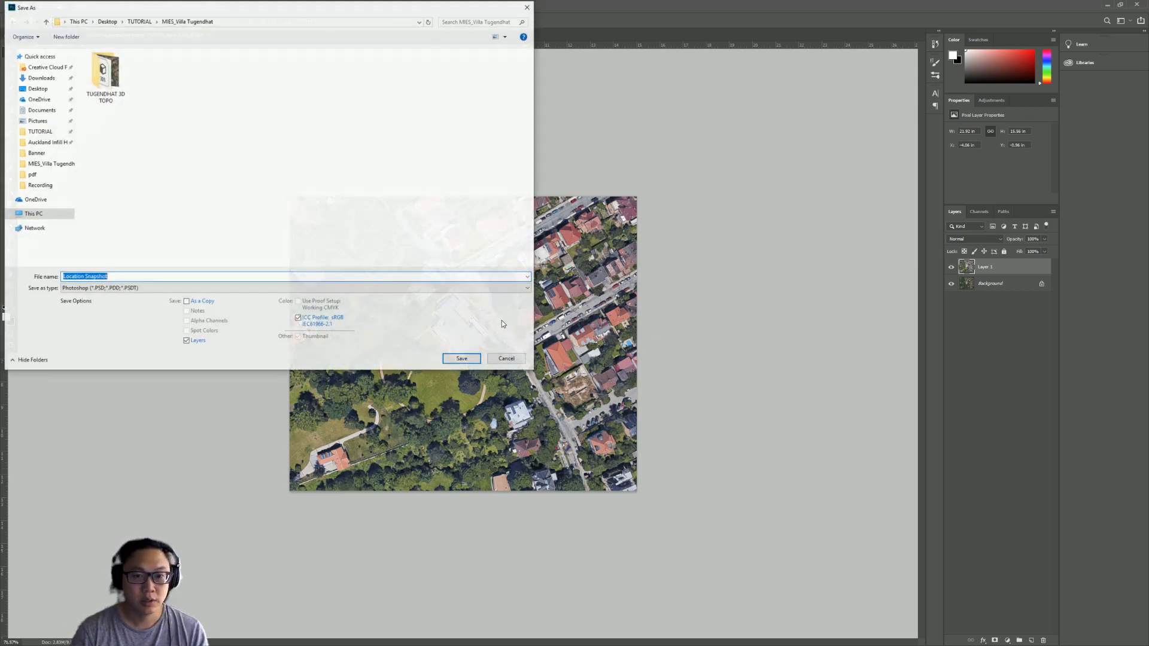
{"action": "left_click", "coordinate": [187, 289]}
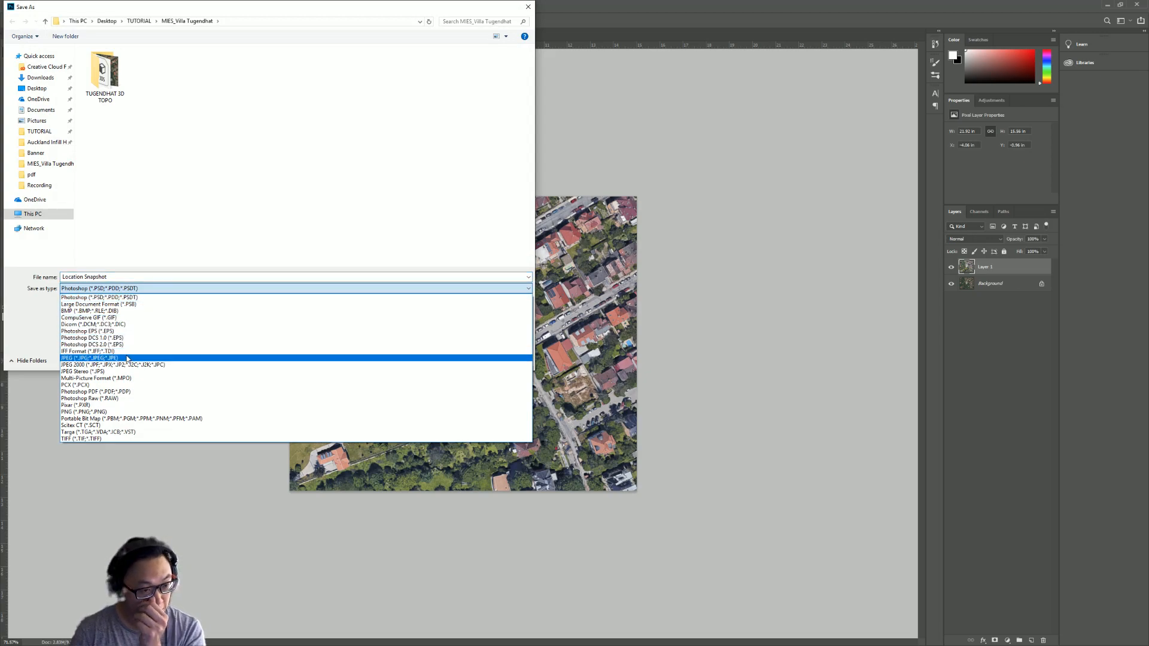
{"action": "left_click", "coordinate": [111, 412]}
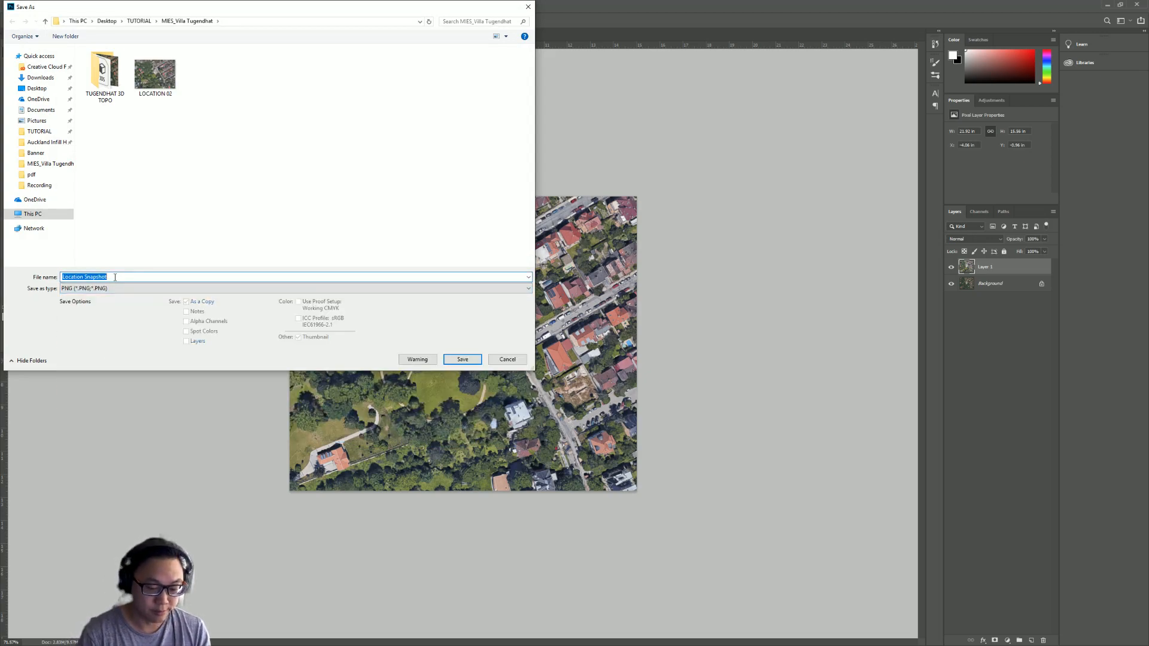
{"action": "type", "text": "LOCATION 03"}
{"action": "key", "text": "Return"}
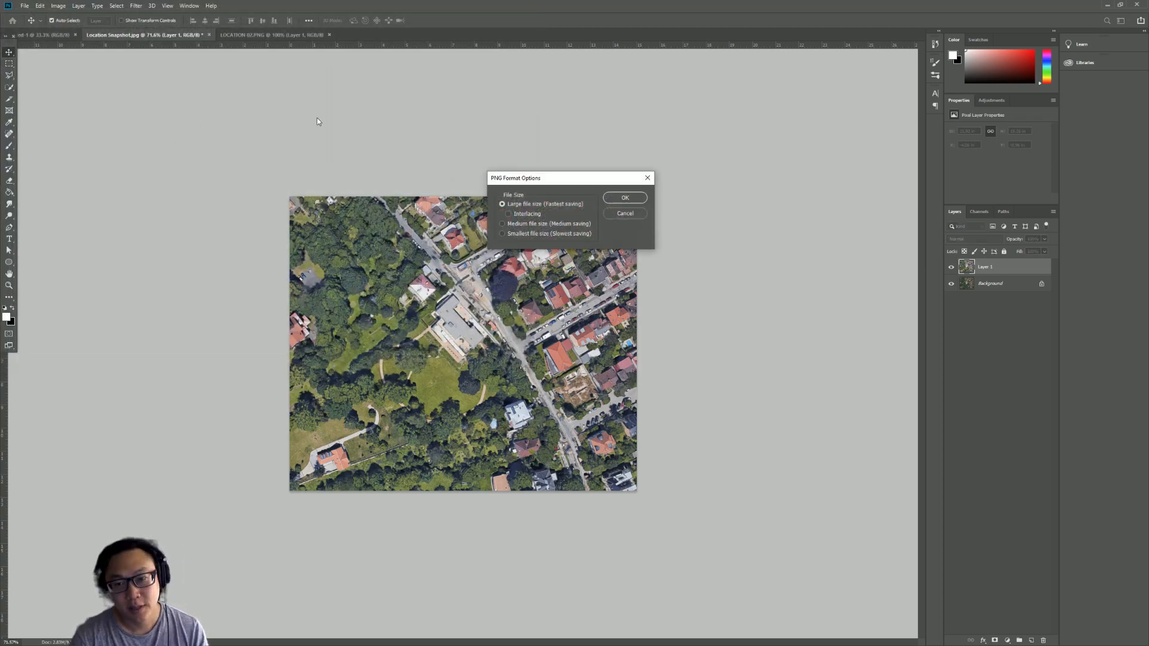
{"action": "left_click", "coordinate": [624, 198]}
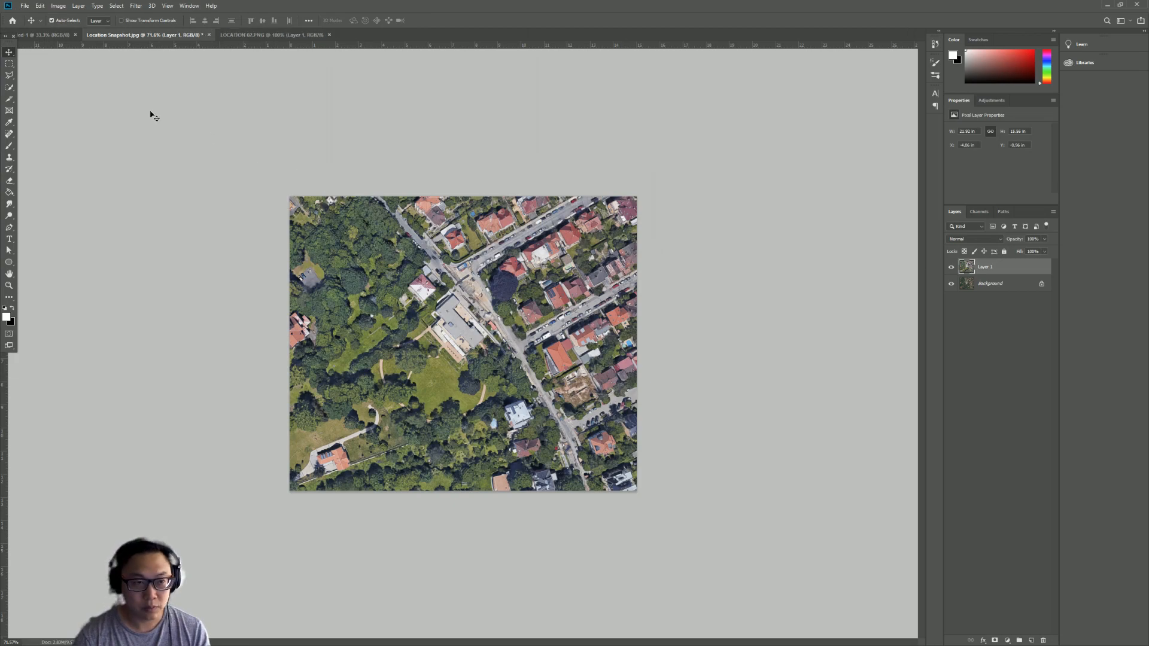
- Check the image's pixel dimensions in the Image Size dialog without changing them
{"action": "left_click", "coordinate": [53, 7]}
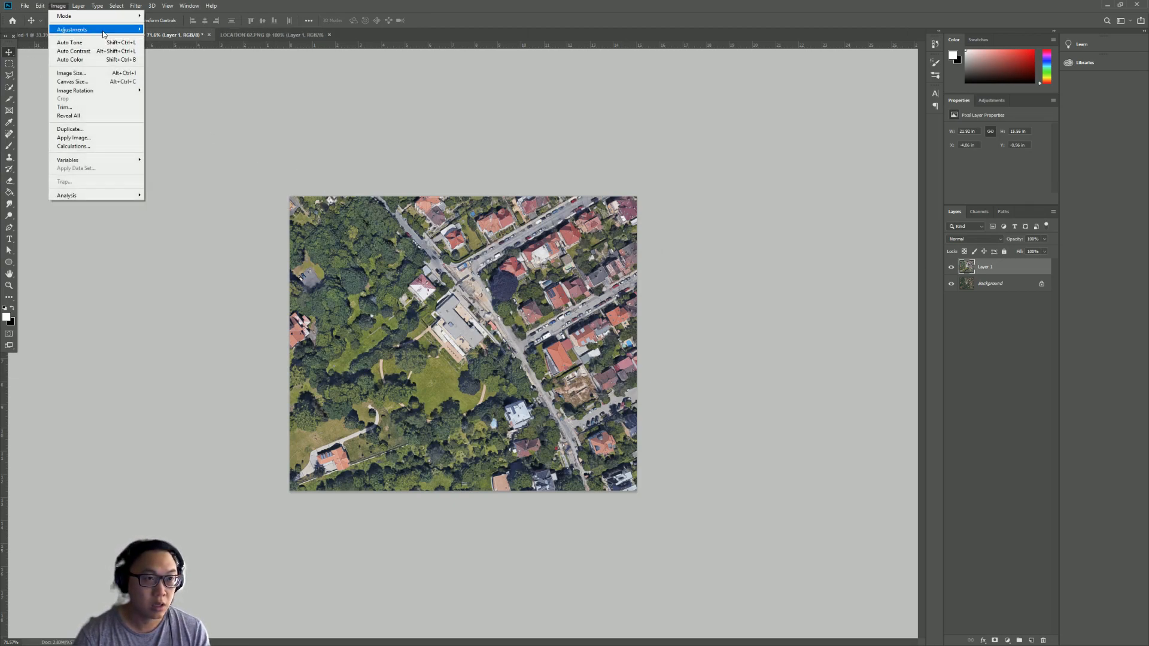
{"action": "mouse_move", "coordinate": [103, 34]}
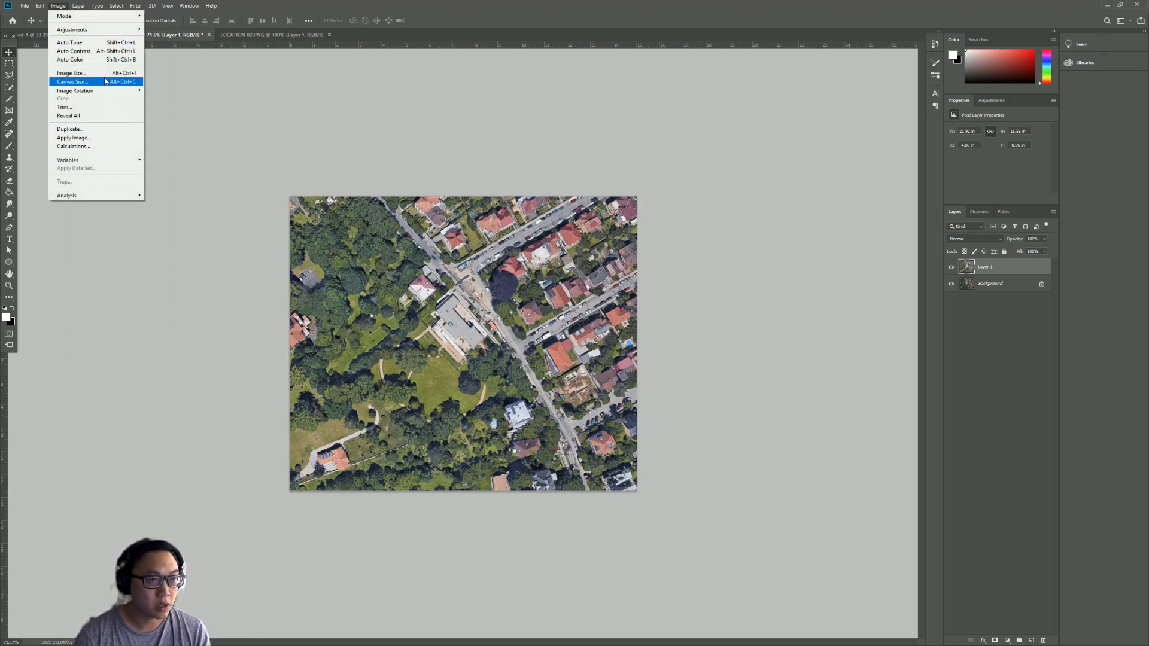
{"action": "left_click", "coordinate": [123, 73]}
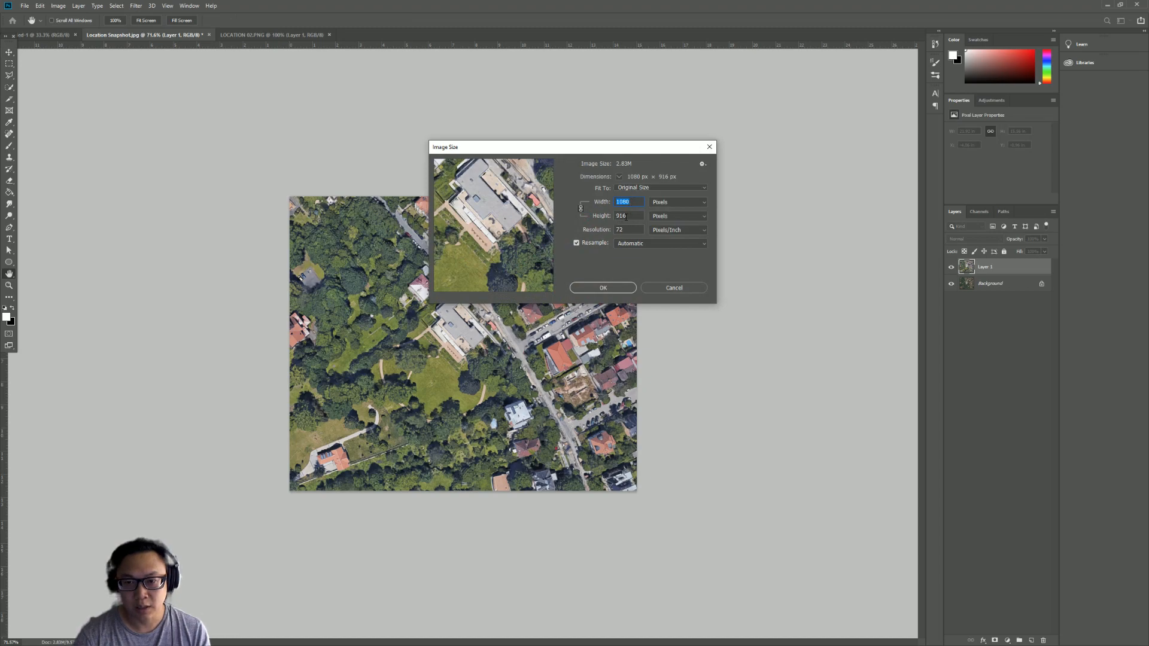
{"action": "left_click", "coordinate": [694, 291]}
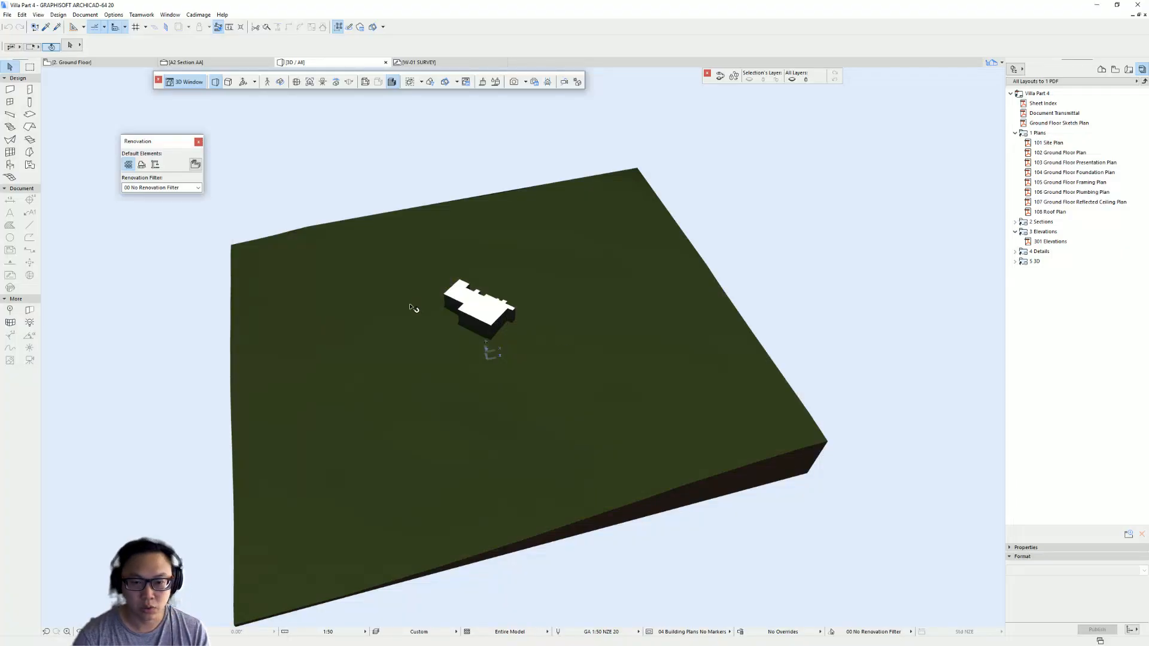
- Switch to Archicad's floor plan and draw a rotated rectangle fill along the site boundary
{"action": "middle_click_drag", "start_coordinate": [462, 241], "coordinate": [445, 192], "text": "shift"}
{"action": "left_click", "coordinate": [582, 206]}
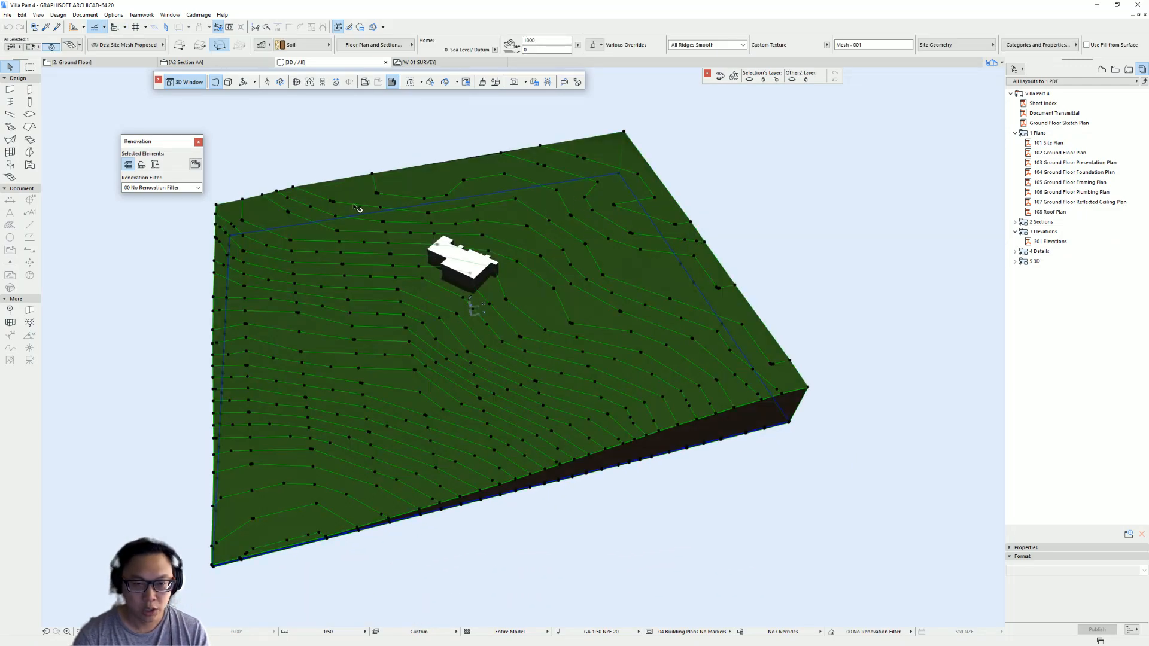
{"action": "key", "text": "F2"}
{"action": "scroll", "coordinate": [525, 335], "scroll_direction": "down", "scroll_amount": 7}
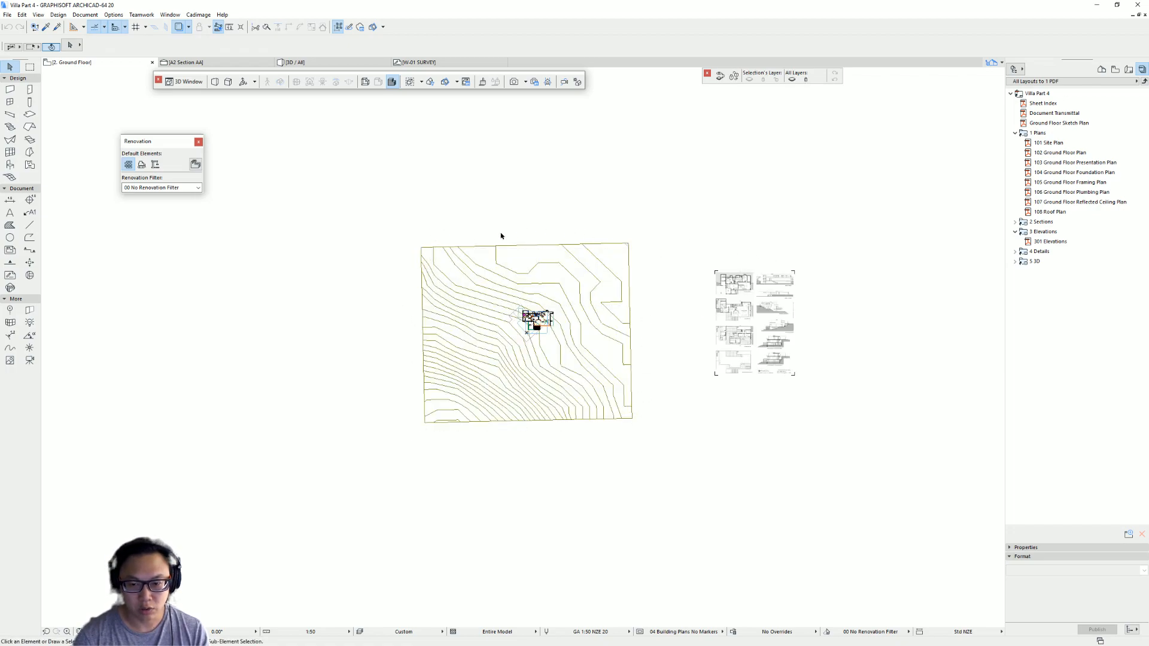
{"action": "middle_click_drag", "start_coordinate": [598, 416], "coordinate": [466, 364]}
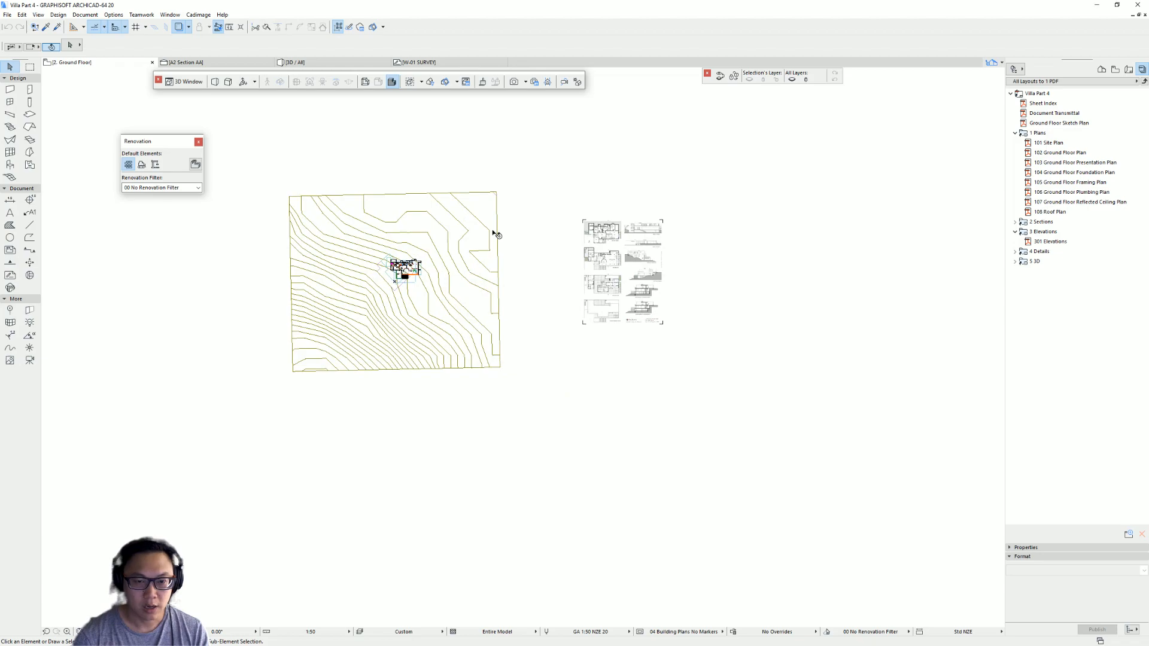
{"action": "left_click", "coordinate": [10, 224]}
{"action": "scroll", "coordinate": [301, 194], "scroll_direction": "up", "scroll_amount": 5}
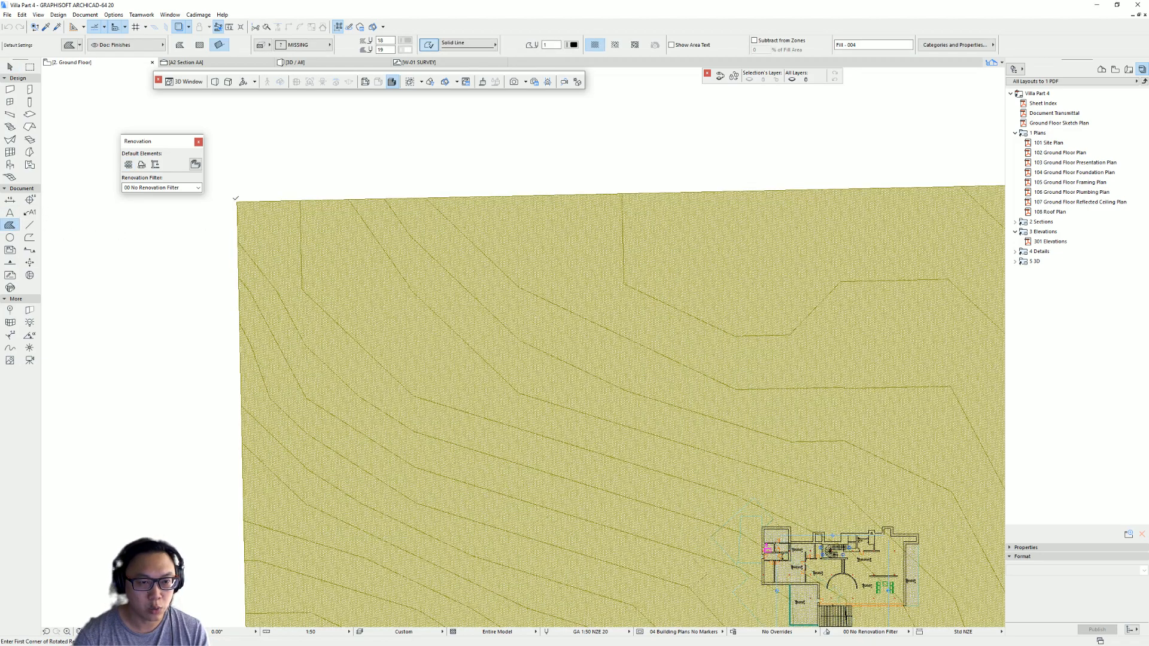
{"action": "left_click", "coordinate": [237, 202]}
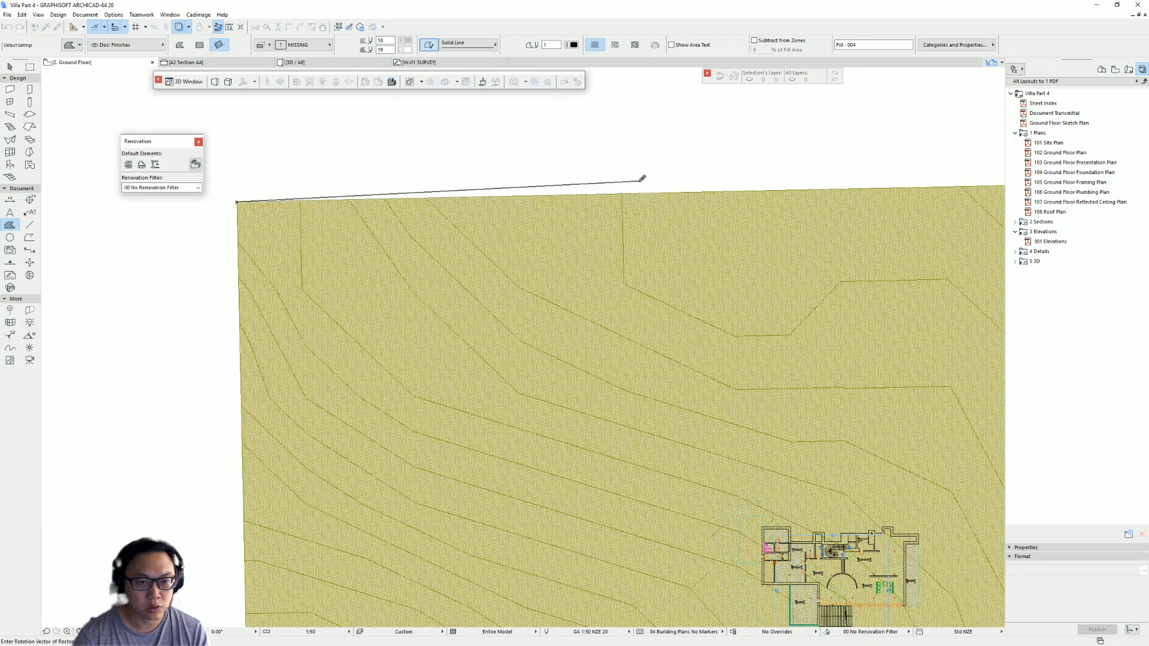
{"action": "middle_click_drag", "start_coordinate": [990, 161], "coordinate": [690, 214]}
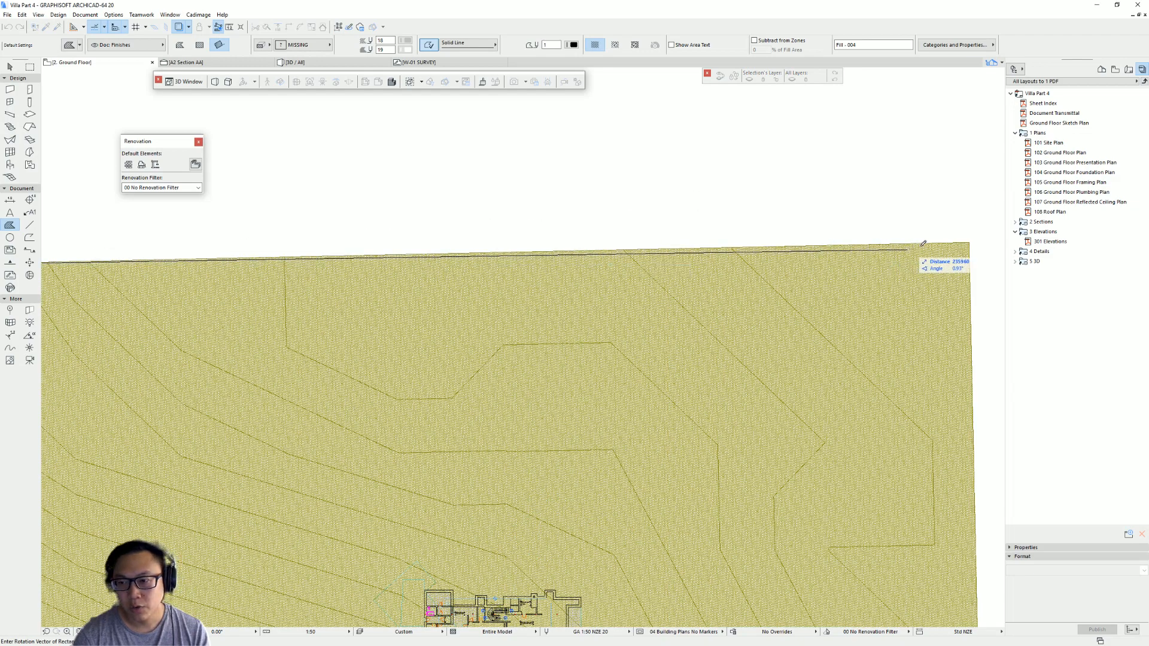
{"action": "left_click", "coordinate": [969, 237]}
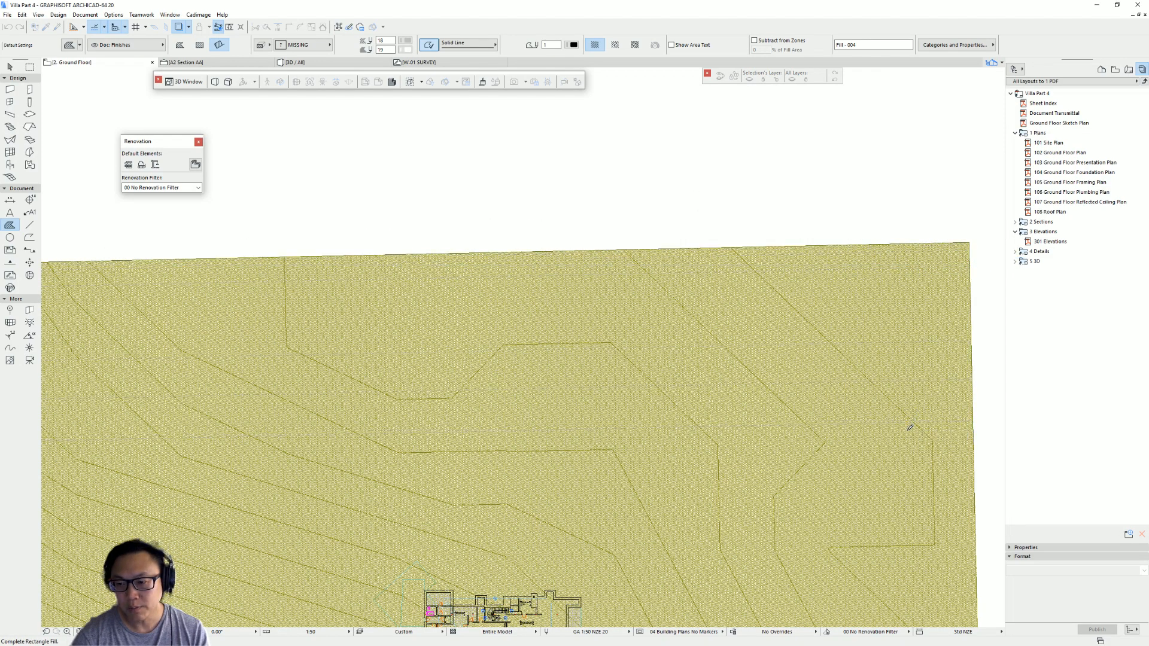
{"action": "scroll", "coordinate": [910, 425], "scroll_direction": "down", "scroll_amount": 5}
{"action": "middle_click_drag", "start_coordinate": [634, 244], "coordinate": [391, 40]}
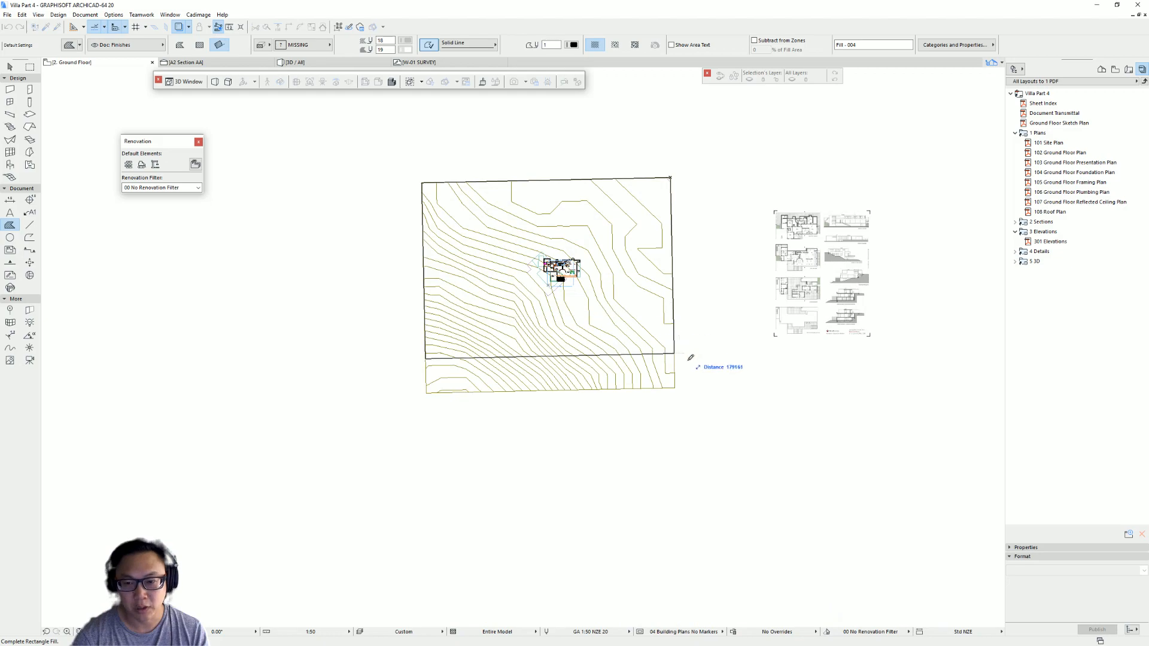
{"action": "left_click", "coordinate": [675, 388]}
- Move the rectangle fill below the site plan
{"action": "key", "text": "Escape"}
{"action": "left_click", "coordinate": [634, 297]}
{"action": "key", "text": "ctrl+d"}
{"action": "left_click", "coordinate": [585, 280]}
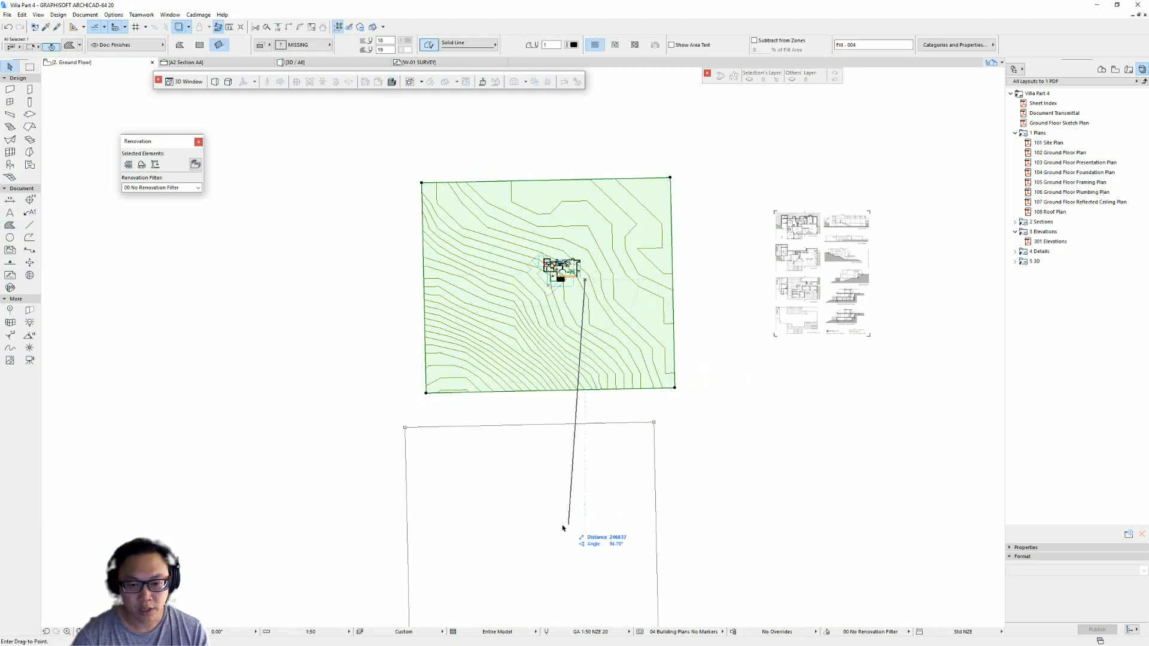
{"action": "left_click", "coordinate": [560, 527]}
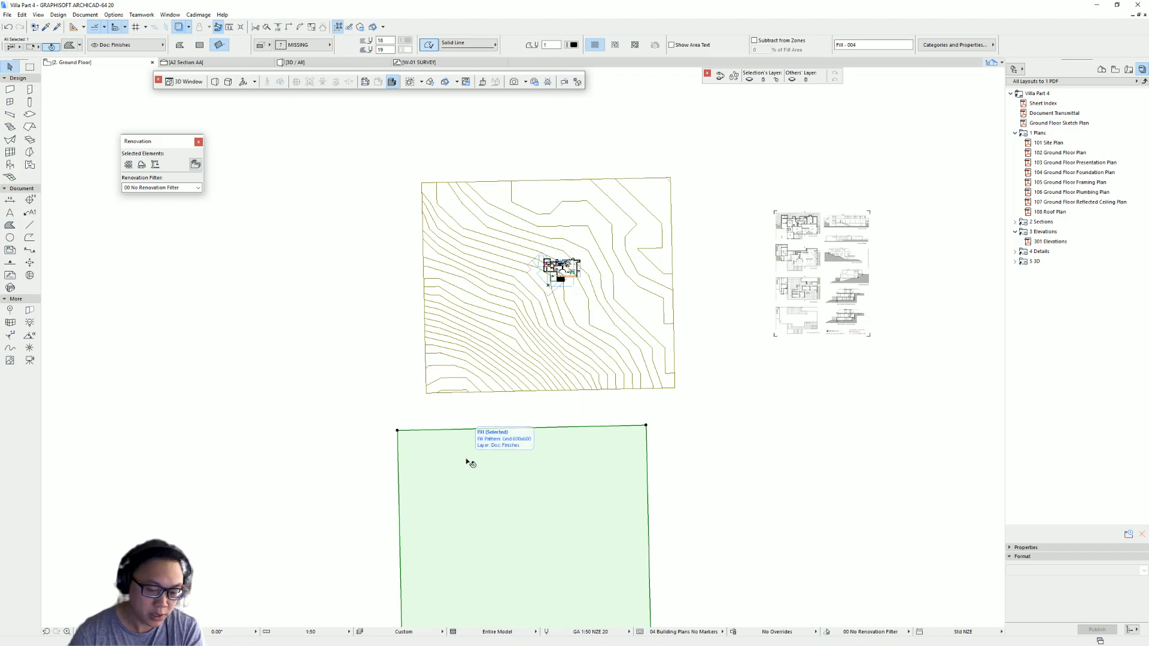
- Resize the fill from its top-left corner so its top edge measures 1080
{"action": "key", "text": "ctrl+k"}
{"action": "left_click", "coordinate": [594, 295]}
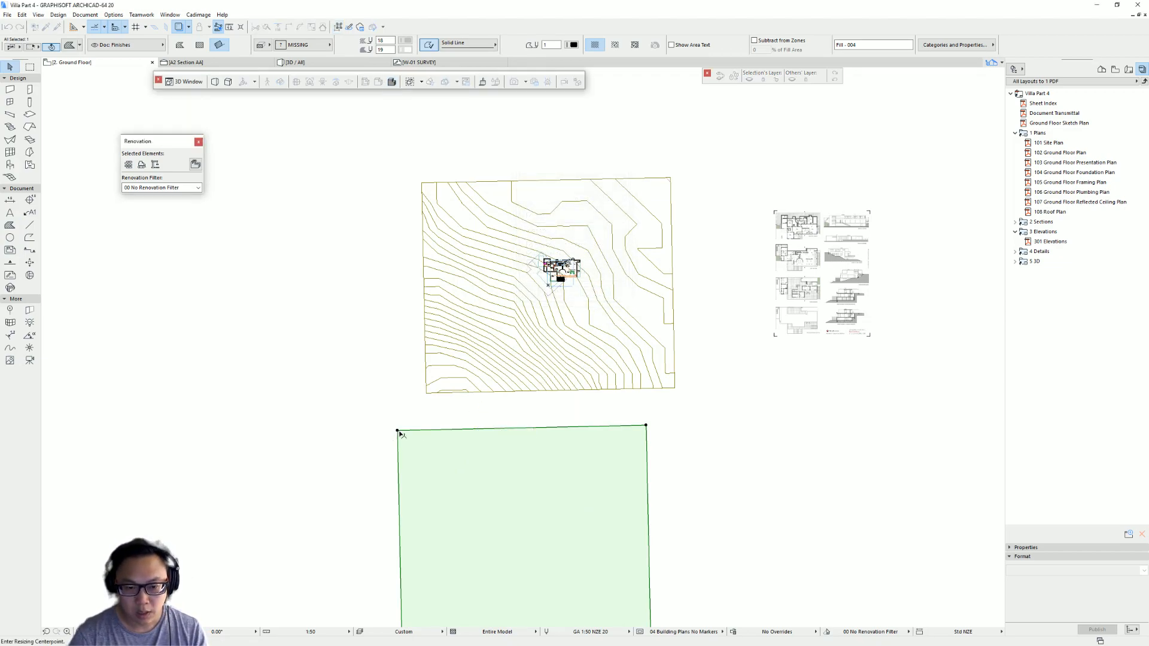
{"action": "left_click", "coordinate": [398, 431]}
{"action": "left_click", "coordinate": [647, 426]}
{"action": "key", "text": "Tab"}
{"action": "type", "text": "100"}
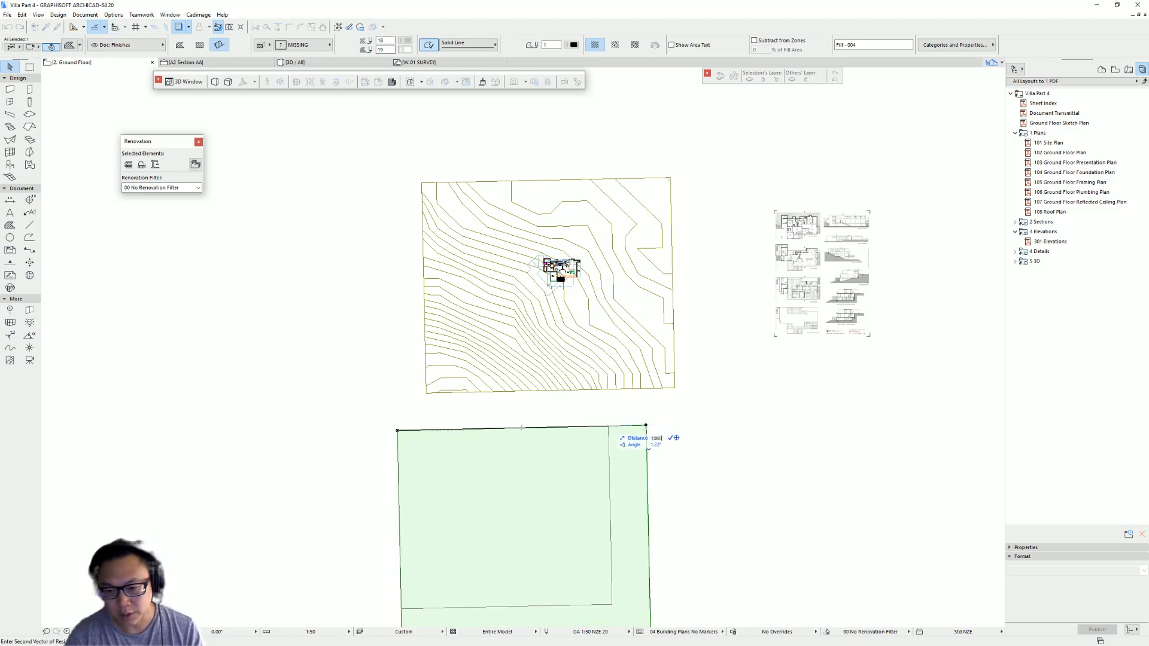
{"action": "key", "text": "Return"}
- Start rotating the resized fill about its top-left corner
{"action": "scroll", "coordinate": [416, 441], "scroll_direction": "up", "scroll_amount": 15}
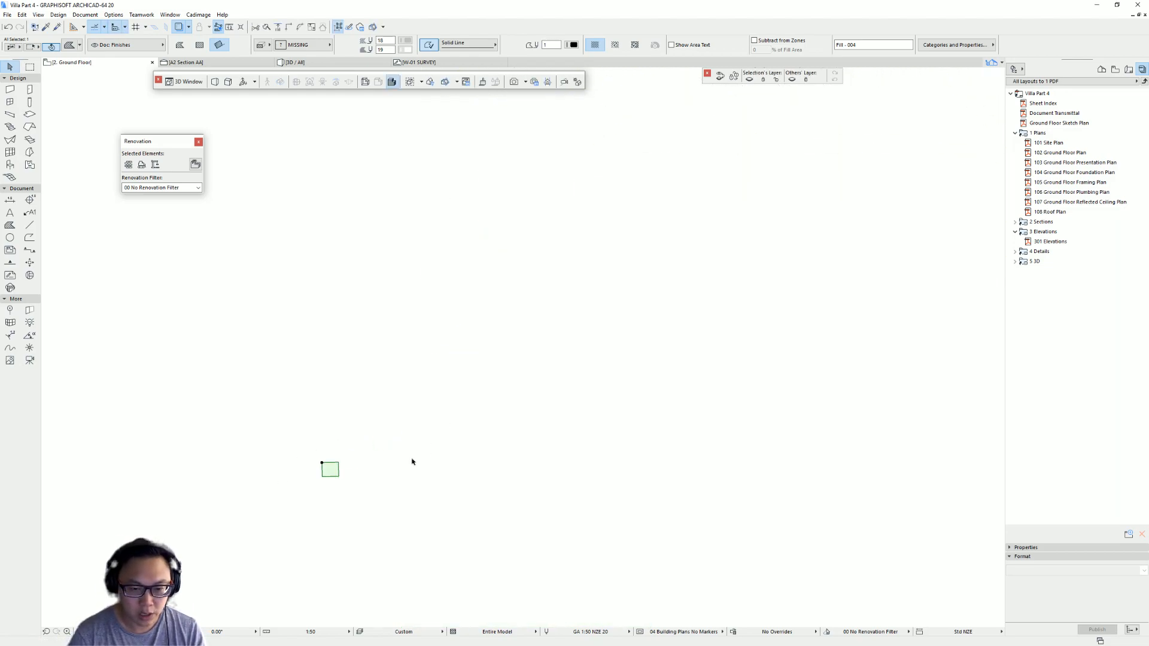
{"action": "middle_click_drag", "start_coordinate": [326, 472], "coordinate": [290, 399]}
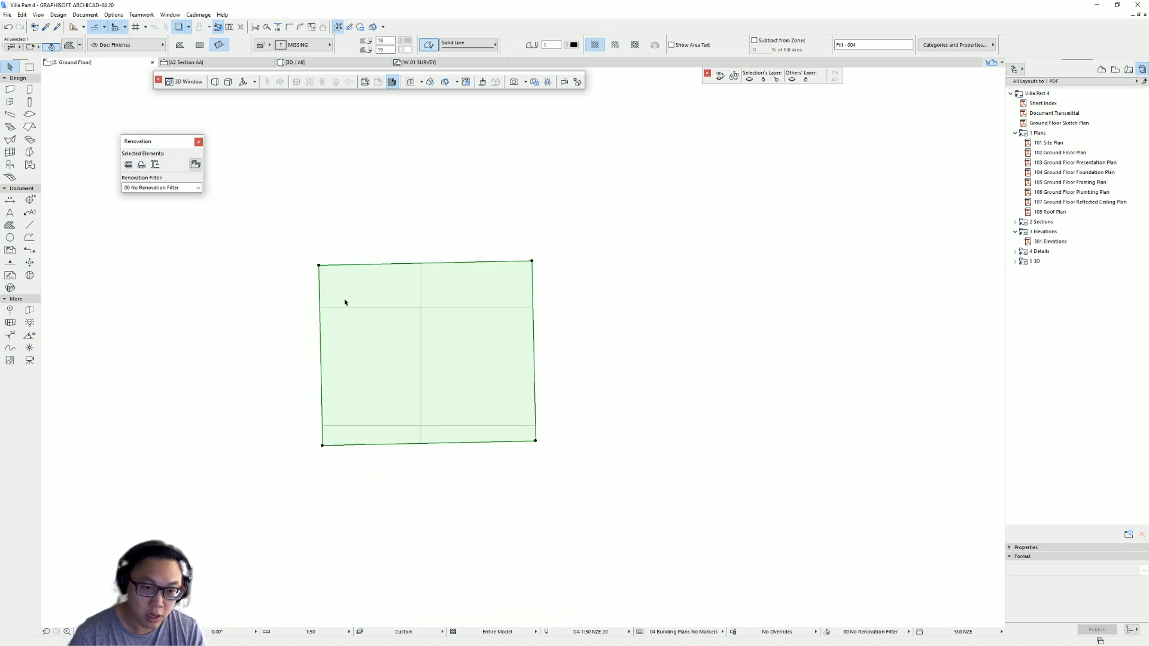
{"action": "key", "text": "ctrl+e"}
{"action": "left_click", "coordinate": [318, 265]}
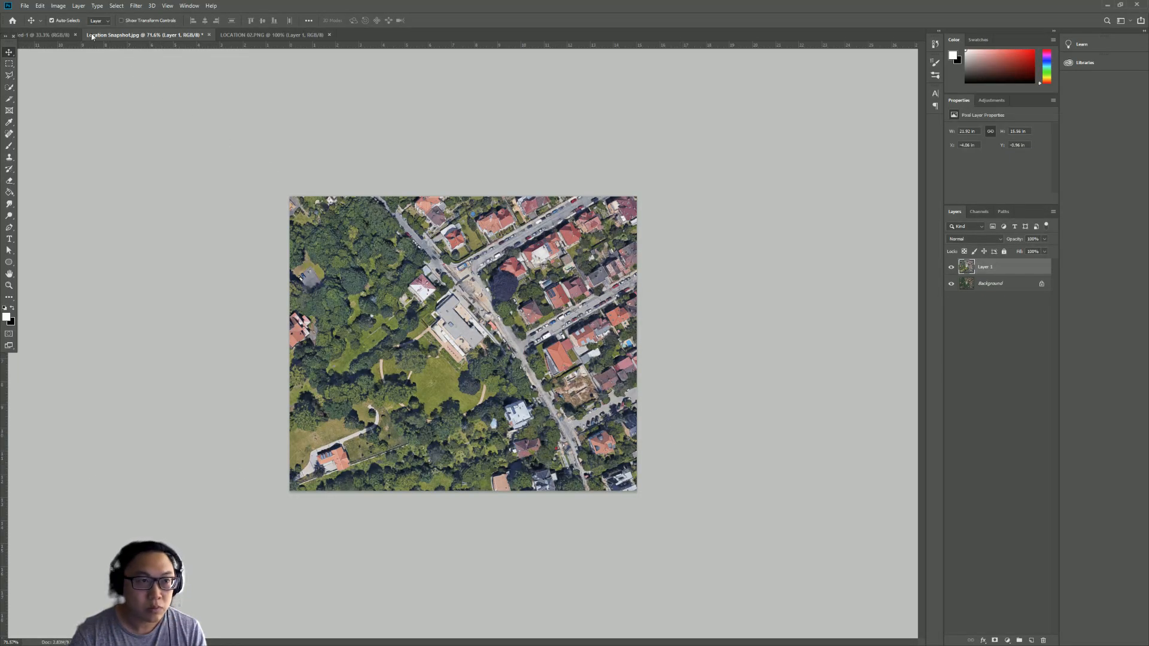
- Switch back to Photoshop and review the image dimensions in the Image Size dialog
{"action": "left_click", "coordinate": [58, 5]}
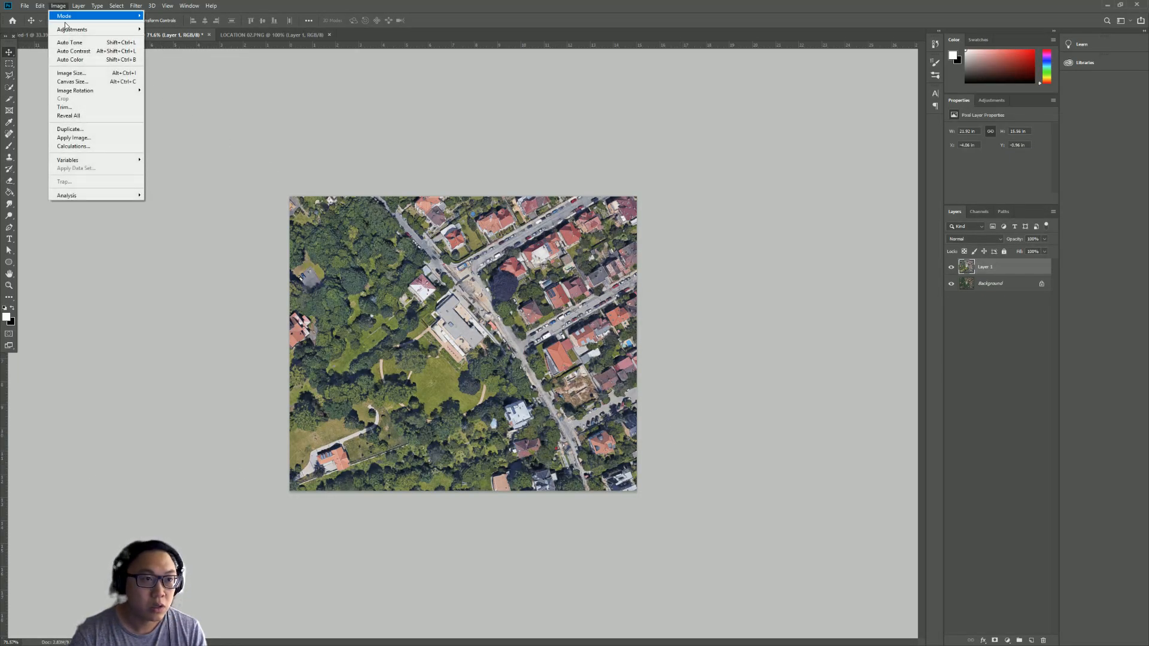
{"action": "left_click", "coordinate": [77, 74]}
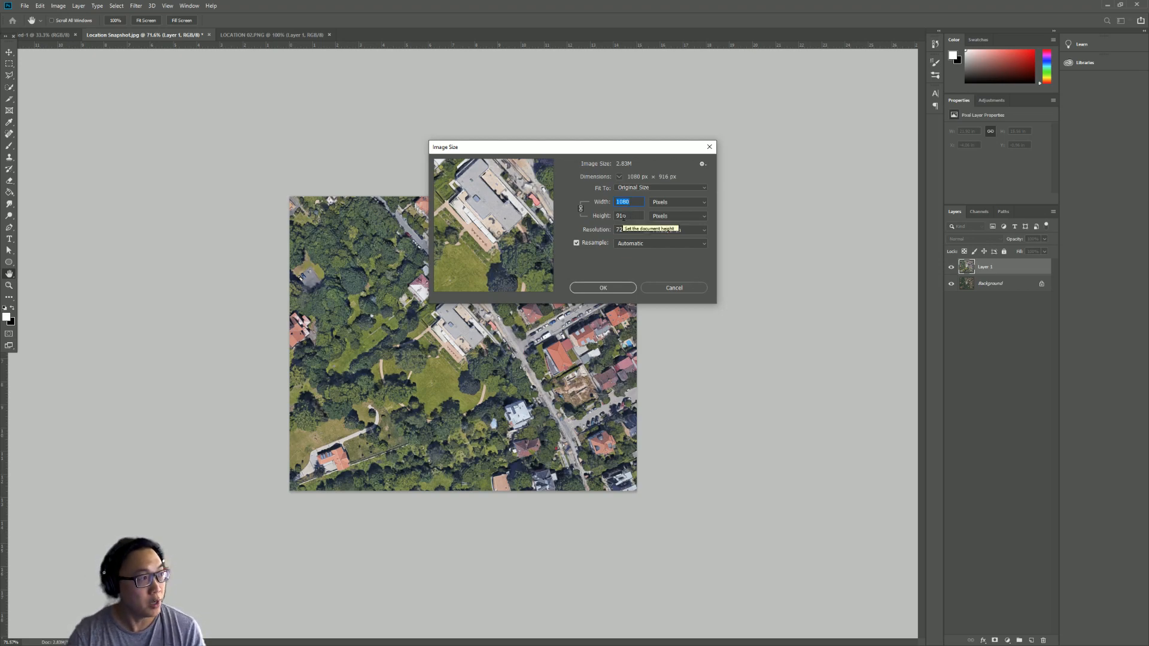
{"action": "left_click", "coordinate": [687, 289]}
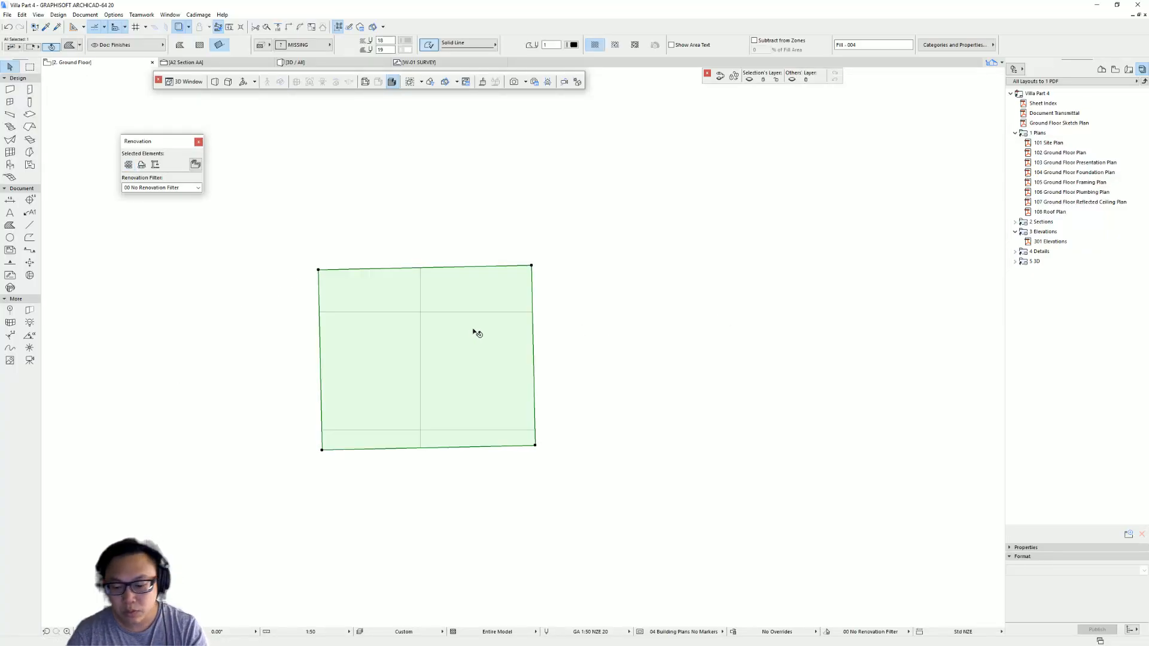
- Delete the rectangle fill in Archicad and recentre the site plan
{"action": "key", "text": "Delete"}
{"action": "scroll", "coordinate": [66, 450], "scroll_direction": "down", "scroll_amount": 3}
{"action": "middle_click", "coordinate": [375, 451]}
{"action": "middle_click", "coordinate": [374, 451]}
{"action": "middle_click_drag", "start_coordinate": [502, 307], "coordinate": [580, 312]}
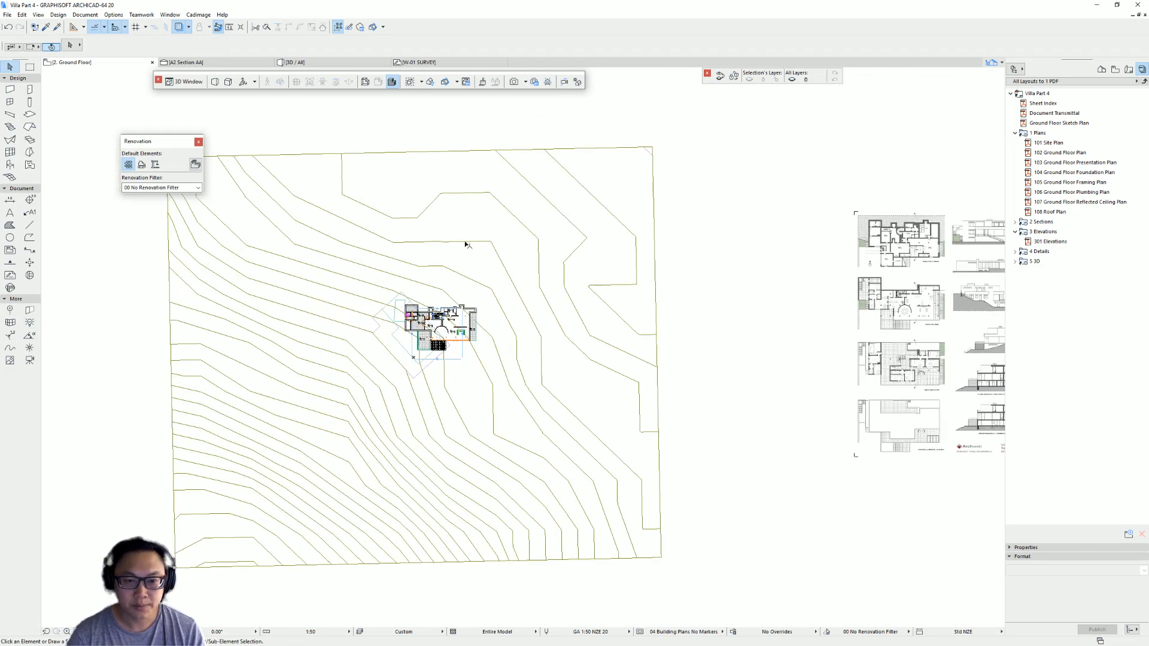
- Create a new surface named LOCATION_SITE CONTEXT by duplicating the Paint - Titanium White surface
{"action": "left_click", "coordinate": [124, 15]}
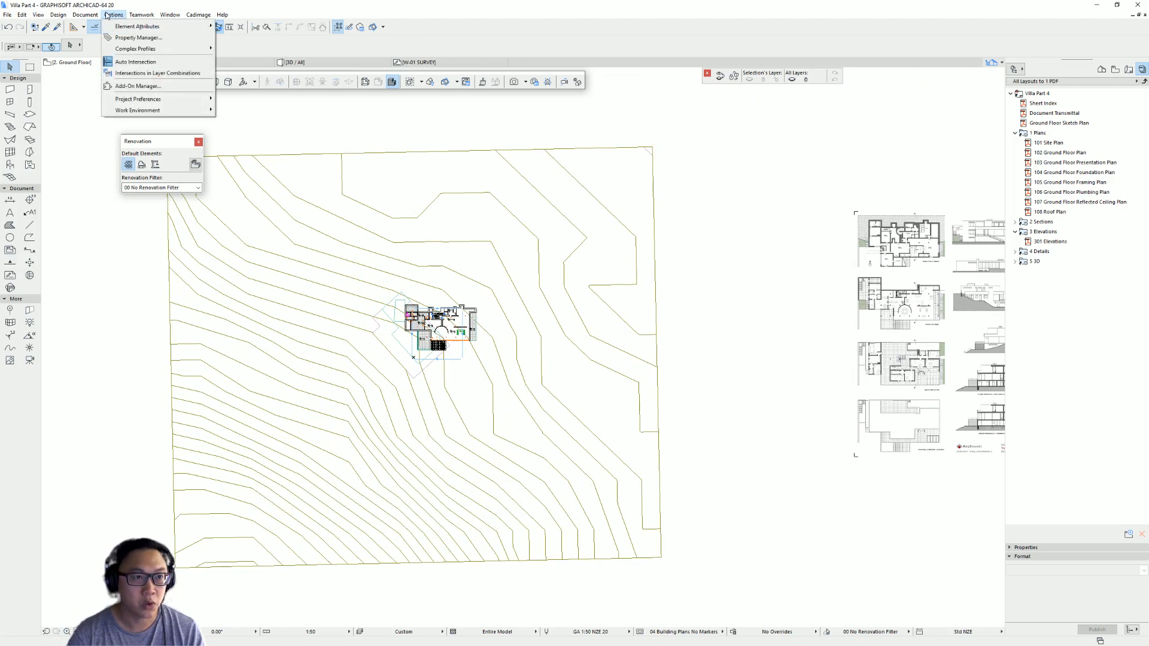
{"action": "mouse_move", "coordinate": [142, 17]}
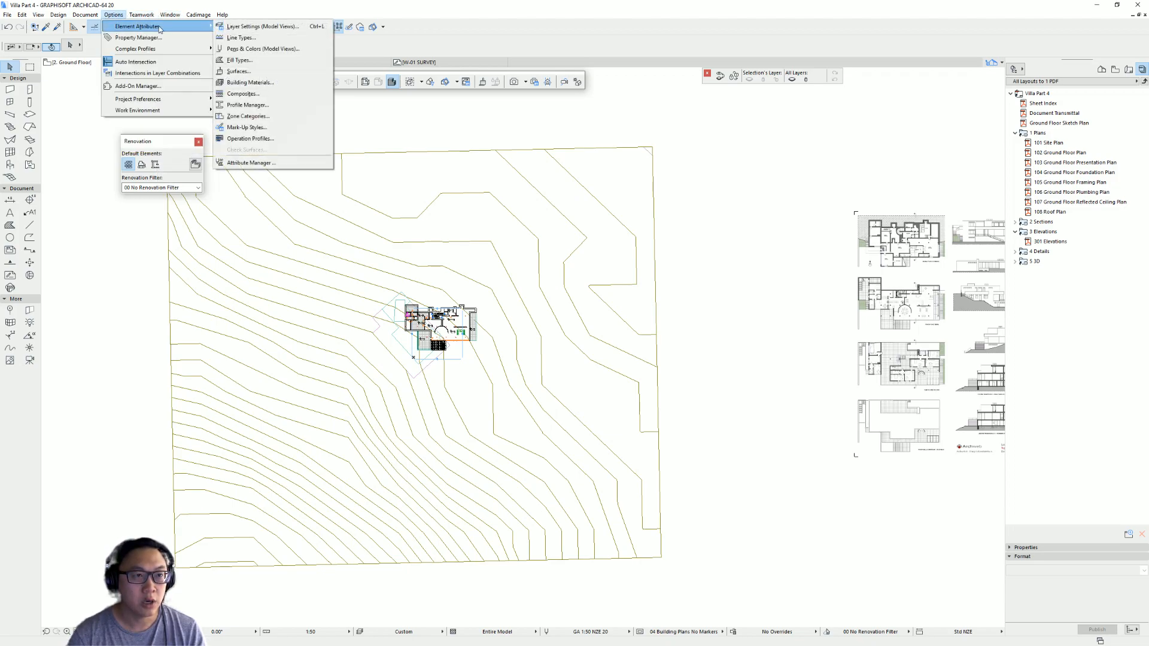
{"action": "left_click", "coordinate": [246, 72]}
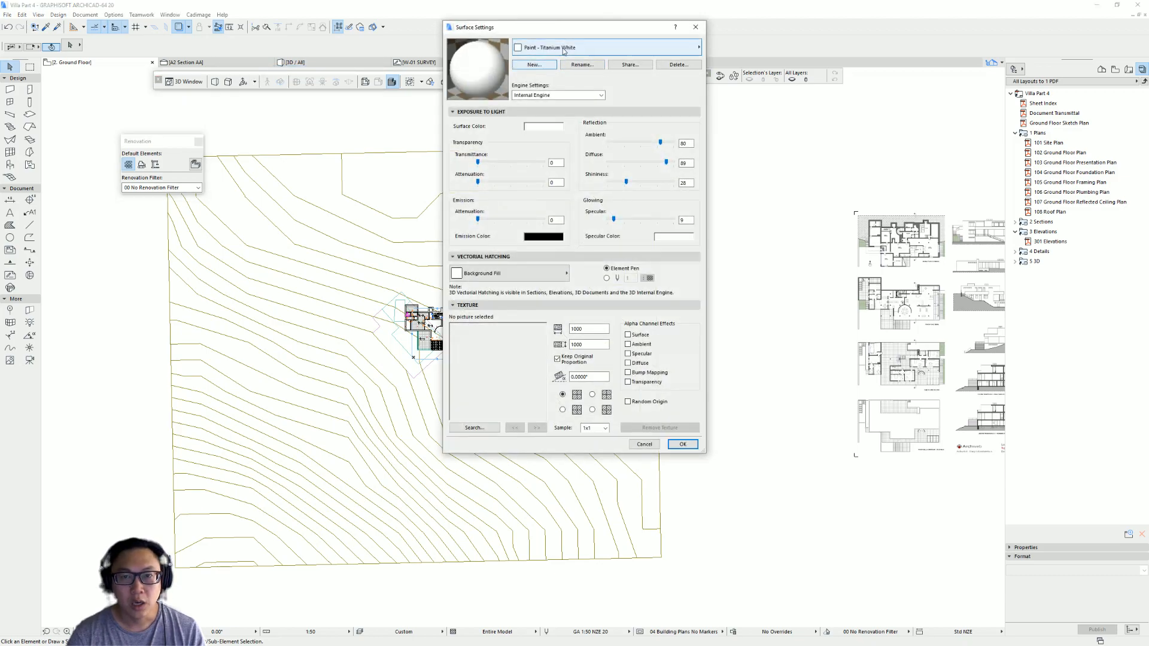
{"action": "left_click", "coordinate": [533, 64]}
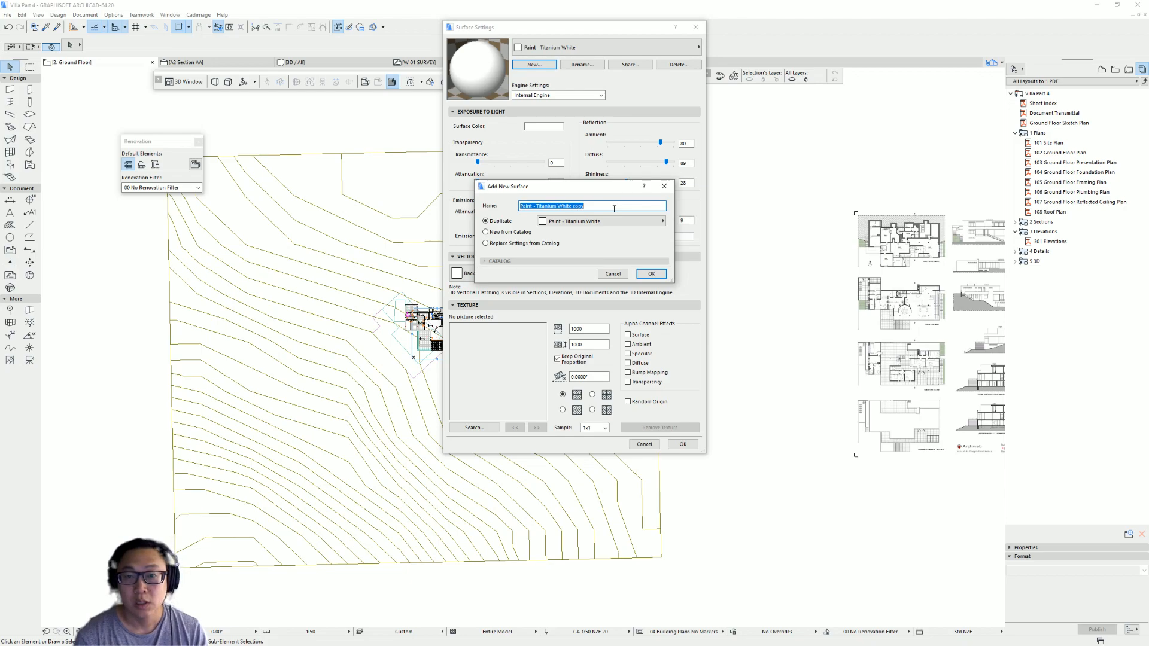
{"action": "type", "text": "s"}
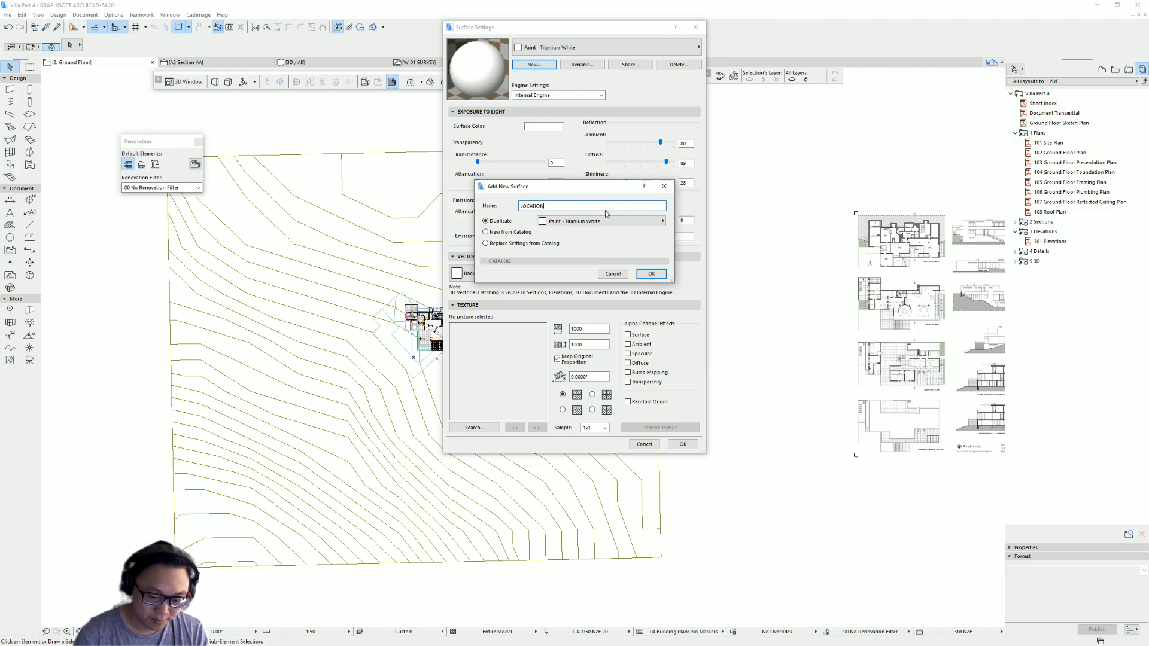
{"action": "type", "text": "OCATION_SITE CONTEXT"}
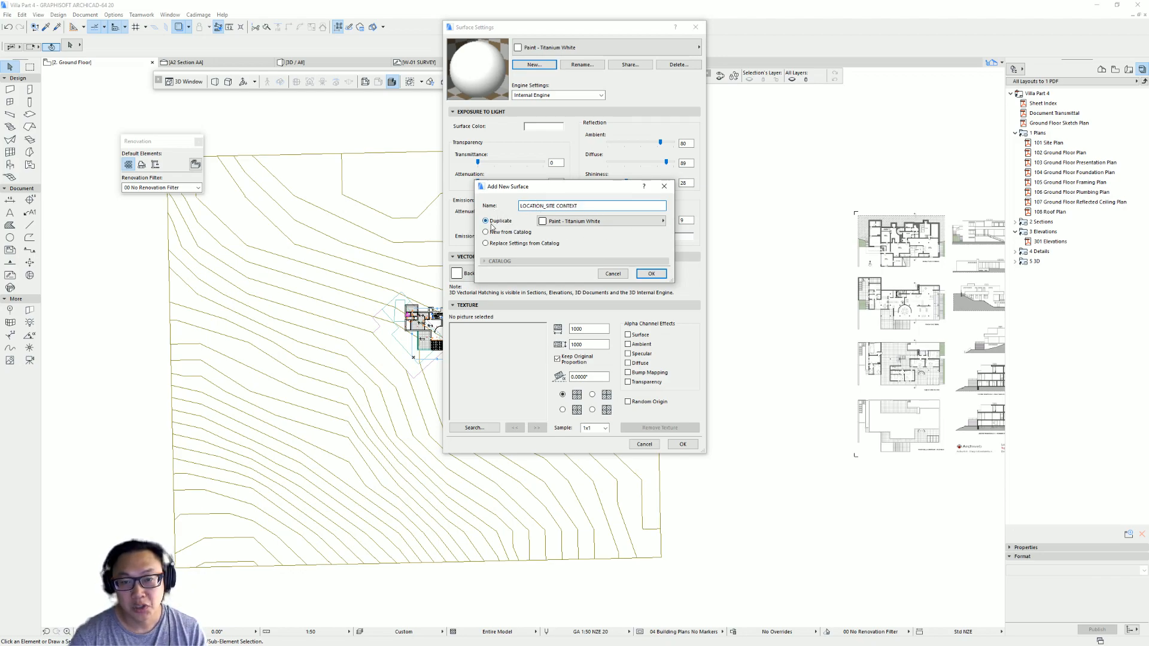
{"action": "left_click", "coordinate": [651, 273]}
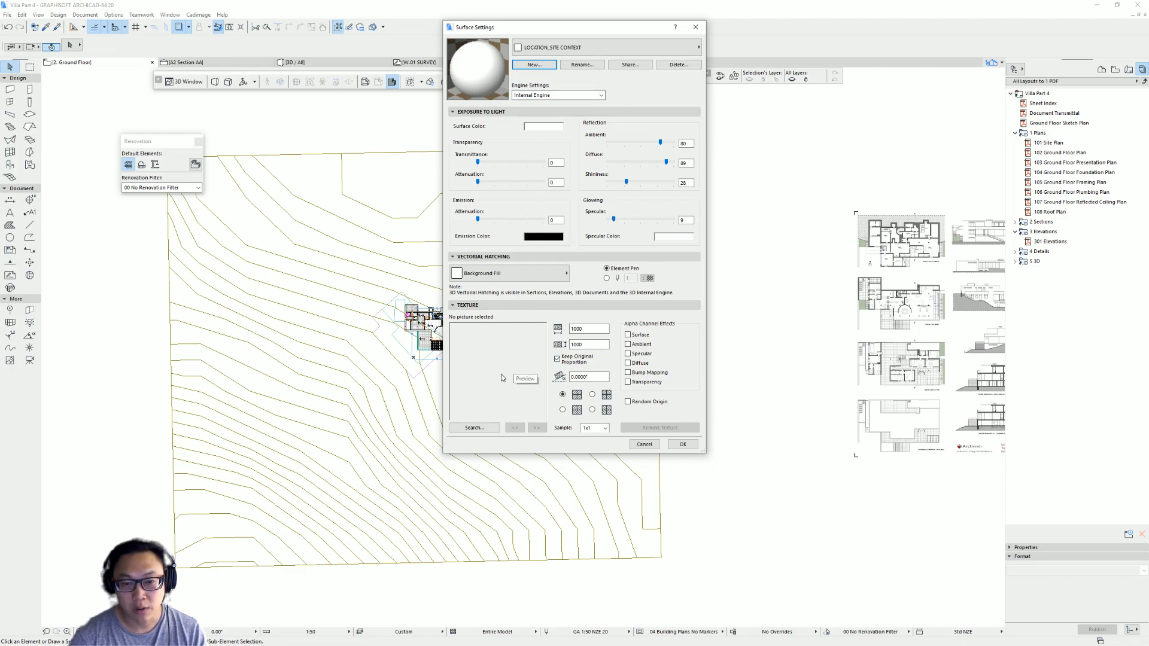
- Load the LOCATION 03 image from the project folder as the new surface's texture and confirm the surface settings
{"action": "left_click", "coordinate": [474, 428]}
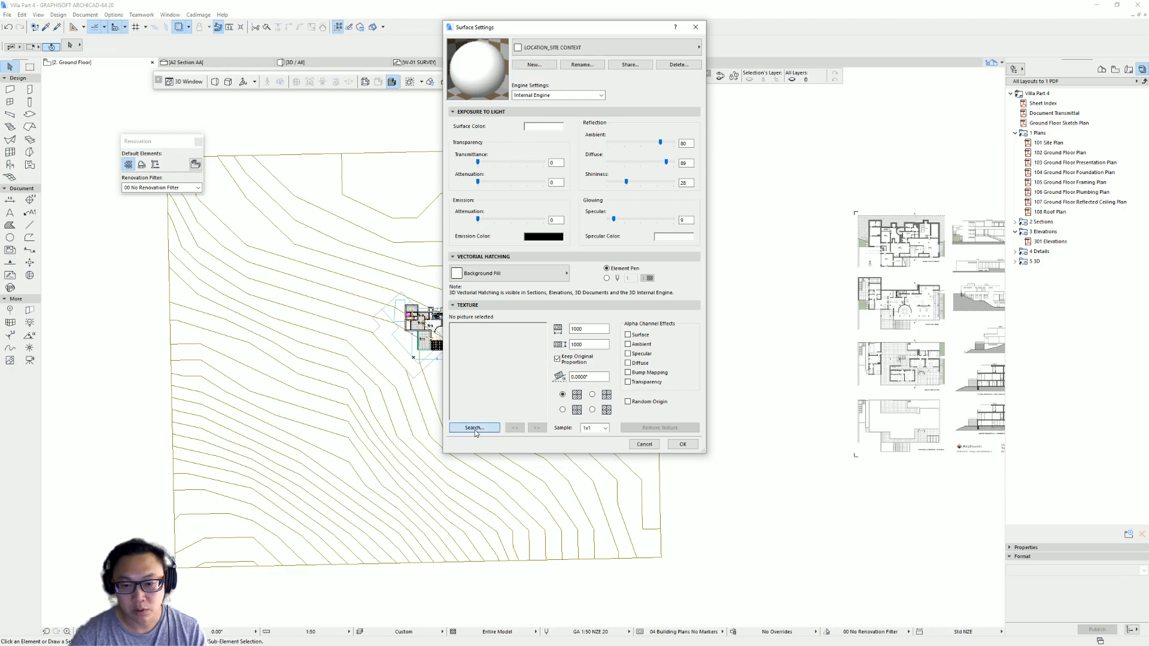
{"action": "left_click", "coordinate": [567, 190]}
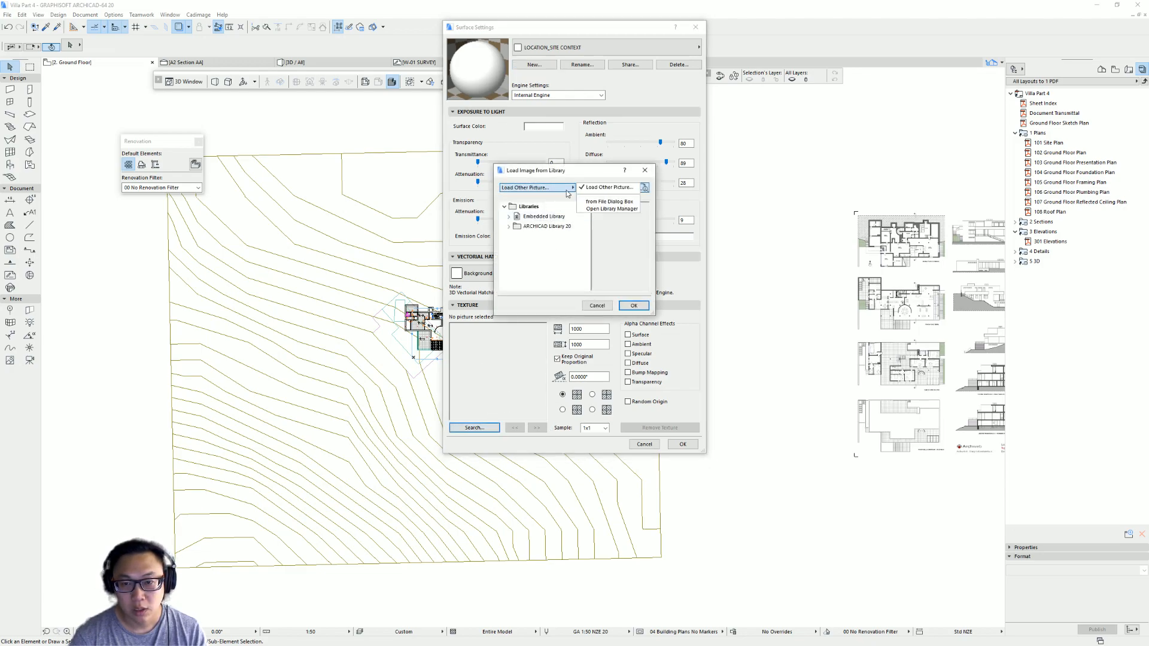
{"action": "left_click", "coordinate": [632, 203]}
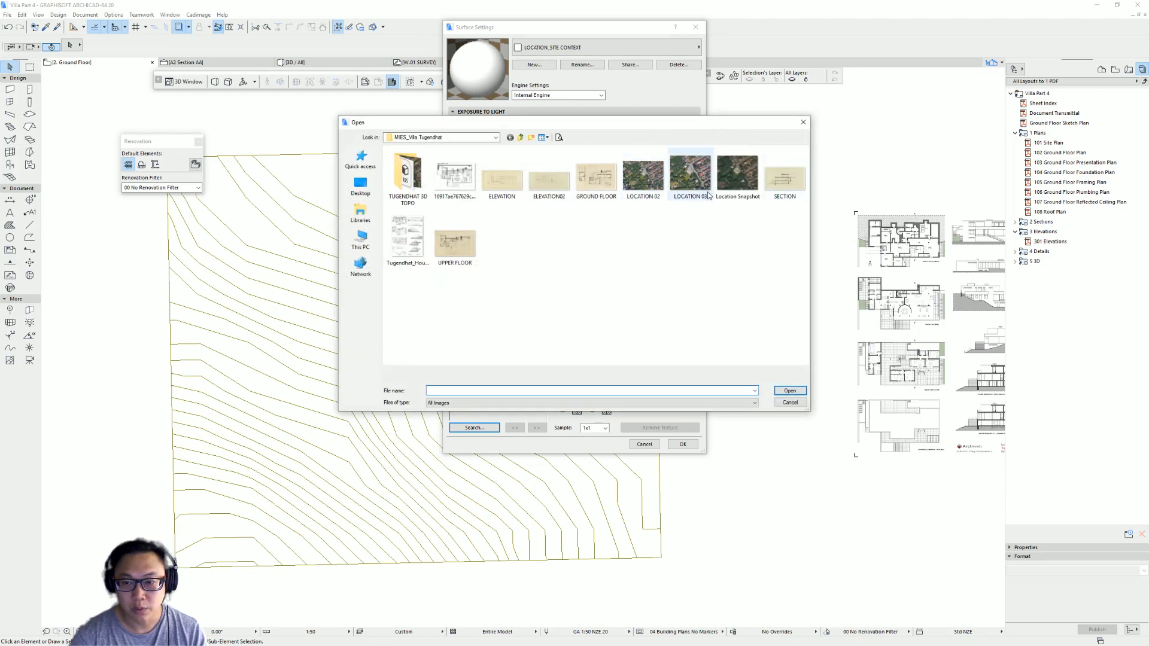
{"action": "double_click", "coordinate": [695, 169]}
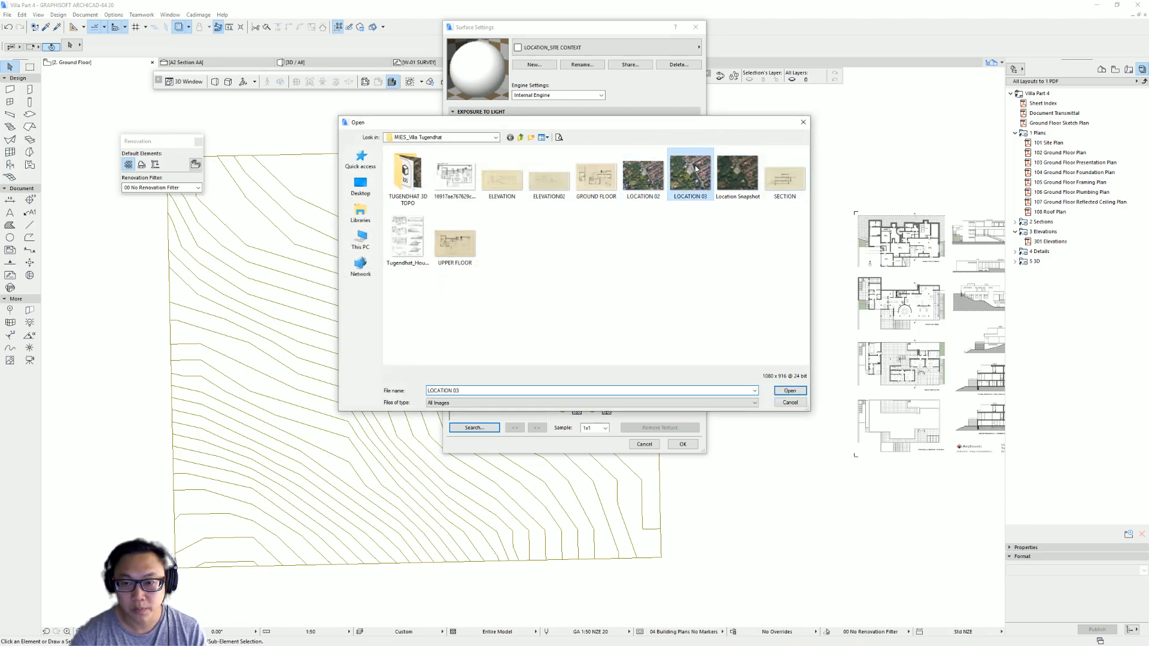
{"action": "left_click", "coordinate": [633, 306]}
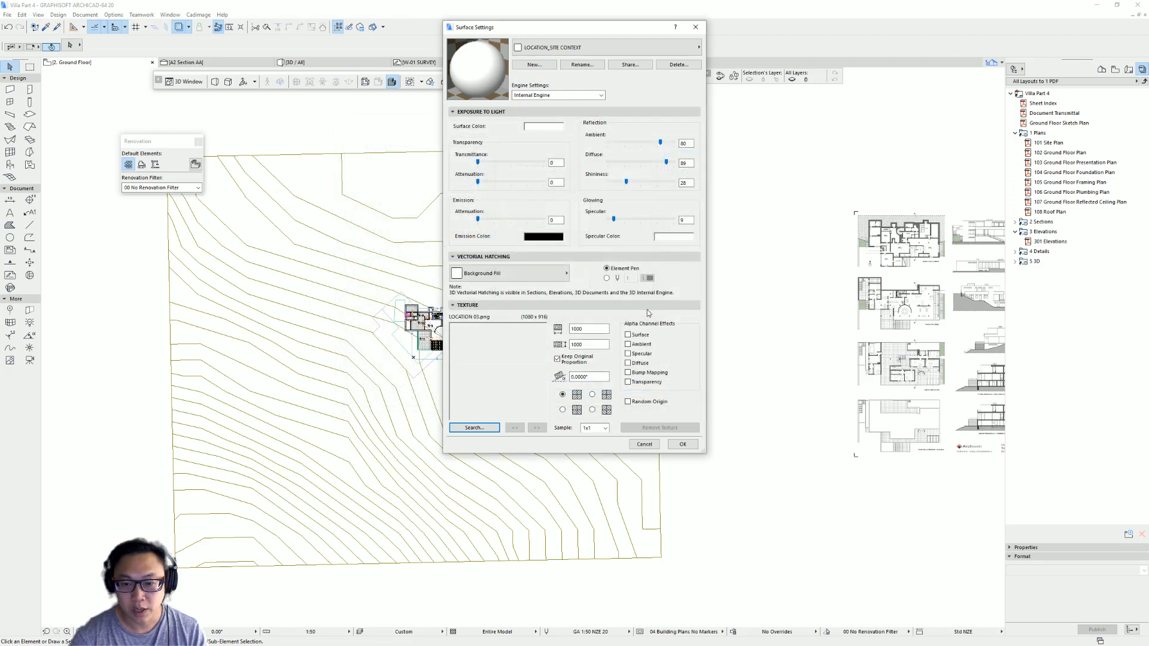
{"action": "left_click", "coordinate": [690, 446]}
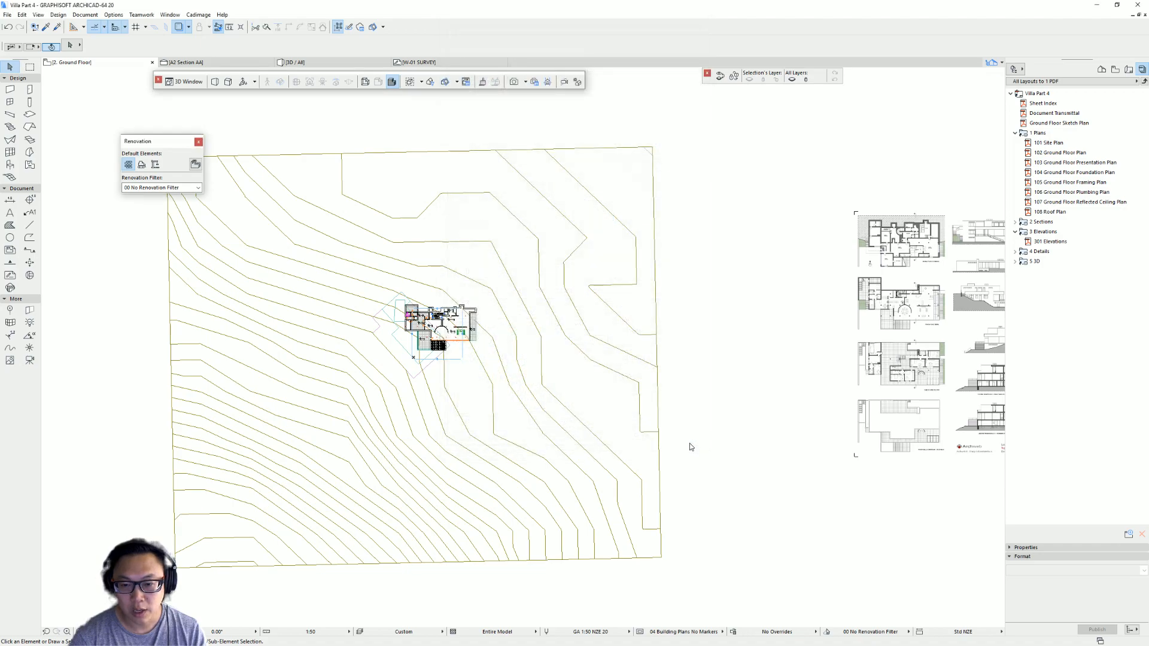
- In the 3D view, override the site mesh's top surface with LOCATION_SITE CONTEXT
{"action": "left_click", "coordinate": [597, 315]}
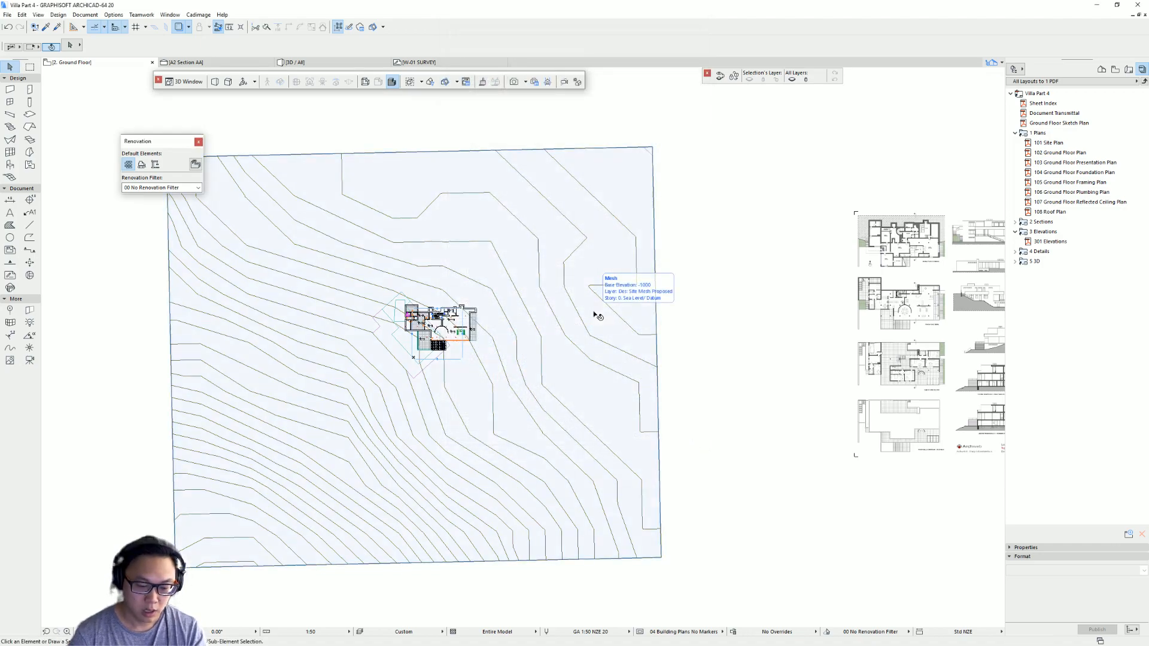
{"action": "key", "text": "F3"}
{"action": "left_click", "coordinate": [716, 210]}
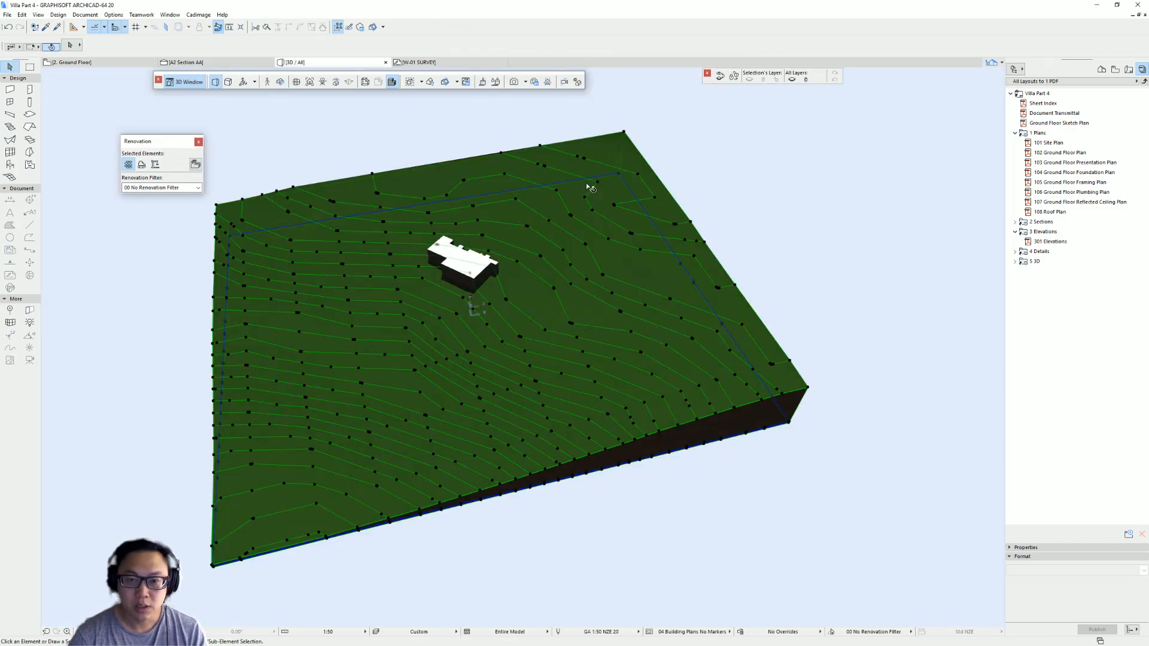
{"action": "left_click", "coordinate": [594, 185]}
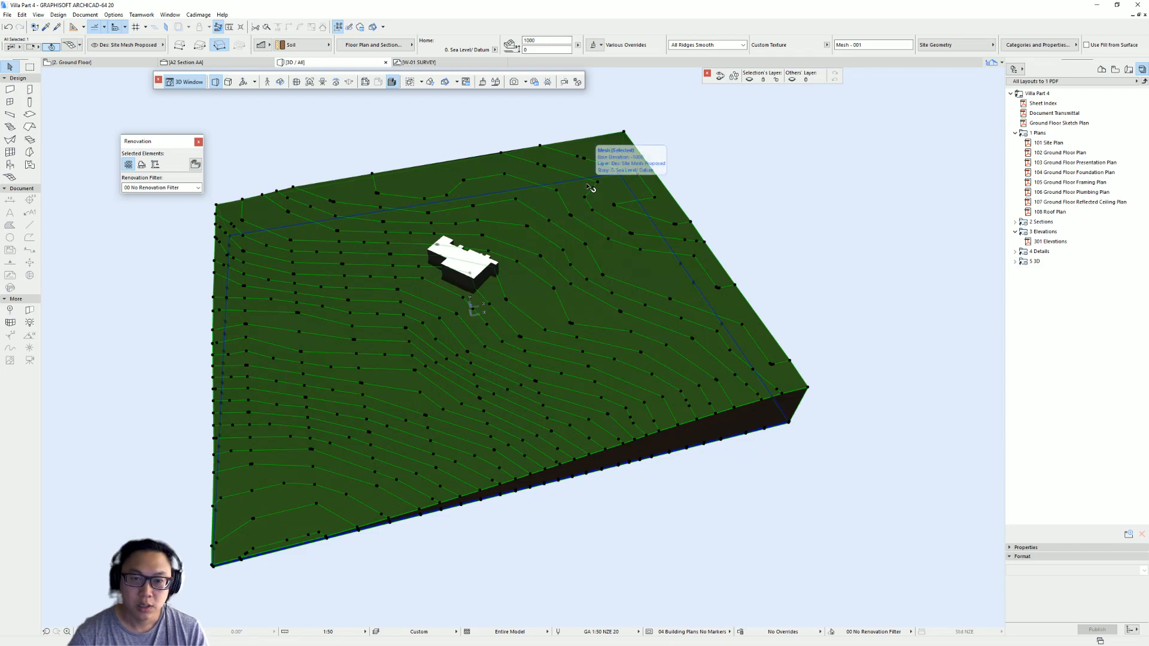
{"action": "double_click", "coordinate": [434, 205]}
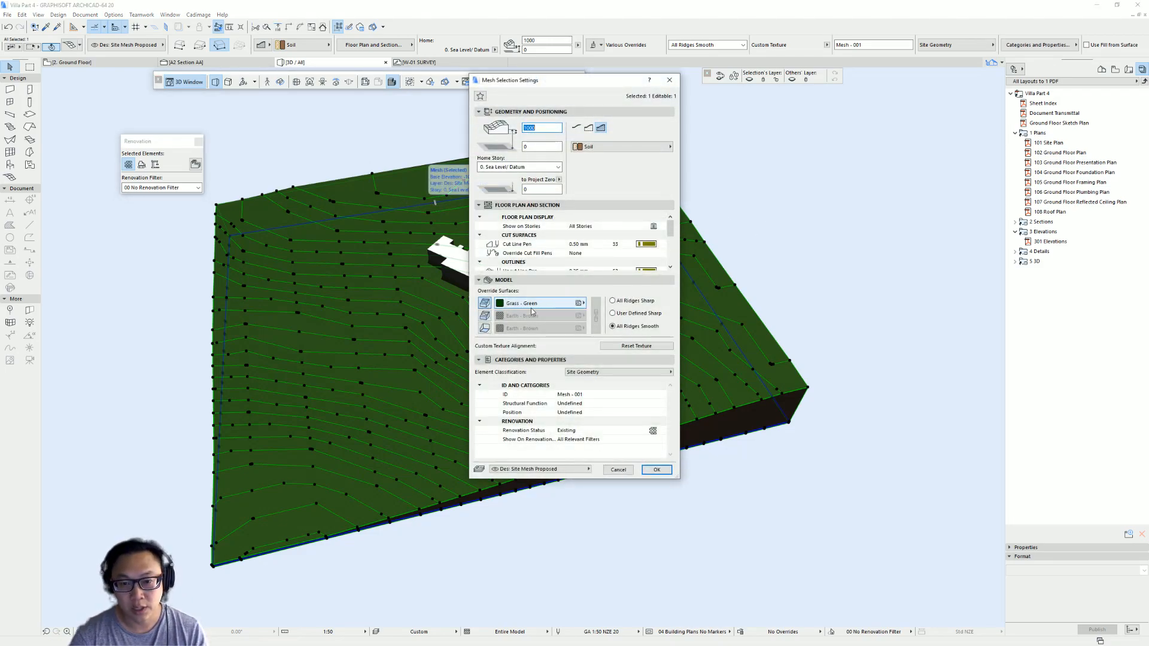
{"action": "left_click", "coordinate": [533, 306]}
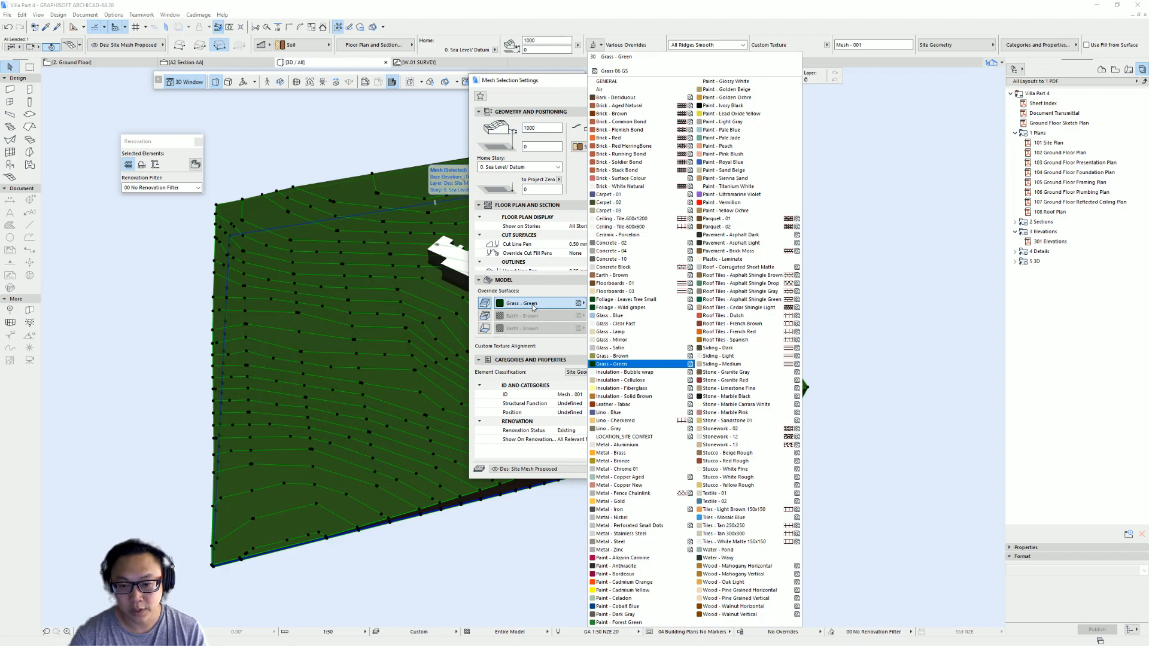
{"action": "left_click", "coordinate": [636, 440]}
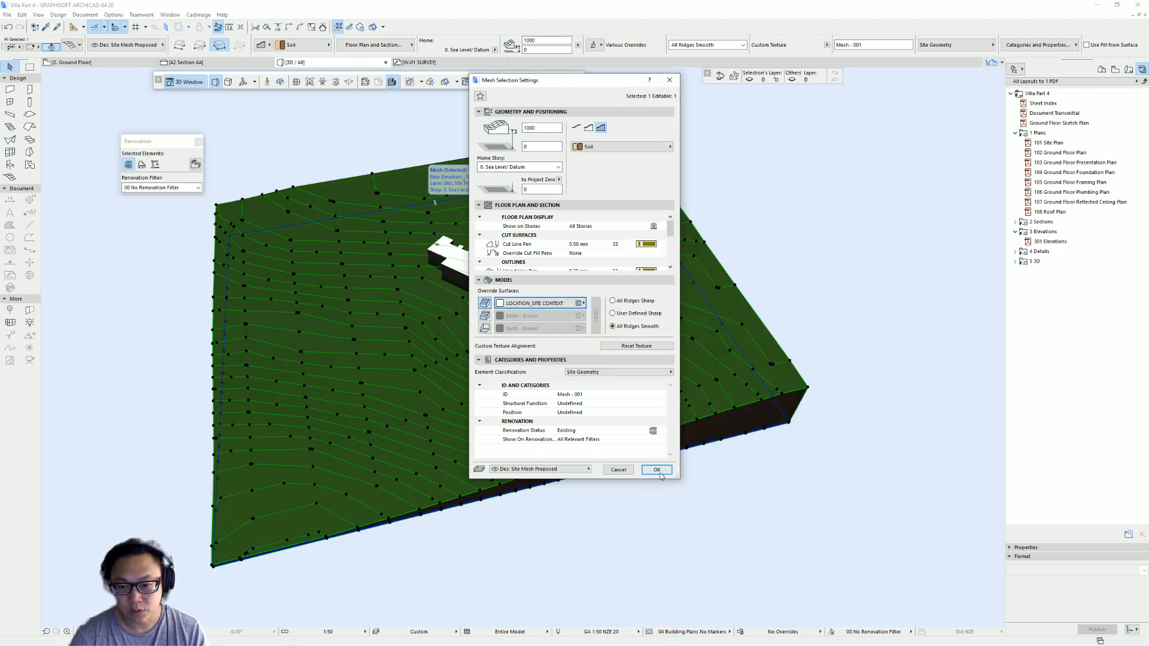
{"action": "left_click", "coordinate": [657, 470]}
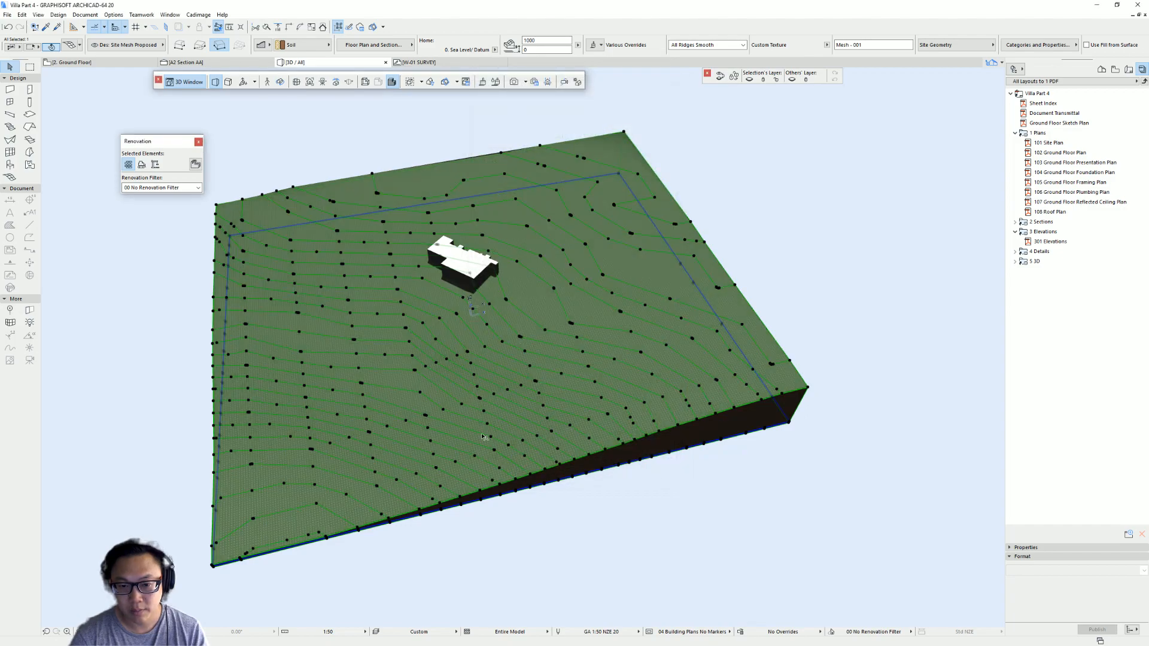
- Inspect how the aerial texture tiles across the site mesh in 3D, close up and from above
{"action": "left_click", "coordinate": [883, 223]}
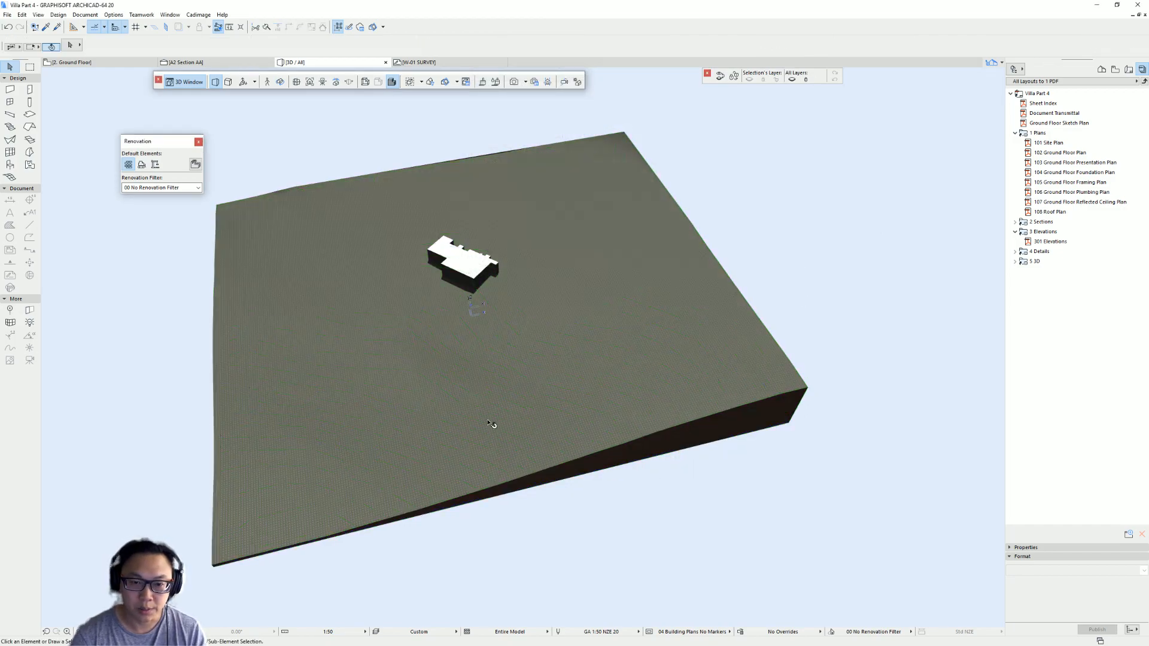
{"action": "scroll", "coordinate": [491, 424], "scroll_direction": "up", "scroll_amount": 10}
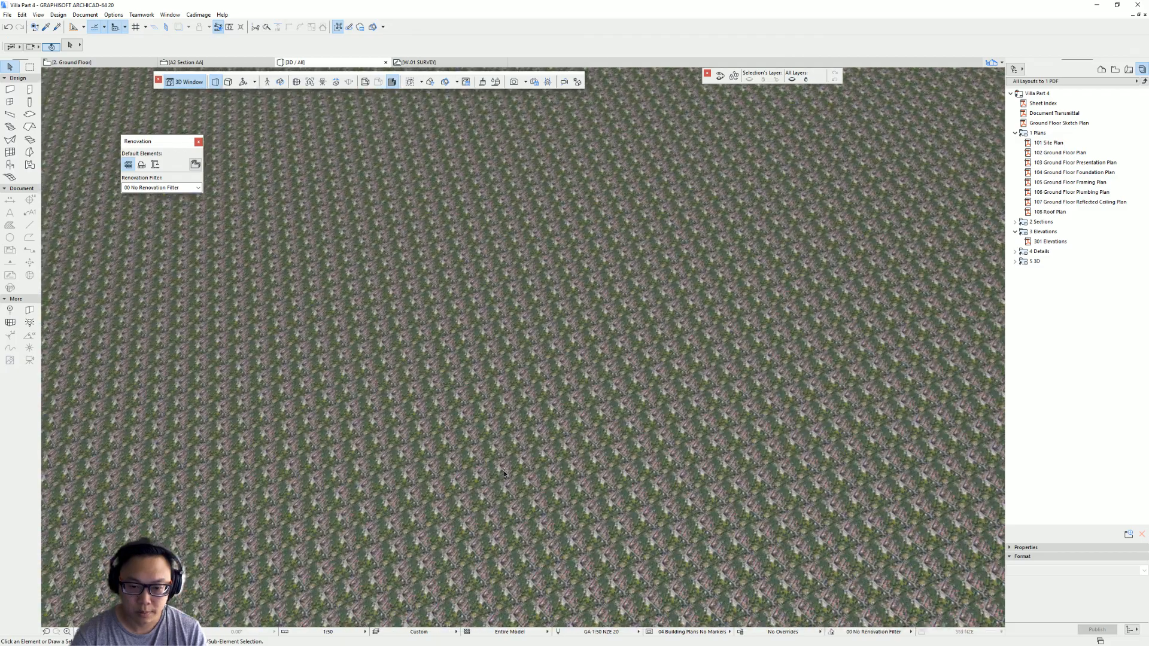
{"action": "scroll", "coordinate": [504, 471], "scroll_direction": "up", "scroll_amount": 3}
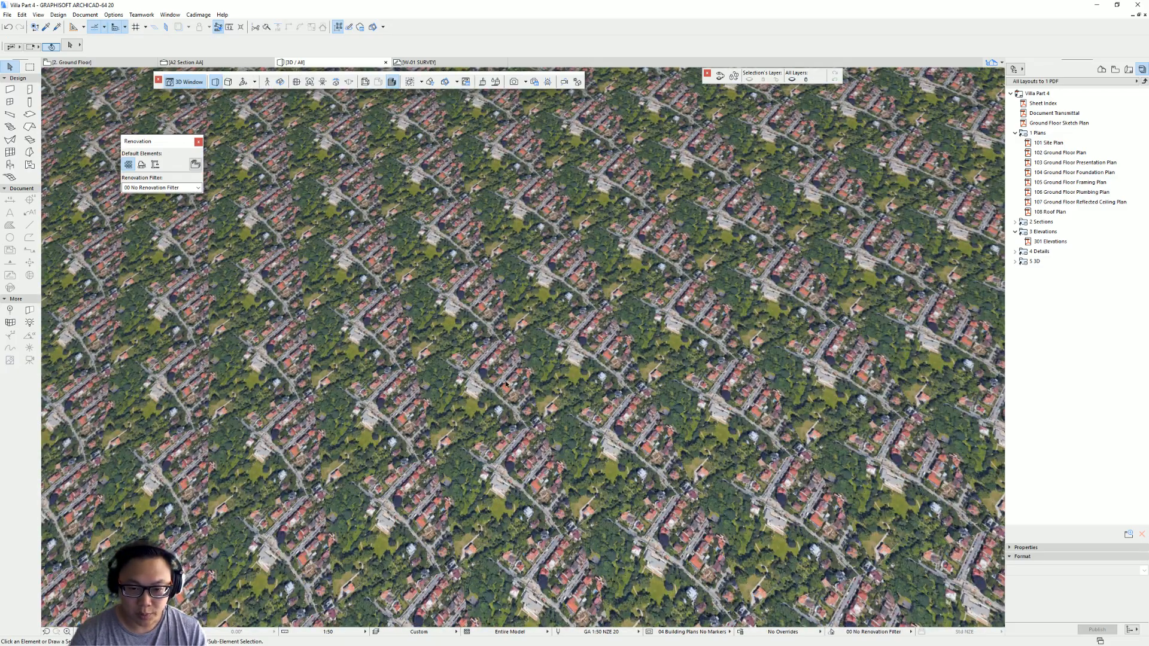
{"action": "scroll", "coordinate": [510, 422], "scroll_direction": "up", "scroll_amount": 2}
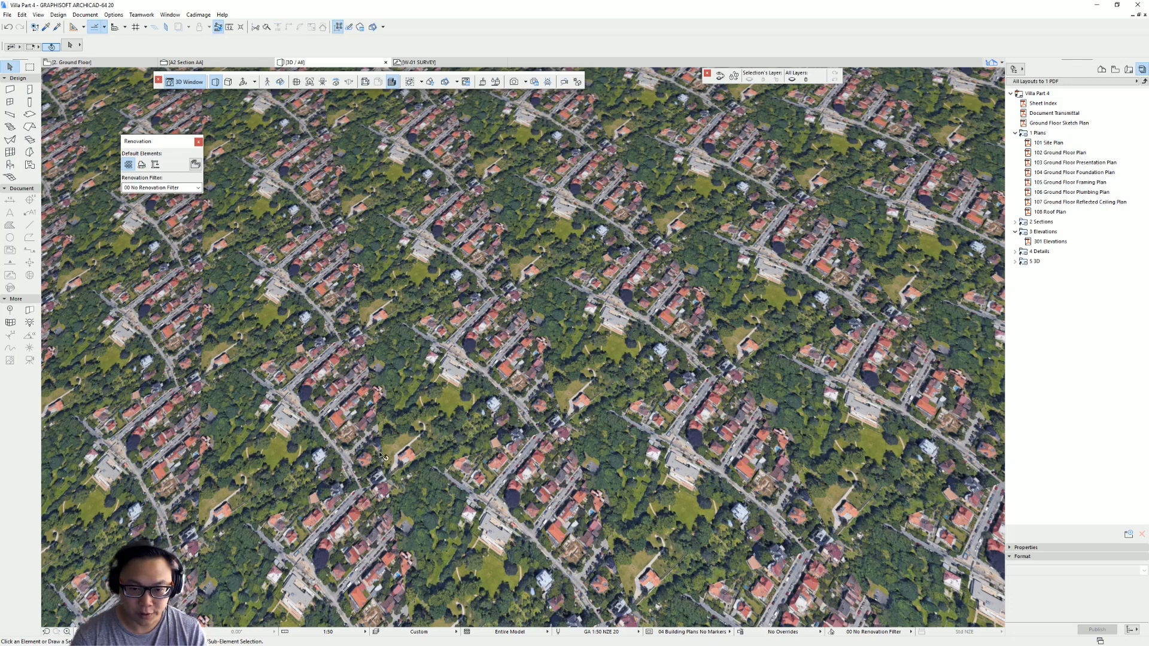
{"action": "key", "text": "n"}
{"action": "scroll", "coordinate": [458, 402], "scroll_direction": "down", "scroll_amount": 5}
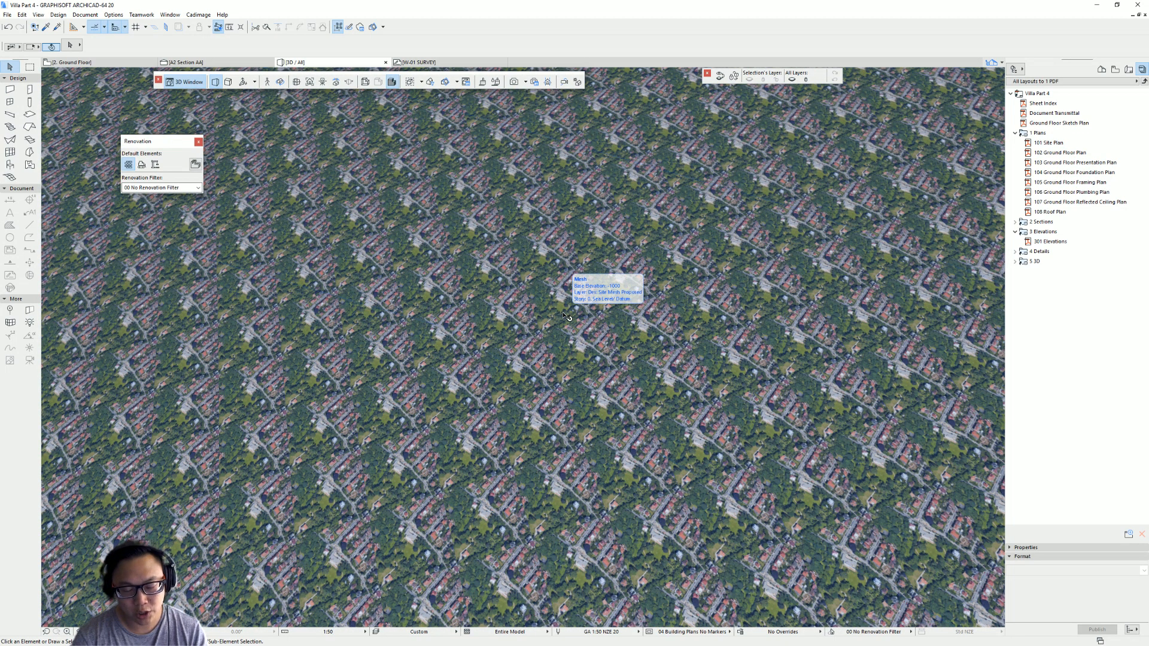
{"action": "scroll", "coordinate": [565, 316], "scroll_direction": "down", "scroll_amount": 8}
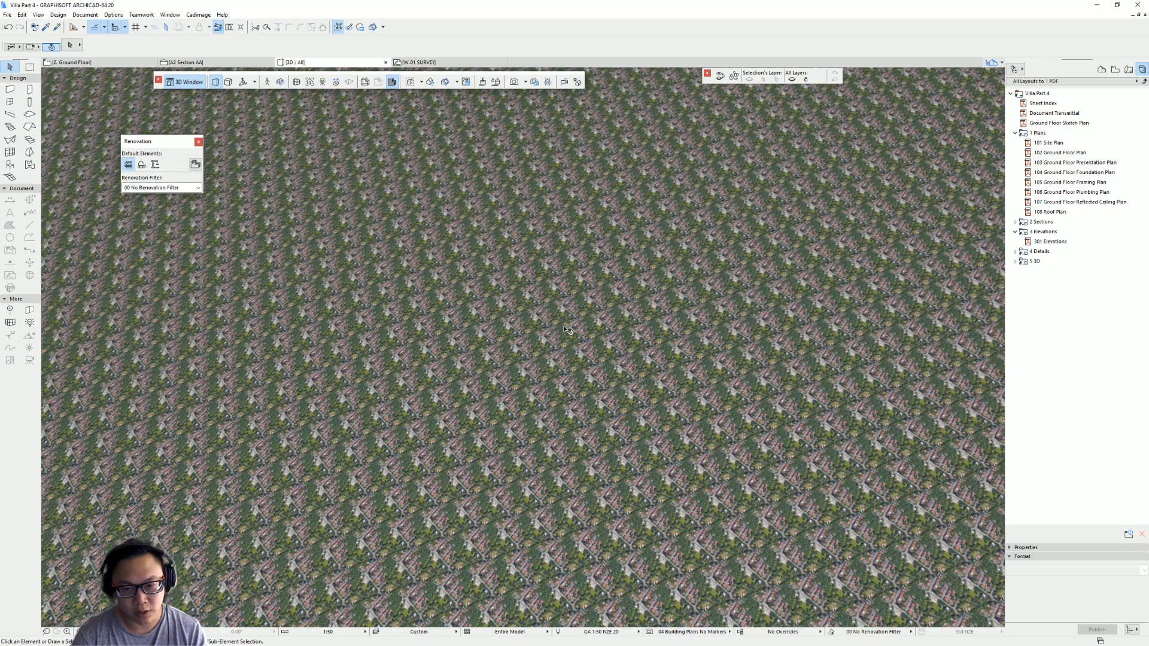
{"action": "scroll", "coordinate": [567, 326], "scroll_direction": "down", "scroll_amount": 10}
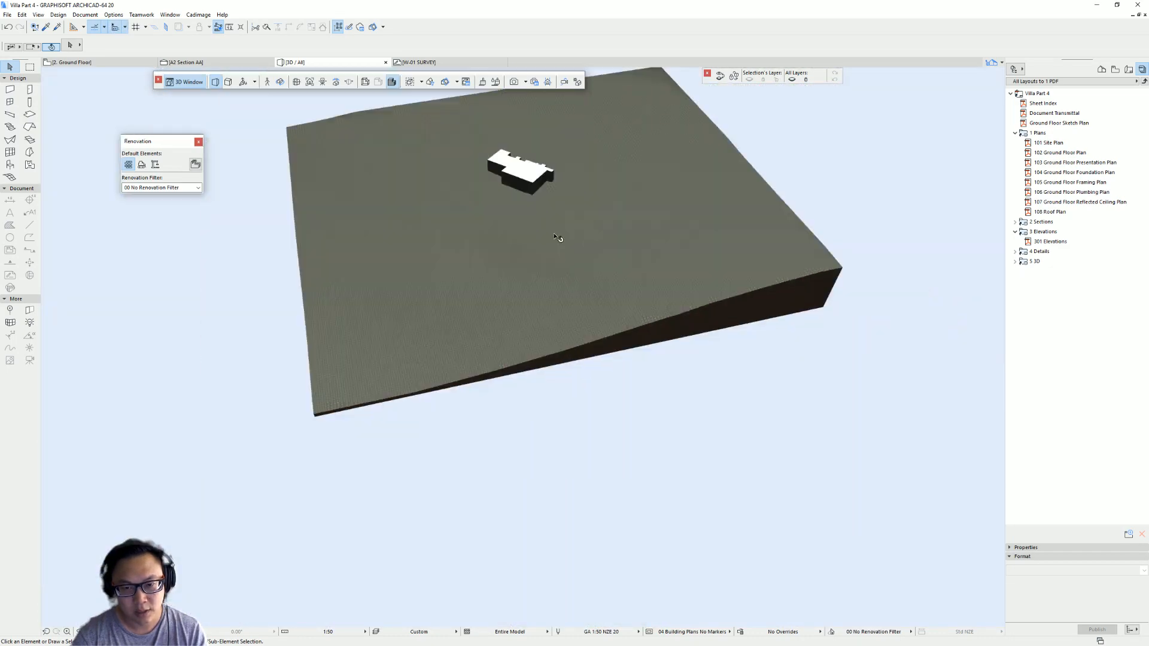
{"action": "middle_click_drag", "start_coordinate": [571, 381], "coordinate": [536, 432], "text": "shift"}
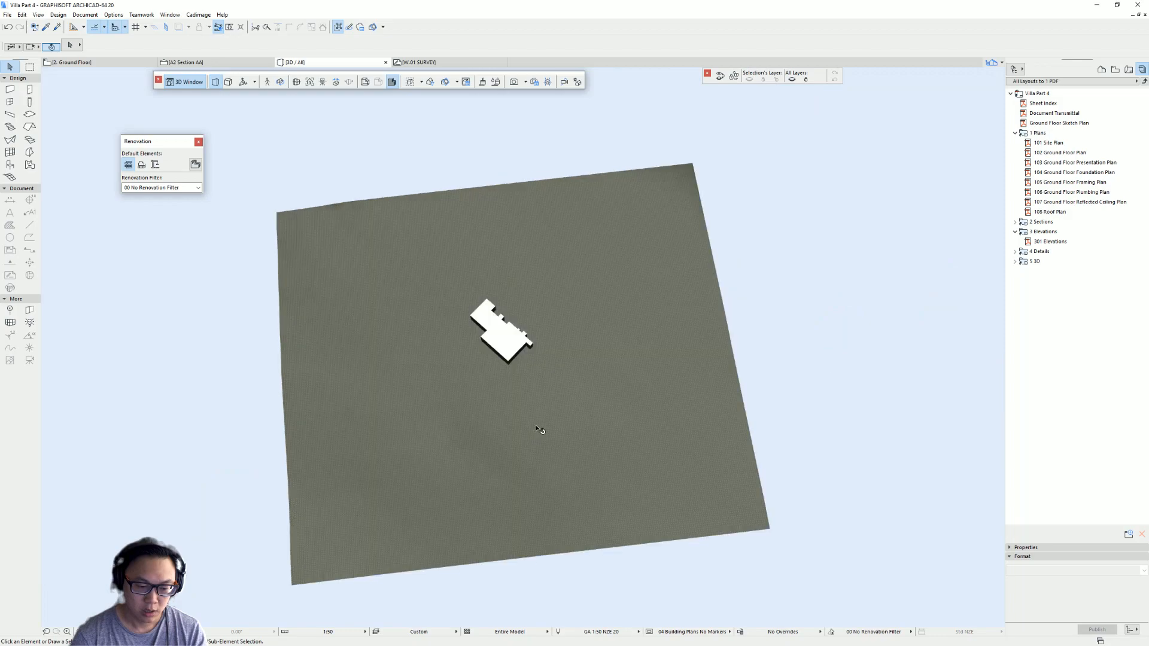
- Return to the floor plan and measure the length of the site mesh's top edge
{"action": "key", "text": "F2"}
{"action": "middle_click_drag", "start_coordinate": [355, 219], "coordinate": [401, 313]}
{"action": "key", "text": "m"}
{"action": "left_click", "coordinate": [212, 250]}
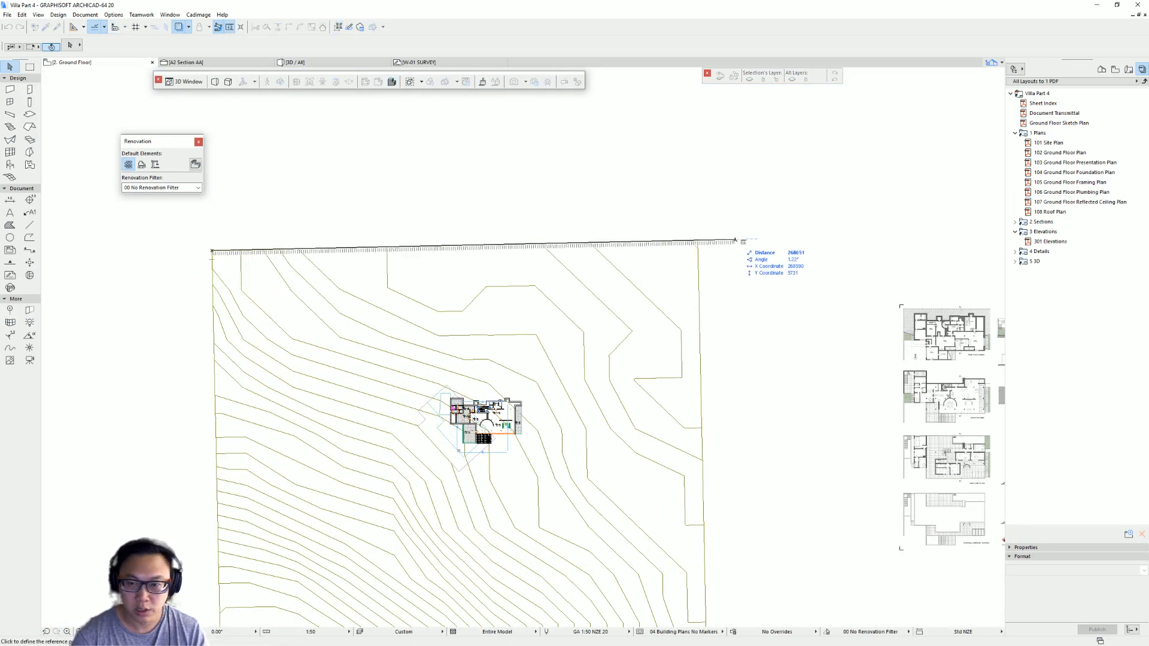
{"action": "scroll", "coordinate": [699, 239], "scroll_direction": "up", "scroll_amount": 3}
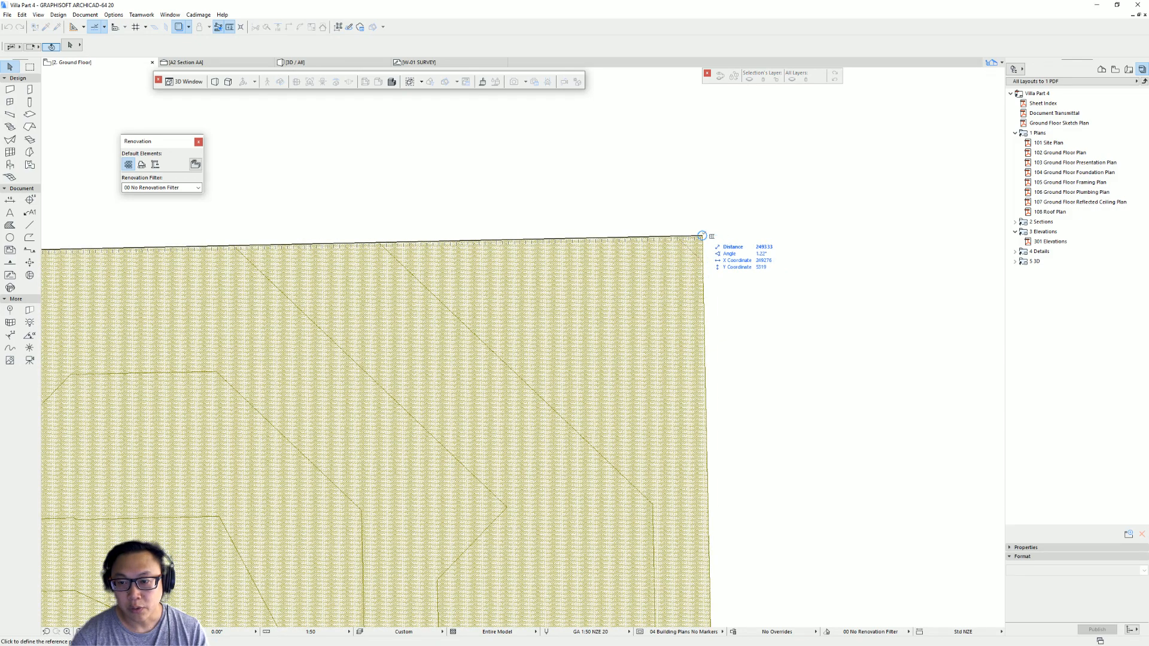
- Edit the LOCATION_SITE CONTEXT surface's texture, keeping its original proportion and setting the width to match the site mesh's edge length
{"action": "left_click", "coordinate": [113, 14]}
{"action": "mouse_move", "coordinate": [127, 28]}
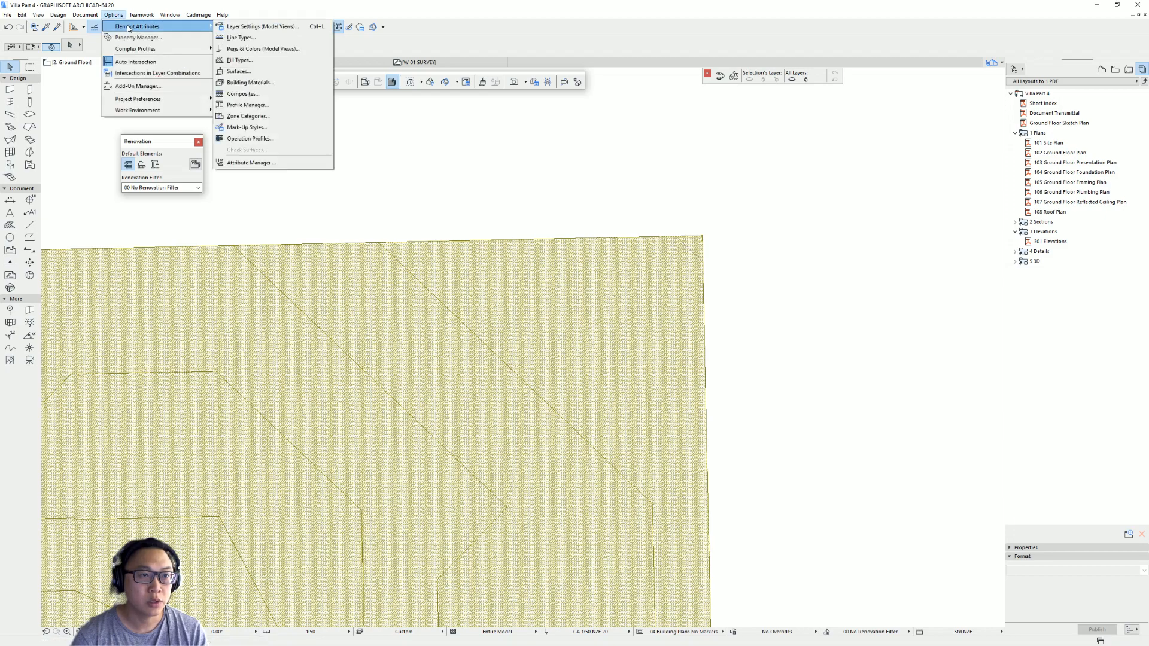
{"action": "left_click", "coordinate": [306, 73]}
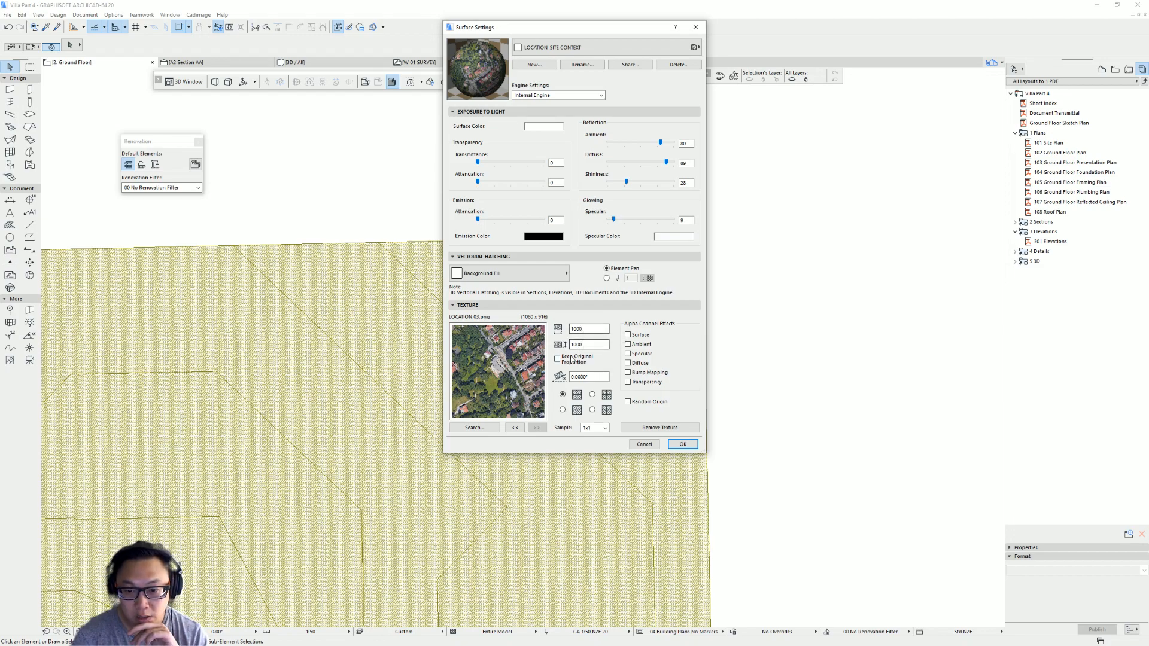
{"action": "left_click_drag", "start_coordinate": [589, 330], "coordinate": [549, 333]}
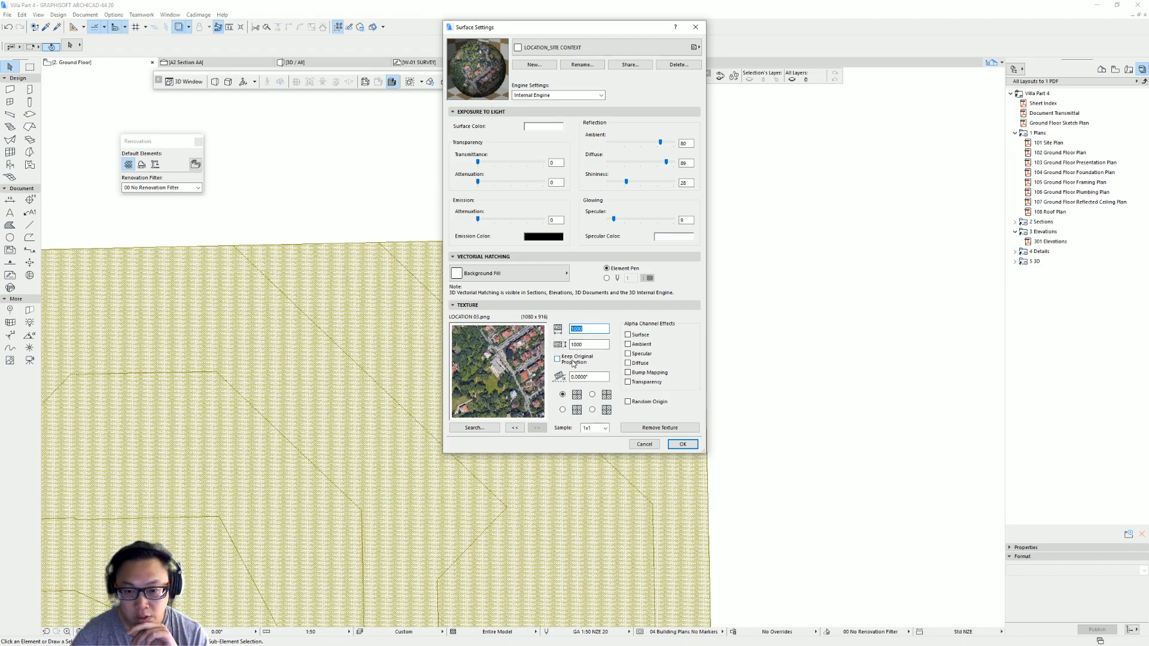
{"action": "left_click", "coordinate": [557, 359]}
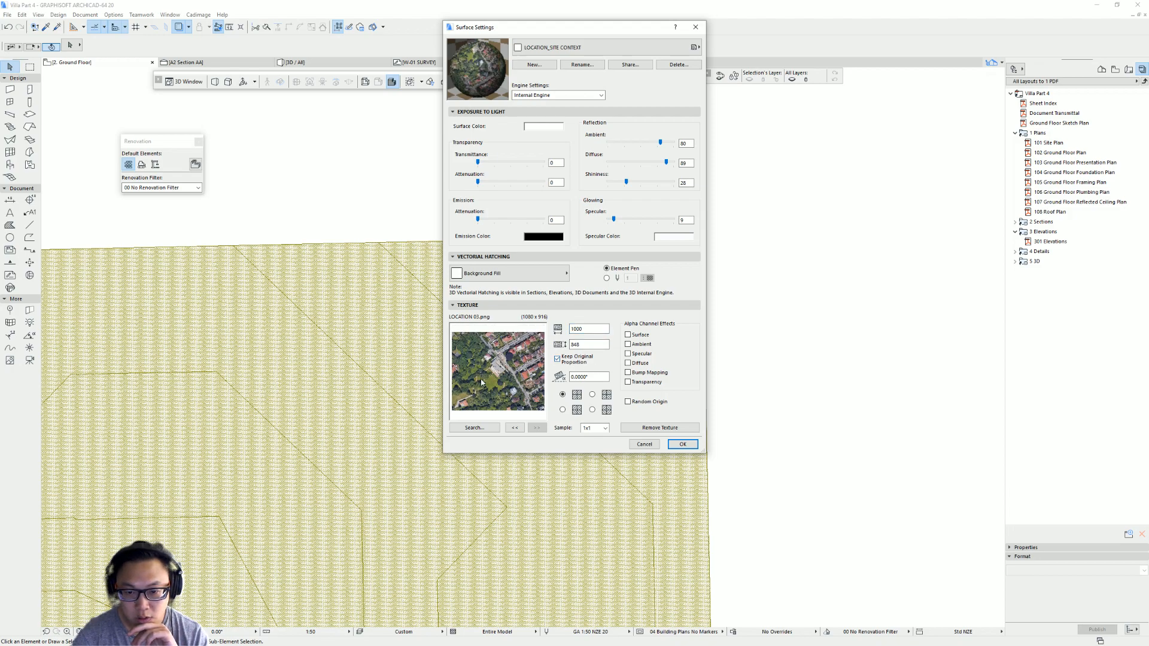
{"action": "double_click", "coordinate": [577, 329]}
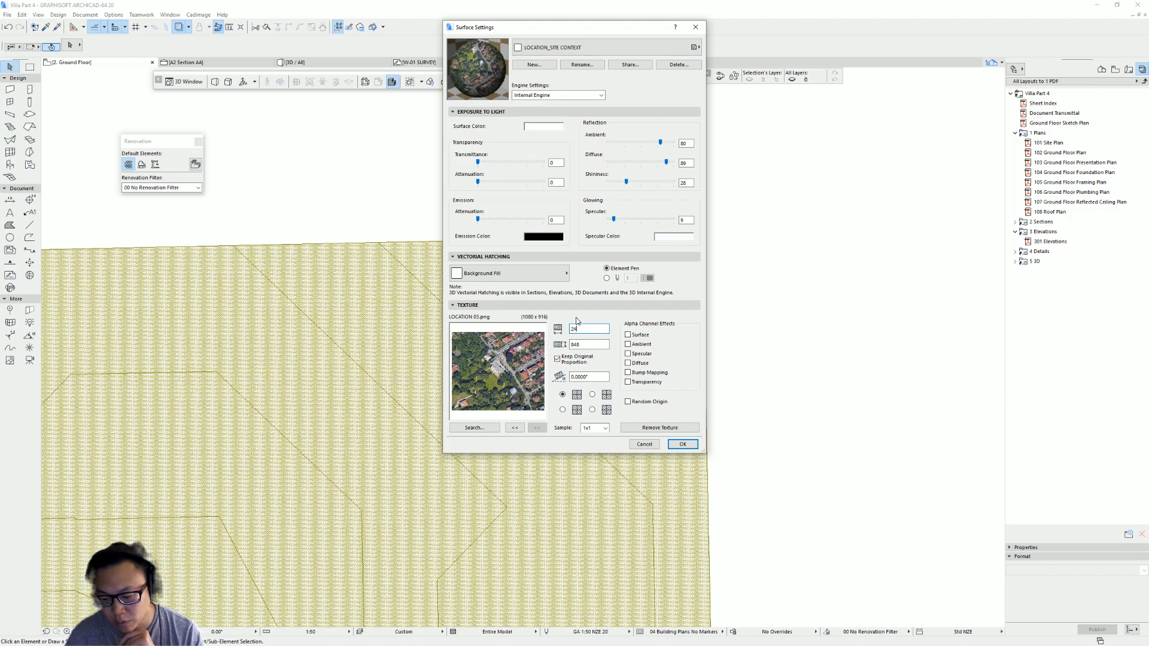
{"action": "type", "text": "249333"}
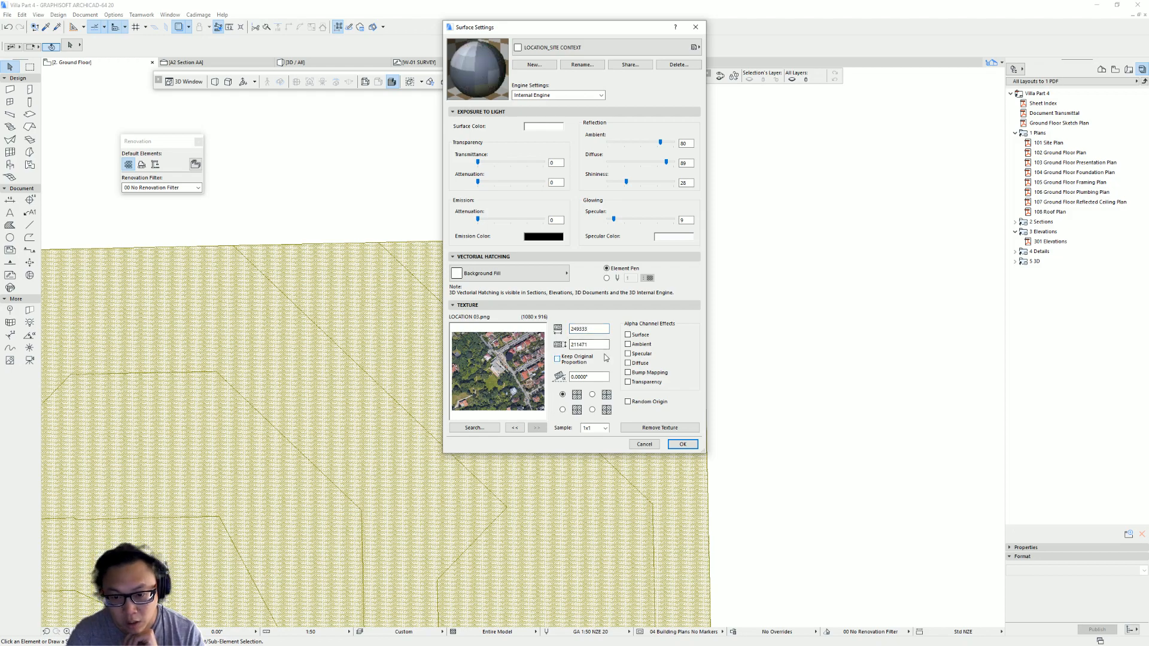
{"action": "left_click", "coordinate": [605, 358]}
{"action": "left_click", "coordinate": [682, 444]}
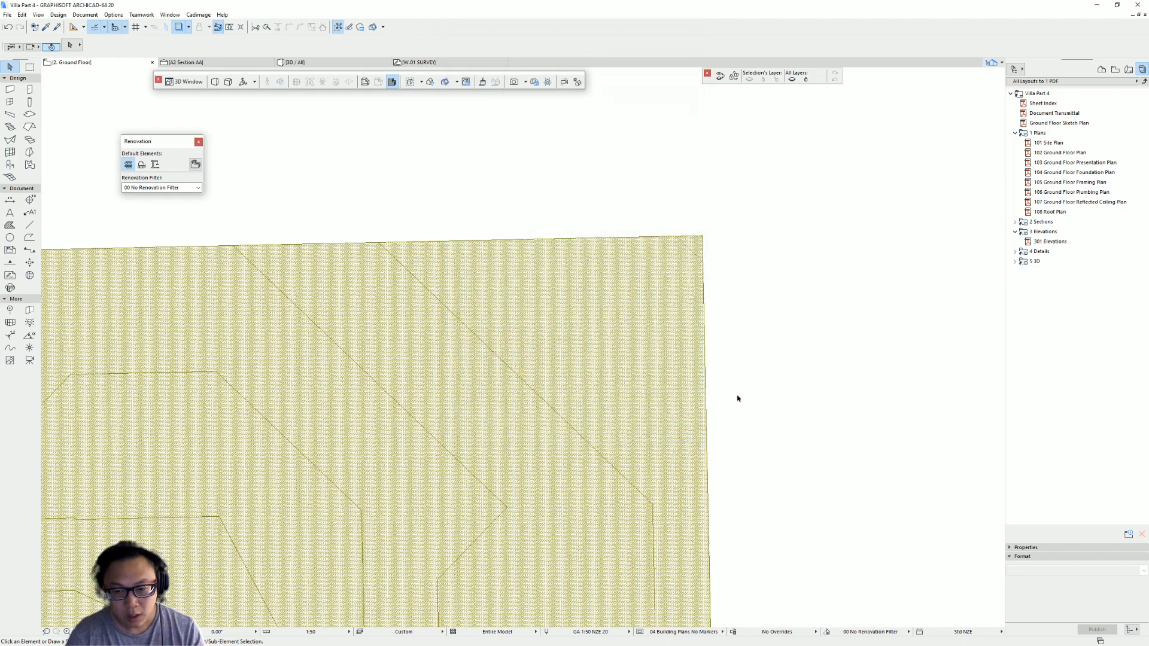
- Inspect the resized aerial texture on the site mesh in 3D from several angles
{"action": "key", "text": "F3"}
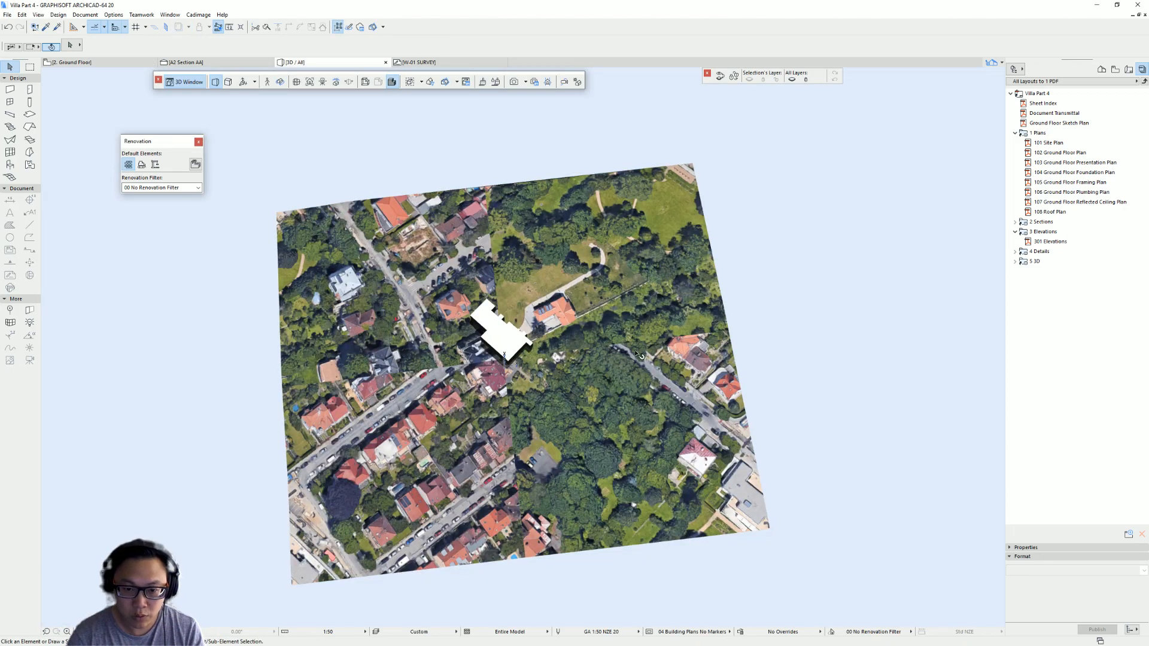
{"action": "middle_click_drag", "start_coordinate": [486, 447], "coordinate": [409, 268], "text": "shift"}
{"action": "middle_click_drag", "start_coordinate": [486, 321], "coordinate": [428, 412], "text": "shift"}
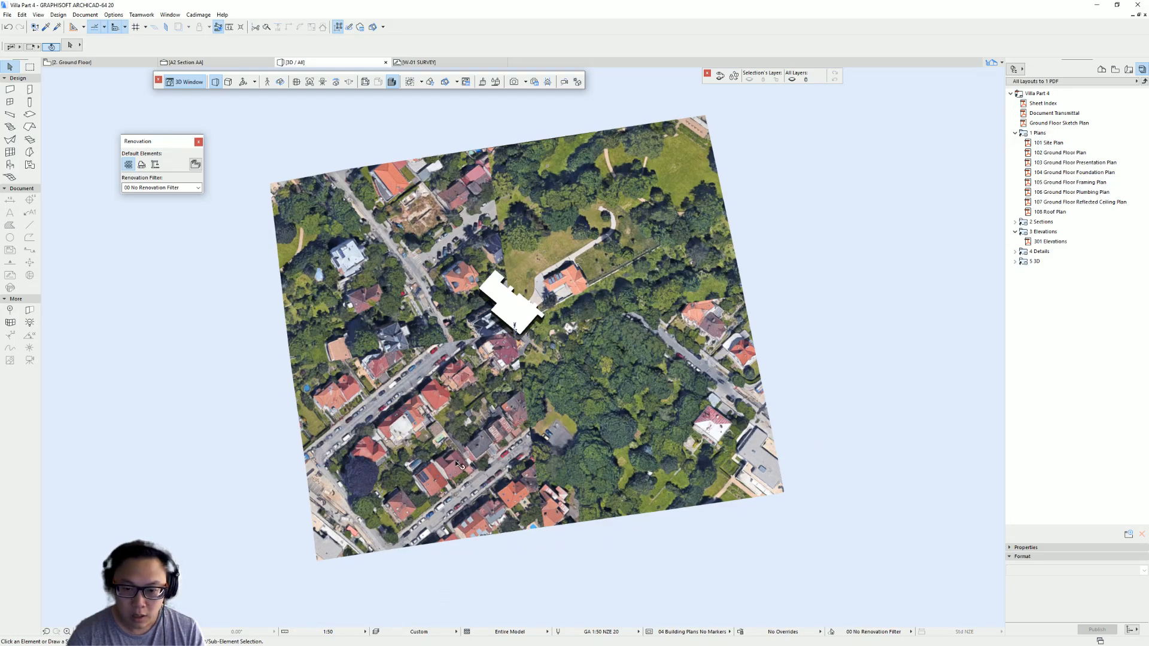
{"action": "middle_click_drag", "start_coordinate": [523, 426], "coordinate": [634, 286], "text": "shift"}
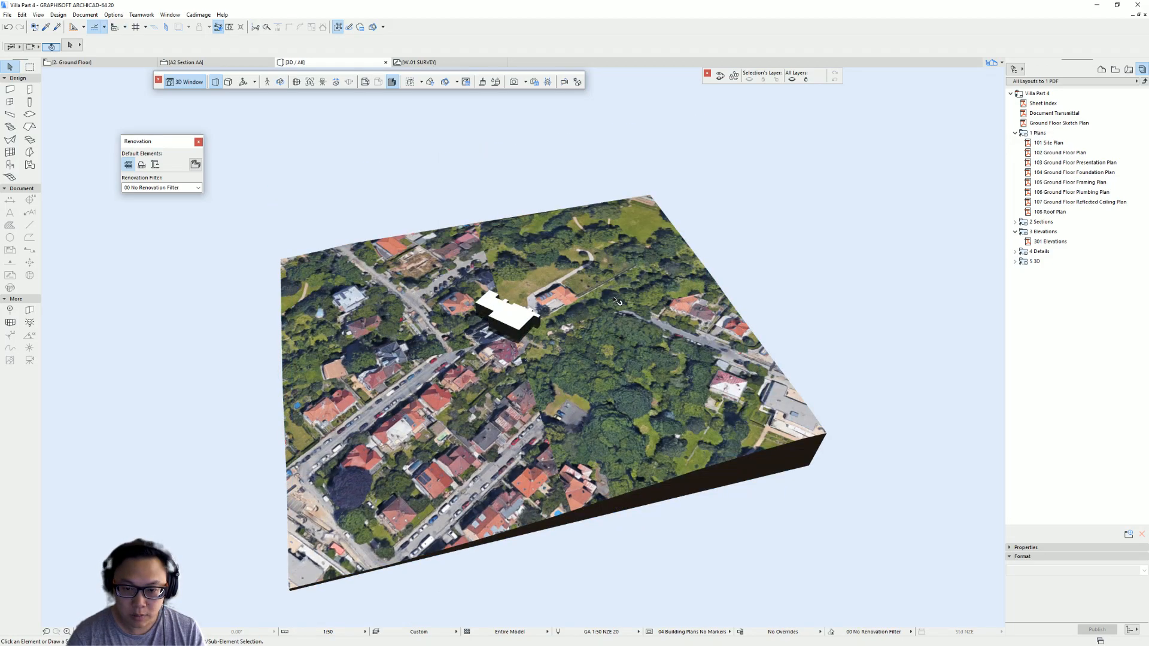
{"action": "middle_click_drag", "start_coordinate": [573, 414], "coordinate": [555, 264], "text": "shift"}
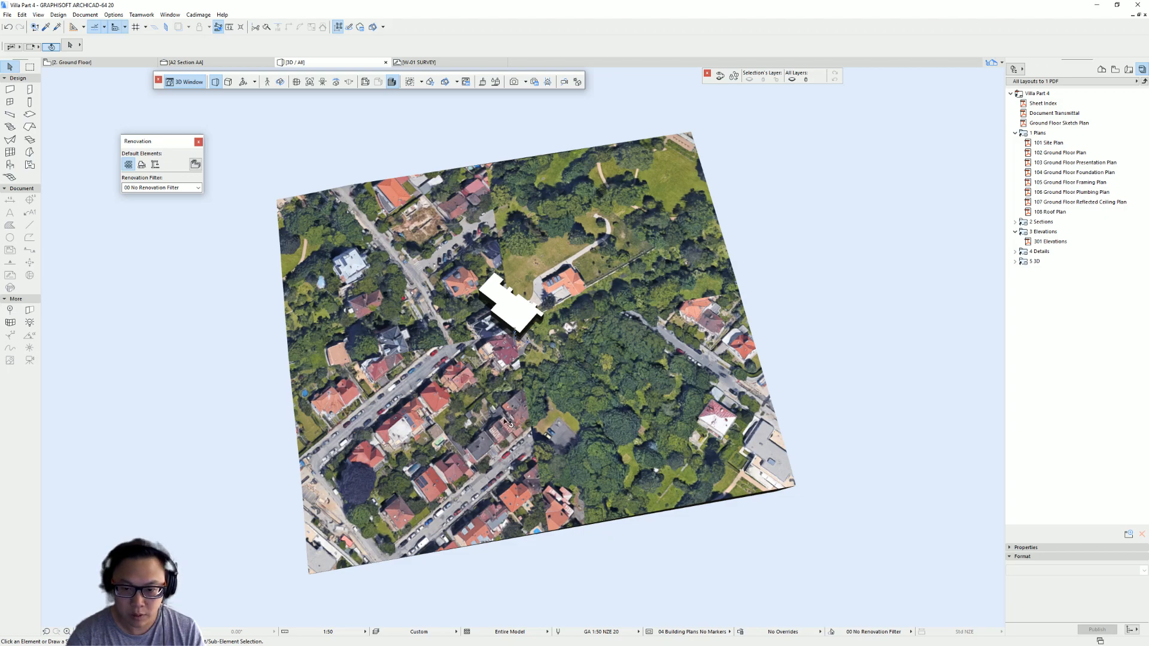
{"action": "middle_click_drag", "start_coordinate": [472, 374], "coordinate": [601, 352], "text": "shift"}
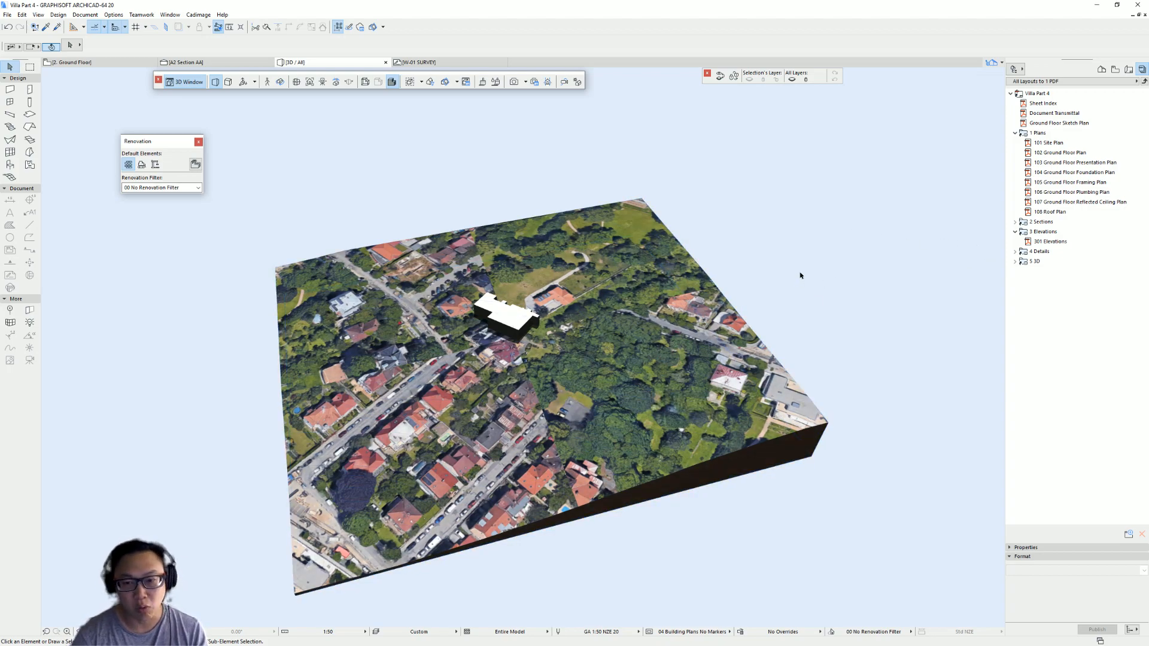
{"action": "middle_click_drag", "start_coordinate": [517, 342], "coordinate": [513, 298]}
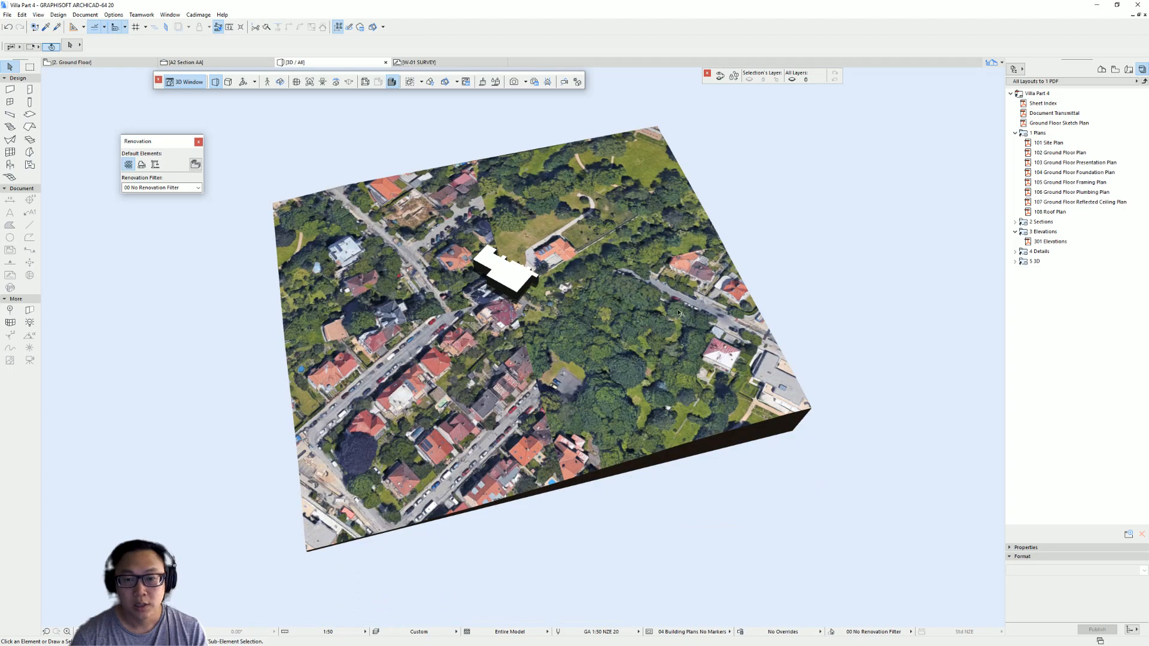
- Select the site mesh and set its 3D texture origin at the mesh's front corner with Align 3D Texture
{"action": "left_click", "coordinate": [618, 196]}
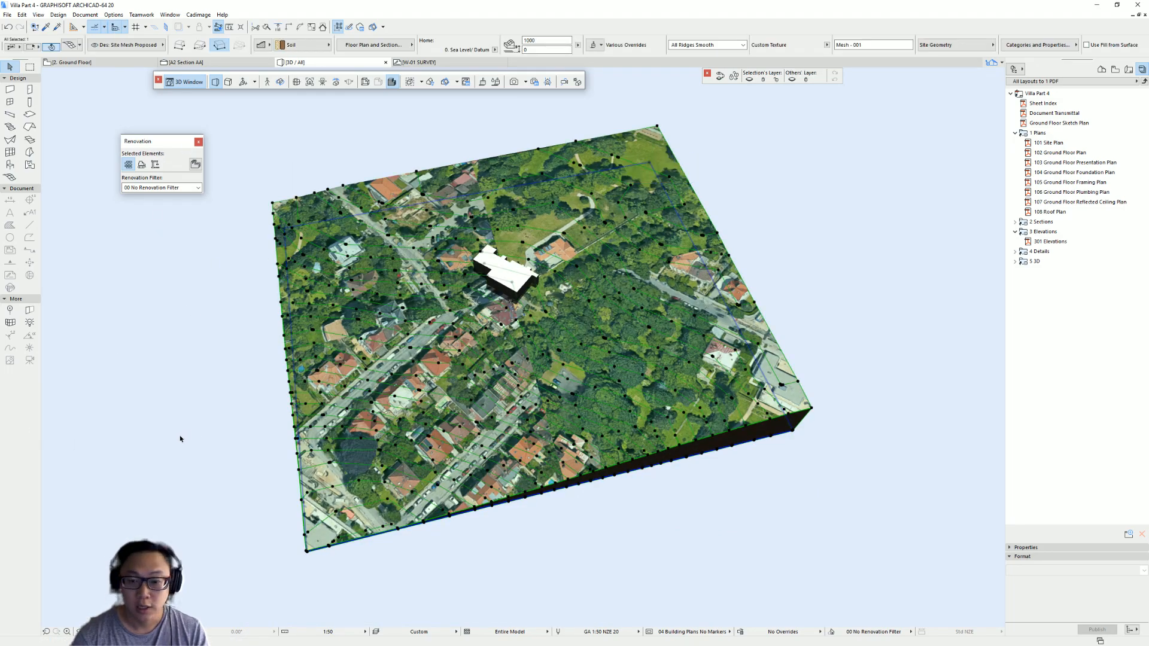
{"action": "middle_click_drag", "start_coordinate": [317, 299], "coordinate": [353, 227], "text": "shift"}
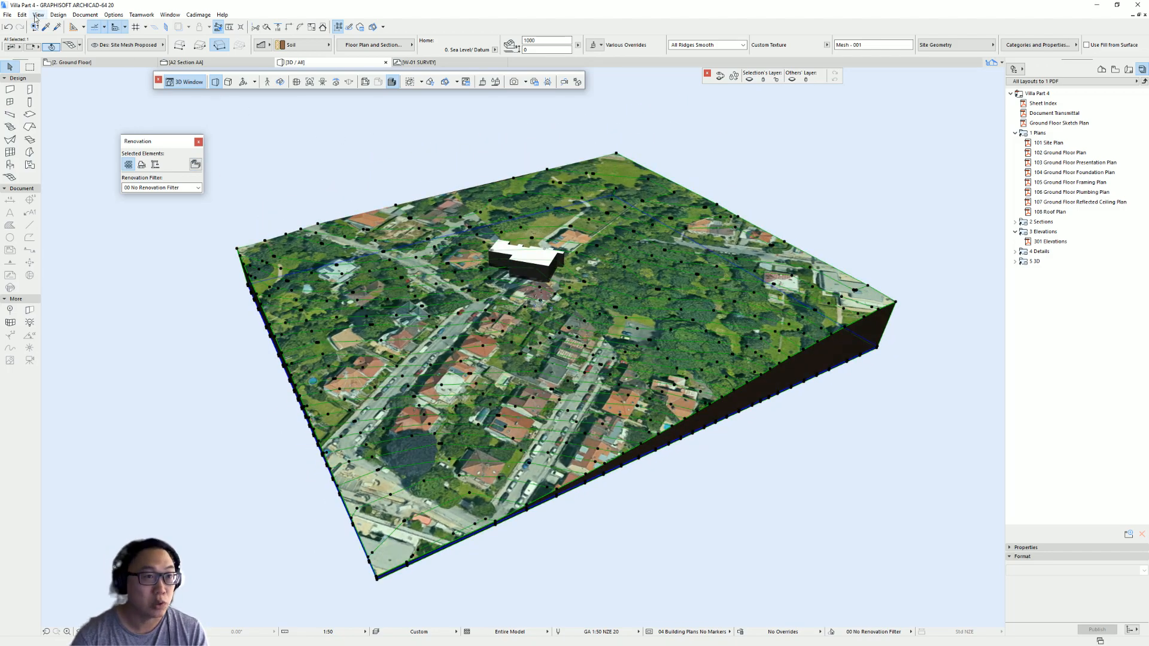
{"action": "left_click", "coordinate": [82, 16]}
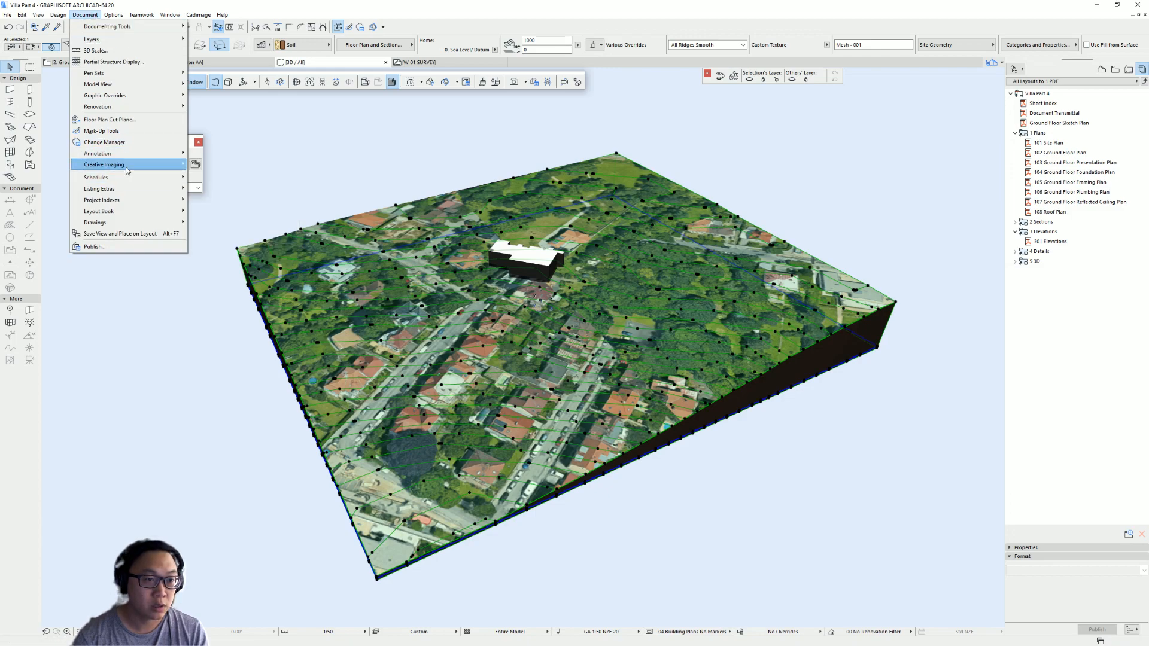
{"action": "mouse_move", "coordinate": [127, 171]}
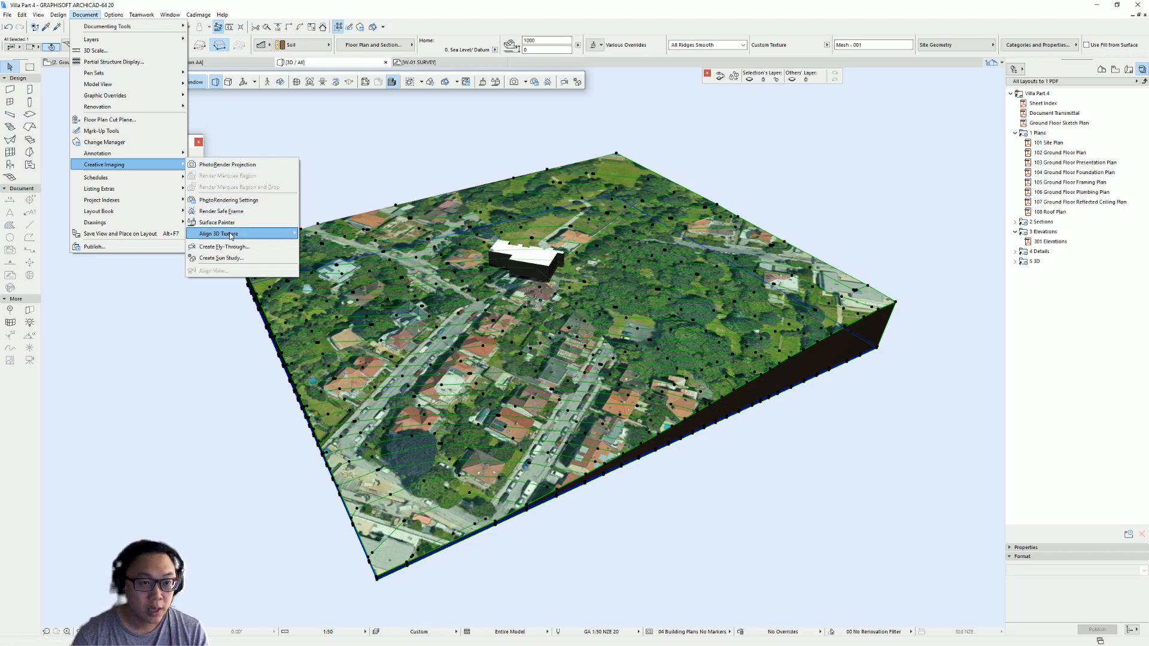
{"action": "mouse_move", "coordinate": [230, 235]}
{"action": "left_click", "coordinate": [318, 234]}
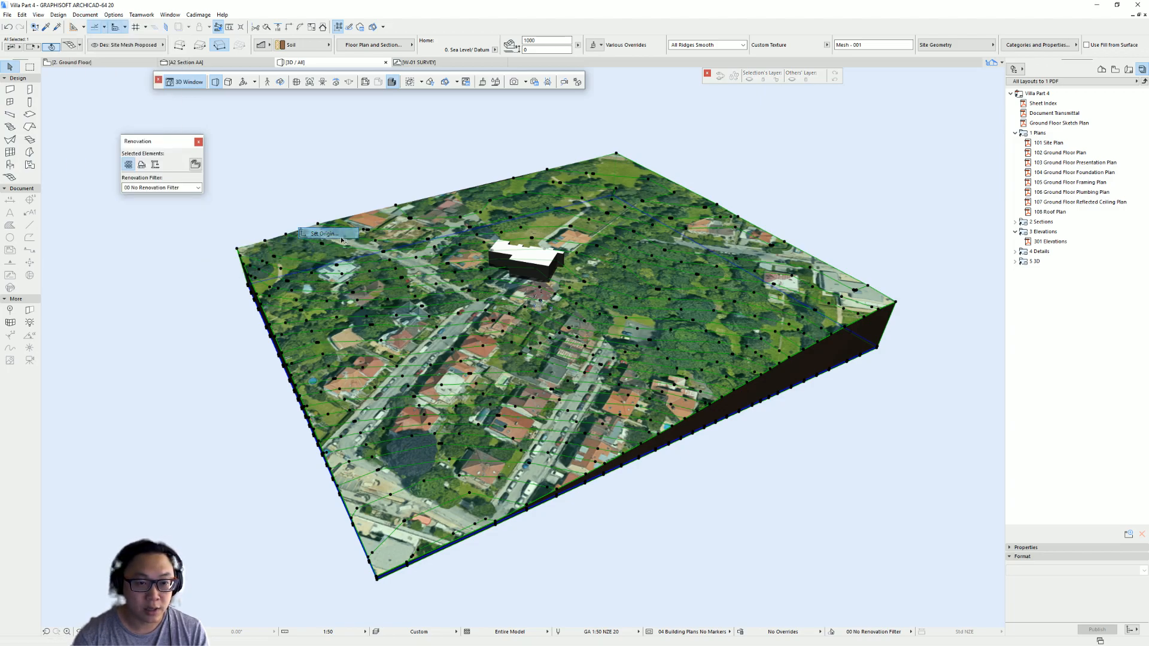
{"action": "scroll", "coordinate": [363, 589], "scroll_direction": "up", "scroll_amount": 3}
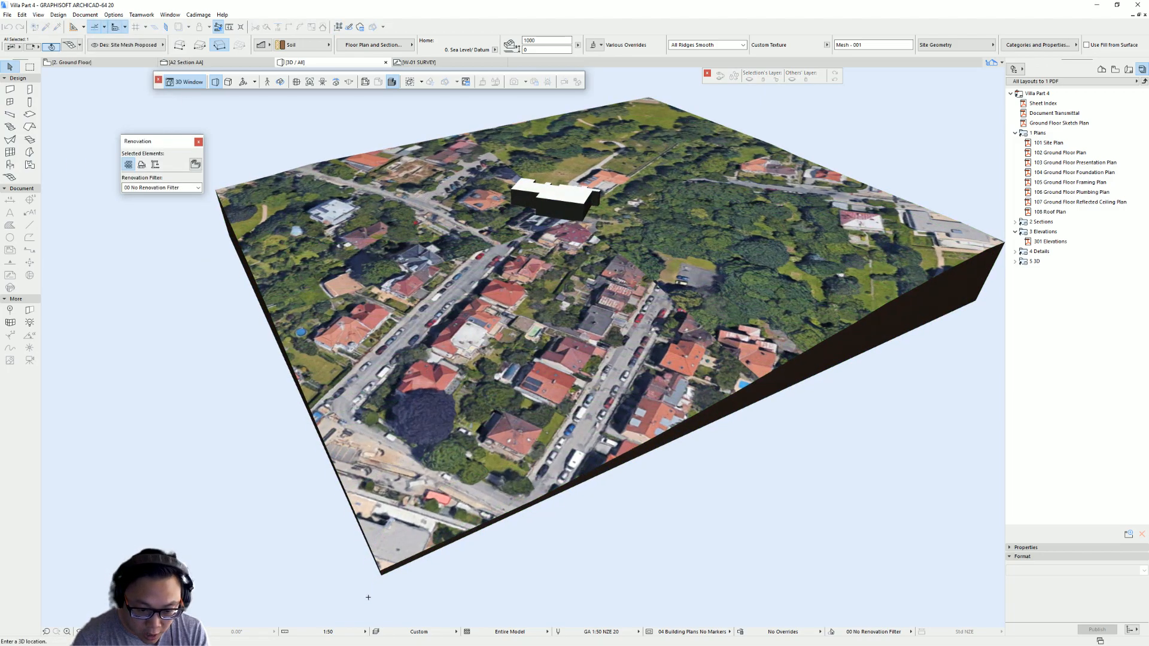
{"action": "left_click", "coordinate": [383, 570]}
{"action": "scroll", "coordinate": [521, 533], "scroll_direction": "down", "scroll_amount": 2}
{"action": "middle_click_drag", "start_coordinate": [520, 533], "coordinate": [392, 589], "text": "shift"}
{"action": "left_click", "coordinate": [859, 320]}
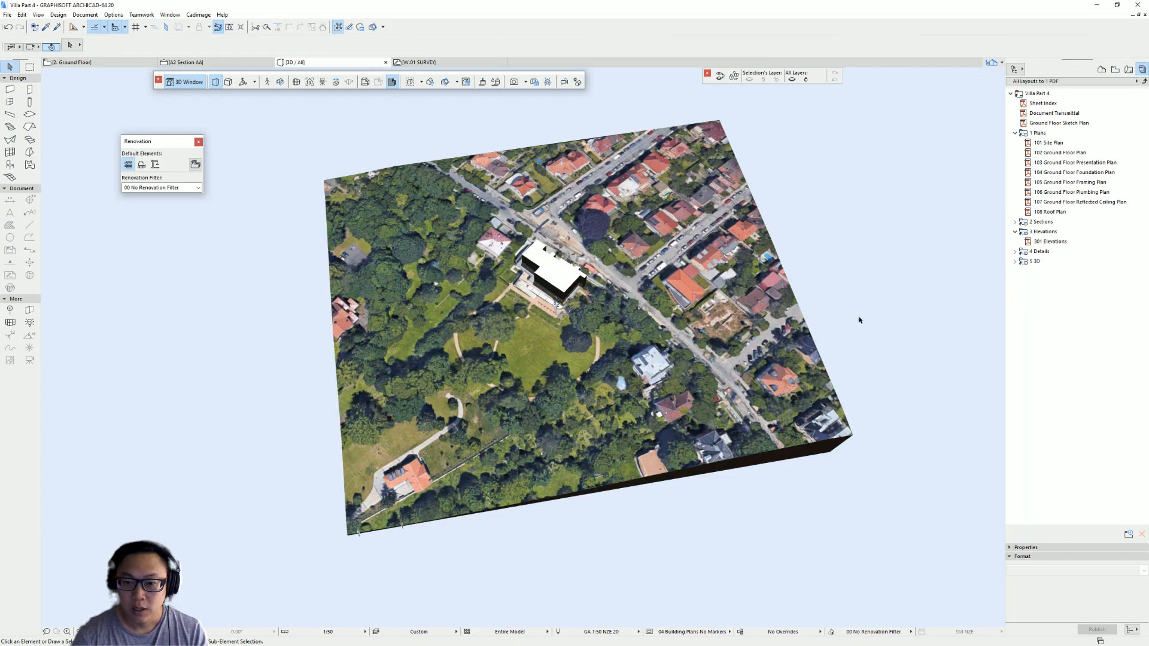
- Examine how the aerial texture now aligns with the building and site in 3D
{"action": "middle_click_drag", "start_coordinate": [813, 296], "coordinate": [493, 456], "text": "shift"}
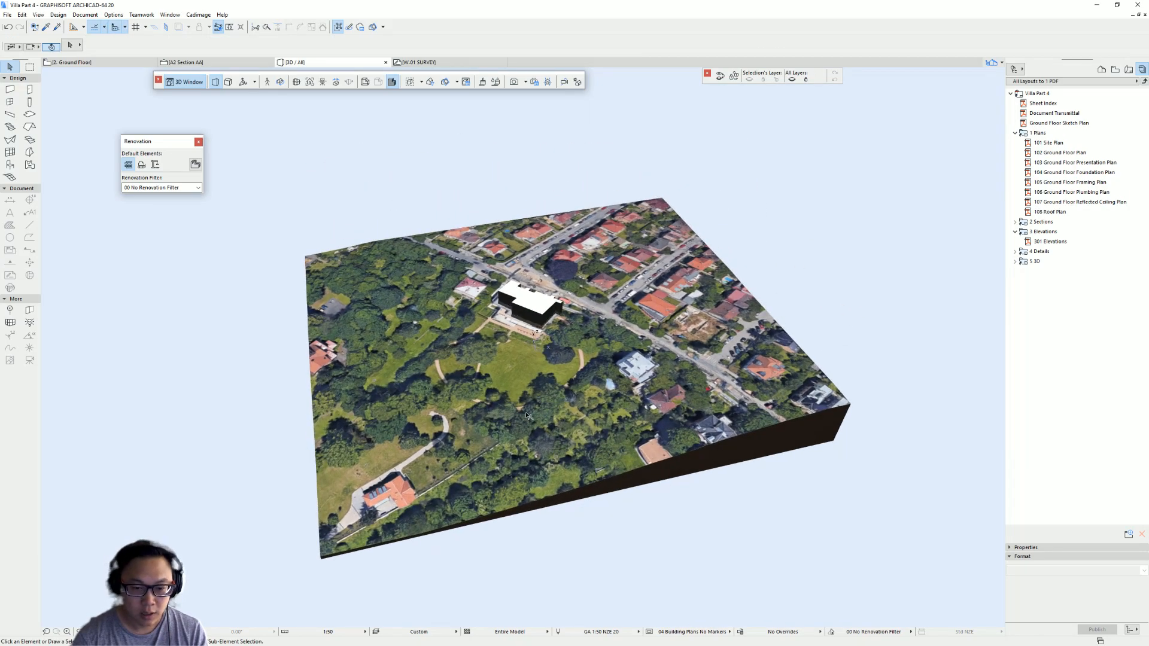
{"action": "middle_click_drag", "start_coordinate": [537, 380], "coordinate": [407, 150], "text": "shift"}
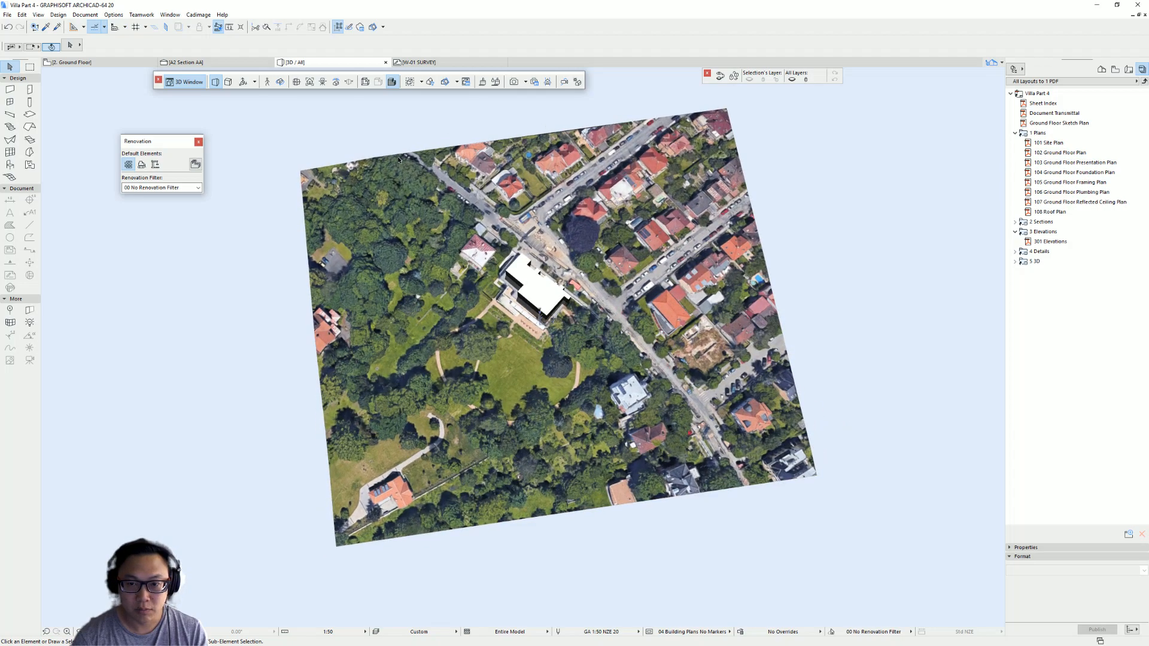
{"action": "middle_click_drag", "start_coordinate": [770, 358], "coordinate": [916, 205], "text": "shift"}
{"action": "scroll", "coordinate": [497, 281], "scroll_direction": "up", "scroll_amount": 10}
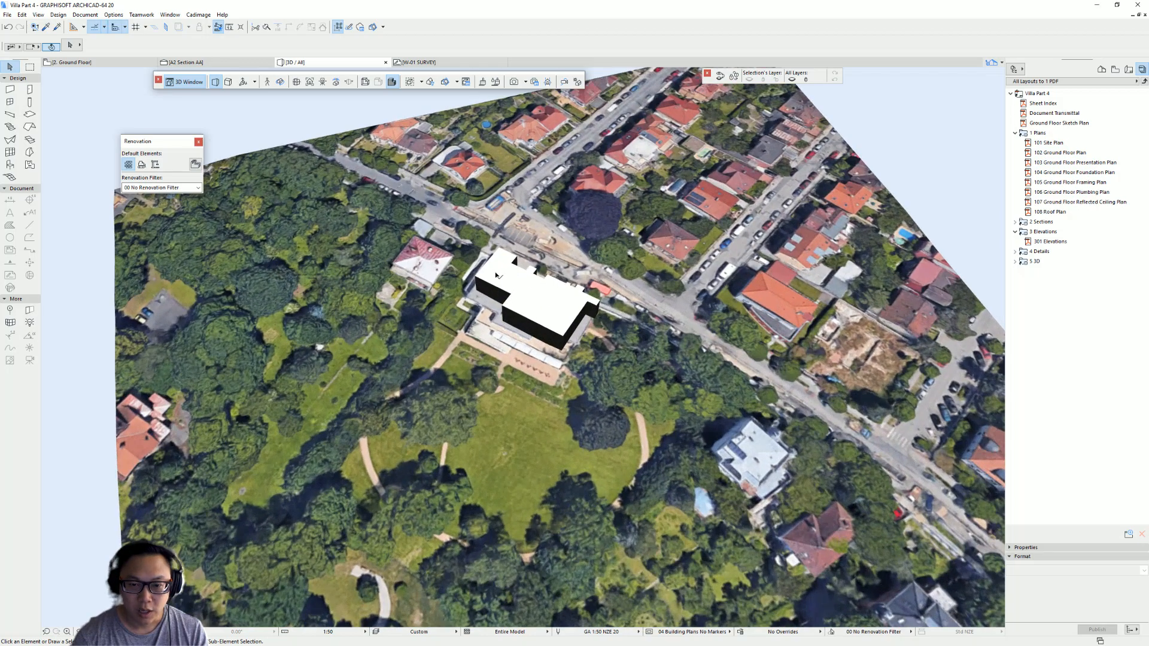
{"action": "mouse_move", "coordinate": [496, 276]}
{"action": "middle_mouse_down", "text": "shift"}
{"action": "mouse_move", "coordinate": [518, 305]}
{"action": "mouse_move", "coordinate": [496, 291]}
{"action": "middle_mouse_up", "text": "shift"}
{"action": "middle_click_drag", "start_coordinate": [561, 342], "coordinate": [457, 394], "text": "shift"}
{"action": "middle_click_drag", "start_coordinate": [555, 342], "coordinate": [528, 384], "text": "shift"}
{"action": "middle_click_drag", "start_coordinate": [412, 273], "coordinate": [669, 267], "text": "shift"}
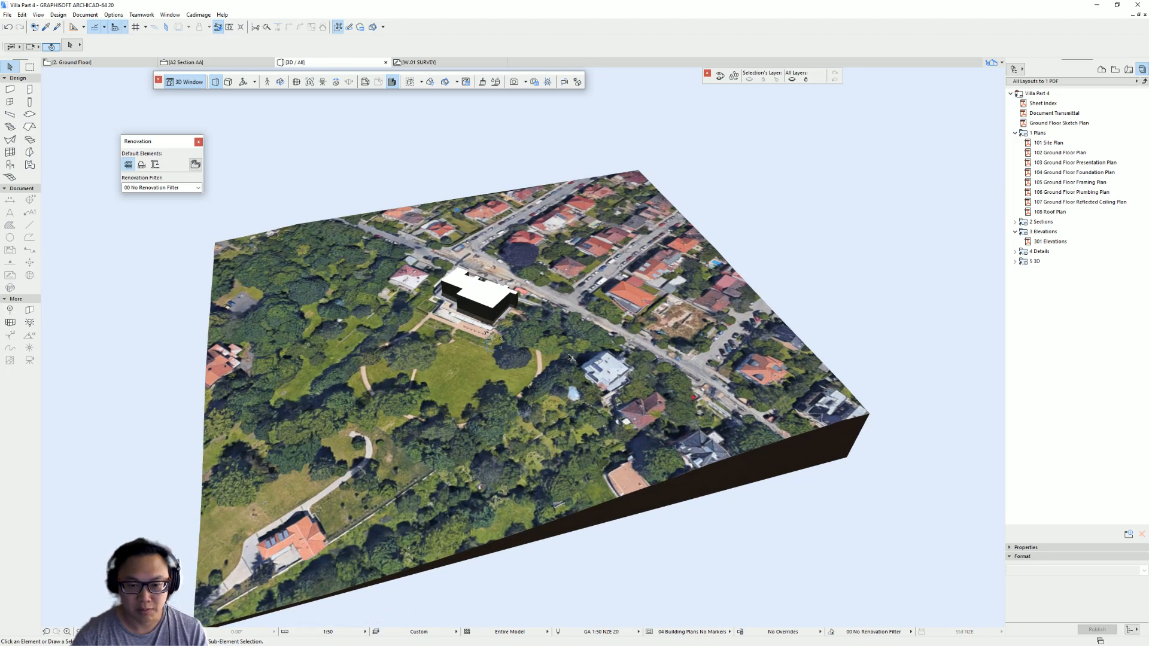
{"action": "middle_click_drag", "start_coordinate": [649, 339], "coordinate": [446, 444], "text": "shift"}
{"action": "scroll", "coordinate": [556, 374], "scroll_direction": "down", "scroll_amount": 3}
- Open the Ground Floor plan and move the reference drawings image further away from the site mesh
{"action": "left_click", "coordinate": [1114, 69]}
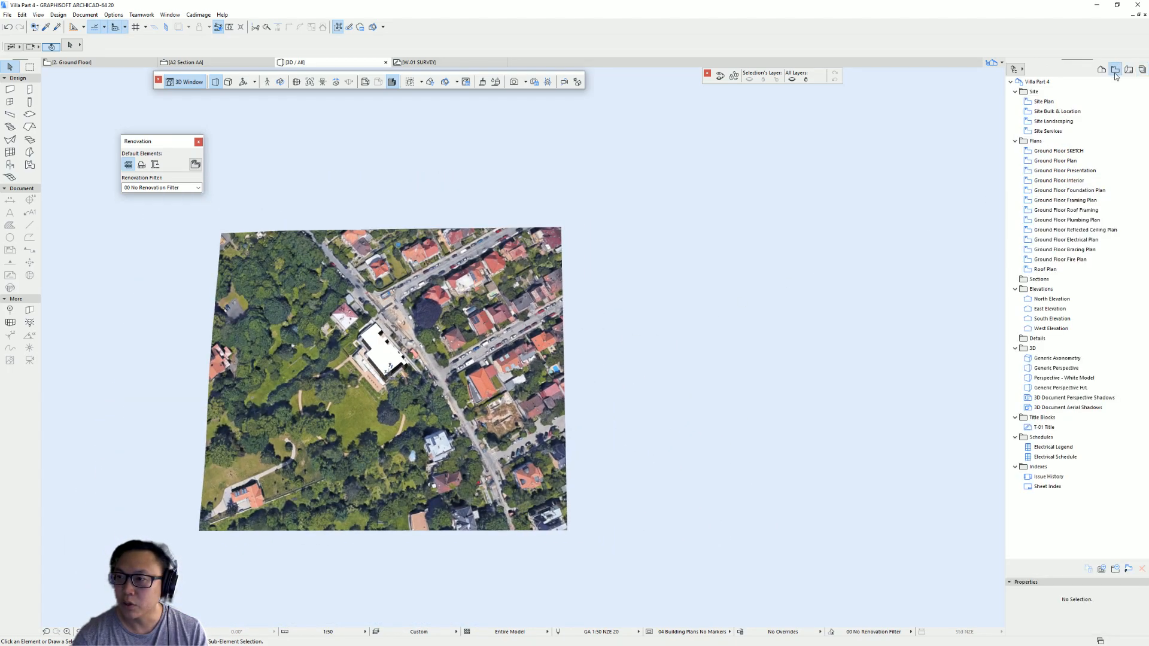
{"action": "left_click", "coordinate": [1101, 69]}
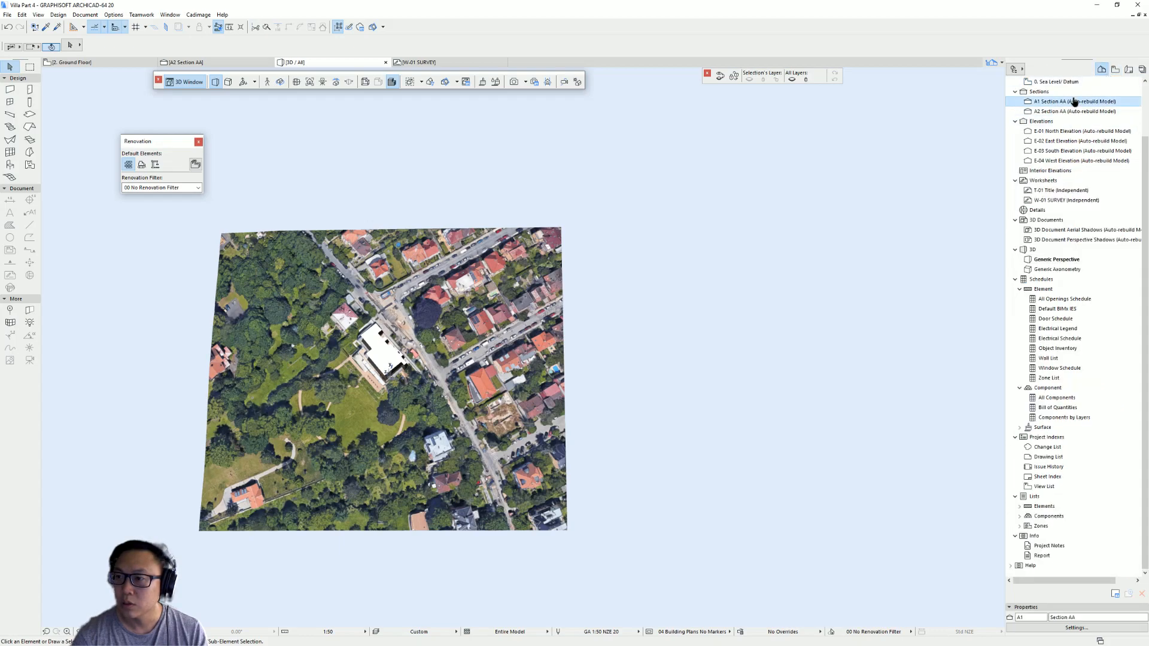
{"action": "scroll", "coordinate": [1074, 102], "scroll_direction": "up", "scroll_amount": 2}
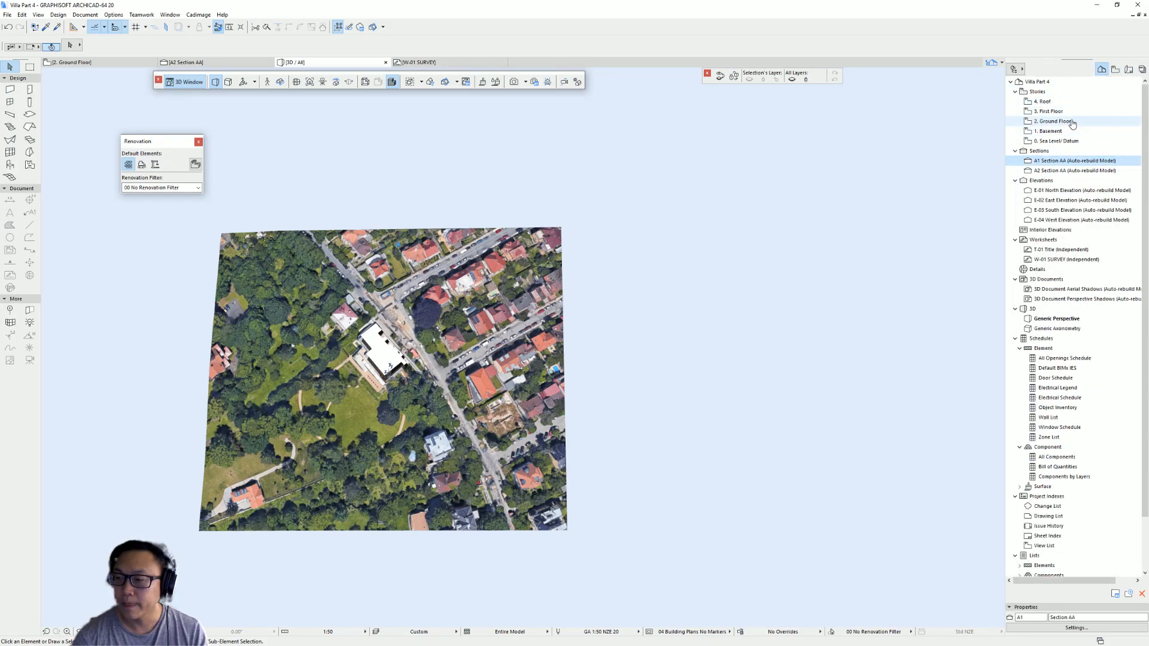
{"action": "double_click", "coordinate": [1072, 121]}
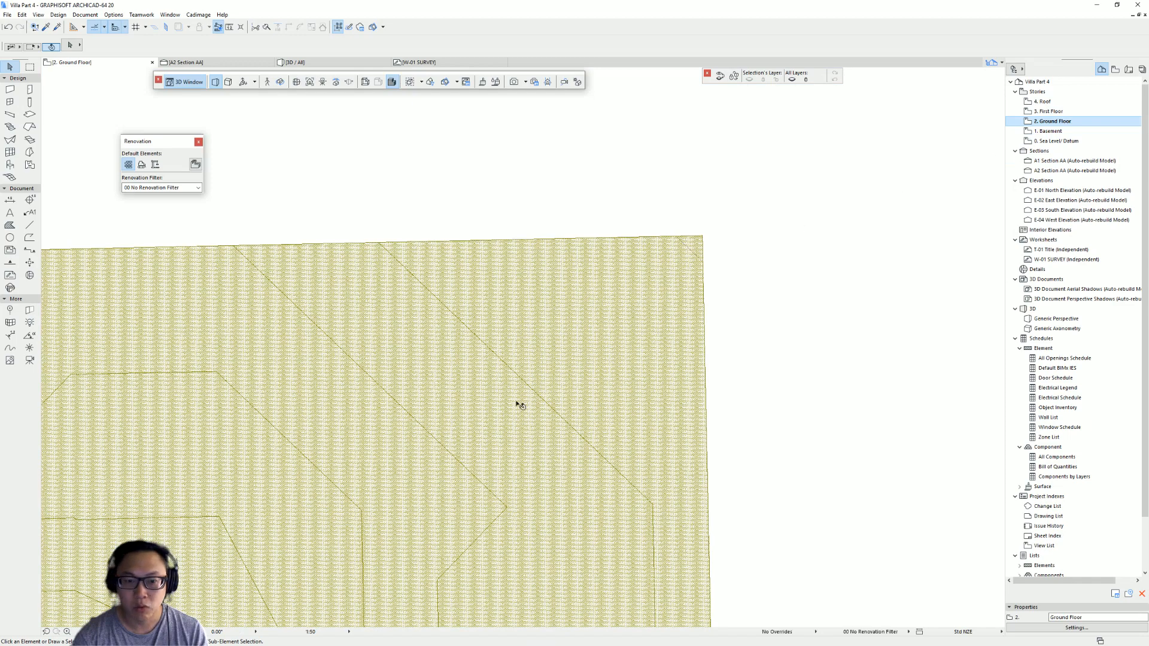
{"action": "scroll", "coordinate": [519, 404], "scroll_direction": "down", "scroll_amount": 5}
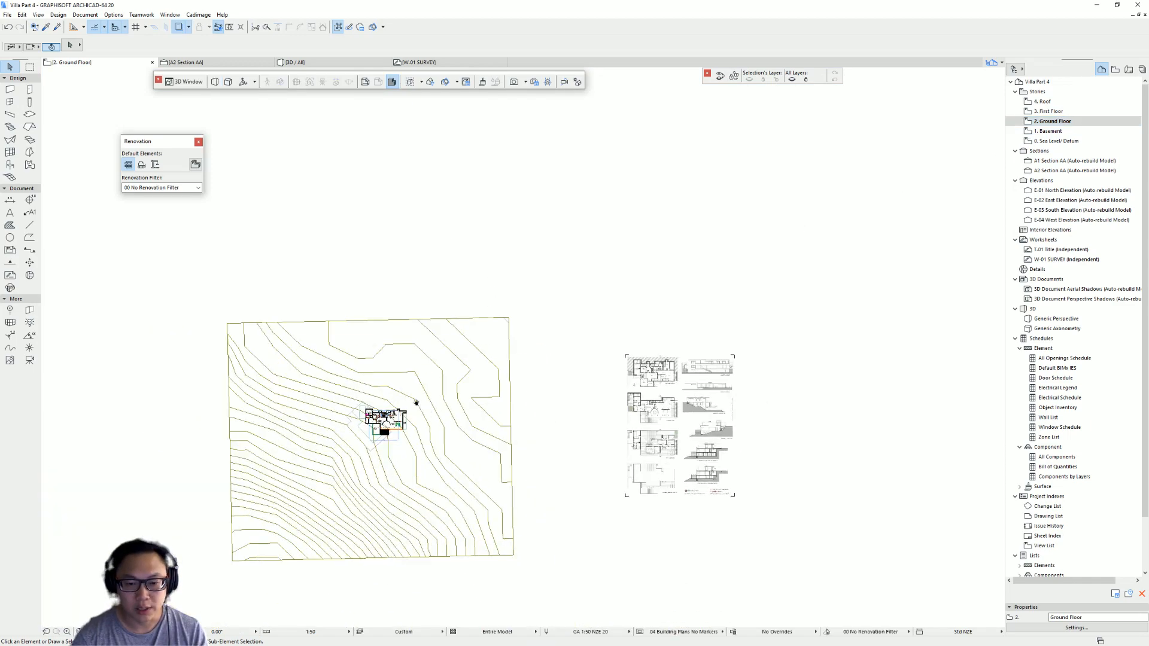
{"action": "middle_click_drag", "start_coordinate": [428, 412], "coordinate": [321, 315]}
{"action": "left_click", "coordinate": [590, 321]}
{"action": "left_click_drag", "start_coordinate": [590, 322], "coordinate": [868, 288]}
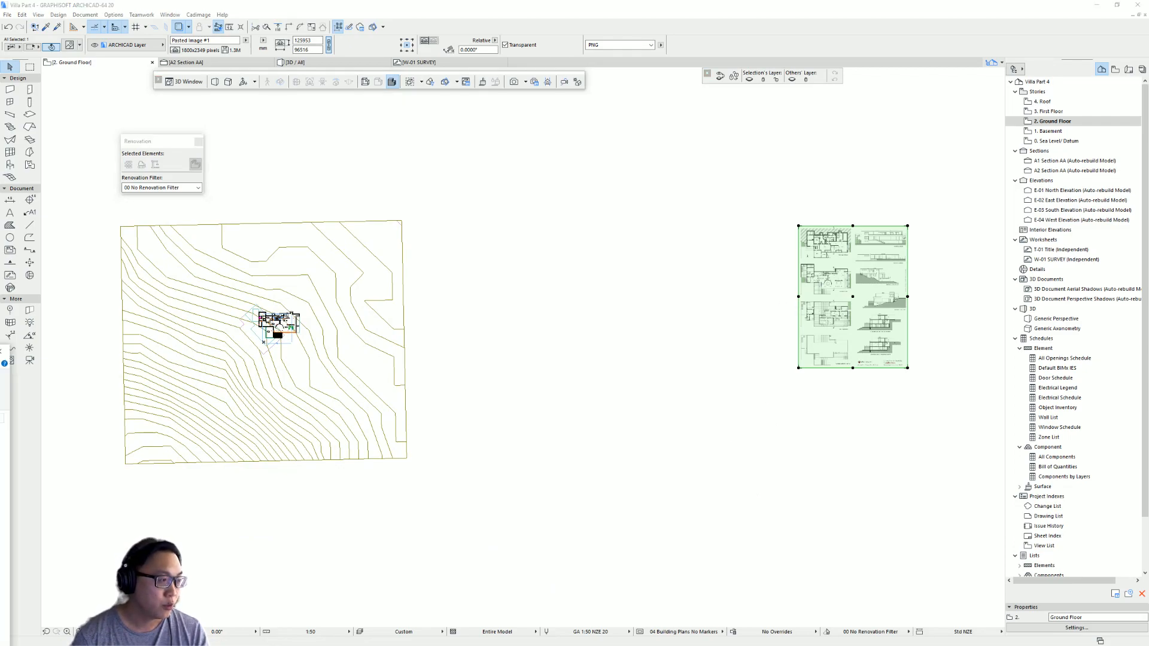
- Drop the aerial image into the plan and move it to the site mesh's top-left corner
{"action": "left_click_drag", "start_coordinate": [1, 419], "coordinate": [556, 345]}
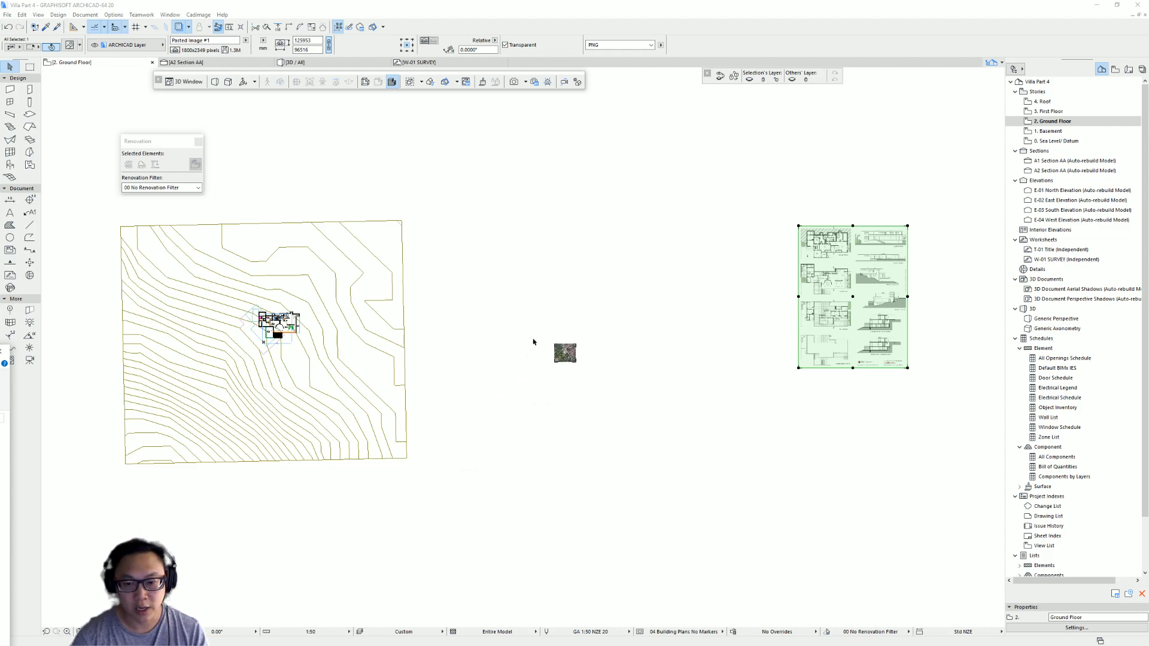
{"action": "left_click", "coordinate": [565, 352]}
{"action": "left_click_drag", "start_coordinate": [565, 352], "coordinate": [131, 235]}
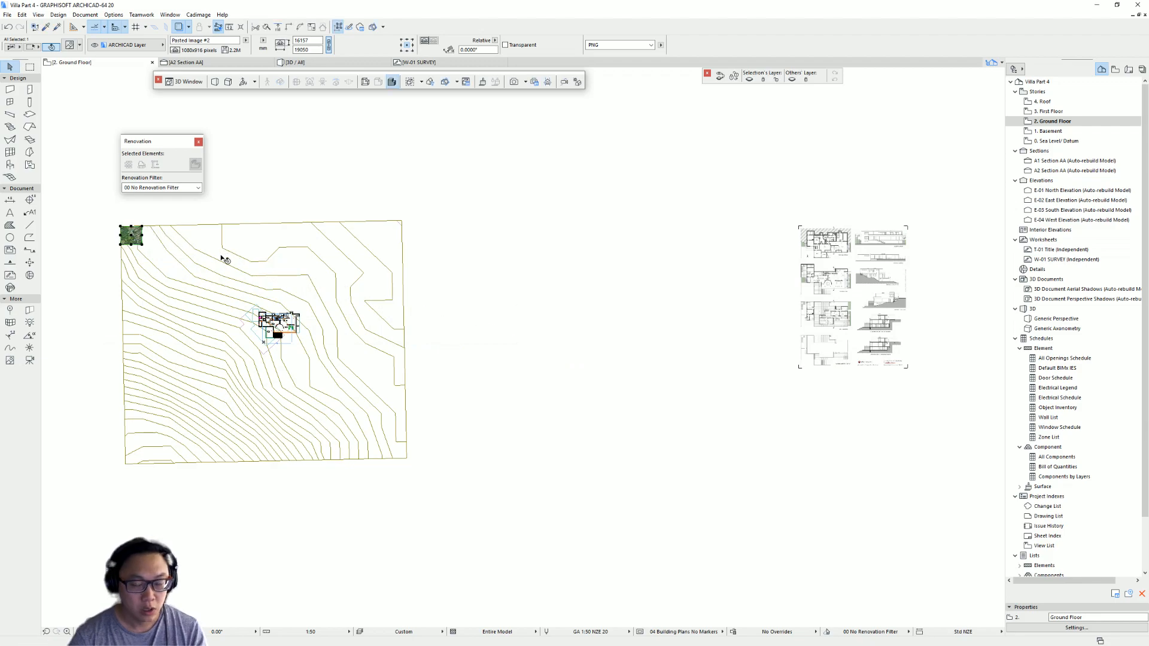
- Resize the aerial image graphically so its width matches the site mesh's top edge
{"action": "key", "text": "ctrl+k"}
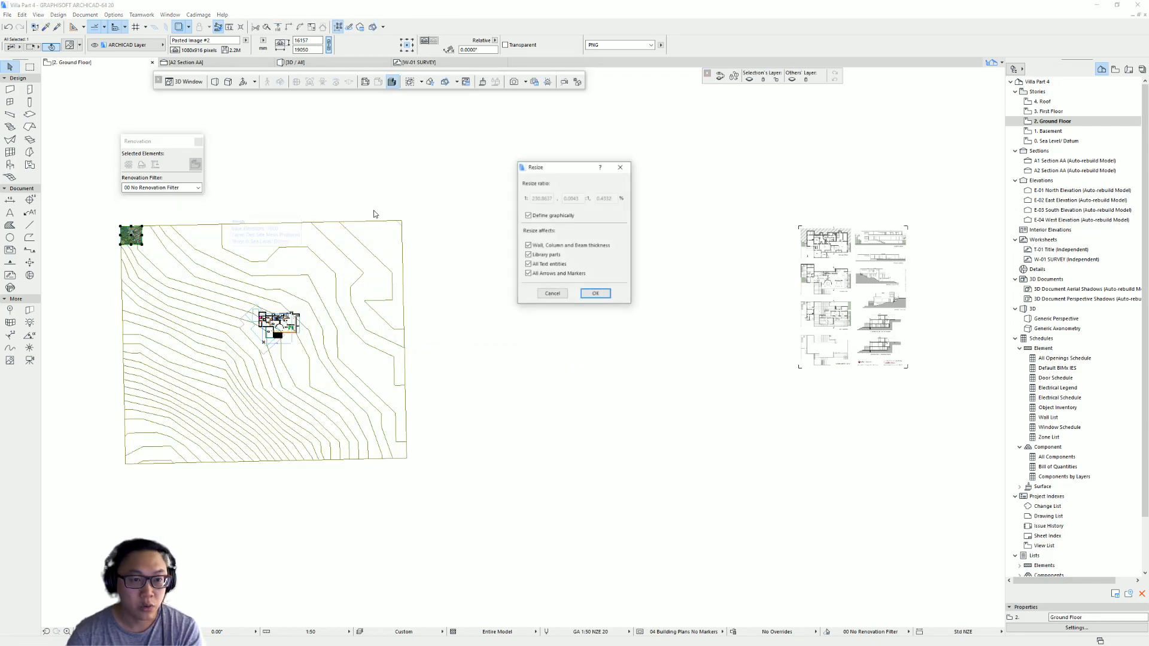
{"action": "left_click", "coordinate": [596, 294]}
{"action": "left_click", "coordinate": [120, 226]}
{"action": "left_click", "coordinate": [398, 223]}
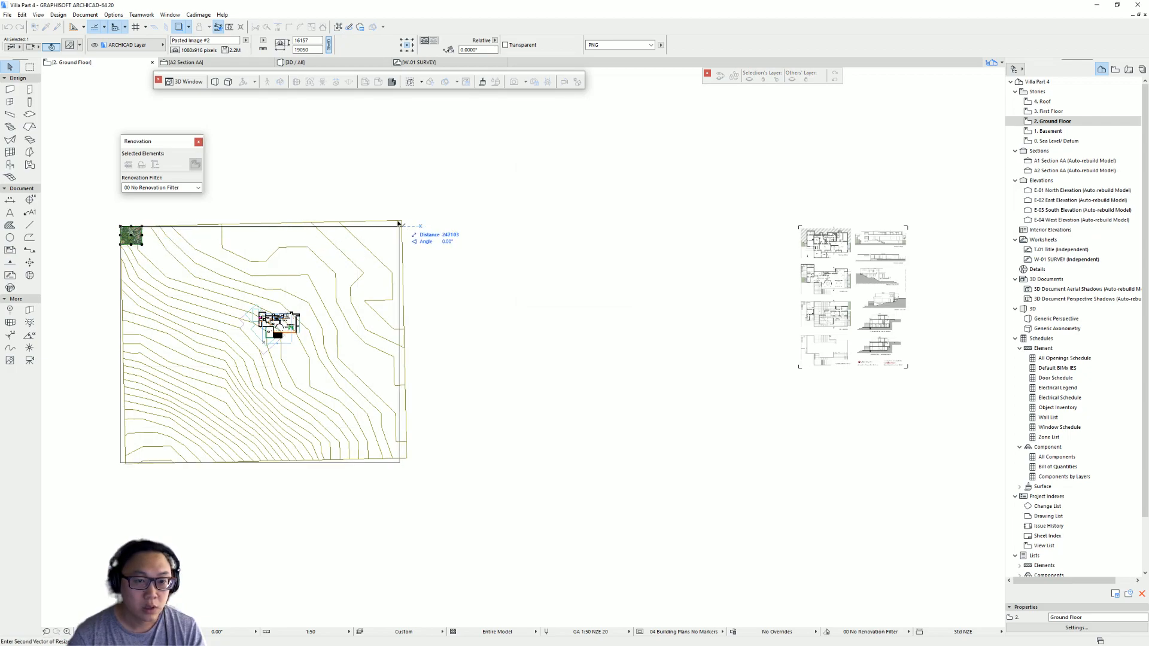
{"action": "left_click", "coordinate": [401, 223]}
{"action": "scroll", "coordinate": [131, 220], "scroll_direction": "up", "scroll_amount": 2}
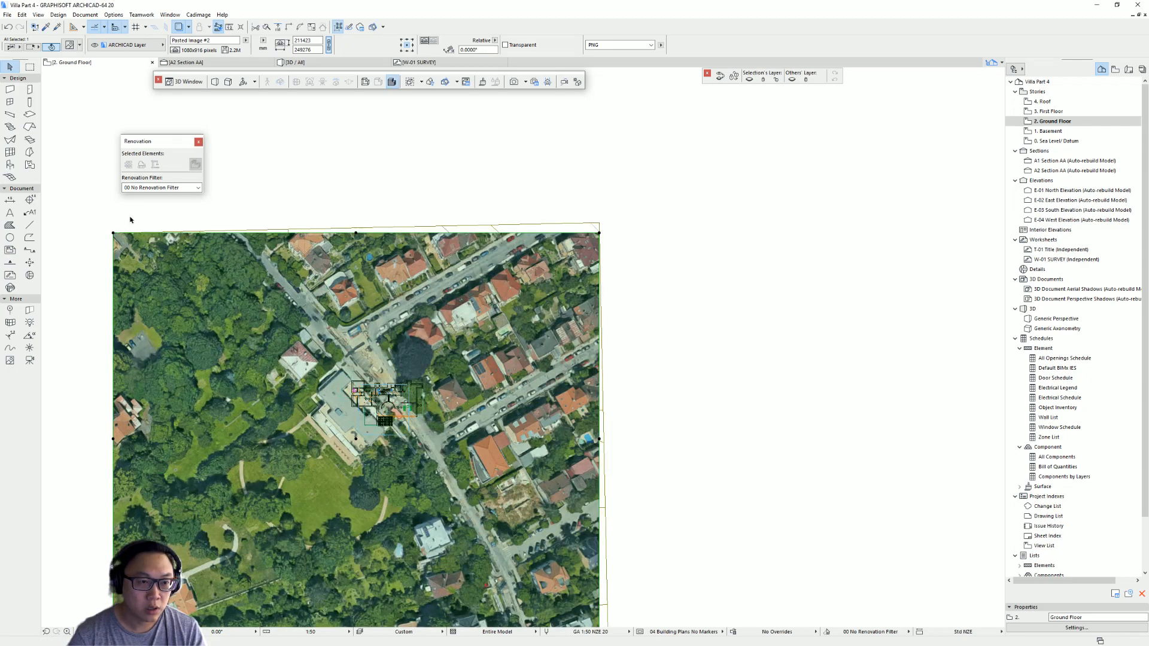
- Rotate the aerial image about its top-left corner so its top edge lines up with the site mesh's top edge
{"action": "left_click", "coordinate": [113, 233]}
{"action": "left_click", "coordinate": [166, 276]}
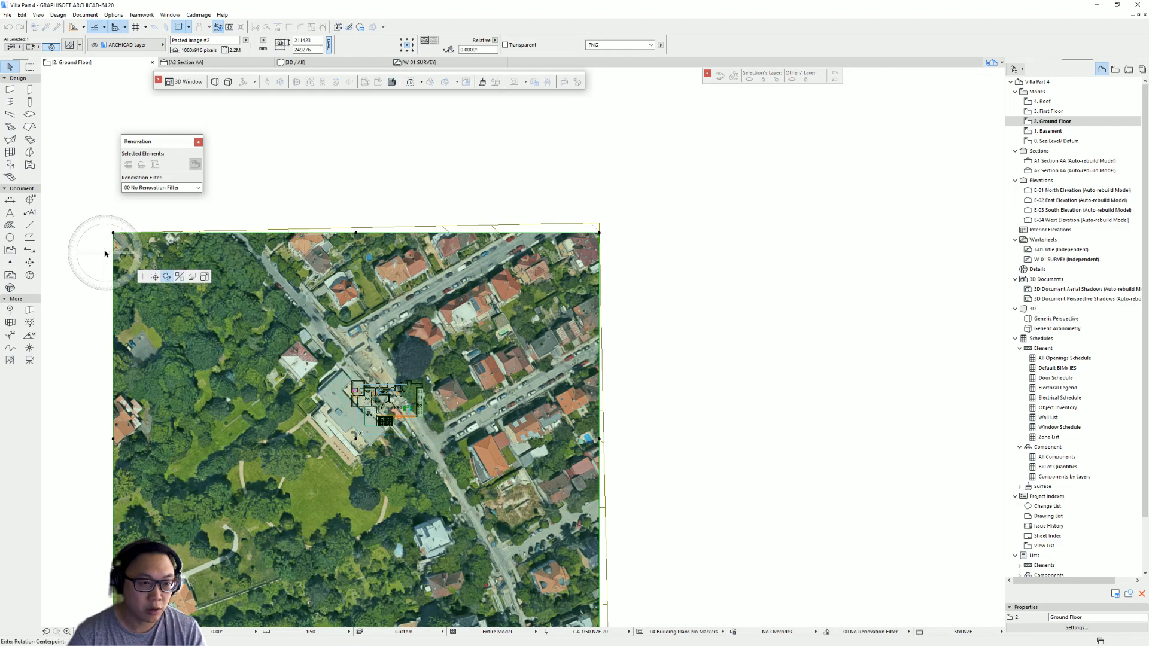
{"action": "left_click", "coordinate": [114, 232]}
{"action": "left_click", "coordinate": [602, 231]}
{"action": "left_click", "coordinate": [605, 223]}
{"action": "scroll", "coordinate": [606, 233], "scroll_direction": "up", "scroll_amount": 6}
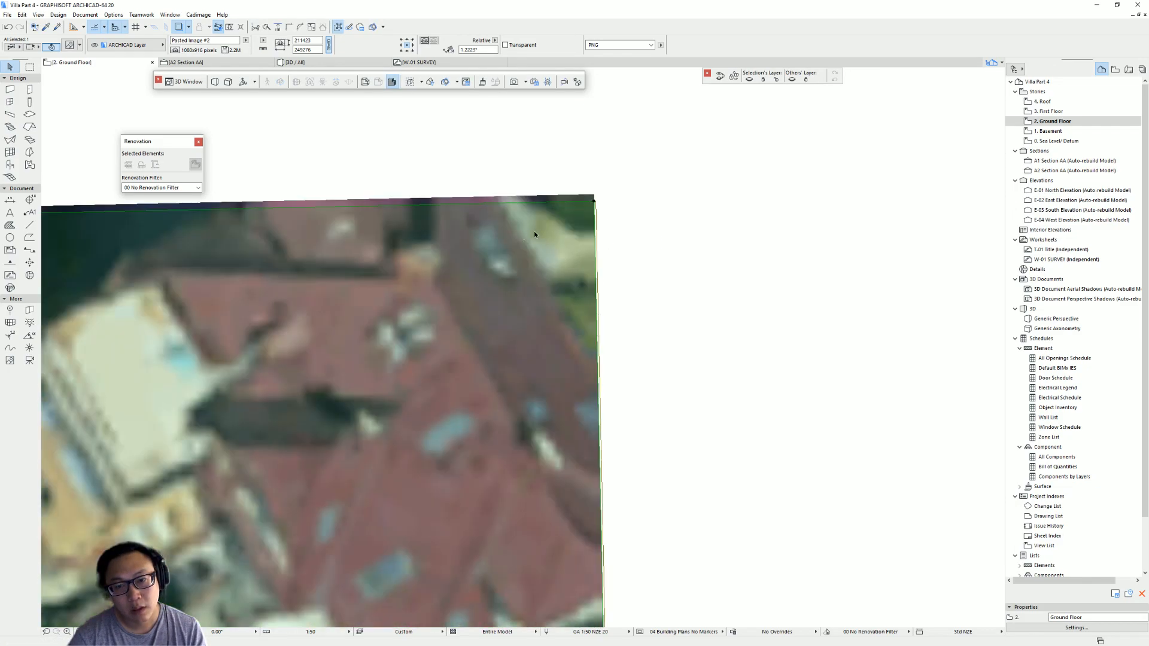
- Rotate the aerial image again about its top-left corner to refine its alignment with the site mesh
{"action": "left_click", "coordinate": [595, 199]}
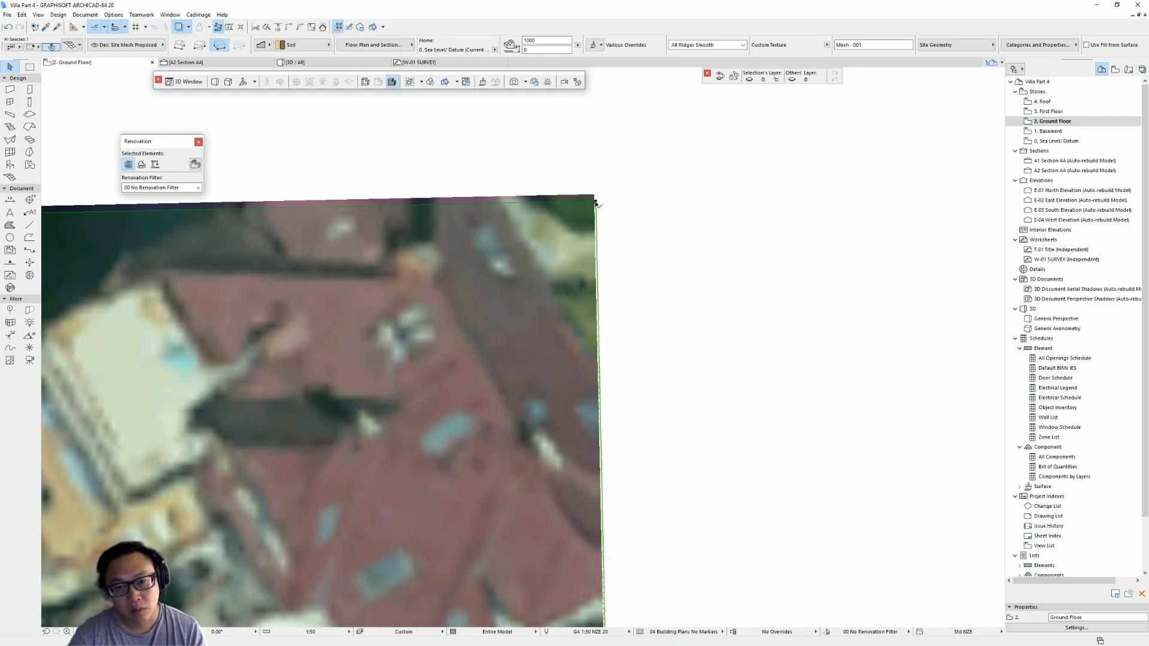
{"action": "left_click", "coordinate": [596, 195]}
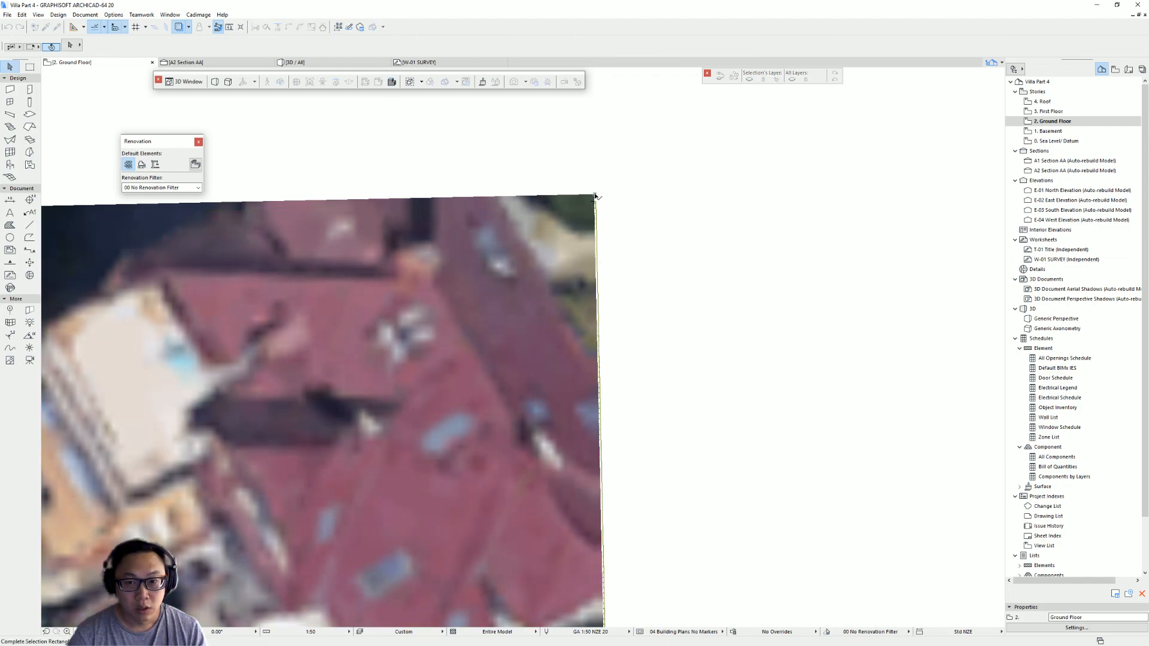
{"action": "scroll", "coordinate": [595, 195], "scroll_direction": "down", "scroll_amount": 8}
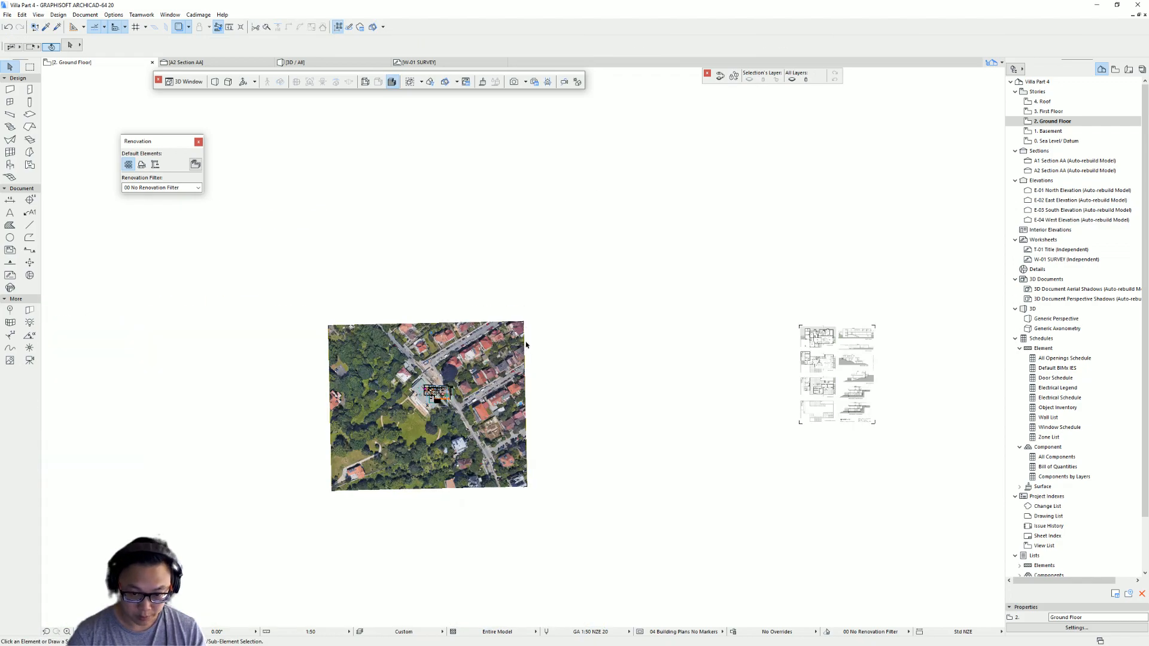
{"action": "left_click", "coordinate": [526, 343]}
{"action": "key", "text": "ctrl+e"}
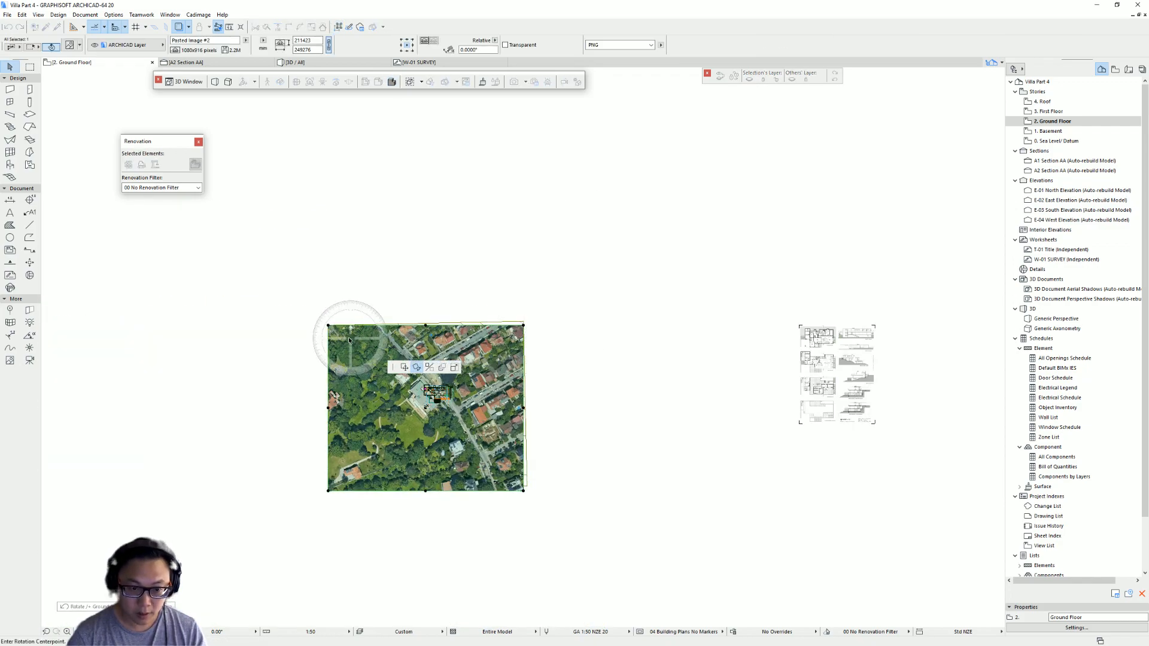
{"action": "left_click", "coordinate": [328, 325]}
{"action": "scroll", "coordinate": [571, 319], "scroll_direction": "up", "scroll_amount": 5}
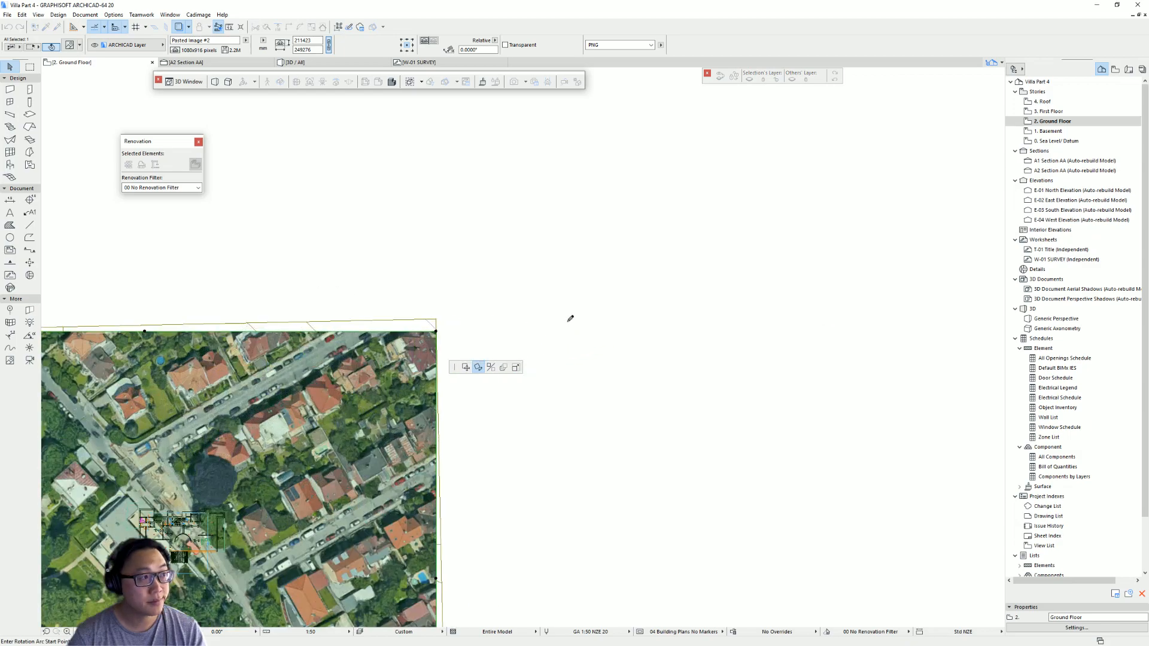
{"action": "scroll", "coordinate": [440, 340], "scroll_direction": "up", "scroll_amount": 6}
{"action": "left_click", "coordinate": [446, 244]}
{"action": "left_click", "coordinate": [445, 178]}
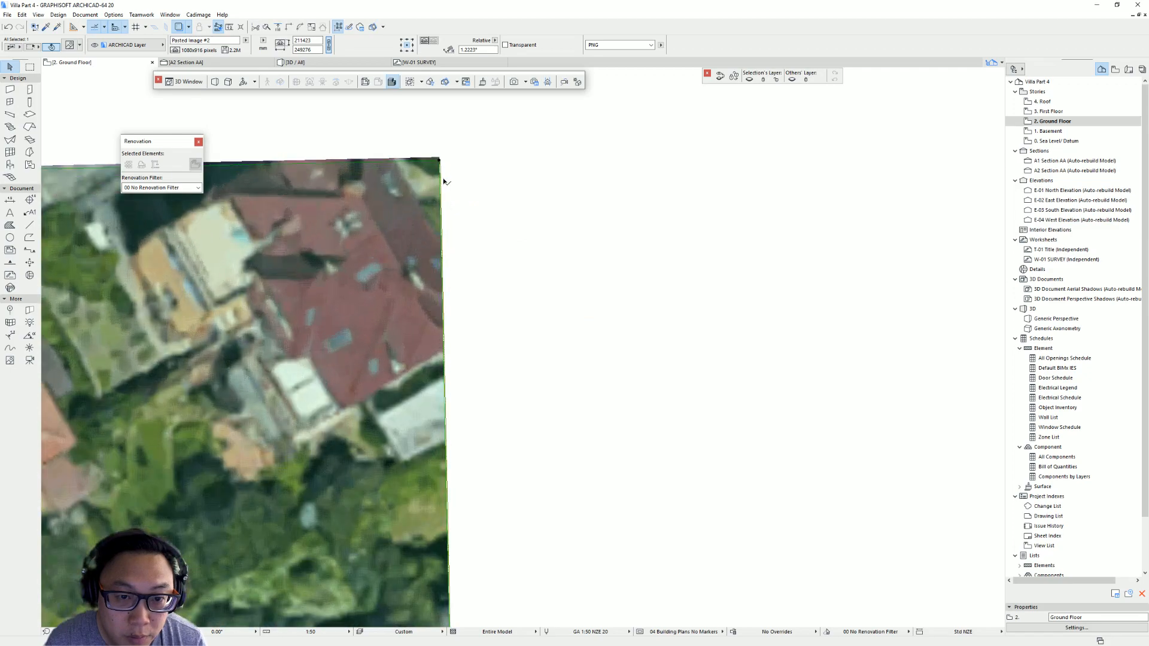
{"action": "scroll", "coordinate": [446, 181], "scroll_direction": "up", "scroll_amount": 4}
{"action": "scroll", "coordinate": [449, 119], "scroll_direction": "down", "scroll_amount": 10}
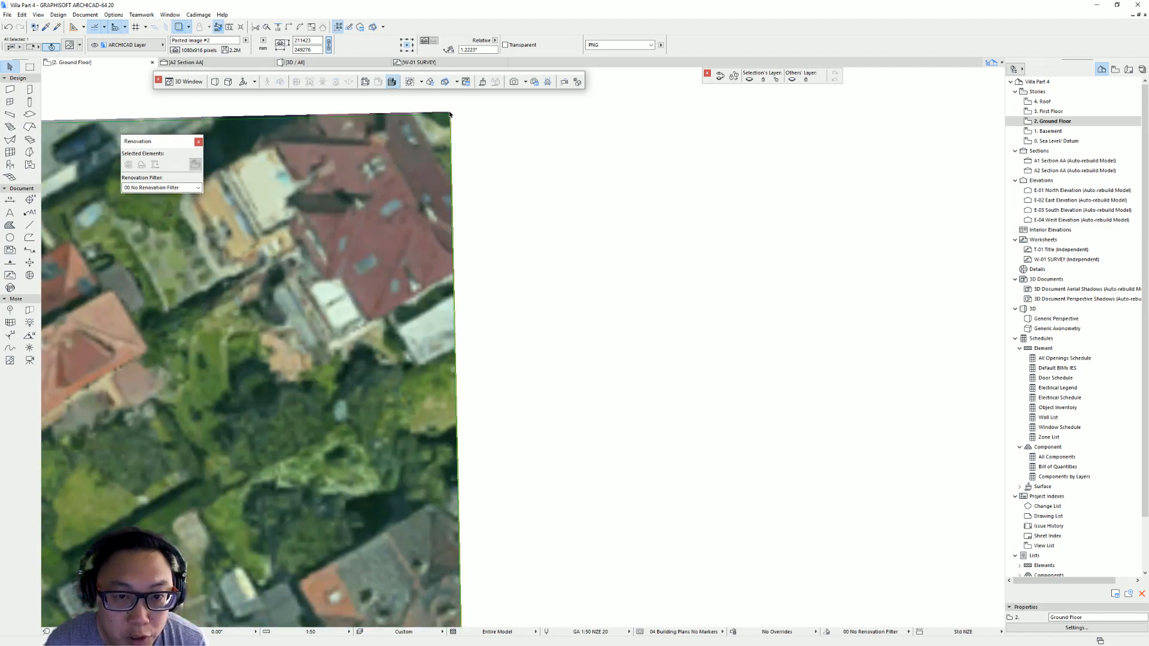
- Resize the aerial image graphically from its top-left corner to match the site mesh edge
{"action": "key", "text": "ctrl+k"}
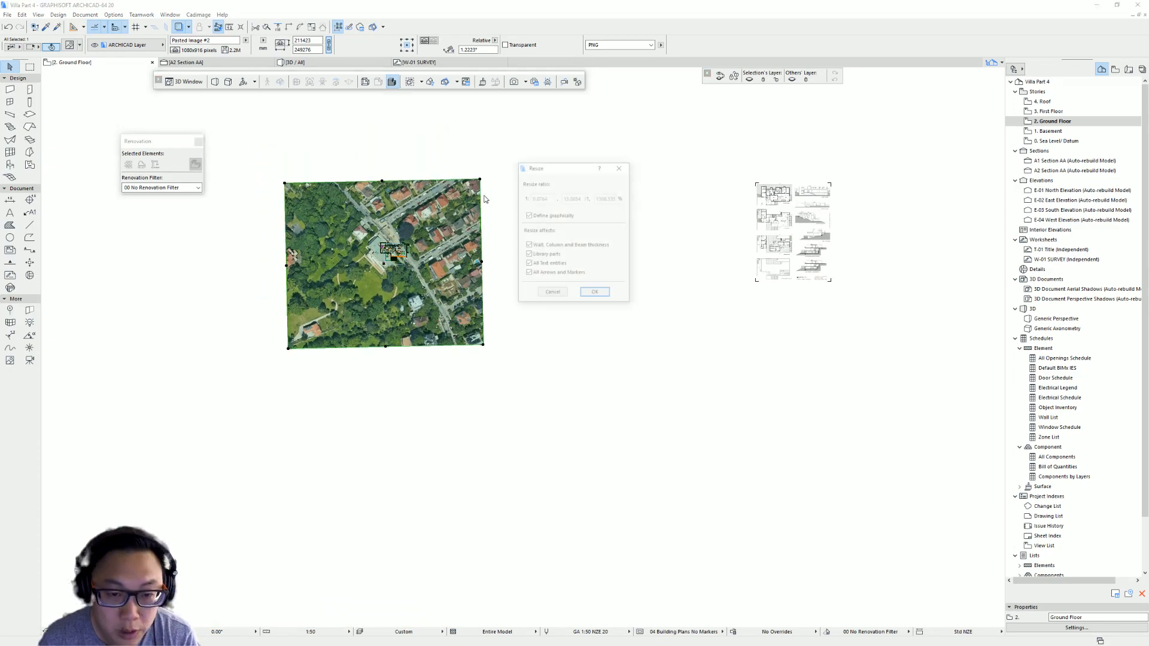
{"action": "left_click", "coordinate": [597, 298]}
{"action": "left_click", "coordinate": [284, 184]}
{"action": "scroll", "coordinate": [470, 245], "scroll_direction": "up", "scroll_amount": 5}
{"action": "left_click", "coordinate": [473, 255]}
{"action": "left_click", "coordinate": [477, 255]}
{"action": "scroll", "coordinate": [510, 258], "scroll_direction": "down", "scroll_amount": 3}
{"action": "scroll", "coordinate": [510, 259], "scroll_direction": "down", "scroll_amount": 3}
- Move the aerial image off the site mesh to one side
{"action": "left_click", "coordinate": [517, 204]}
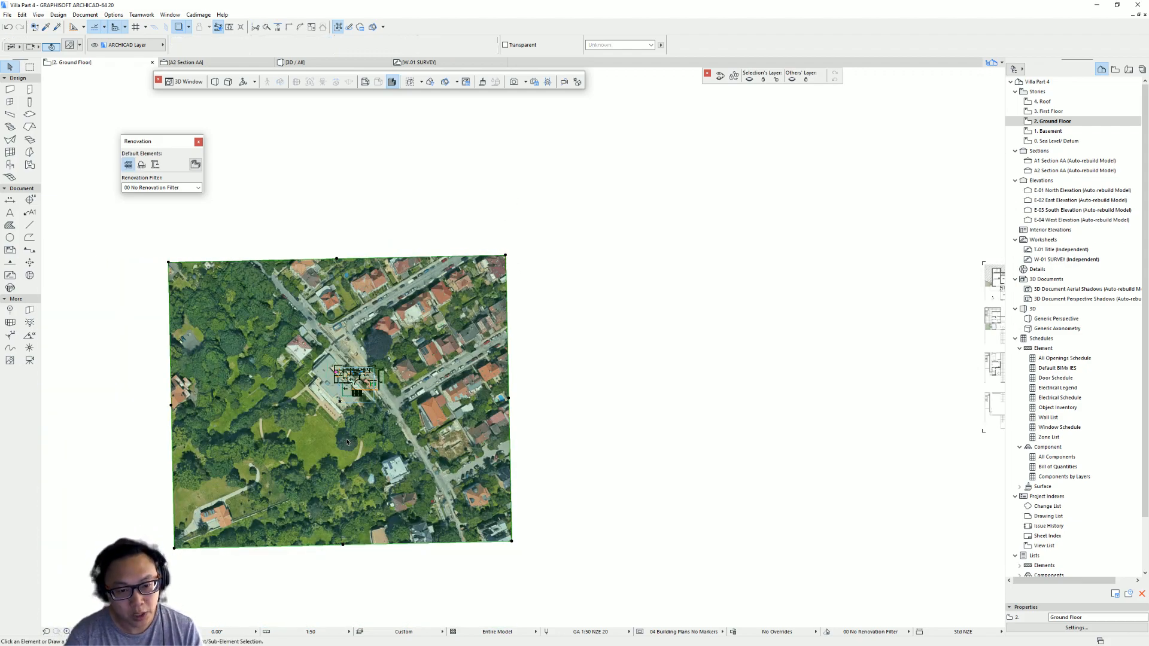
{"action": "middle_click_drag", "start_coordinate": [348, 468], "coordinate": [265, 448]}
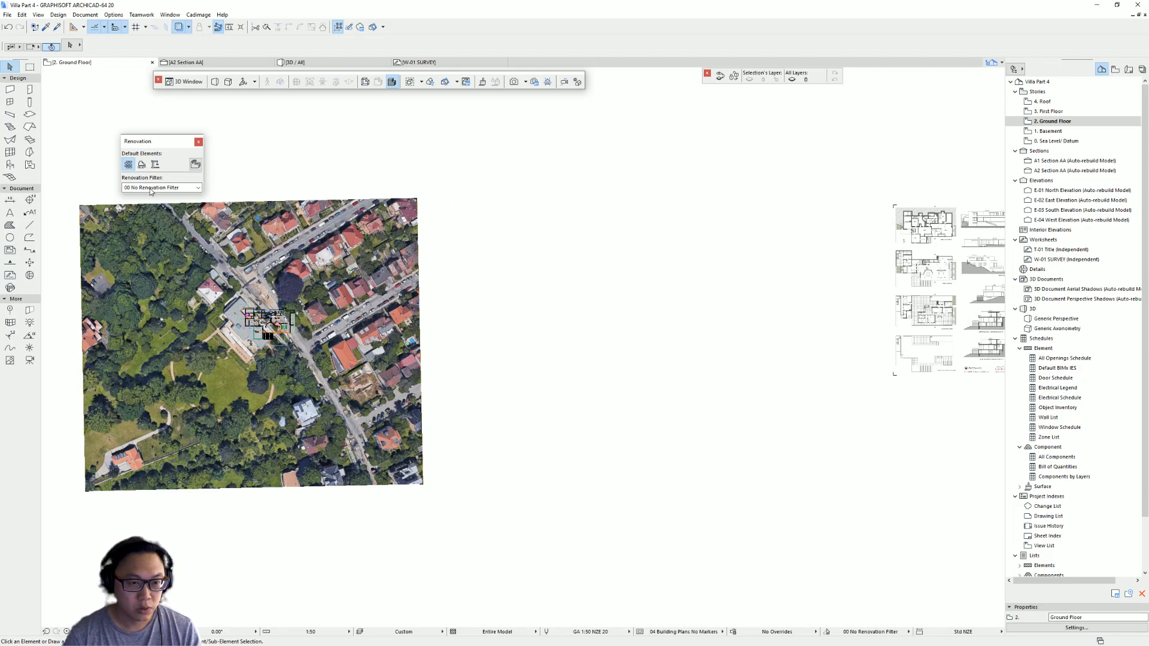
{"action": "left_click", "coordinate": [143, 264]}
{"action": "mouse_move", "coordinate": [143, 264]}
{"action": "left_mouse_down"}
{"action": "mouse_move", "coordinate": [515, 240]}
{"action": "mouse_move", "coordinate": [515, 205]}
{"action": "left_mouse_up"}
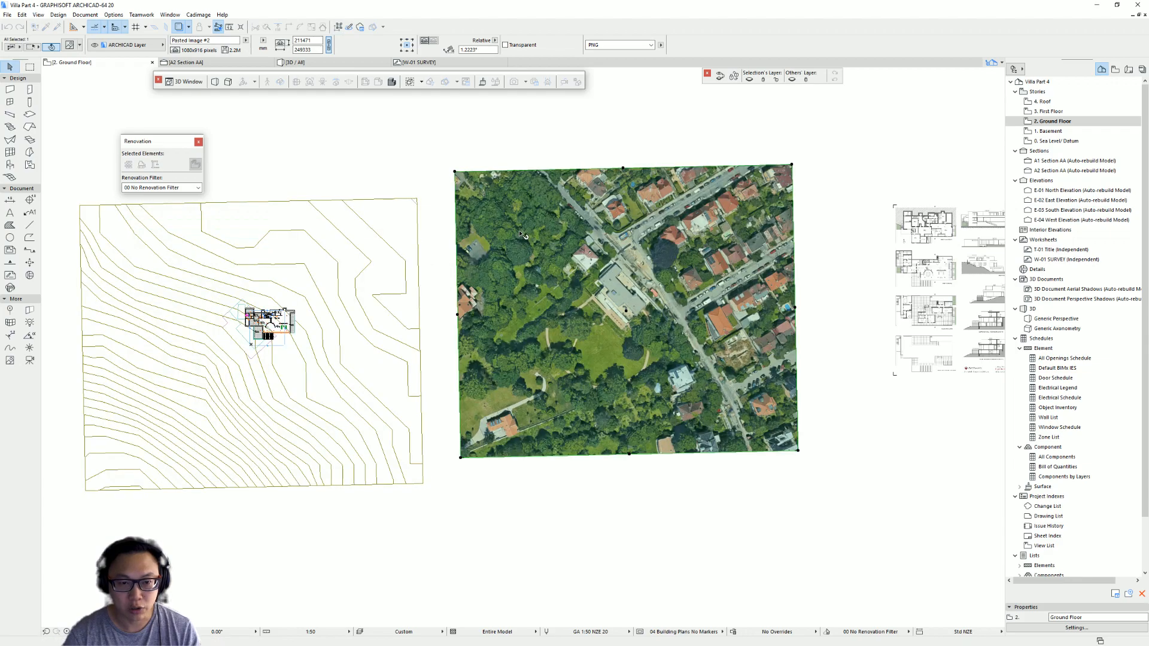
{"action": "key", "text": "Escape"}
- Draw a polyline with the Line tool tracing the road edge on the aerial image
{"action": "scroll", "coordinate": [701, 232], "scroll_direction": "up", "scroll_amount": 4}
{"action": "middle_click_drag", "start_coordinate": [701, 232], "coordinate": [528, 278]}
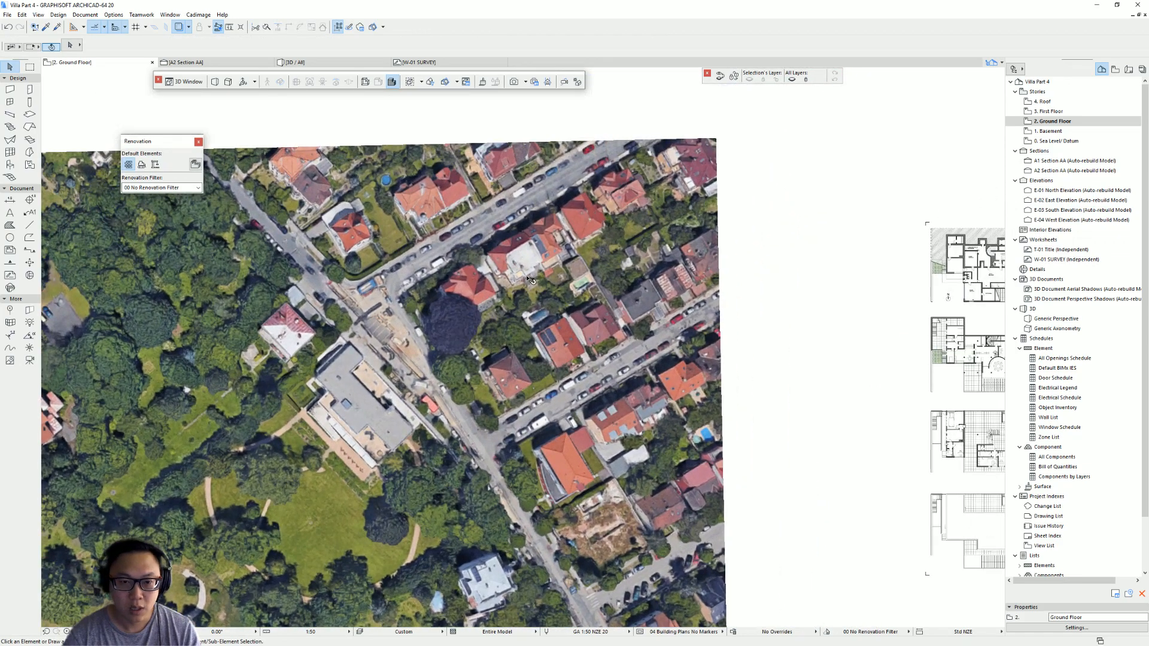
{"action": "right_click", "coordinate": [28, 224]}
{"action": "left_click", "coordinate": [320, 244]}
{"action": "middle_click_drag", "start_coordinate": [320, 245], "coordinate": [474, 226]}
{"action": "left_click", "coordinate": [331, 126]}
{"action": "middle_click_drag", "start_coordinate": [611, 365], "coordinate": [371, 194]}
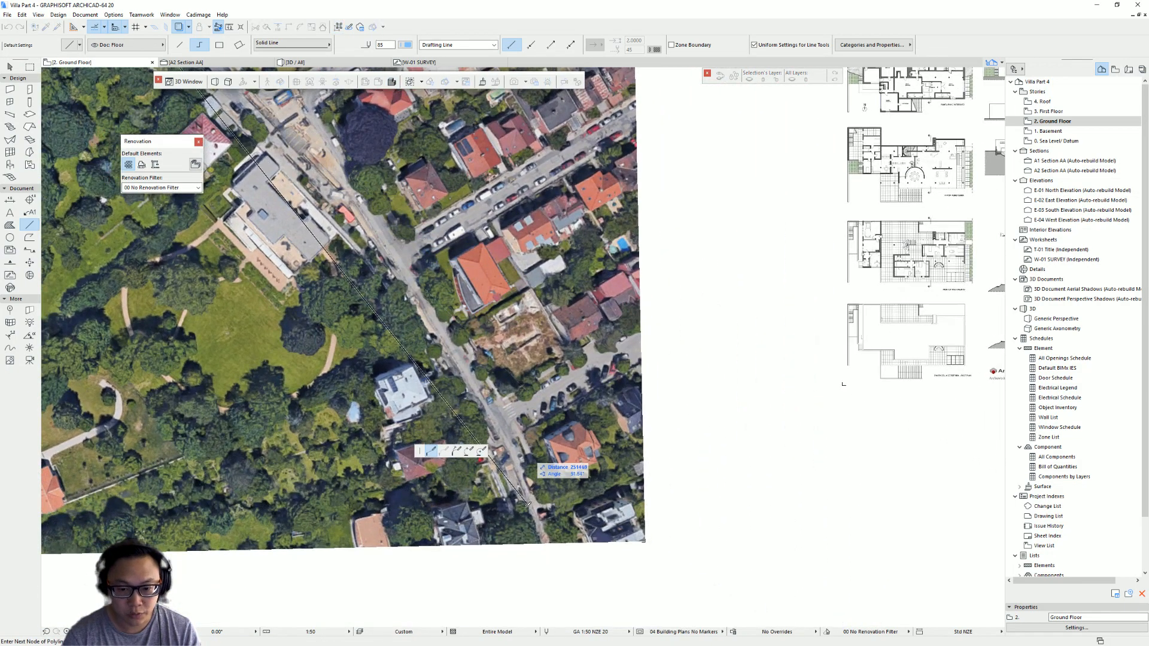
{"action": "double_click", "coordinate": [543, 549]}
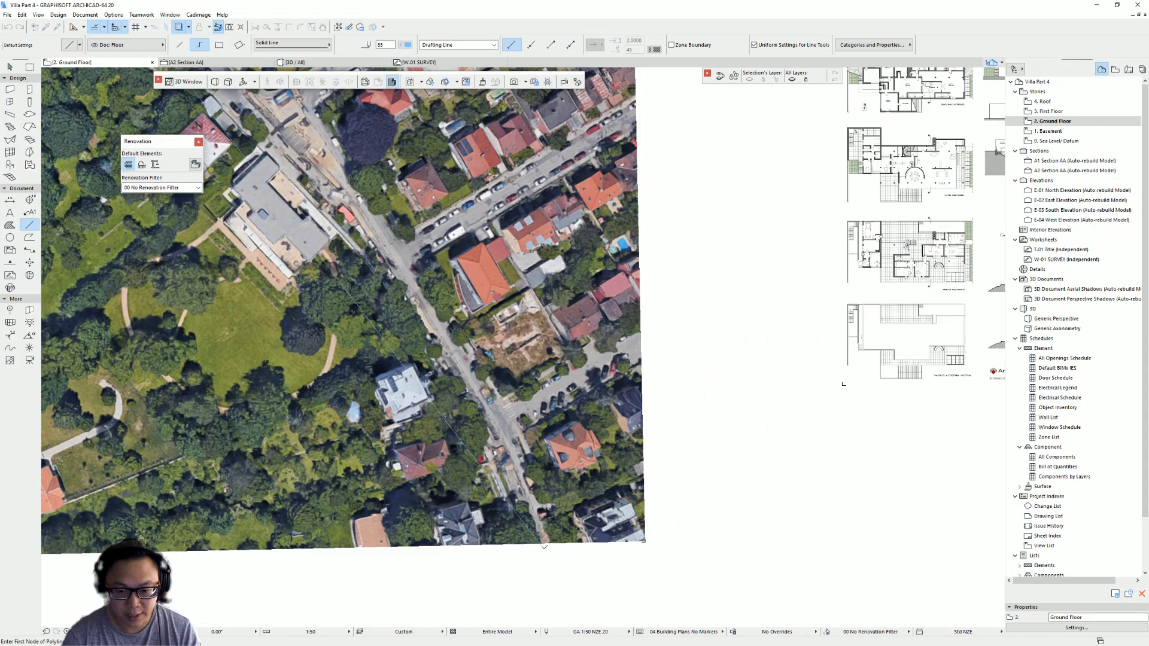
{"action": "key", "text": "Escape"}
{"action": "middle_click_drag", "start_coordinate": [355, 285], "coordinate": [393, 362]}
{"action": "left_click", "coordinate": [376, 346]}
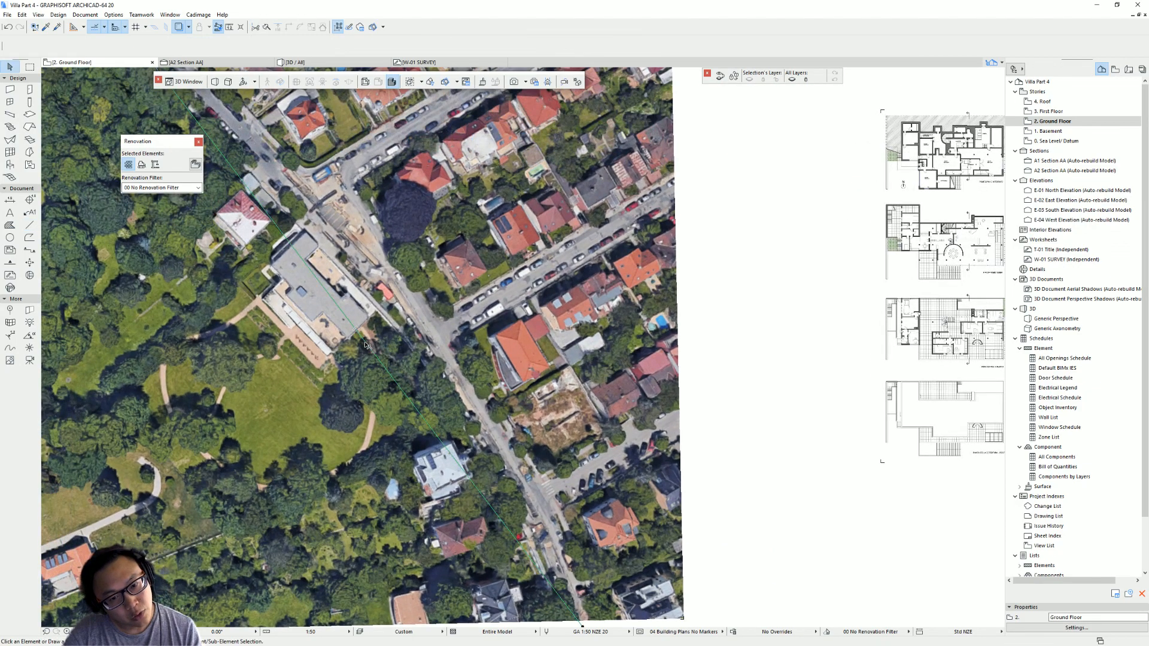
{"action": "left_click", "coordinate": [367, 343]}
{"action": "left_click", "coordinate": [418, 387]}
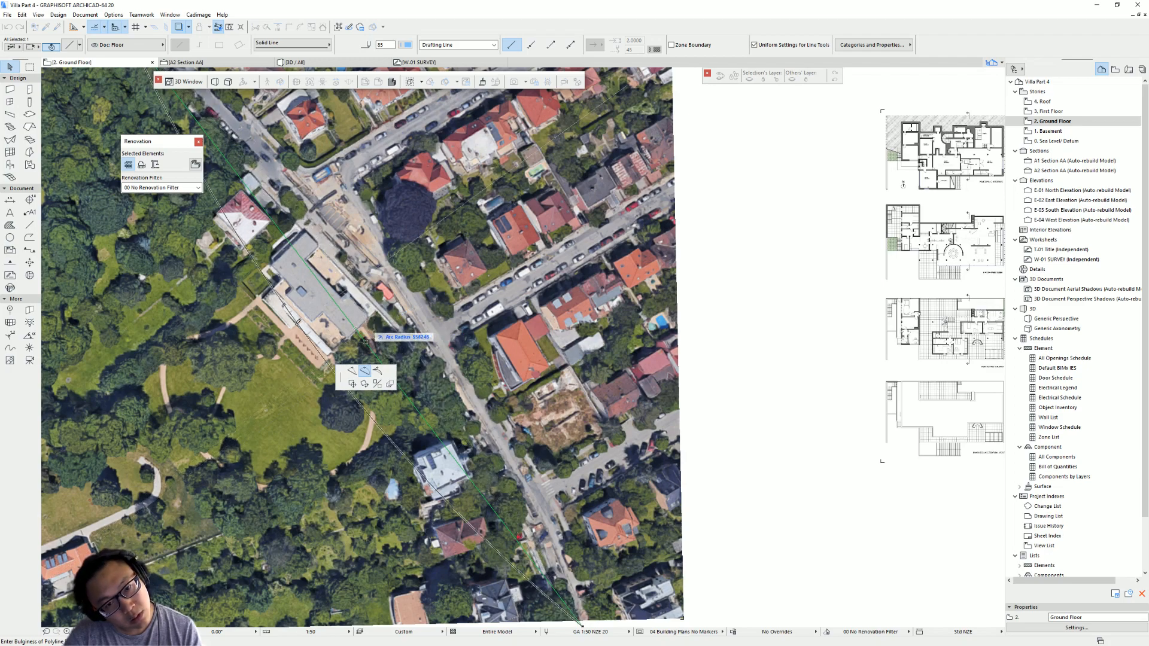
{"action": "scroll", "coordinate": [377, 332], "scroll_direction": "up", "scroll_amount": 5}
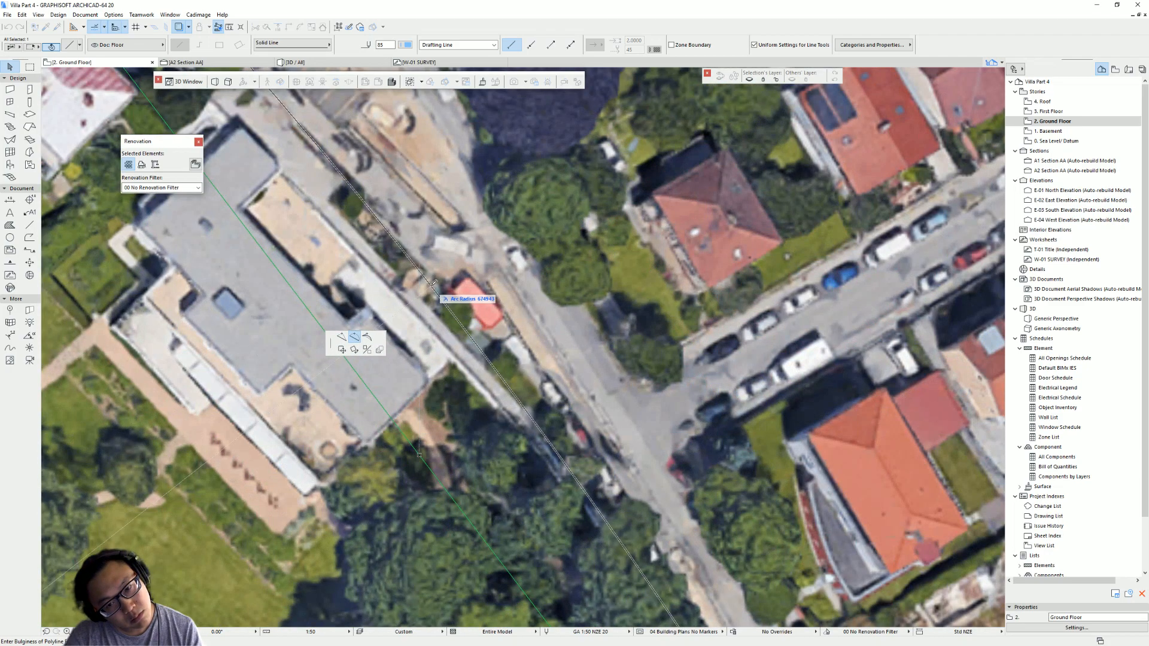
{"action": "scroll", "coordinate": [474, 298], "scroll_direction": "down", "scroll_amount": 3}
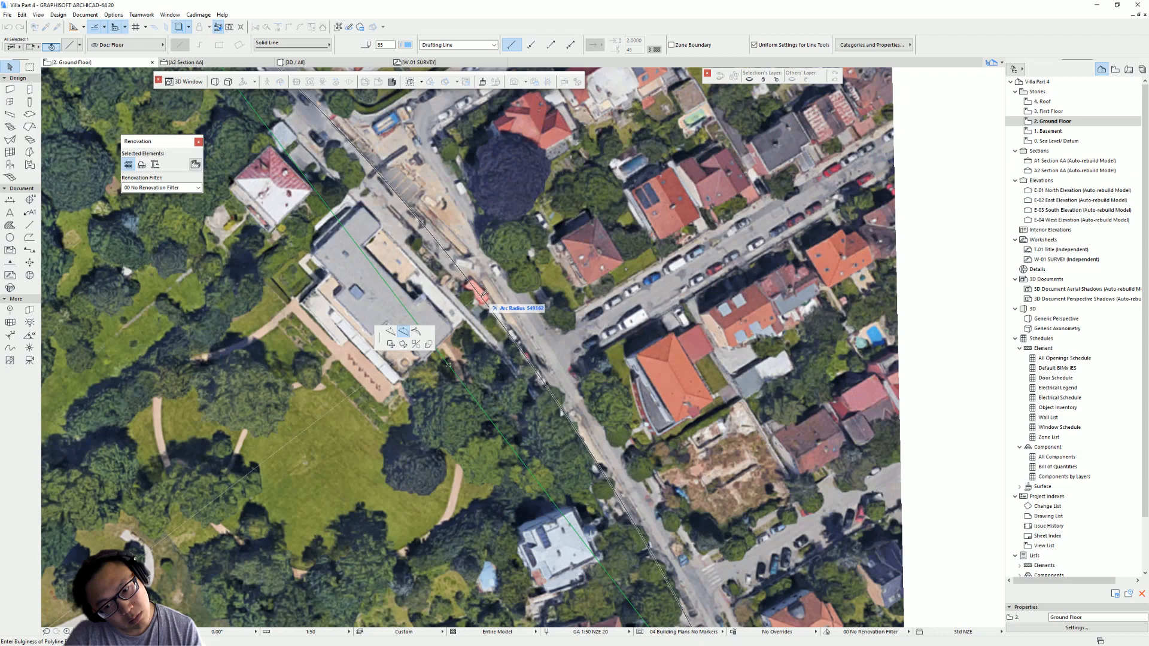
{"action": "key", "text": "Escape"}
- Draw a second line tracing the opposite road edge on the aerial image
{"action": "scroll", "coordinate": [341, 310], "scroll_direction": "down", "scroll_amount": 2}
{"action": "middle_click_drag", "start_coordinate": [341, 310], "coordinate": [364, 328]}
{"action": "scroll", "coordinate": [366, 308], "scroll_direction": "down", "scroll_amount": 3}
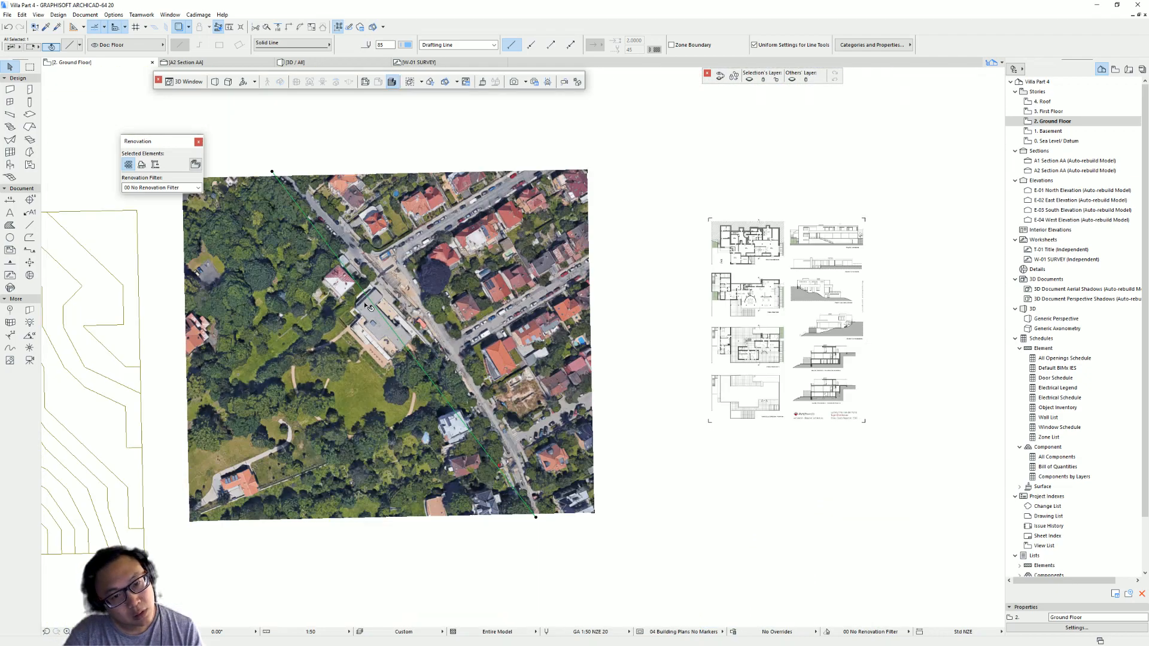
{"action": "scroll", "coordinate": [368, 306], "scroll_direction": "up", "scroll_amount": 5}
{"action": "scroll", "coordinate": [342, 230], "scroll_direction": "down", "scroll_amount": 4}
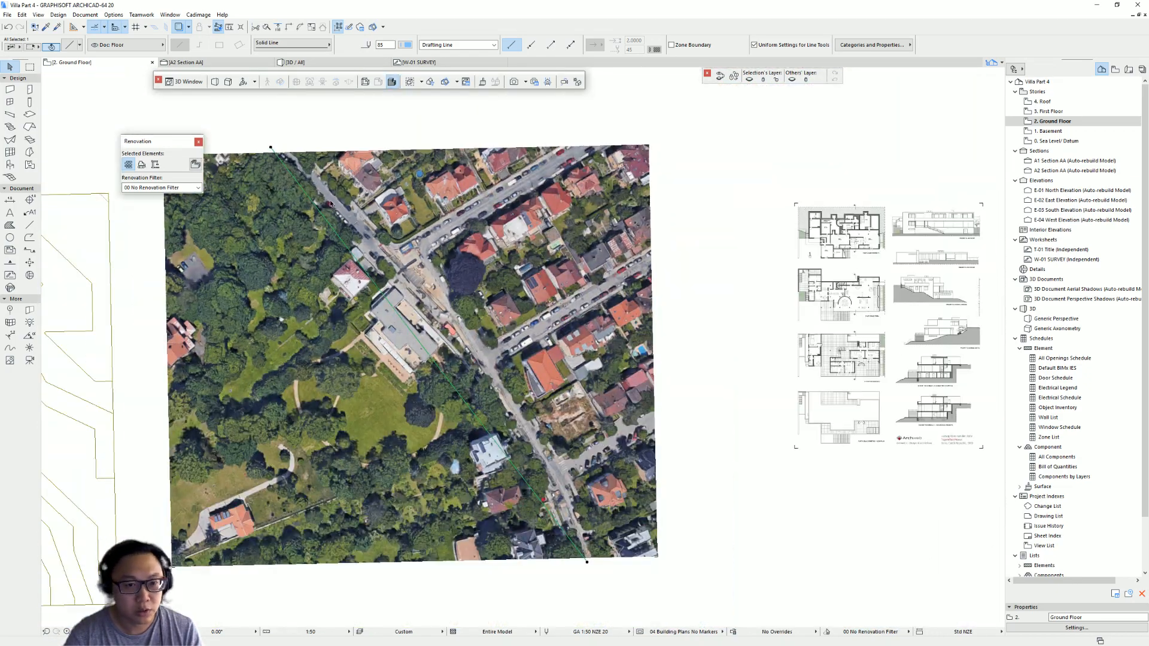
{"action": "left_click", "coordinate": [334, 230], "text": "alt"}
{"action": "left_click", "coordinate": [280, 150]}
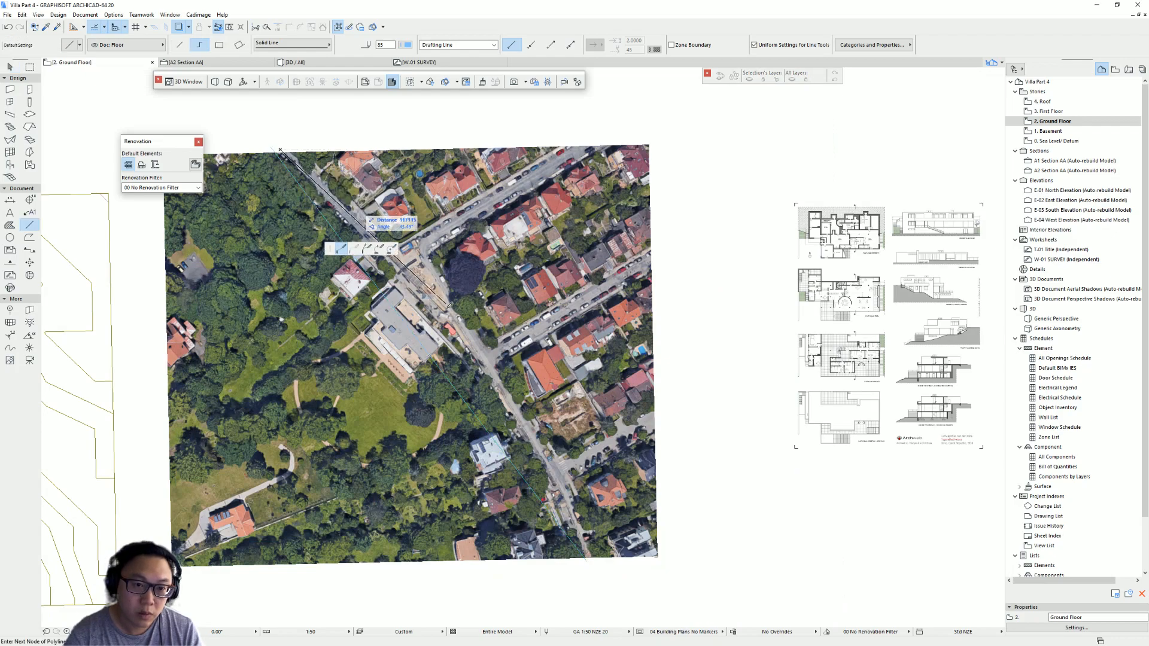
{"action": "scroll", "coordinate": [419, 269], "scroll_direction": "up", "scroll_amount": 5}
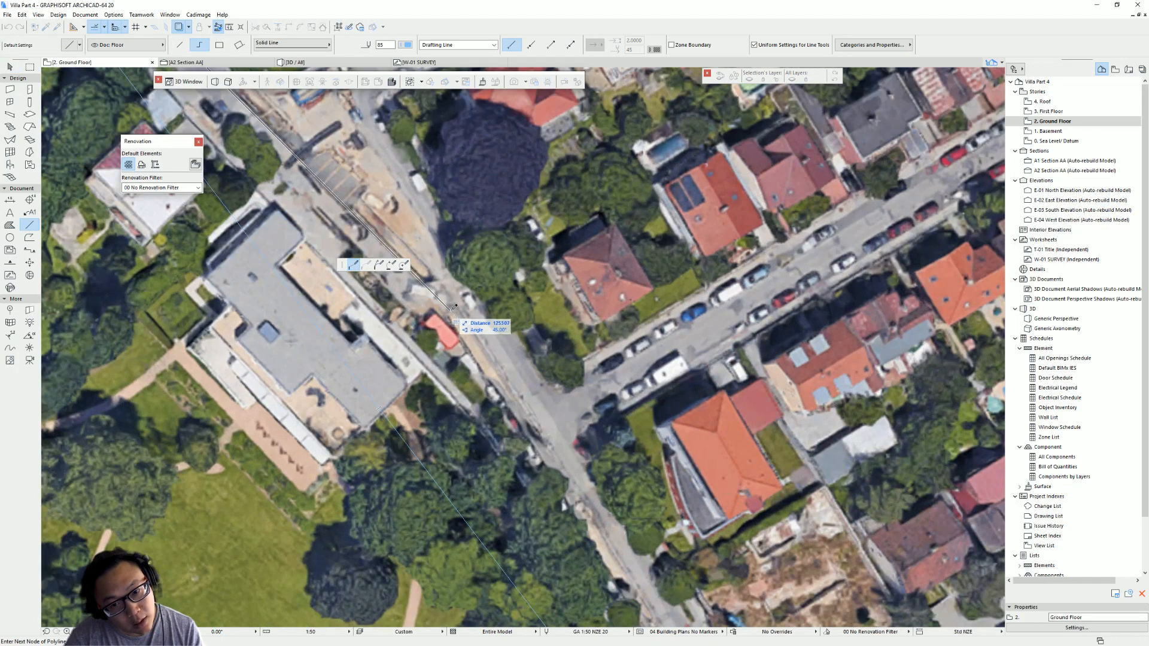
{"action": "scroll", "coordinate": [452, 335], "scroll_direction": "down", "scroll_amount": 4}
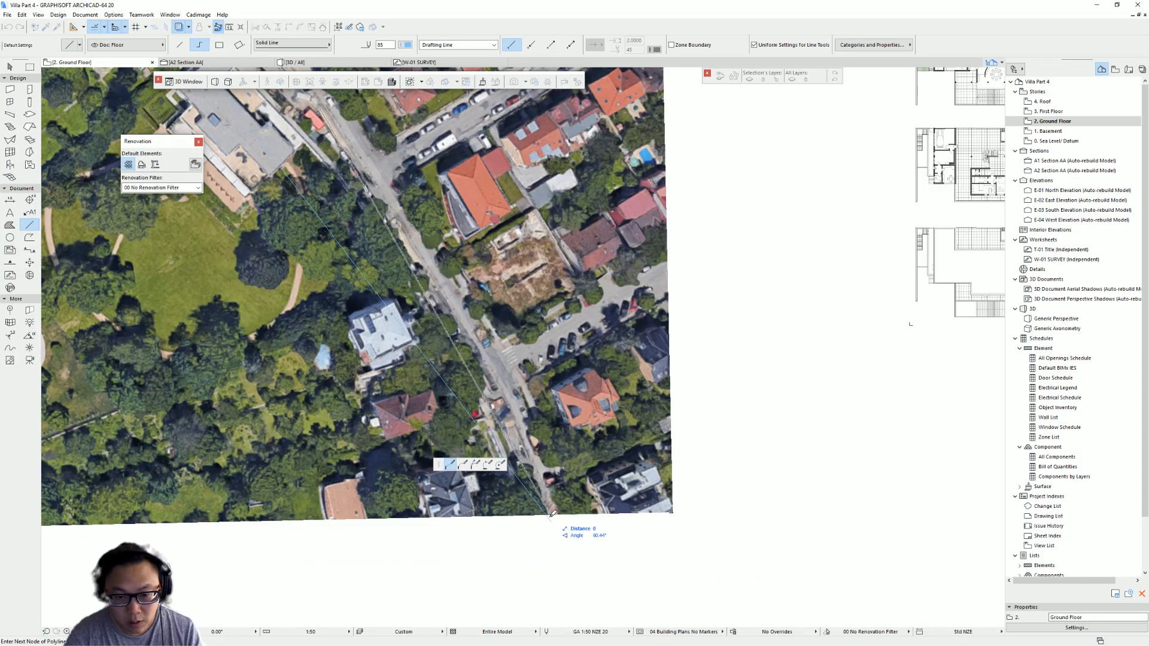
{"action": "key", "text": "Escape"}
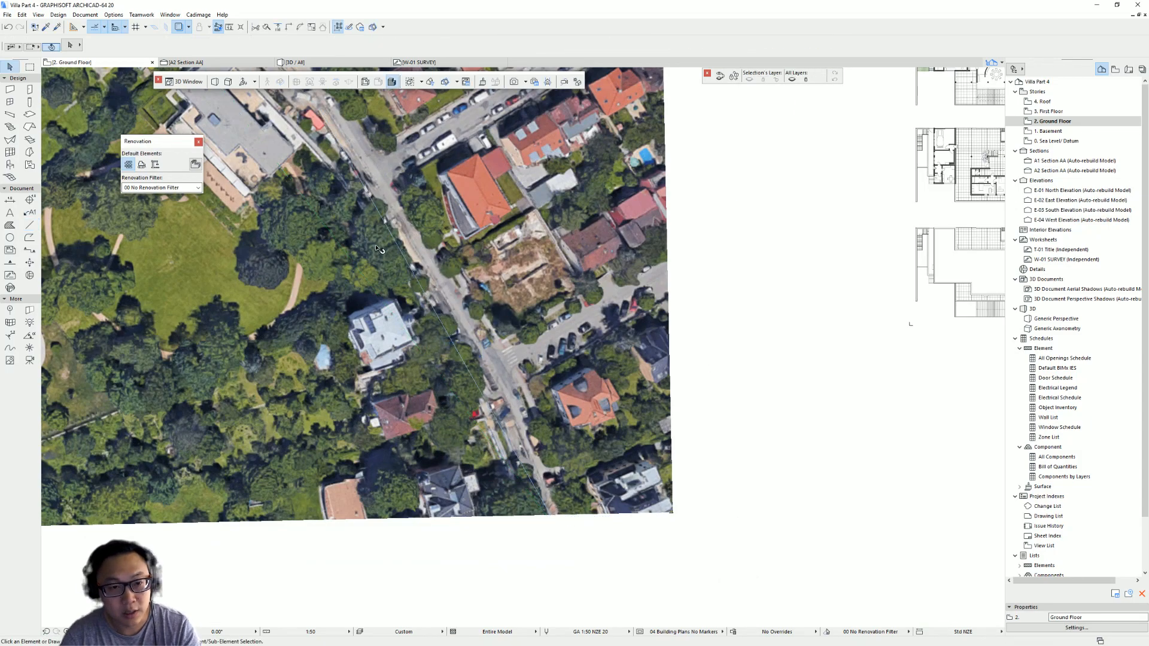
- Curve the traced road line segment to follow the road's bend
{"action": "scroll", "coordinate": [445, 318], "scroll_direction": "up", "scroll_amount": 2}
{"action": "left_click", "coordinate": [437, 324]}
{"action": "left_click", "coordinate": [454, 347]}
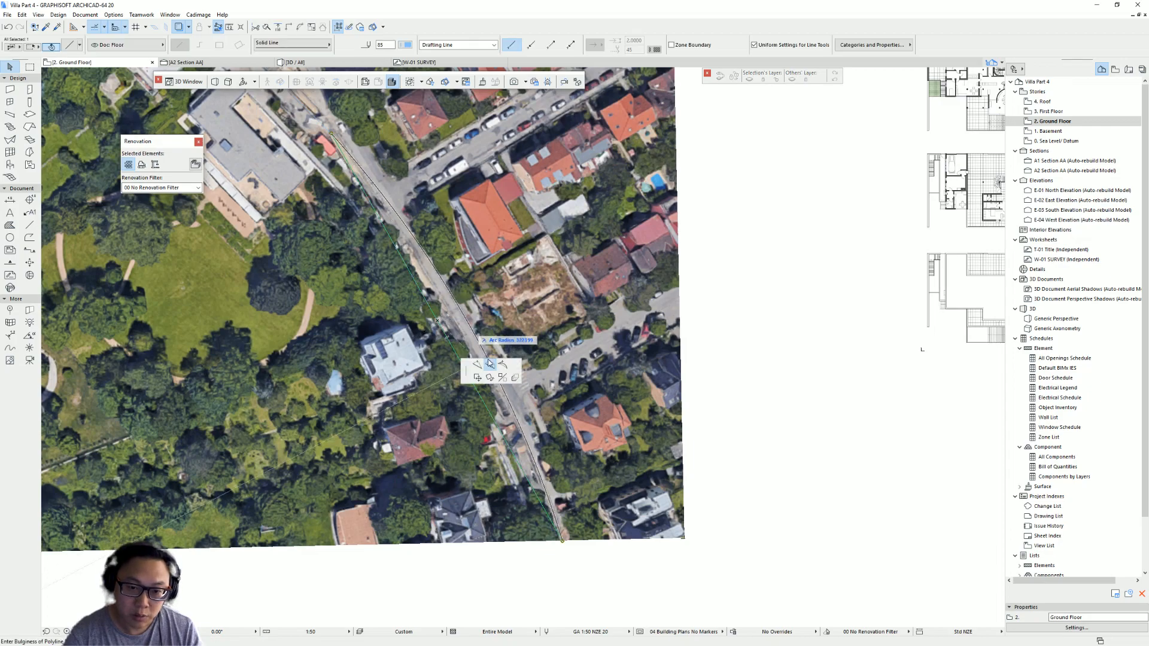
{"action": "left_click", "coordinate": [441, 300]}
{"action": "middle_click_drag", "start_coordinate": [397, 159], "coordinate": [474, 405]}
{"action": "scroll", "coordinate": [475, 404], "scroll_direction": "down", "scroll_amount": 3}
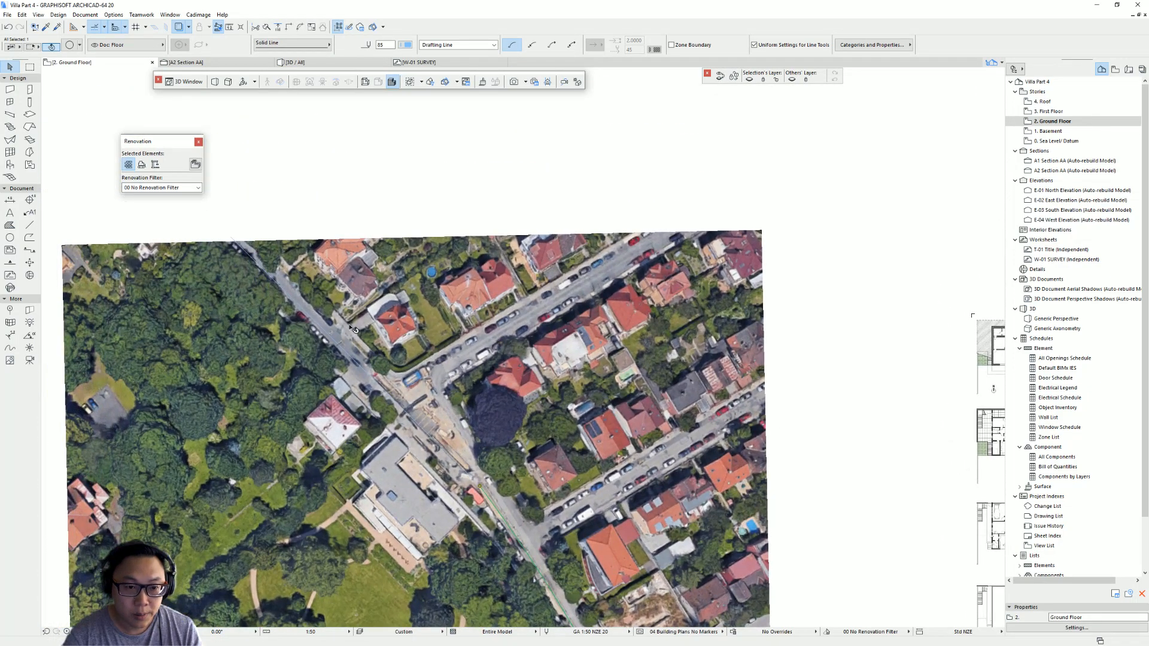
{"action": "left_click", "coordinate": [320, 329]}
{"action": "key", "text": "Escape"}
{"action": "left_click", "coordinate": [335, 340]}
{"action": "scroll", "coordinate": [348, 365], "scroll_direction": "up", "scroll_amount": 4}
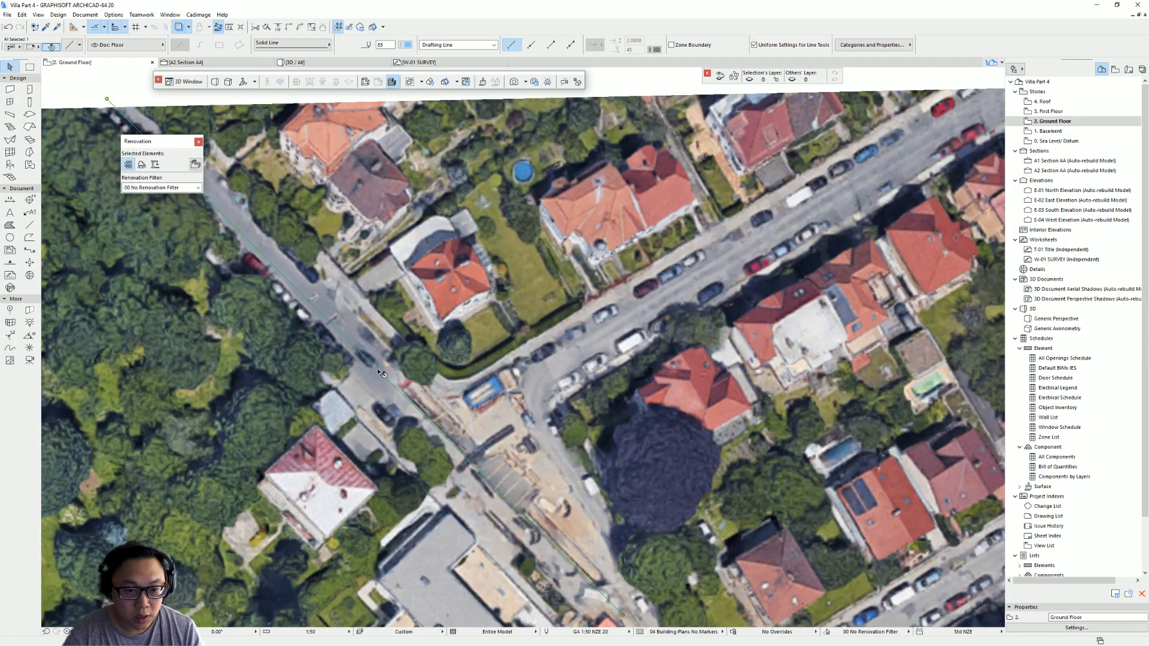
- Move the traced road line so it sits on the road edge in the image
{"action": "key", "text": "ctrl+d"}
{"action": "middle_click_drag", "start_coordinate": [454, 409], "coordinate": [433, 310]}
{"action": "scroll", "coordinate": [382, 381], "scroll_direction": "down", "scroll_amount": 1}
{"action": "middle_click_drag", "start_coordinate": [319, 280], "coordinate": [465, 398]}
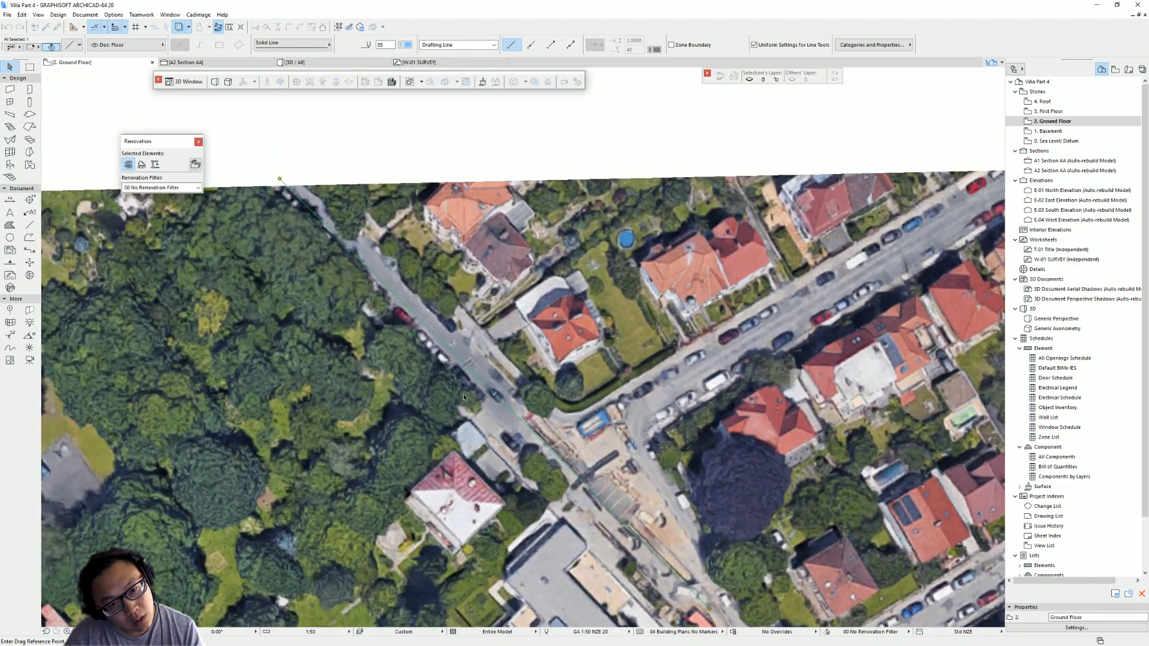
{"action": "middle_click_drag", "start_coordinate": [709, 609], "coordinate": [540, 421]}
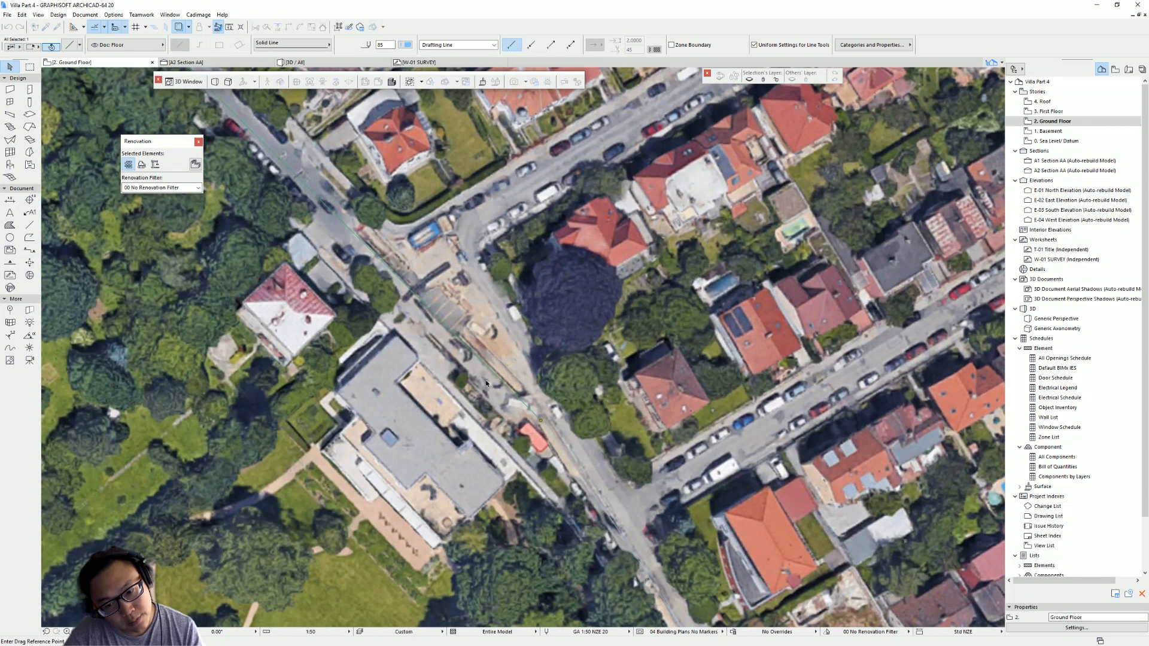
{"action": "left_click", "coordinate": [541, 422]}
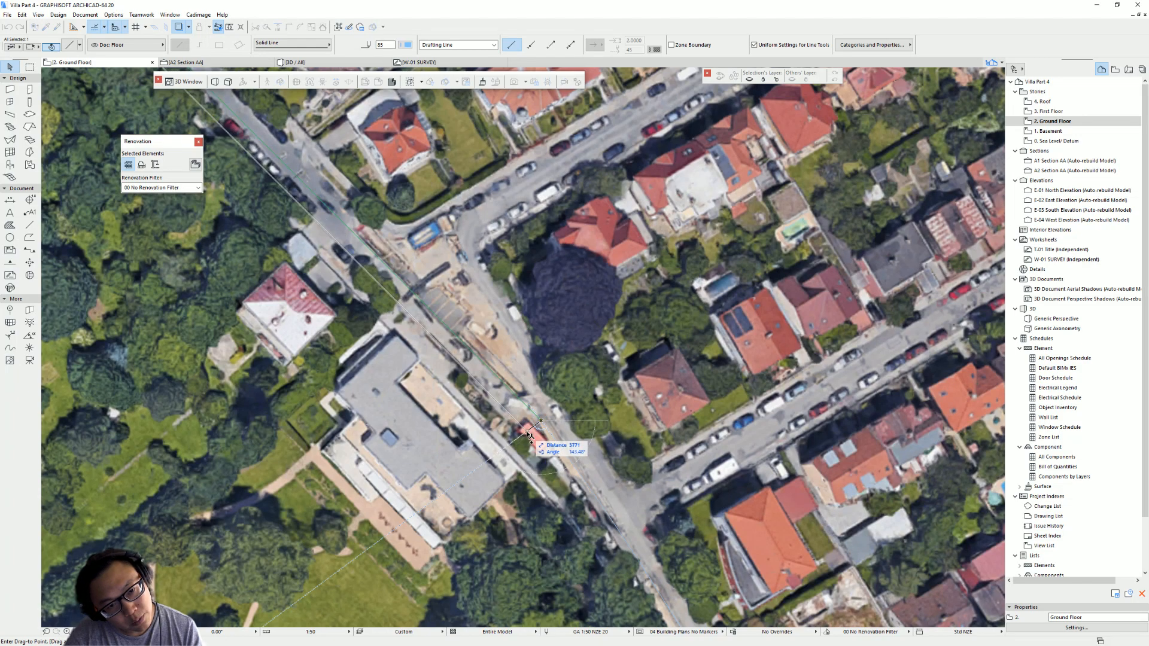
{"action": "left_click", "coordinate": [433, 322]}
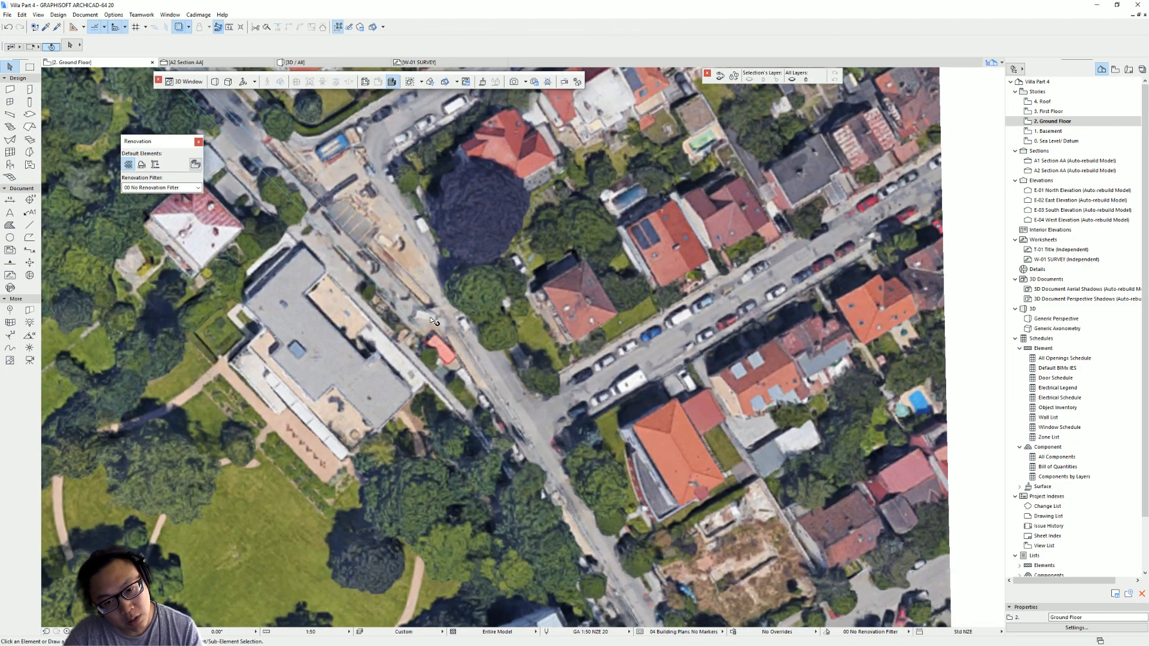
{"action": "key", "text": "Escape"}
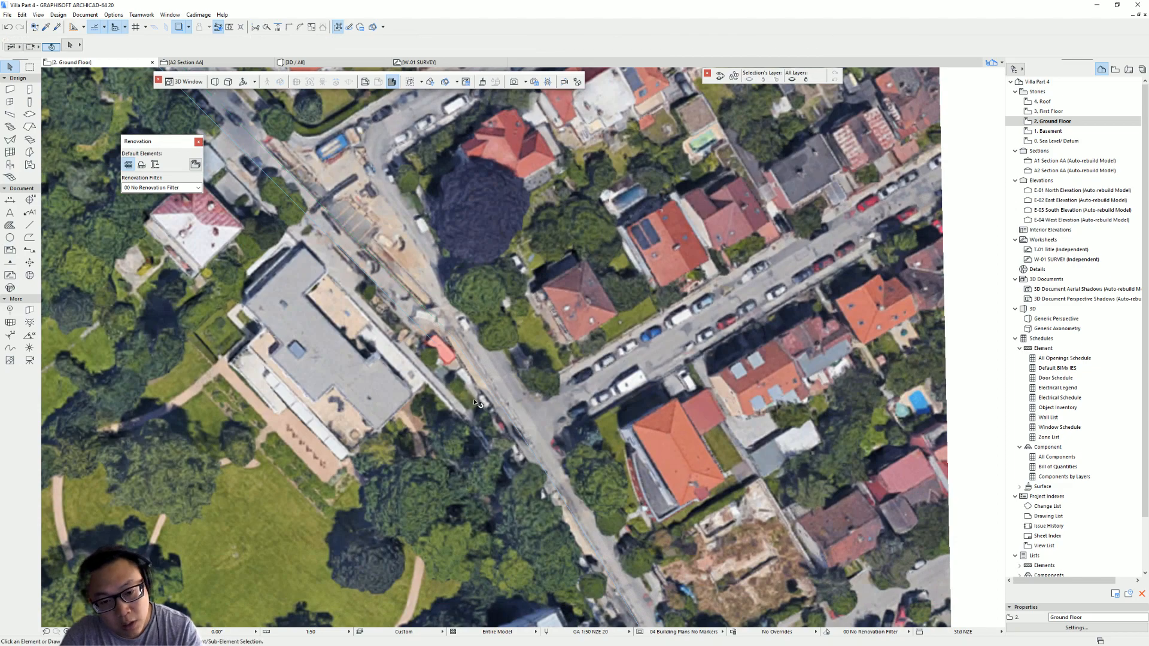
- Stretch the traced road line's end point further along the road
{"action": "left_click", "coordinate": [433, 341]}
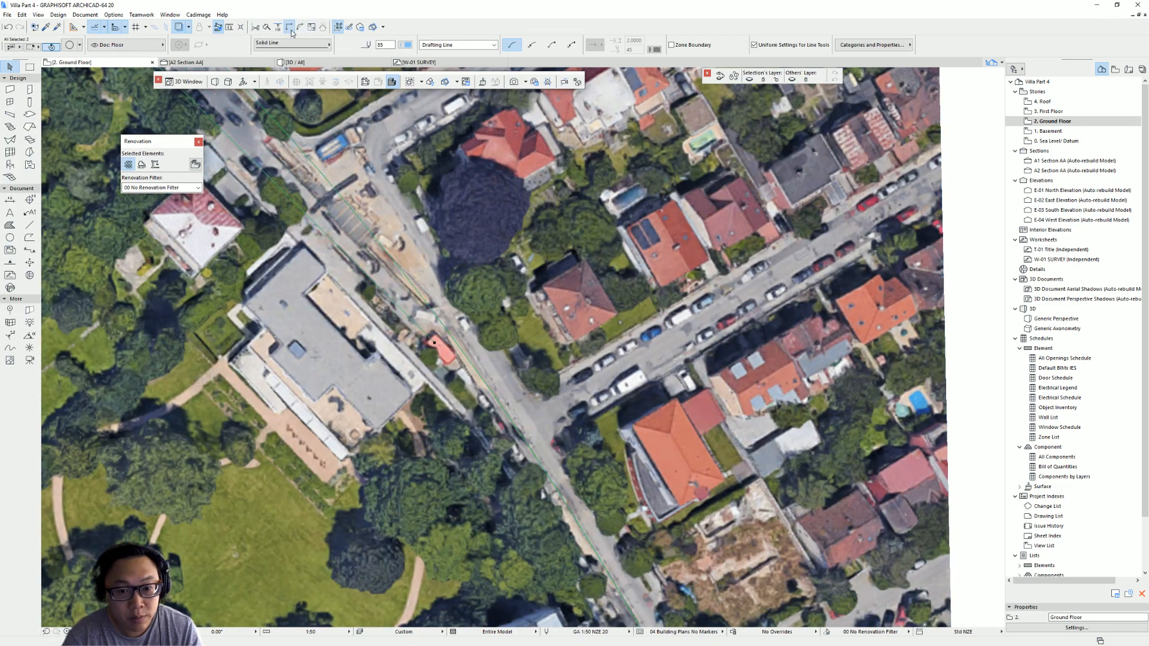
{"action": "middle_click_drag", "start_coordinate": [542, 412], "coordinate": [513, 376]}
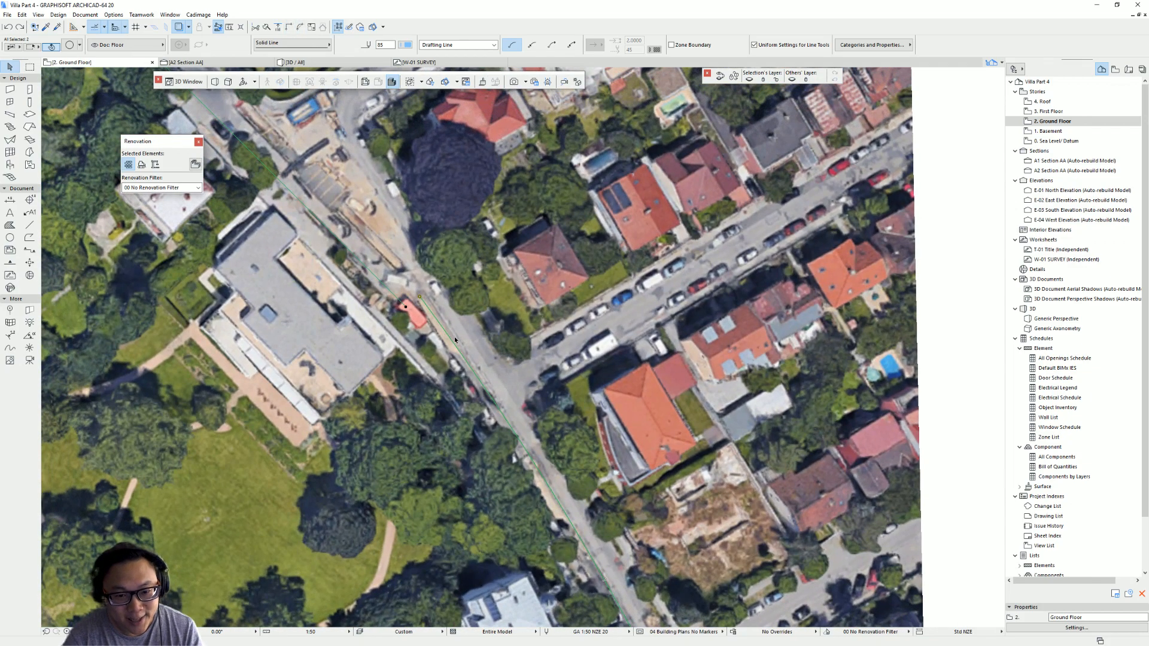
{"action": "middle_click_drag", "start_coordinate": [458, 346], "coordinate": [516, 376]}
{"action": "key", "text": "Escape"}
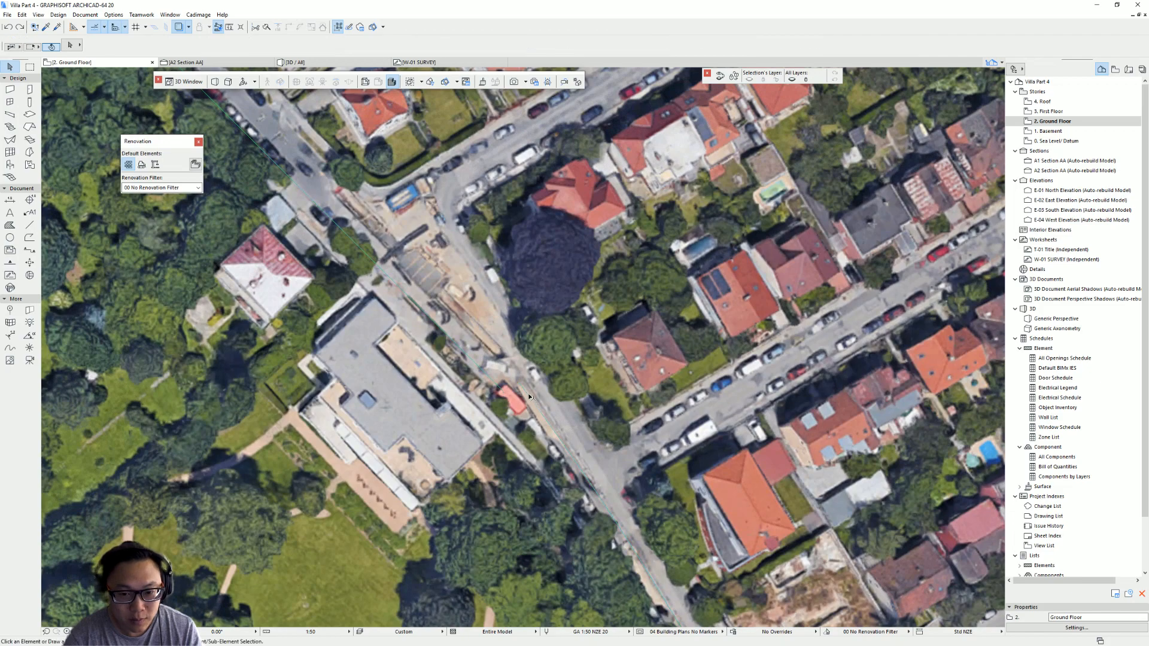
{"action": "middle_click_drag", "start_coordinate": [452, 332], "coordinate": [416, 296]}
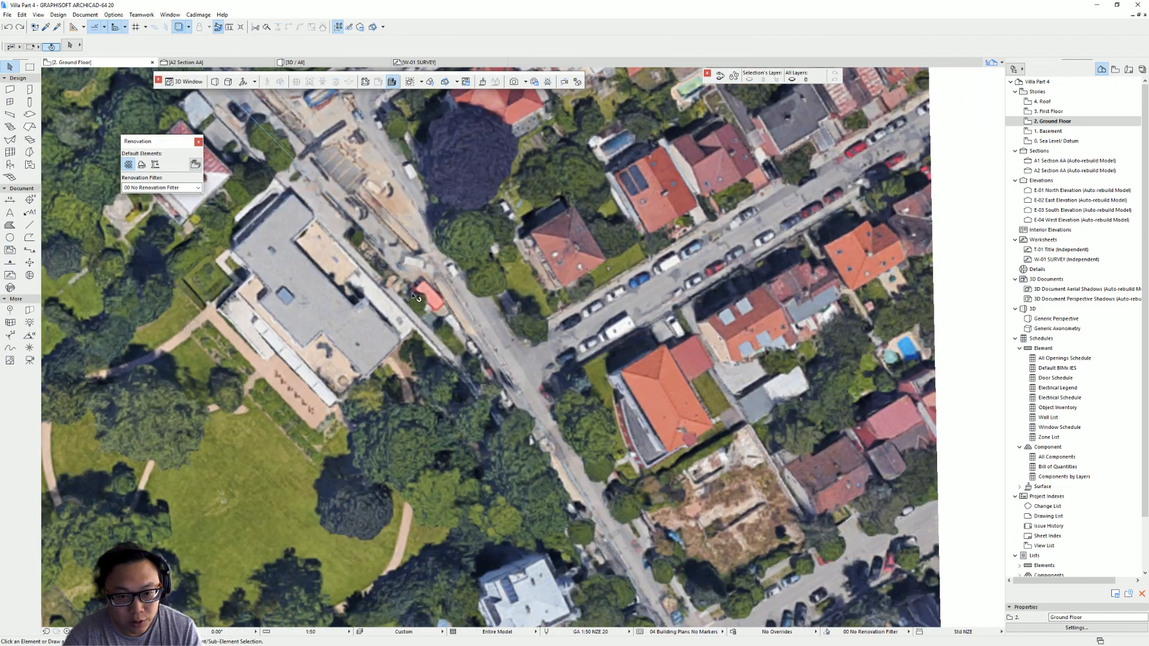
{"action": "left_click", "coordinate": [423, 291]}
{"action": "left_click", "coordinate": [422, 290]}
{"action": "left_click", "coordinate": [514, 332]}
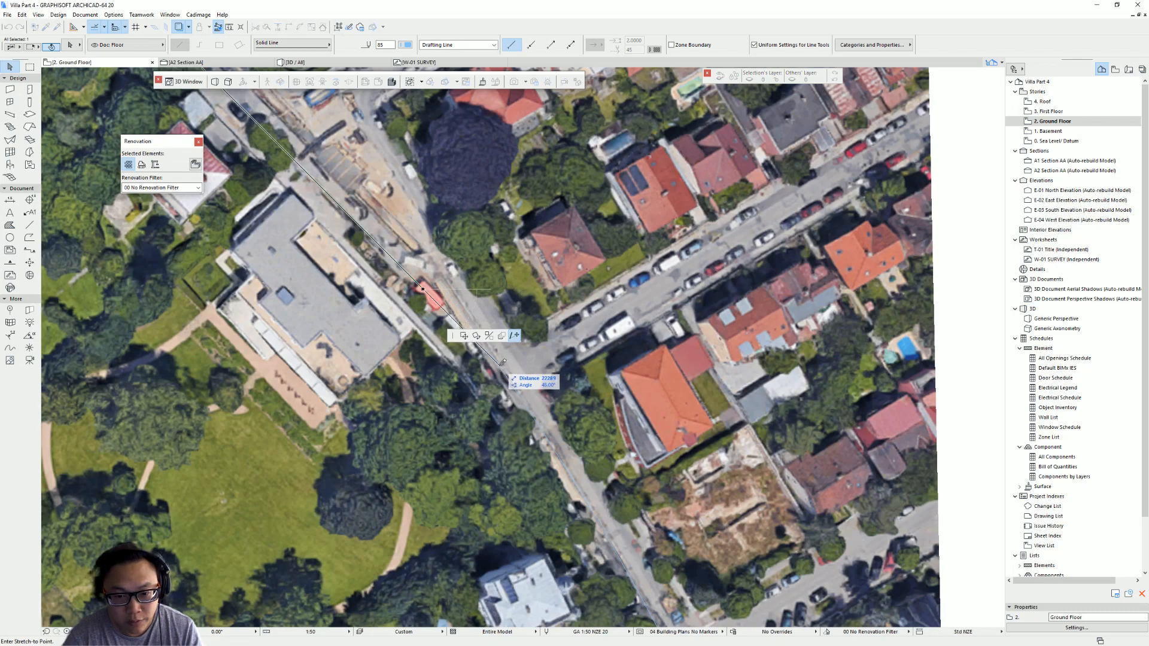
{"action": "left_click", "coordinate": [502, 362]}
{"action": "key", "text": "Escape"}
{"action": "scroll", "coordinate": [525, 377], "scroll_direction": "up", "scroll_amount": 5}
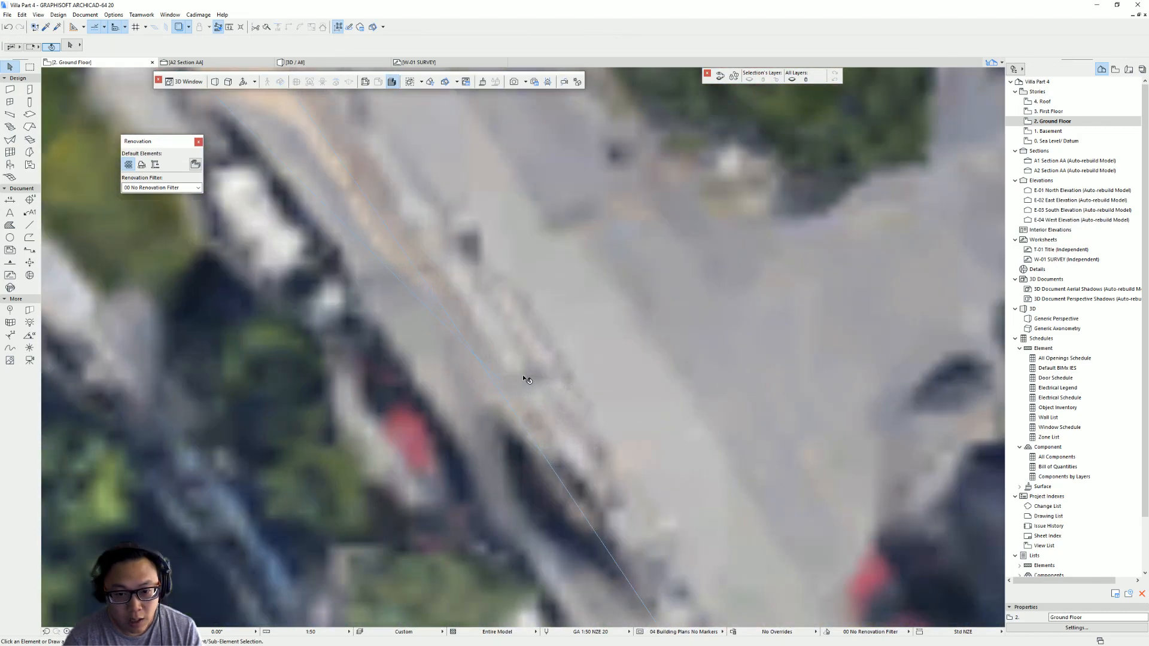
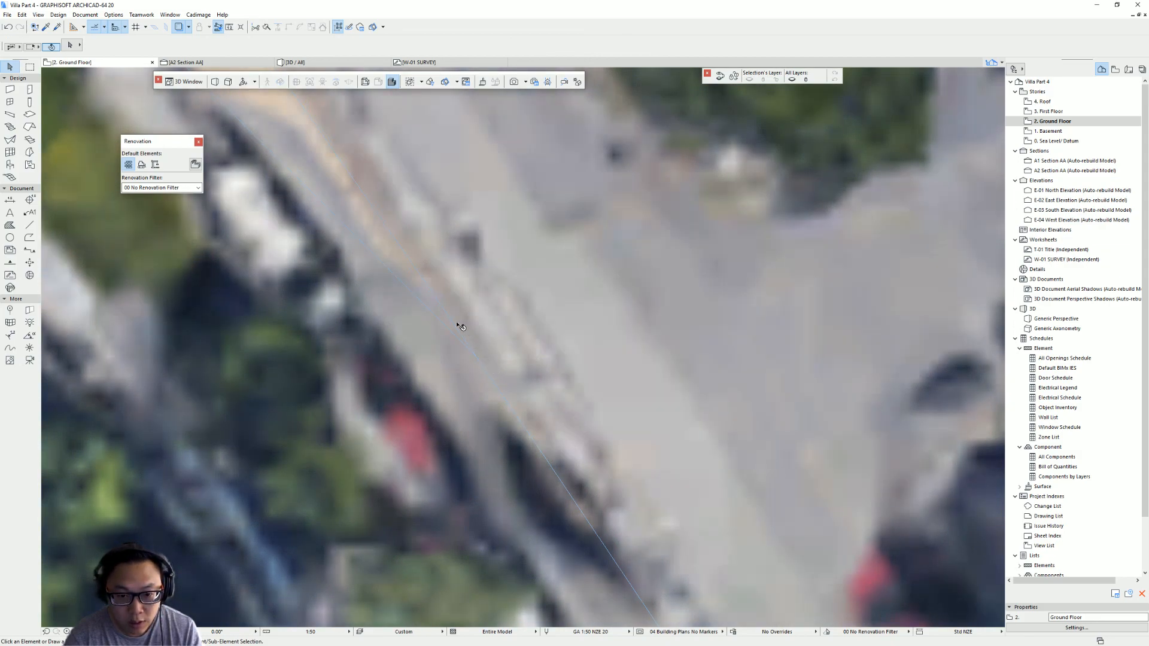
- Move the node of the traced road line near the aerial image's upper edge
{"action": "scroll", "coordinate": [432, 314], "scroll_direction": "down", "scroll_amount": 10}
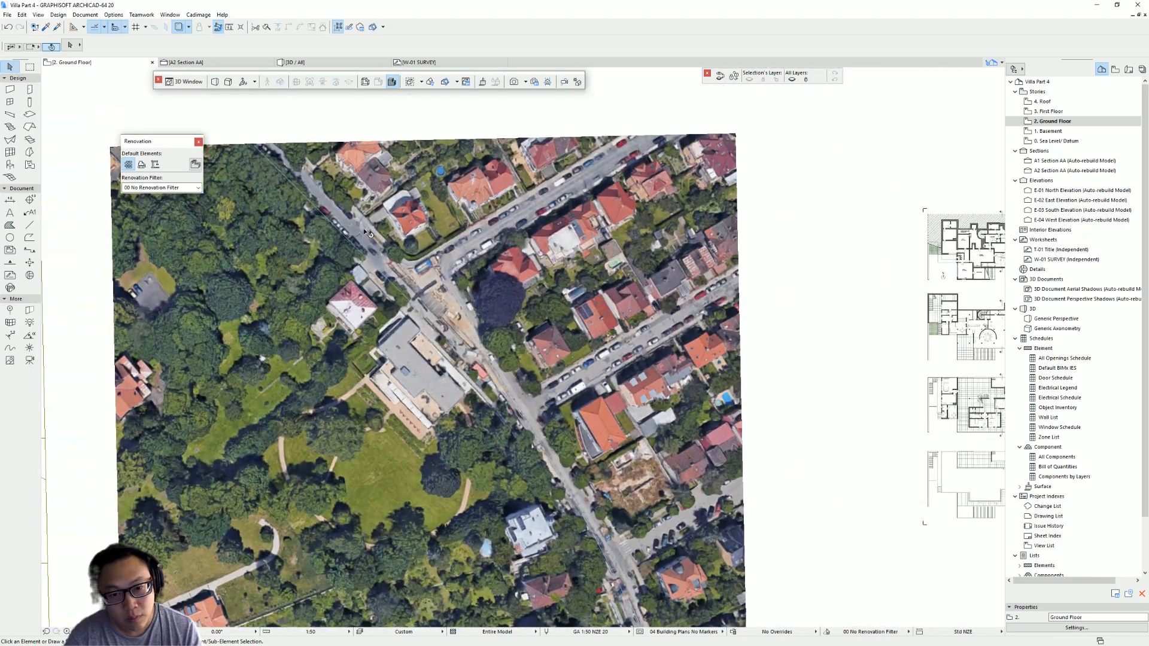
{"action": "scroll", "coordinate": [364, 228], "scroll_direction": "up", "scroll_amount": 1}
{"action": "middle_click_drag", "start_coordinate": [352, 207], "coordinate": [452, 361]}
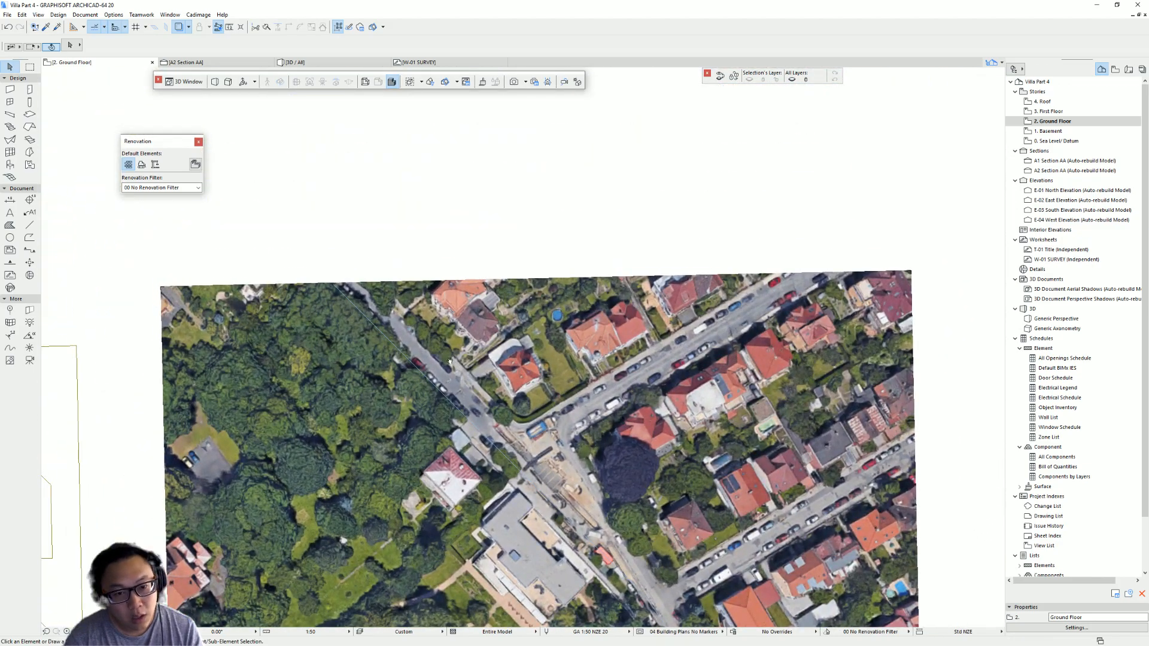
{"action": "double_click", "coordinate": [335, 285]}
{"action": "left_click", "coordinate": [309, 259]}
{"action": "key", "text": "Escape"}
{"action": "scroll", "coordinate": [494, 397], "scroll_direction": "up", "scroll_amount": 3}
{"action": "middle_click_drag", "start_coordinate": [286, 214], "coordinate": [400, 278]}
{"action": "scroll", "coordinate": [318, 253], "scroll_direction": "up", "scroll_amount": 1}
{"action": "left_click", "coordinate": [317, 257]}
{"action": "left_click", "coordinate": [317, 254]}
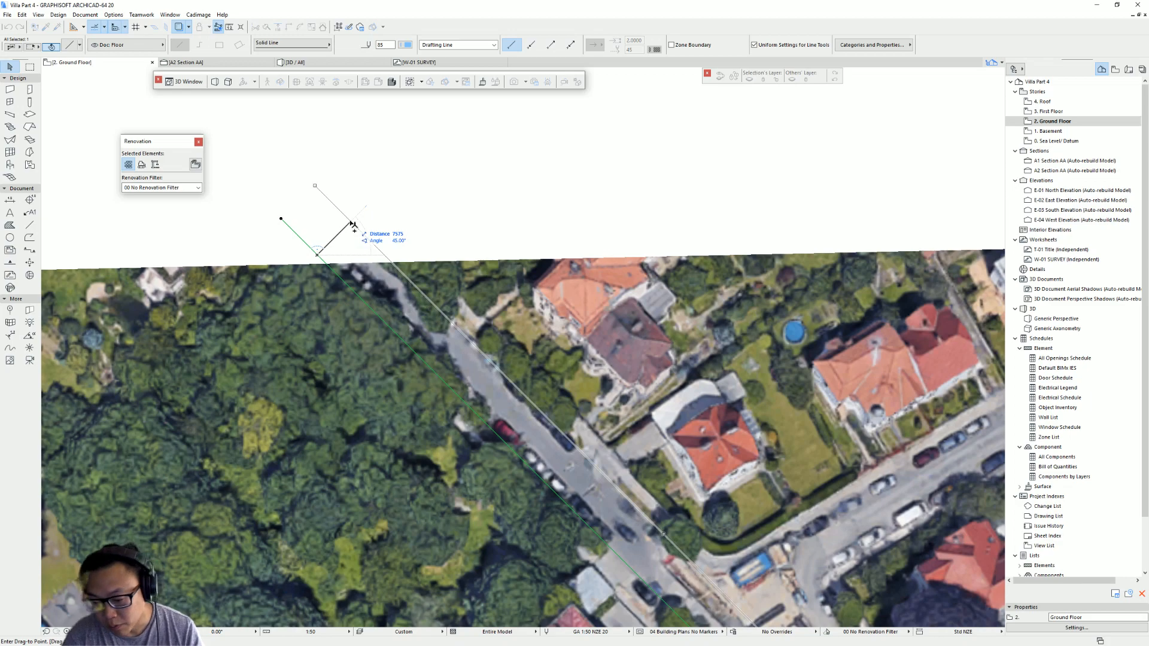
{"action": "left_click", "coordinate": [350, 222]}
{"action": "key", "text": "Escape"}
- Draw a polyline tracing the edge of the cross street running northeast from the junction
{"action": "scroll", "coordinate": [350, 222], "scroll_direction": "down", "scroll_amount": 2}
{"action": "middle_click_drag", "start_coordinate": [682, 391], "coordinate": [526, 287]}
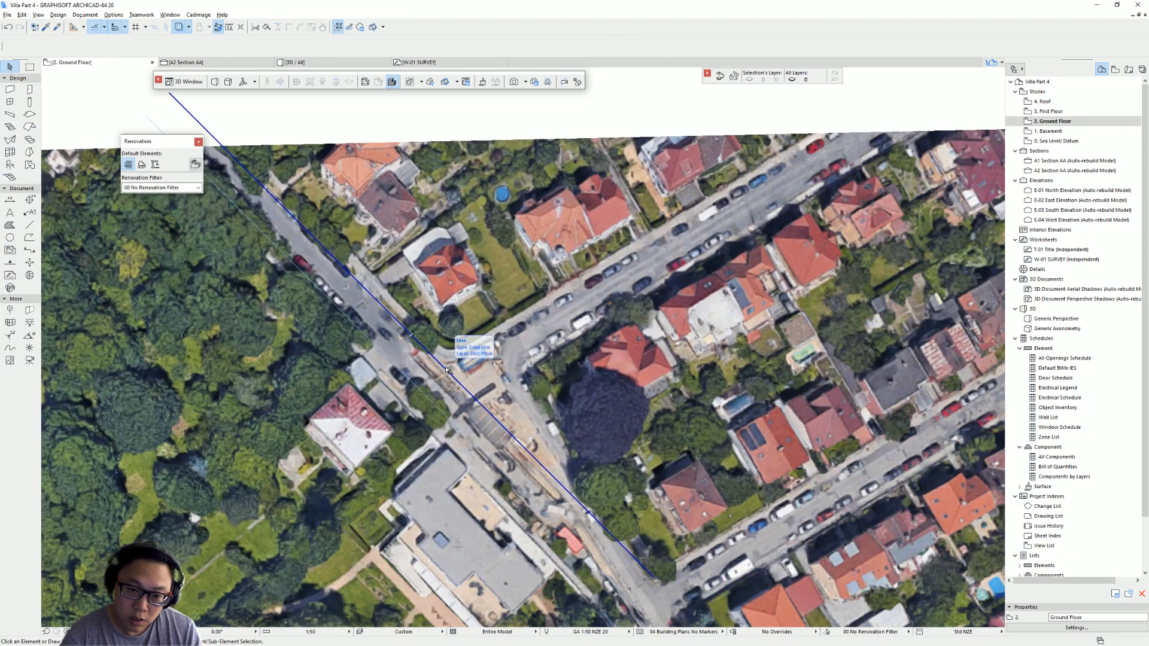
{"action": "left_click", "coordinate": [443, 367], "text": "alt"}
{"action": "left_click", "coordinate": [827, 127]}
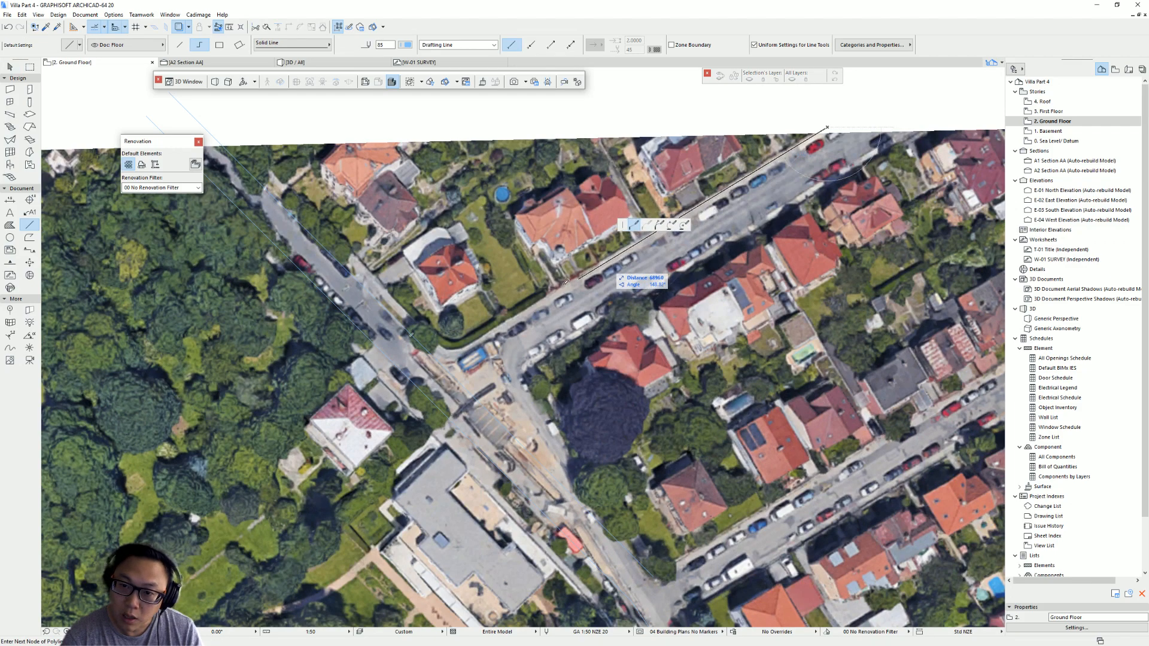
{"action": "left_click", "coordinate": [417, 369]}
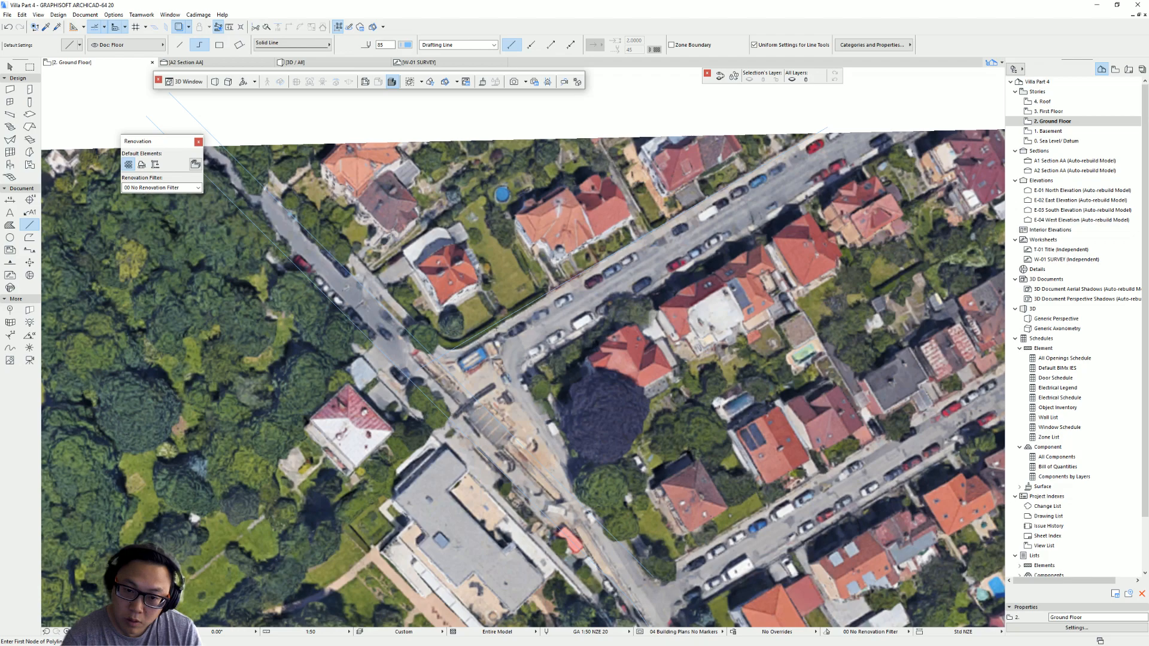
{"action": "left_click", "coordinate": [813, 131]}
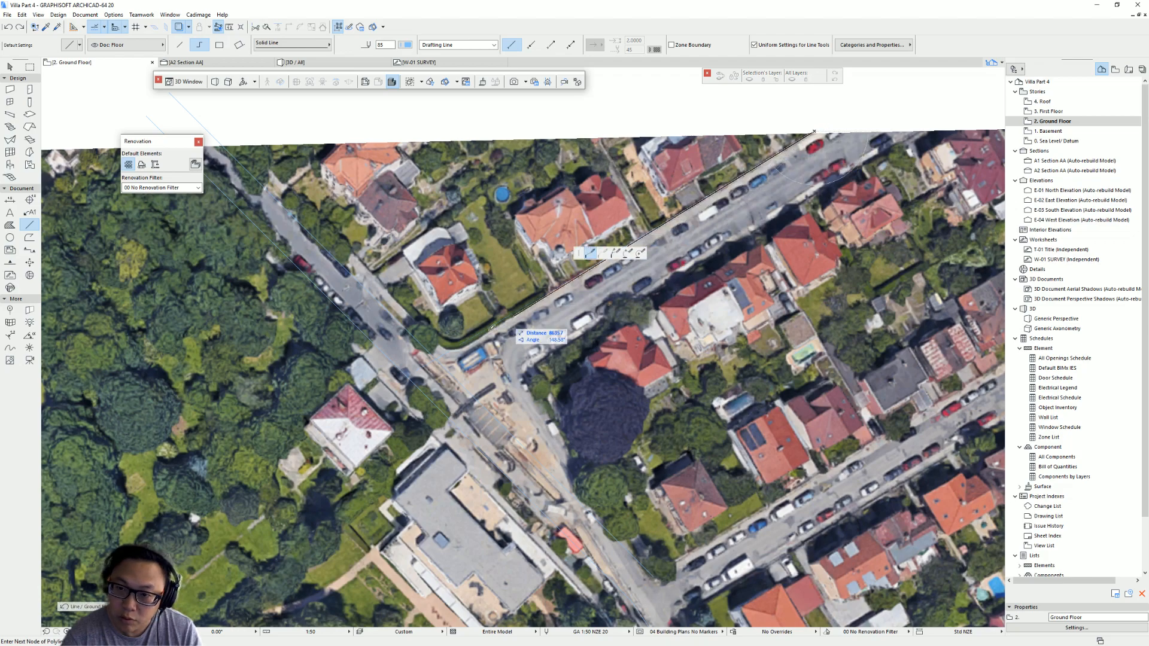
{"action": "double_click", "coordinate": [418, 375]}
{"action": "key", "text": "Escape"}
- Move the cross-street polyline onto the road edge and stretch its end further northeast
{"action": "left_click", "coordinate": [729, 185]}
{"action": "left_click", "coordinate": [729, 185]}
{"action": "left_click_drag", "start_coordinate": [730, 185], "coordinate": [758, 233]}
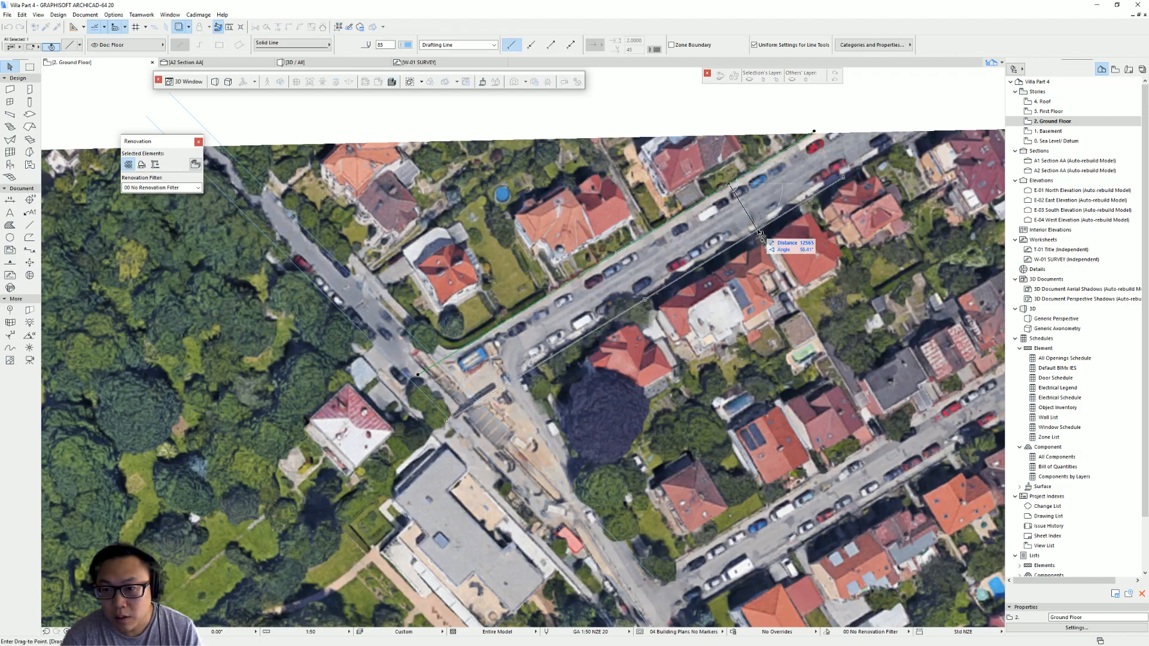
{"action": "left_click", "coordinate": [843, 178]}
{"action": "left_click", "coordinate": [943, 115]}
- Draw a polyline tracing the main road's edge south of the junction
{"action": "scroll", "coordinate": [501, 371], "scroll_direction": "up", "scroll_amount": 2}
{"action": "middle_click_drag", "start_coordinate": [500, 370], "coordinate": [367, 170]}
{"action": "left_click", "coordinate": [396, 178], "text": "alt"}
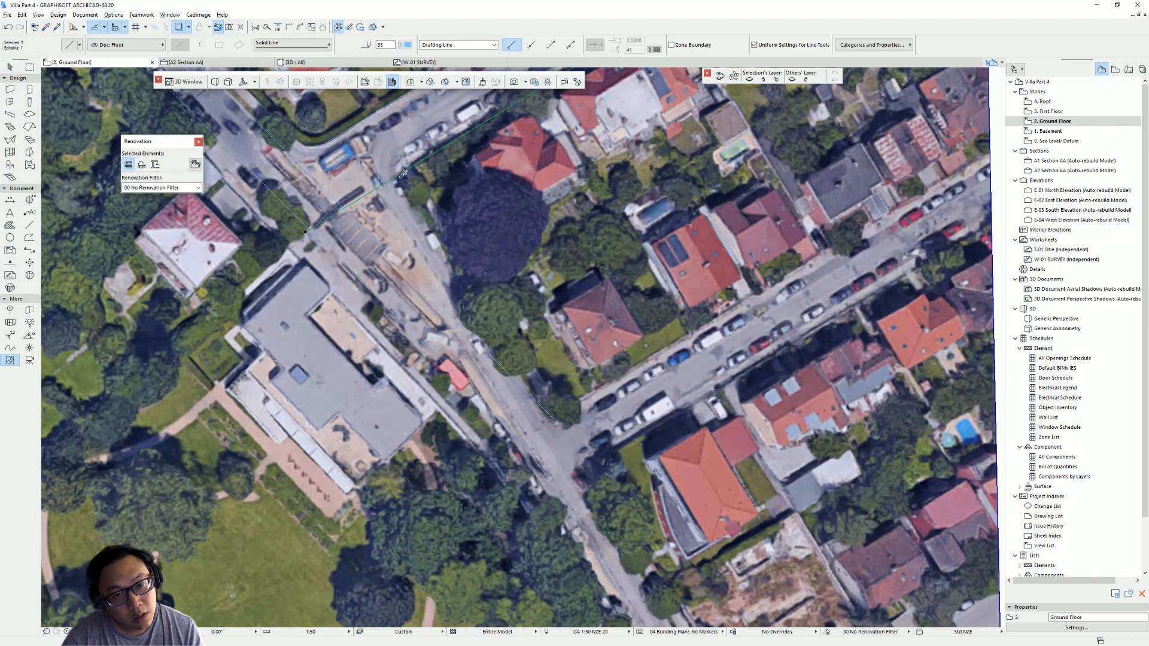
{"action": "left_click", "coordinate": [398, 176]}
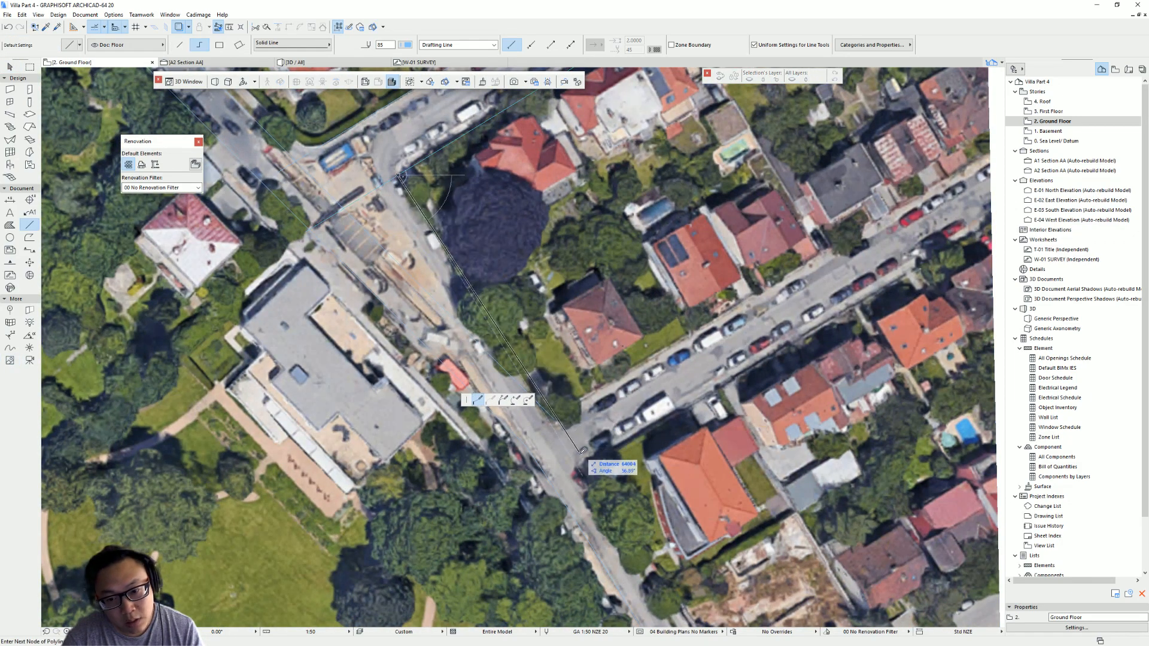
{"action": "scroll", "coordinate": [567, 445], "scroll_direction": "down", "scroll_amount": 2}
{"action": "scroll", "coordinate": [473, 234], "scroll_direction": "up", "scroll_amount": 2}
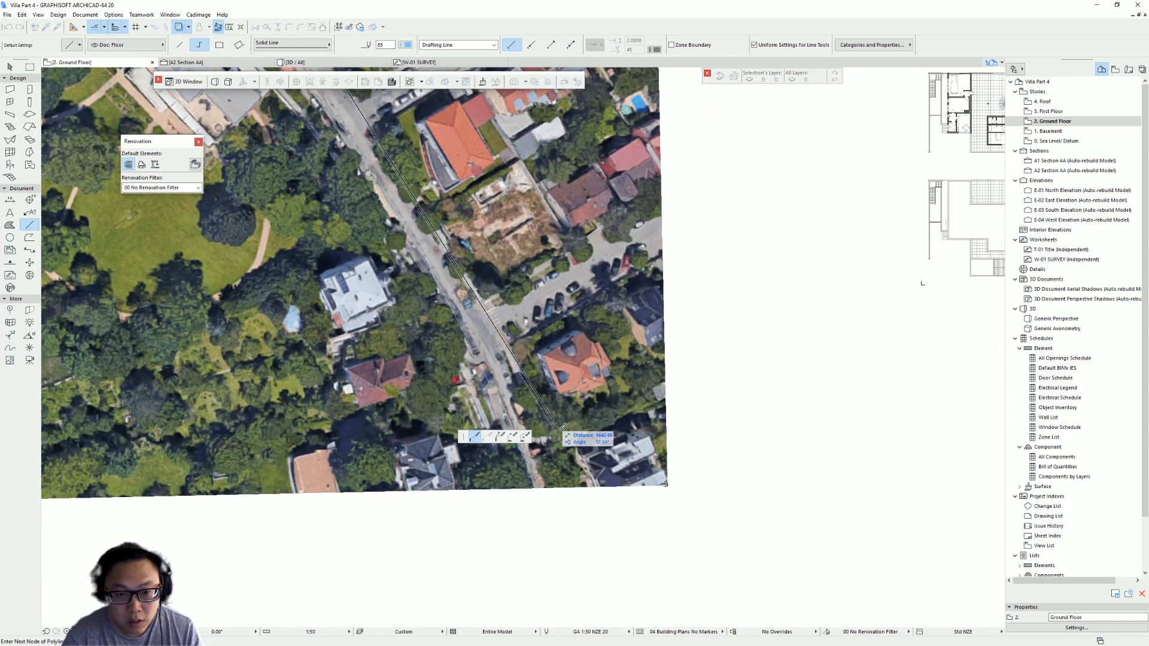
{"action": "double_click", "coordinate": [587, 448]}
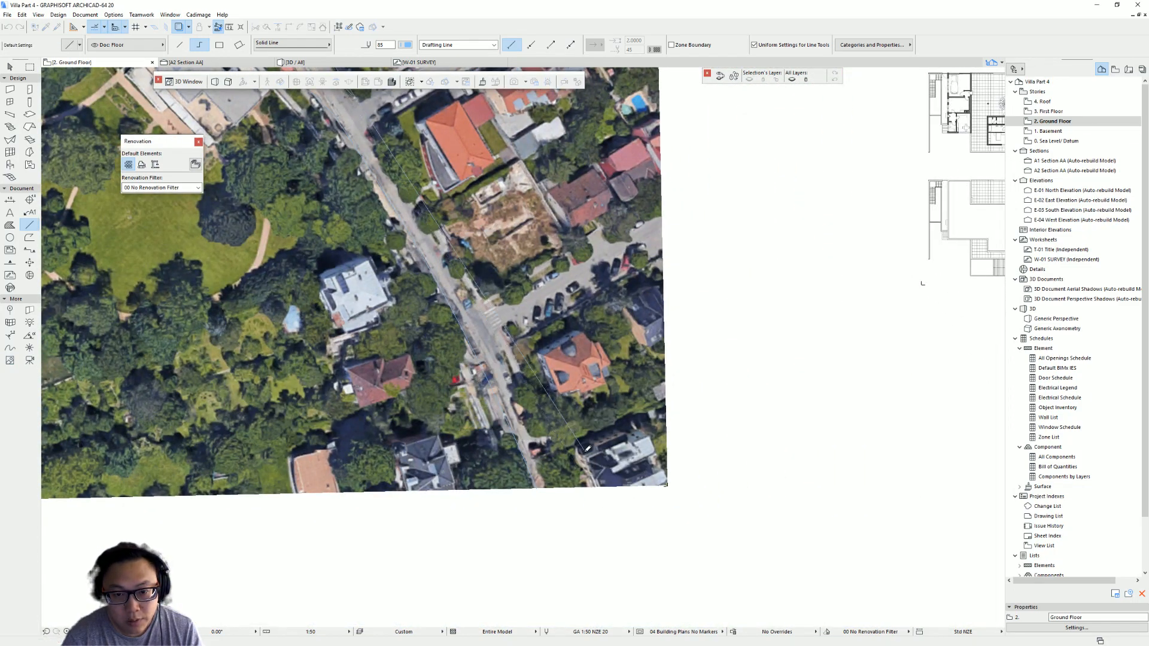
{"action": "scroll", "coordinate": [414, 315], "scroll_direction": "up", "scroll_amount": 4}
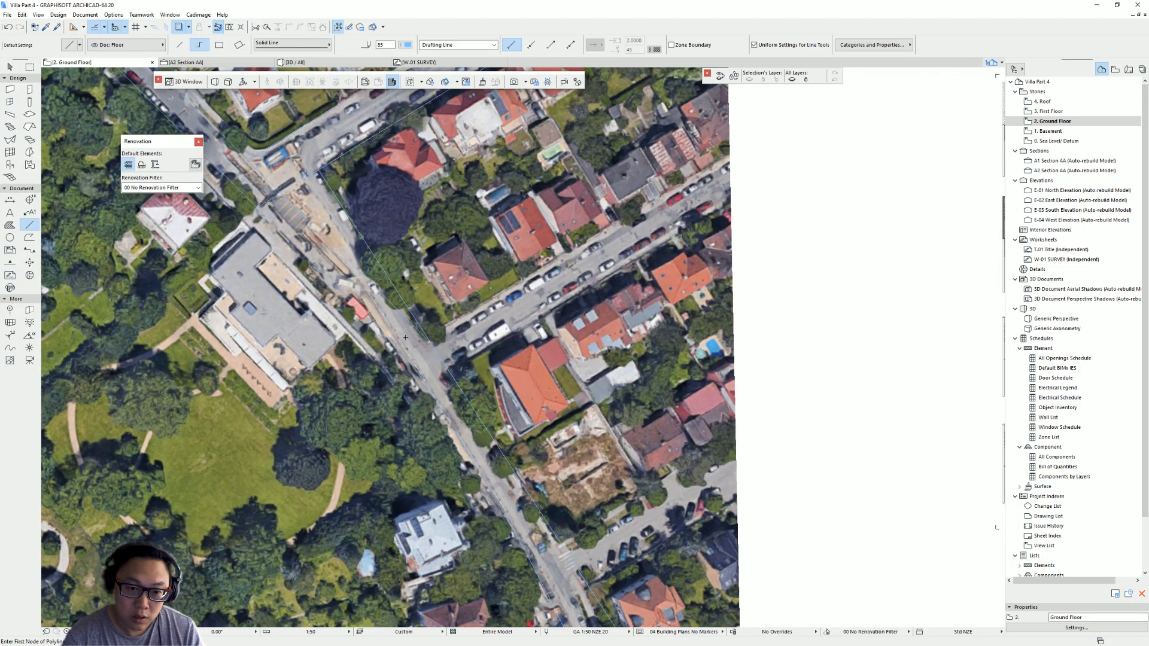
{"action": "scroll", "coordinate": [404, 338], "scroll_direction": "up", "scroll_amount": 3}
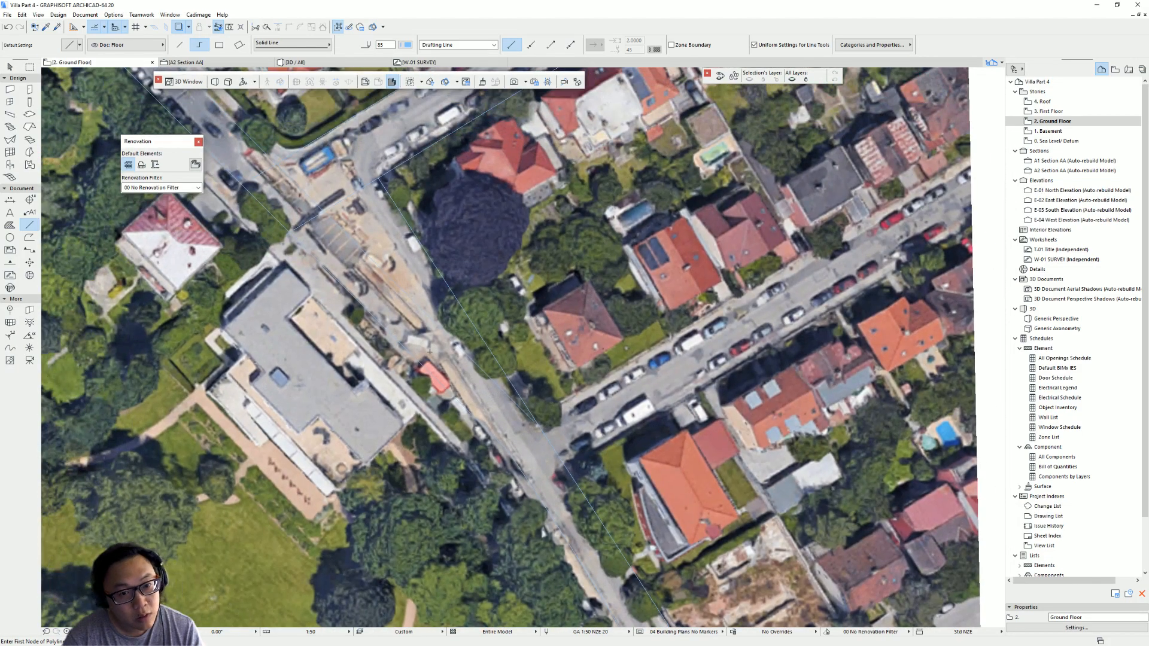
{"action": "key", "text": "Escape"}
- Move the traced cross-street line along the road so its end meets the junction corner
{"action": "left_click", "coordinate": [472, 362]}
{"action": "left_click", "coordinate": [482, 369]}
{"action": "middle_click_drag", "start_coordinate": [392, 313], "coordinate": [499, 452]}
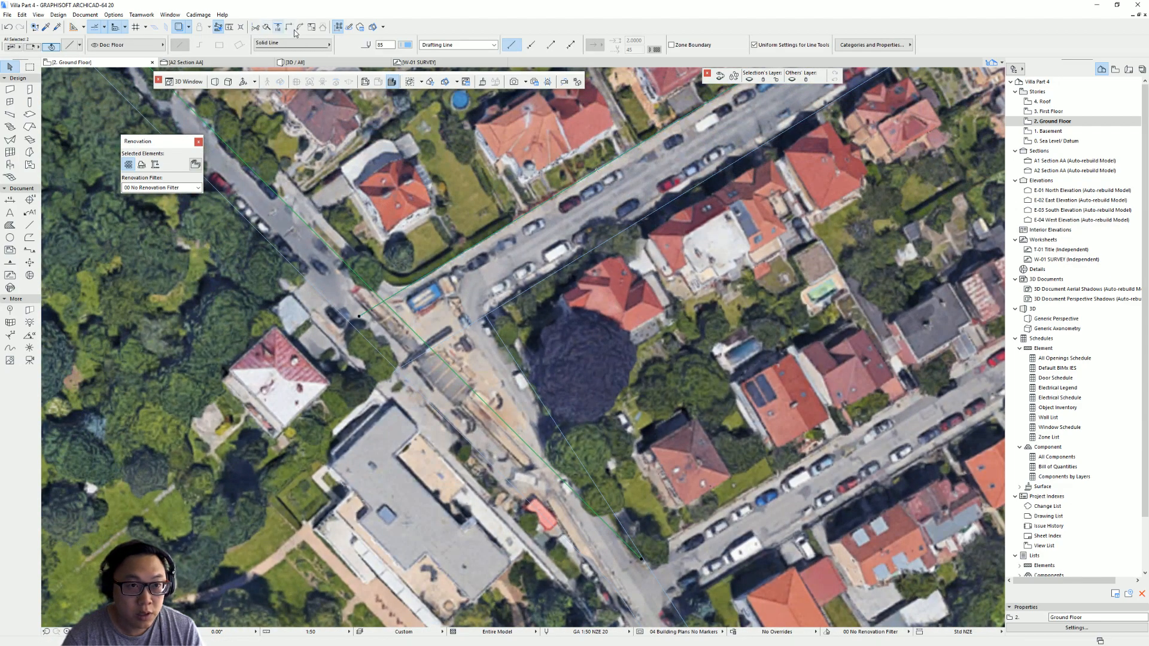
{"action": "left_click", "coordinate": [467, 335]}
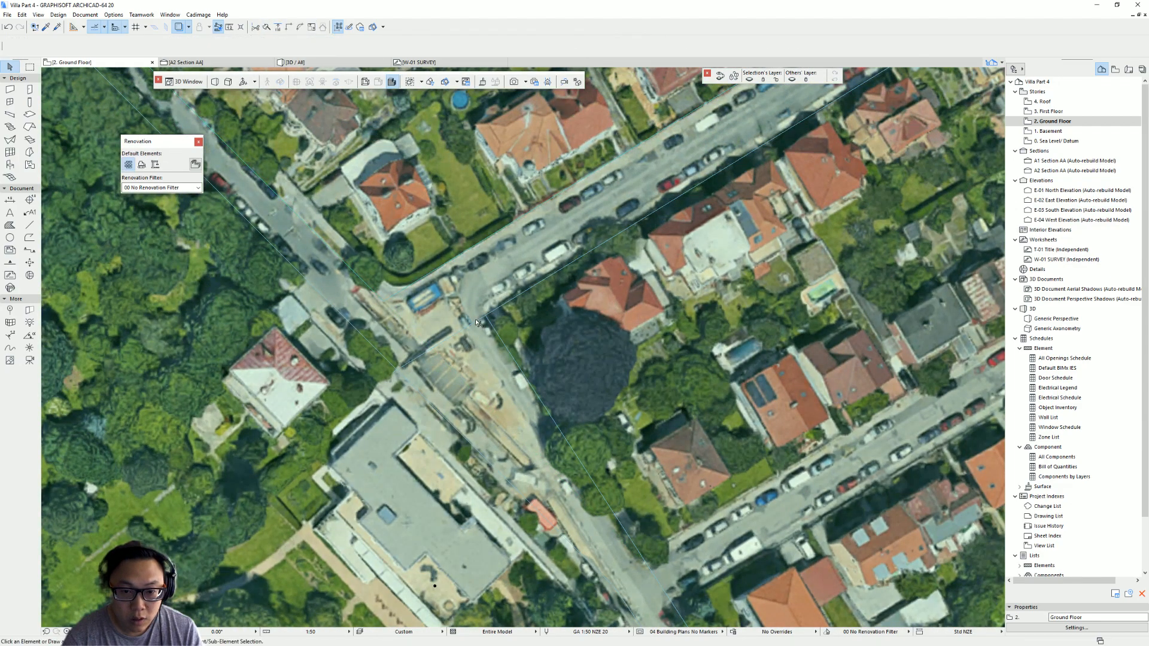
{"action": "left_click", "coordinate": [469, 326]}
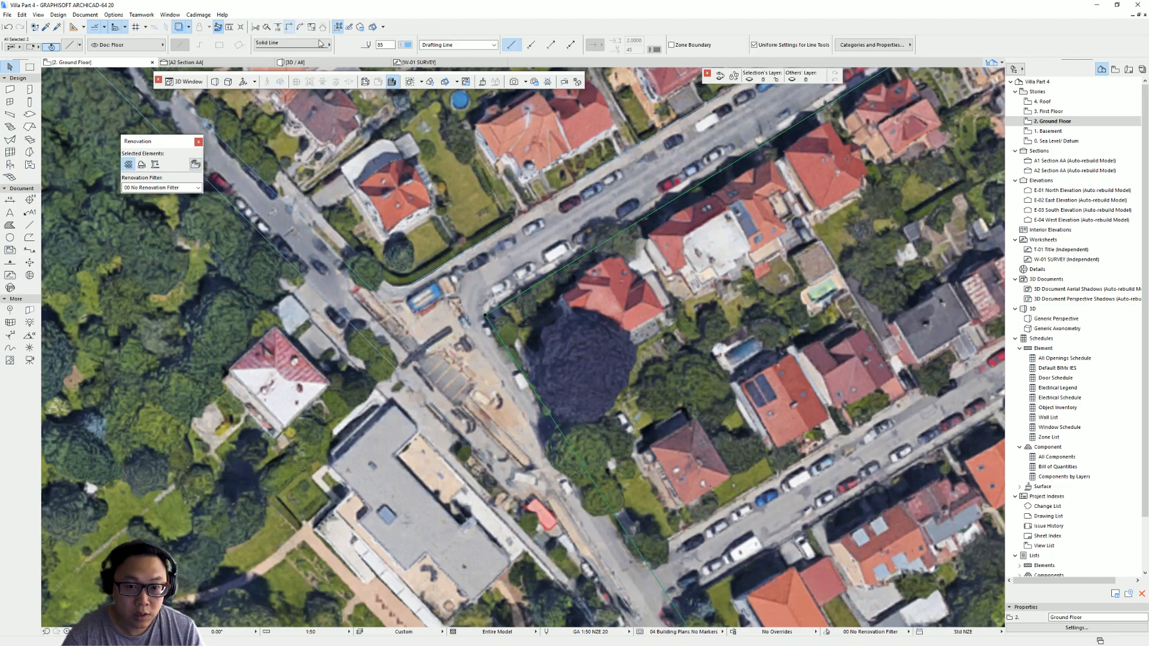
{"action": "key", "text": "Escape"}
{"action": "middle_click_drag", "start_coordinate": [625, 486], "coordinate": [475, 380]}
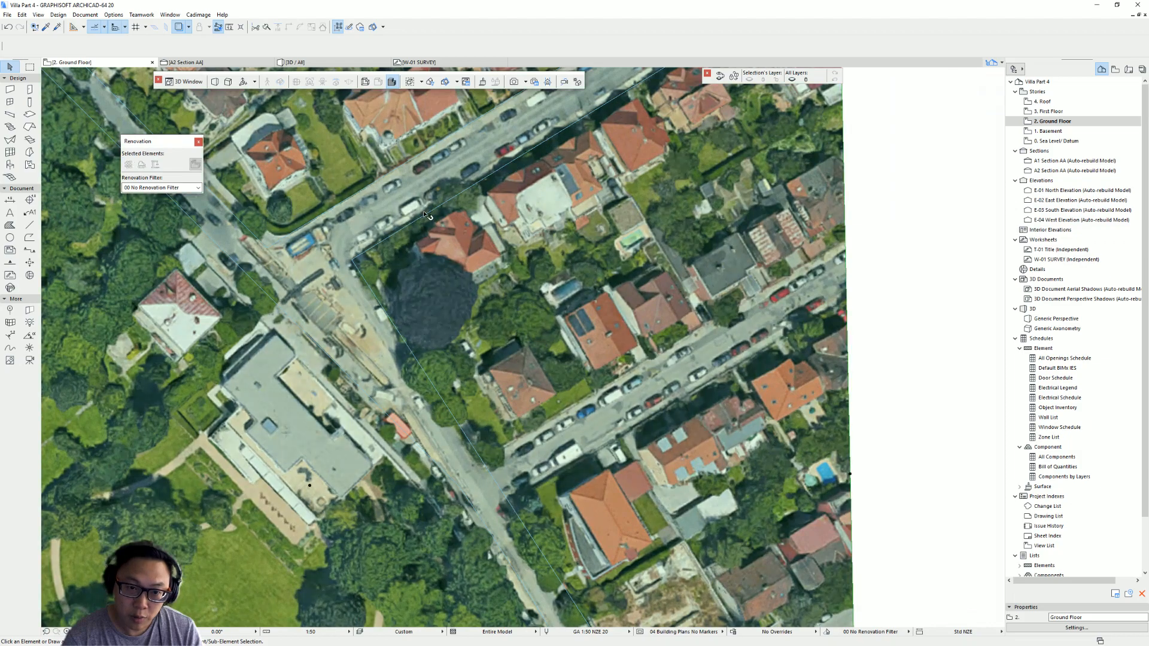
{"action": "key", "text": "l"}
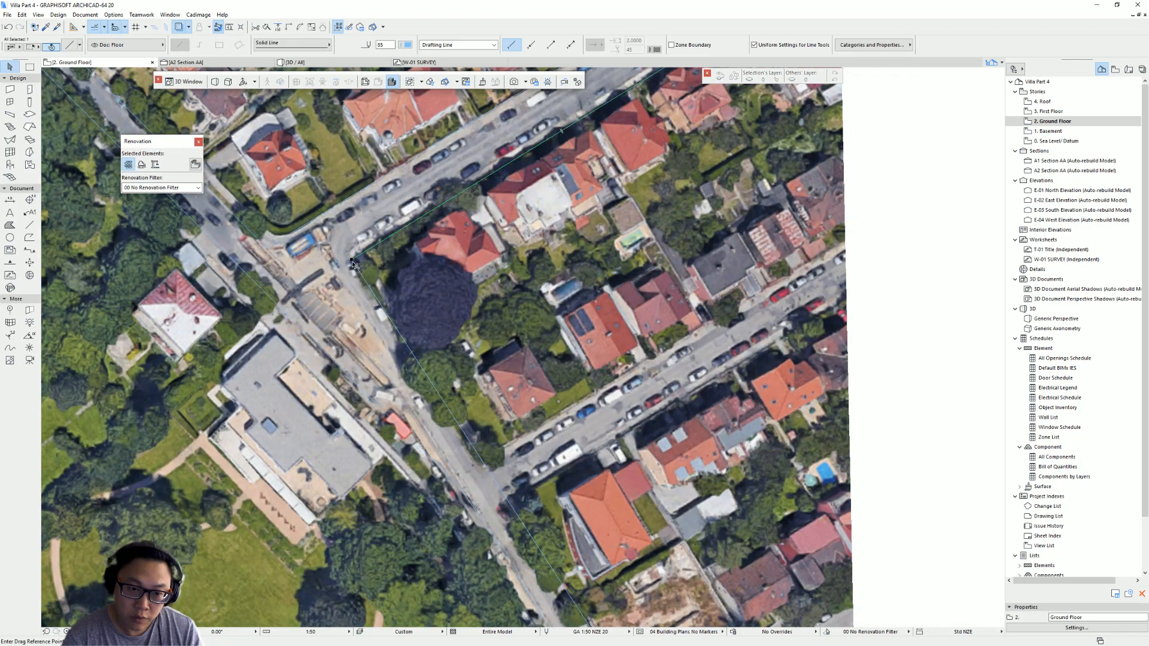
{"action": "left_click", "coordinate": [352, 259]}
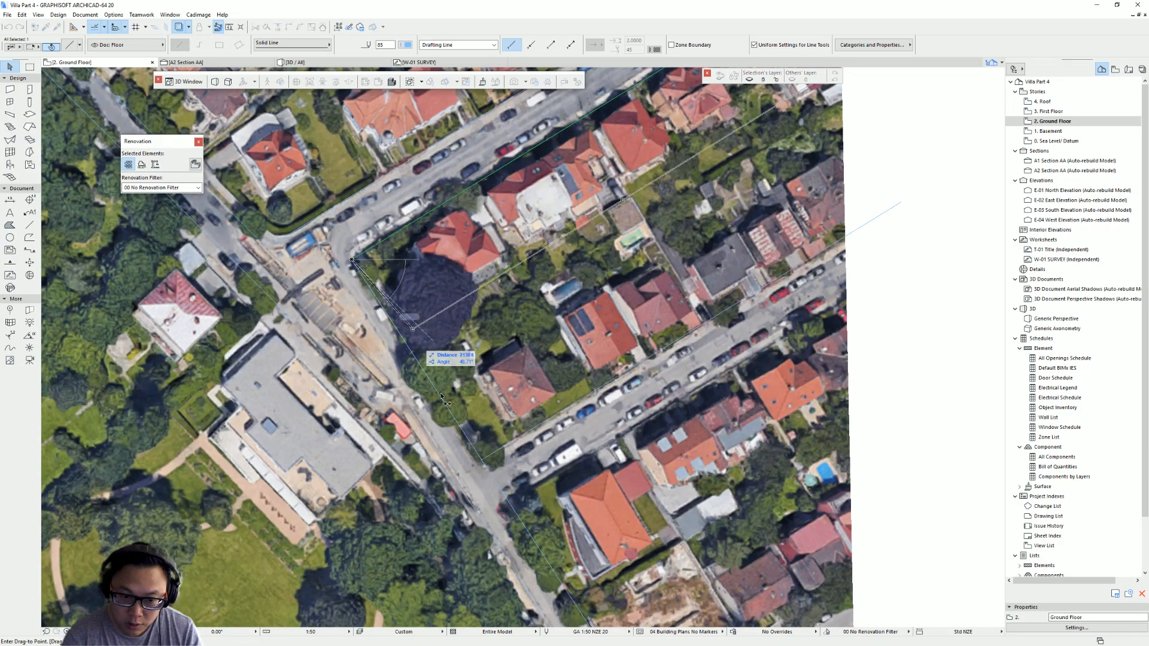
{"action": "middle_click_drag", "start_coordinate": [542, 518], "coordinate": [463, 385]}
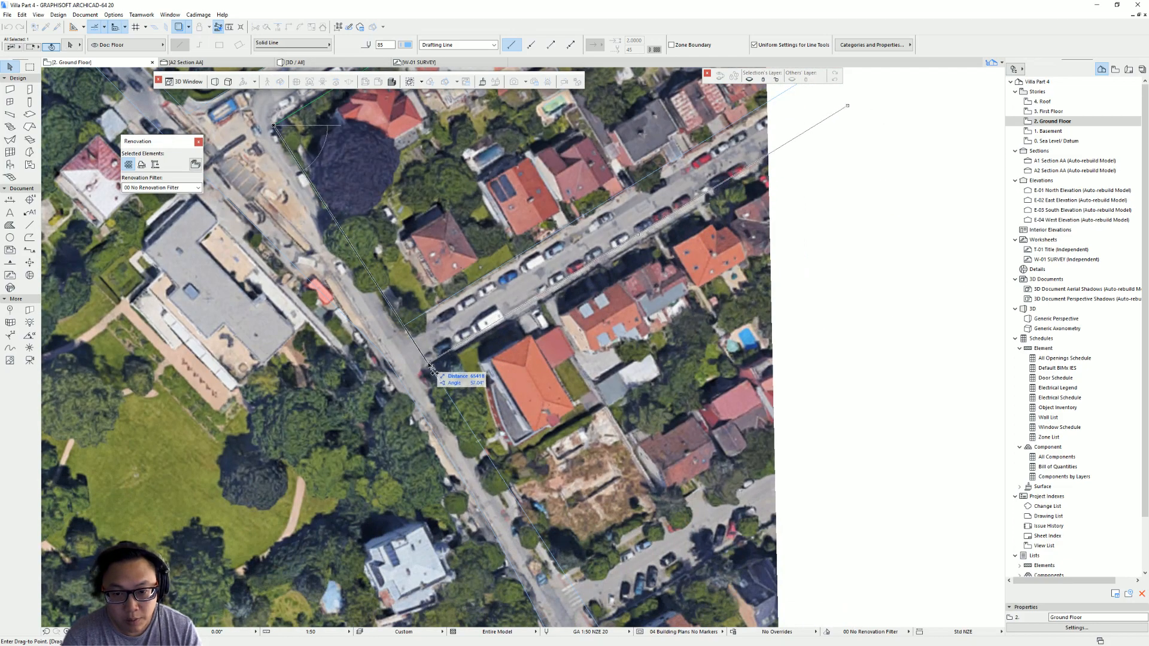
{"action": "left_click", "coordinate": [434, 371]}
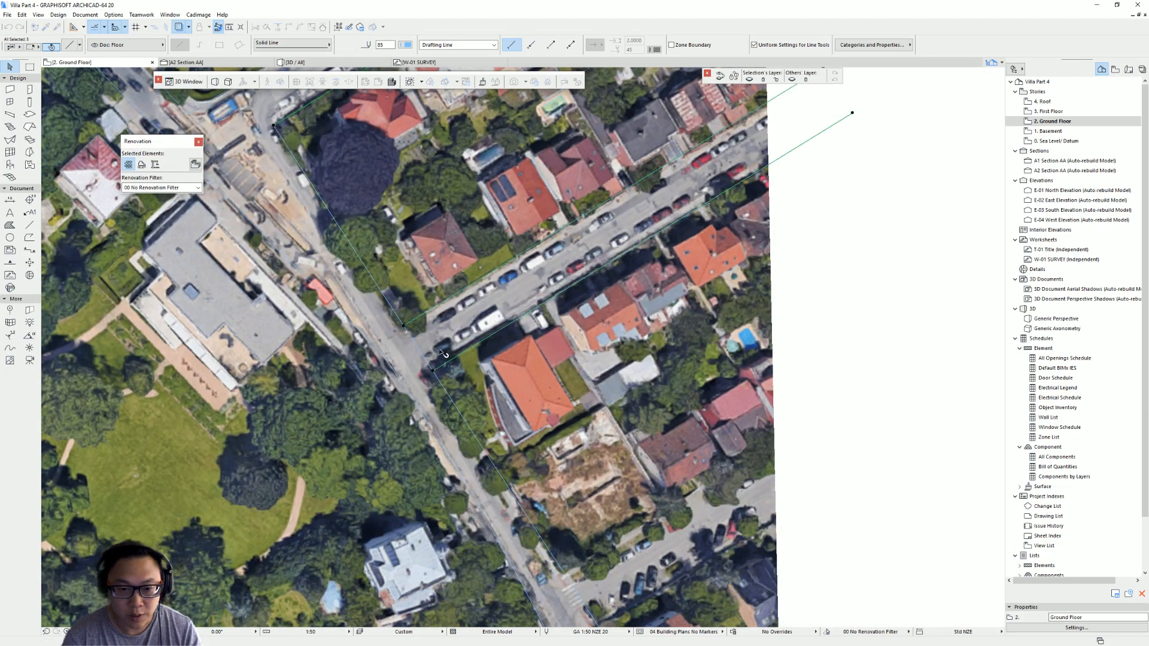
{"action": "key", "text": "Escape"}
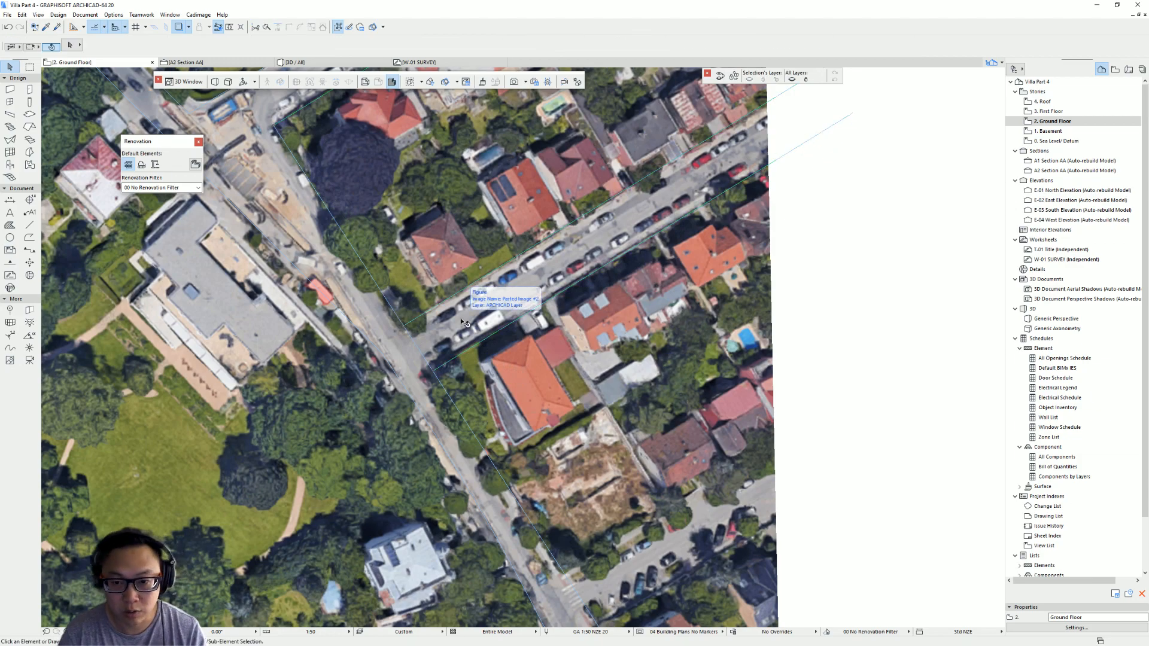
{"action": "scroll", "coordinate": [626, 206], "scroll_direction": "down", "scroll_amount": 2}
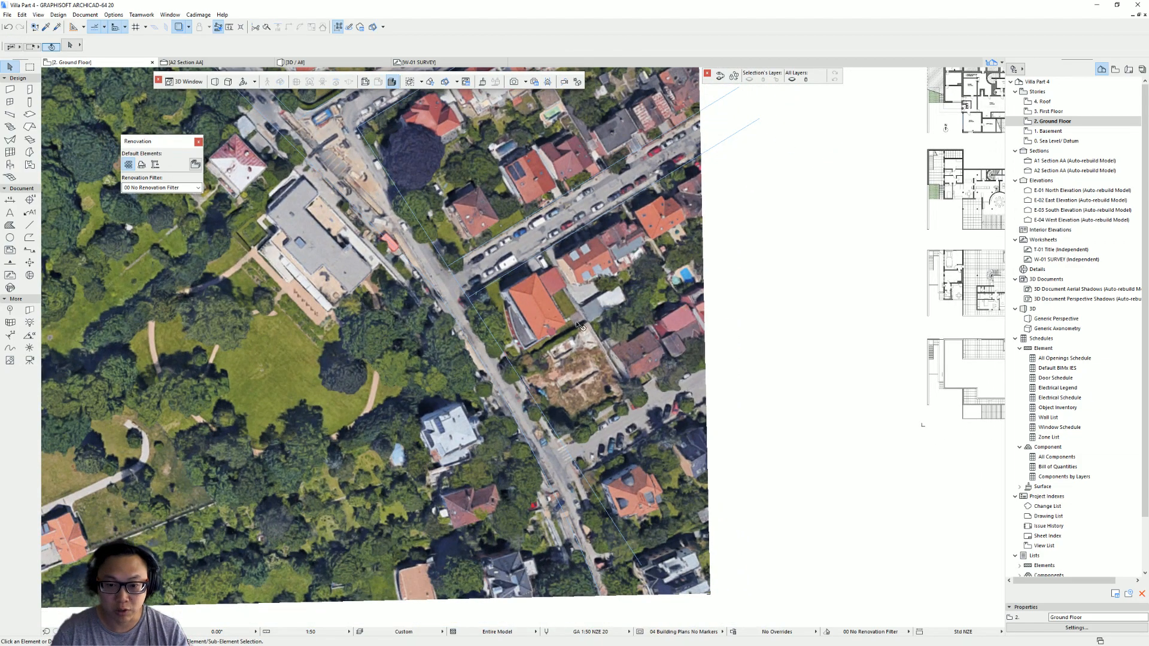
{"action": "scroll", "coordinate": [576, 419], "scroll_direction": "up", "scroll_amount": 2}
{"action": "left_click", "coordinate": [481, 229]}
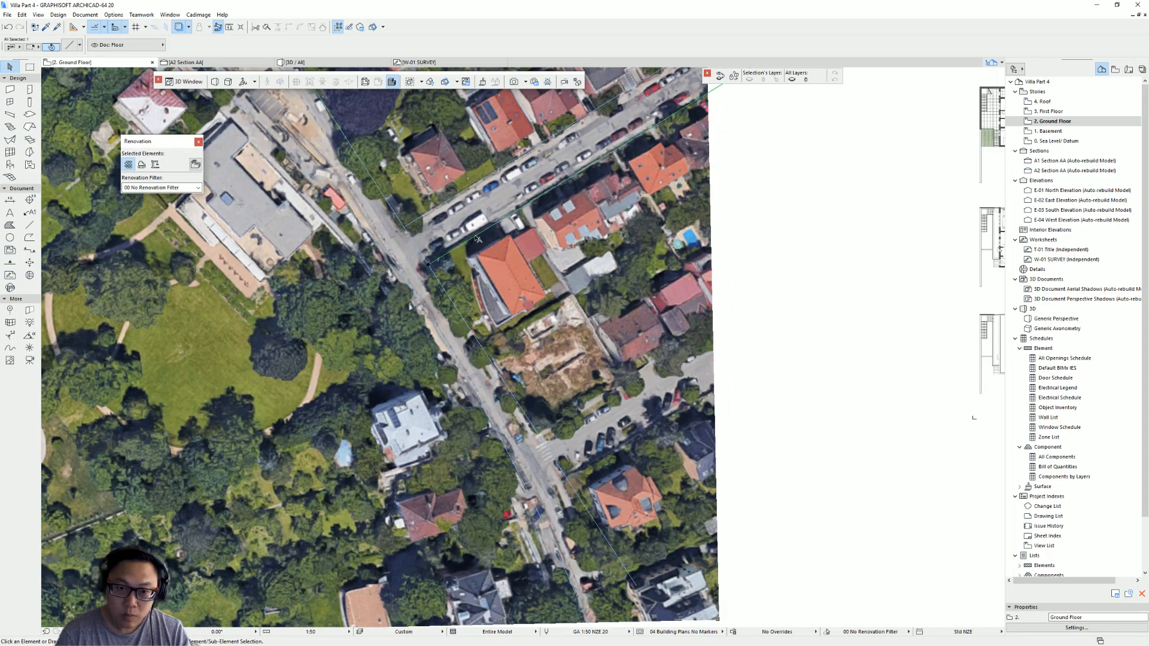
{"action": "left_click", "coordinate": [427, 268]}
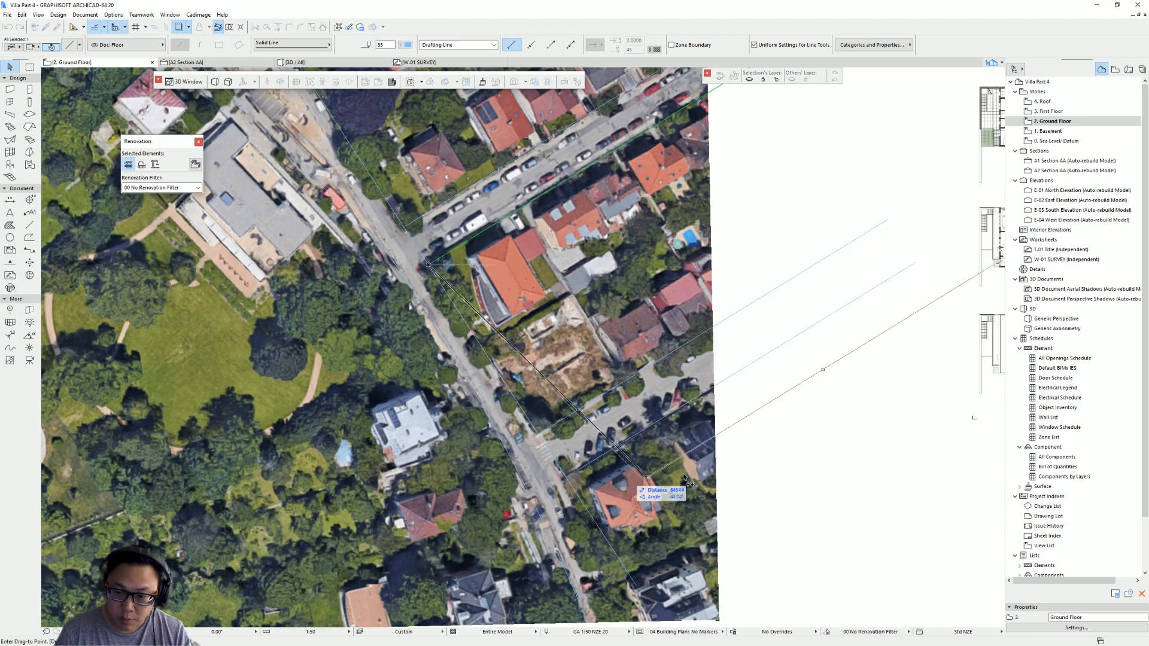
{"action": "key", "text": "Escape"}
{"action": "key", "text": "Escape"}
- Draw another polyline tracing the road edge southward from the cross-street corner
{"action": "middle_click_drag", "start_coordinate": [704, 394], "coordinate": [680, 279]}
{"action": "scroll", "coordinate": [585, 386], "scroll_direction": "up", "scroll_amount": 2}
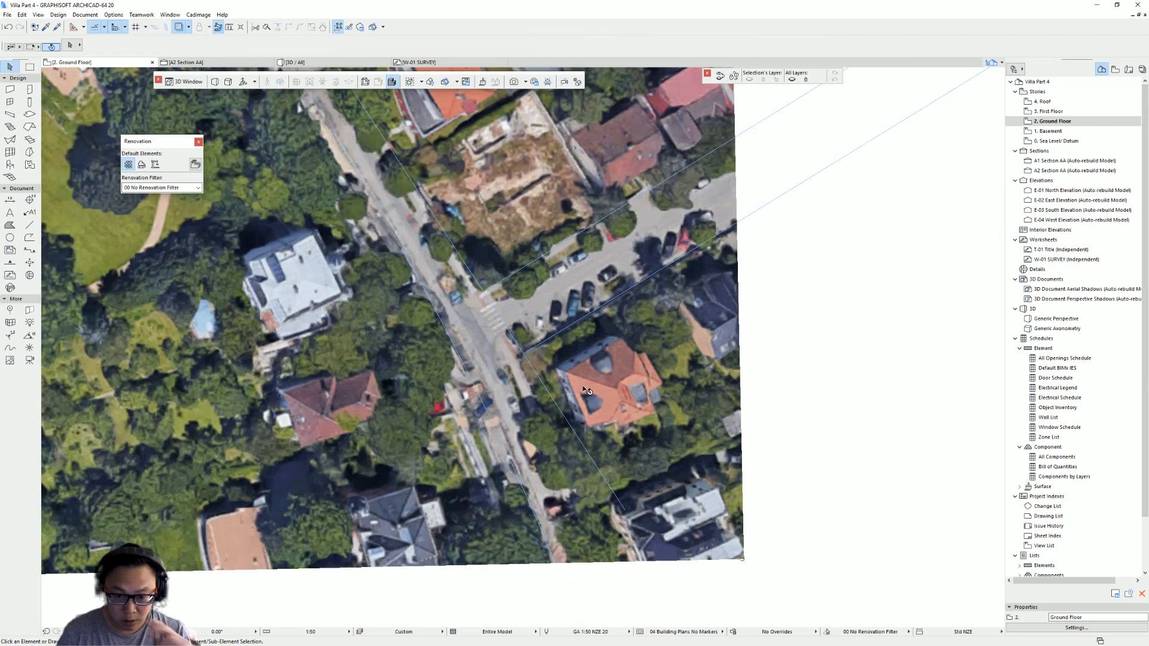
{"action": "middle_click_drag", "start_coordinate": [586, 459], "coordinate": [583, 403]}
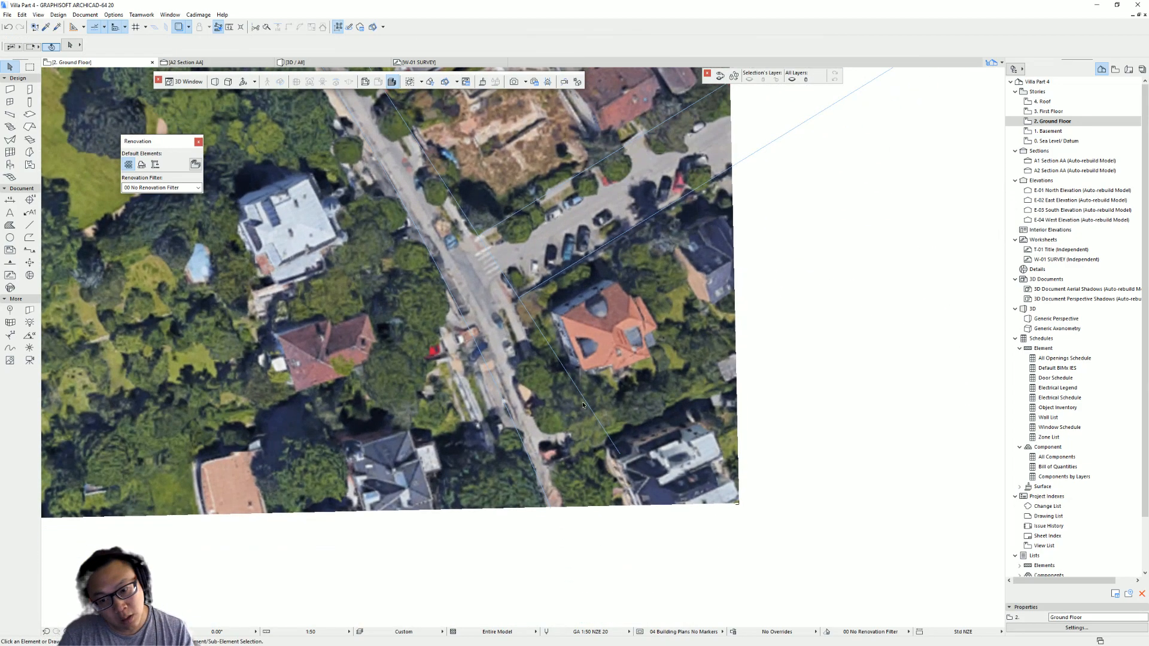
{"action": "left_click", "coordinate": [528, 314], "text": "alt"}
{"action": "left_click", "coordinate": [519, 297]}
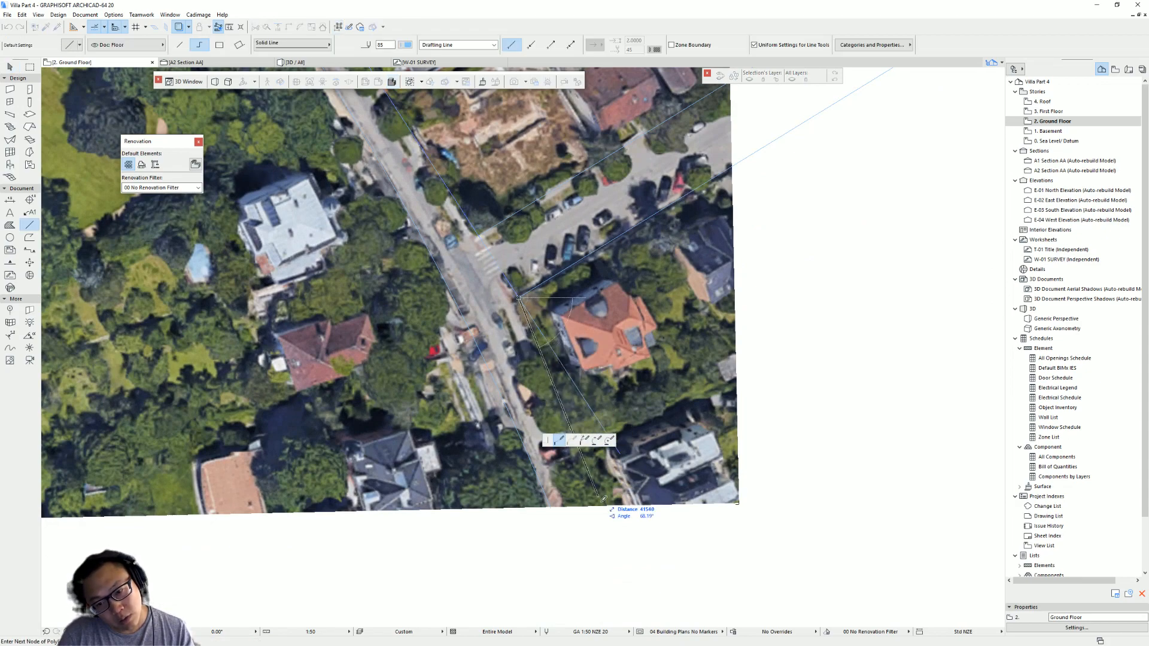
{"action": "double_click", "coordinate": [610, 518]}
{"action": "key", "text": "Escape"}
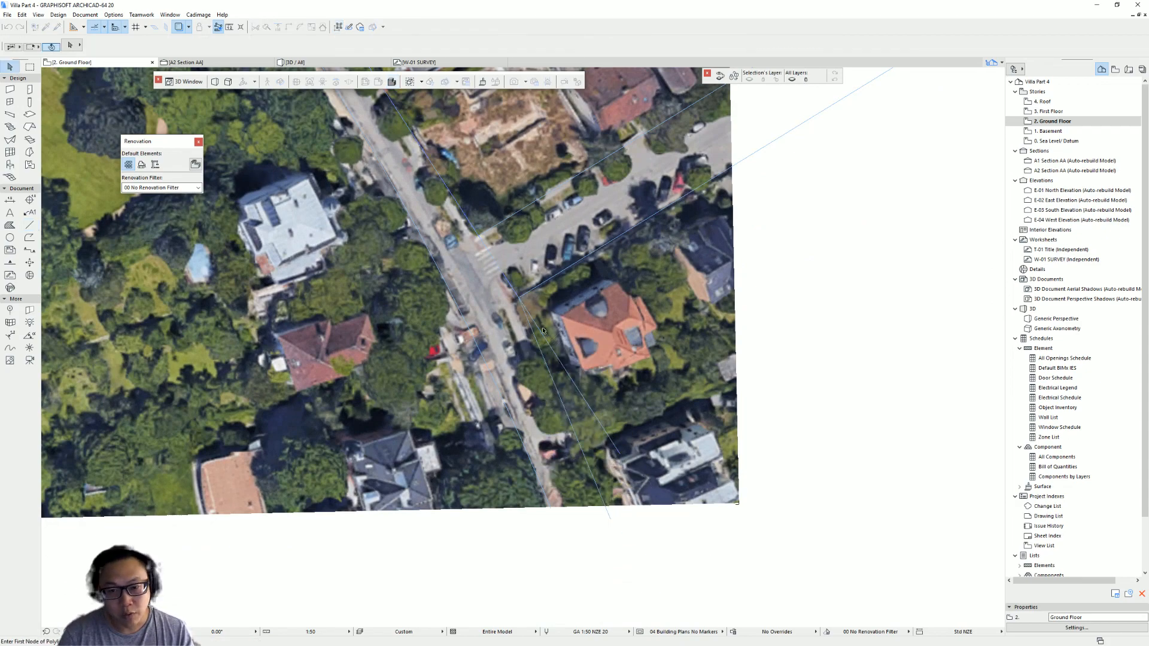
{"action": "left_click", "coordinate": [536, 323]}
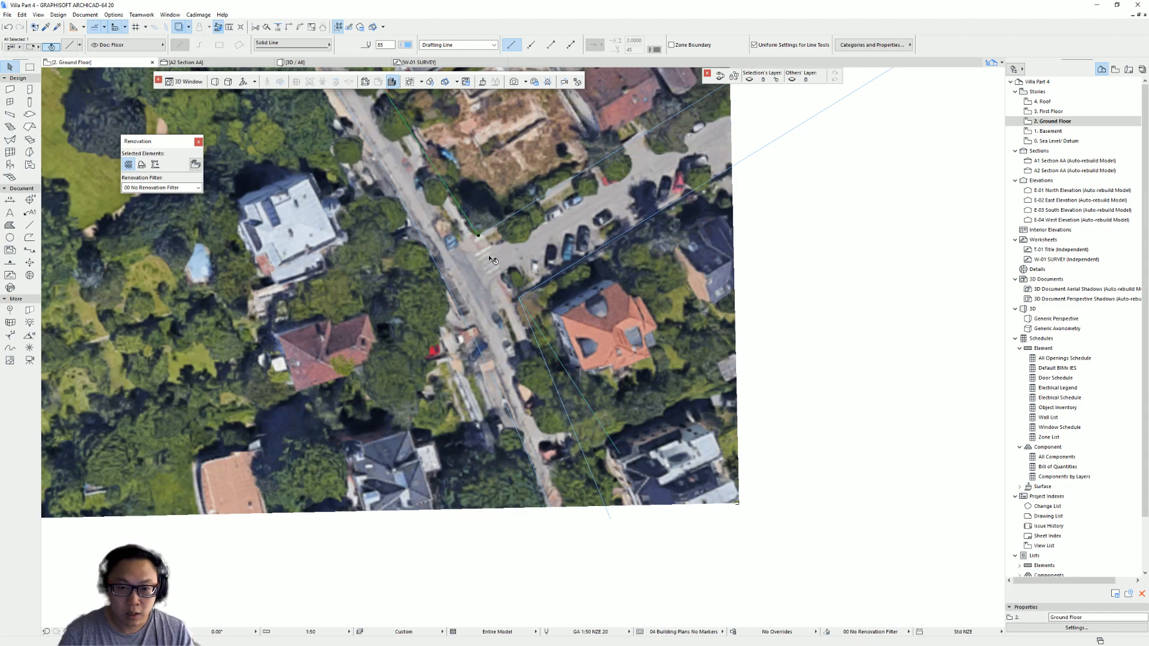
{"action": "key", "text": "Escape"}
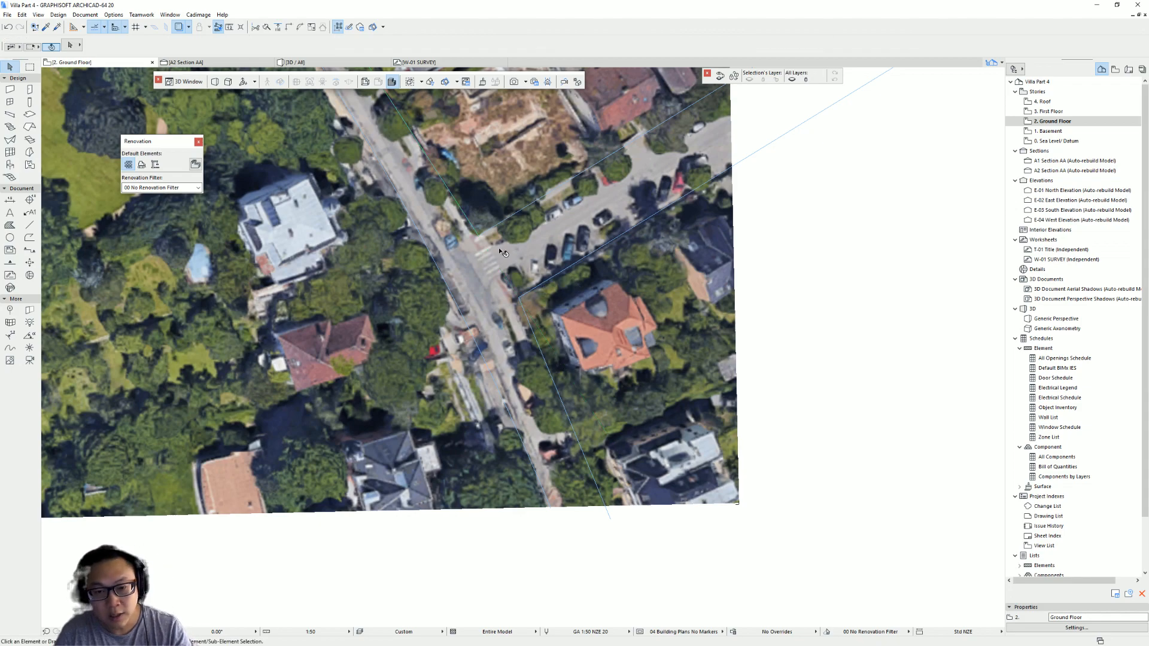
- Move the road-edge polyline's corner node onto the cross-street junction corner
{"action": "scroll", "coordinate": [518, 338], "scroll_direction": "up", "scroll_amount": 4}
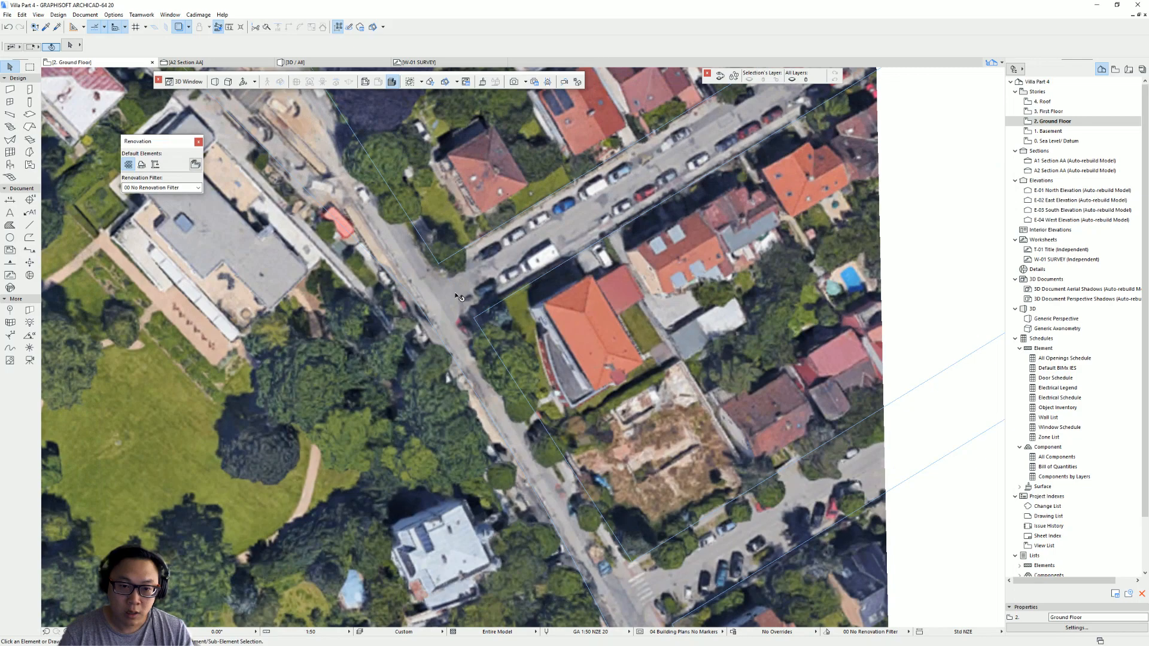
{"action": "scroll", "coordinate": [459, 297], "scroll_direction": "down", "scroll_amount": 3}
{"action": "scroll", "coordinate": [394, 250], "scroll_direction": "up", "scroll_amount": 3}
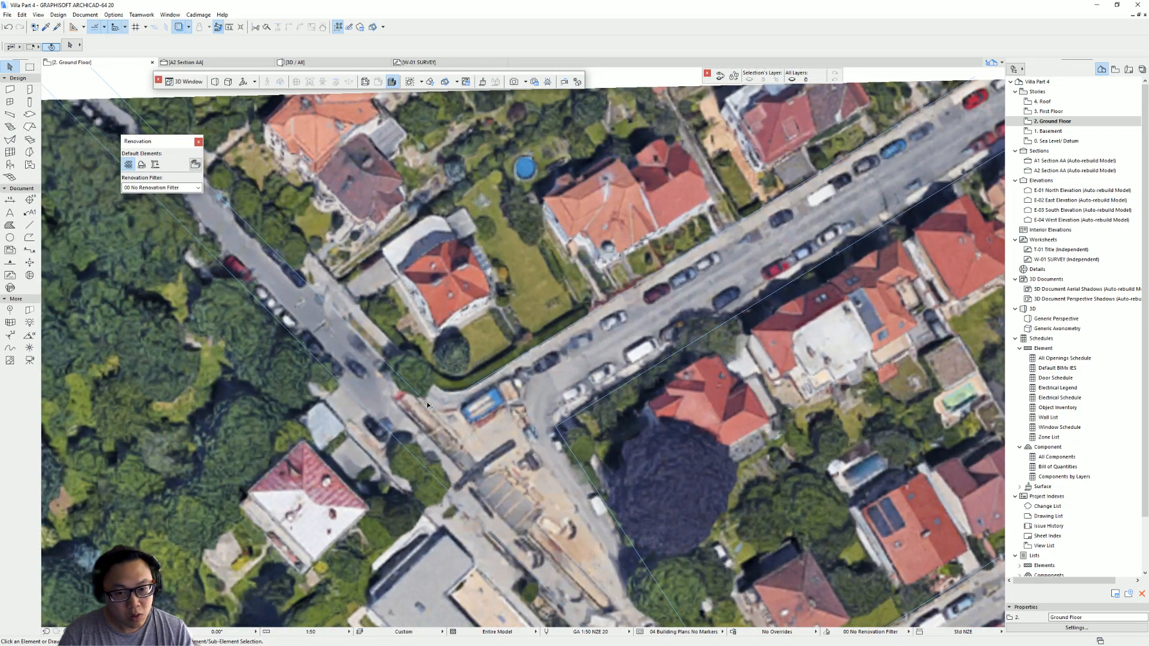
{"action": "left_click", "coordinate": [429, 411]}
{"action": "left_click", "coordinate": [432, 410]}
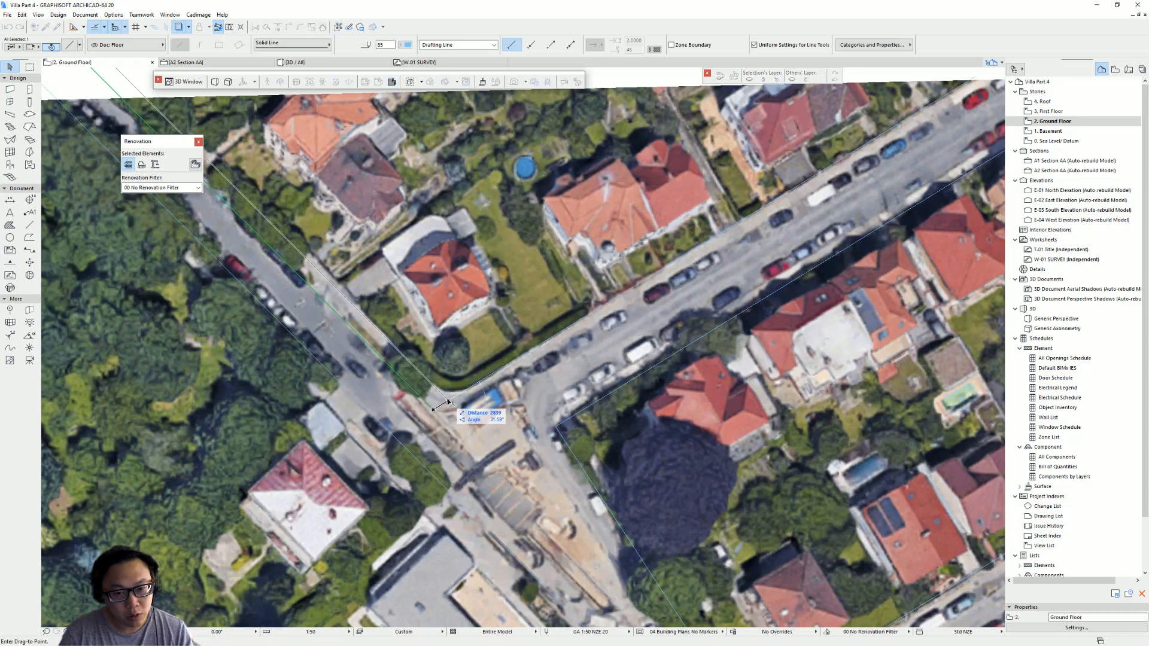
{"action": "left_click", "coordinate": [451, 400]}
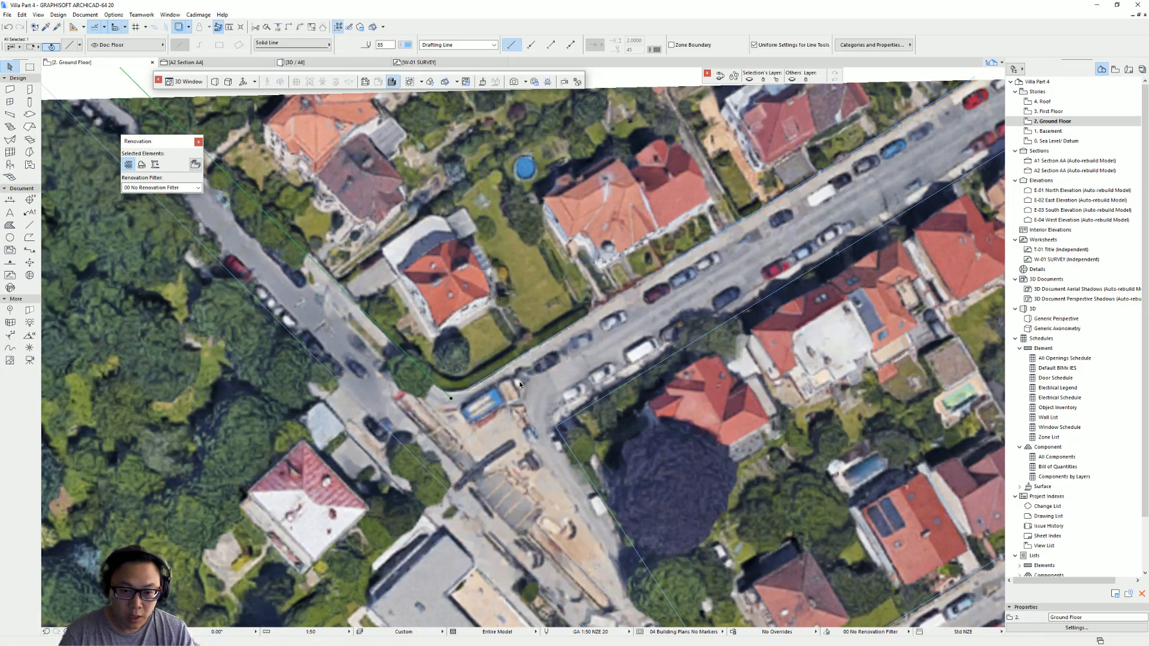
- Fillet the polyline's corner at the cross-street junction with a radius of 300
{"action": "scroll", "coordinate": [459, 394], "scroll_direction": "up", "scroll_amount": 3}
{"action": "left_click", "coordinate": [424, 396], "text": "shift"}
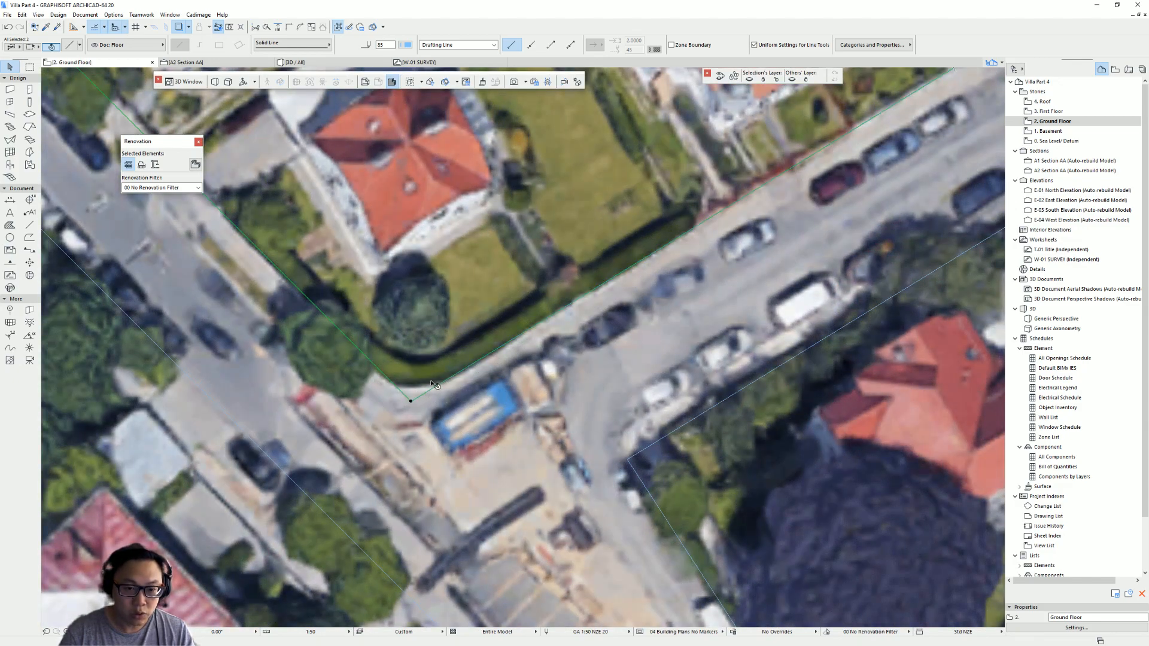
{"action": "scroll", "coordinate": [410, 400], "scroll_direction": "up", "scroll_amount": 4}
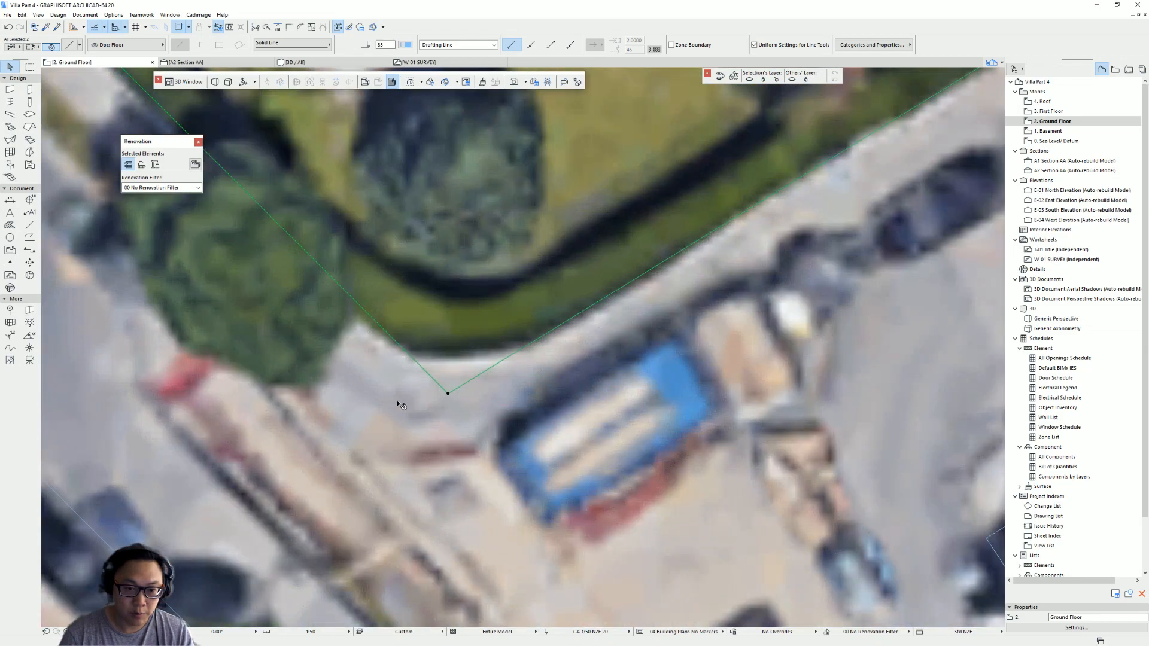
{"action": "scroll", "coordinate": [489, 384], "scroll_direction": "down", "scroll_amount": 3}
{"action": "middle_click_drag", "start_coordinate": [489, 384], "coordinate": [441, 387]}
{"action": "left_click", "coordinate": [438, 387]}
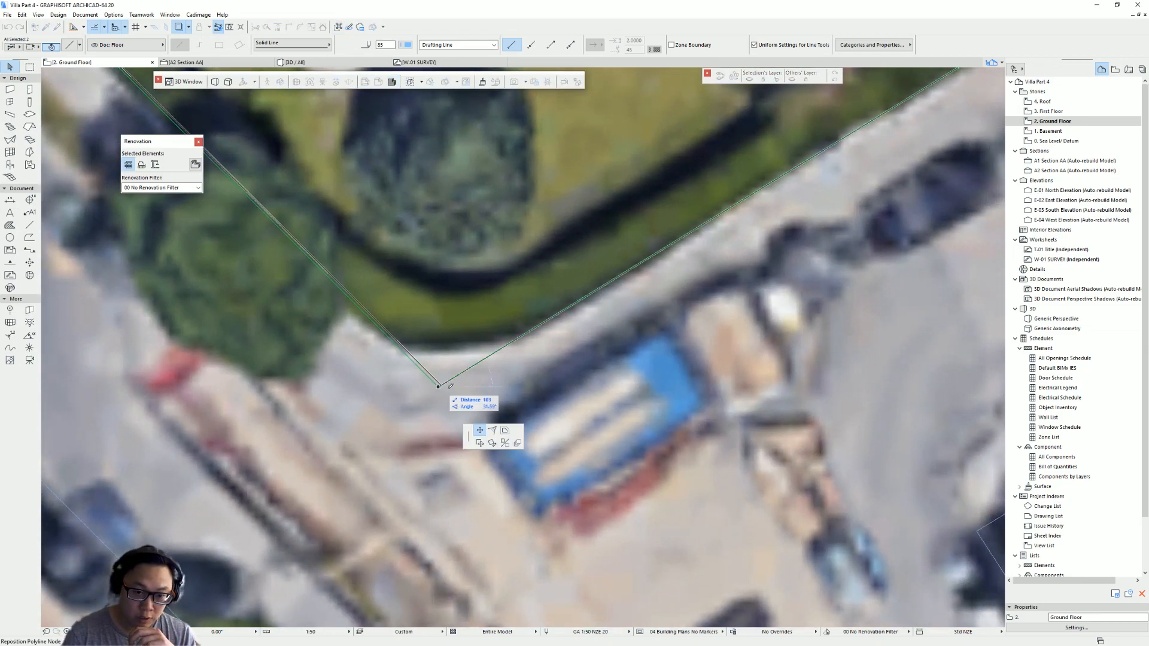
{"action": "left_click", "coordinate": [492, 430]}
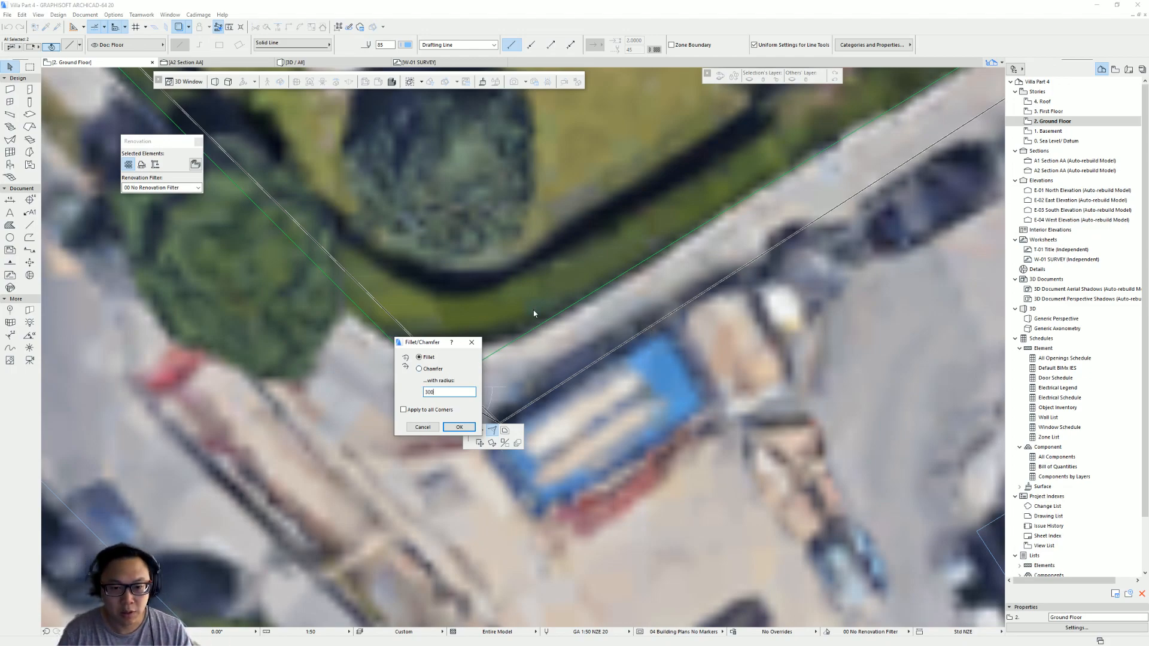
{"action": "key", "text": "Return"}
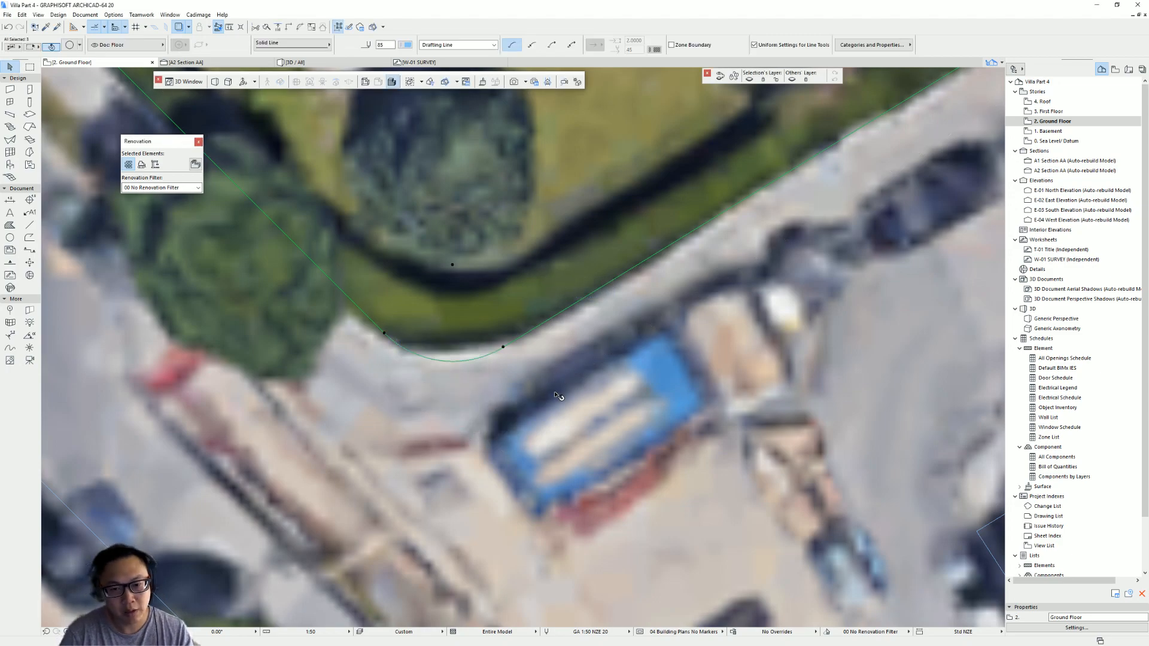
- Fillet the traced polyline's corner at the junction south of the cross street
{"action": "scroll", "coordinate": [555, 395], "scroll_direction": "down", "scroll_amount": 4}
{"action": "middle_click_drag", "start_coordinate": [794, 464], "coordinate": [530, 348]}
{"action": "key", "text": "Escape"}
{"action": "left_click", "coordinate": [467, 343]}
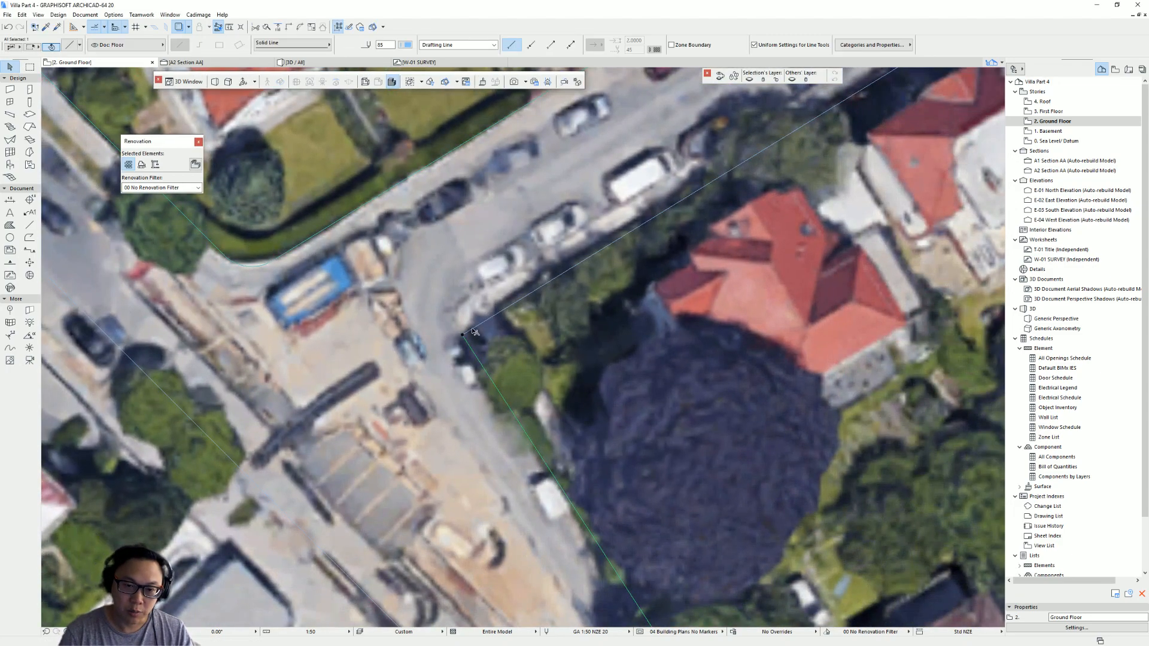
{"action": "left_click", "coordinate": [462, 335]}
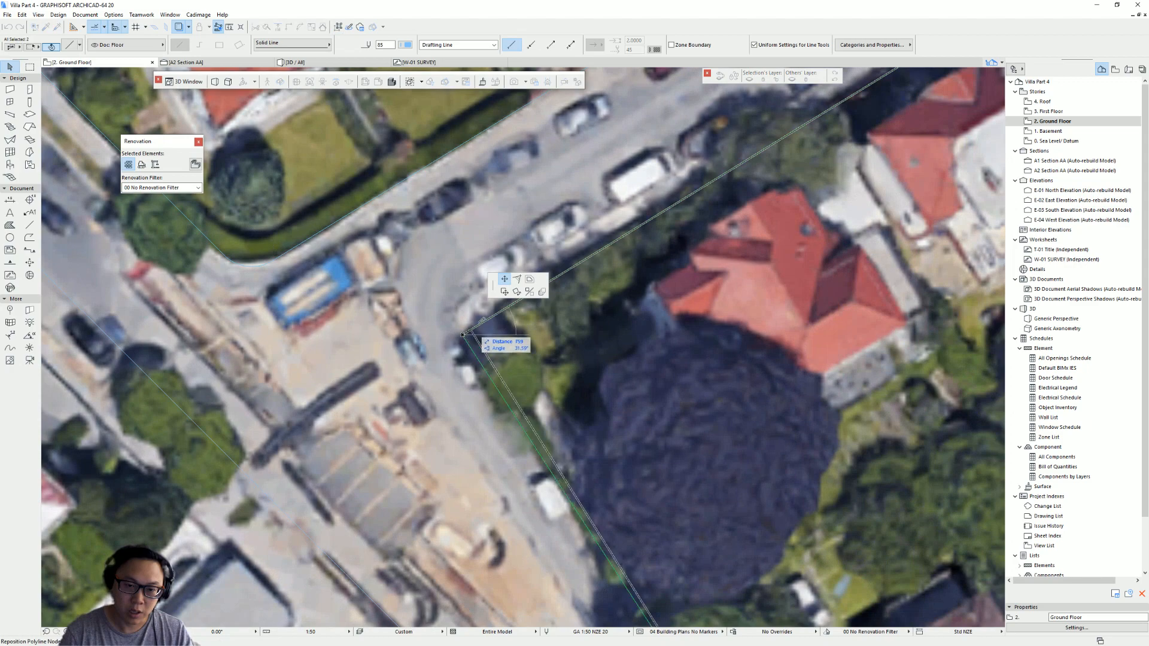
{"action": "left_click", "coordinate": [517, 279]}
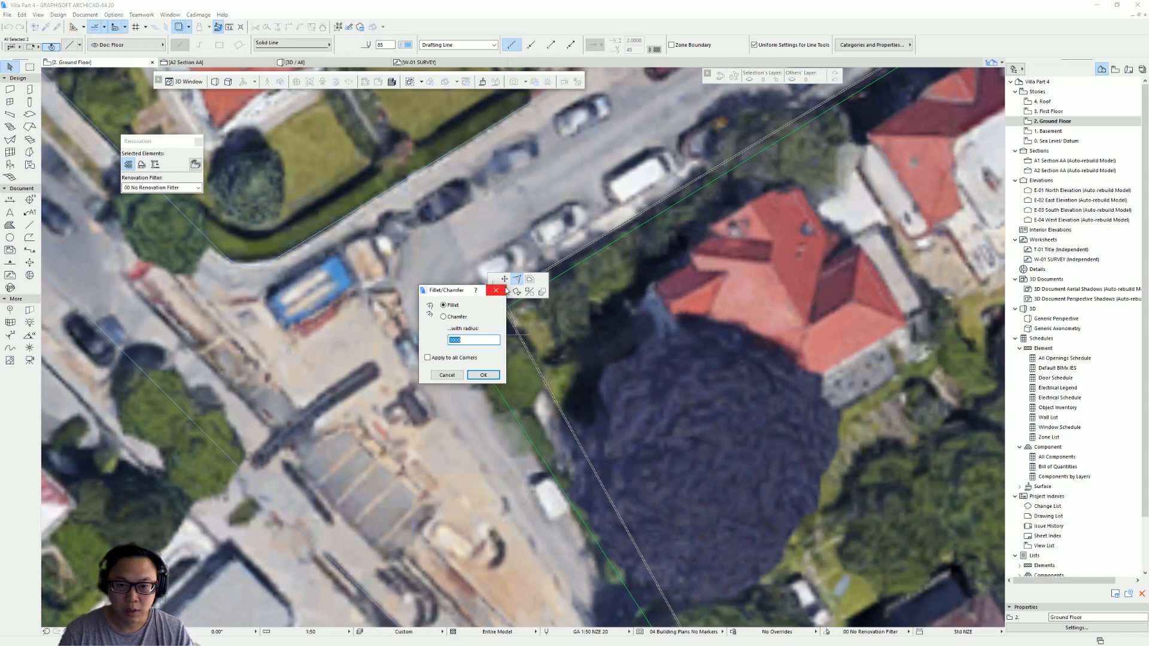
{"action": "left_click", "coordinate": [483, 374]}
- Fillet the corner of the northeastern road-edge polyline where it meets the junction
{"action": "scroll", "coordinate": [496, 405], "scroll_direction": "down", "scroll_amount": 4}
{"action": "scroll", "coordinate": [497, 405], "scroll_direction": "up", "scroll_amount": 3}
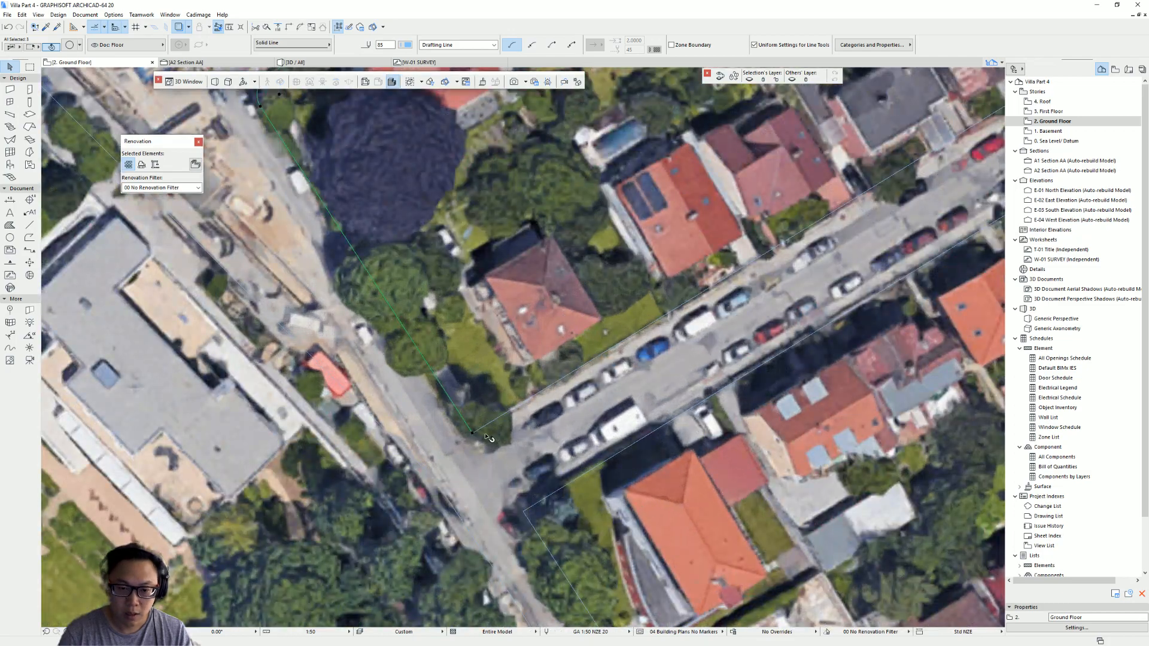
{"action": "left_click", "coordinate": [470, 429]}
{"action": "left_click", "coordinate": [472, 427], "text": "shift"}
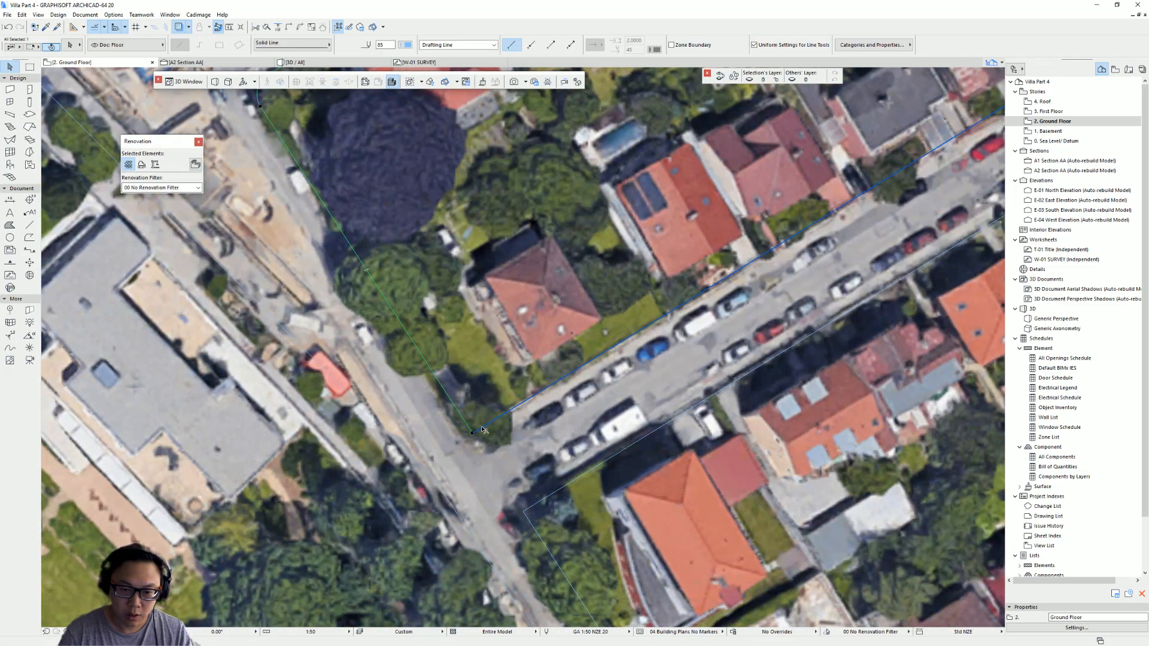
{"action": "scroll", "coordinate": [473, 434], "scroll_direction": "up", "scroll_amount": 1}
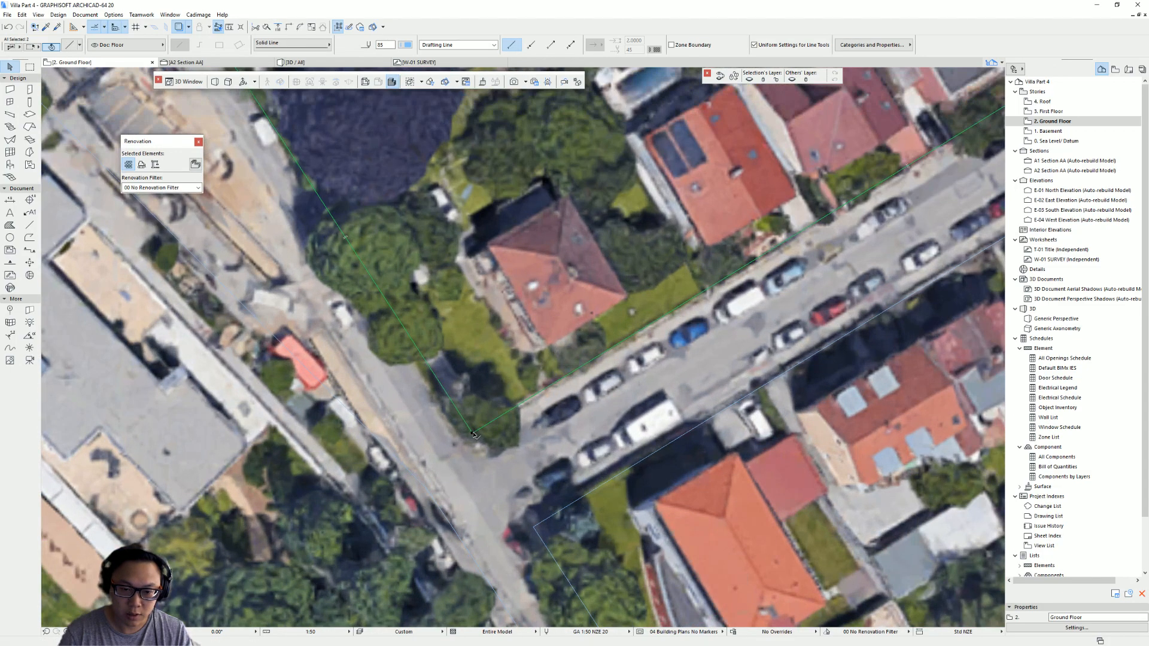
{"action": "left_click", "coordinate": [473, 433]}
{"action": "left_click", "coordinate": [525, 476]}
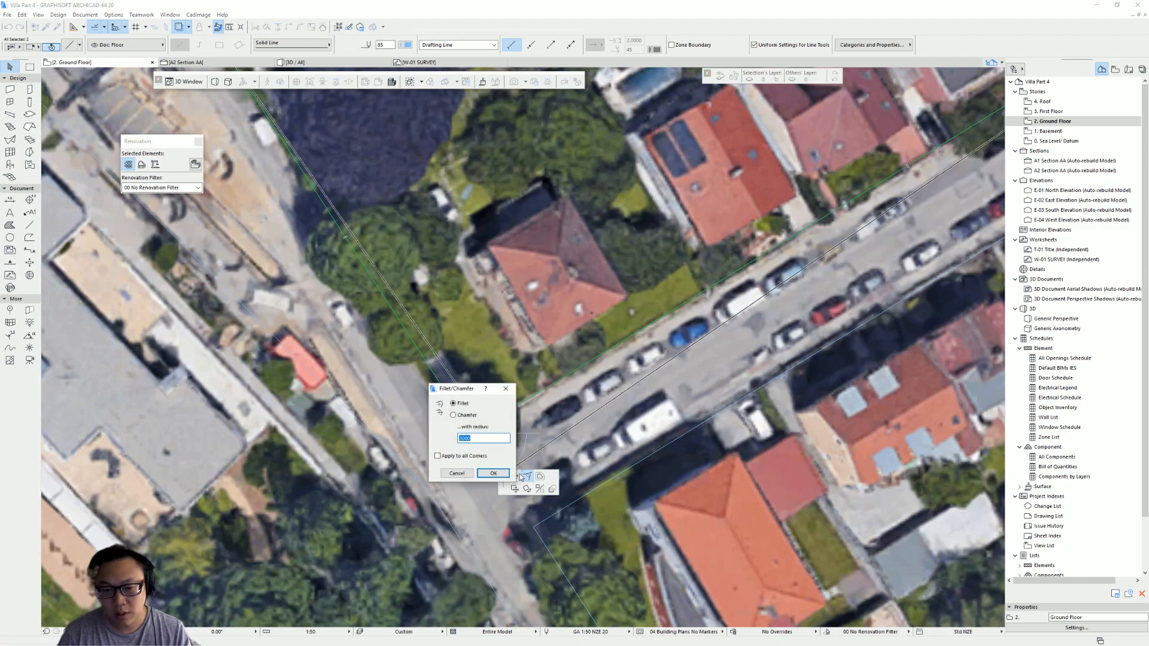
{"action": "key", "text": "Return"}
- Fillet the remaining road-edge polyline corner at the southern side of the junction
{"action": "middle_click_drag", "start_coordinate": [549, 516], "coordinate": [500, 442]}
{"action": "key", "text": "Escape"}
{"action": "left_click", "coordinate": [492, 464]}
{"action": "left_click", "coordinate": [486, 453]}
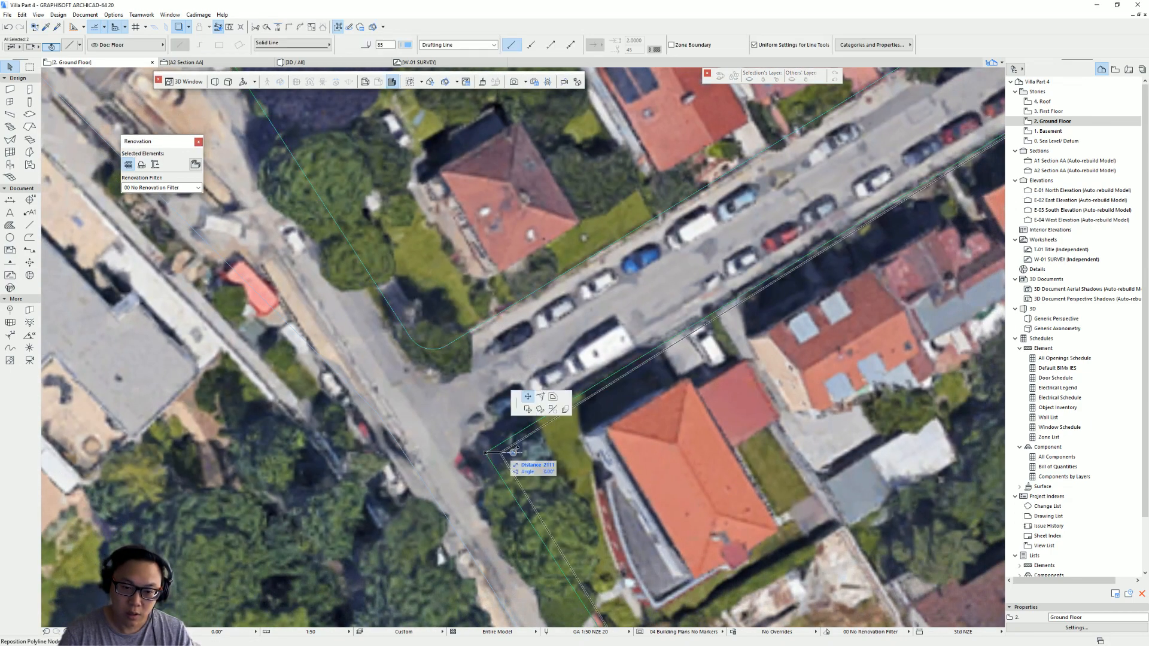
{"action": "left_click", "coordinate": [544, 401]}
{"action": "key", "text": "Return"}
- Undo the last polyline edit
{"action": "scroll", "coordinate": [481, 292], "scroll_direction": "down", "scroll_amount": 3}
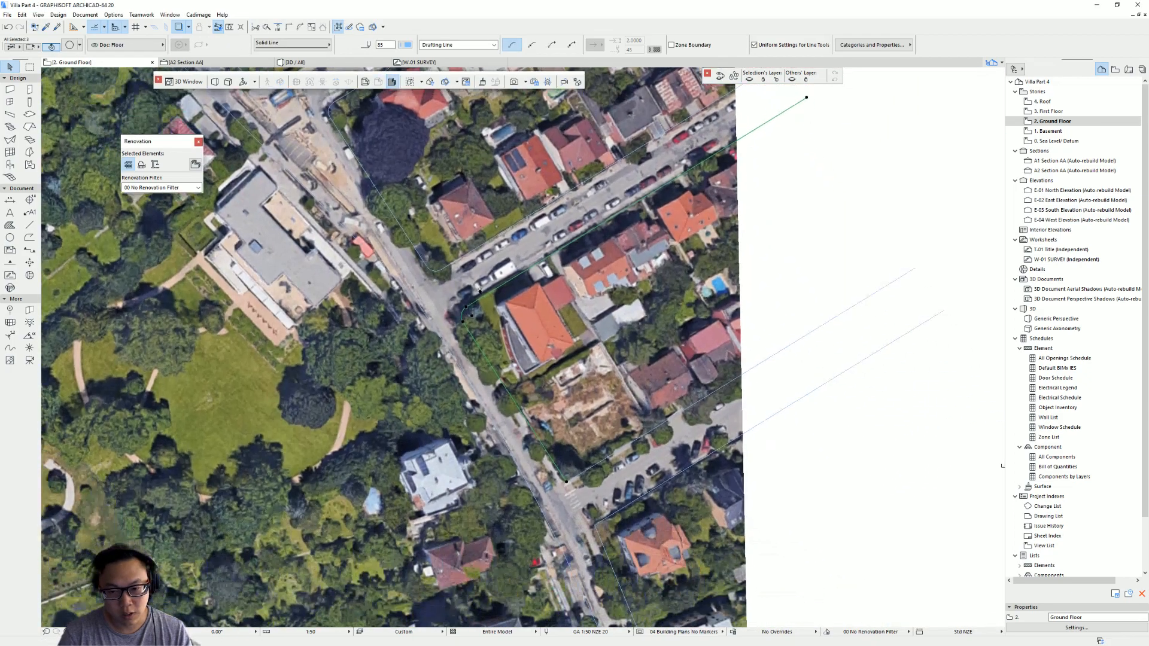
{"action": "scroll", "coordinate": [509, 305], "scroll_direction": "down", "scroll_amount": 2}
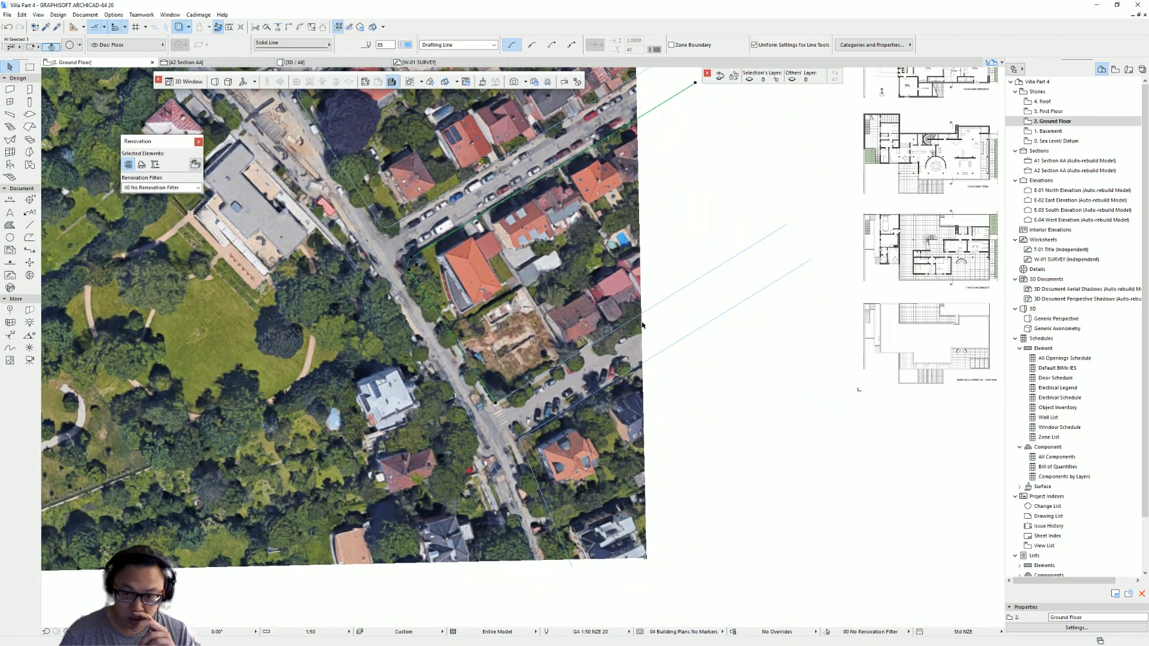
{"action": "left_click", "coordinate": [664, 352]}
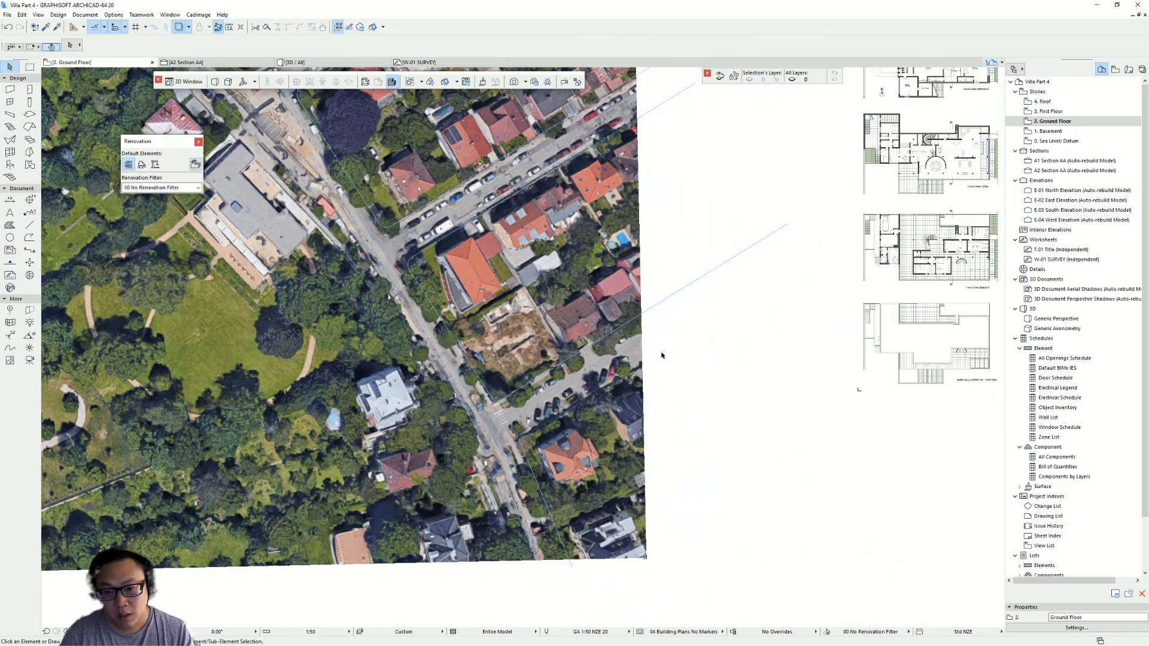
{"action": "key", "text": "ctrl+z"}
{"action": "left_click", "coordinate": [810, 259]}
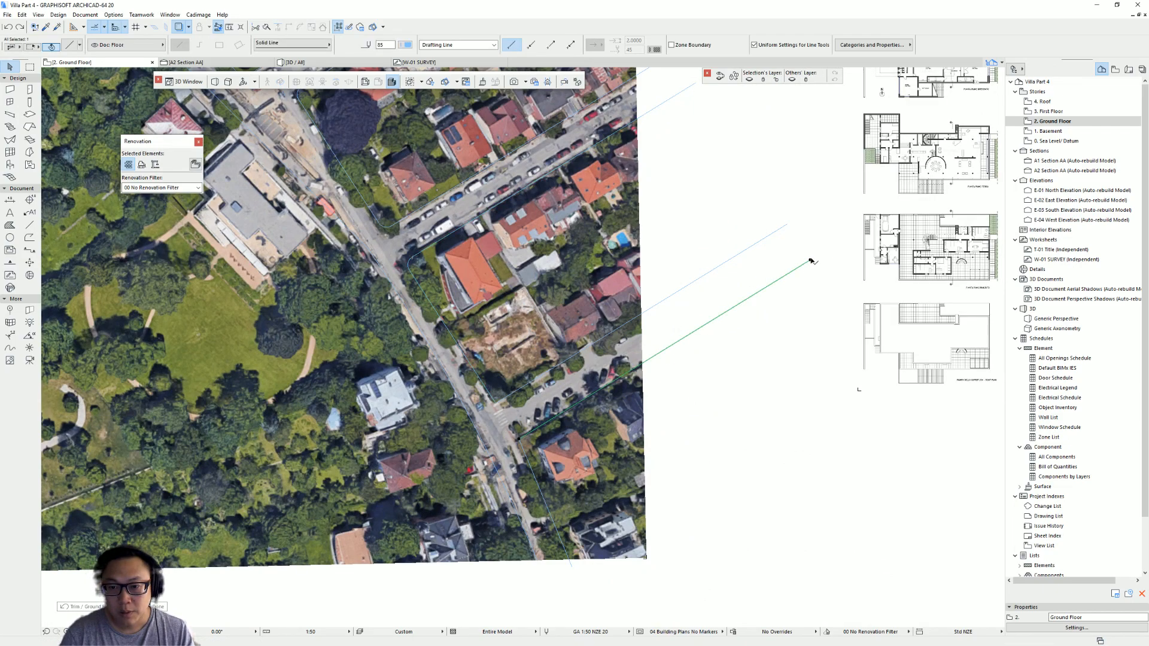
{"action": "scroll", "coordinate": [811, 259], "scroll_direction": "down", "scroll_amount": 3}
{"action": "scroll", "coordinate": [754, 332], "scroll_direction": "up", "scroll_amount": 2}
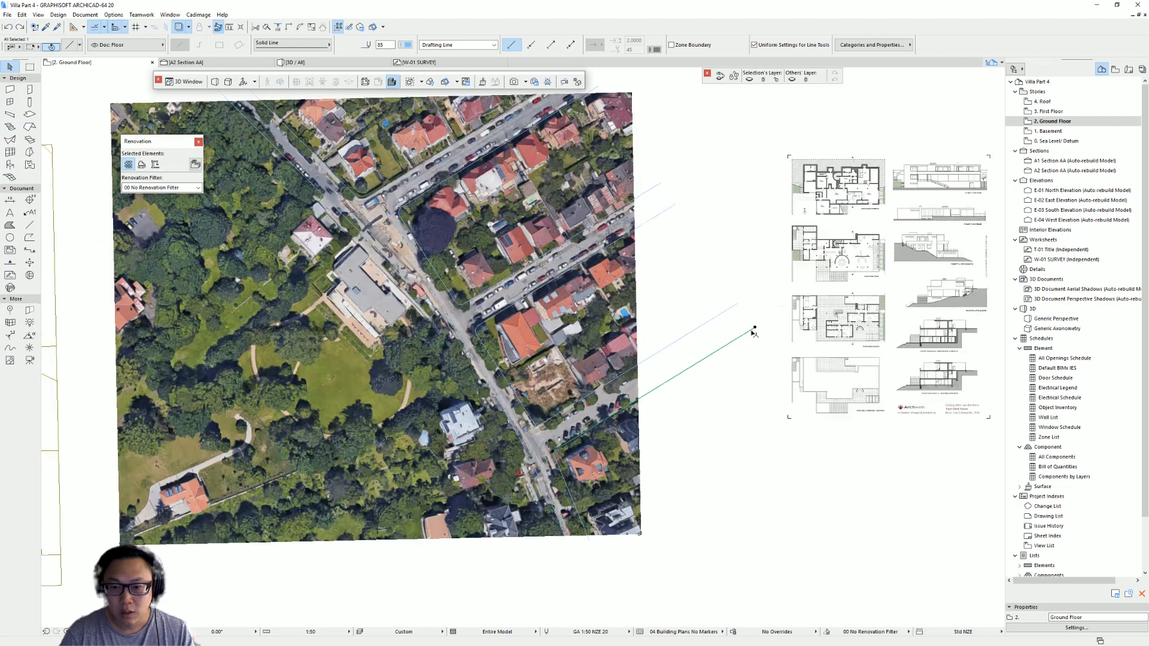
{"action": "left_click", "coordinate": [663, 349], "text": "alt"}
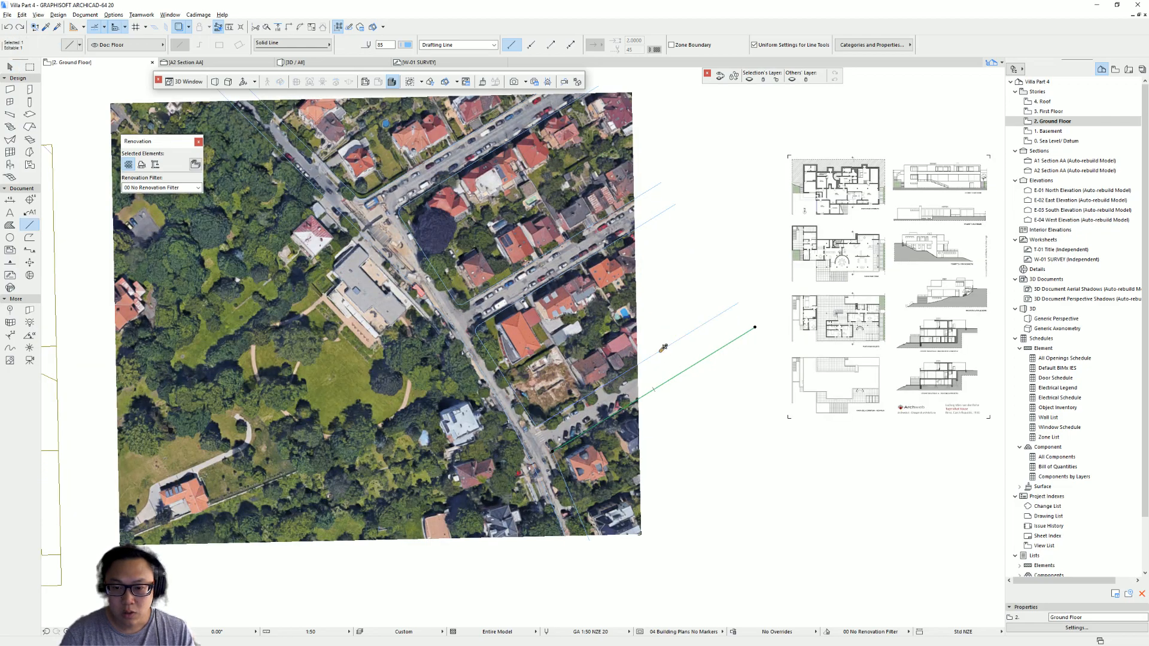
{"action": "key", "text": "Escape"}
{"action": "left_click", "coordinate": [640, 533]}
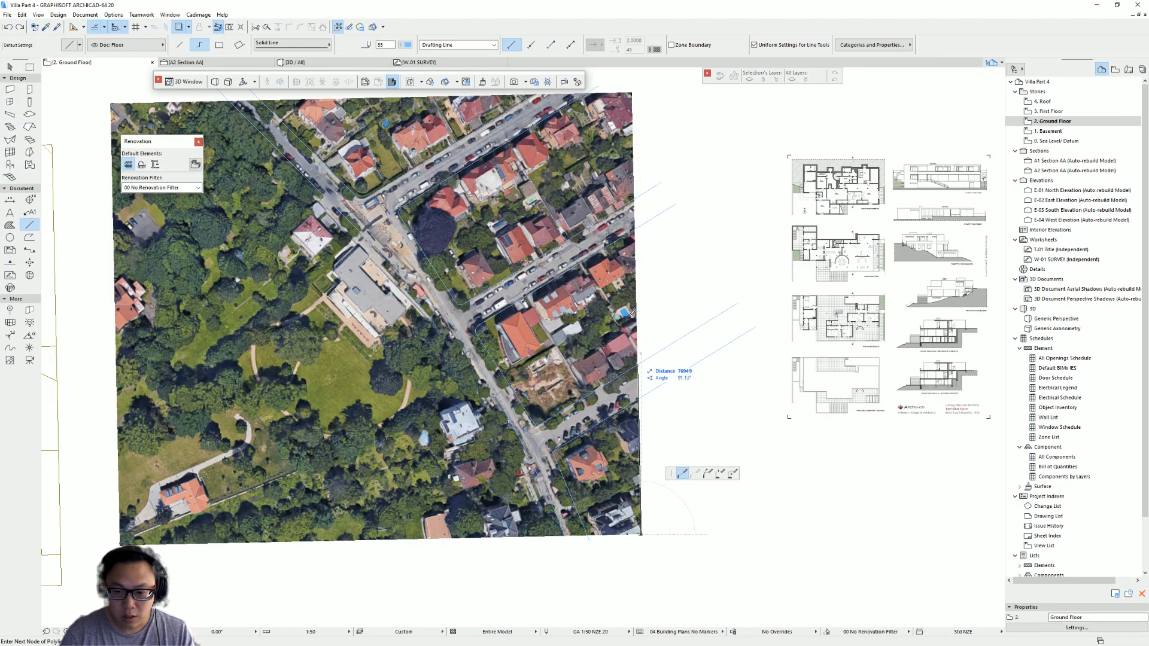
{"action": "key", "text": "Escape"}
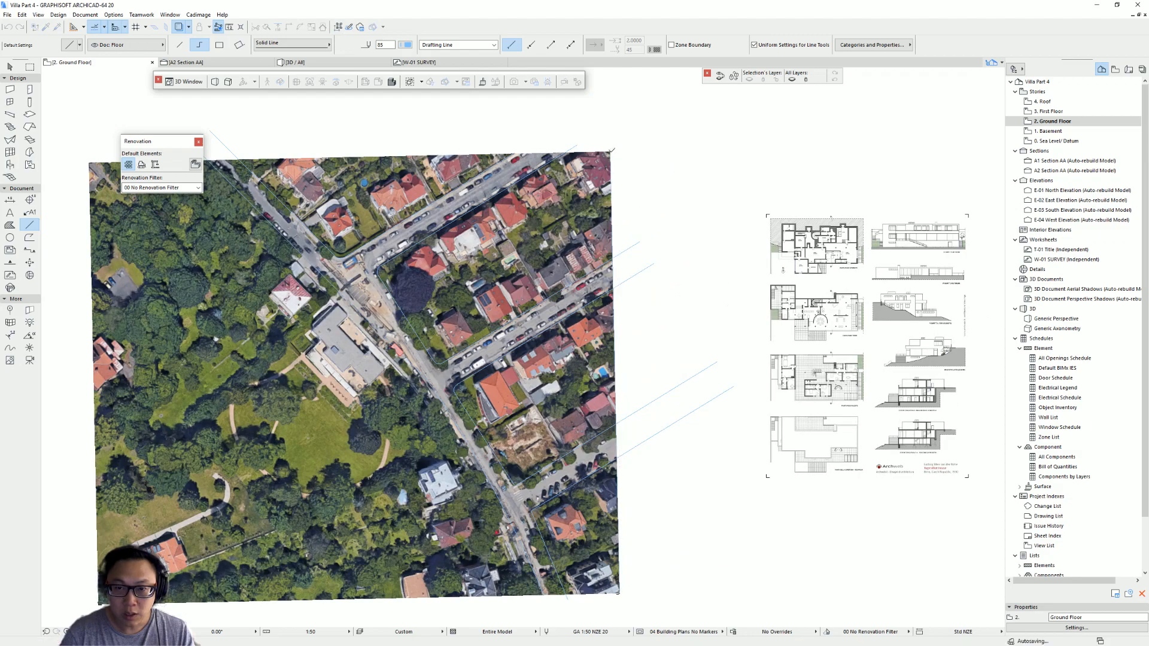
- Try to trace the aerial image's right edge with a polyline
{"action": "scroll", "coordinate": [626, 251], "scroll_direction": "up", "scroll_amount": 4}
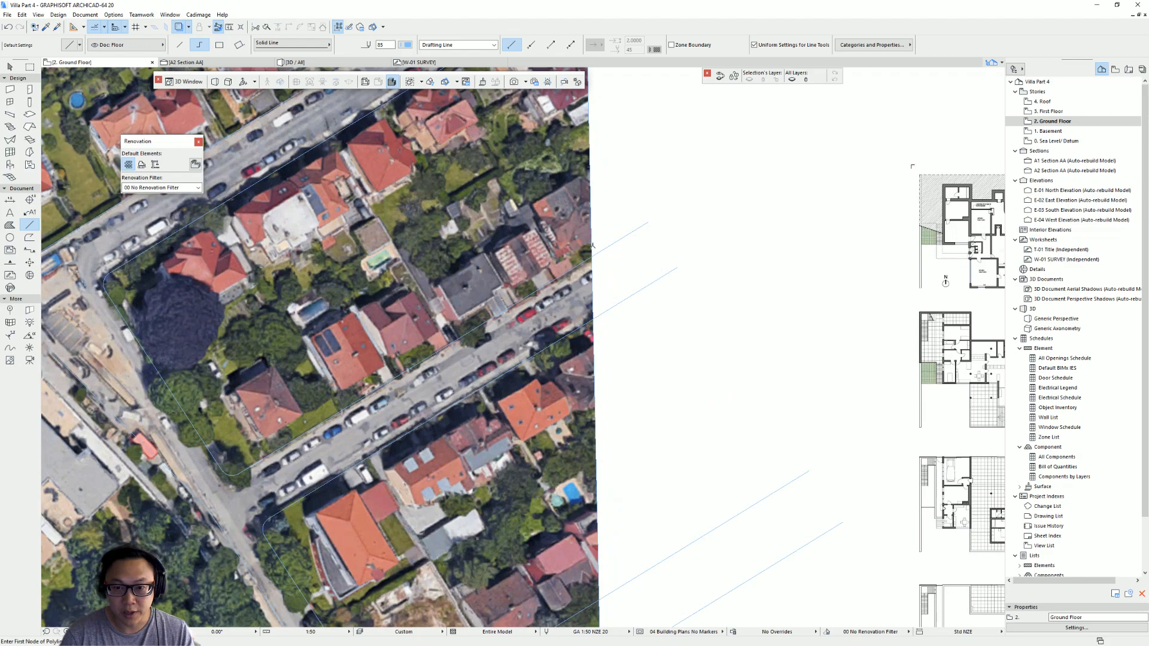
{"action": "left_click", "coordinate": [604, 251], "text": "ctrl"}
{"action": "left_click", "coordinate": [609, 309], "text": "ctrl"}
{"action": "middle_click_drag", "start_coordinate": [628, 364], "coordinate": [574, 165]}
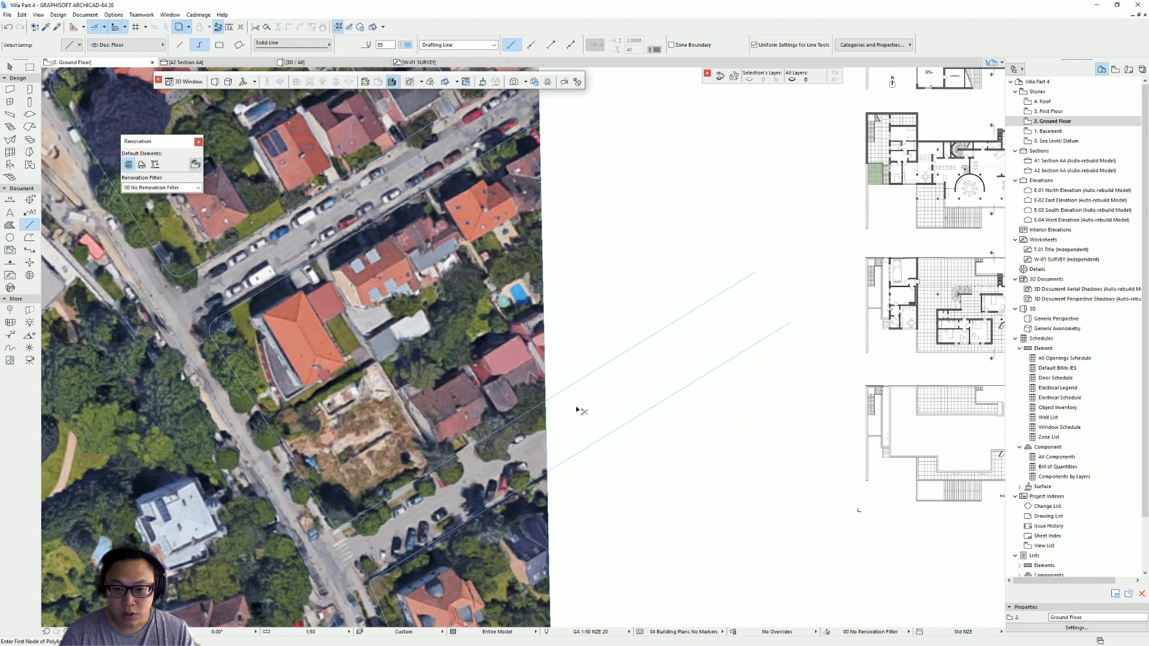
{"action": "left_click", "coordinate": [576, 382], "text": "ctrl"}
{"action": "left_click", "coordinate": [577, 453], "text": "ctrl"}
{"action": "key", "text": "shift+F1"}
{"action": "left_click", "coordinate": [547, 440]}
{"action": "scroll", "coordinate": [547, 441], "scroll_direction": "down", "scroll_amount": 3}
{"action": "middle_click_drag", "start_coordinate": [471, 353], "coordinate": [528, 312]}
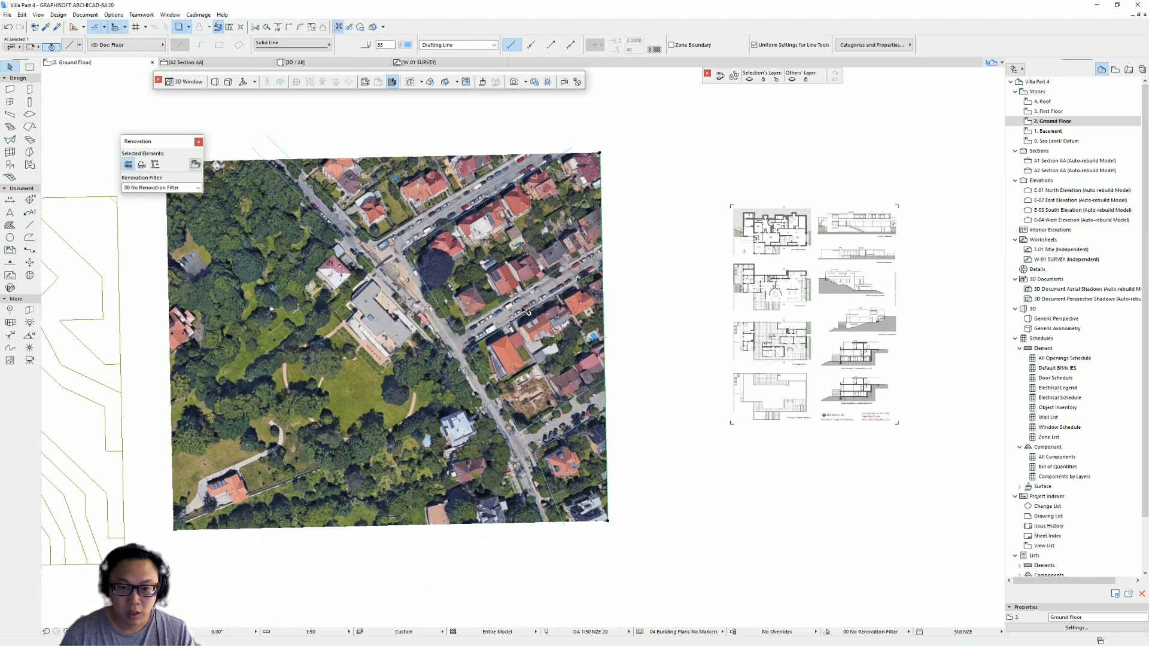
{"action": "key", "text": "Escape"}
- Draw a line along the aerial image's top edge from its left corner to its right corner
{"action": "scroll", "coordinate": [359, 173], "scroll_direction": "up", "scroll_amount": 1}
{"action": "middle_click_drag", "start_coordinate": [265, 133], "coordinate": [321, 183]}
{"action": "key", "text": "l"}
{"action": "left_click", "coordinate": [182, 210]}
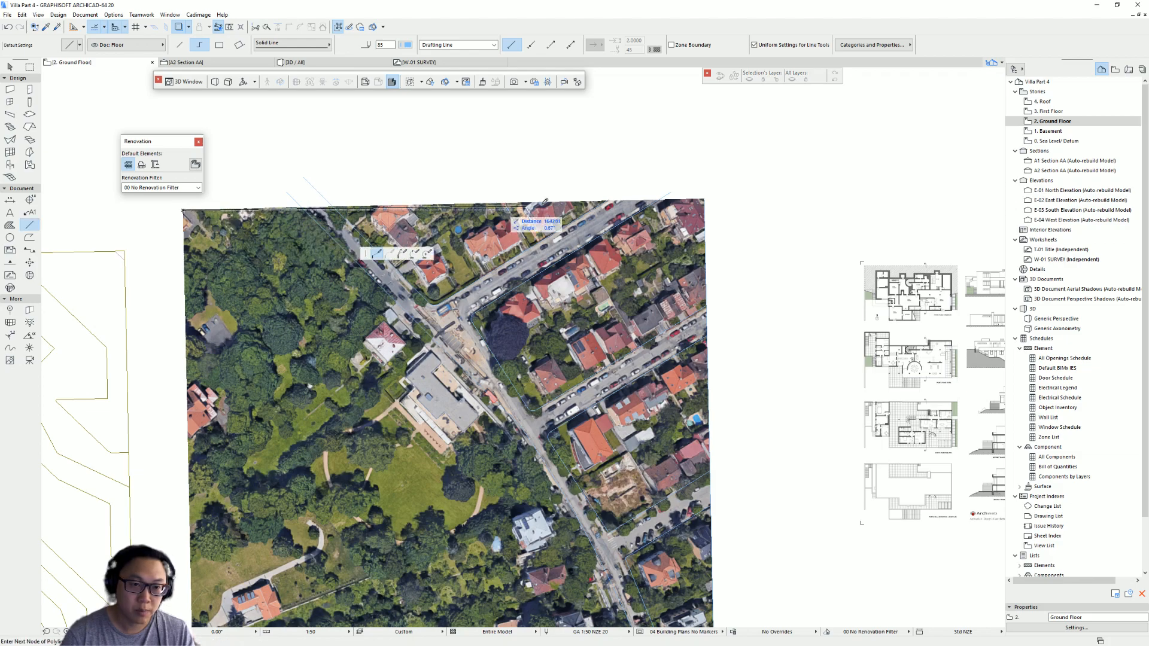
{"action": "double_click", "coordinate": [706, 198]}
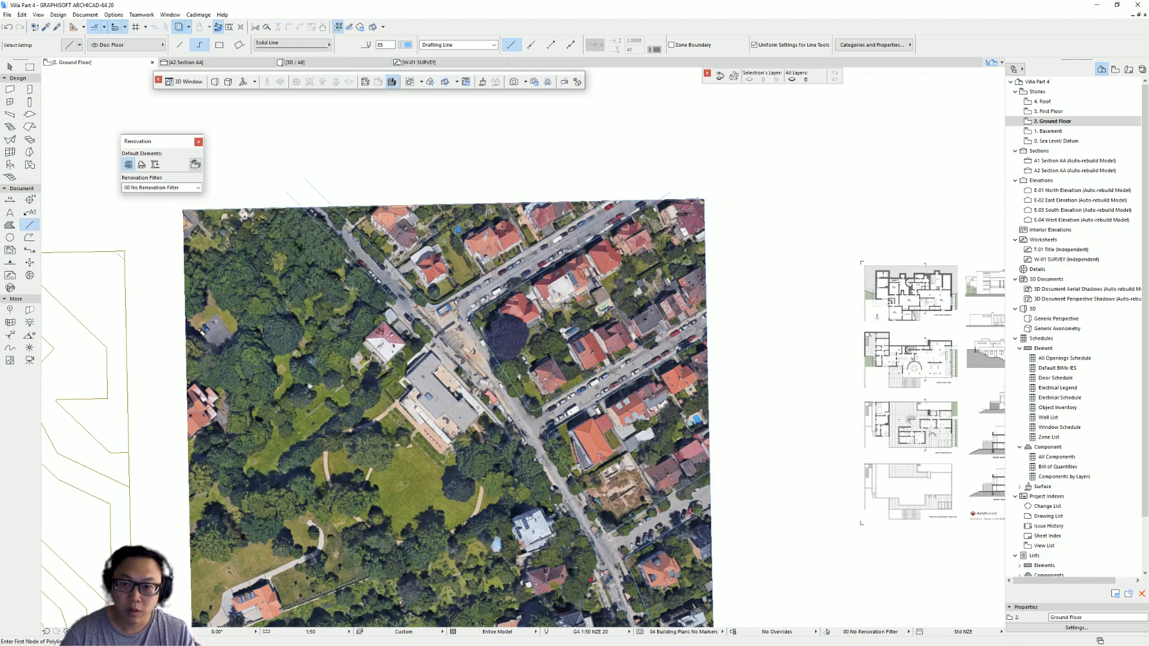
- Zoom in to inspect the aerial image's top and bottom edges closely
{"action": "scroll", "coordinate": [624, 194], "scroll_direction": "up", "scroll_amount": 3}
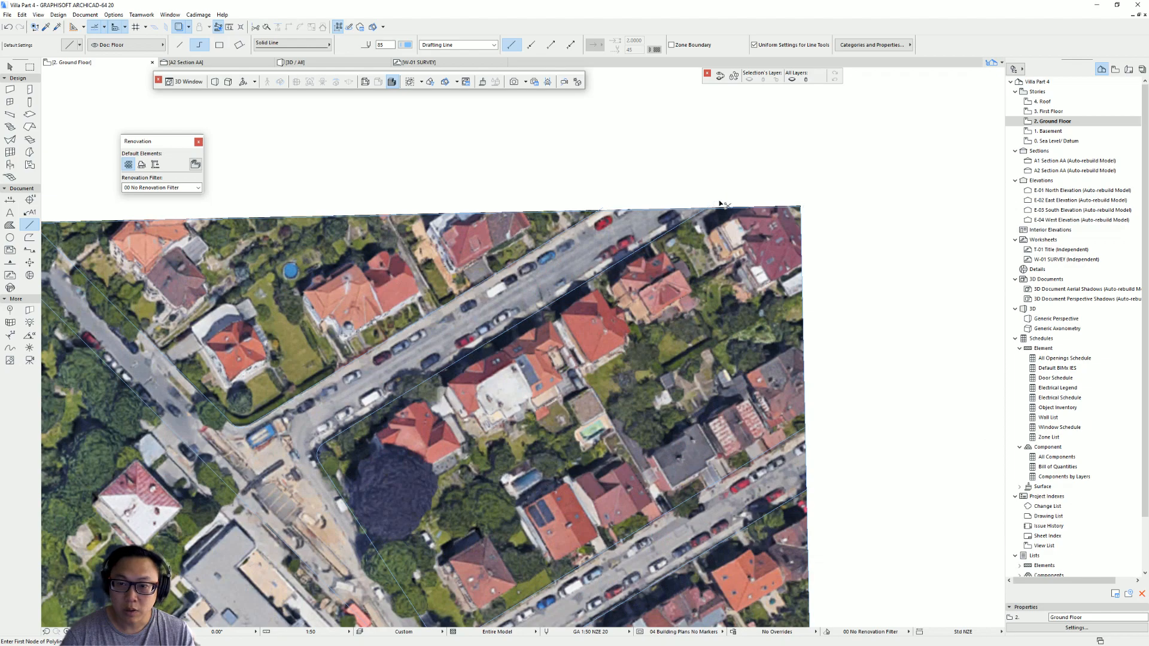
{"action": "scroll", "coordinate": [616, 197], "scroll_direction": "up", "scroll_amount": 3}
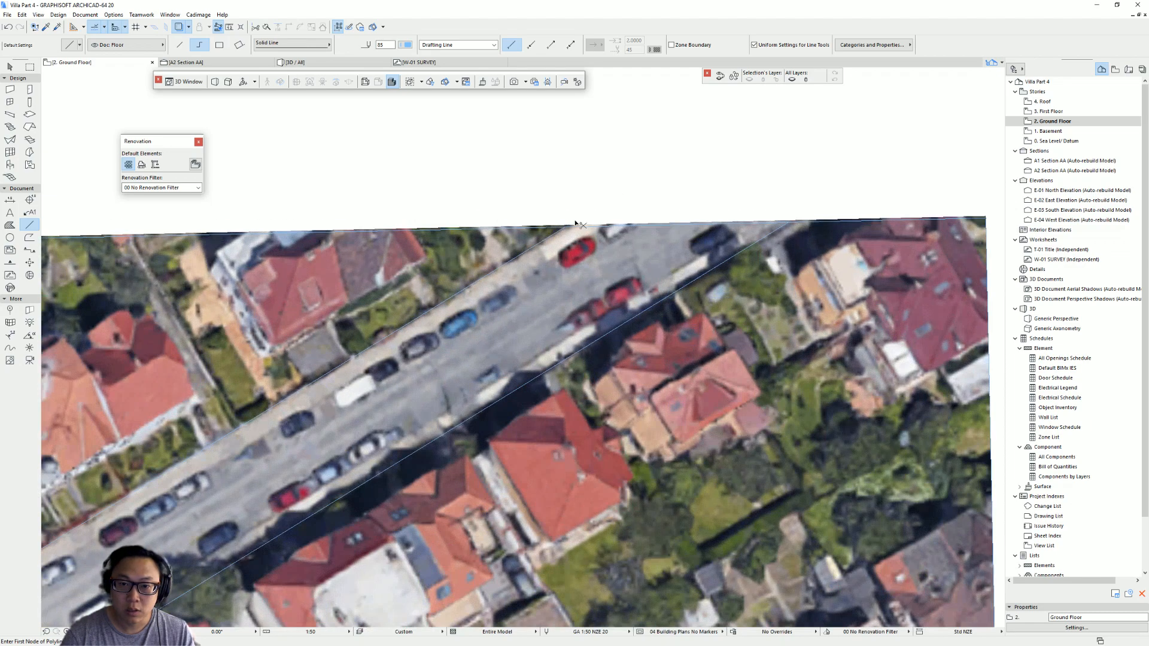
{"action": "scroll", "coordinate": [455, 242], "scroll_direction": "down", "scroll_amount": 2}
{"action": "middle_click_drag", "start_coordinate": [450, 243], "coordinate": [713, 238]}
{"action": "middle_click_drag", "start_coordinate": [178, 225], "coordinate": [532, 239]}
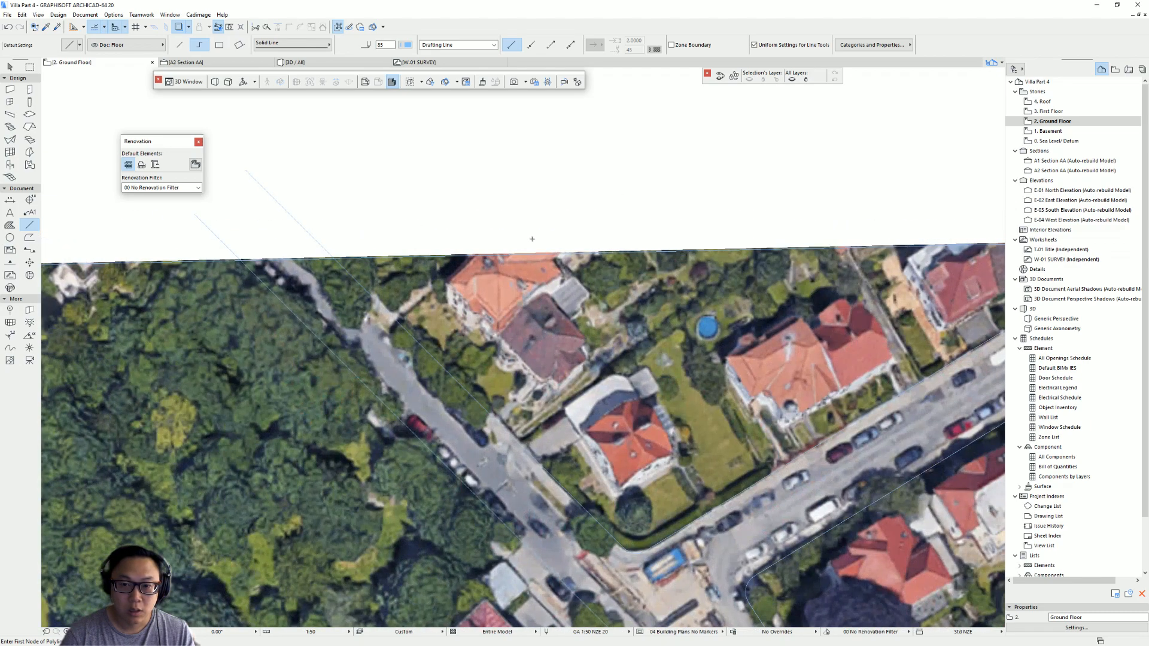
{"action": "left_click", "coordinate": [236, 256], "text": "ctrl"}
{"action": "left_click", "coordinate": [302, 227], "text": "ctrl"}
{"action": "scroll", "coordinate": [505, 289], "scroll_direction": "down", "scroll_amount": 3}
{"action": "middle_click_drag", "start_coordinate": [622, 311], "coordinate": [450, 55]}
{"action": "scroll", "coordinate": [658, 441], "scroll_direction": "up", "scroll_amount": 8}
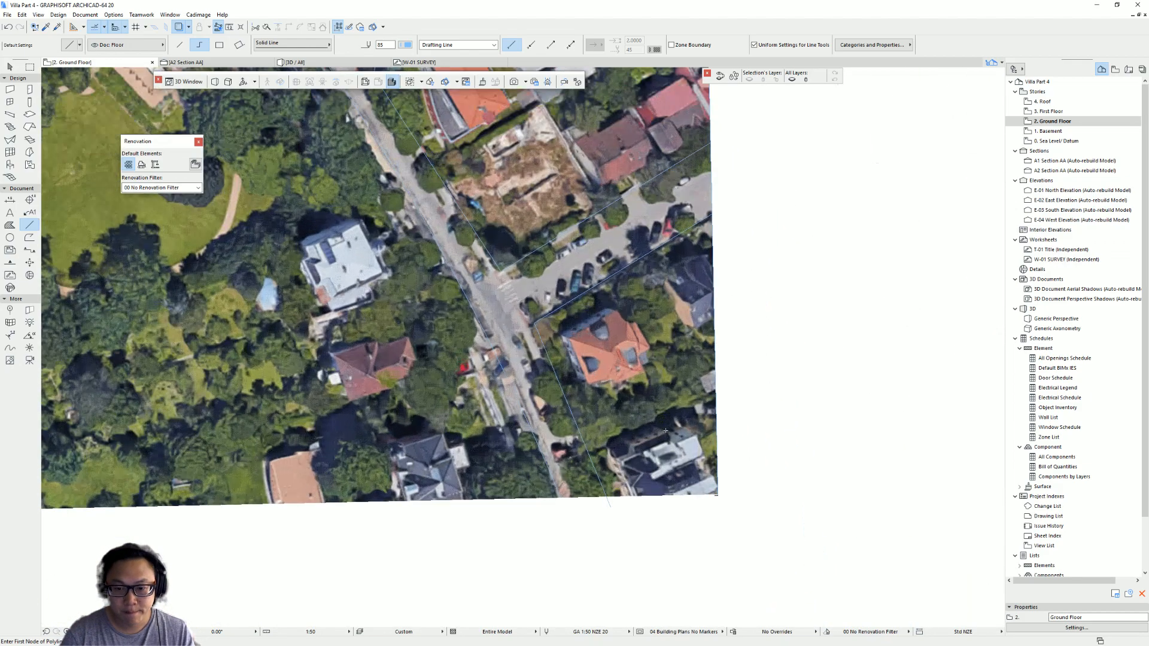
{"action": "middle_click_drag", "start_coordinate": [476, 553], "coordinate": [484, 585]}
{"action": "scroll", "coordinate": [486, 582], "scroll_direction": "up", "scroll_amount": 8}
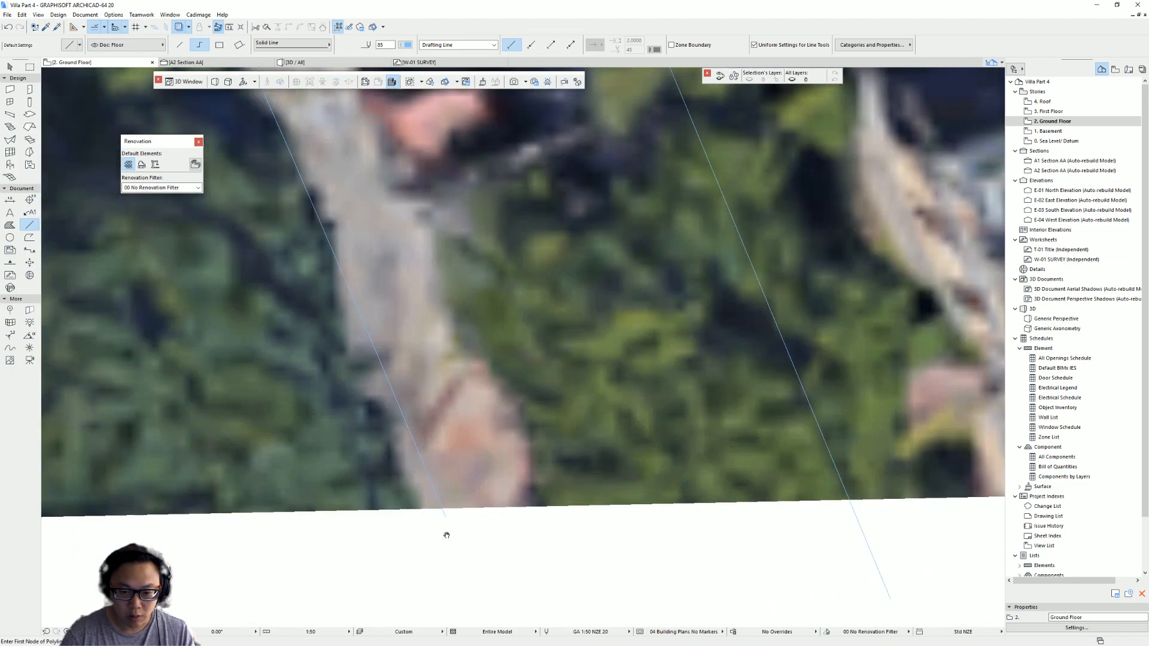
{"action": "left_click", "coordinate": [443, 513], "text": "alt"}
{"action": "left_click", "coordinate": [443, 512]}
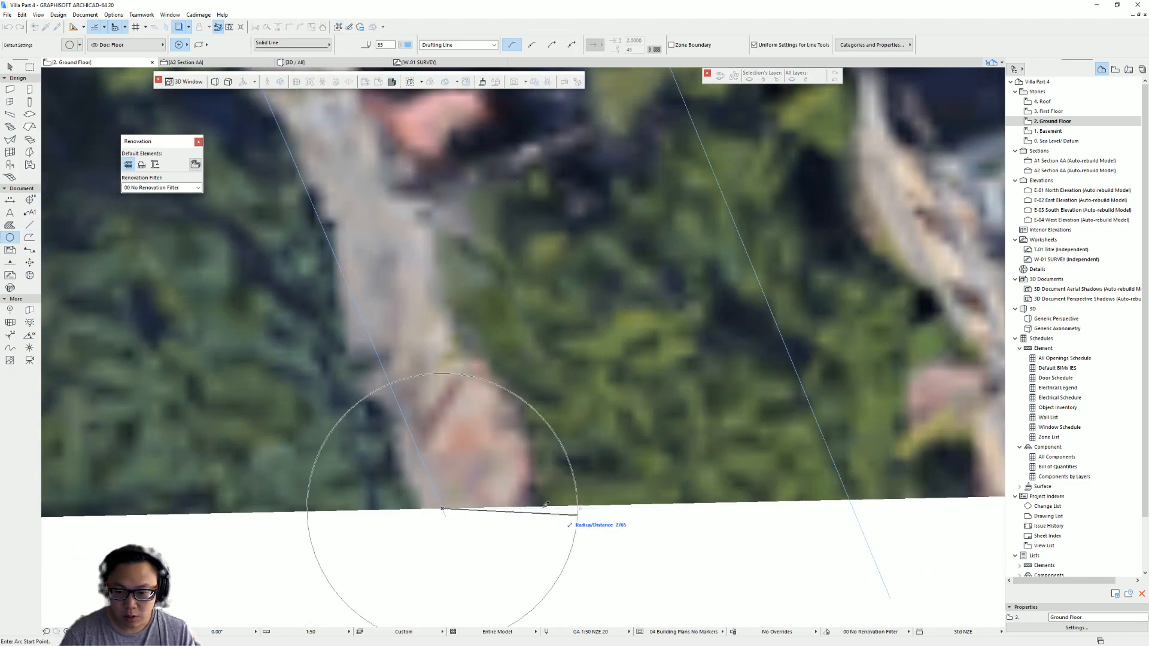
{"action": "key", "text": "Escape"}
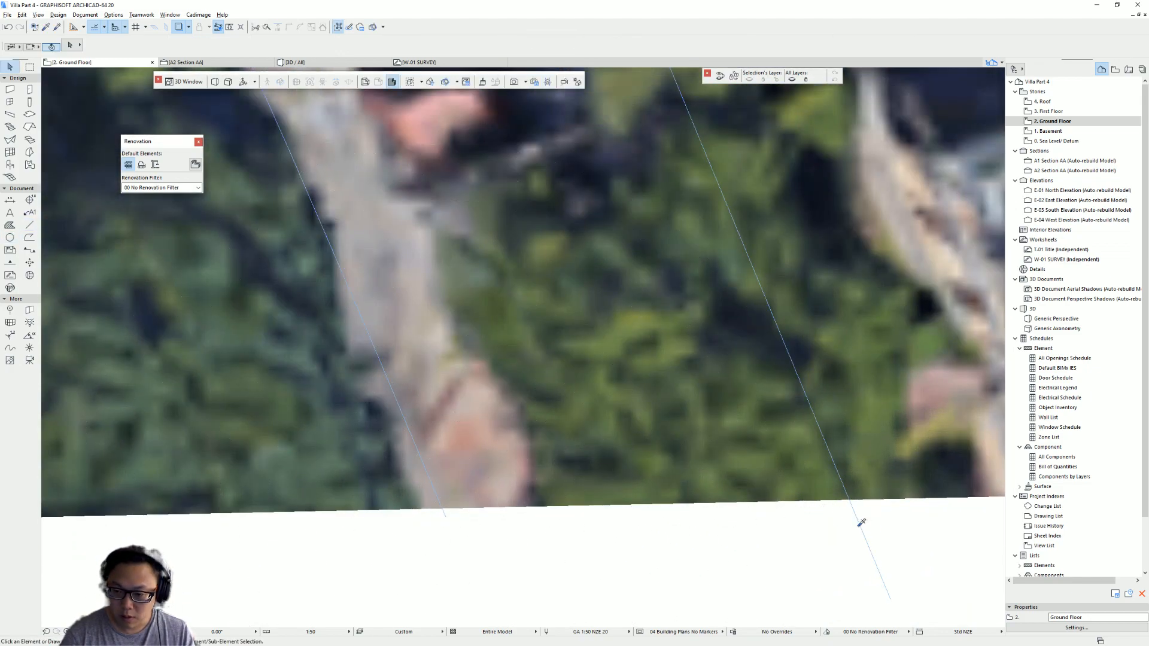
- Try to trace the aerial image's bottom edge with a polyline starting from its bottom-right corner
{"action": "left_click", "coordinate": [860, 524], "text": "alt"}
{"action": "scroll", "coordinate": [826, 512], "scroll_direction": "up", "scroll_amount": 3}
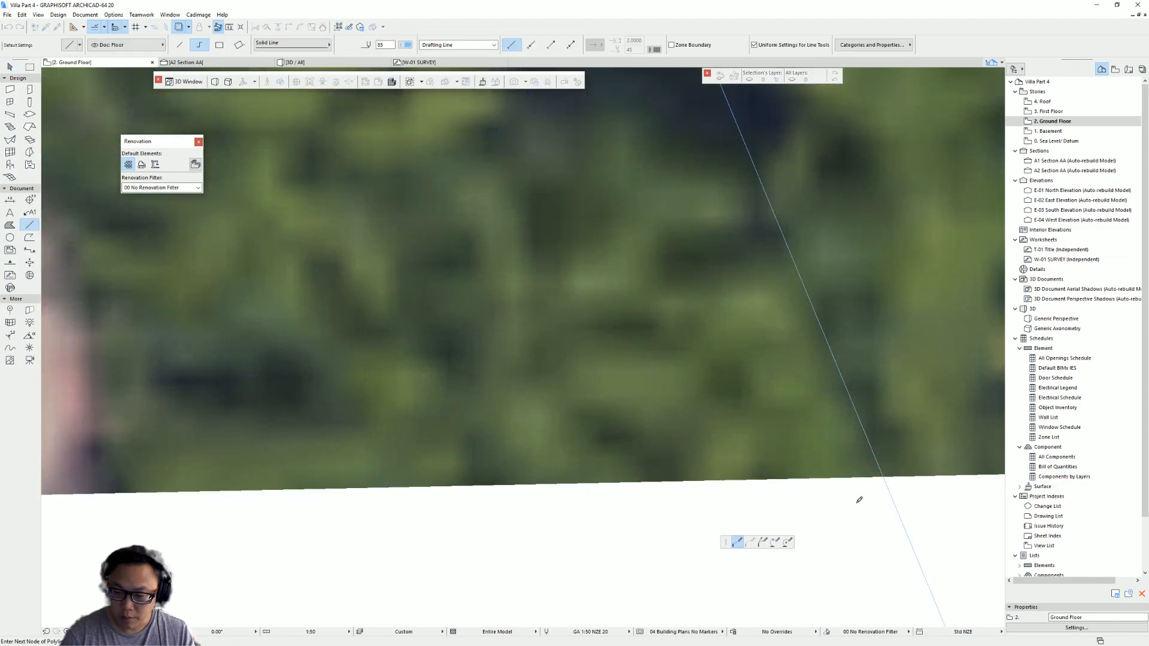
{"action": "left_click", "coordinate": [892, 472]}
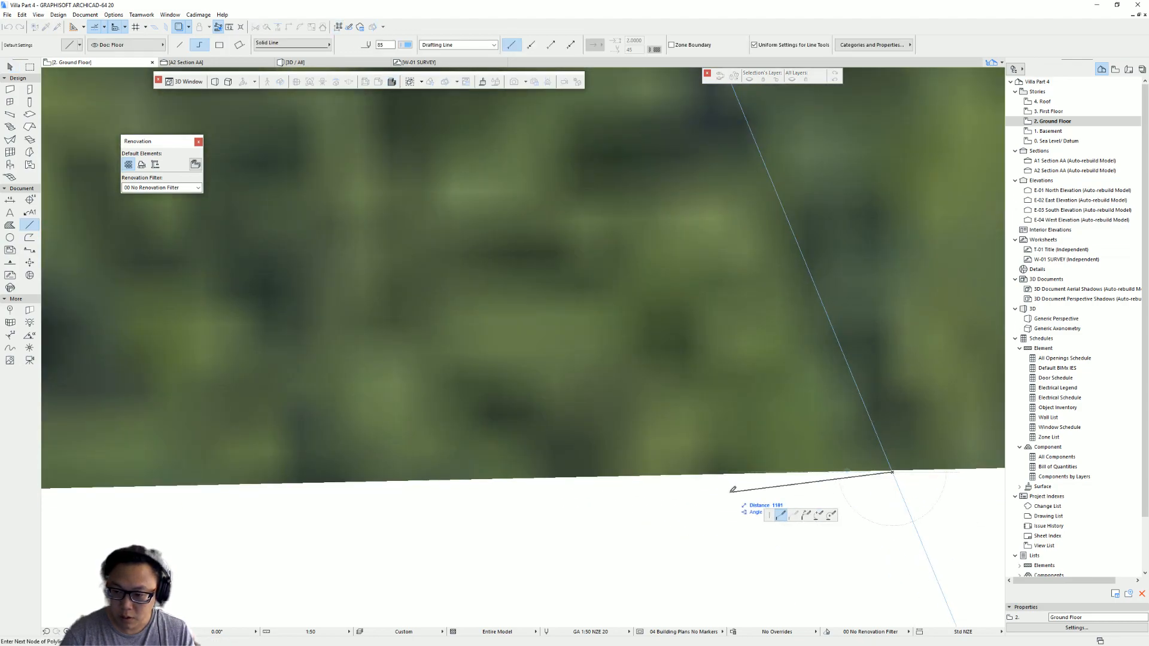
{"action": "scroll", "coordinate": [618, 412], "scroll_direction": "down", "scroll_amount": 3}
{"action": "double_click", "coordinate": [660, 394]}
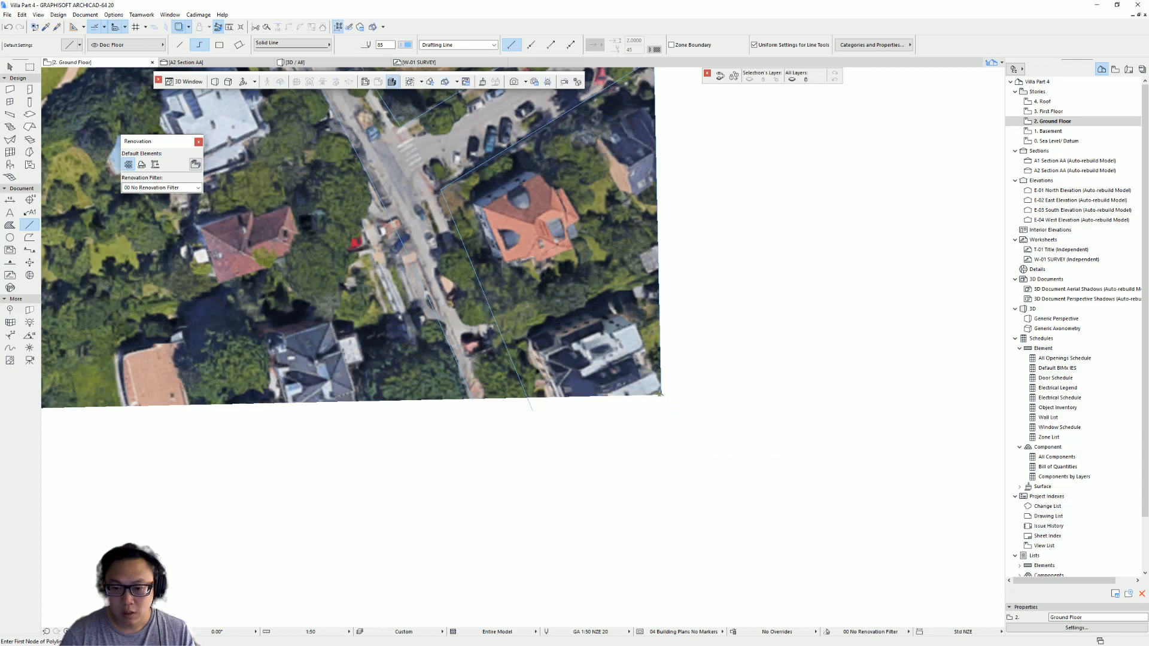
{"action": "left_click", "coordinate": [660, 395]}
{"action": "middle_click_drag", "start_coordinate": [366, 400], "coordinate": [683, 397]}
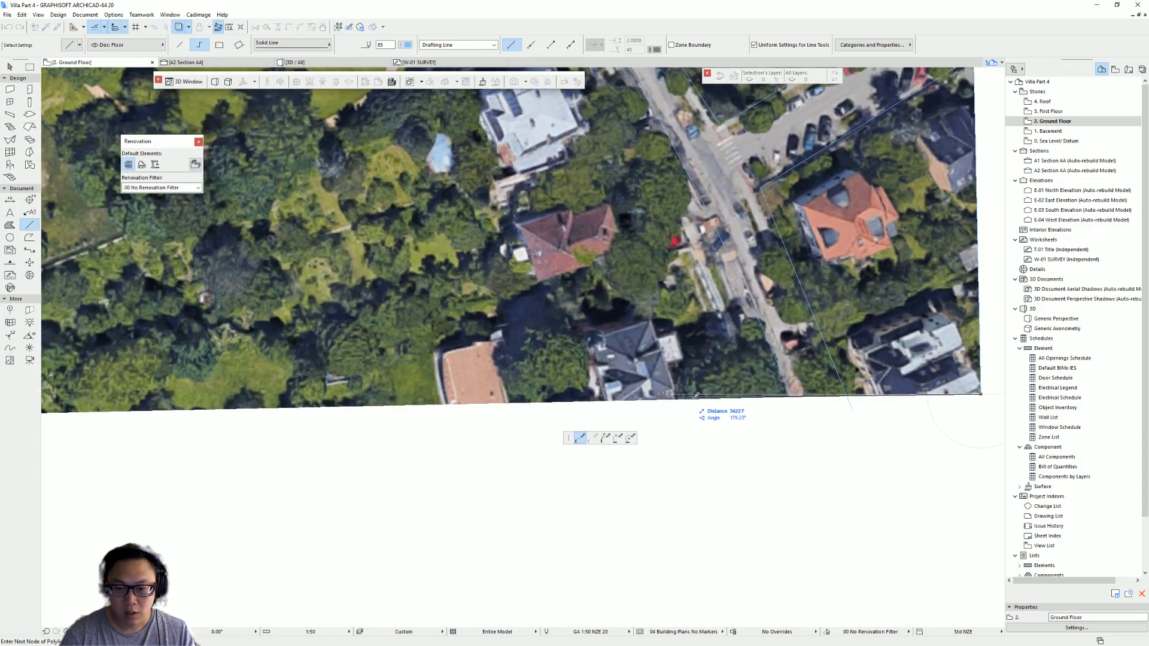
{"action": "key", "text": "Escape"}
{"action": "key", "text": "Escape"}
- Temporarily delete the aerial image to inspect the traced lines beneath it, then undo the deletion
{"action": "scroll", "coordinate": [574, 419], "scroll_direction": "down", "scroll_amount": 4}
{"action": "middle_click_drag", "start_coordinate": [574, 420], "coordinate": [523, 484]}
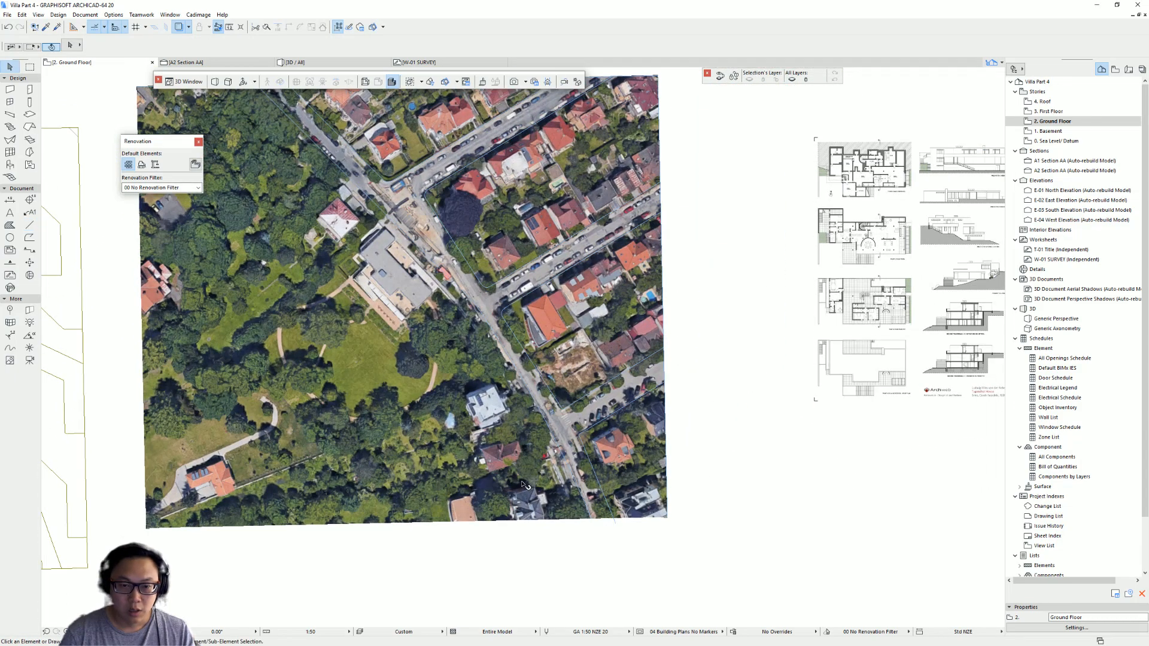
{"action": "left_click", "coordinate": [400, 389]}
{"action": "key", "text": "Delete"}
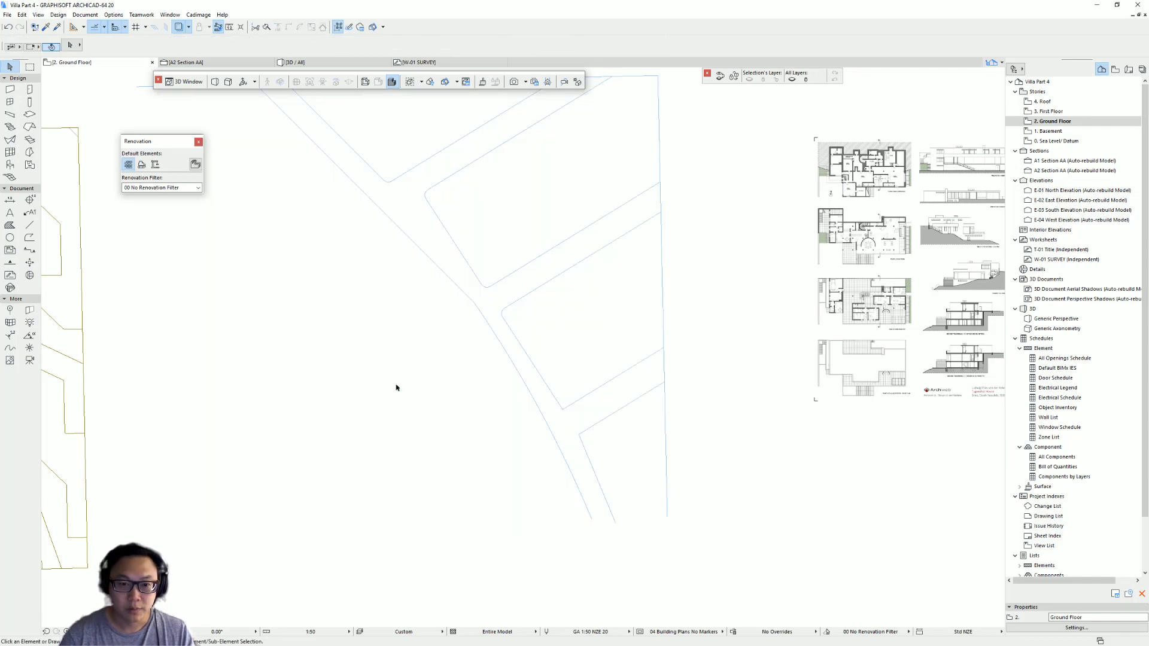
{"action": "scroll", "coordinate": [441, 415], "scroll_direction": "down", "scroll_amount": 4}
{"action": "middle_click_drag", "start_coordinate": [434, 504], "coordinate": [542, 471]}
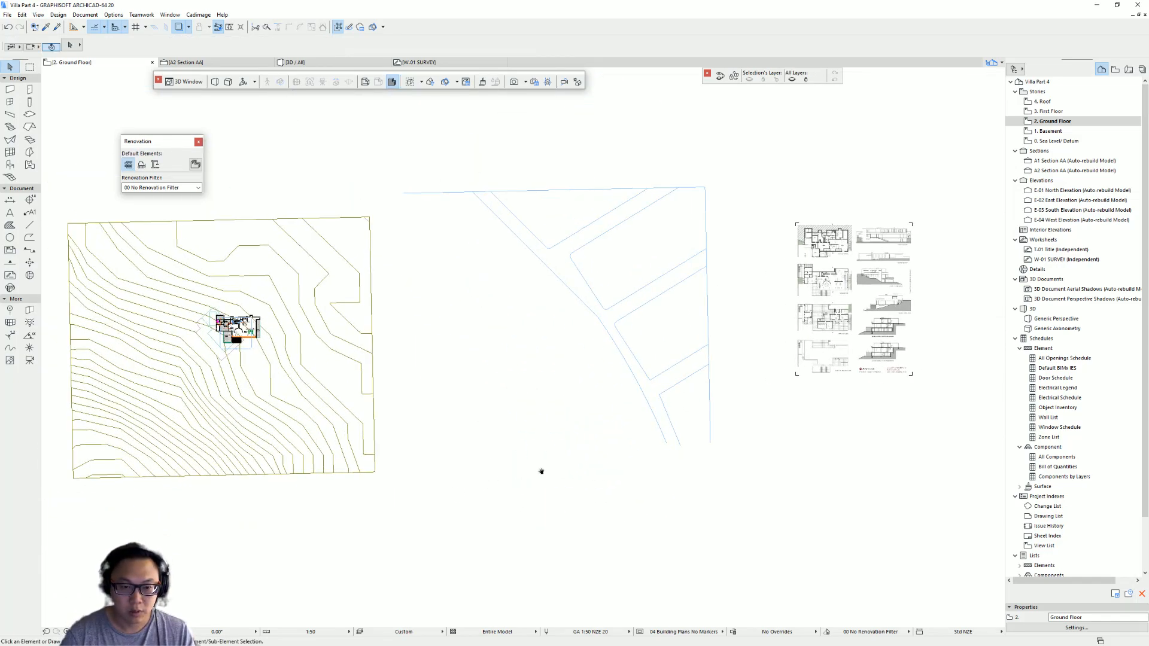
{"action": "key", "text": "ctrl+z"}
- Draw a line along the aerial image's bottom edge from its right corner to its left corner
{"action": "scroll", "coordinate": [694, 479], "scroll_direction": "up", "scroll_amount": 8}
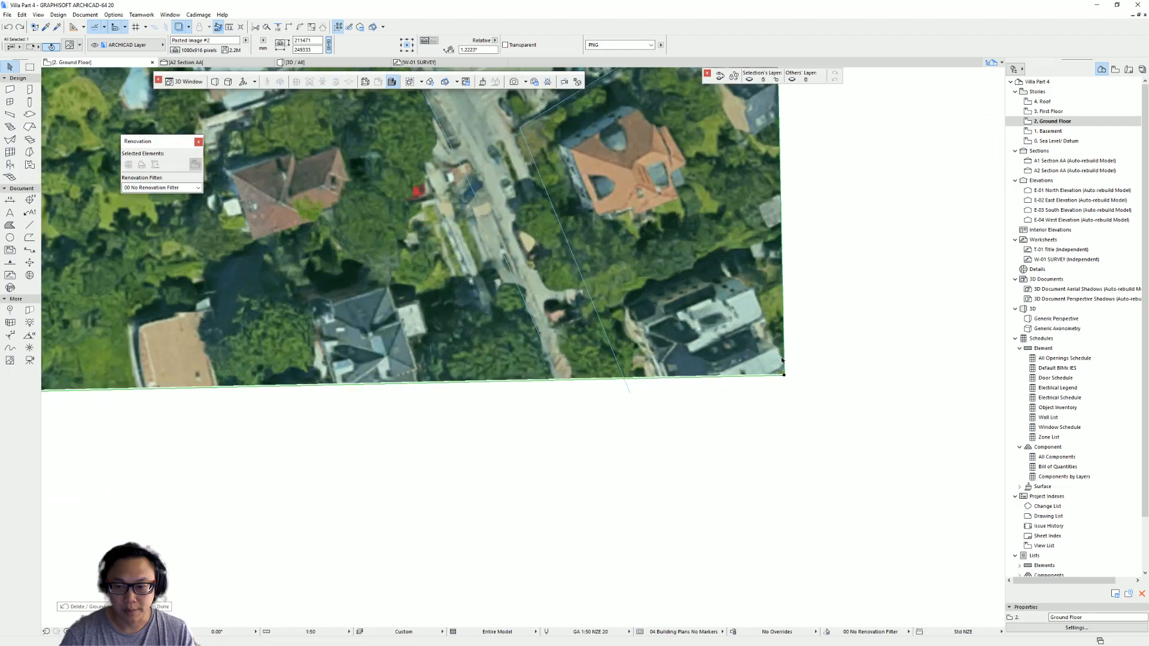
{"action": "left_click", "coordinate": [633, 391]}
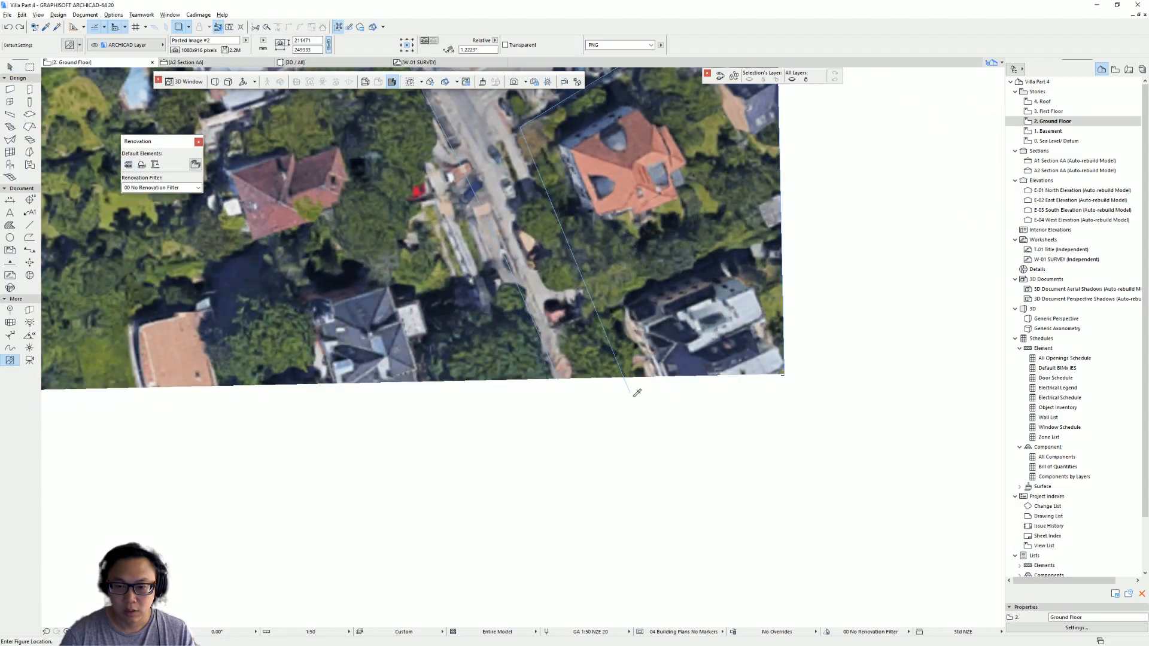
{"action": "left_click", "coordinate": [630, 393], "text": "alt"}
{"action": "scroll", "coordinate": [775, 382], "scroll_direction": "up", "scroll_amount": 4}
{"action": "left_click", "coordinate": [796, 365]}
{"action": "middle_click_drag", "start_coordinate": [122, 389], "coordinate": [874, 359]}
{"action": "mouse_move", "coordinate": [335, 380]}
{"action": "middle_mouse_down"}
{"action": "mouse_move", "coordinate": [784, 371]}
{"action": "mouse_move", "coordinate": [727, 367]}
{"action": "middle_mouse_up"}
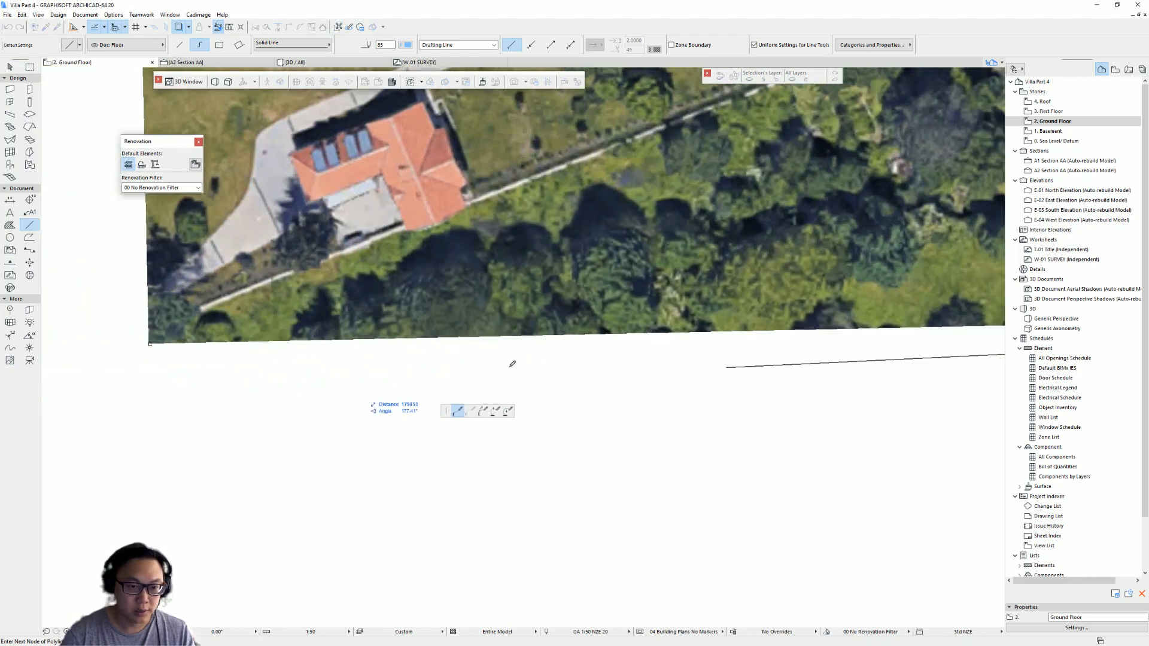
{"action": "double_click", "coordinate": [149, 344]}
- Inspect the traced edge lines against the aerial image's corners and edges
{"action": "scroll", "coordinate": [366, 353], "scroll_direction": "down", "scroll_amount": 3}
{"action": "scroll", "coordinate": [367, 353], "scroll_direction": "down", "scroll_amount": 3}
{"action": "scroll", "coordinate": [543, 397], "scroll_direction": "up", "scroll_amount": 8}
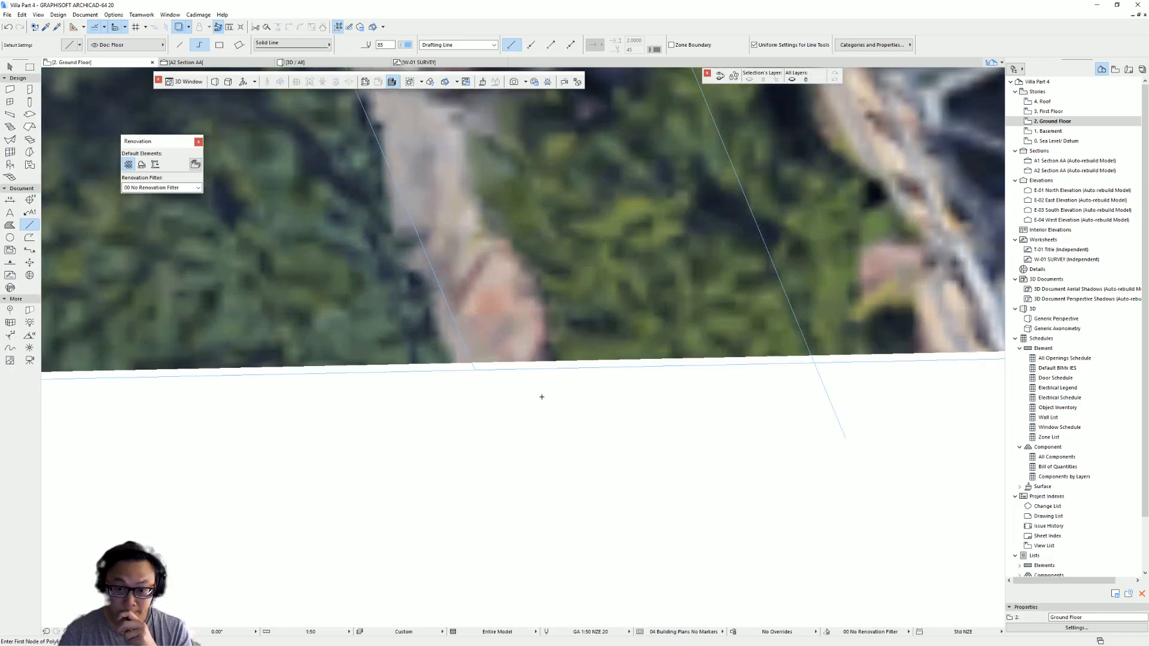
{"action": "key", "text": "Escape"}
{"action": "left_click", "coordinate": [474, 369]}
{"action": "scroll", "coordinate": [472, 371], "scroll_direction": "up", "scroll_amount": 8}
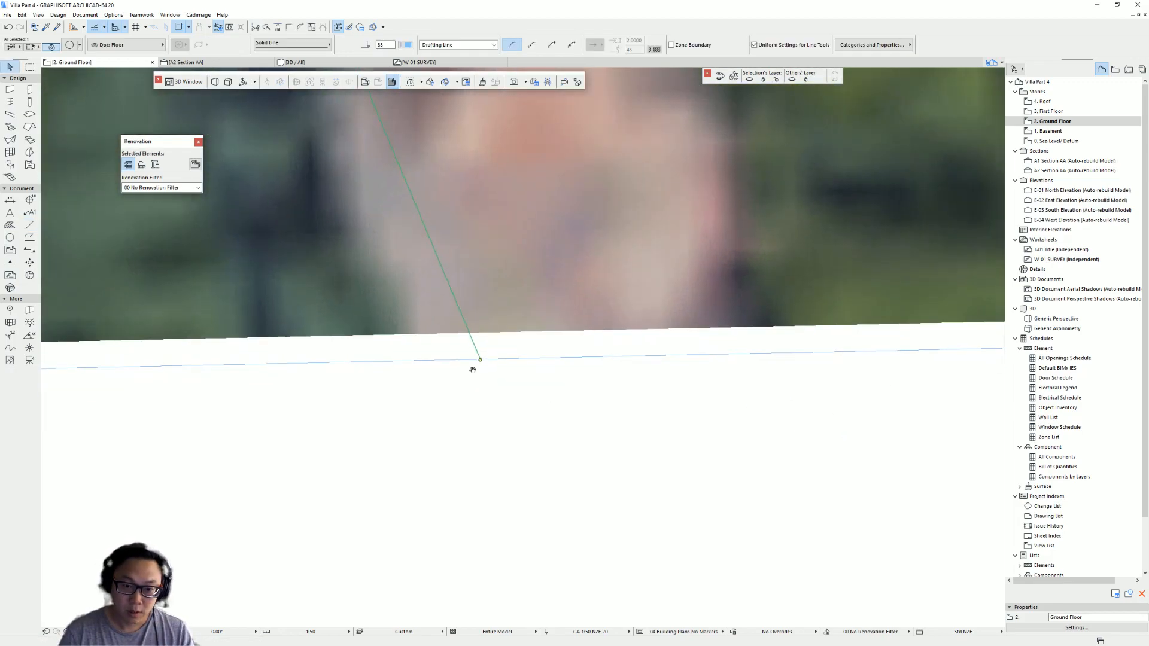
{"action": "middle_click_drag", "start_coordinate": [526, 362], "coordinate": [487, 324]}
{"action": "key", "text": "Escape"}
{"action": "scroll", "coordinate": [472, 303], "scroll_direction": "up", "scroll_amount": 3}
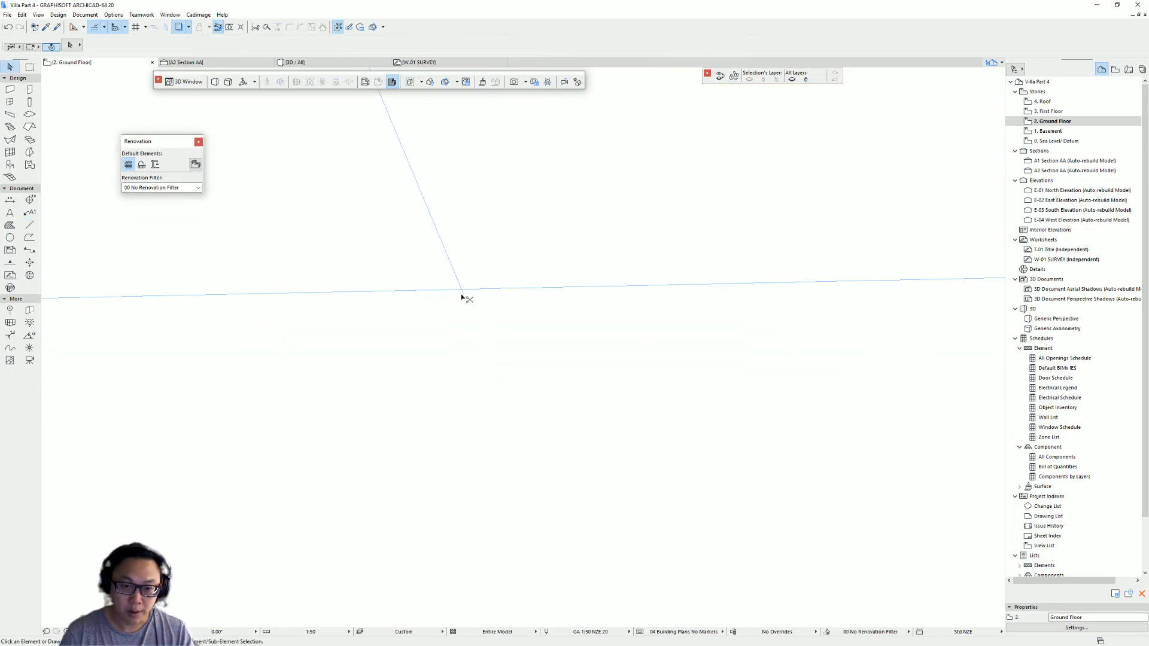
{"action": "middle_click_drag", "start_coordinate": [452, 292], "coordinate": [592, 313]}
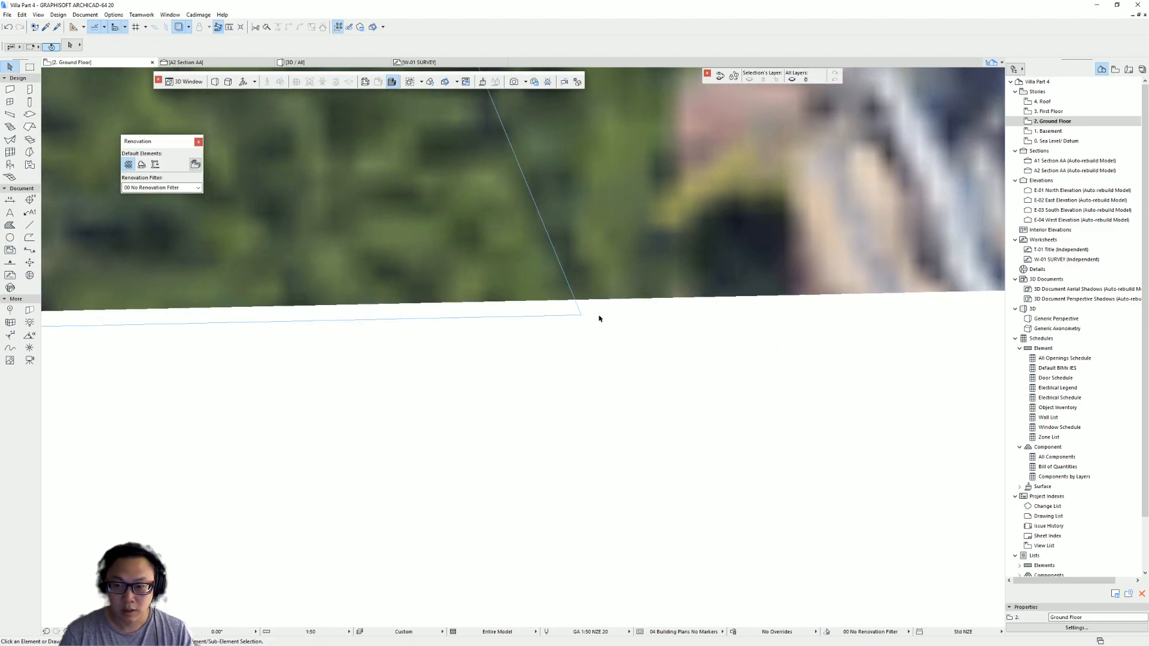
{"action": "scroll", "coordinate": [599, 317], "scroll_direction": "down", "scroll_amount": 6}
{"action": "left_click", "coordinate": [383, 288]}
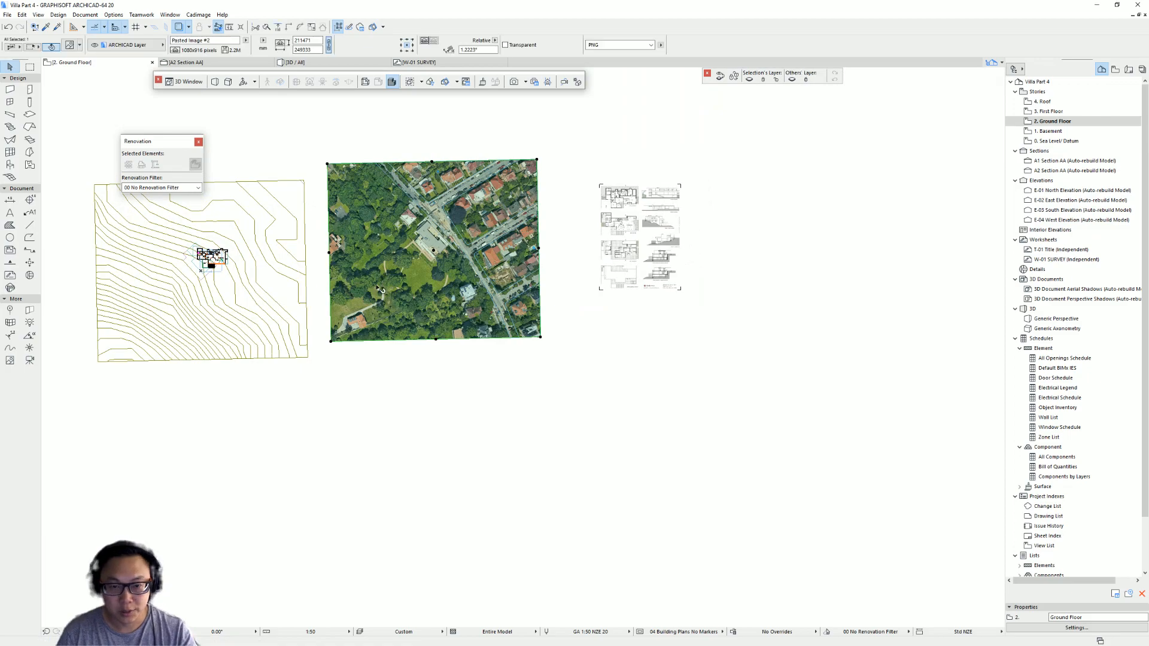
{"action": "scroll", "coordinate": [527, 152], "scroll_direction": "up", "scroll_amount": 4}
{"action": "mouse_move", "coordinate": [484, 277]}
{"action": "middle_mouse_down"}
{"action": "mouse_move", "coordinate": [623, 297]}
{"action": "mouse_move", "coordinate": [651, 278]}
{"action": "middle_mouse_up"}
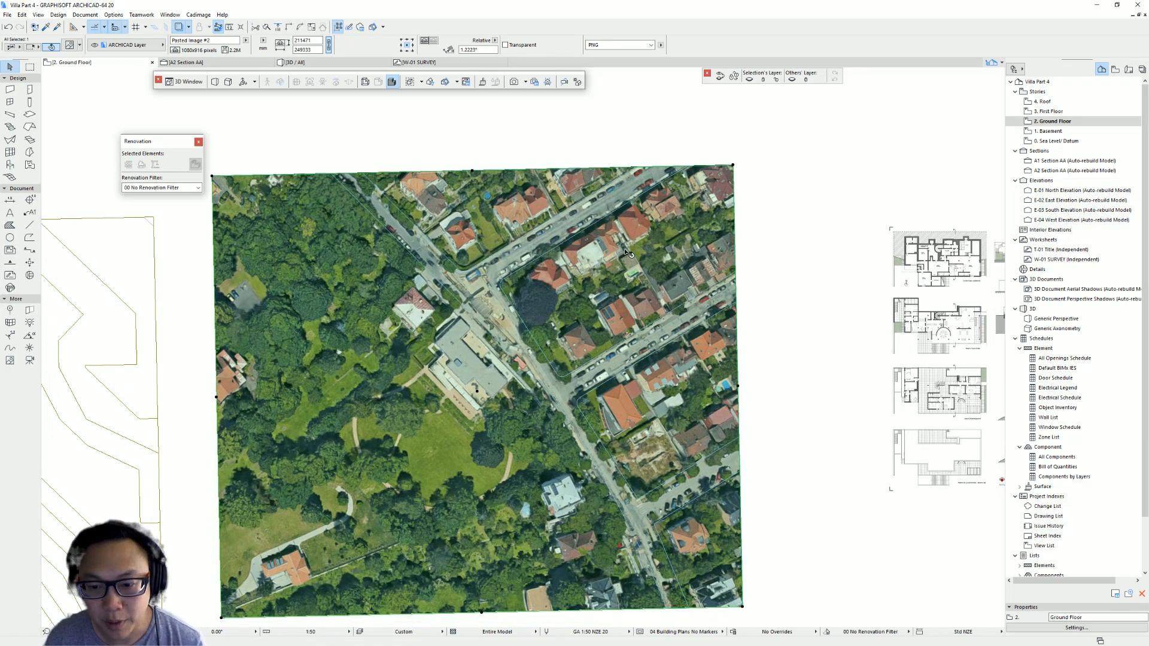
{"action": "middle_click_drag", "start_coordinate": [448, 208], "coordinate": [592, 154]}
{"action": "middle_click_drag", "start_coordinate": [216, 248], "coordinate": [475, 214]}
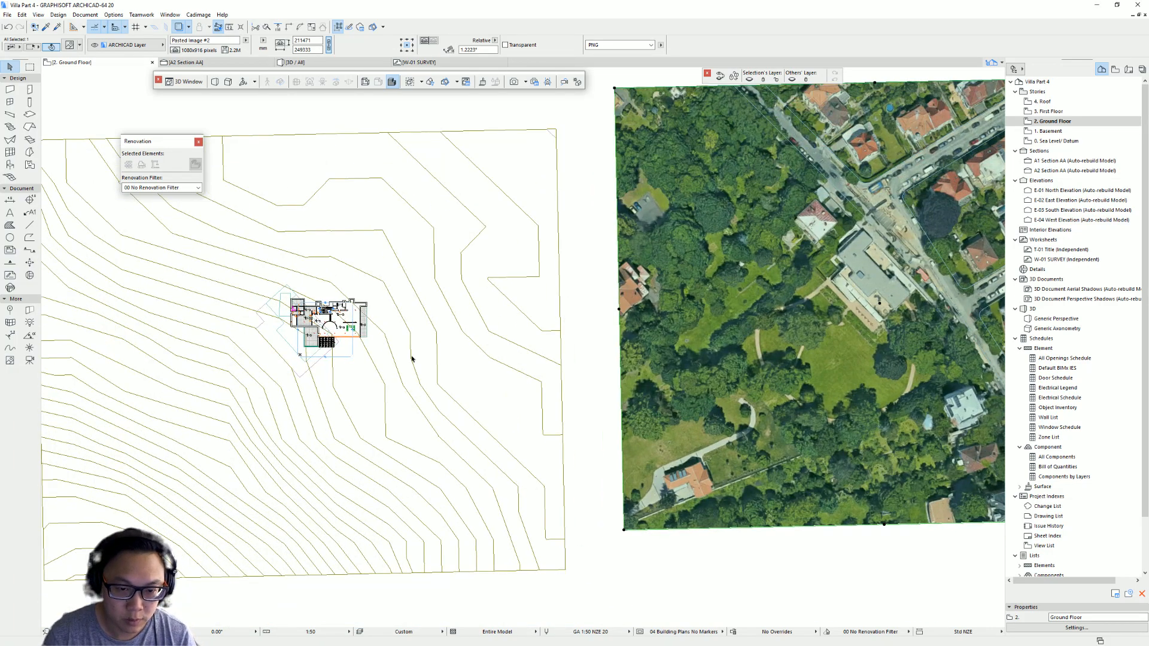
{"action": "middle_click_drag", "start_coordinate": [596, 174], "coordinate": [196, 164]}
{"action": "key", "text": "Escape"}
{"action": "middle_click_drag", "start_coordinate": [571, 230], "coordinate": [572, 286]}
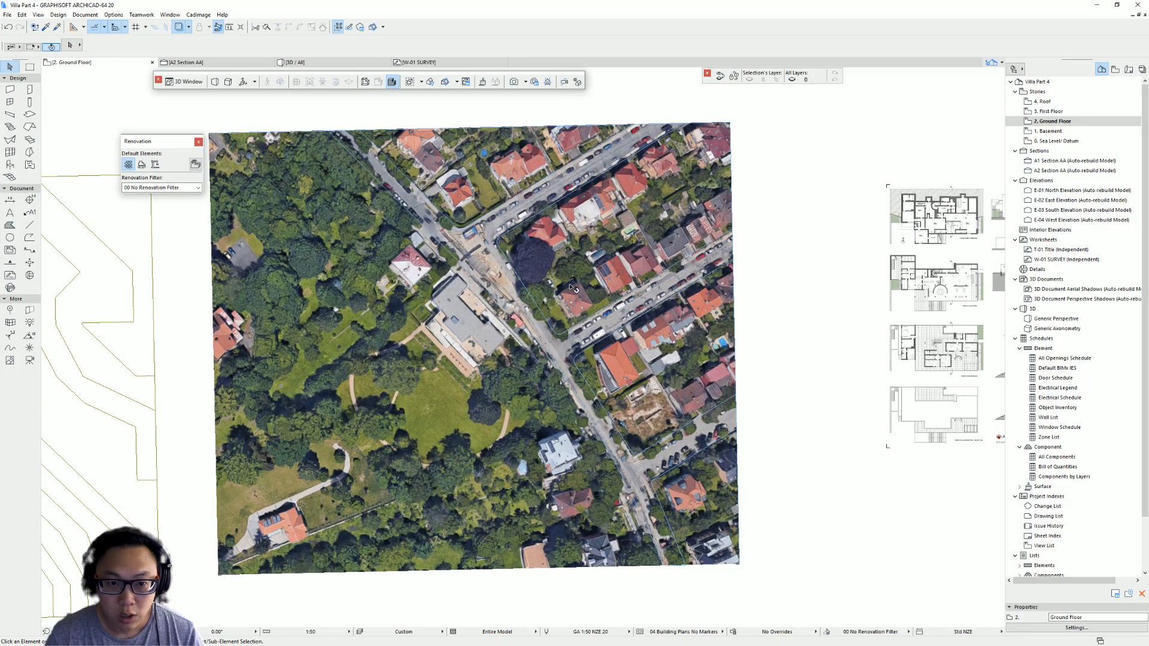
- Delete the aerial image and paste it back in place
{"action": "left_click", "coordinate": [592, 245]}
{"action": "key", "text": "Delete"}
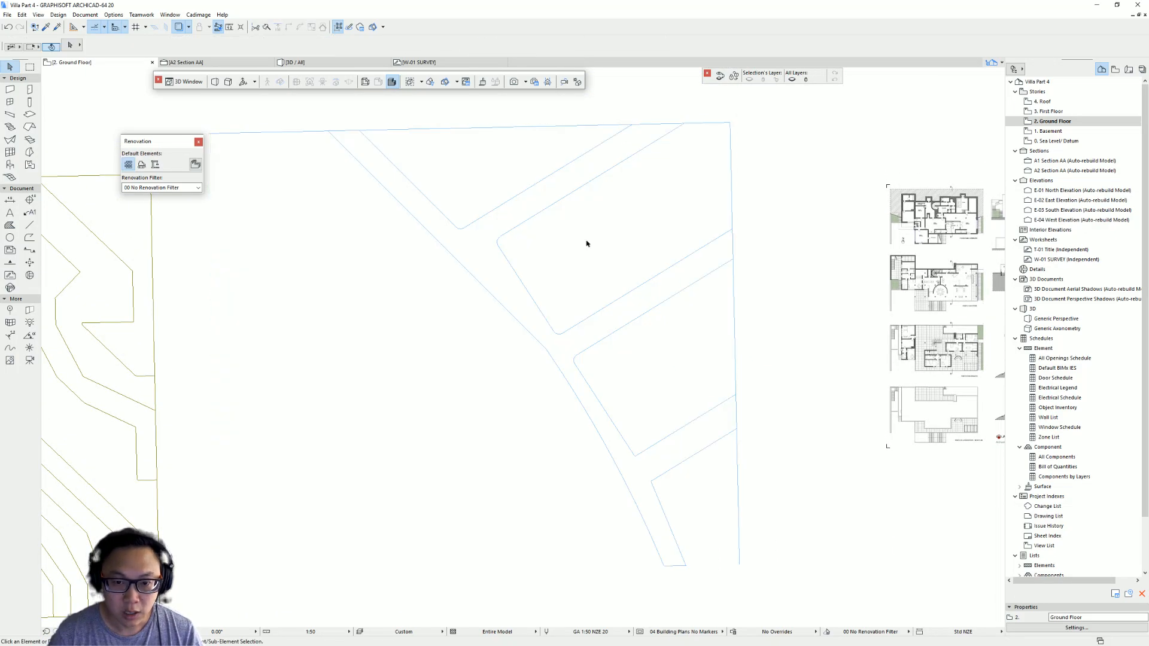
{"action": "scroll", "coordinate": [579, 224], "scroll_direction": "down", "scroll_amount": 3}
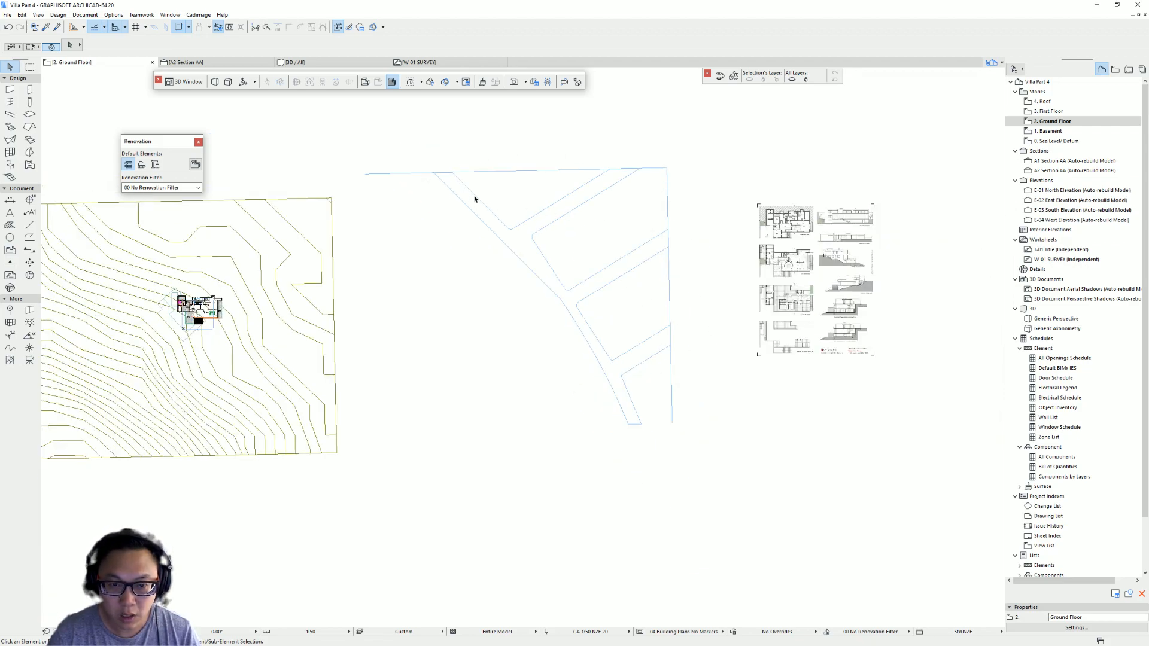
{"action": "scroll", "coordinate": [449, 193], "scroll_direction": "up", "scroll_amount": 3}
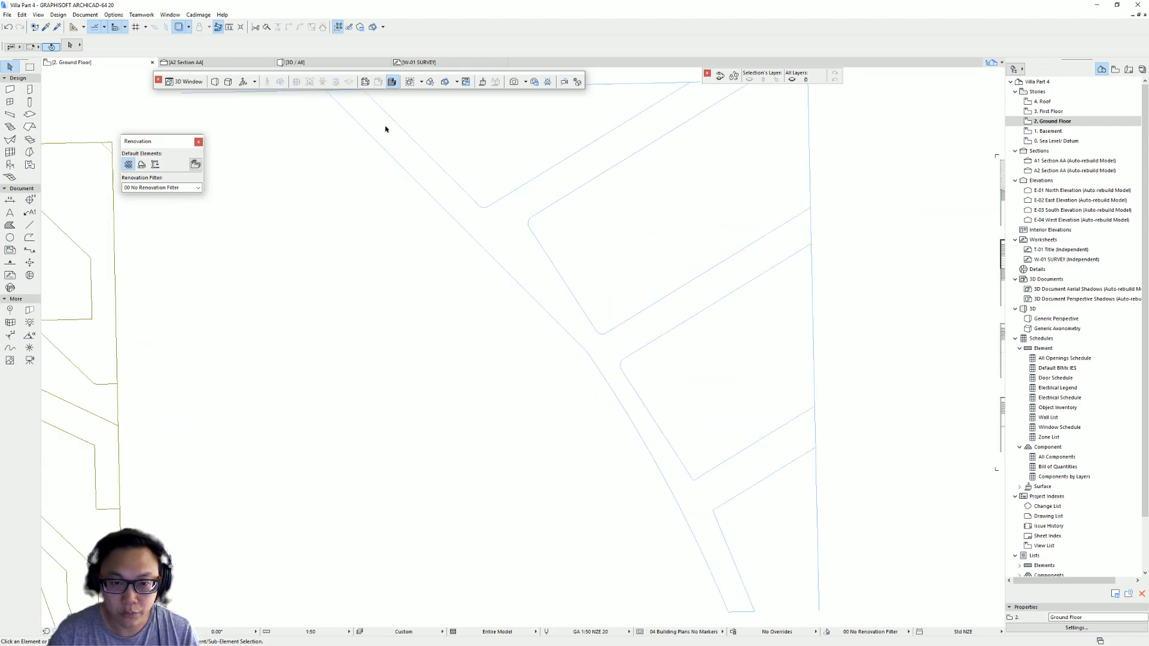
{"action": "scroll", "coordinate": [562, 277], "scroll_direction": "down", "scroll_amount": 5}
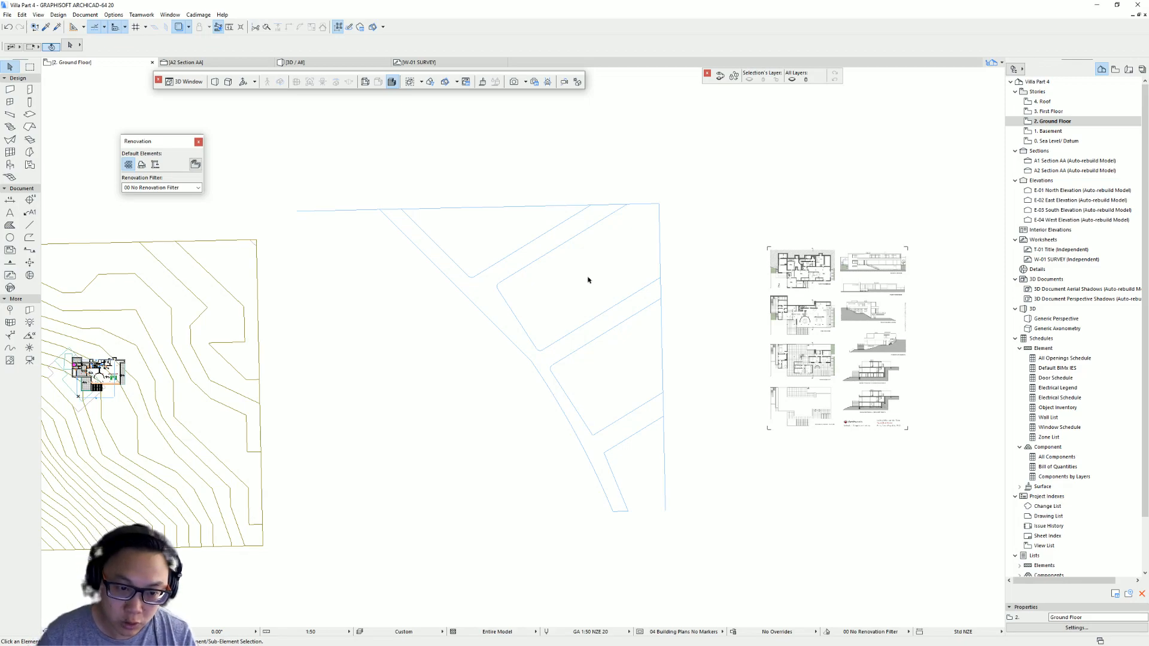
{"action": "key", "text": "ctrl+v"}
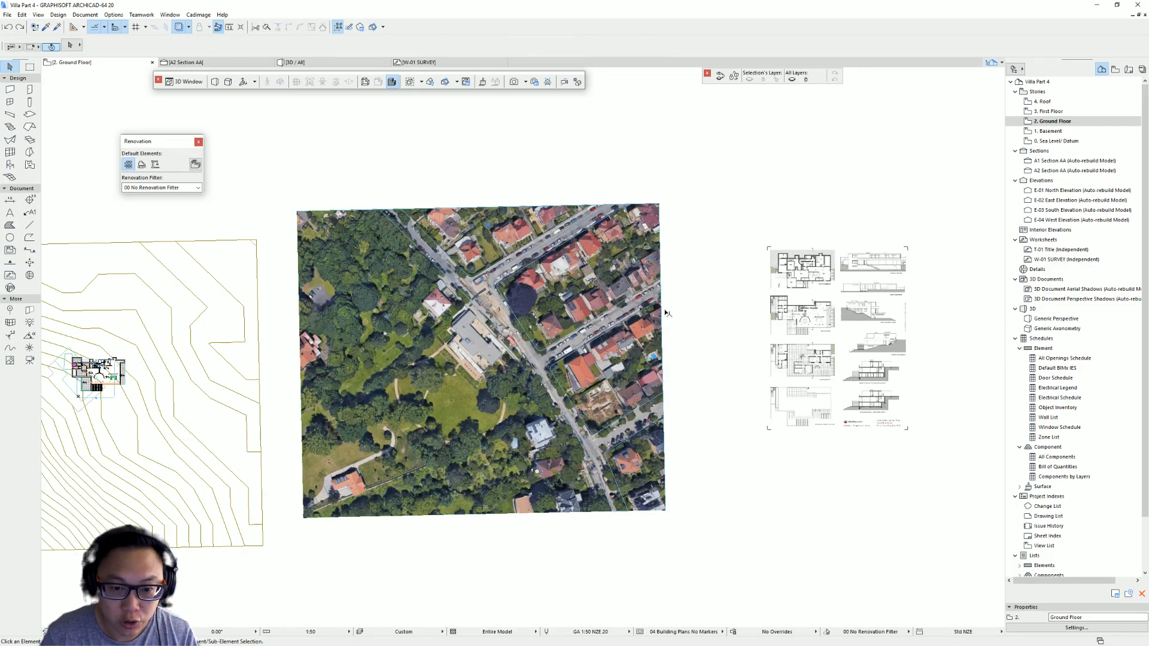
- Select the road slab and preview it on its own in the 3D window
{"action": "scroll", "coordinate": [538, 372], "scroll_direction": "up", "scroll_amount": 3}
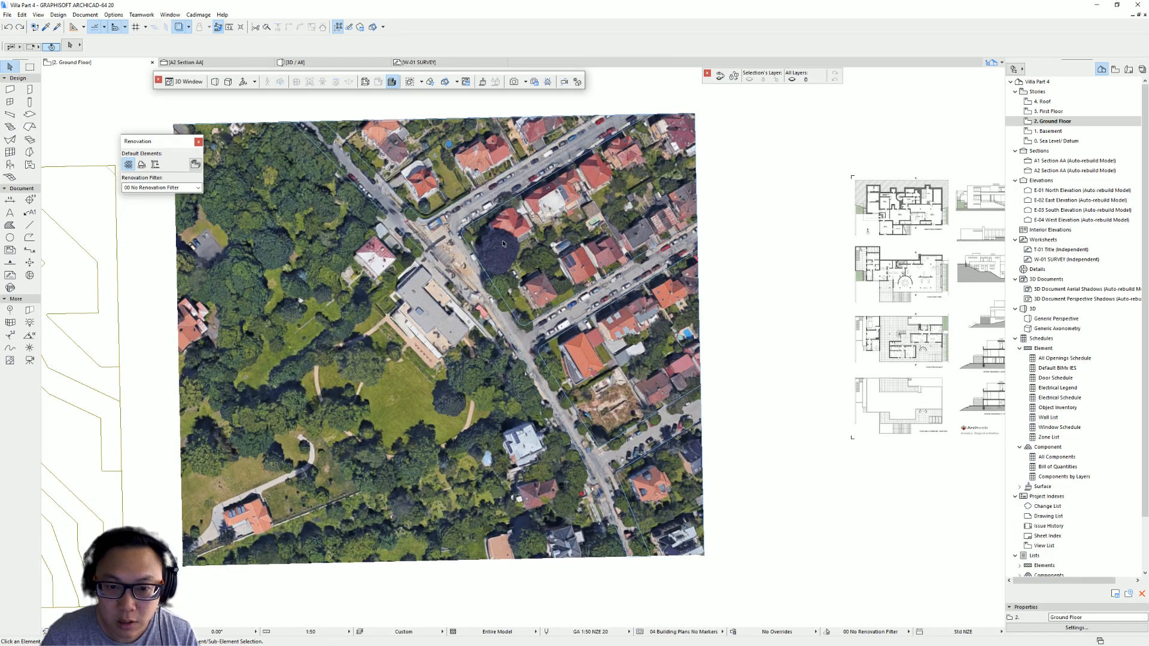
{"action": "left_click", "coordinate": [29, 113]}
{"action": "scroll", "coordinate": [477, 181], "scroll_direction": "up", "scroll_amount": 2}
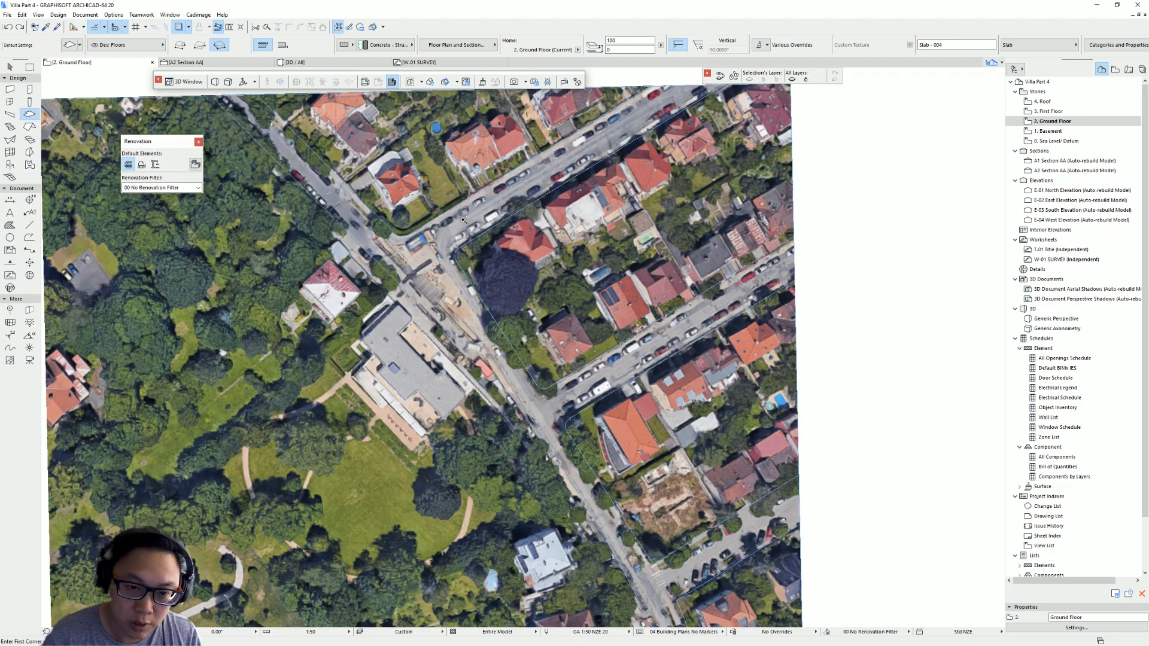
{"action": "left_click", "coordinate": [428, 244], "text": "shift"}
{"action": "scroll", "coordinate": [527, 204], "scroll_direction": "down", "scroll_amount": 2}
{"action": "middle_click_drag", "start_coordinate": [580, 208], "coordinate": [551, 271]}
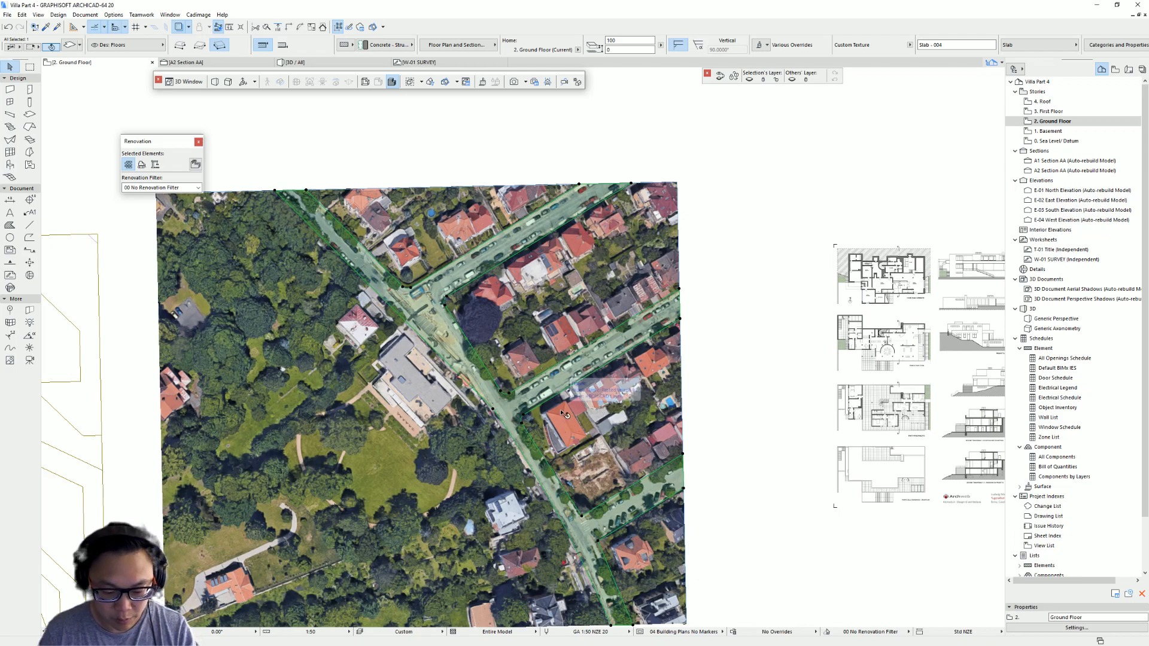
{"action": "key", "text": "F5"}
{"action": "middle_click_drag", "start_coordinate": [826, 285], "coordinate": [581, 207]}
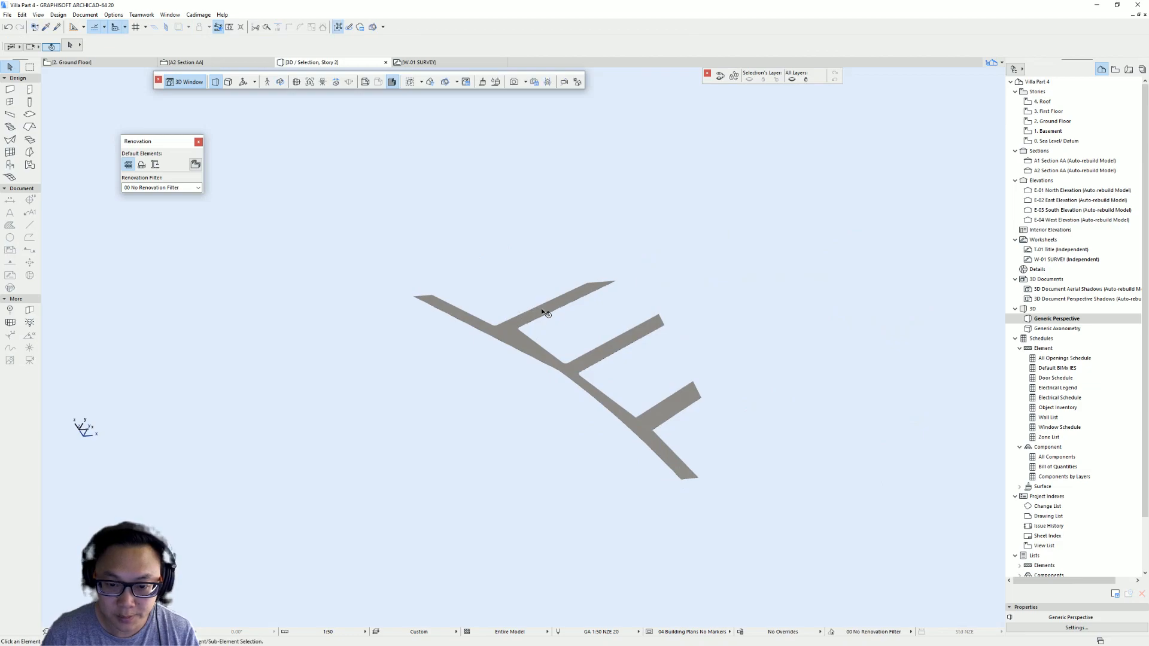
{"action": "key", "text": "F2"}
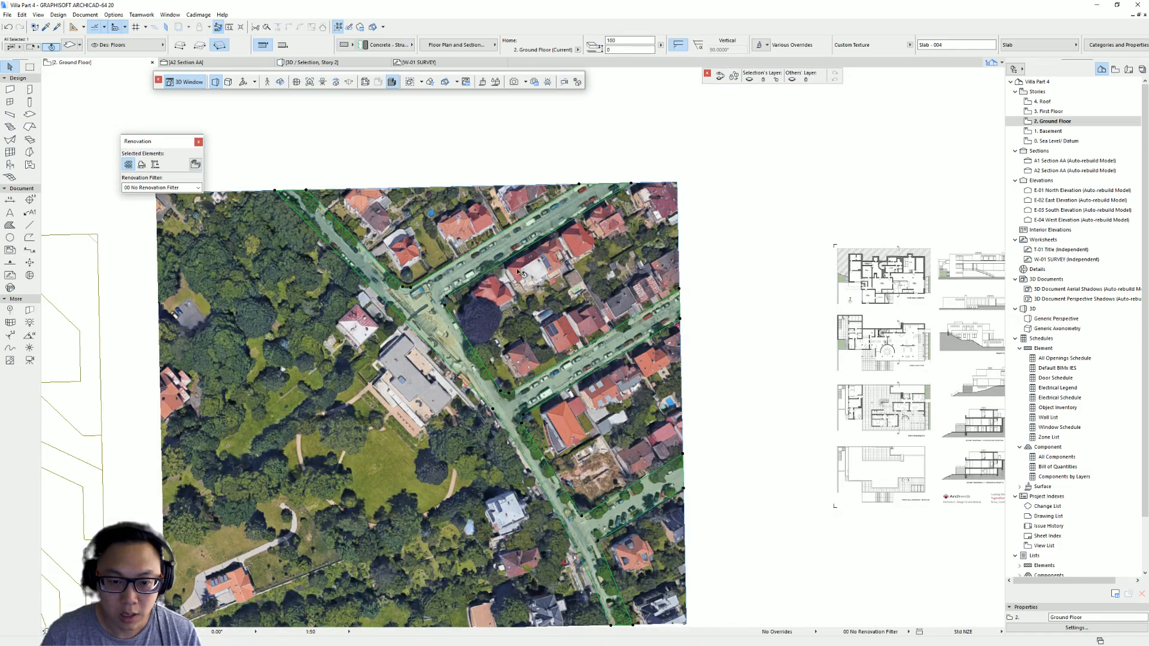
- Move the aerial image so its top-left corner sits on the site survey's top-left corner
{"action": "scroll", "coordinate": [504, 276], "scroll_direction": "down", "scroll_amount": 1}
{"action": "middle_click_drag", "start_coordinate": [504, 275], "coordinate": [669, 239]}
{"action": "middle_click_drag", "start_coordinate": [157, 238], "coordinate": [483, 216]}
{"action": "middle_click_drag", "start_coordinate": [546, 270], "coordinate": [263, 301]}
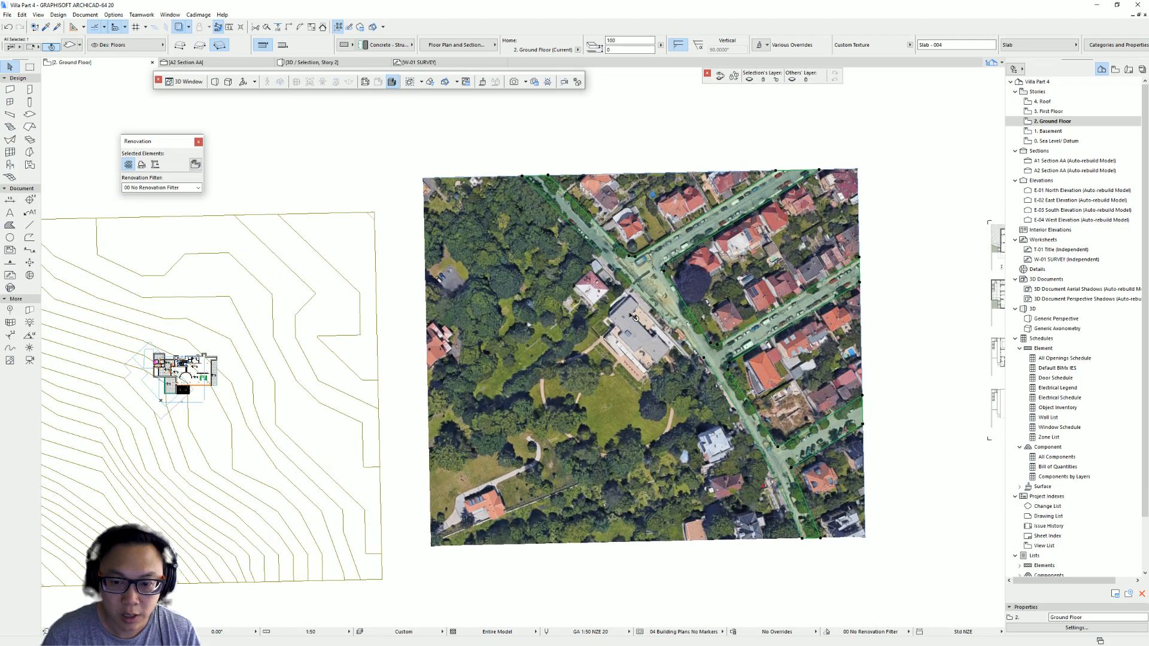
{"action": "left_click", "coordinate": [887, 554]}
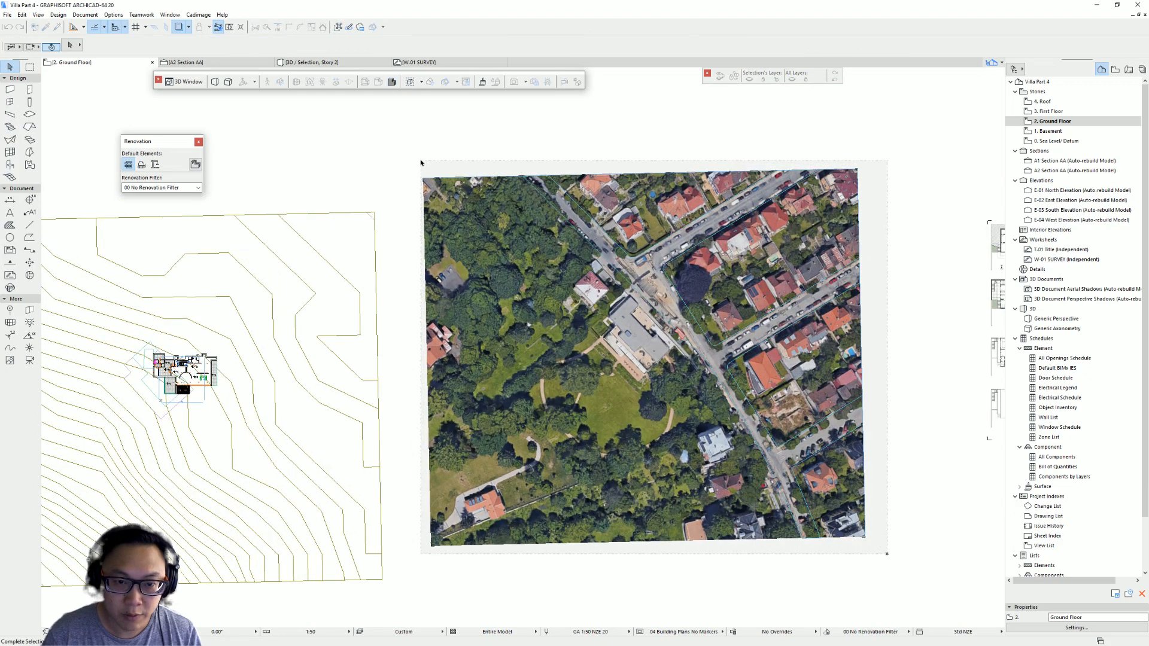
{"action": "left_click", "coordinate": [423, 162]}
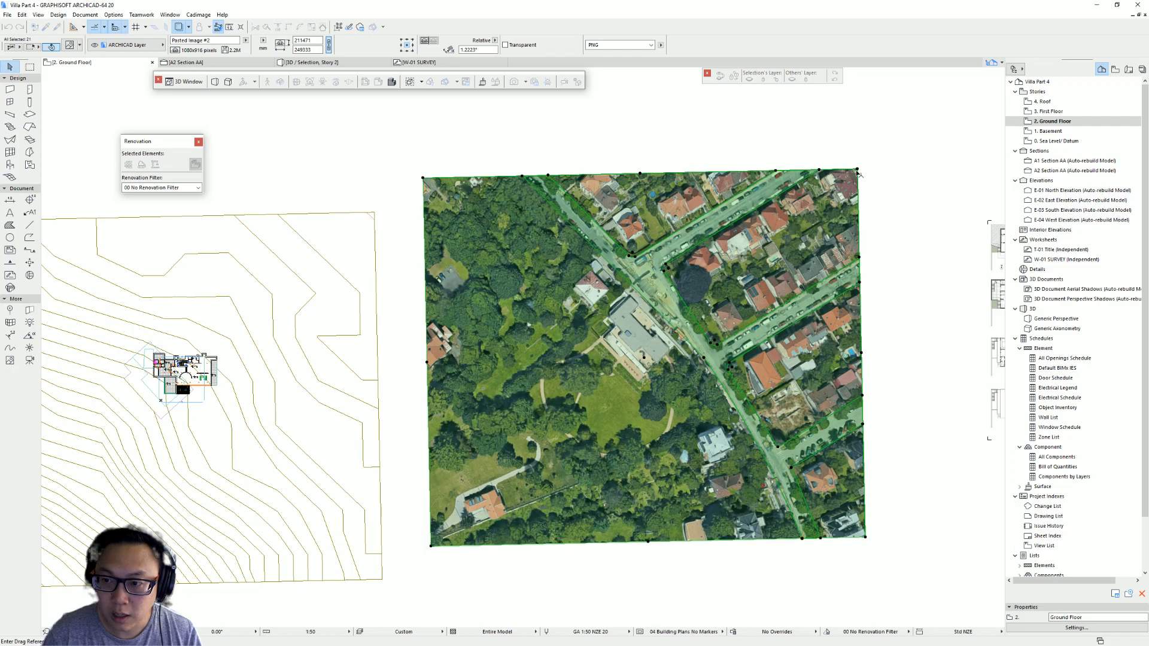
{"action": "left_click", "coordinate": [423, 178]}
{"action": "middle_click_drag", "start_coordinate": [221, 241], "coordinate": [529, 177]}
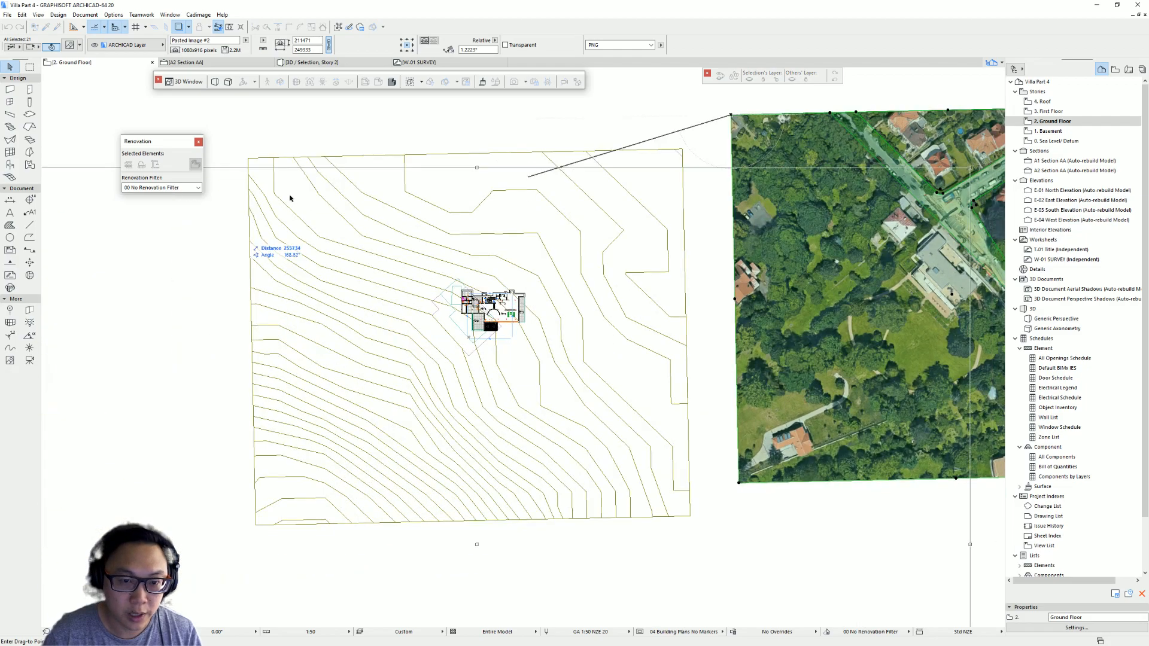
{"action": "left_click", "coordinate": [250, 161]}
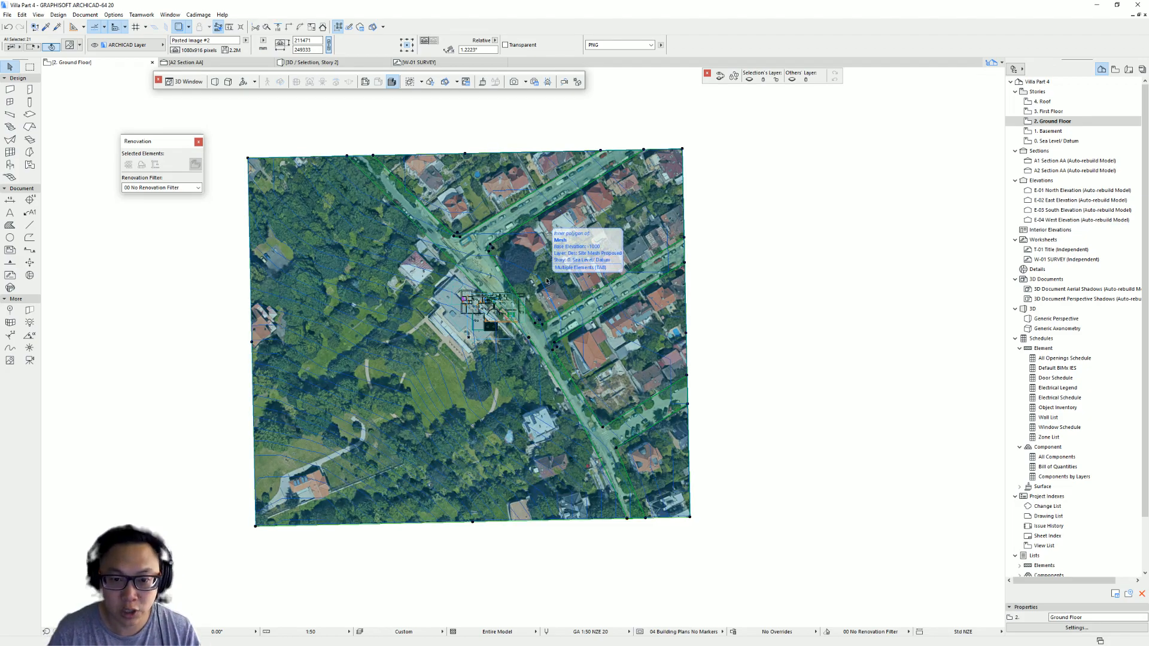
- Switch to the 3D window and select the road slab on the textured site
{"action": "key", "text": "Escape"}
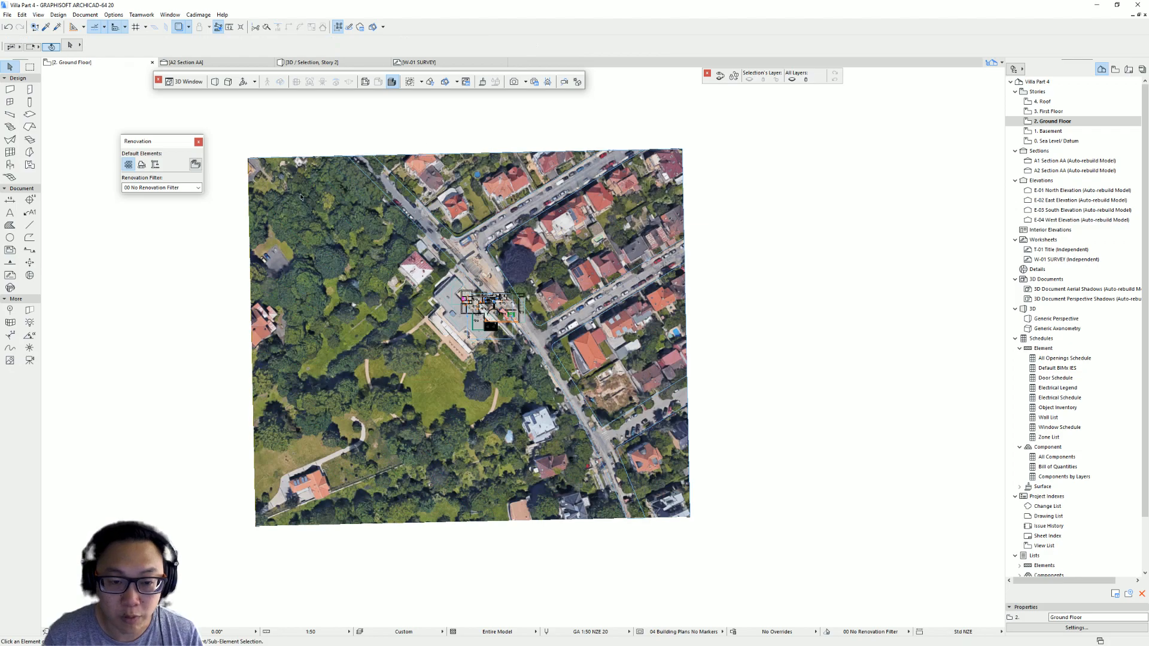
{"action": "middle_click_drag", "start_coordinate": [566, 273], "coordinate": [542, 282]}
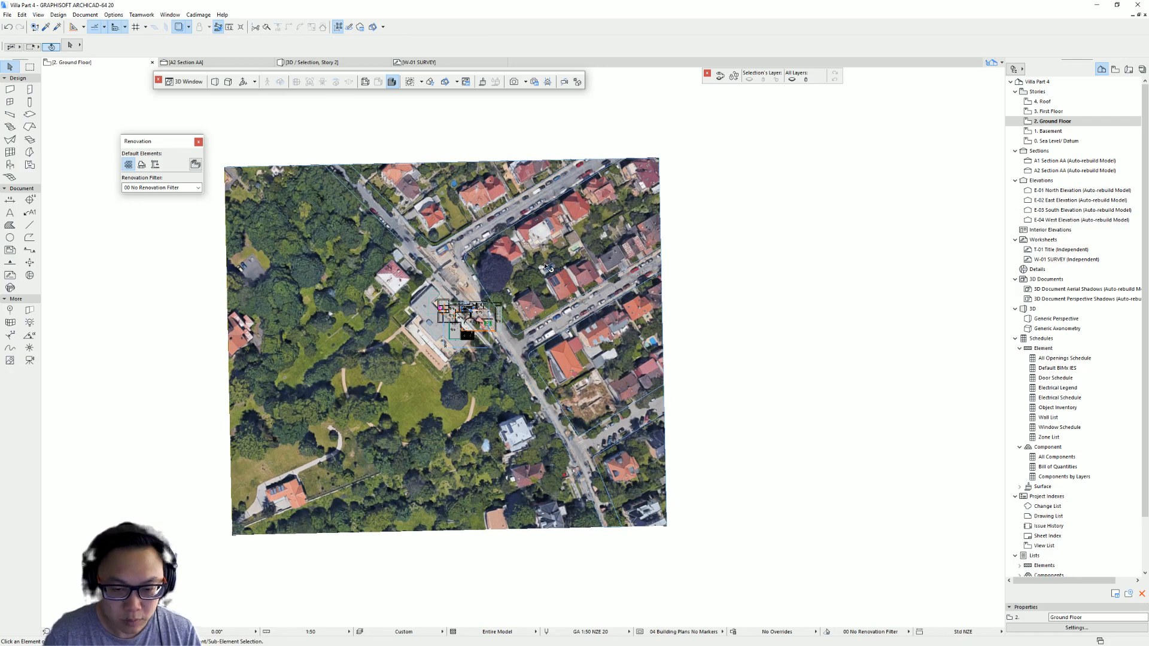
{"action": "key", "text": "F3"}
{"action": "middle_click_drag", "start_coordinate": [633, 324], "coordinate": [557, 440], "text": "shift"}
{"action": "left_click", "coordinate": [536, 433]}
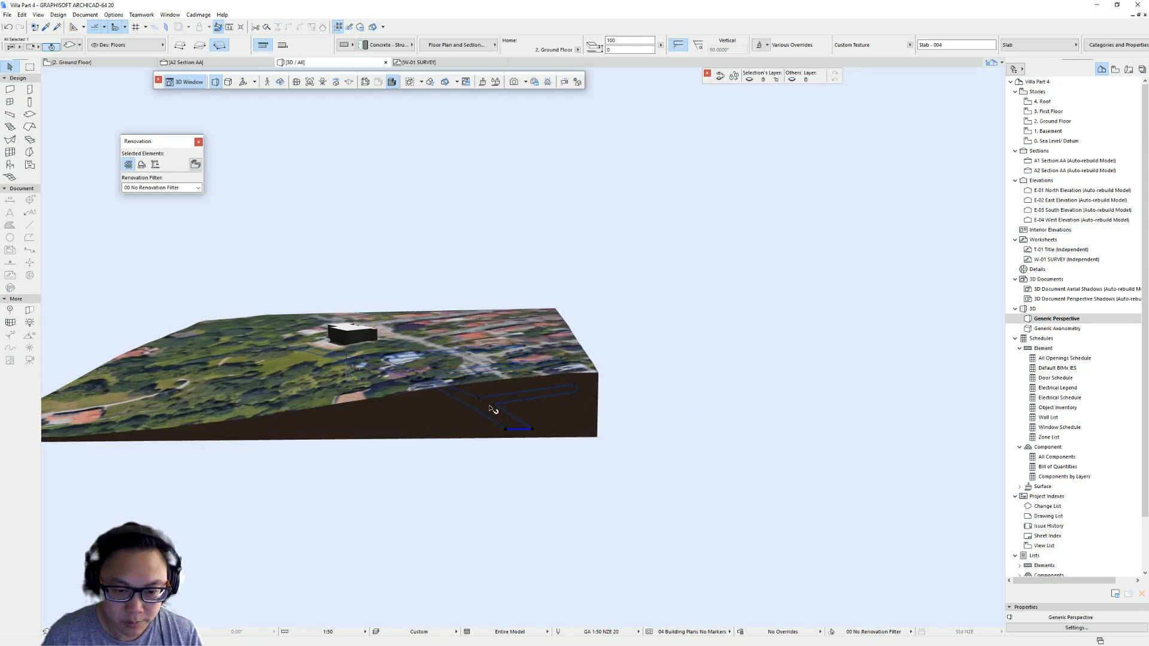
- Drag the road slab upward so it sits above the site mesh
{"action": "scroll", "coordinate": [491, 407], "scroll_direction": "up", "scroll_amount": 1}
{"action": "key", "text": "ctrl+d"}
{"action": "left_click", "coordinate": [544, 438]}
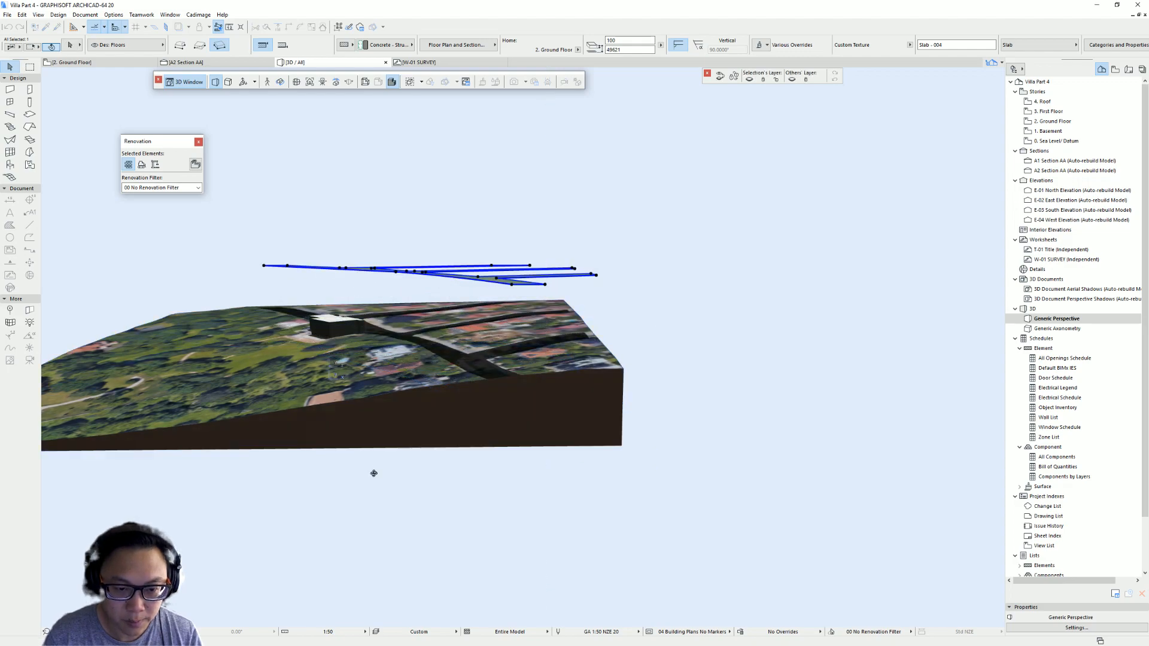
{"action": "middle_click_drag", "start_coordinate": [373, 474], "coordinate": [435, 470], "text": "shift"}
{"action": "middle_click_drag", "start_coordinate": [510, 402], "coordinate": [590, 392], "text": "shift"}
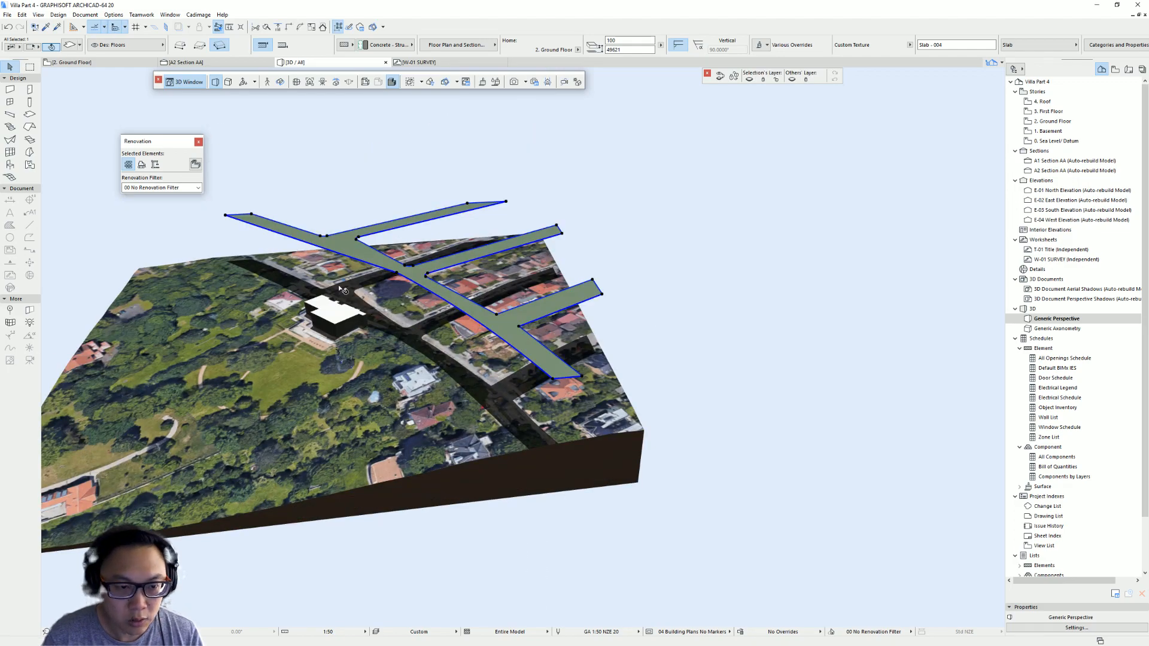
{"action": "middle_click_drag", "start_coordinate": [349, 360], "coordinate": [441, 175], "text": "shift"}
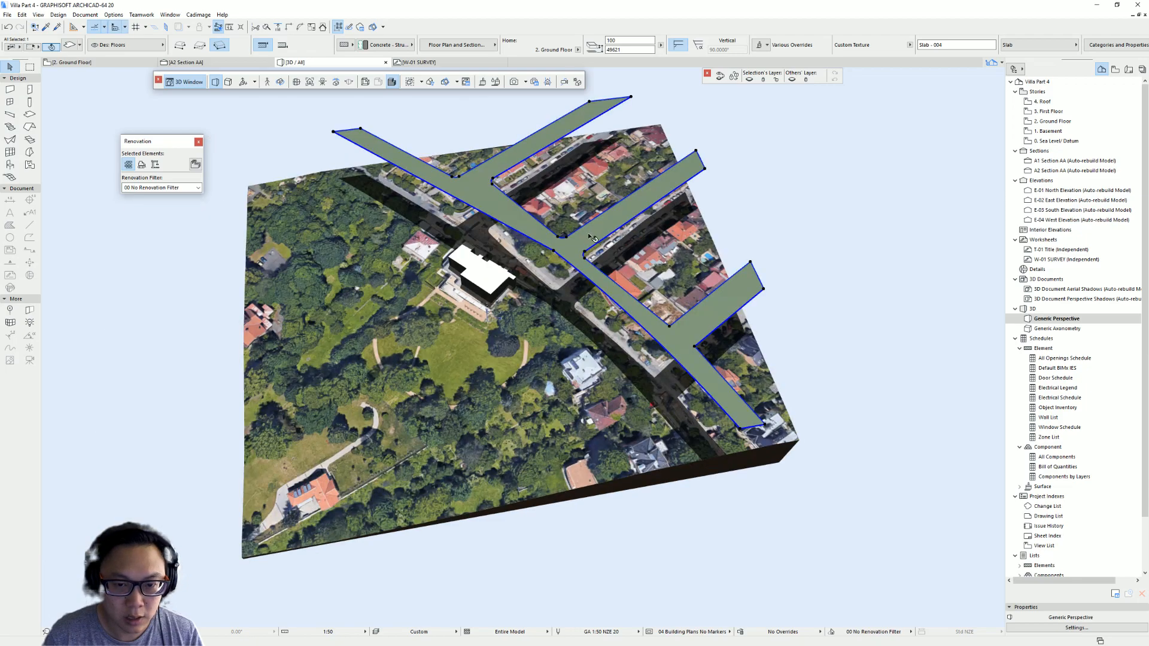
{"action": "middle_click_drag", "start_coordinate": [603, 311], "coordinate": [705, 356], "text": "shift"}
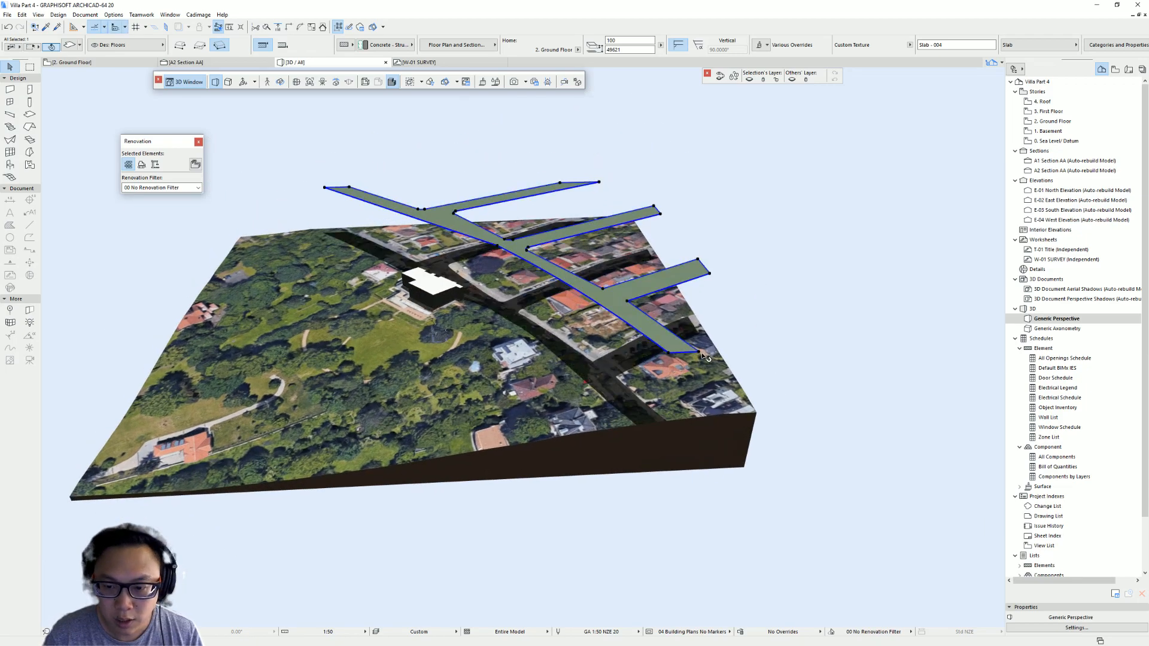
- Extend the road slab's thickness downward so it passes through the terrain
{"action": "left_click", "coordinate": [699, 352]}
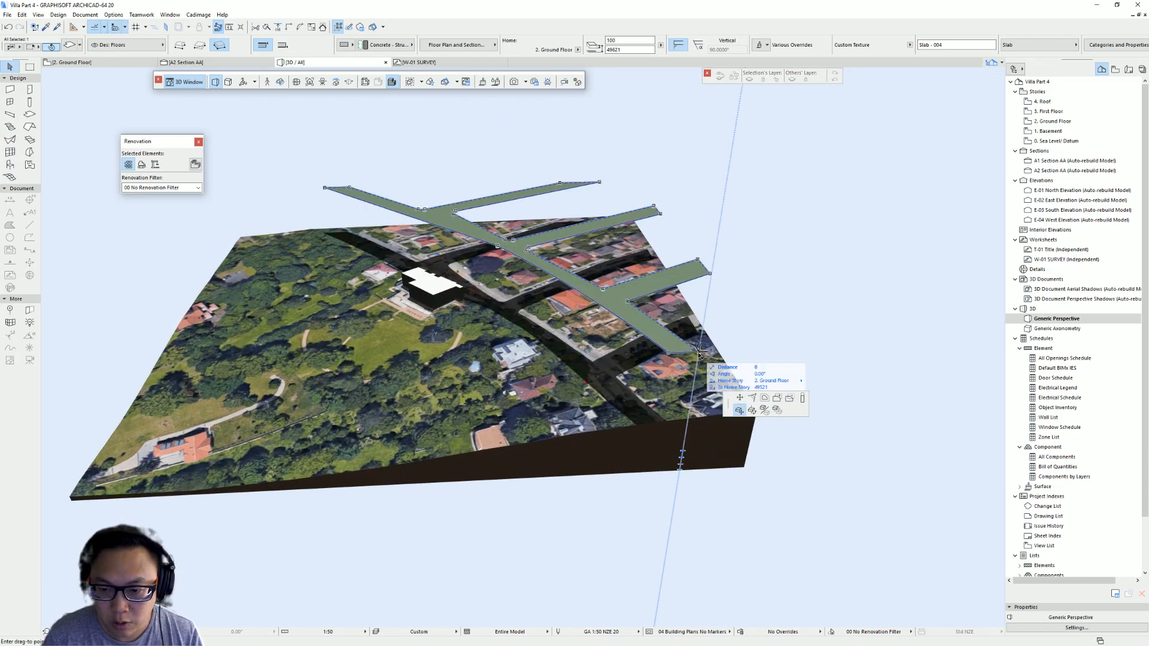
{"action": "left_click", "coordinate": [800, 398]}
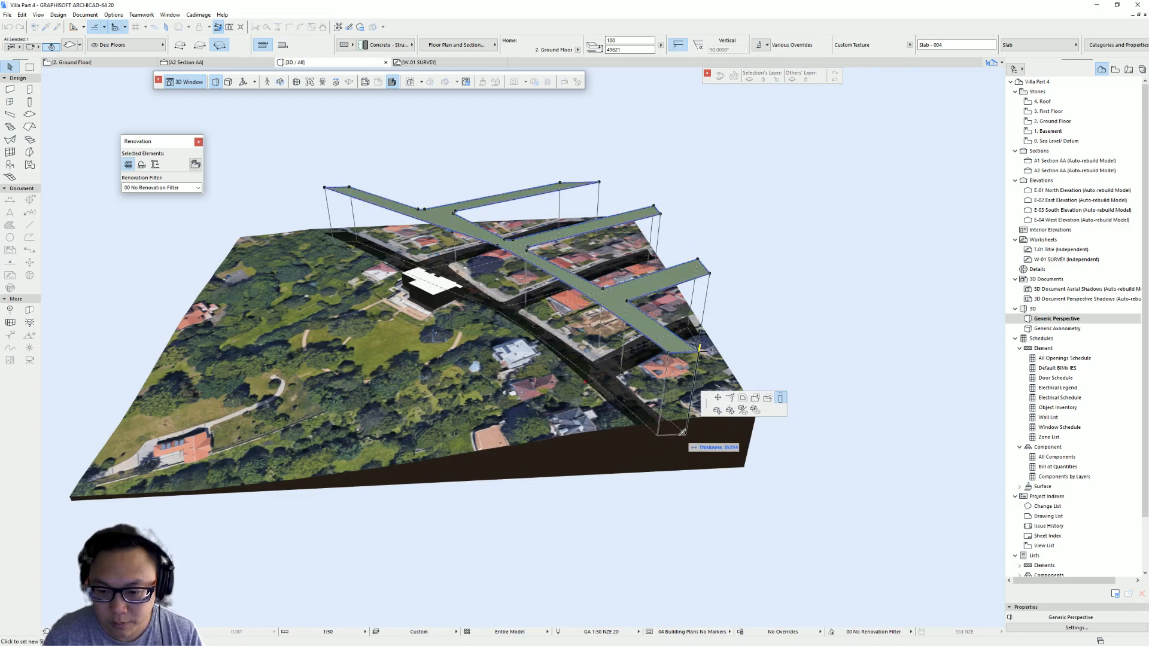
{"action": "left_click", "coordinate": [678, 430]}
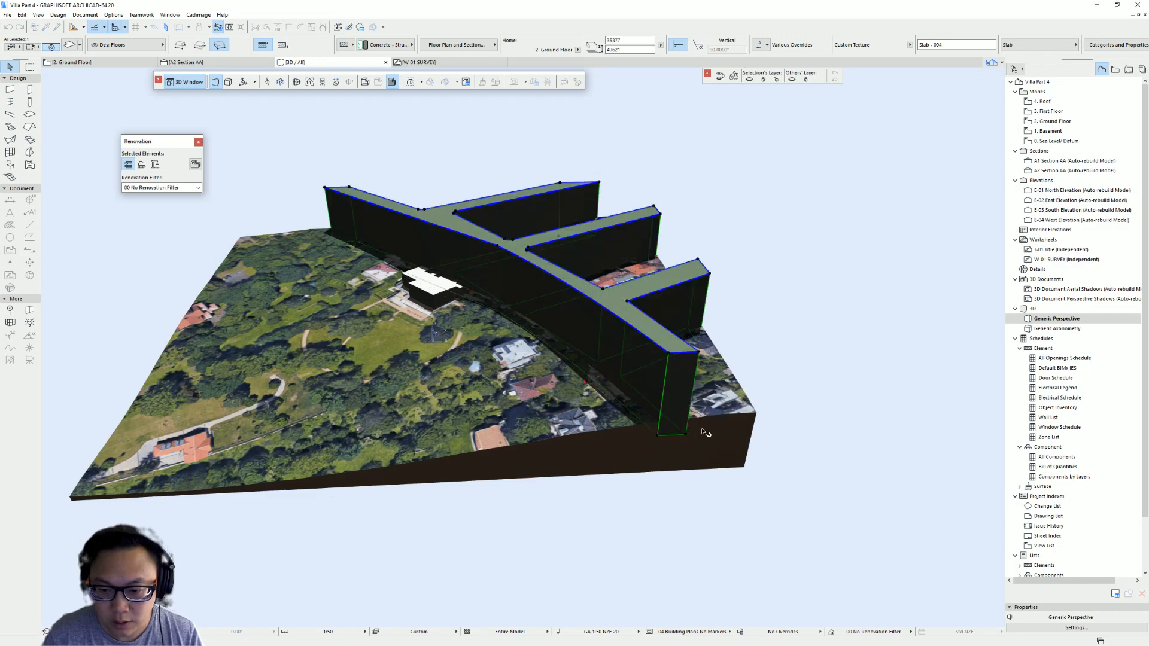
{"action": "left_click", "coordinate": [699, 353]}
{"action": "left_click", "coordinate": [689, 408]}
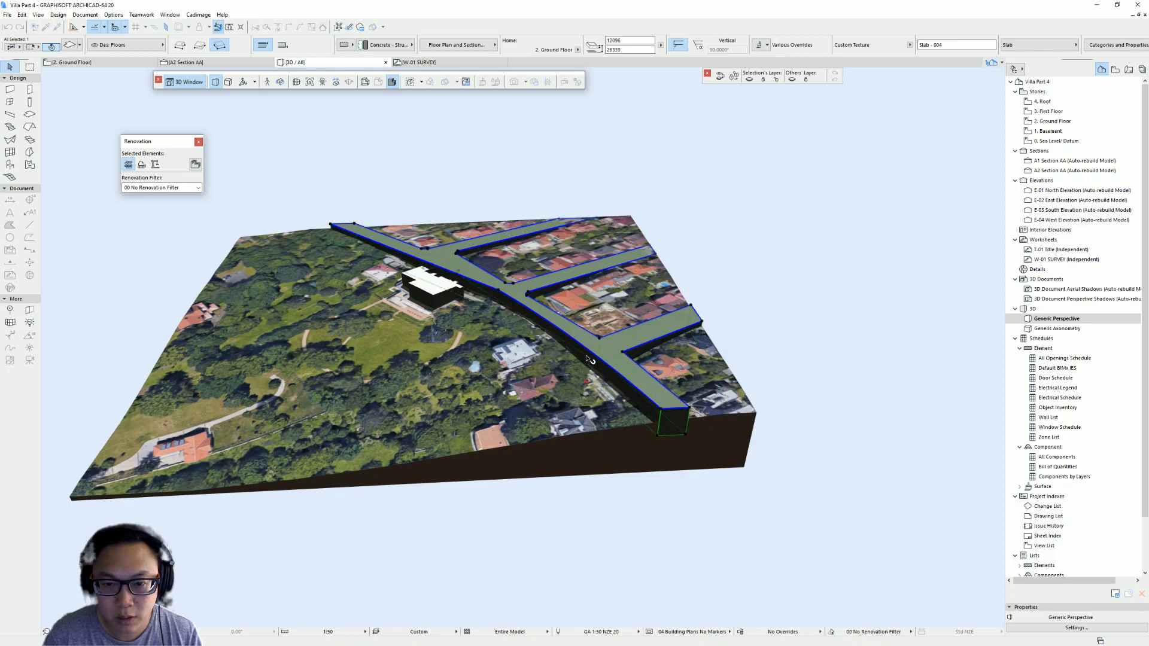
{"action": "scroll", "coordinate": [600, 232], "scroll_direction": "up", "scroll_amount": 2}
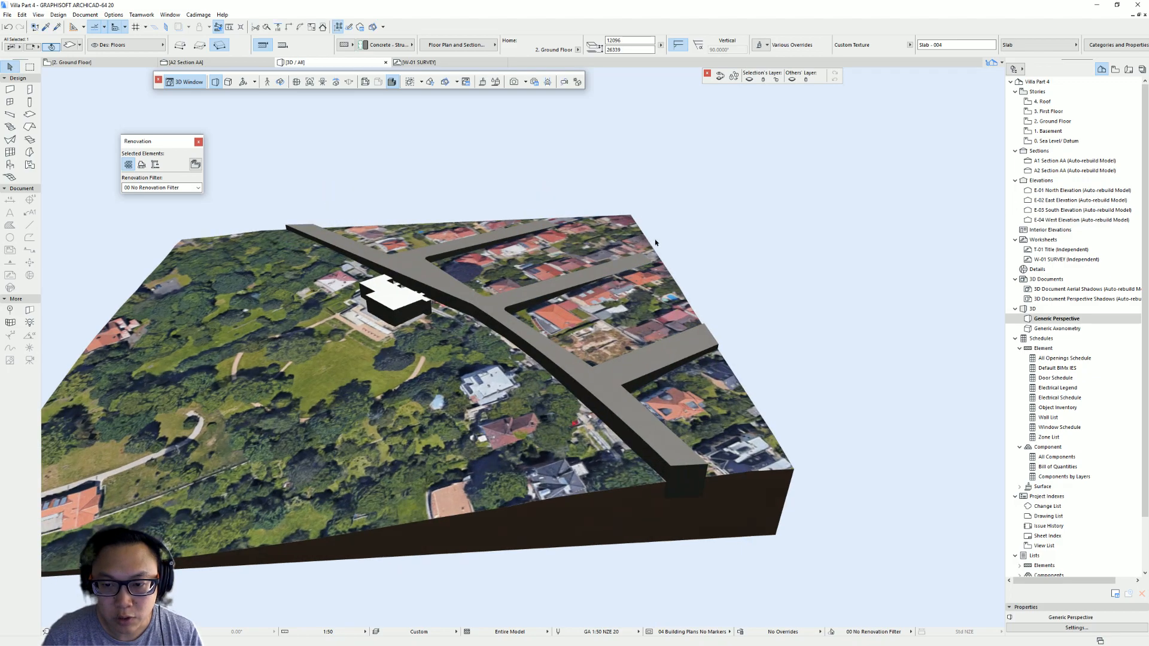
{"action": "left_click", "coordinate": [551, 219]}
{"action": "key", "text": "Escape"}
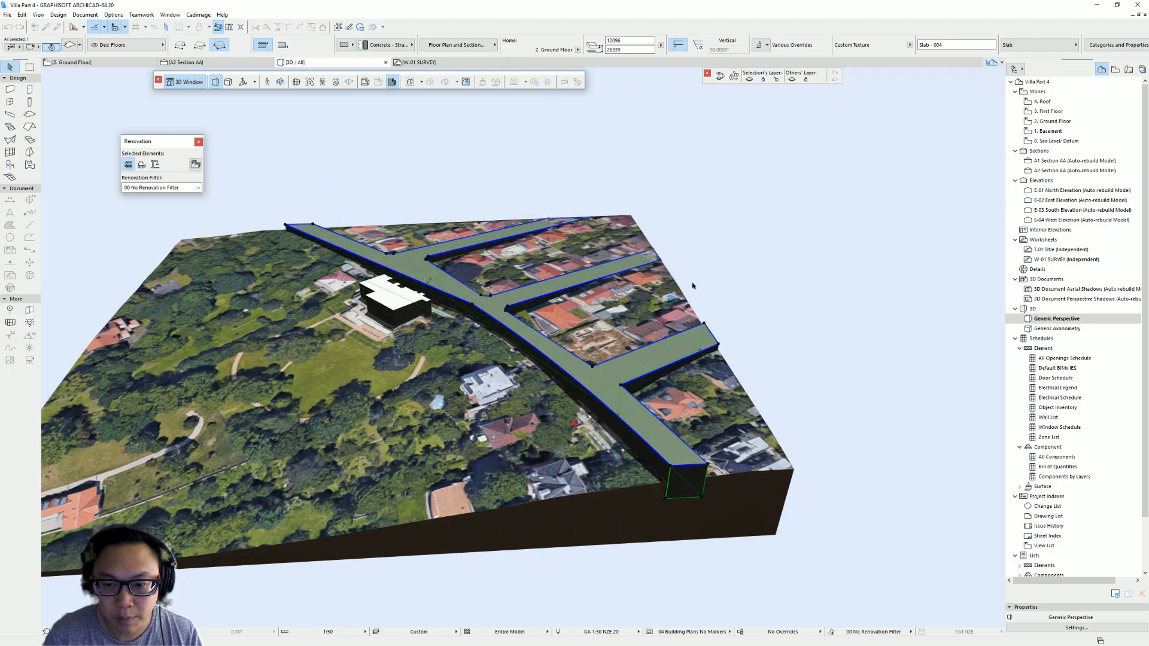
- Increase the road slab's thickness upward so it rises well above the terrain surface
{"action": "left_click", "coordinate": [652, 252]}
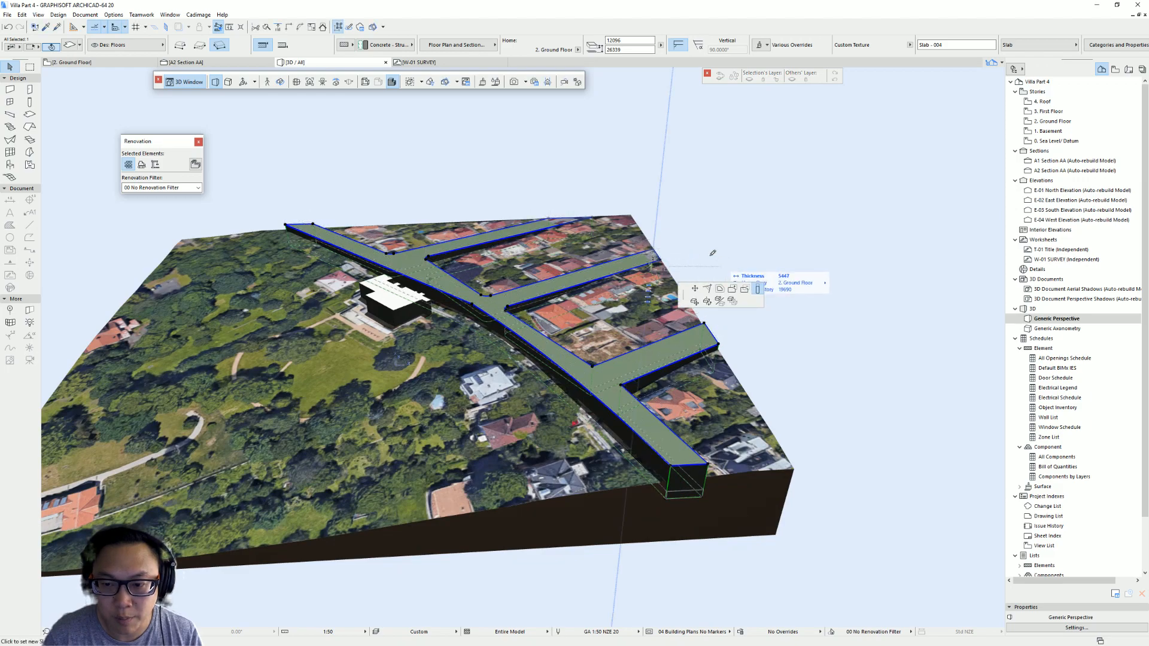
{"action": "left_click", "coordinate": [632, 211]}
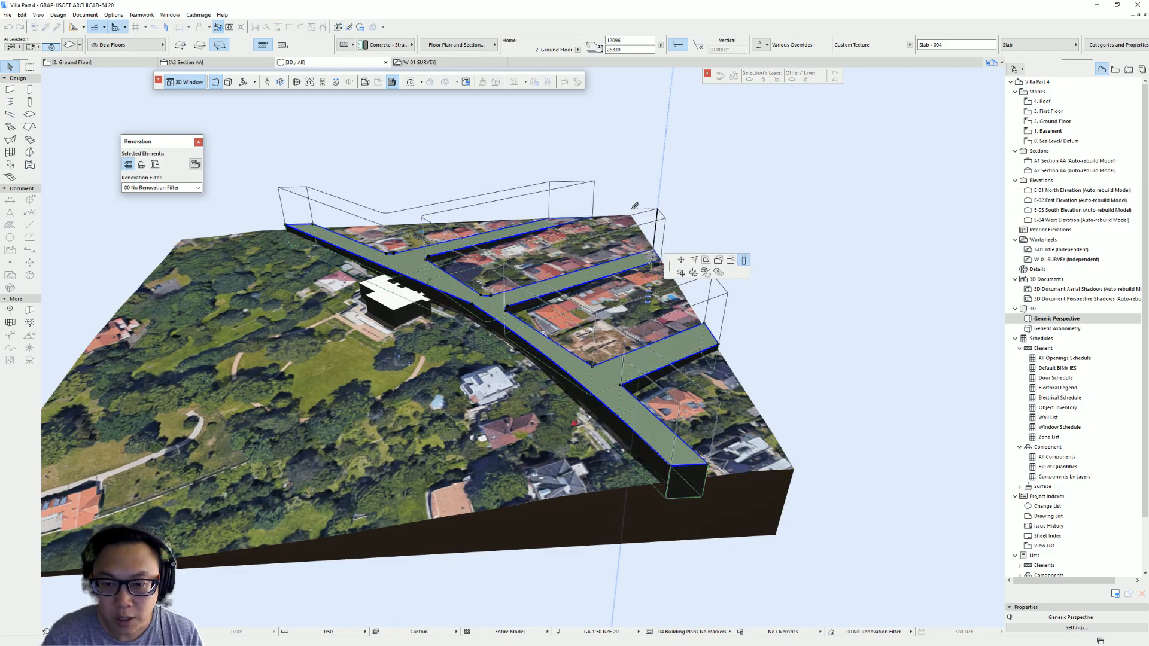
{"action": "middle_click_drag", "start_coordinate": [477, 354], "coordinate": [697, 351], "text": "shift"}
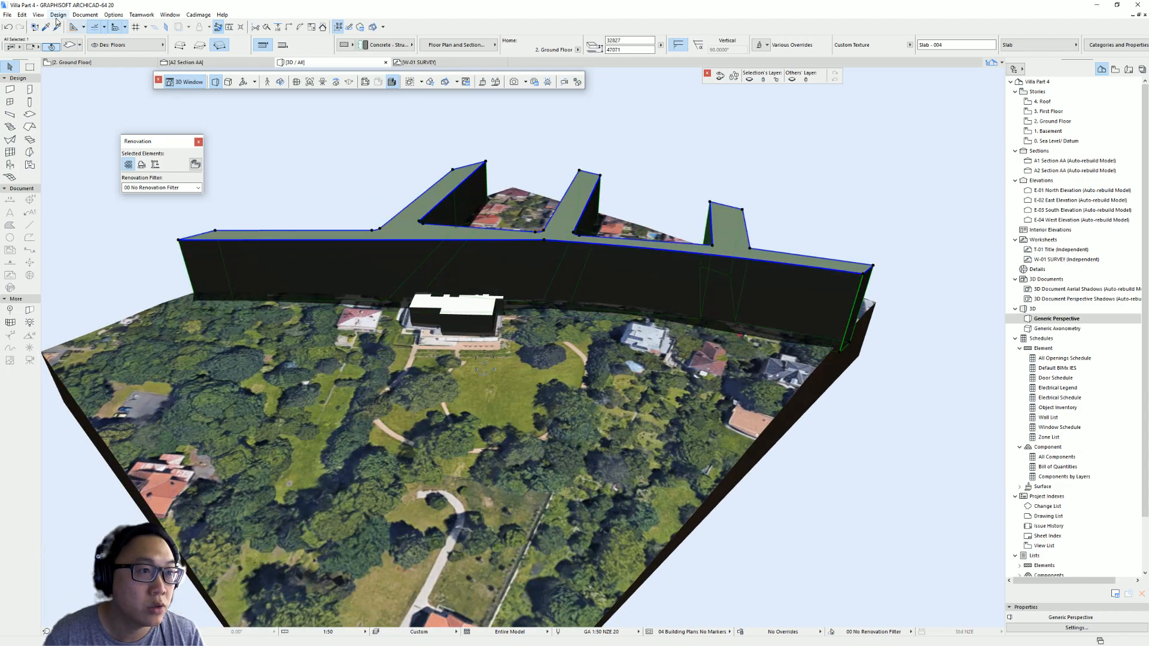
- Subtract the road slab from the site mesh with Solid Element Operations using Subtraction with upward extrusion
{"action": "left_click", "coordinate": [58, 15]}
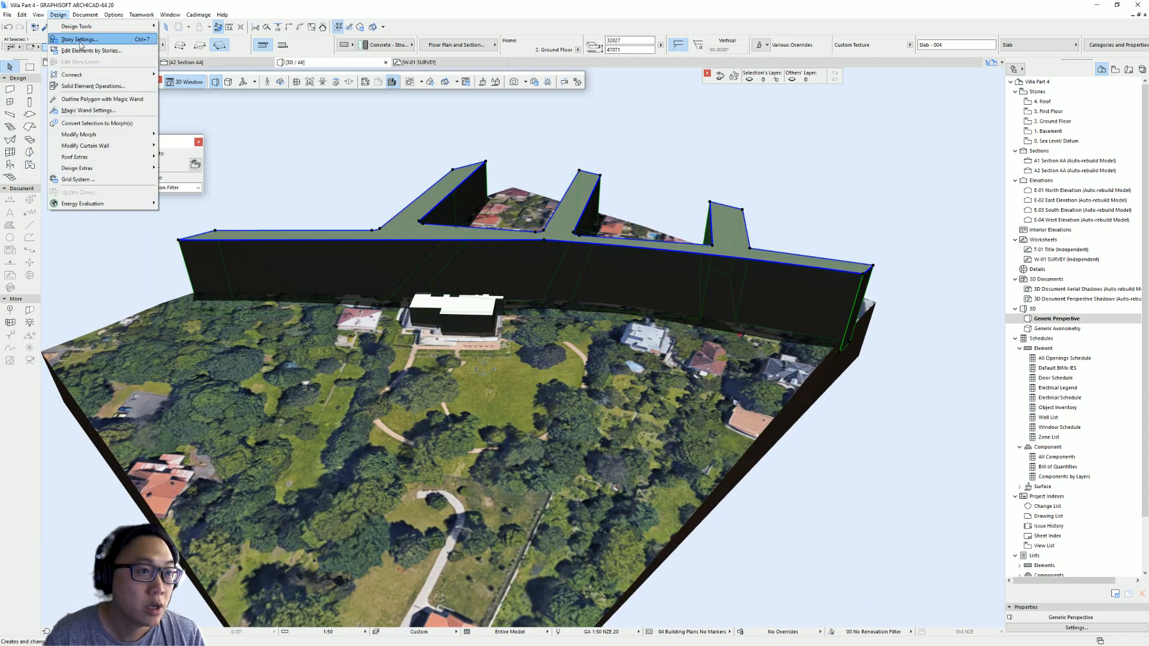
{"action": "left_click", "coordinate": [95, 85]}
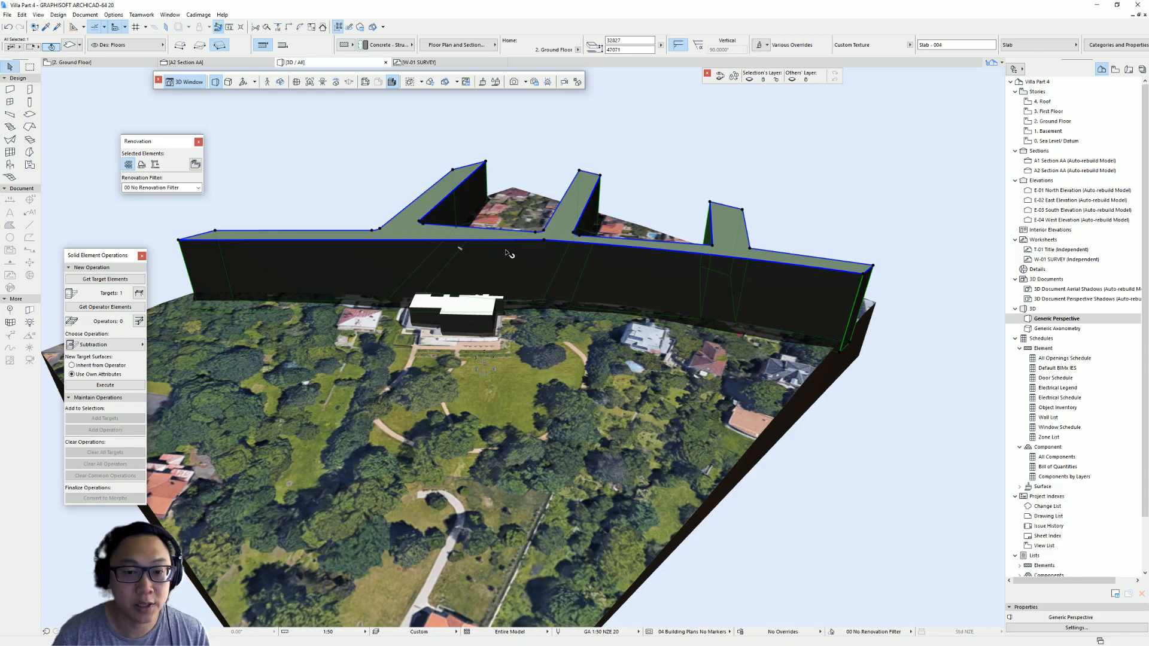
{"action": "middle_click_drag", "start_coordinate": [546, 253], "coordinate": [631, 387], "text": "shift"}
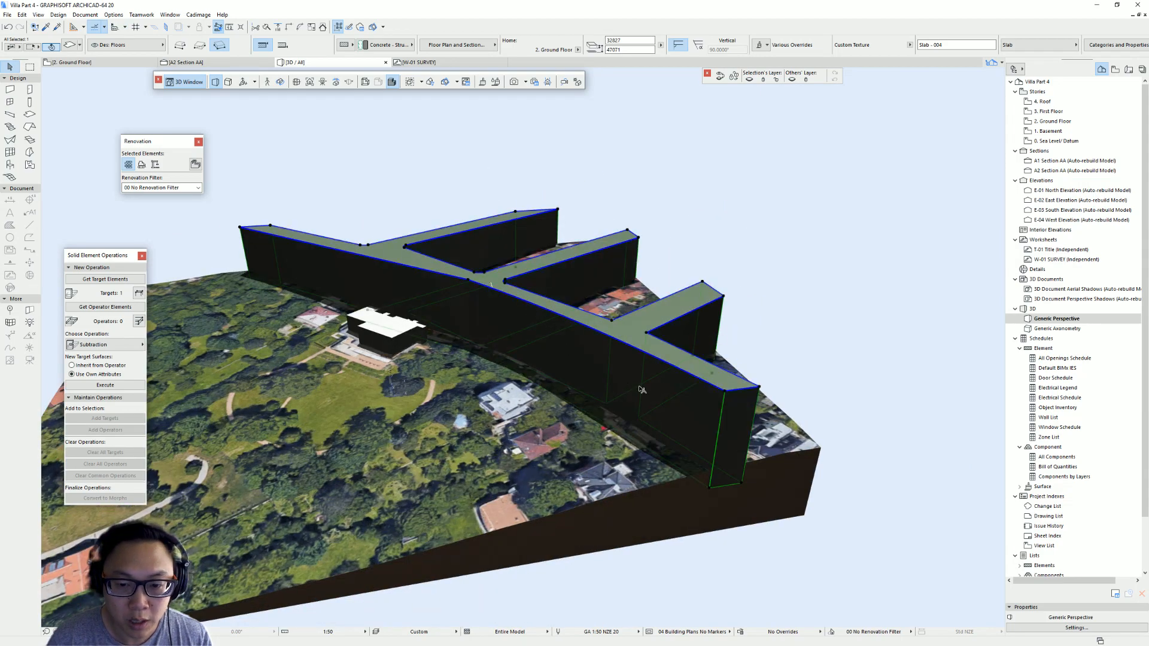
{"action": "middle_click_drag", "start_coordinate": [453, 330], "coordinate": [487, 293], "text": "shift"}
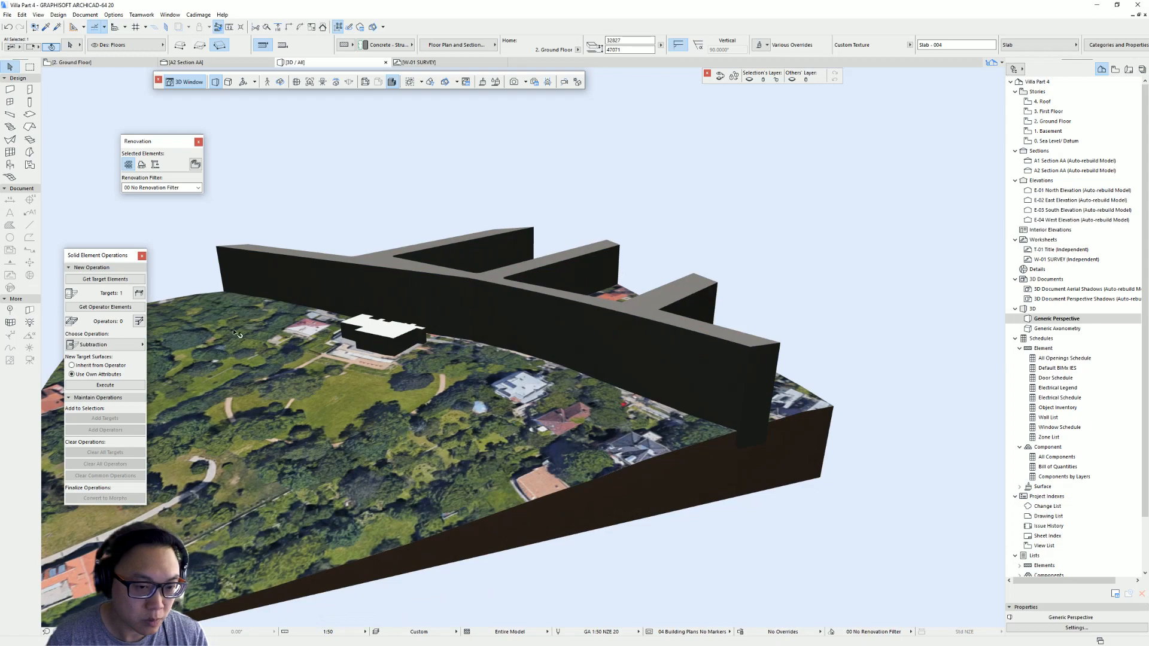
{"action": "left_click", "coordinate": [431, 406]}
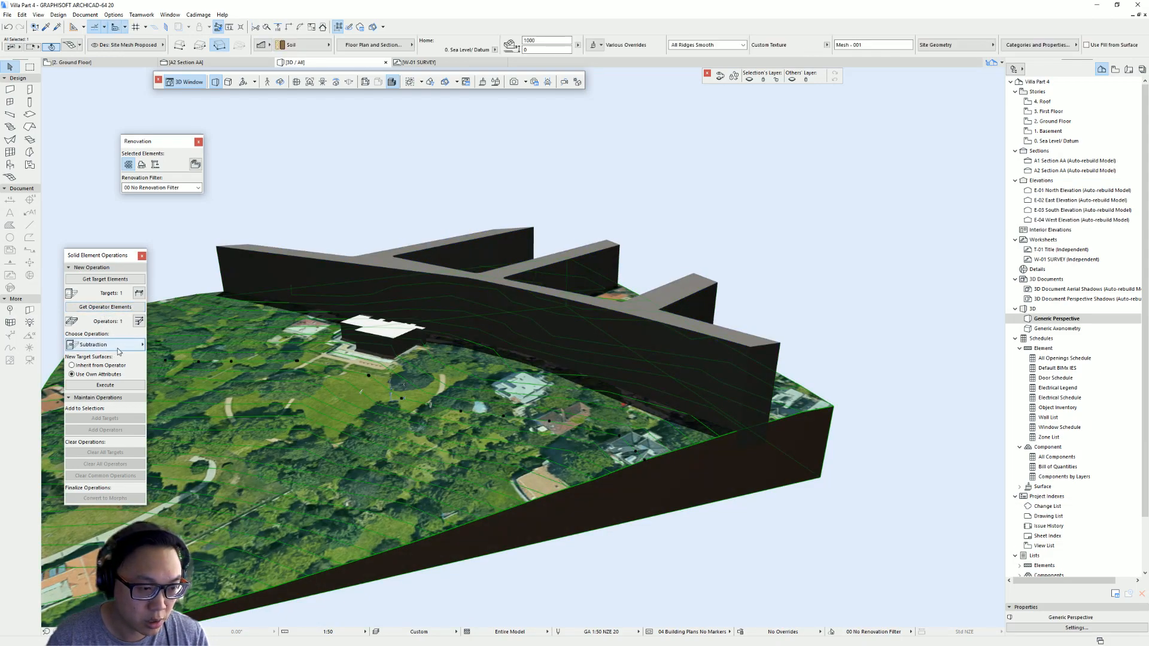
{"action": "left_click", "coordinate": [120, 345]}
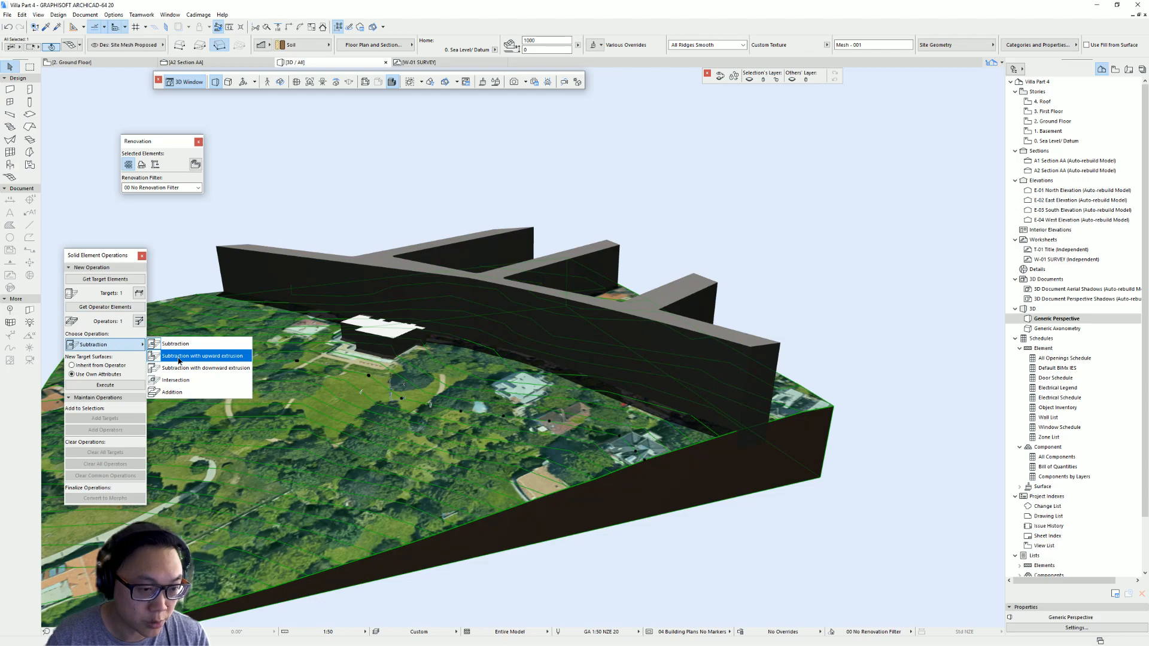
{"action": "left_click", "coordinate": [178, 356]}
{"action": "left_click", "coordinate": [105, 385]}
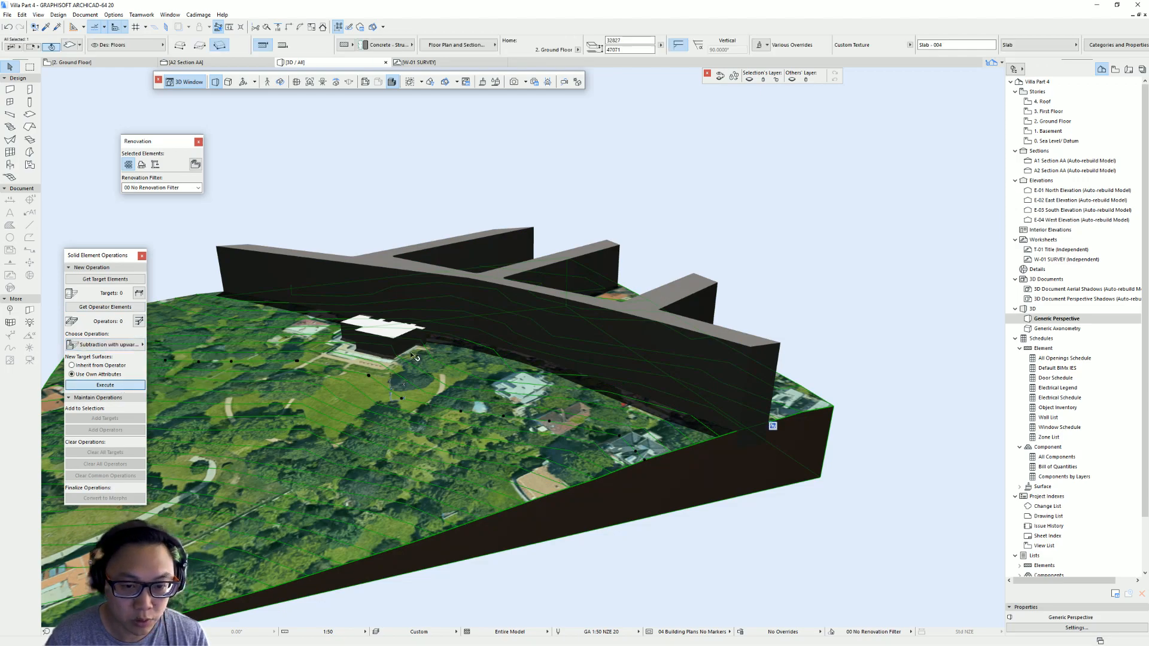
- Inspect the site mesh and road slab around the subtracted road cut
{"action": "middle_click_drag", "start_coordinate": [837, 464], "coordinate": [591, 467], "text": "shift"}
{"action": "key", "text": "Escape"}
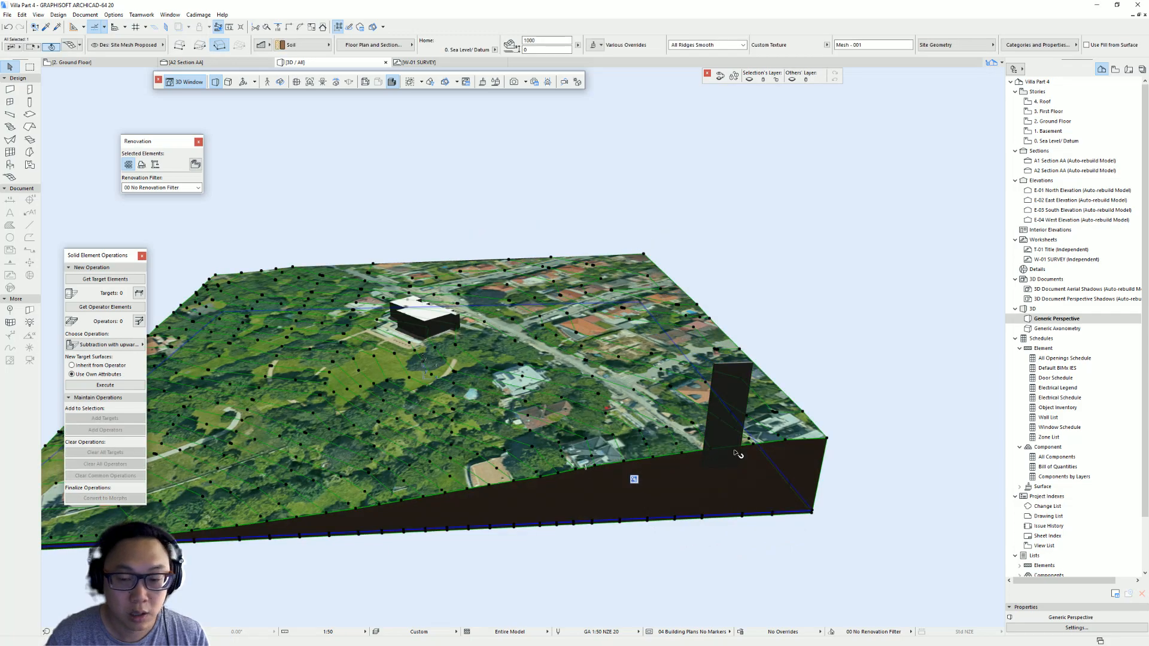
{"action": "scroll", "coordinate": [740, 422], "scroll_direction": "up", "scroll_amount": 2}
{"action": "scroll", "coordinate": [741, 422], "scroll_direction": "up", "scroll_amount": 3}
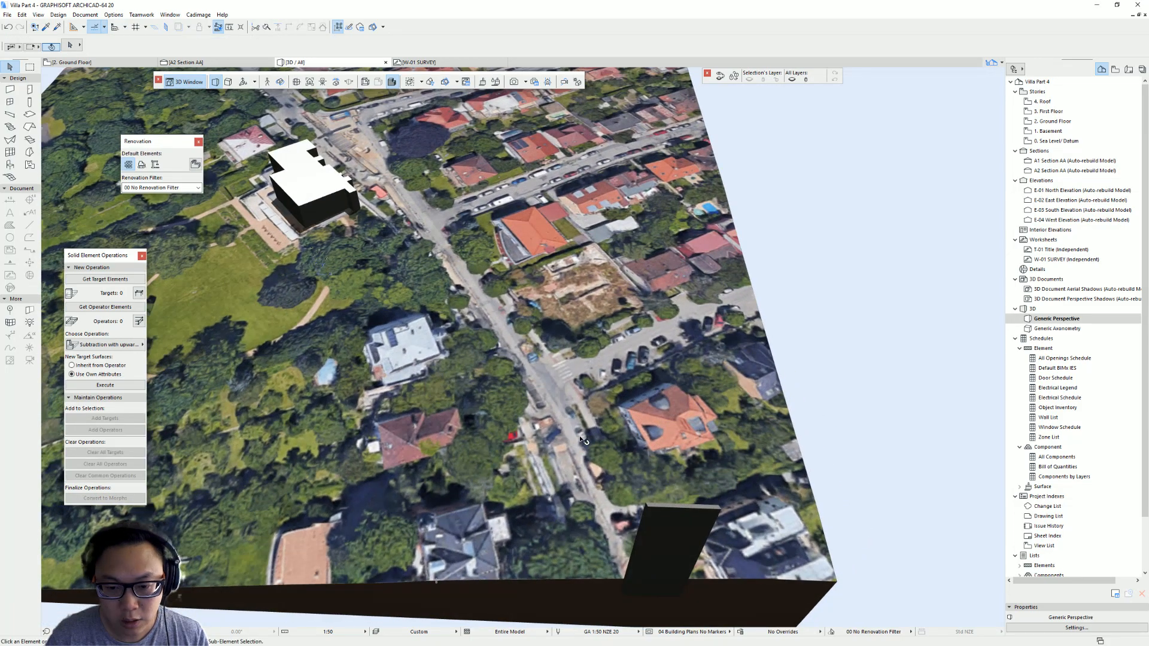
{"action": "left_click", "coordinate": [504, 381]}
{"action": "scroll", "coordinate": [509, 383], "scroll_direction": "down", "scroll_amount": 4}
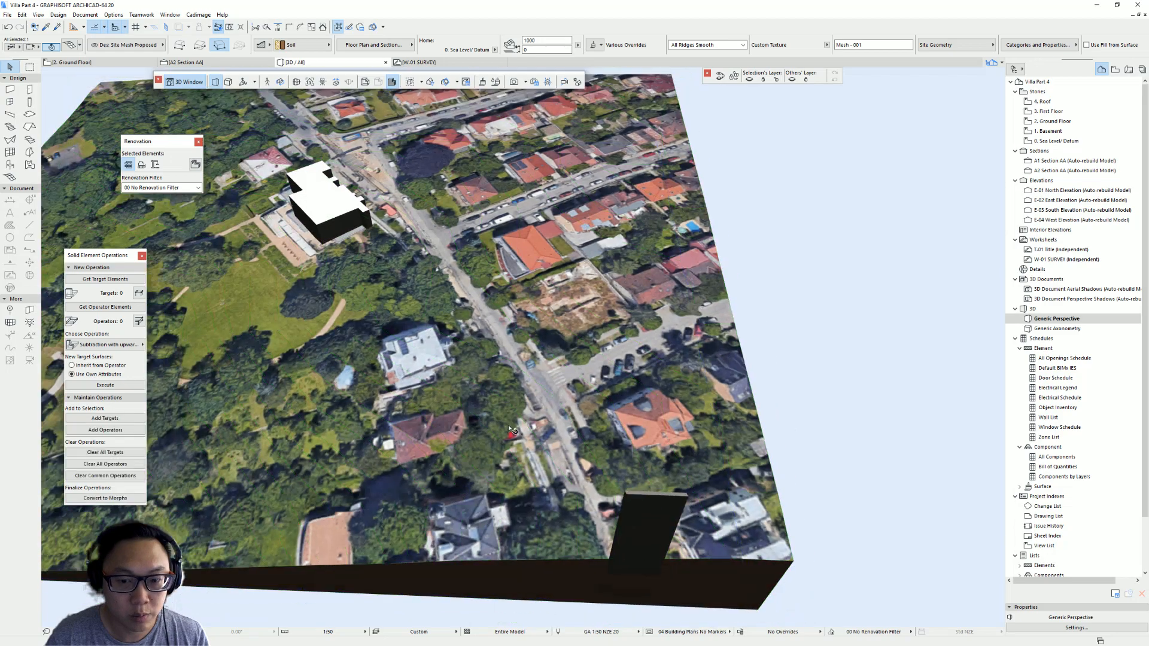
{"action": "left_click", "coordinate": [749, 272]}
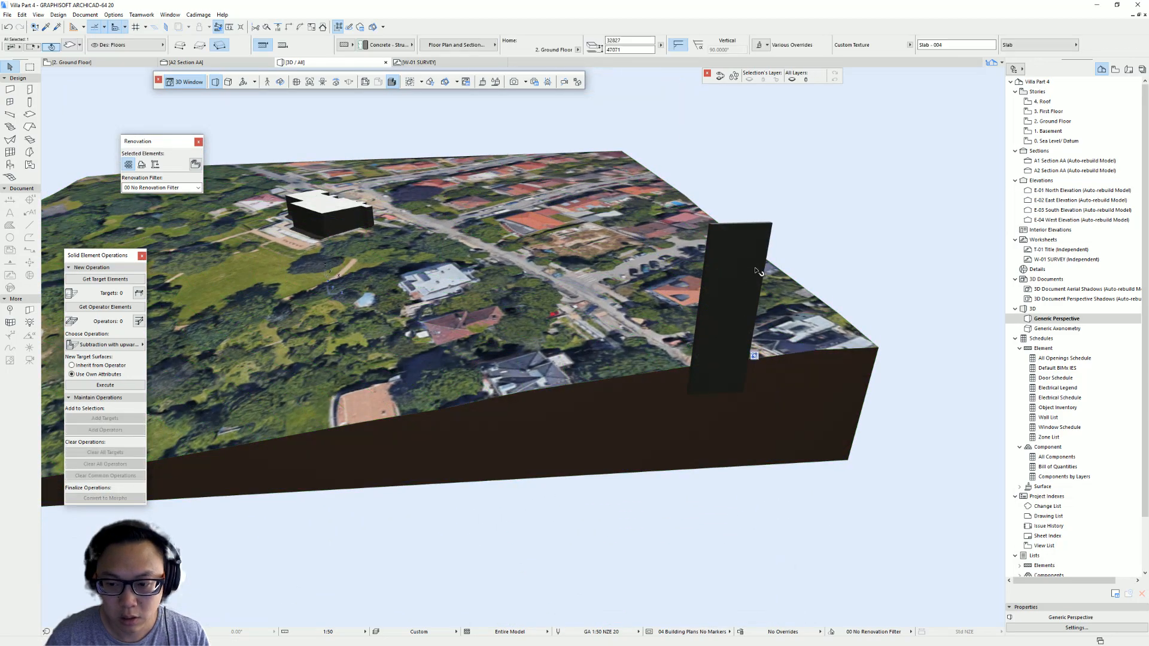
{"action": "left_click", "coordinate": [826, 313]}
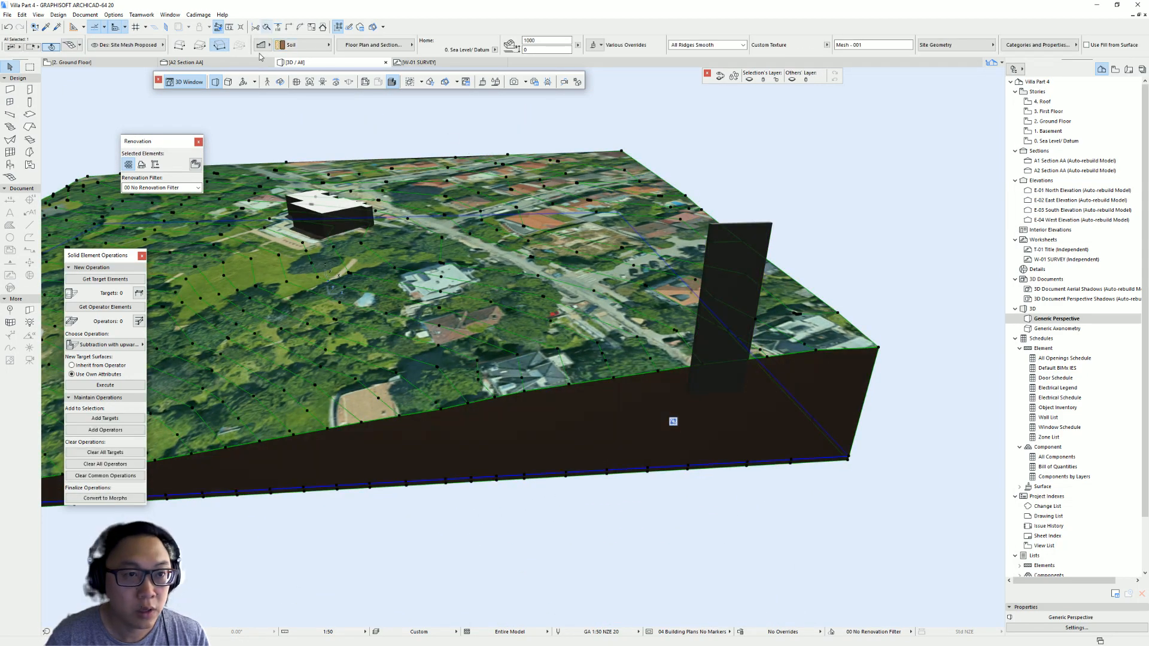
{"action": "key", "text": "Escape"}
{"action": "middle_click_drag", "start_coordinate": [375, 239], "coordinate": [488, 392], "text": "shift"}
{"action": "left_click", "coordinate": [447, 410]}
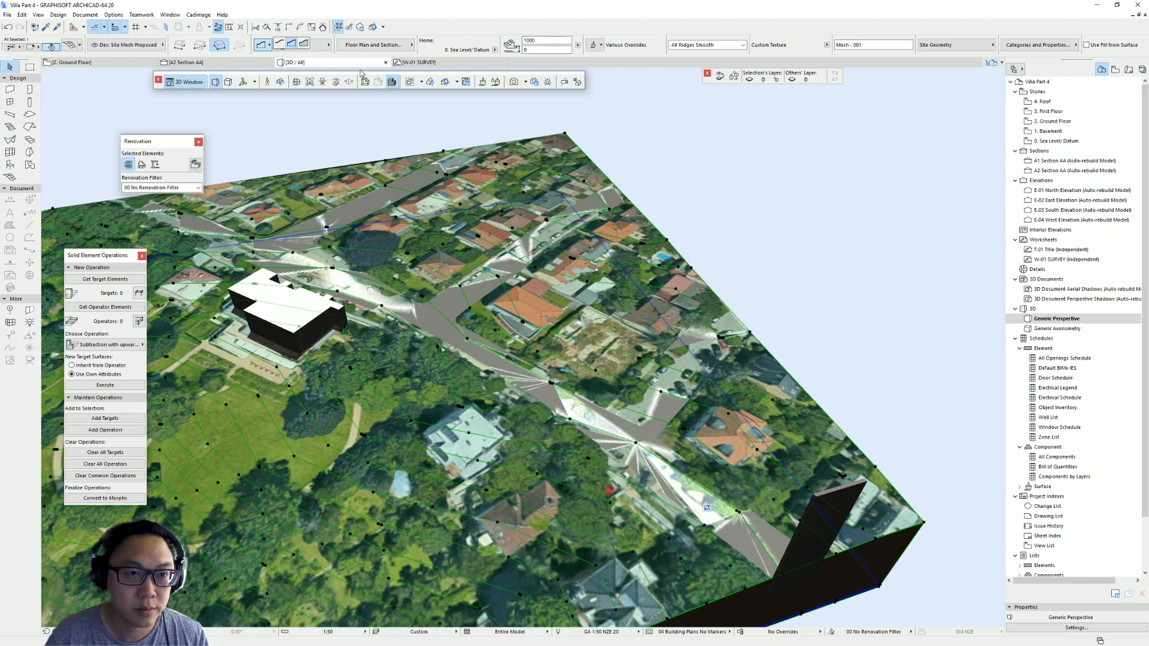
{"action": "key", "text": "Escape"}
- Select the road slab again and return to the floor plan
{"action": "left_click", "coordinate": [825, 516]}
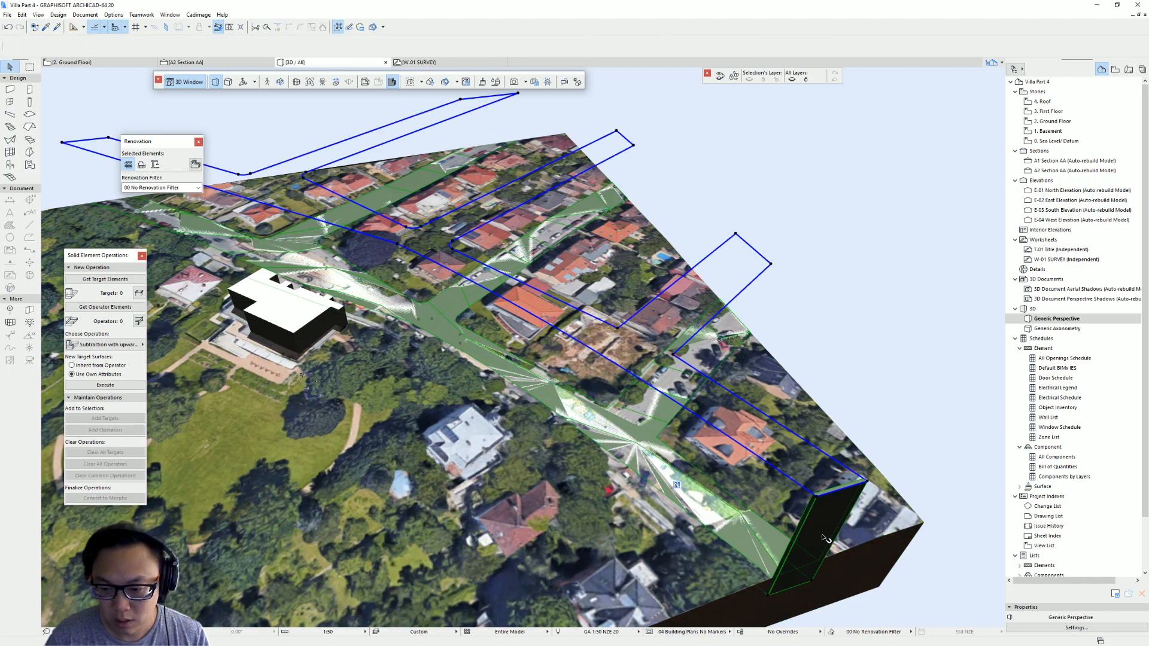
{"action": "middle_click_drag", "start_coordinate": [826, 479], "coordinate": [661, 383]}
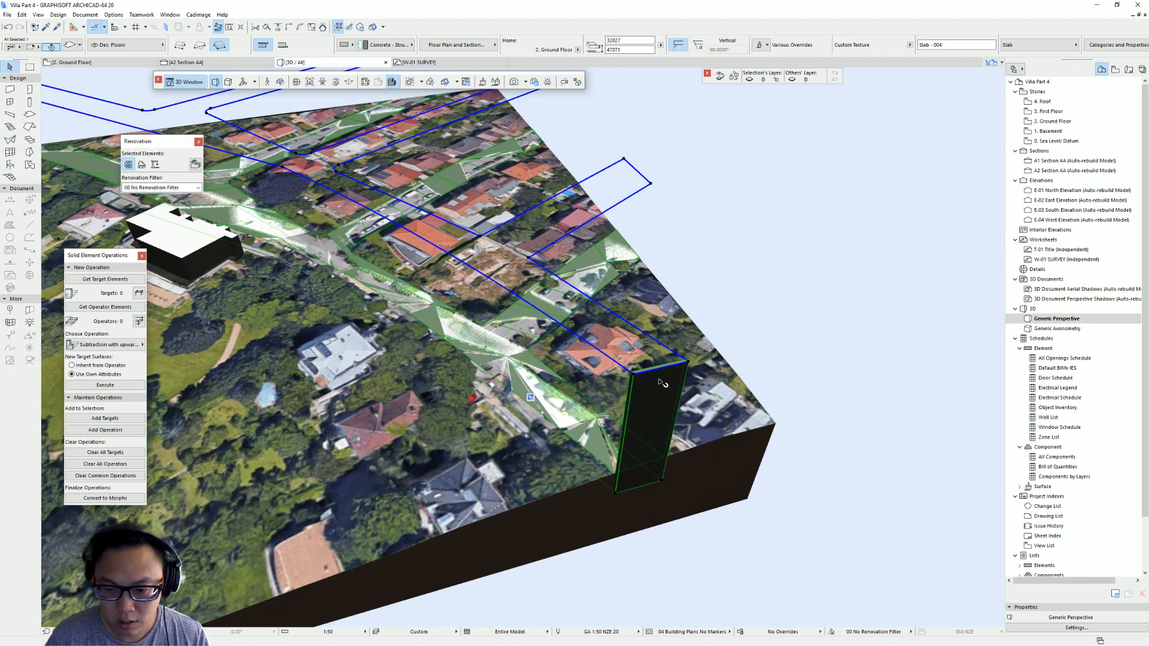
{"action": "left_click", "coordinate": [661, 369]}
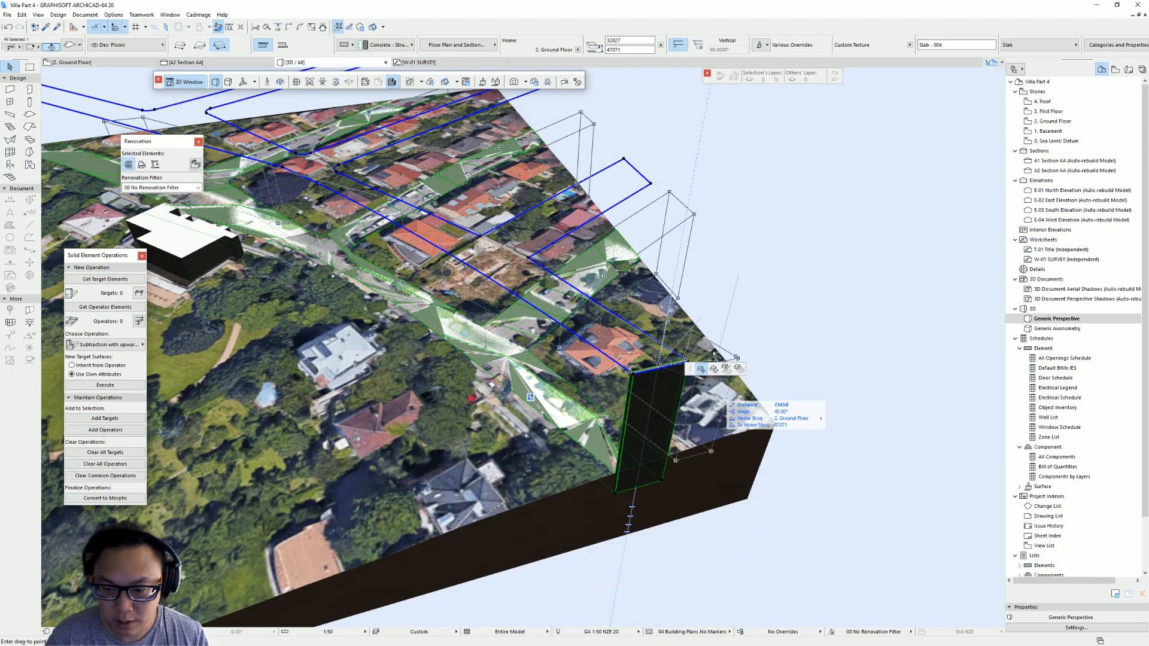
{"action": "key", "text": "F2"}
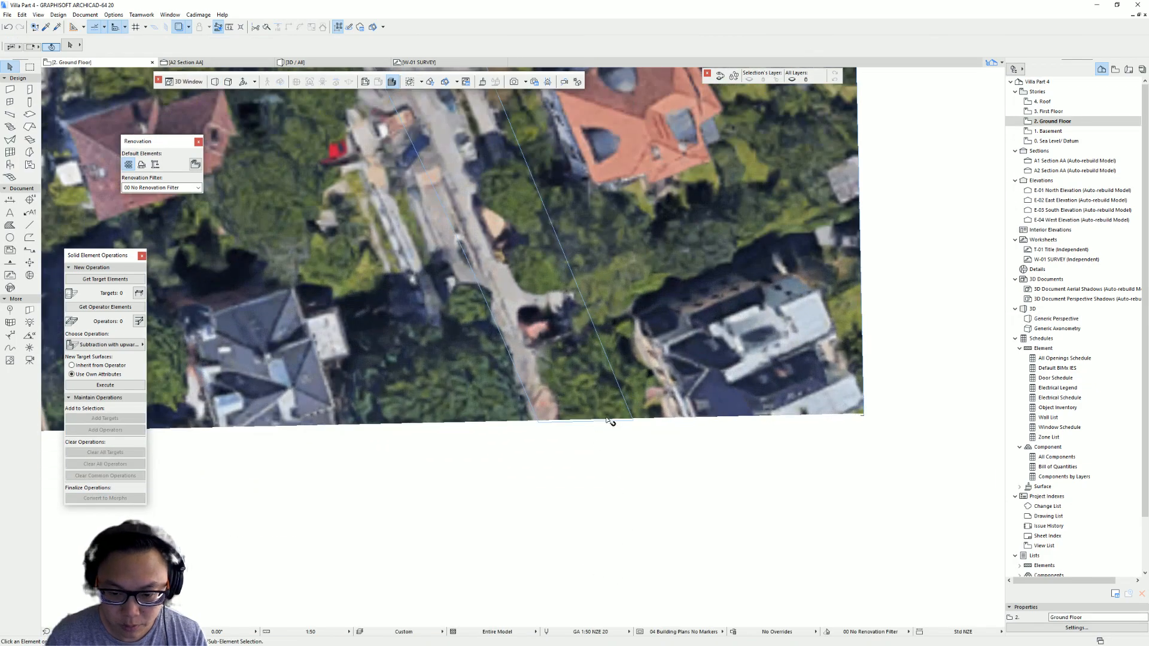
{"action": "scroll", "coordinate": [607, 422], "scroll_direction": "up", "scroll_amount": 3}
{"action": "left_click", "coordinate": [604, 424]}
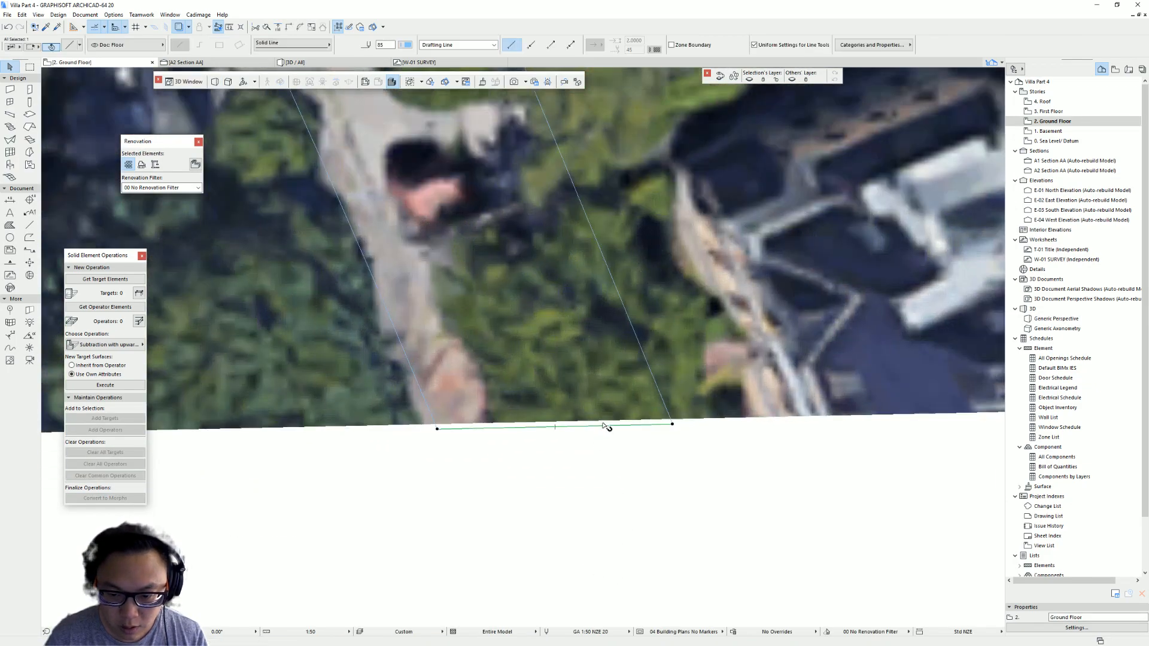
{"action": "left_click", "coordinate": [599, 425]}
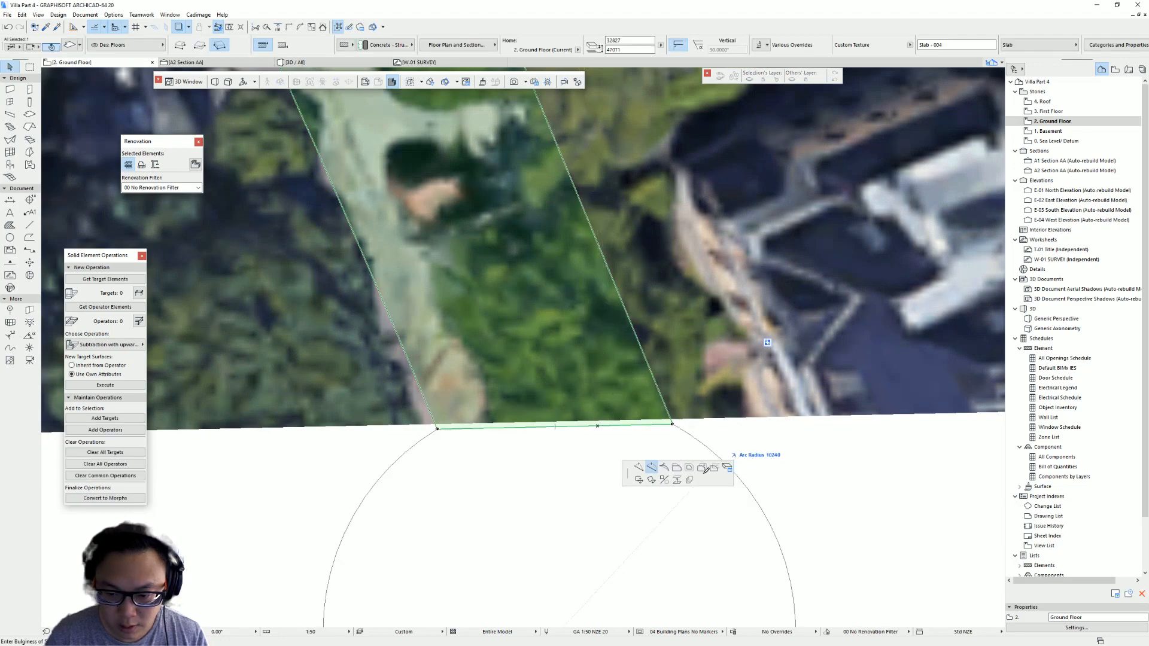
{"action": "left_click", "coordinate": [676, 467]}
{"action": "key", "text": "Escape"}
{"action": "key", "text": "Escape"}
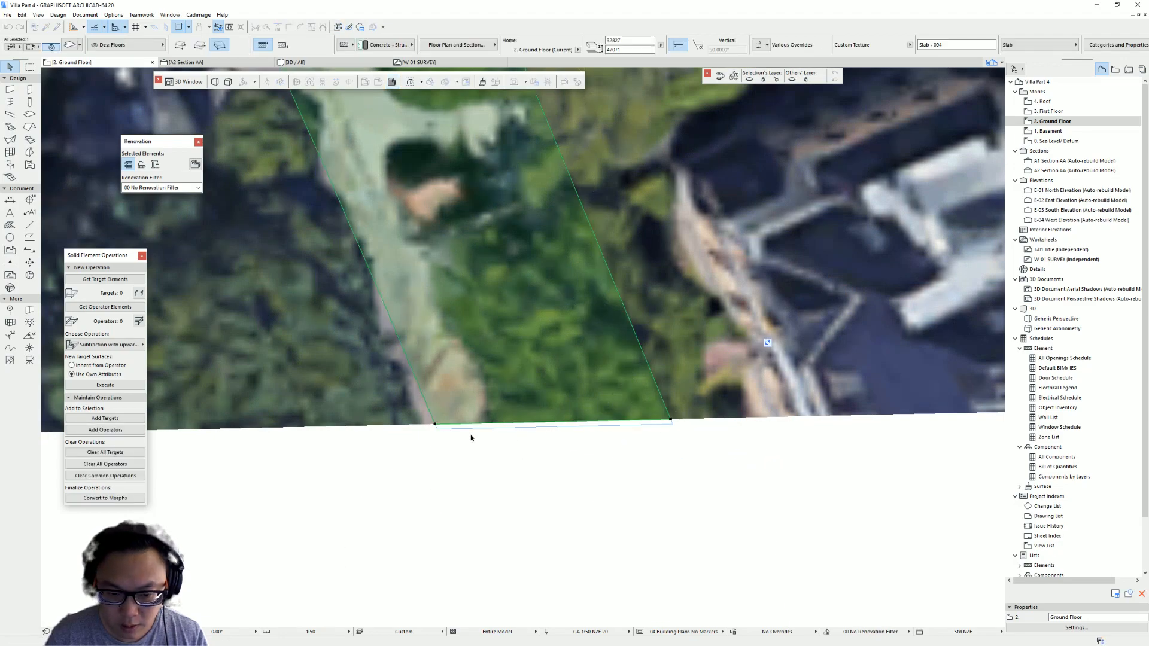
- Try to offset an edge of the road slab in the 3D window
{"action": "key", "text": "F3"}
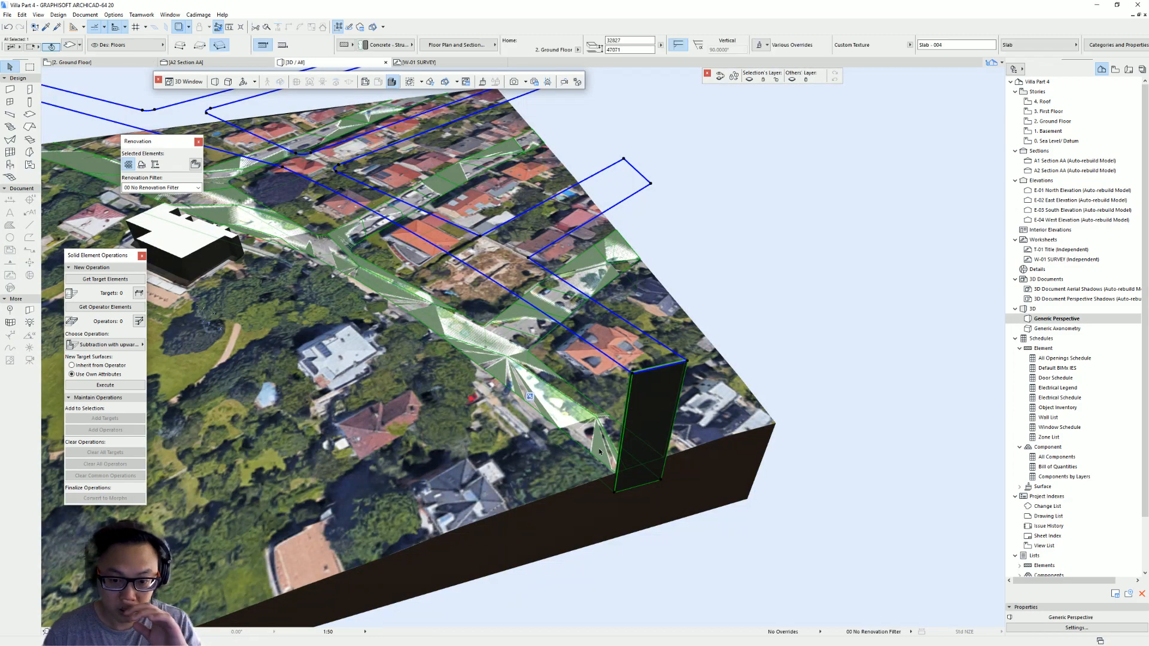
{"action": "scroll", "coordinate": [673, 405], "scroll_direction": "up", "scroll_amount": 3}
{"action": "left_click", "coordinate": [665, 372]}
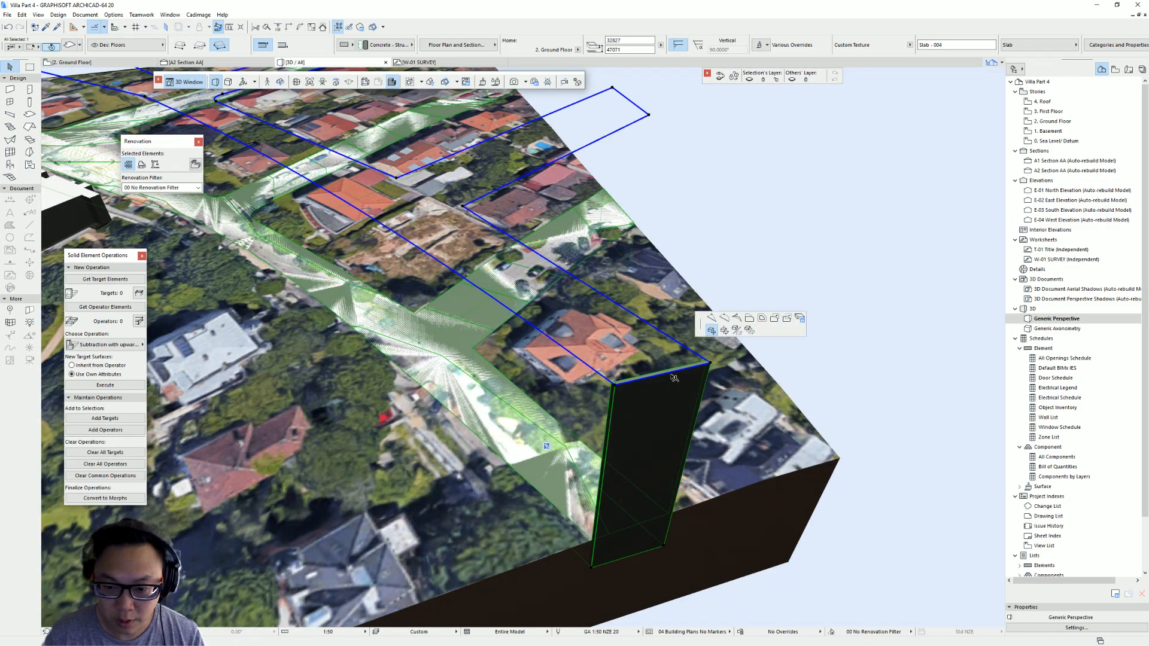
{"action": "key", "text": "Escape"}
{"action": "left_click", "coordinate": [680, 370]}
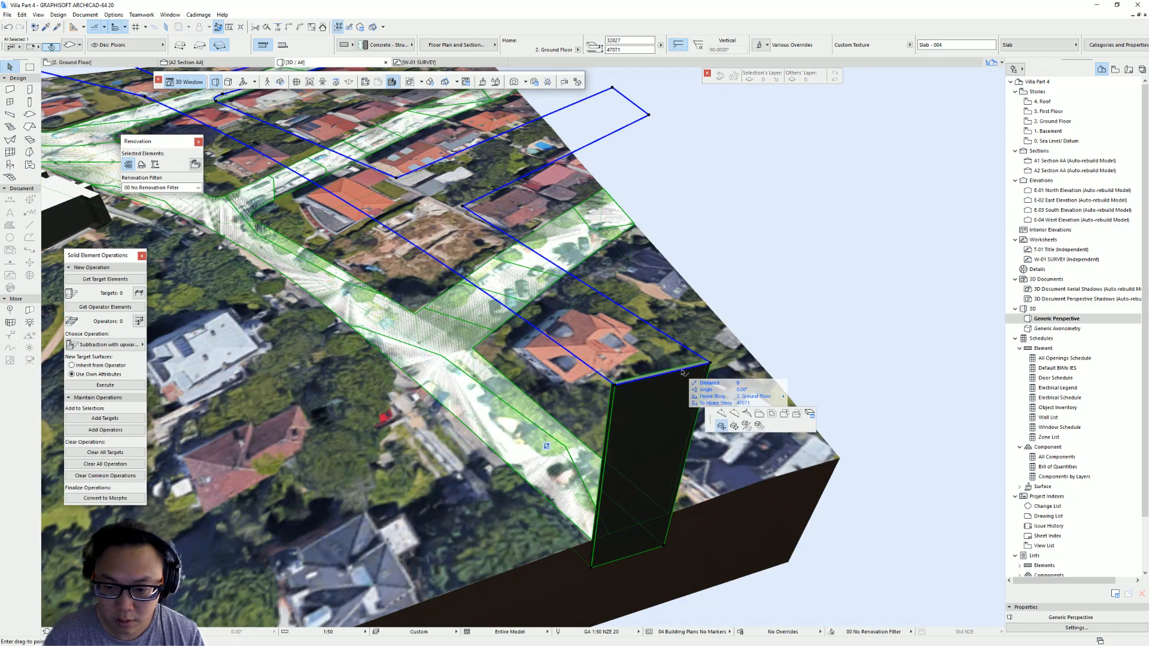
{"action": "left_click", "coordinate": [760, 413]}
{"action": "left_click", "coordinate": [697, 401]}
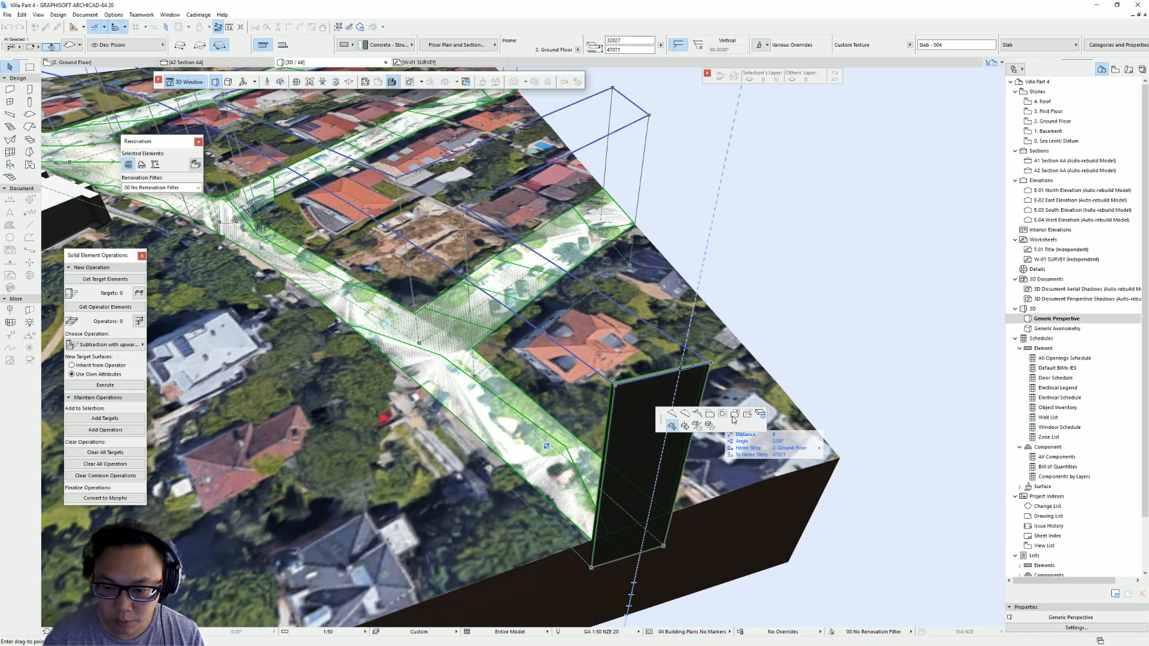
{"action": "left_click", "coordinate": [711, 414]}
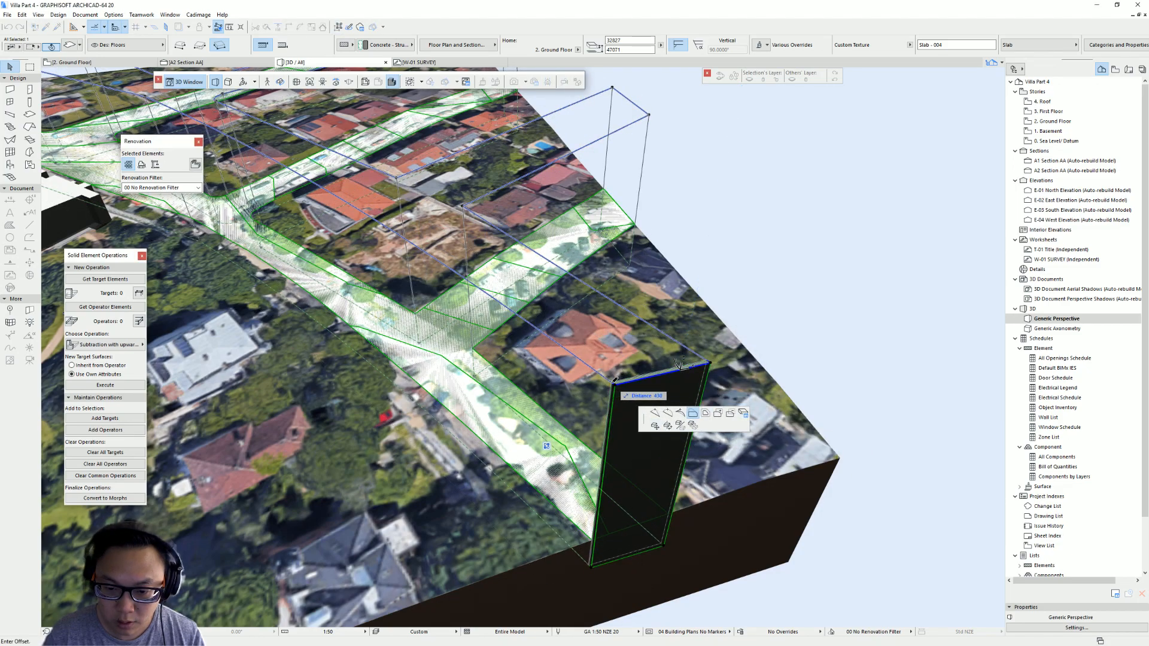
{"action": "key", "text": "Escape"}
{"action": "key", "text": "Escape"}
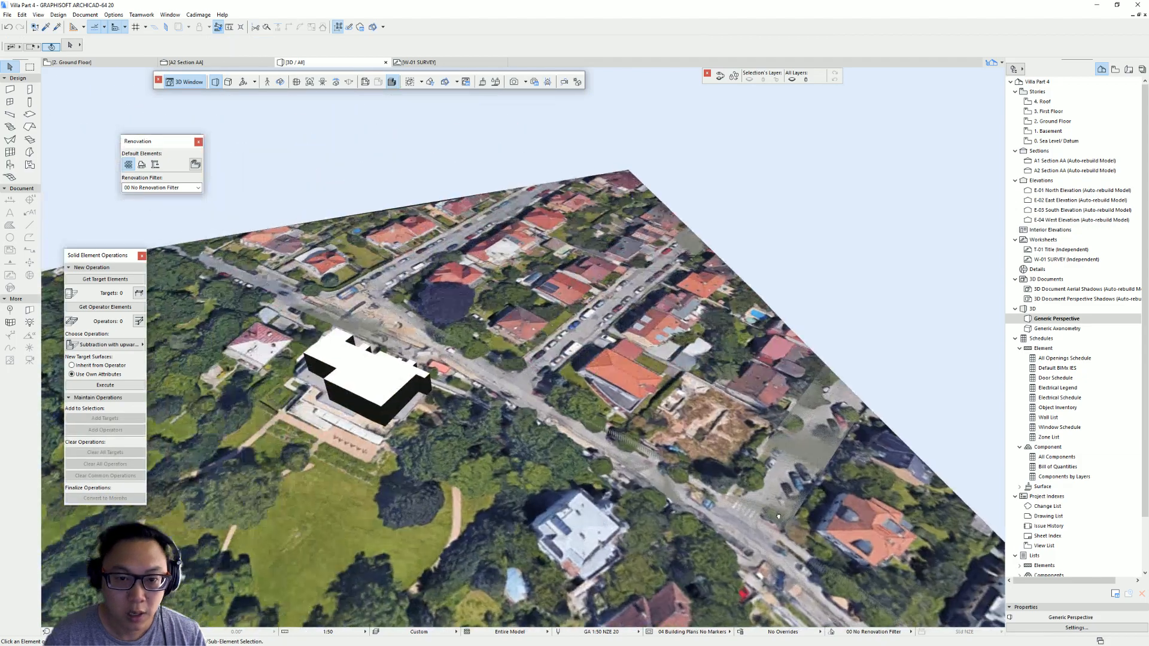
- Inspect the site mesh and the road slab in the 3D view
{"action": "left_click", "coordinate": [353, 311]}
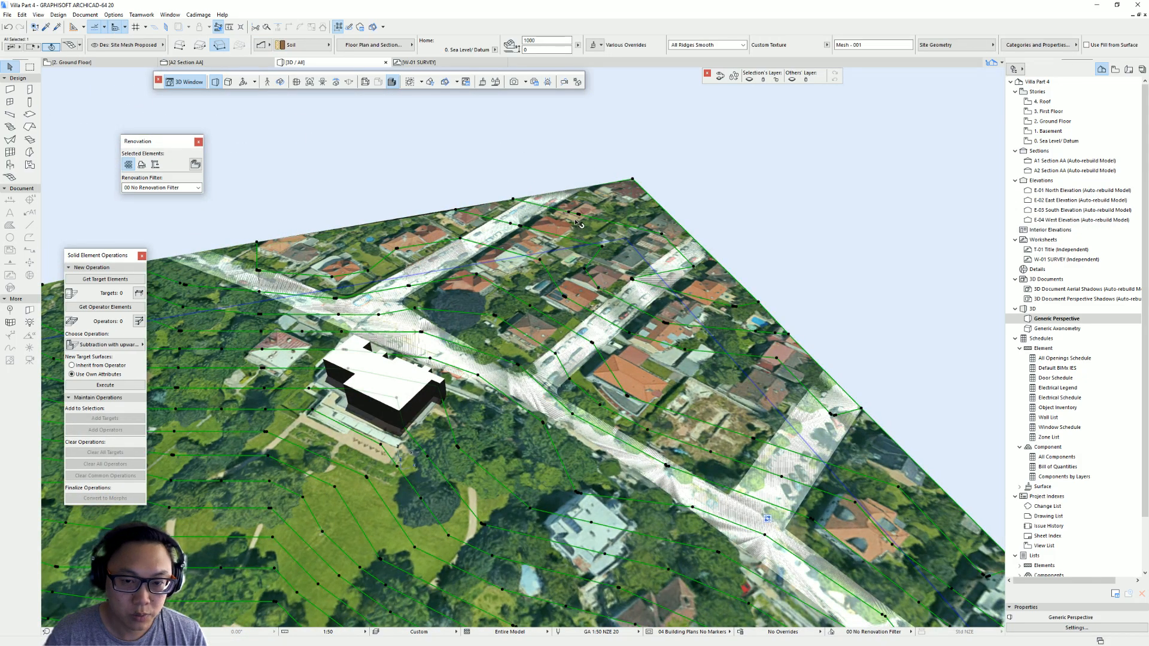
{"action": "key", "text": "Escape"}
{"action": "left_click", "coordinate": [544, 203]}
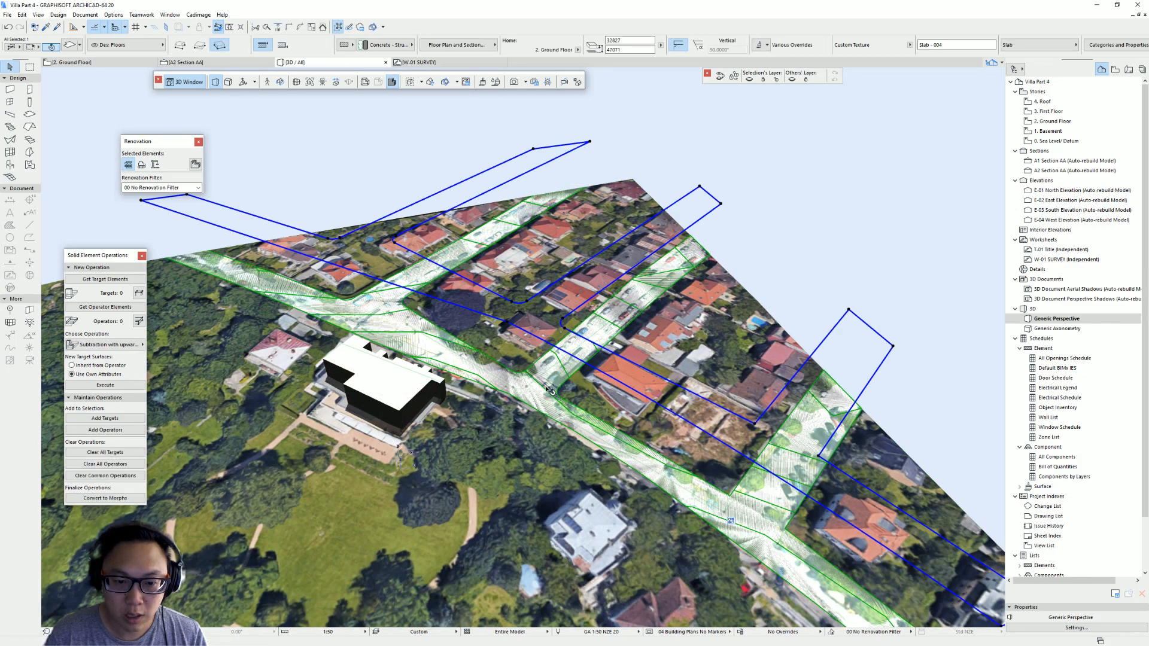
{"action": "scroll", "coordinate": [539, 383], "scroll_direction": "down", "scroll_amount": 3}
{"action": "scroll", "coordinate": [508, 323], "scroll_direction": "up", "scroll_amount": 2}
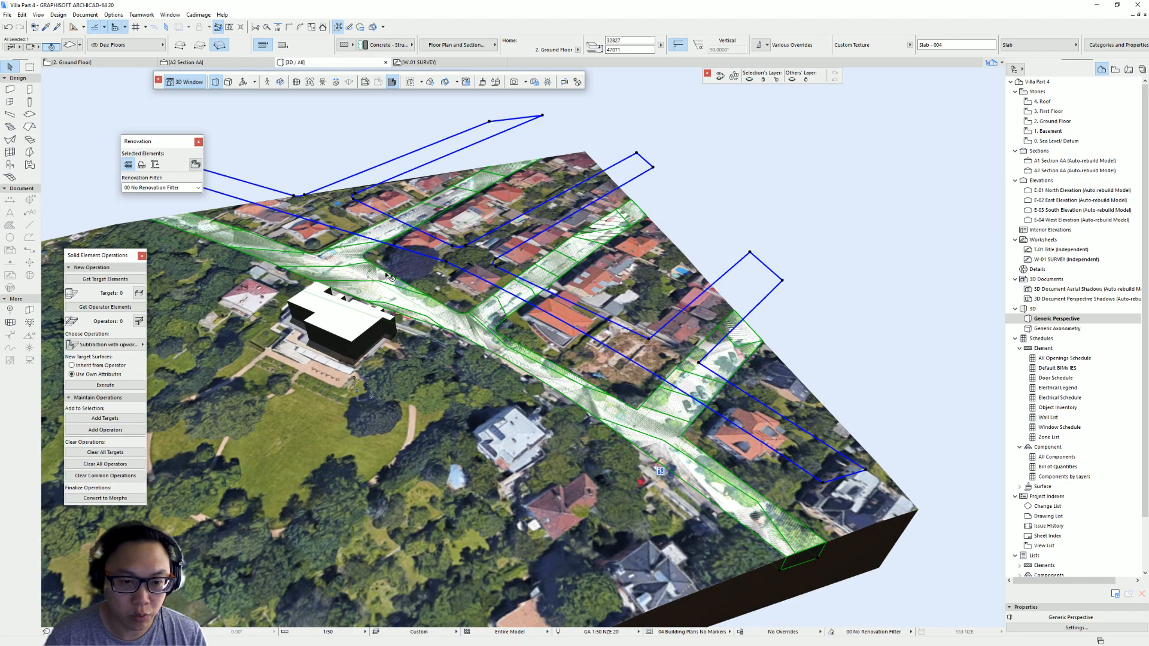
{"action": "scroll", "coordinate": [385, 278], "scroll_direction": "down", "scroll_amount": 3}
{"action": "scroll", "coordinate": [551, 266], "scroll_direction": "up", "scroll_amount": 4}
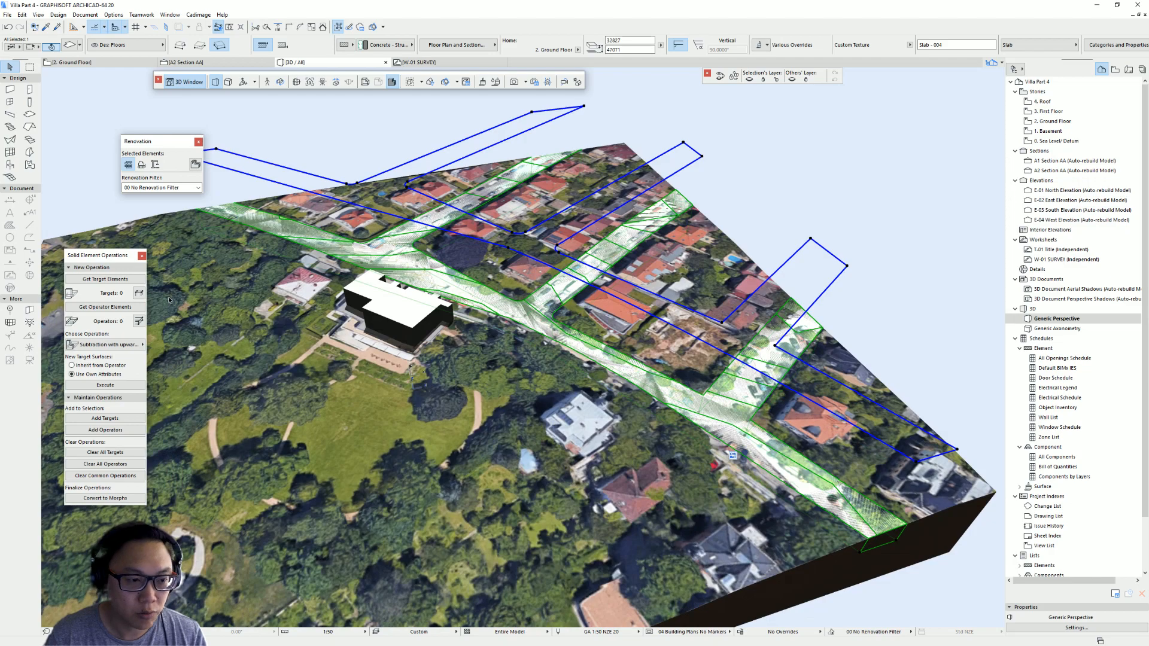
- Subtract the road slab from the site mesh again with Solid Element Operations, using plain Subtraction
{"action": "left_click", "coordinate": [260, 316]}
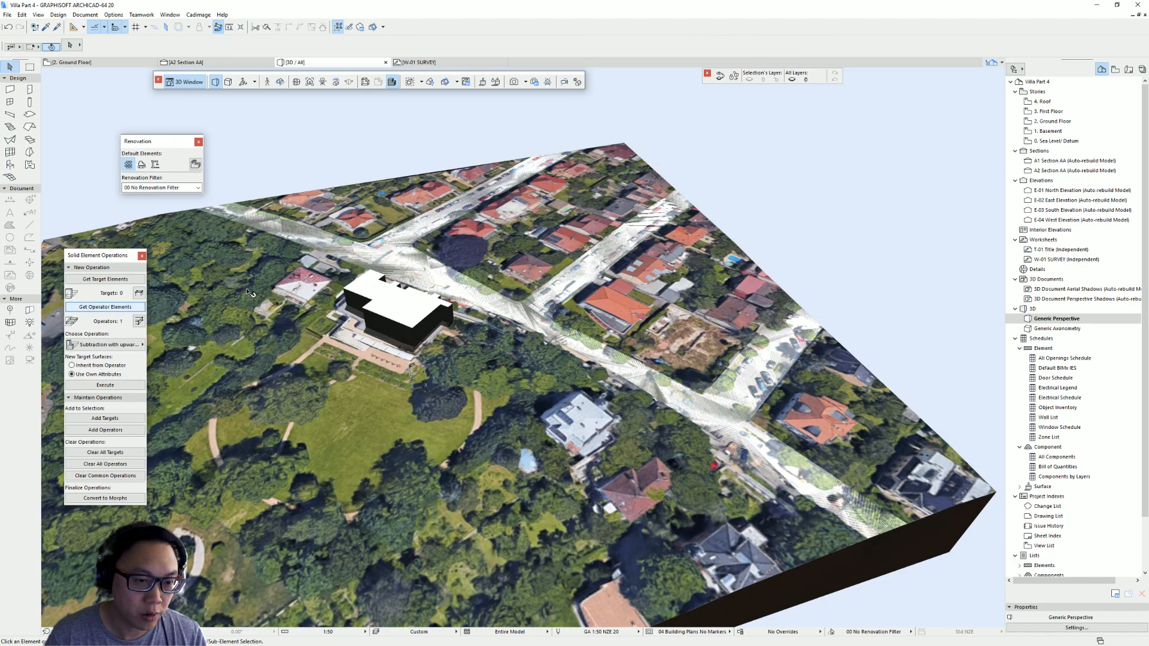
{"action": "left_click", "coordinate": [107, 280]}
{"action": "left_click", "coordinate": [105, 345]}
{"action": "left_click", "coordinate": [162, 346]}
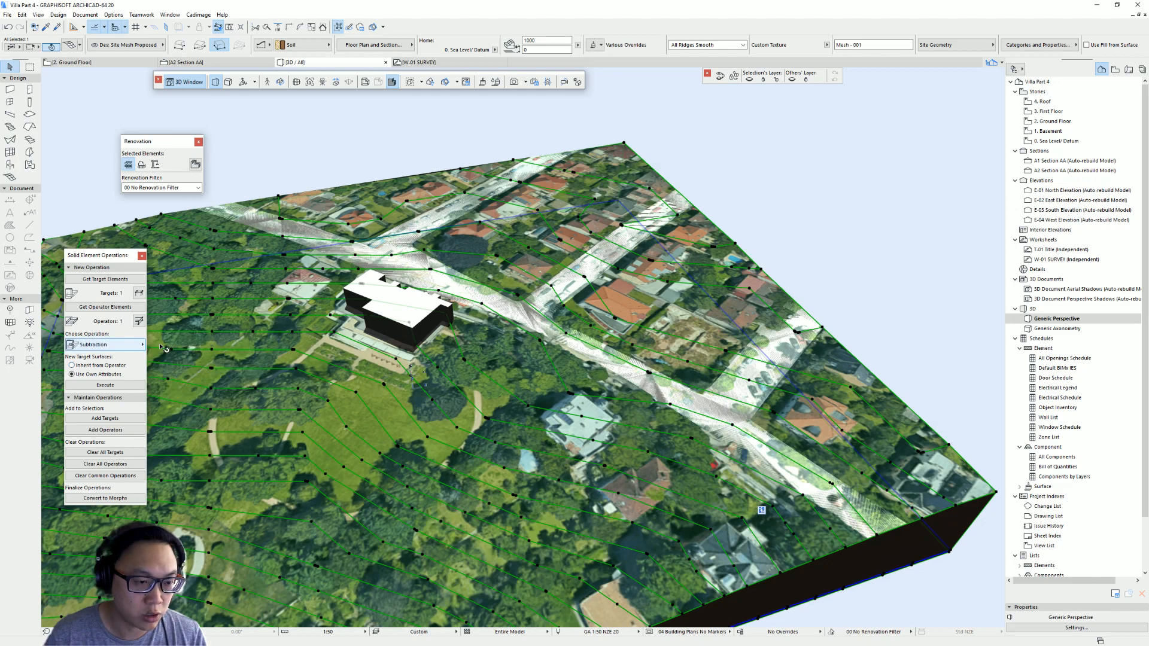
{"action": "left_click", "coordinate": [133, 385]}
{"action": "key", "text": "Escape"}
- Inspect the new road cut in the 3D view and return to the floor plan
{"action": "middle_click_drag", "start_coordinate": [446, 270], "coordinate": [524, 406], "text": "shift"}
{"action": "left_click", "coordinate": [525, 306]}
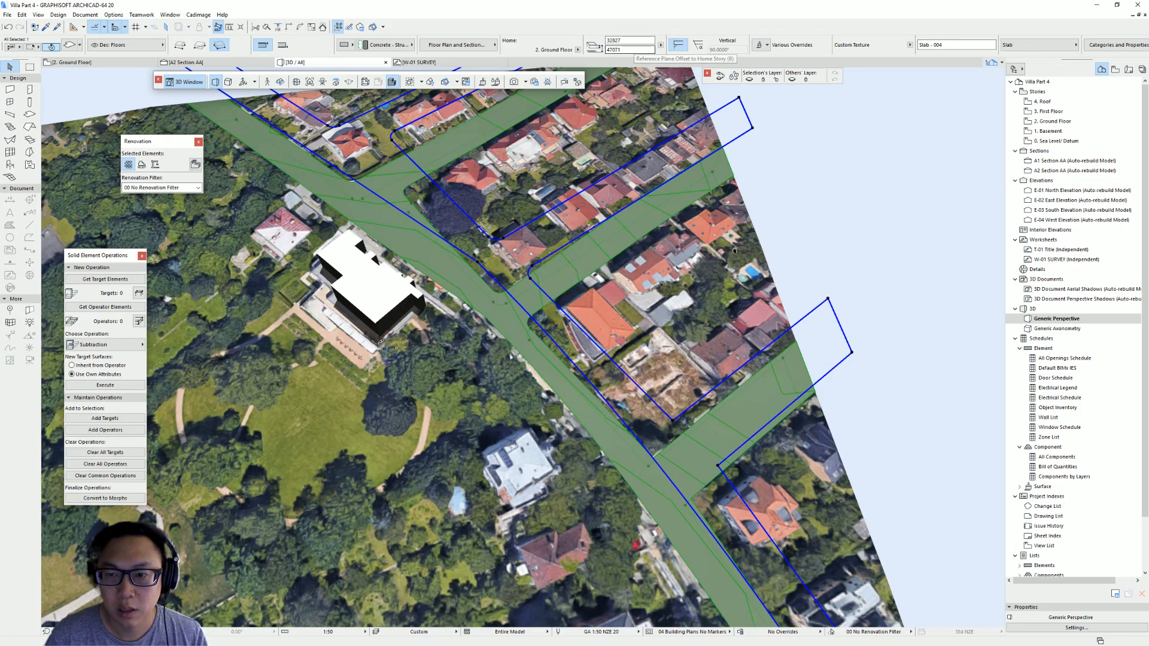
{"action": "middle_click_drag", "start_coordinate": [604, 152], "coordinate": [730, 465], "text": "shift"}
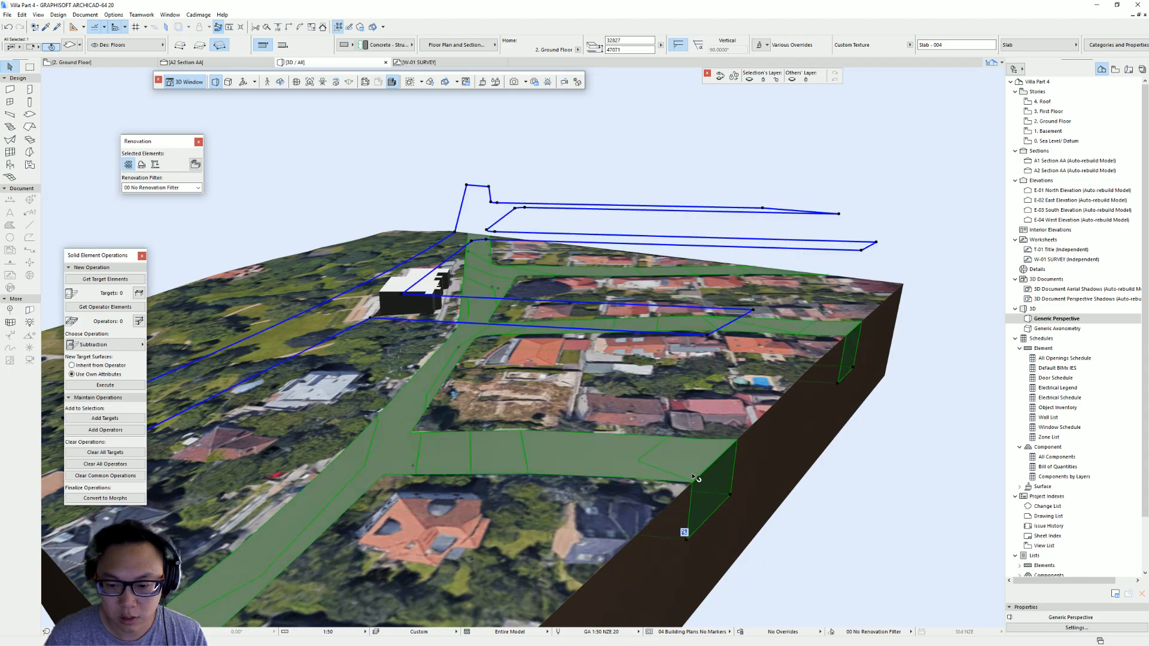
{"action": "key", "text": "Escape"}
{"action": "middle_click_drag", "start_coordinate": [423, 440], "coordinate": [533, 423], "text": "shift"}
{"action": "key", "text": "F2"}
{"action": "scroll", "coordinate": [537, 354], "scroll_direction": "down", "scroll_amount": 5}
{"action": "scroll", "coordinate": [537, 353], "scroll_direction": "down", "scroll_amount": 4}
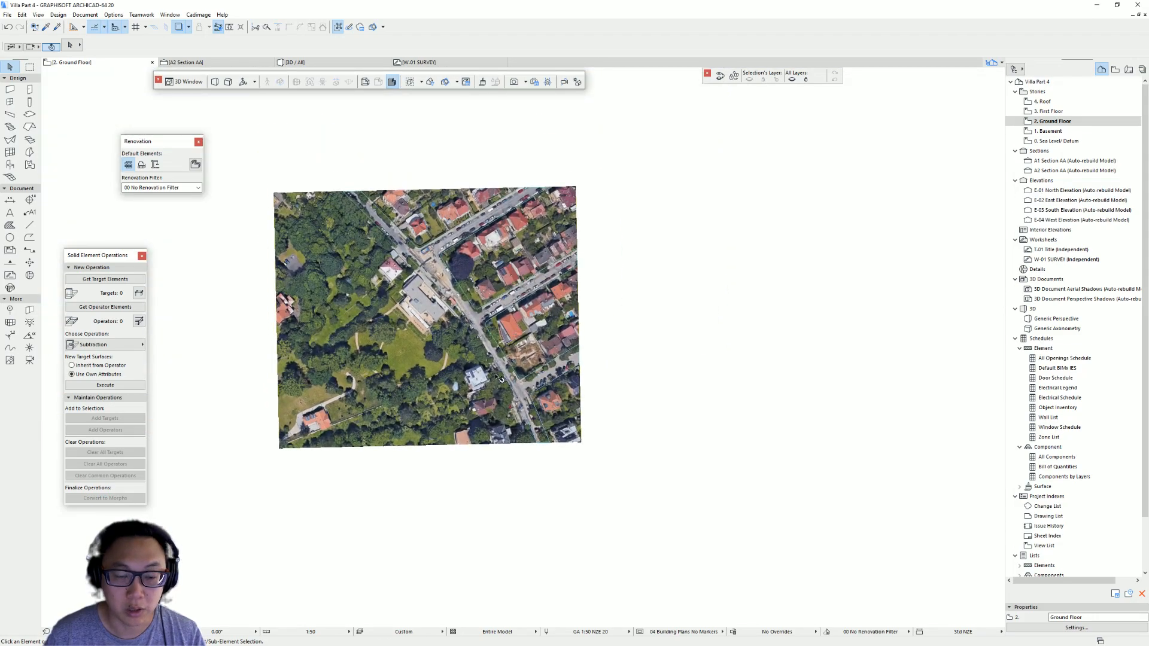
- Move the aerial image off the site mesh to the right of the plan
{"action": "left_click", "coordinate": [330, 340]}
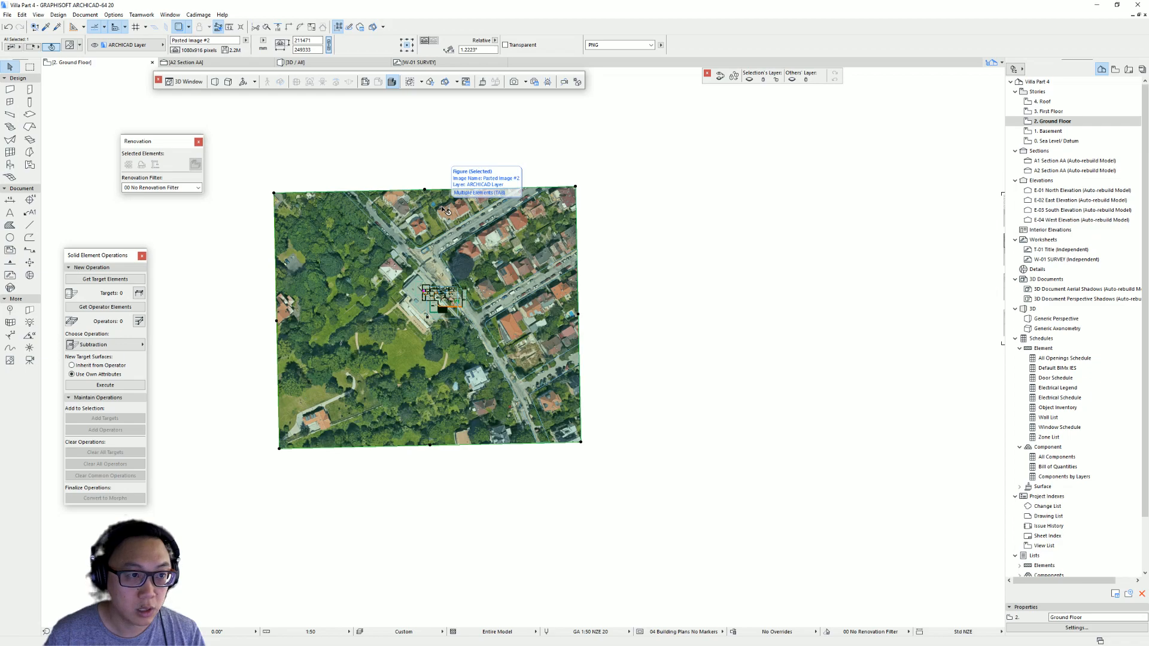
{"action": "left_click_drag", "start_coordinate": [439, 210], "coordinate": [821, 210], "text": "ctrl"}
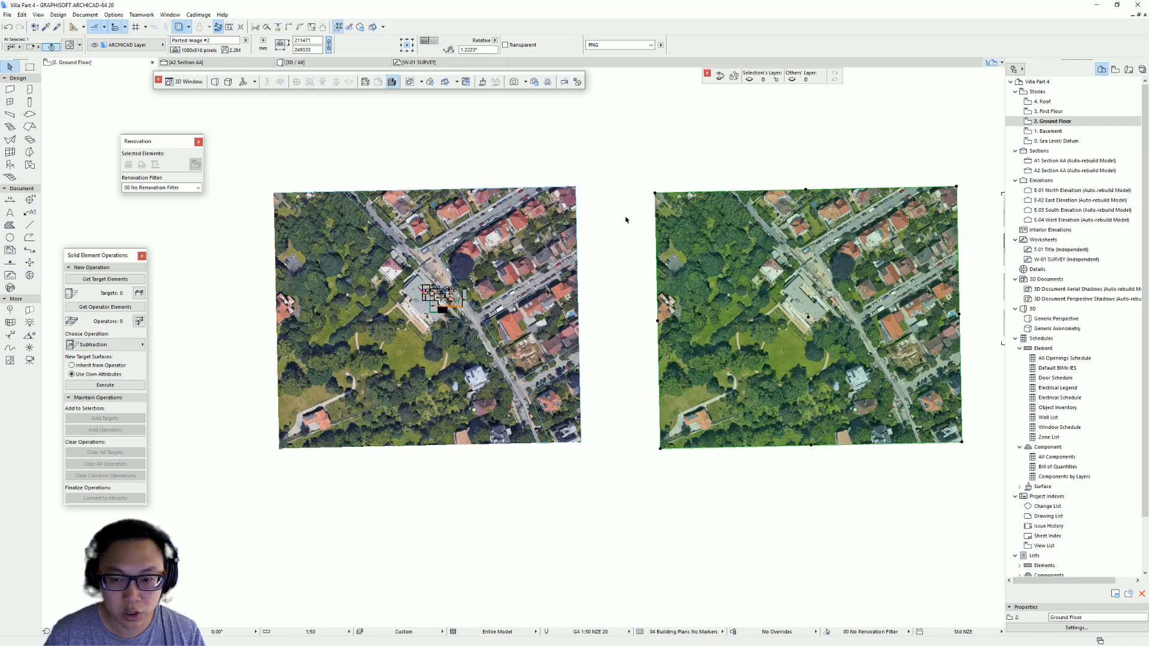
{"action": "key", "text": "ctrl+z"}
{"action": "left_click_drag", "start_coordinate": [345, 231], "coordinate": [753, 221]}
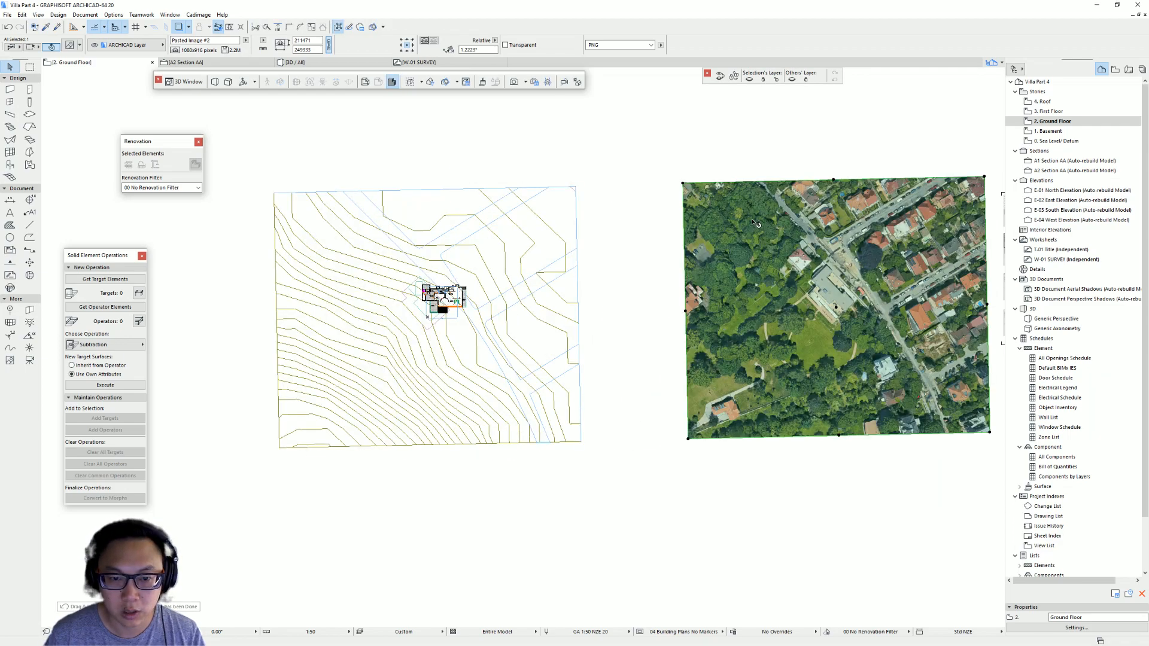
- Select the road outline lines on the floor plan with the Line tool
{"action": "left_click", "coordinate": [481, 238]}
{"action": "left_click", "coordinate": [473, 233]}
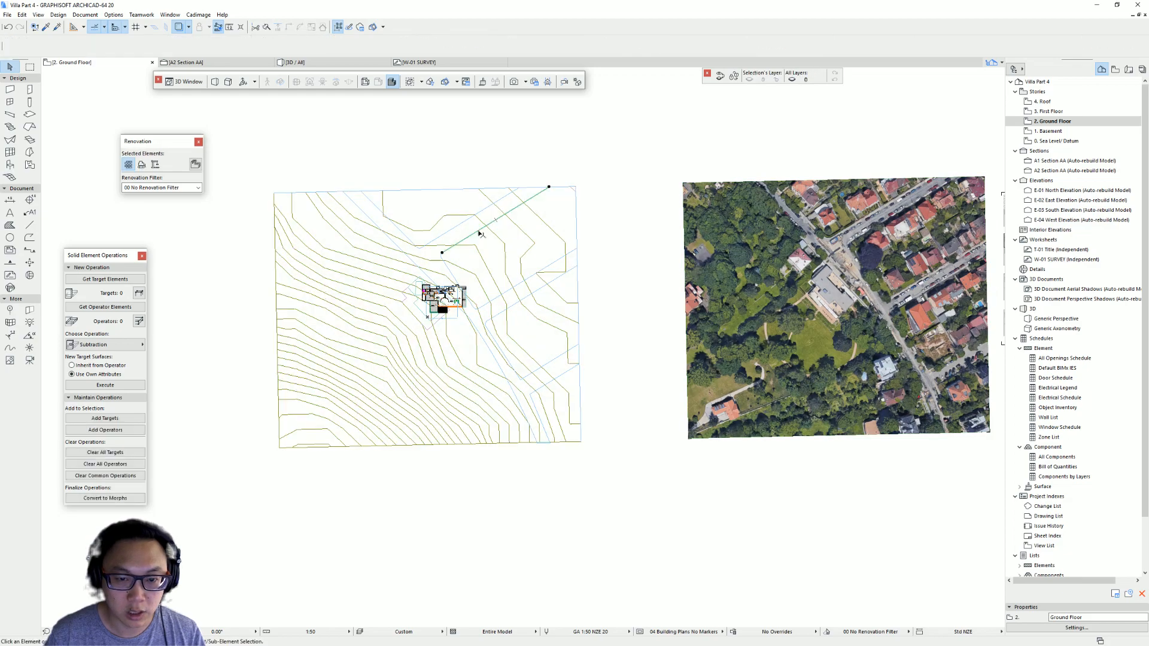
{"action": "left_click_drag", "start_coordinate": [473, 235], "coordinate": [550, 168]}
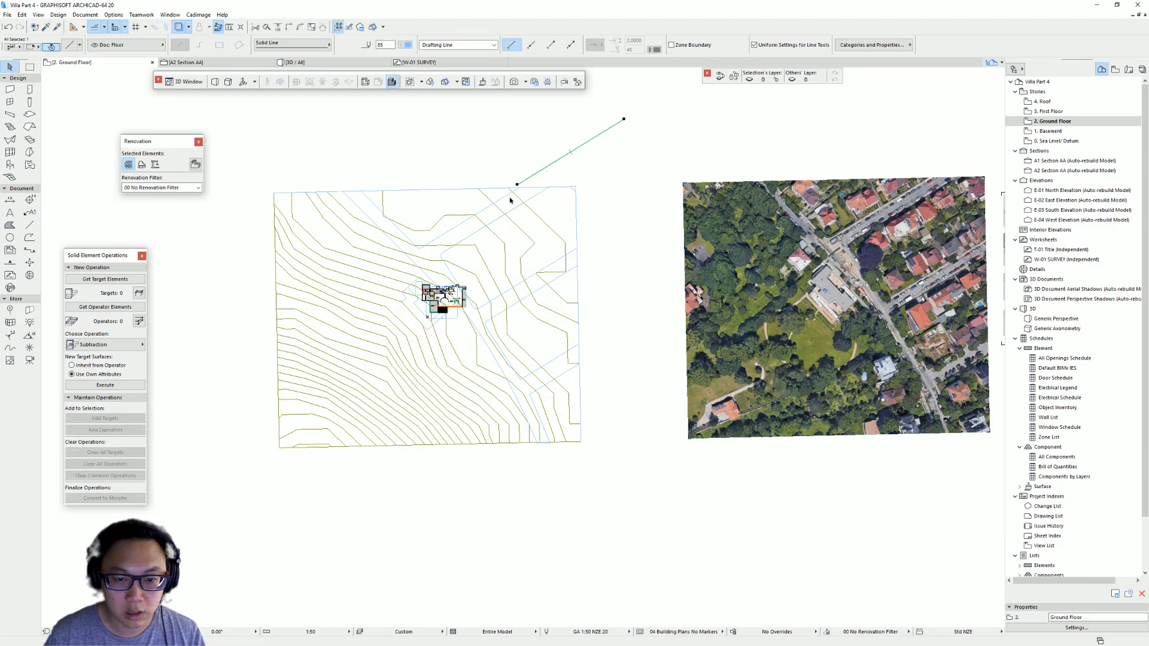
{"action": "left_click", "coordinate": [29, 224]}
{"action": "key", "text": "ctrl+a"}
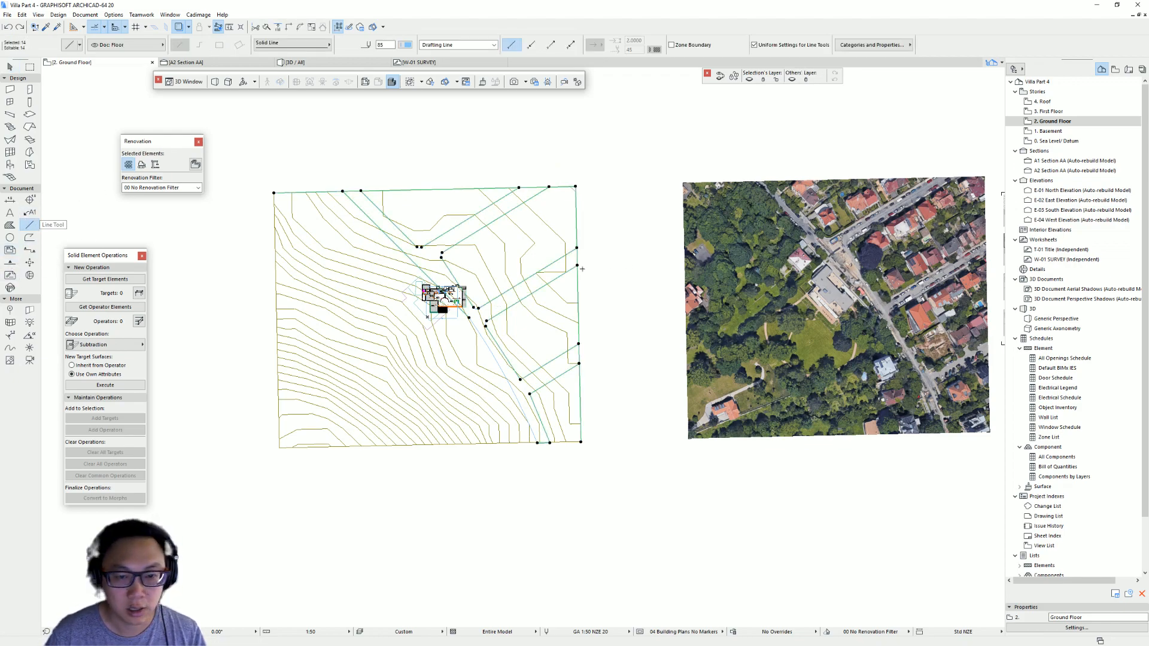
{"action": "key", "text": "Escape"}
{"action": "scroll", "coordinate": [431, 268], "scroll_direction": "up", "scroll_amount": 4}
{"action": "middle_click_drag", "start_coordinate": [459, 243], "coordinate": [481, 284]}
{"action": "key", "text": "Escape"}
{"action": "left_click", "coordinate": [491, 265]}
{"action": "key", "text": "Escape"}
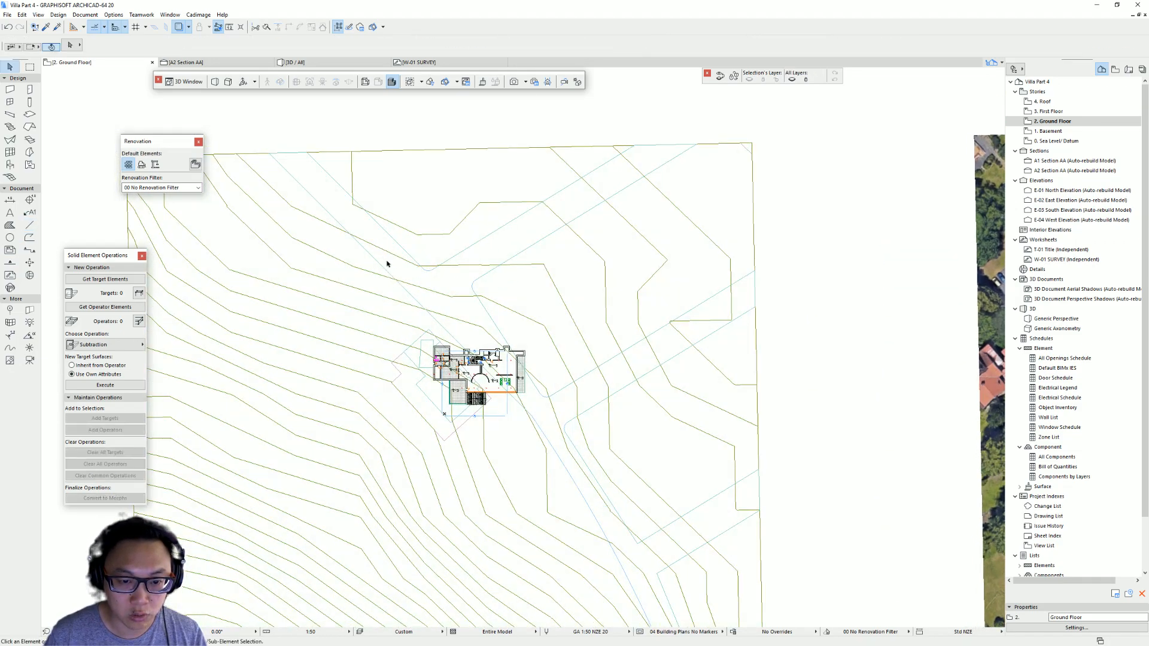
{"action": "left_click", "coordinate": [411, 264]}
{"action": "key", "text": "Escape"}
{"action": "left_click", "coordinate": [400, 242]}
{"action": "left_click", "coordinate": [566, 247]}
{"action": "key", "text": "Escape"}
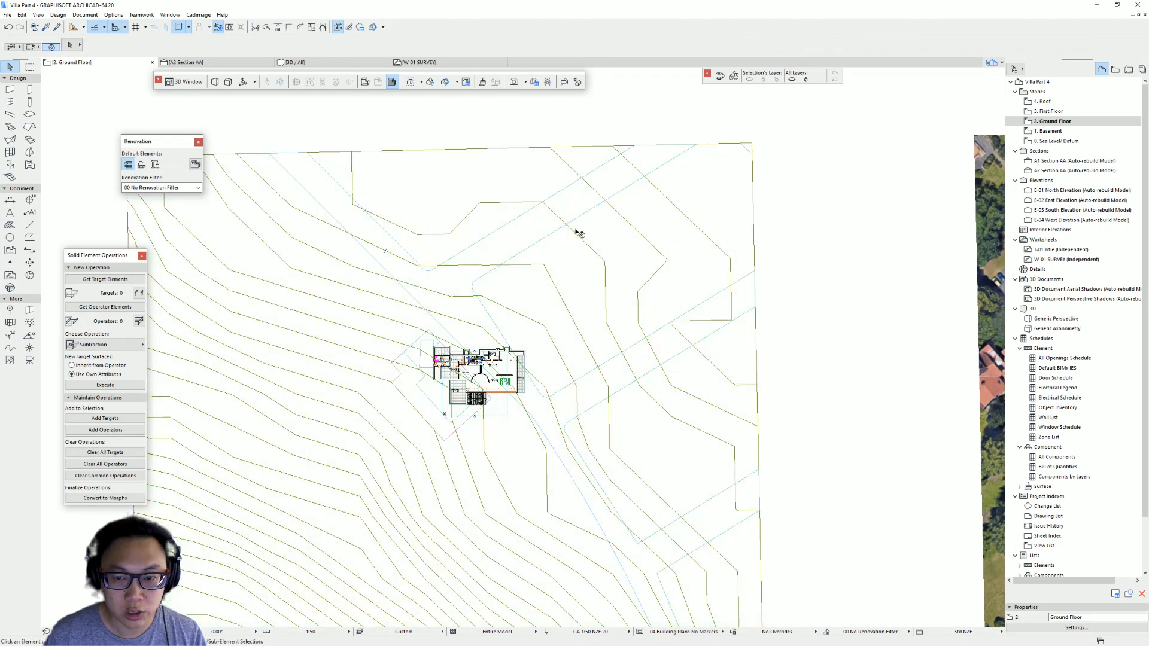
- Review the road cut on the terrain in the 3D view from several angles
{"action": "key", "text": "F3"}
{"action": "middle_click_drag", "start_coordinate": [492, 361], "coordinate": [444, 330], "text": "shift"}
{"action": "key", "text": "F2"}
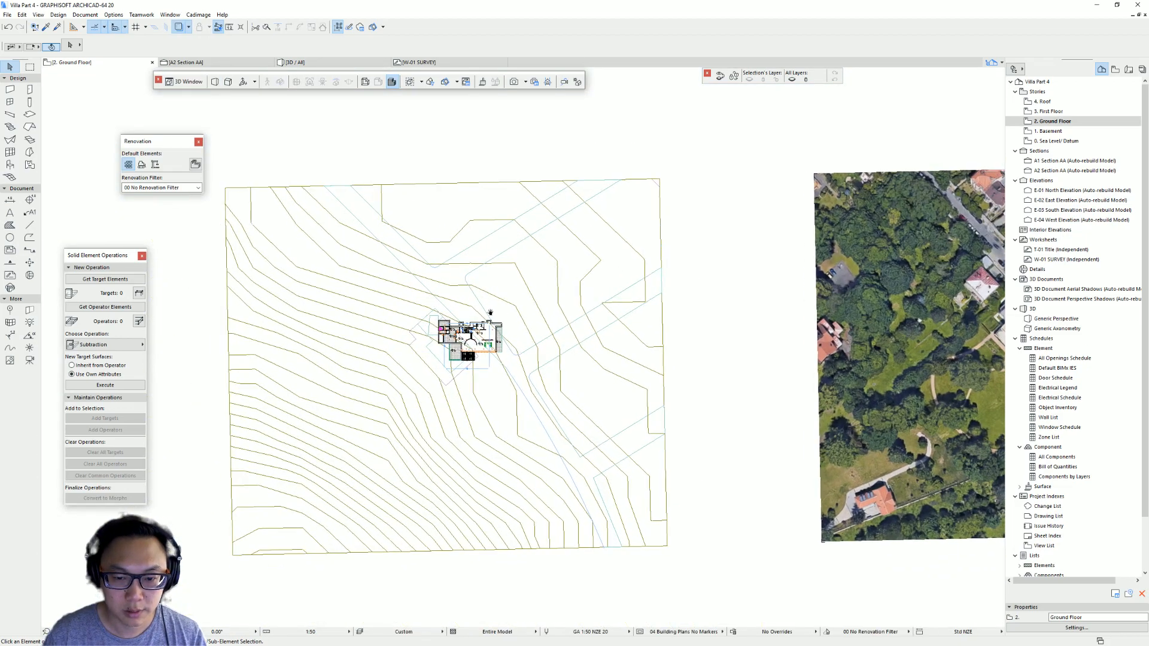
{"action": "scroll", "coordinate": [478, 350], "scroll_direction": "up", "scroll_amount": 3}
{"action": "scroll", "coordinate": [597, 320], "scroll_direction": "down", "scroll_amount": 5}
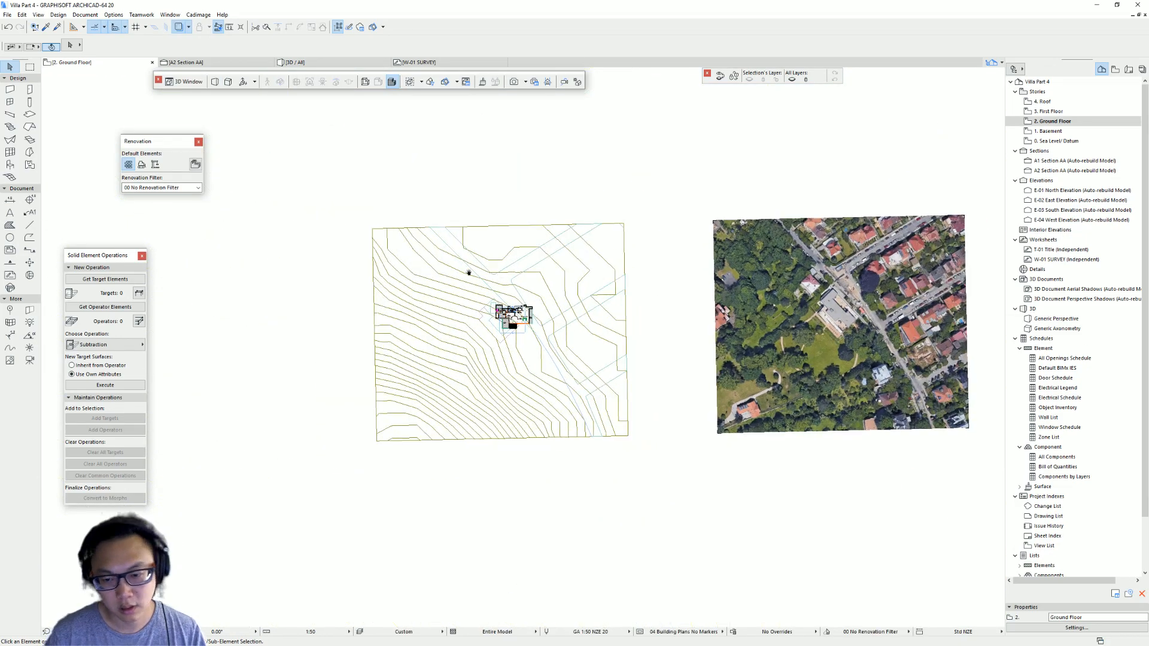
{"action": "key", "text": "F3"}
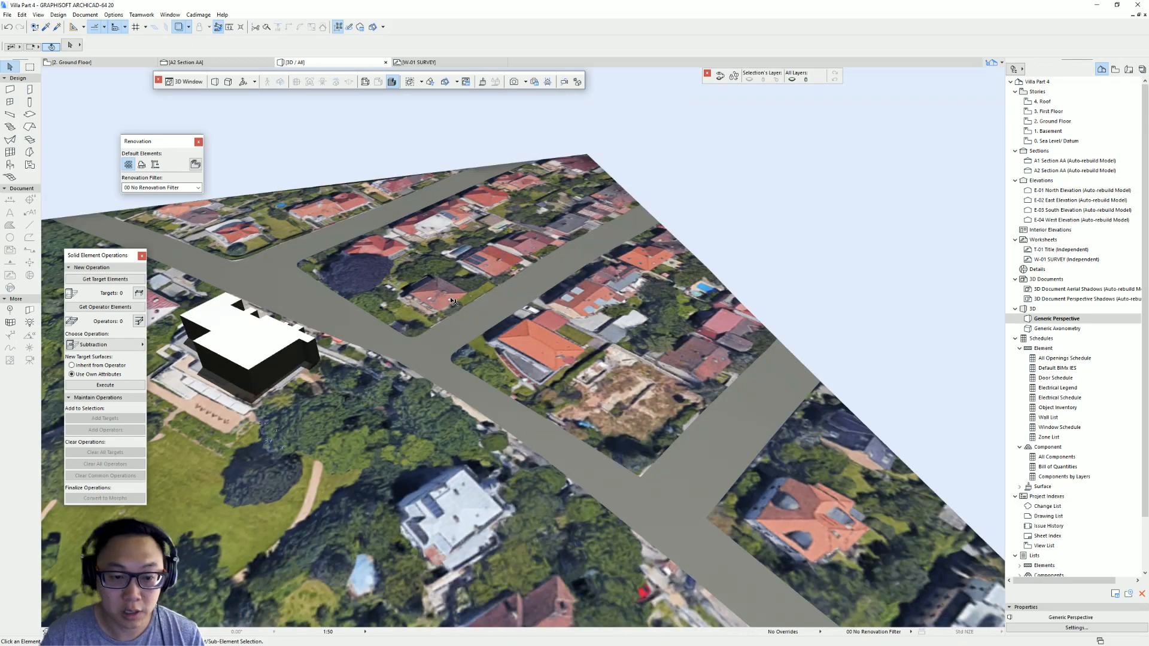
{"action": "scroll", "coordinate": [452, 301], "scroll_direction": "down", "scroll_amount": 3}
{"action": "middle_click_drag", "start_coordinate": [452, 300], "coordinate": [665, 264], "text": "shift"}
{"action": "middle_click_drag", "start_coordinate": [445, 349], "coordinate": [512, 251], "text": "shift"}
- Override the road slab's top surface with the LOCATION_SITE CONTEXT material
{"action": "left_click", "coordinate": [512, 251]}
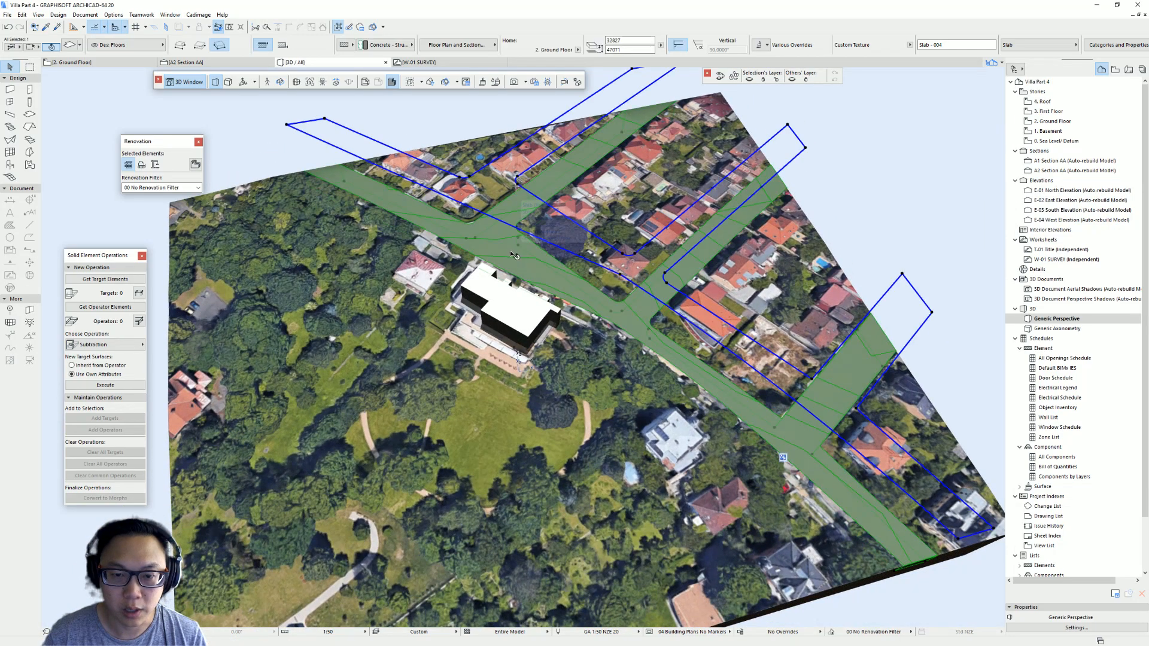
{"action": "key", "text": "ctrl+t"}
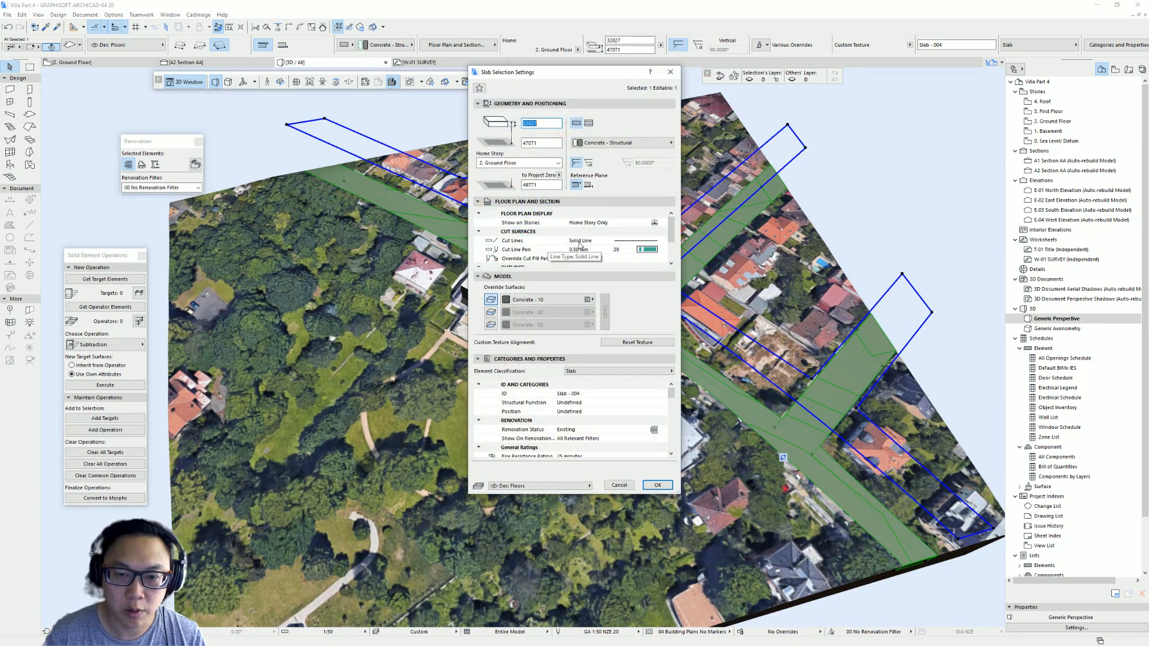
{"action": "left_click", "coordinate": [549, 299]}
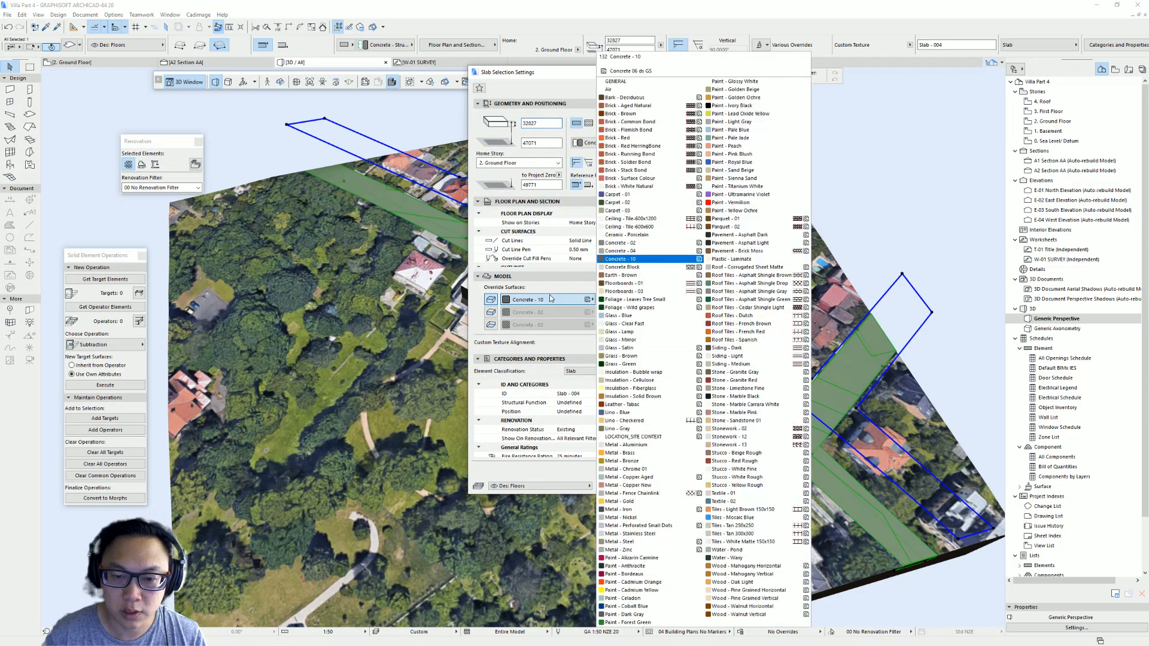
{"action": "left_click", "coordinate": [657, 437]}
{"action": "key", "text": "Return"}
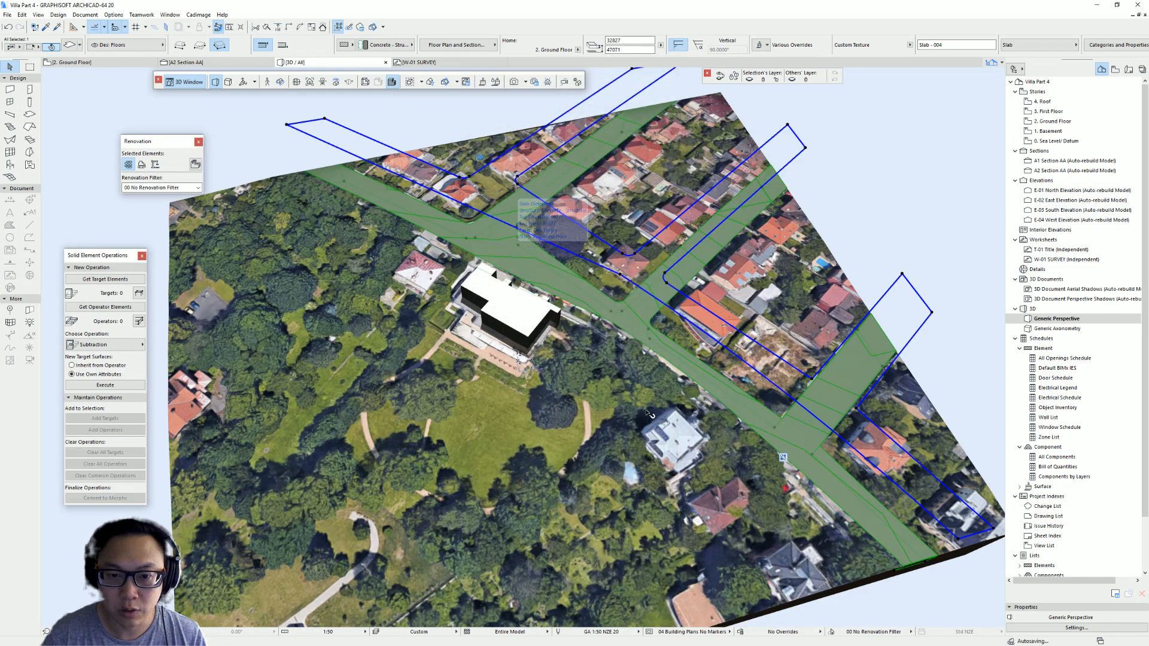
- Override the road slab's edge surfaces with the LOCATION_SITE CONTEXT material as well
{"action": "double_click", "coordinate": [572, 231]}
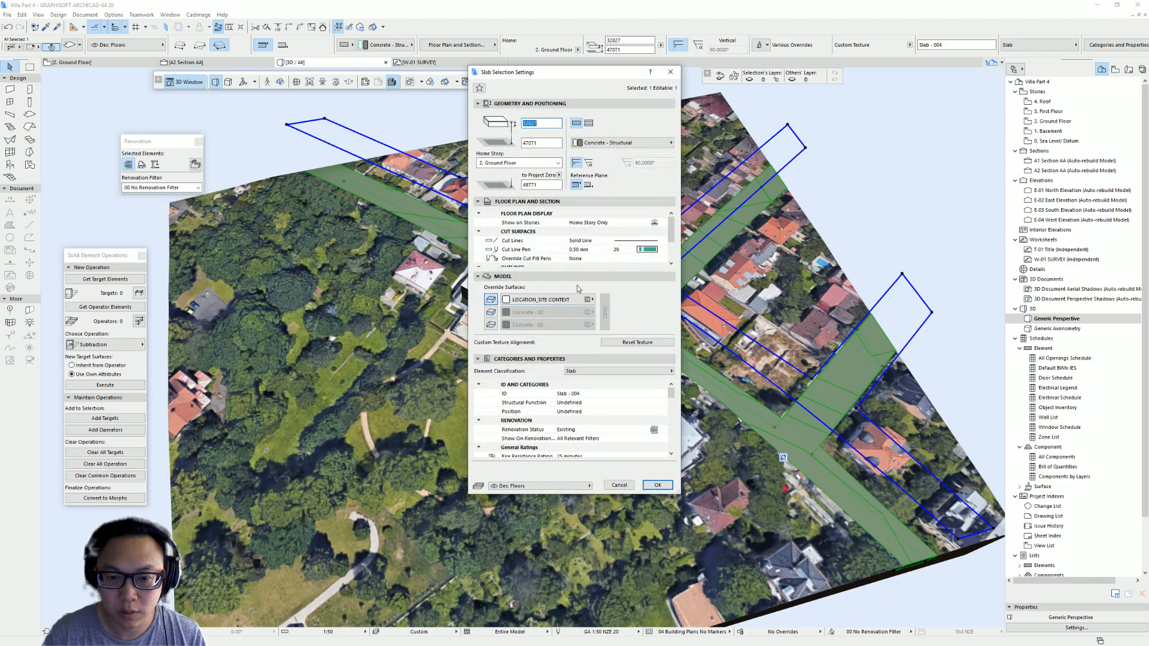
{"action": "left_click", "coordinate": [491, 312]}
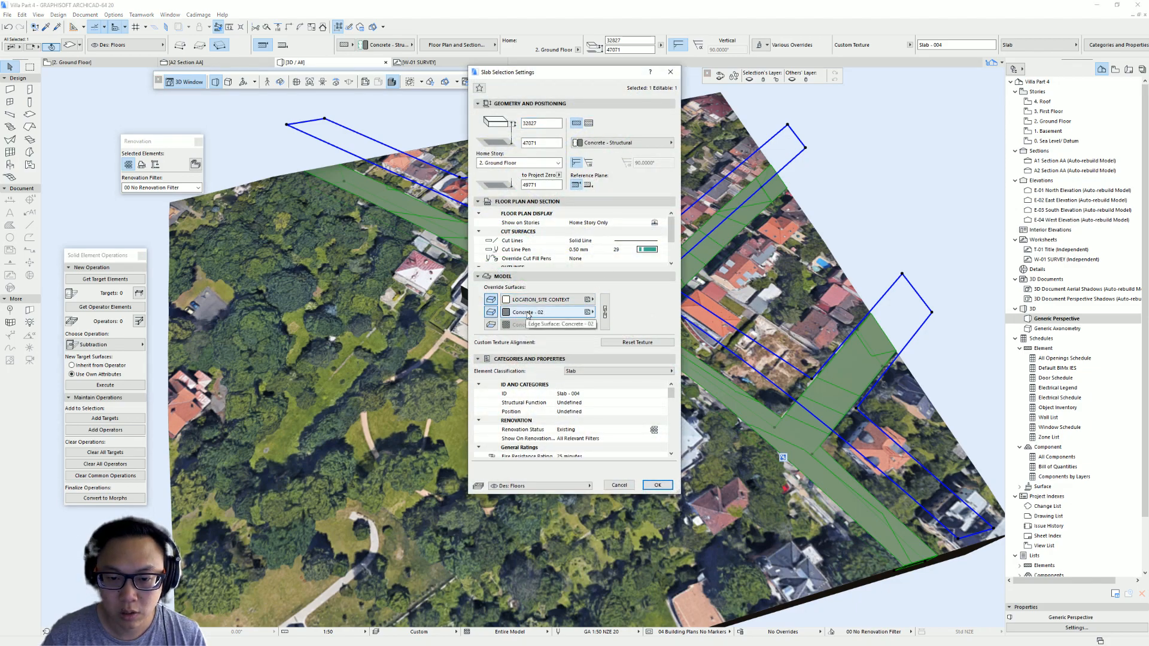
{"action": "left_click", "coordinate": [527, 315]}
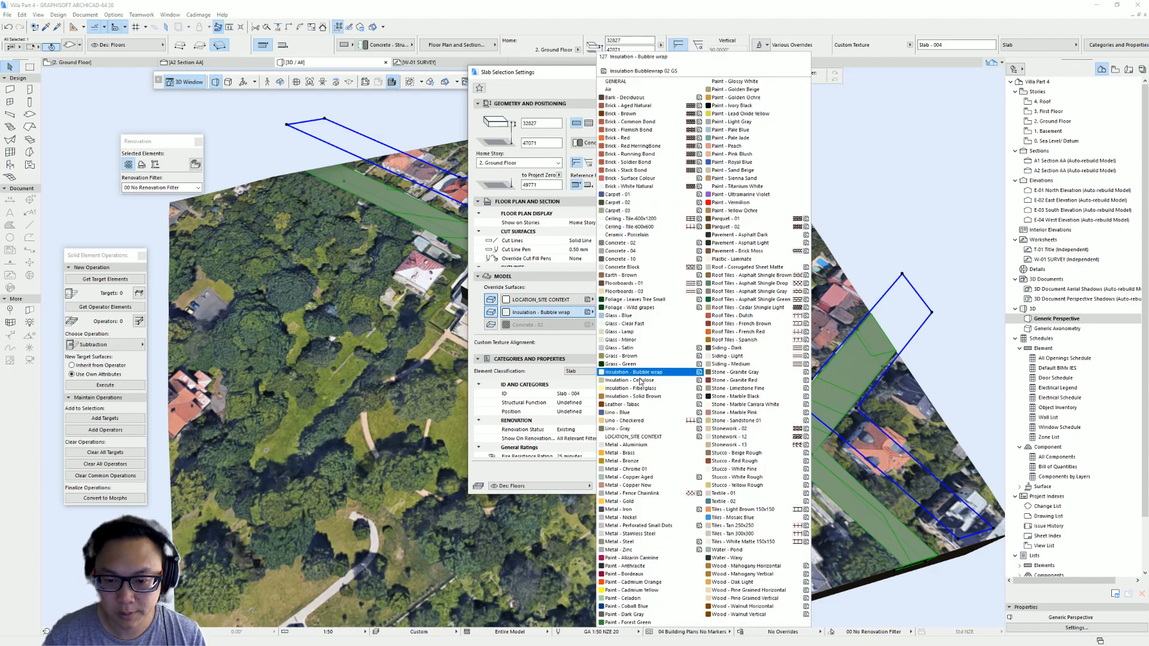
{"action": "left_click", "coordinate": [643, 437]}
{"action": "left_click", "coordinate": [658, 485]}
- Set the road slab's 3D texture origin at a point along the road in the 3D view
{"action": "middle_click_drag", "start_coordinate": [558, 295], "coordinate": [586, 169], "text": "shift"}
{"action": "middle_click_drag", "start_coordinate": [665, 142], "coordinate": [569, 446], "text": "shift"}
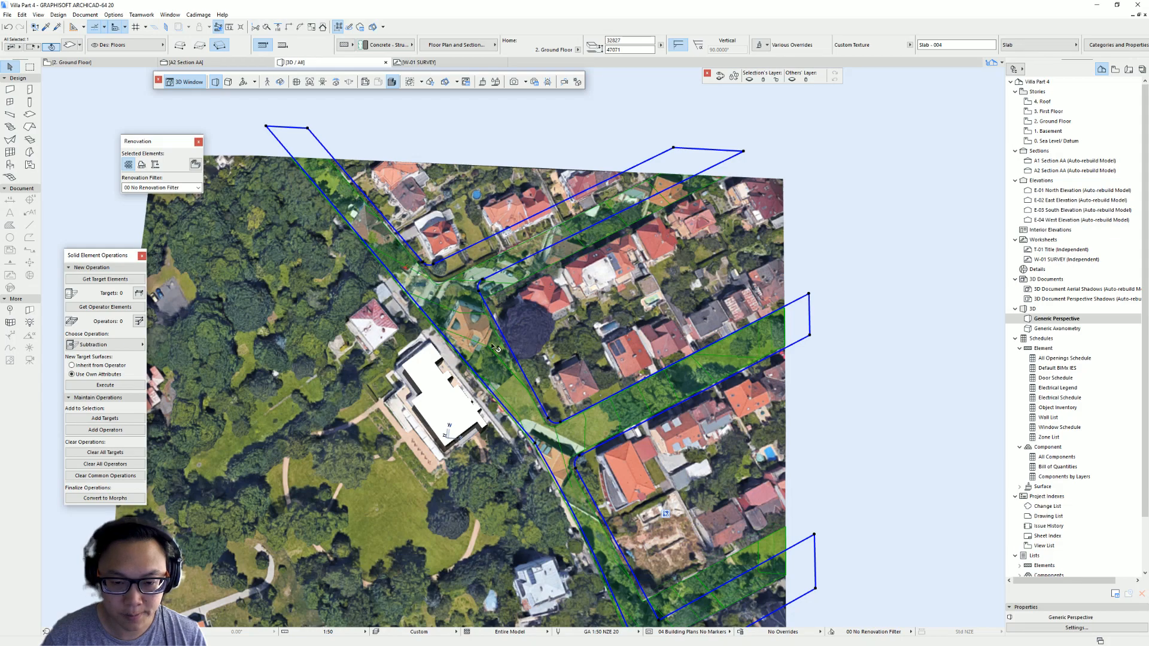
{"action": "scroll", "coordinate": [495, 348], "scroll_direction": "down", "scroll_amount": 2}
{"action": "left_click", "coordinate": [58, 14]}
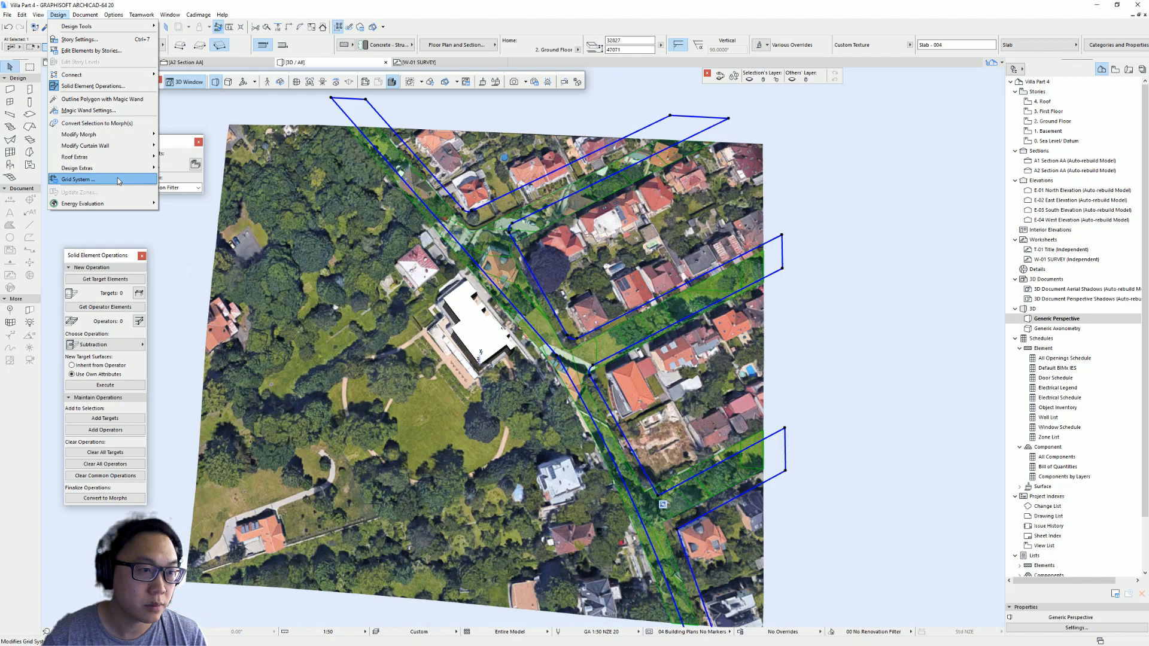
{"action": "mouse_move", "coordinate": [87, 18]}
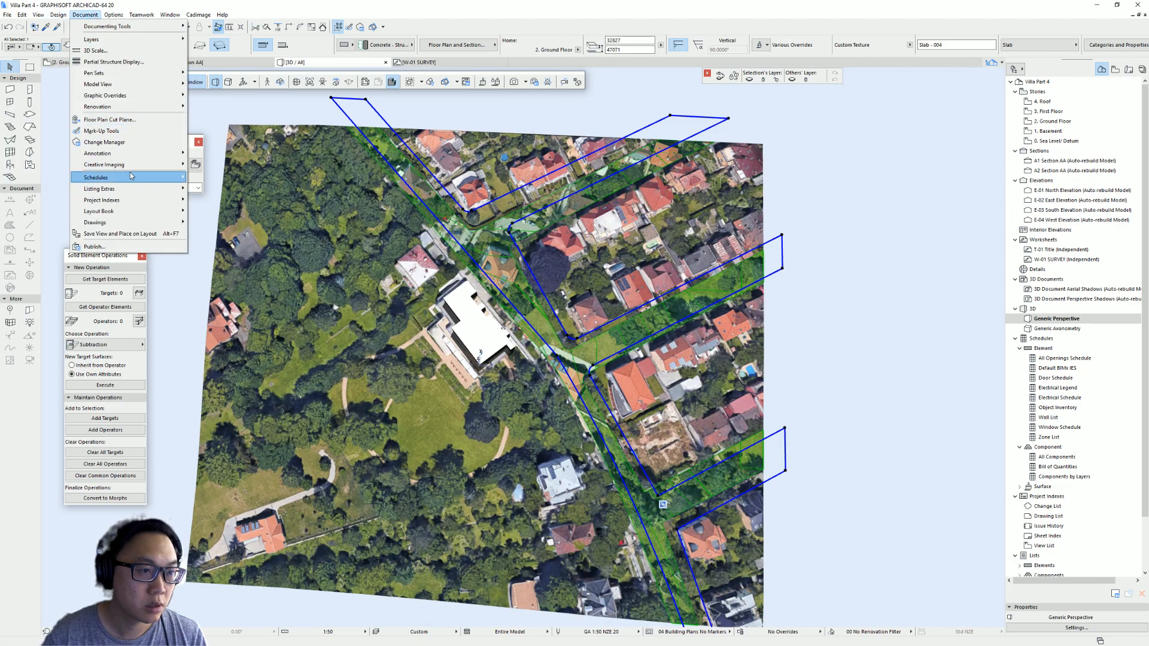
{"action": "mouse_move", "coordinate": [170, 165]}
{"action": "mouse_move", "coordinate": [251, 234]}
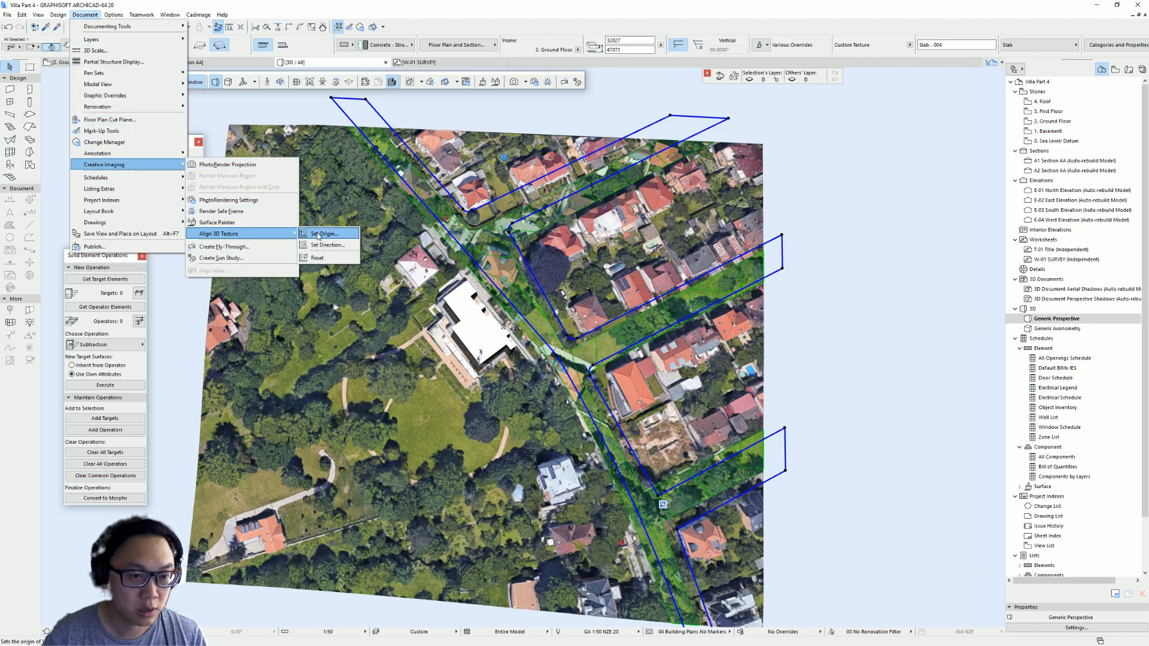
{"action": "left_click", "coordinate": [323, 232]}
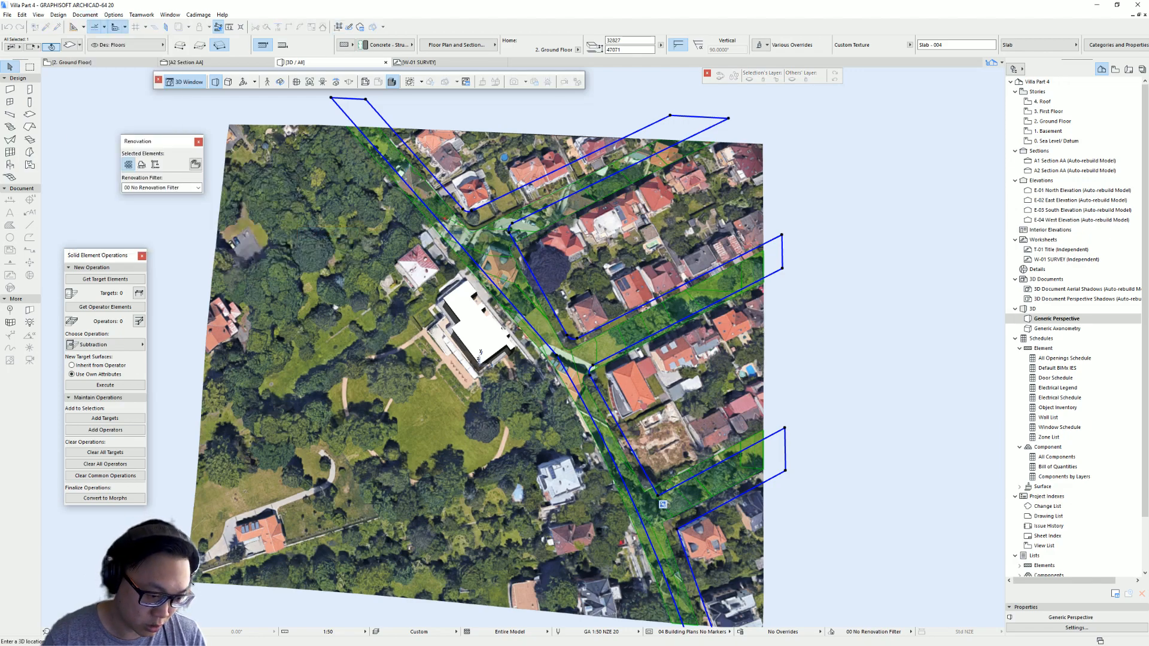
{"action": "left_click", "coordinate": [662, 504]}
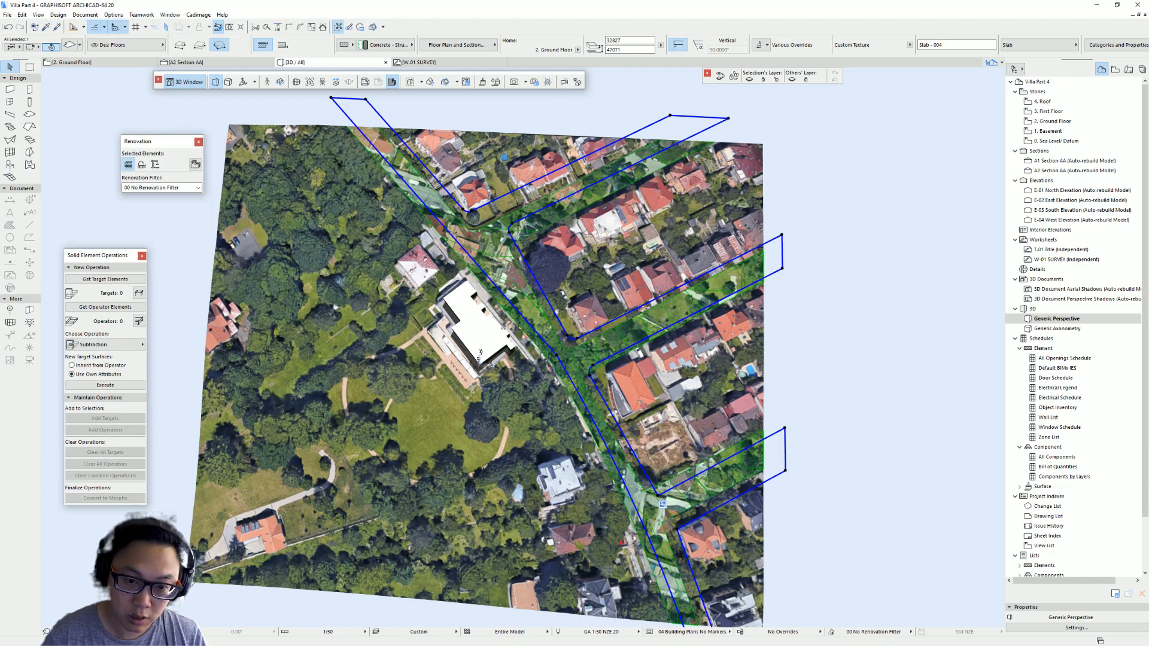
- Set the 3D texture origin again at the front corner of the terrain
{"action": "middle_click_drag", "start_coordinate": [350, 466], "coordinate": [502, 301], "text": "shift"}
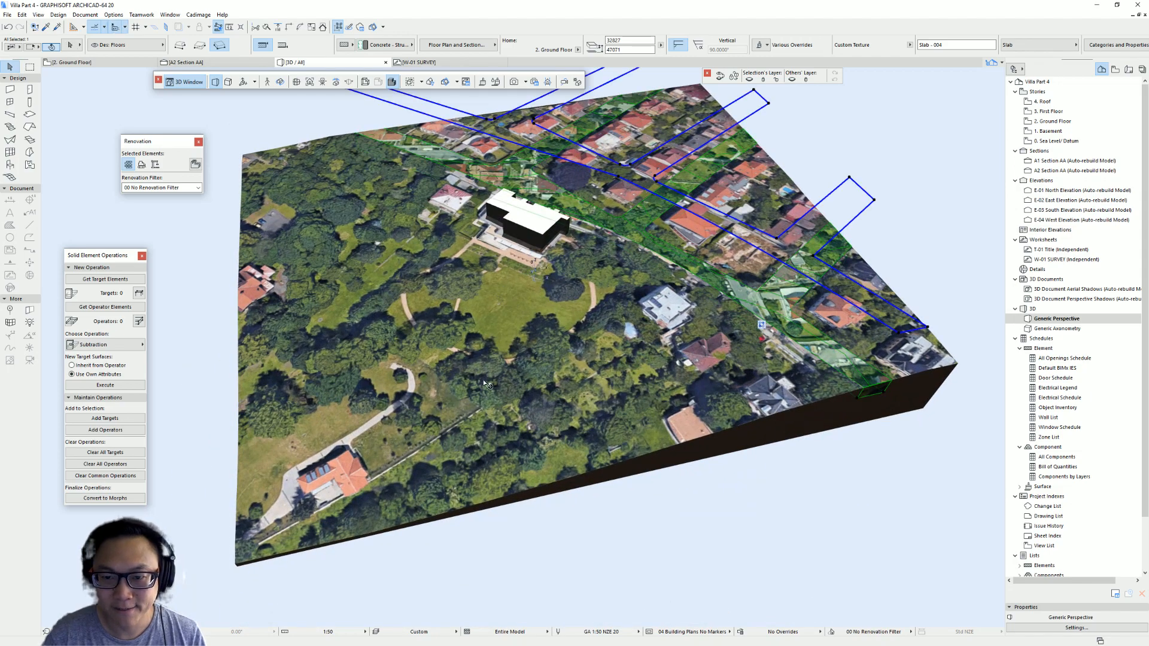
{"action": "middle_click_drag", "start_coordinate": [541, 273], "coordinate": [612, 264], "text": "shift"}
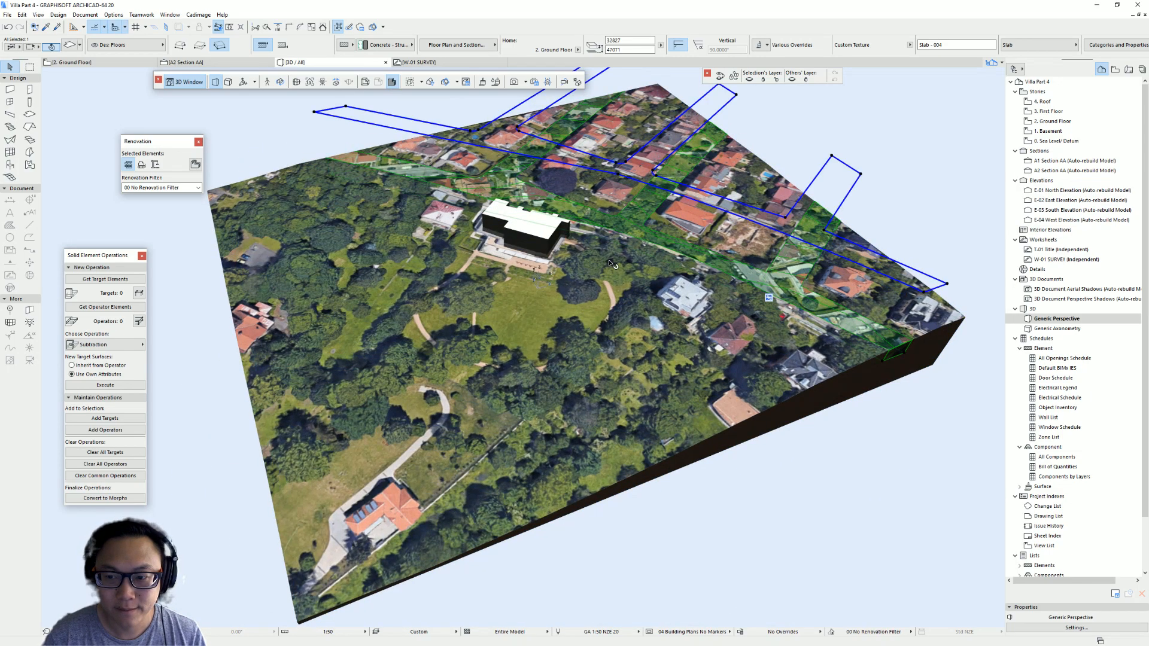
{"action": "left_click", "coordinate": [60, 15]}
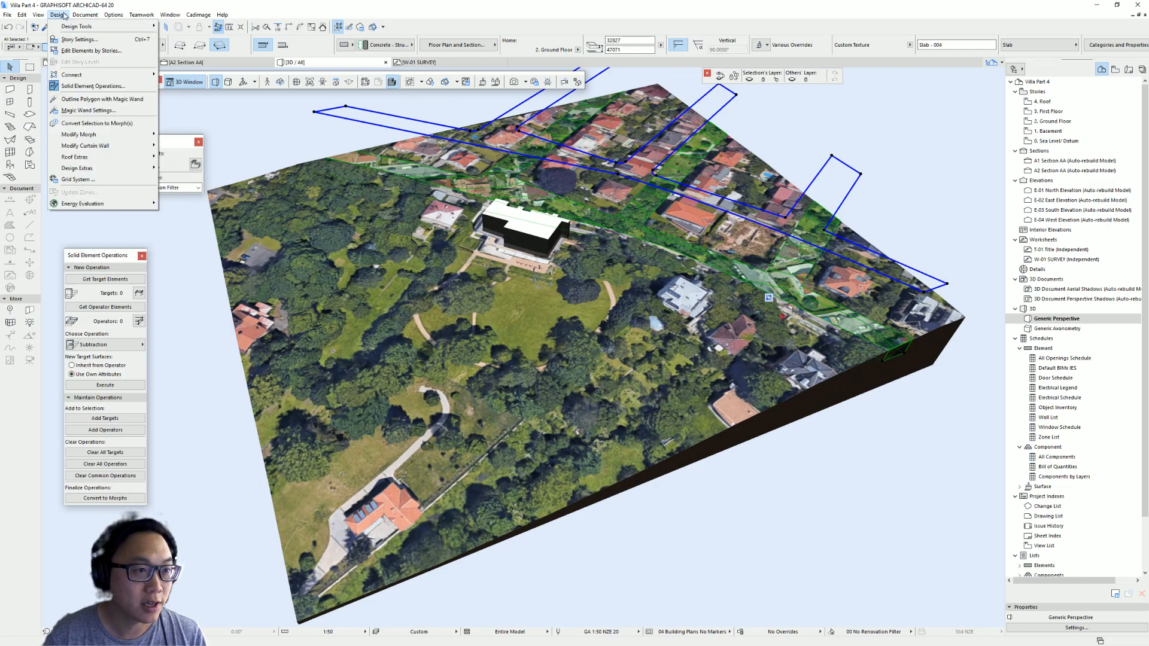
{"action": "mouse_move", "coordinate": [77, 17]}
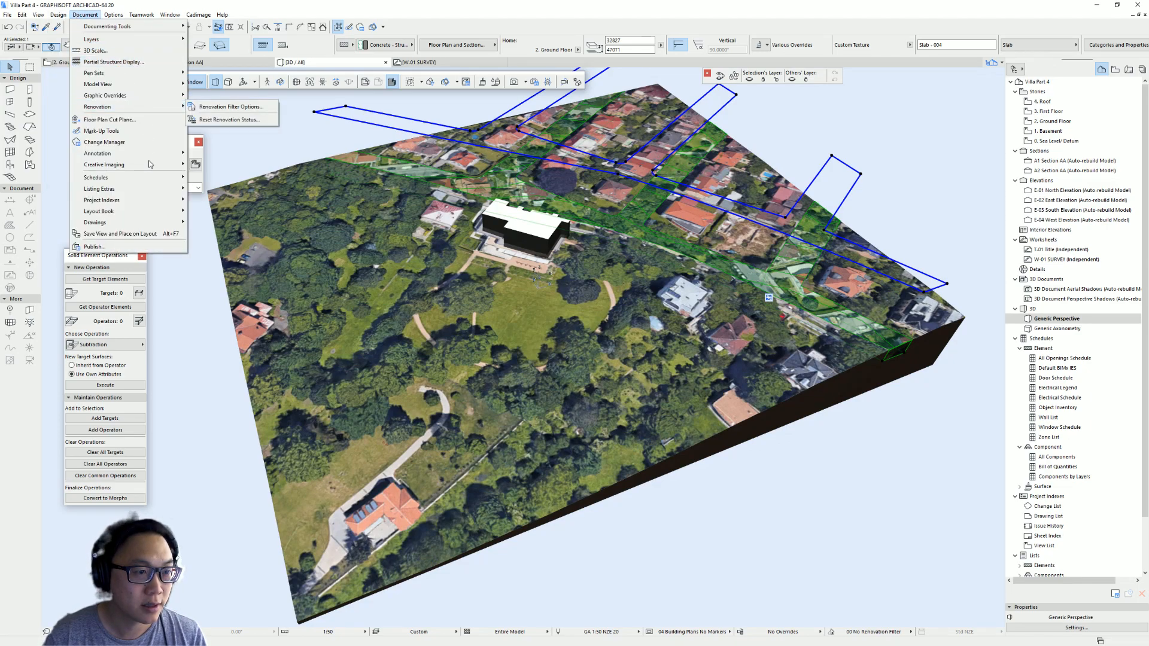
{"action": "mouse_move", "coordinate": [149, 164]}
{"action": "mouse_move", "coordinate": [275, 233]}
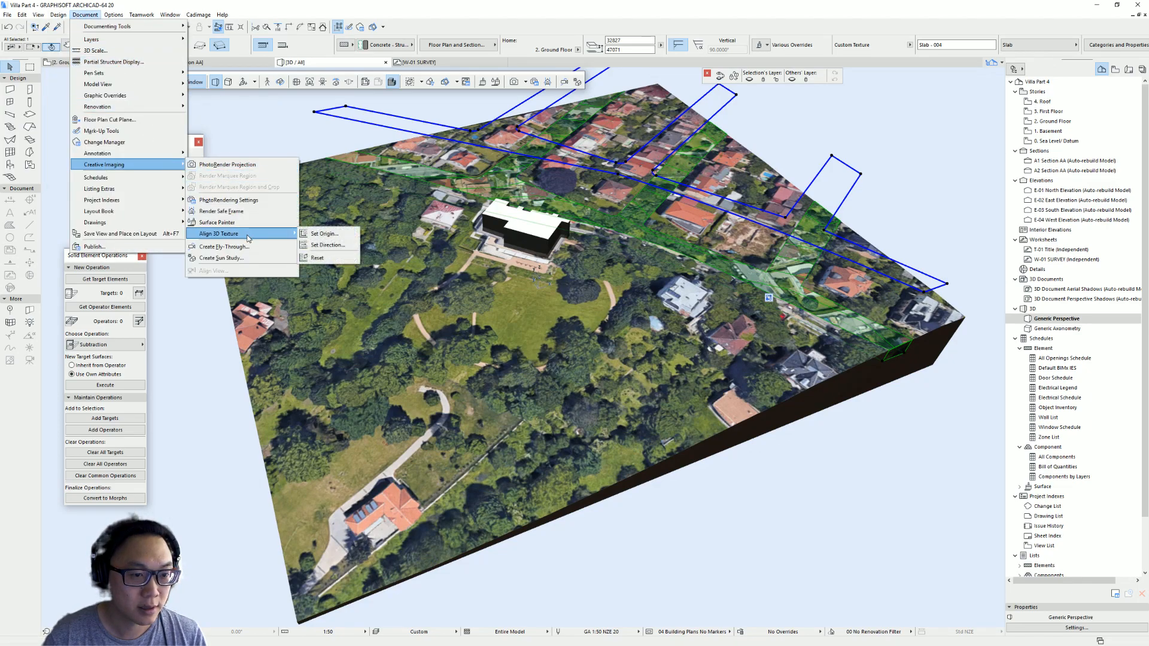
{"action": "left_click", "coordinate": [345, 238]}
{"action": "left_click", "coordinate": [297, 623]}
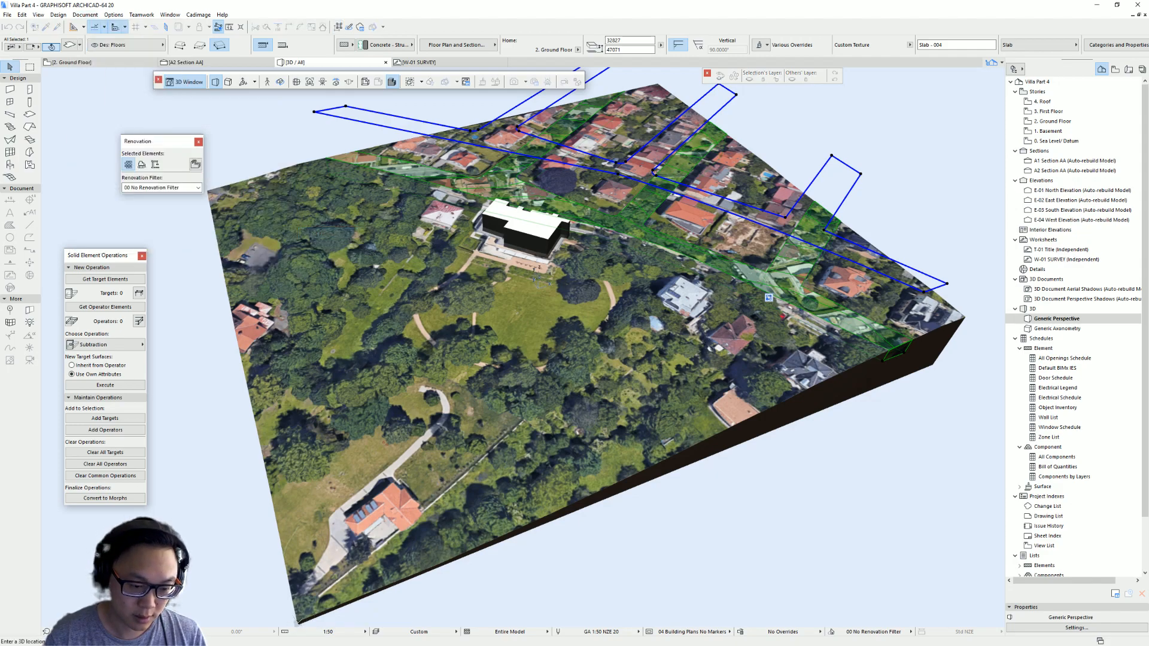
- Move the road slab off the terrain to the right in the 3D view
{"action": "middle_click_drag", "start_coordinate": [699, 272], "coordinate": [796, 368], "text": "shift"}
{"action": "scroll", "coordinate": [652, 416], "scroll_direction": "up", "scroll_amount": 3}
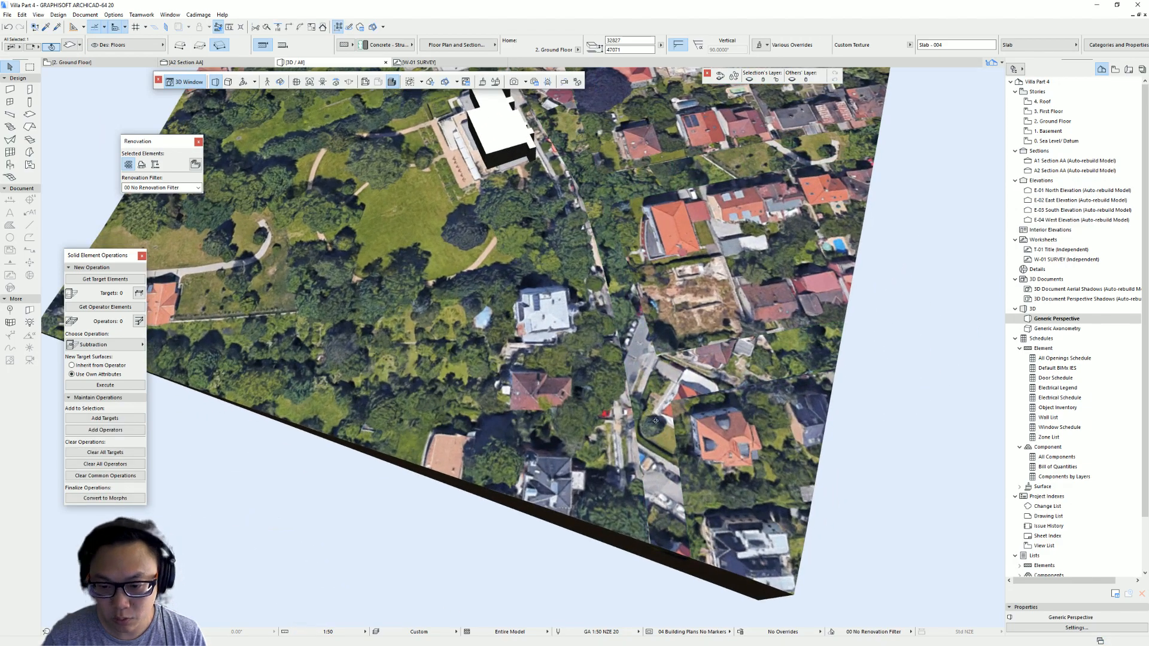
{"action": "middle_click_drag", "start_coordinate": [651, 418], "coordinate": [698, 426], "text": "shift"}
{"action": "middle_click_drag", "start_coordinate": [702, 383], "coordinate": [621, 477]}
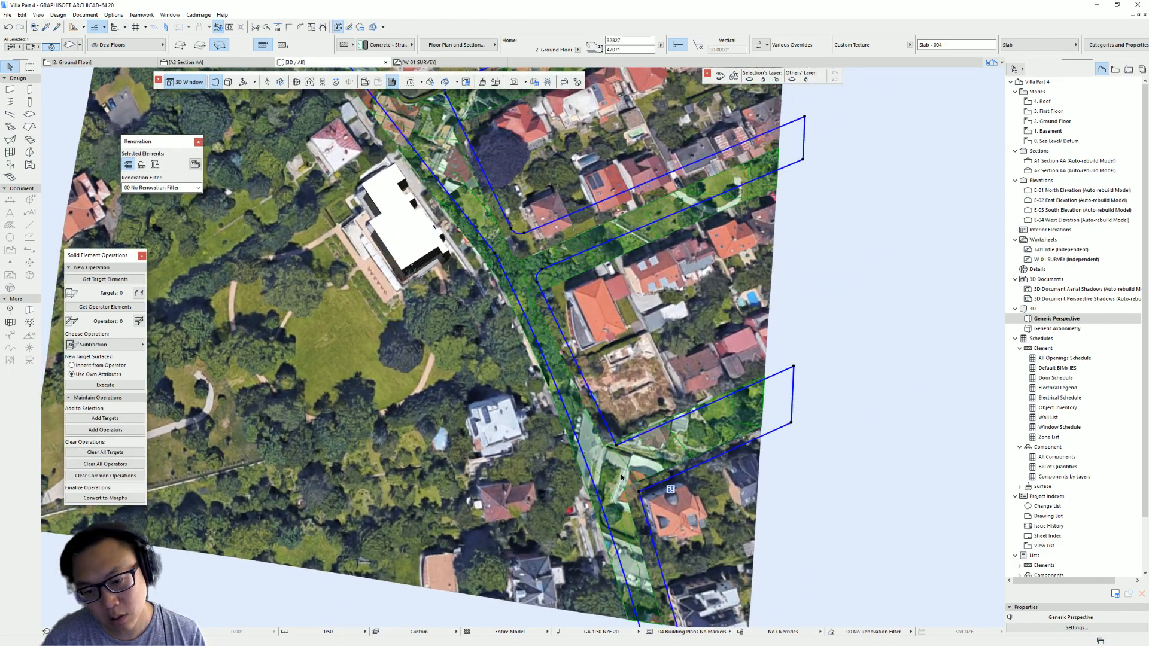
{"action": "scroll", "coordinate": [648, 359], "scroll_direction": "down", "scroll_amount": 5}
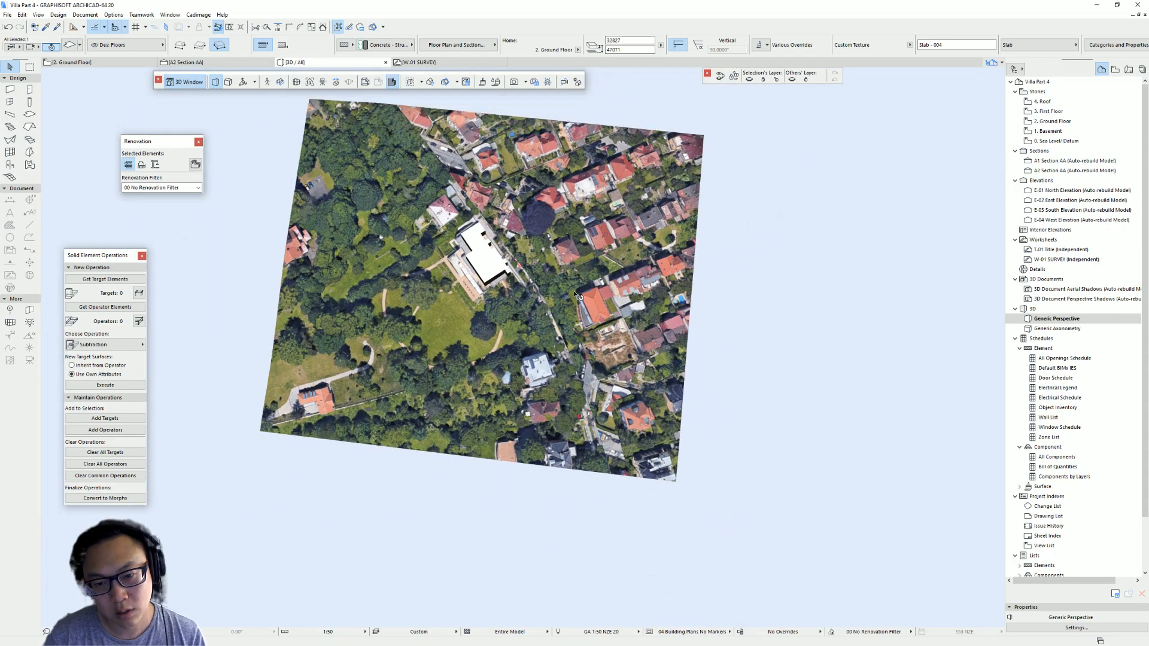
{"action": "scroll", "coordinate": [580, 273], "scroll_direction": "down", "scroll_amount": 3}
{"action": "middle_click_drag", "start_coordinate": [580, 273], "coordinate": [562, 250], "text": "shift"}
{"action": "left_click", "coordinate": [563, 250]}
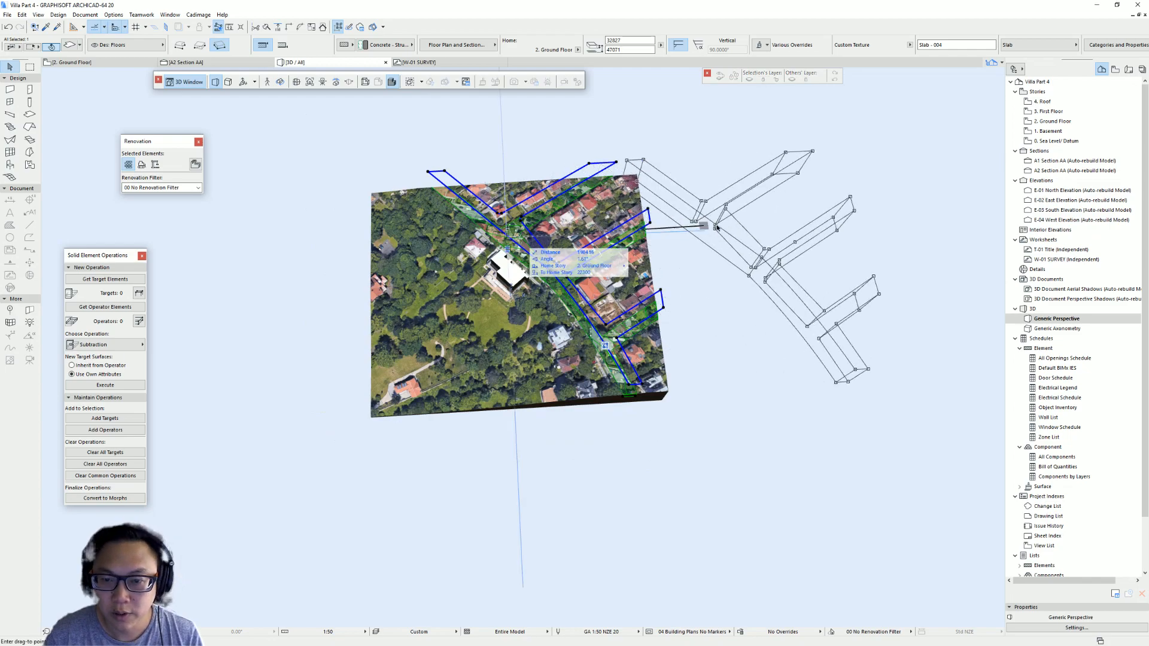
{"action": "left_click", "coordinate": [837, 231]}
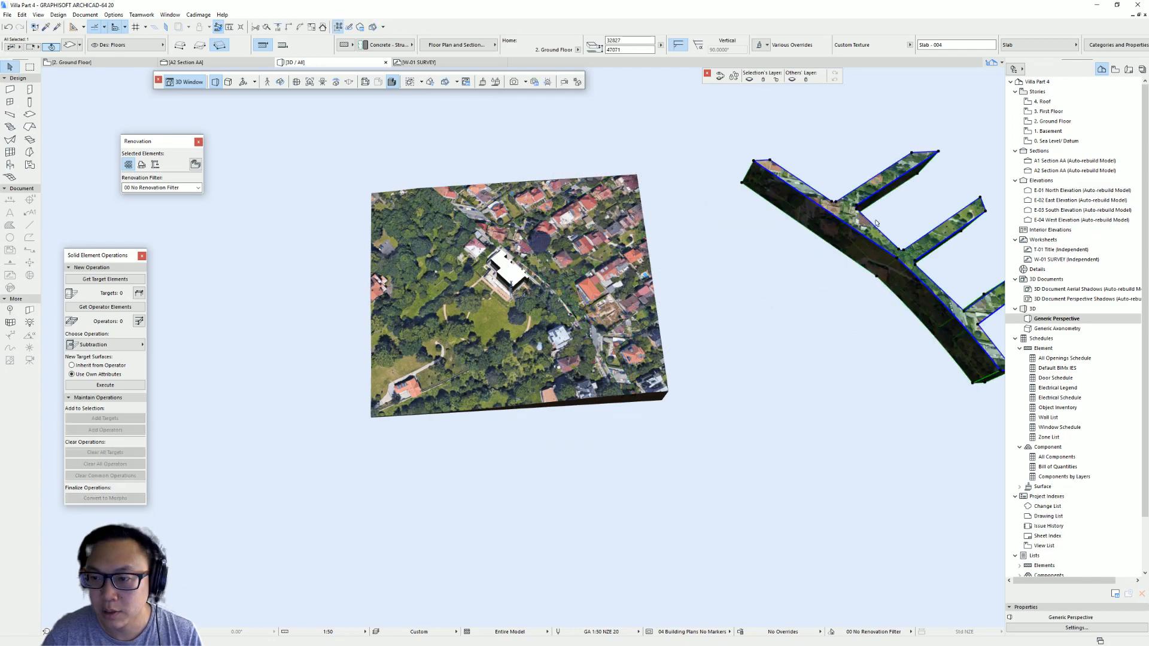
{"action": "middle_click_drag", "start_coordinate": [837, 230], "coordinate": [651, 247], "text": "shift"}
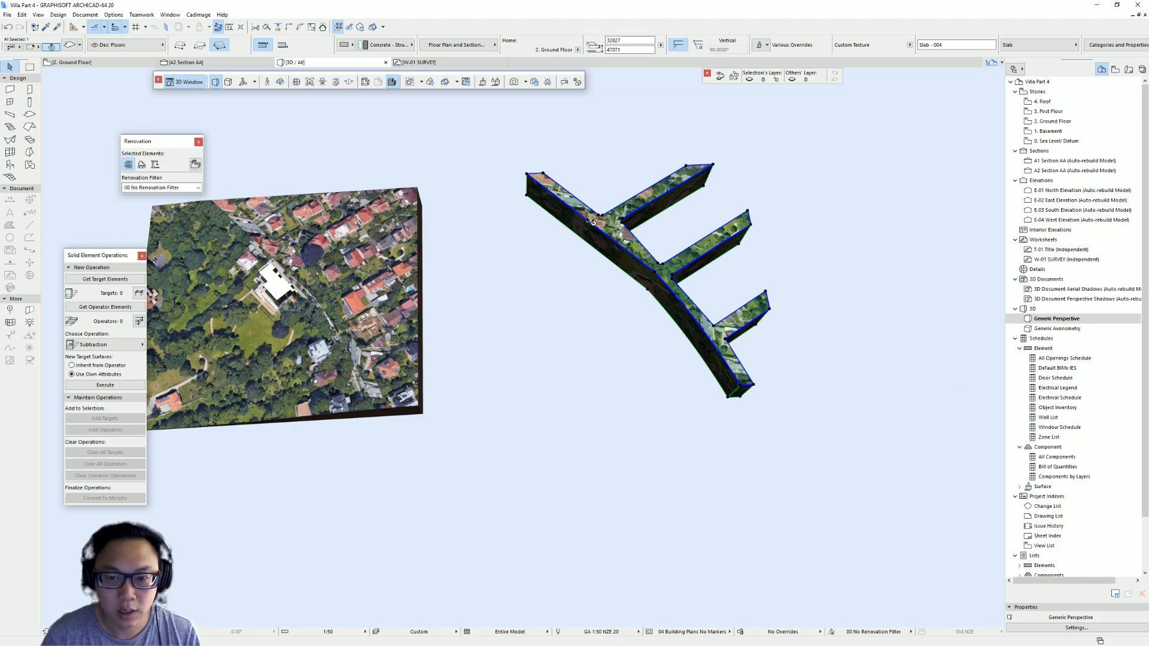
- Delete the aerial image slab from the floor plan
{"action": "key", "text": "Escape"}
{"action": "key", "text": "F2"}
{"action": "middle_click_drag", "start_coordinate": [640, 302], "coordinate": [526, 285]}
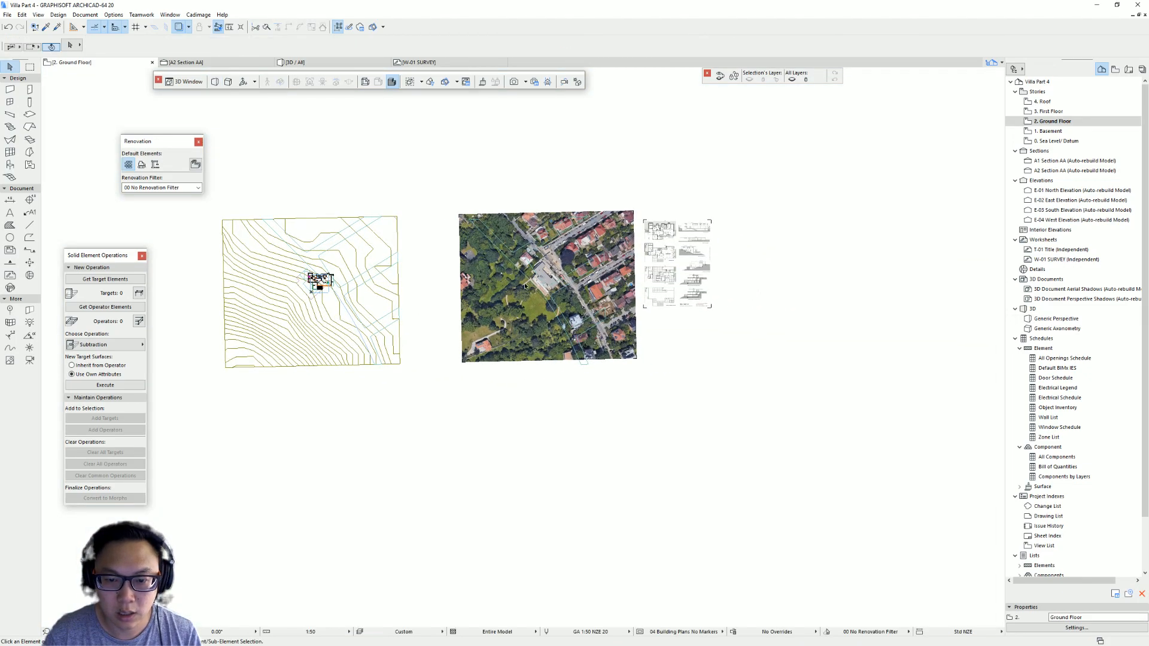
{"action": "left_click", "coordinate": [527, 286]}
{"action": "key", "text": "Delete"}
- Reshape the road slab into a rectangle to the right of the site mesh
{"action": "left_click", "coordinate": [479, 230]}
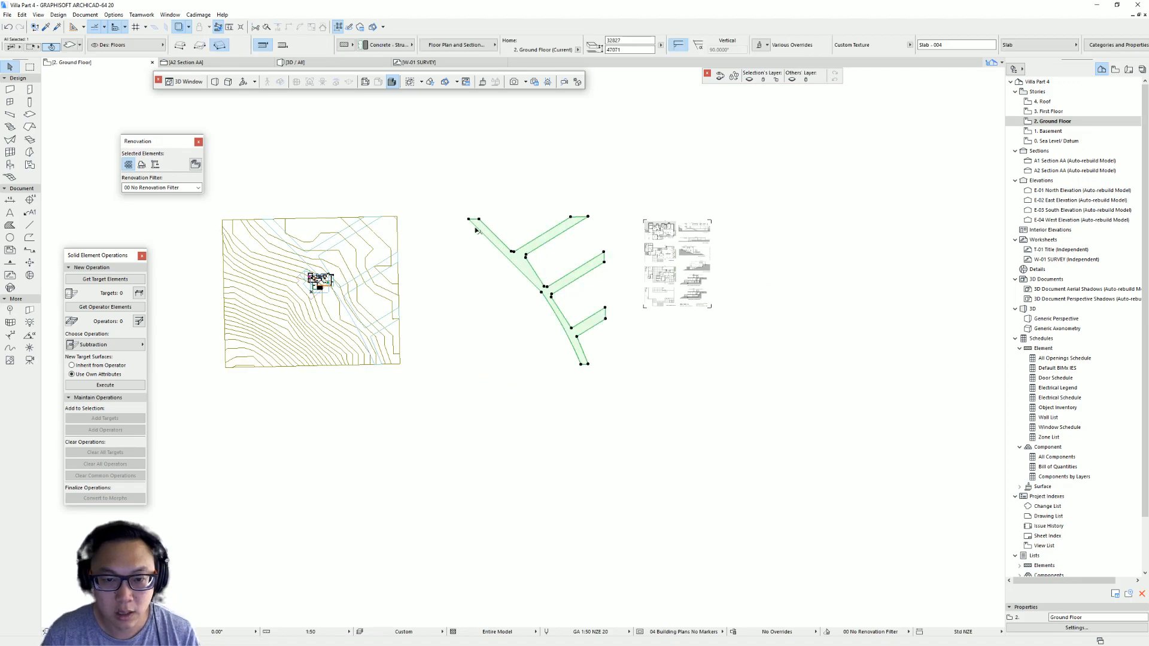
{"action": "left_click", "coordinate": [479, 220]}
{"action": "left_click", "coordinate": [557, 174]}
{"action": "left_click", "coordinate": [426, 213]}
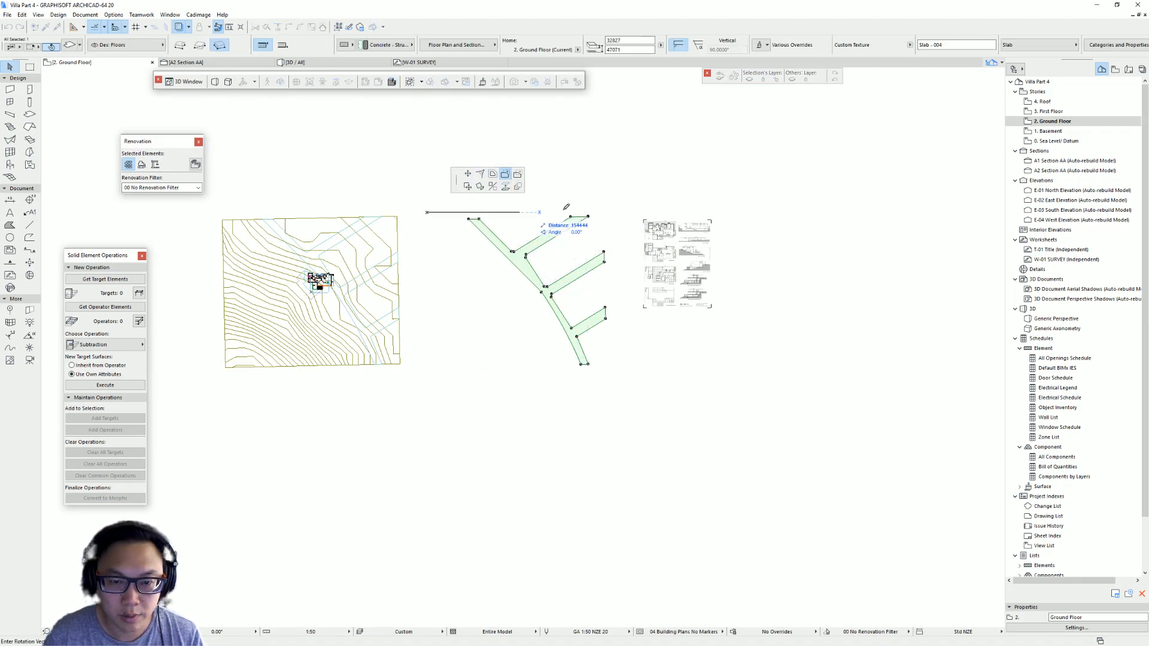
{"action": "left_click", "coordinate": [622, 374]}
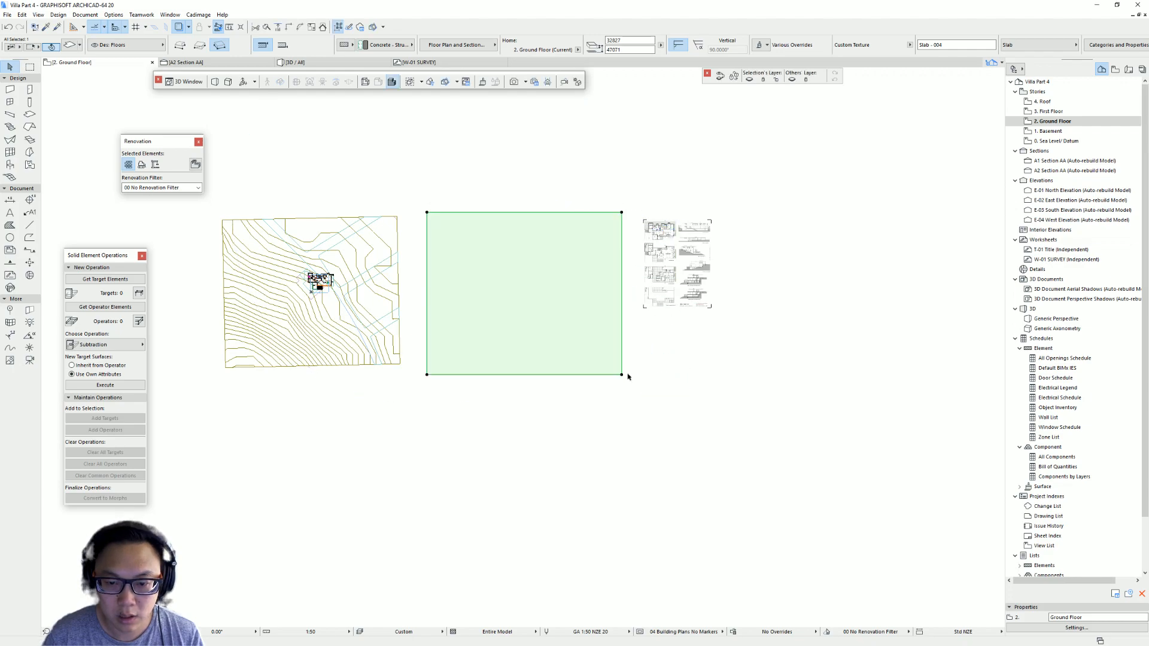
- Set the 3D texture direction on the rectangular slab from its front-left corner
{"action": "key", "text": "F3"}
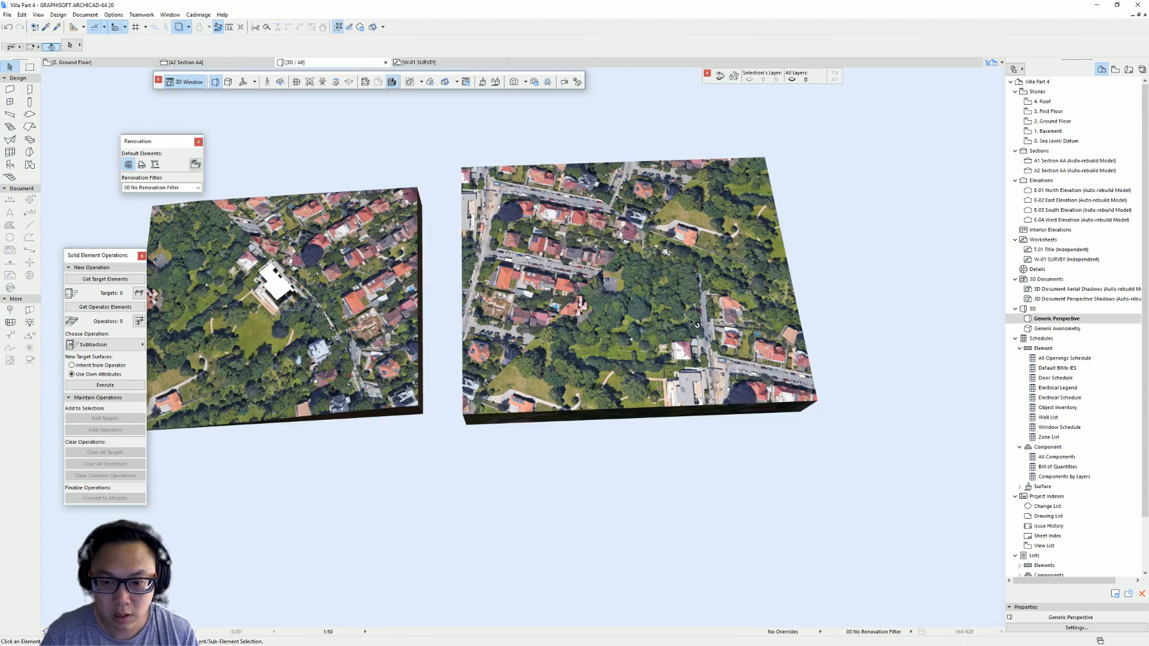
{"action": "left_click", "coordinate": [611, 319]}
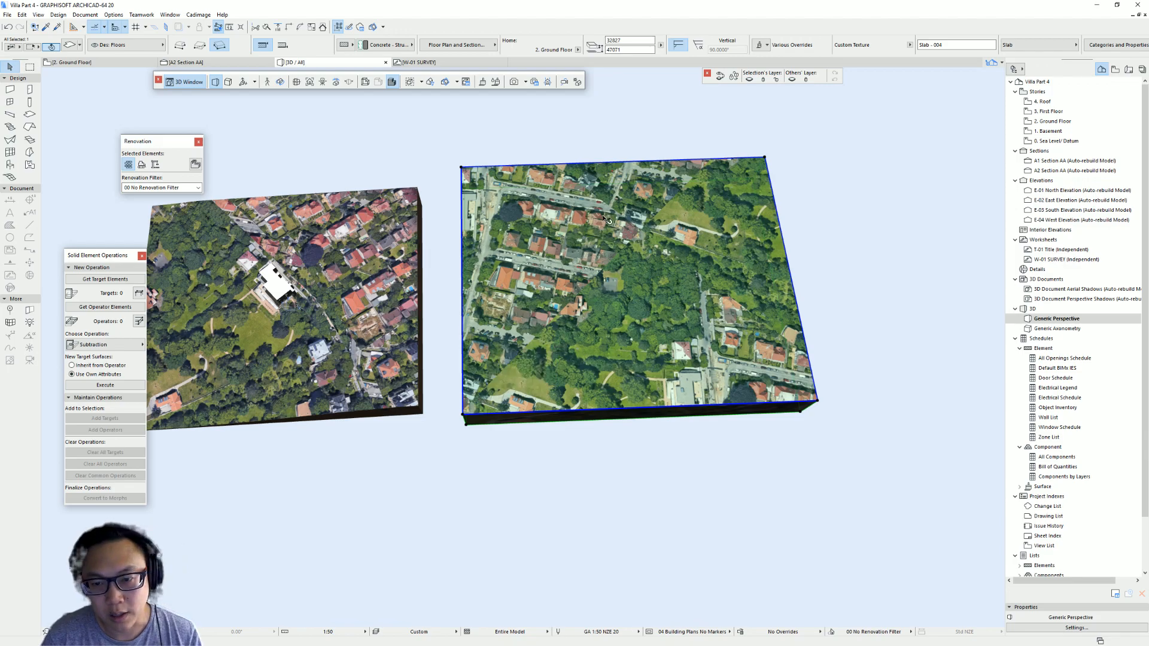
{"action": "scroll", "coordinate": [659, 274], "scroll_direction": "up", "scroll_amount": 2}
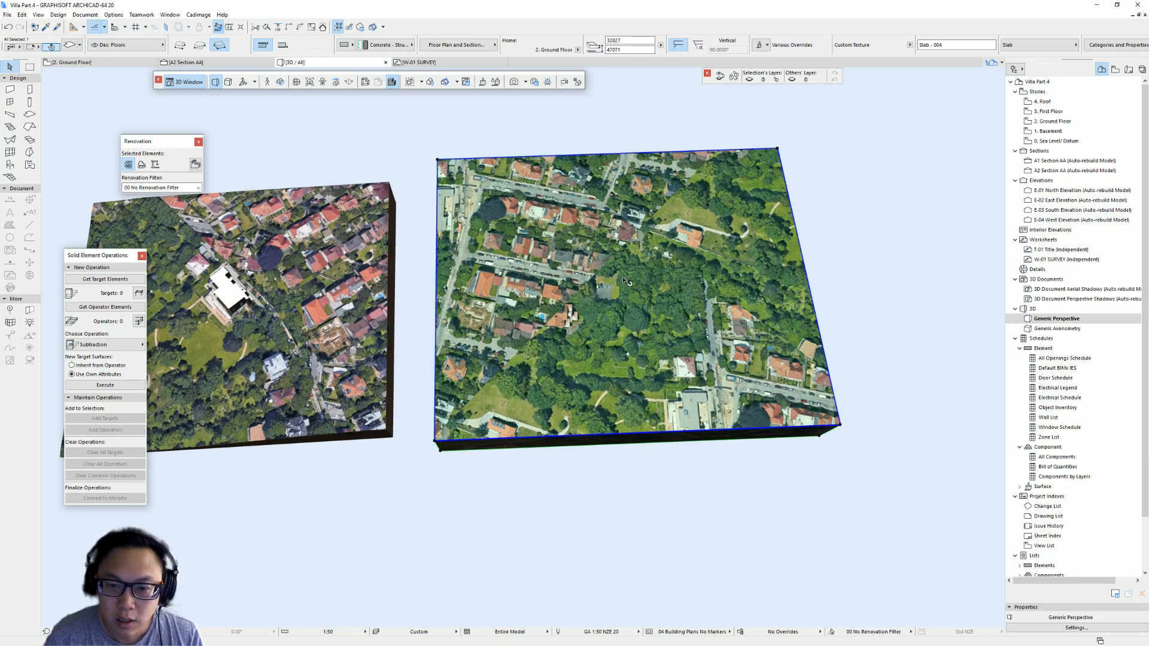
{"action": "left_click", "coordinate": [52, 15]}
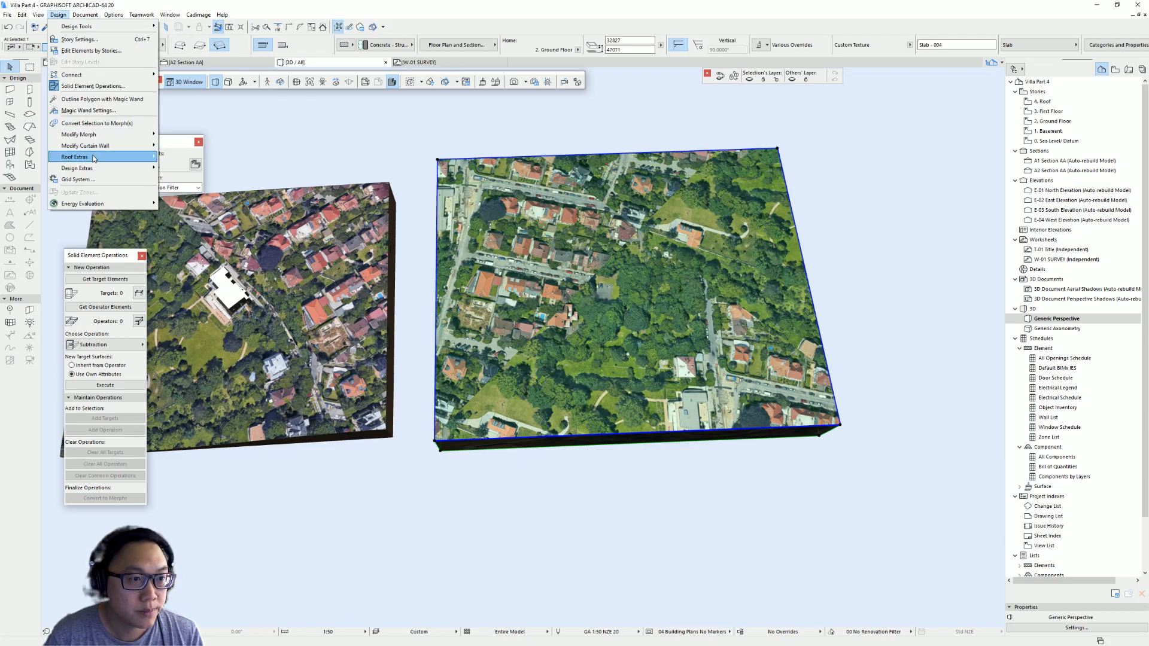
{"action": "mouse_move", "coordinate": [85, 14]}
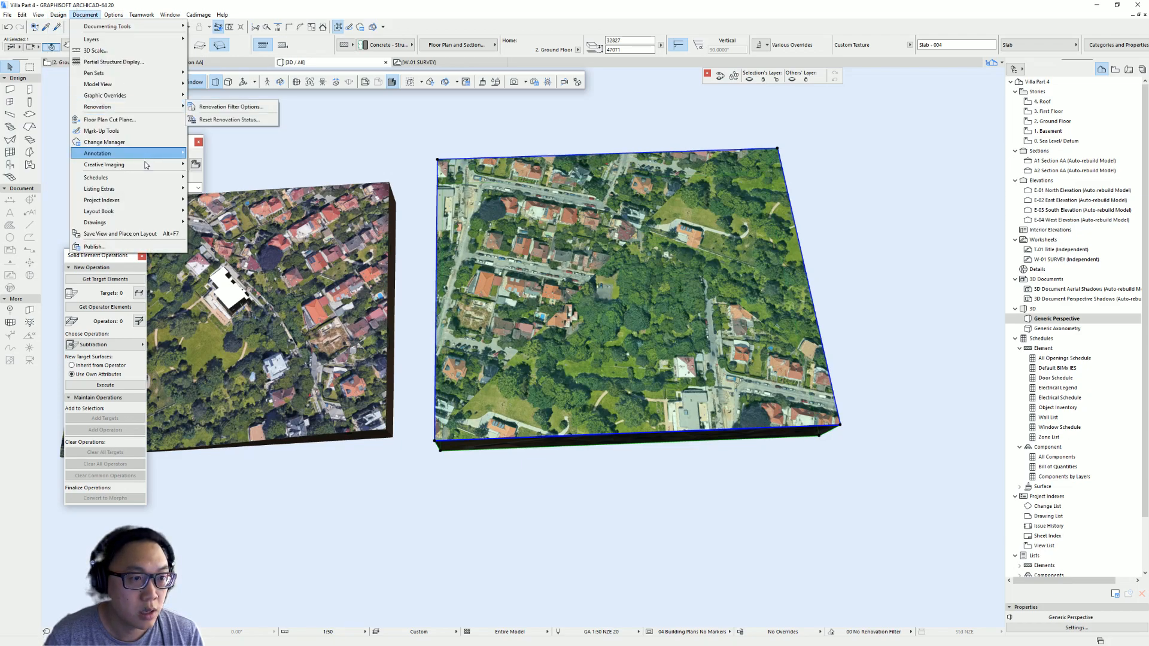
{"action": "mouse_move", "coordinate": [146, 164]}
{"action": "mouse_move", "coordinate": [270, 234]}
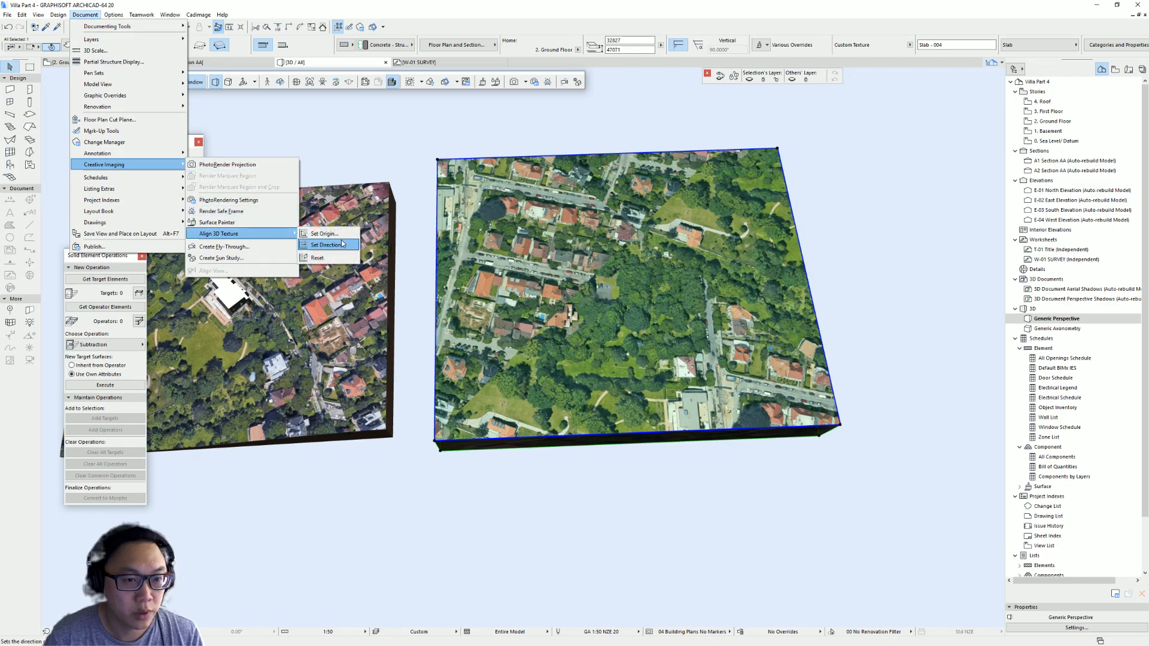
{"action": "left_click", "coordinate": [342, 244]}
{"action": "left_click", "coordinate": [434, 440]}
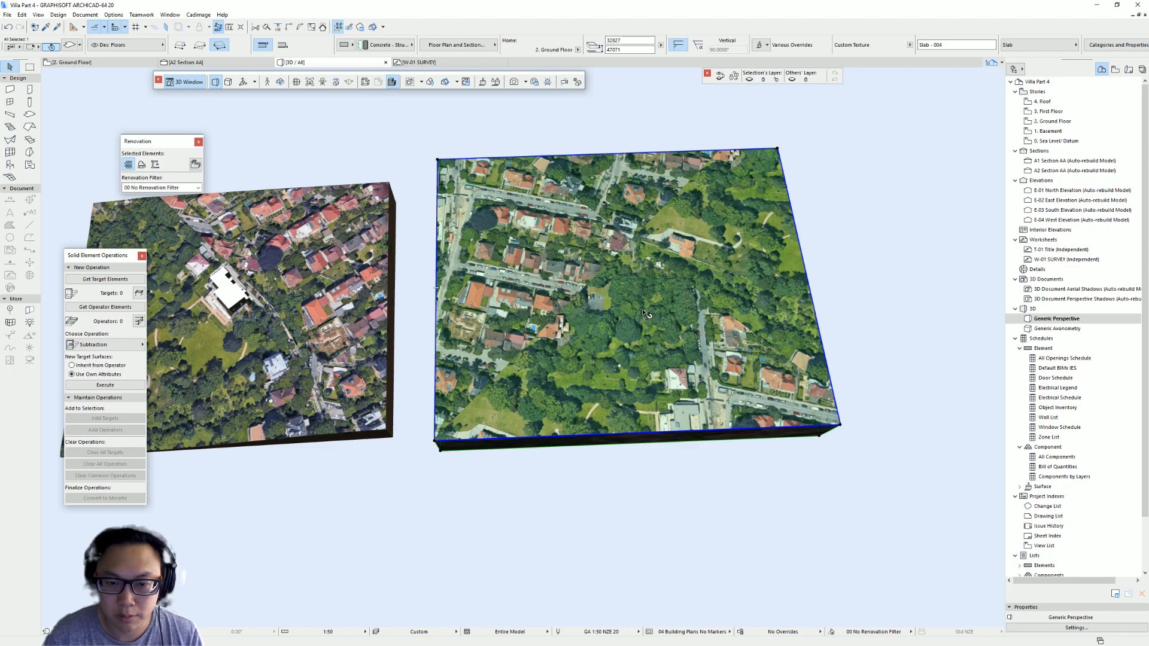
- Reset the rectangular slab's 3D texture alignment
{"action": "left_click", "coordinate": [79, 15]}
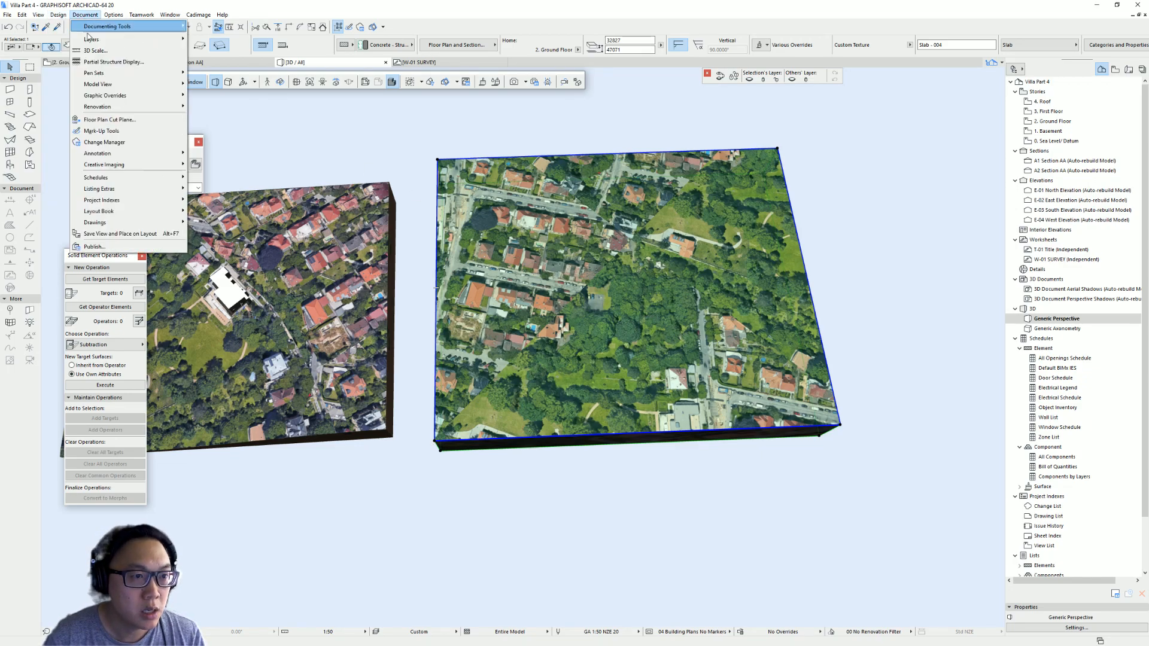
{"action": "mouse_move", "coordinate": [173, 167]}
{"action": "mouse_move", "coordinate": [264, 234]}
{"action": "left_click", "coordinate": [344, 260]}
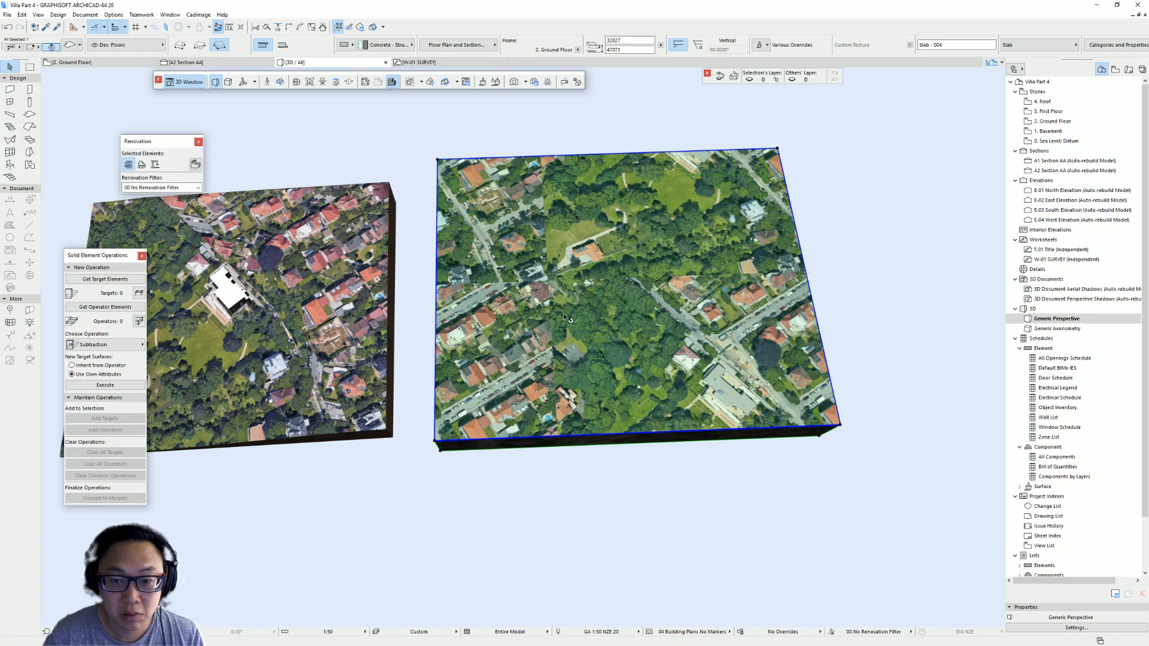
- Delete the rectangular slab from the model
{"action": "key", "text": "Delete"}
{"action": "middle_click_drag", "start_coordinate": [279, 275], "coordinate": [453, 229]}
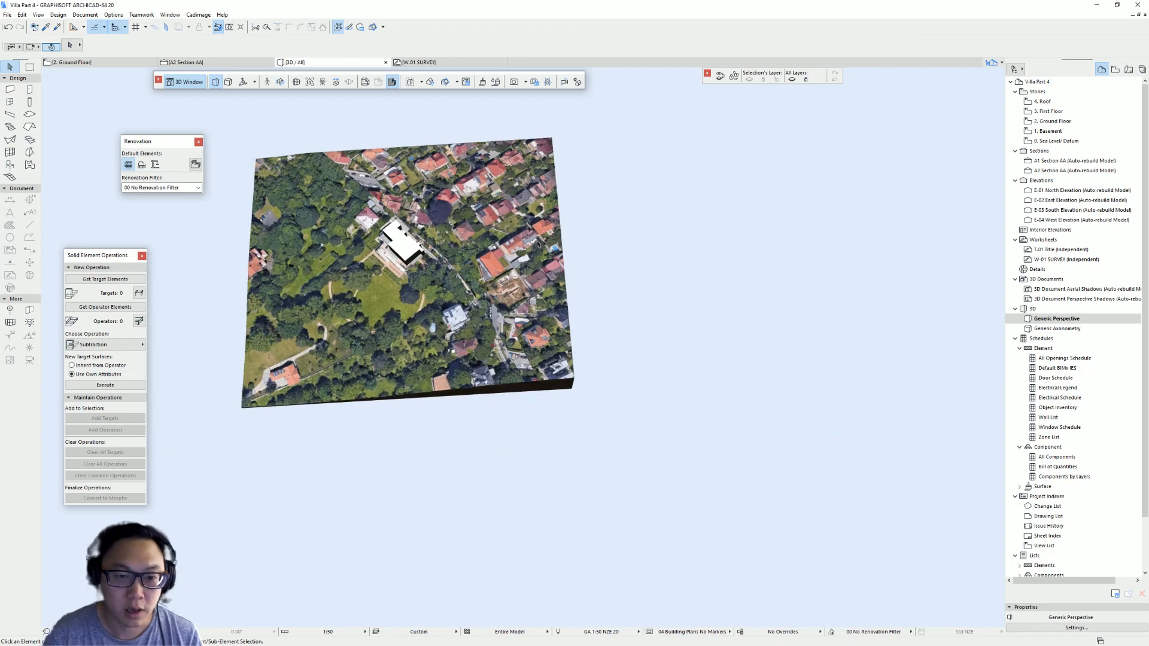
- Select the road slab and reset its 3D texture alignment
{"action": "left_click", "coordinate": [391, 193]}
{"action": "key", "text": "Escape"}
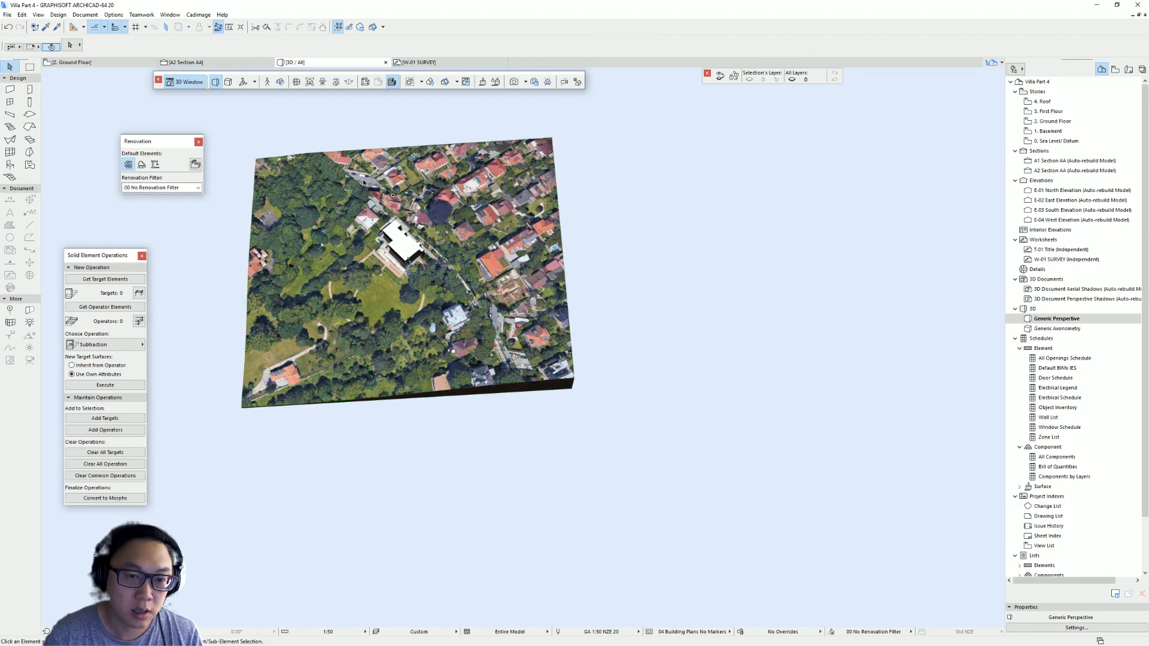
{"action": "left_click", "coordinate": [399, 201]}
{"action": "left_click", "coordinate": [137, 17]}
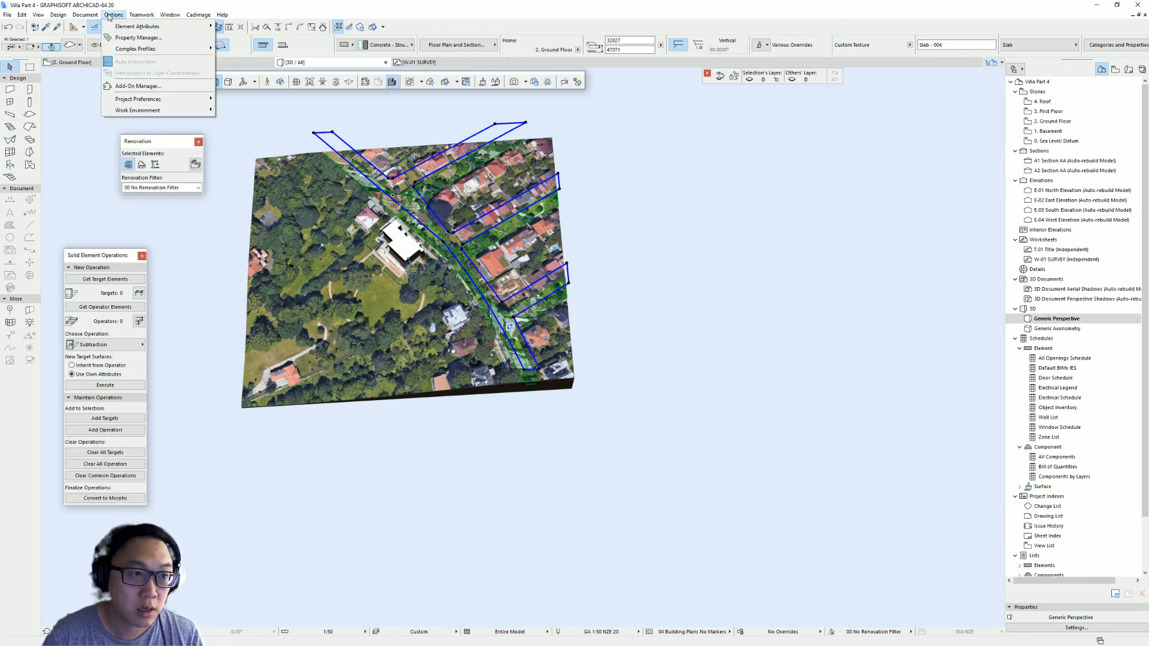
{"action": "mouse_move", "coordinate": [85, 15]}
{"action": "mouse_move", "coordinate": [142, 168]}
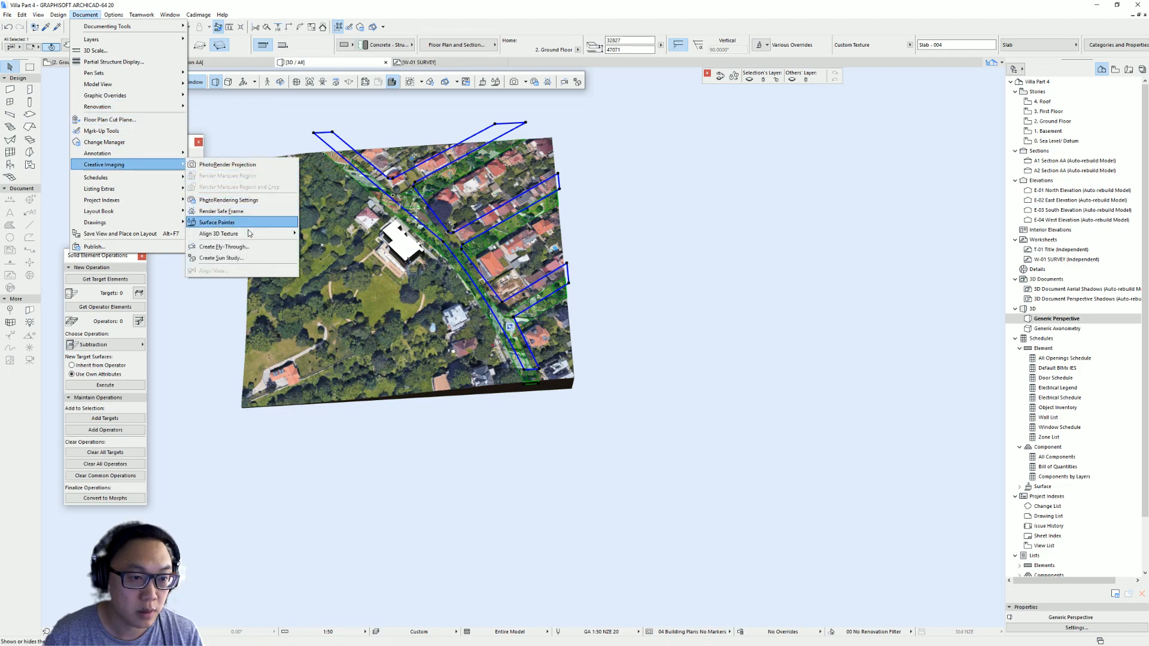
{"action": "mouse_move", "coordinate": [251, 233]}
{"action": "left_click", "coordinate": [350, 260]}
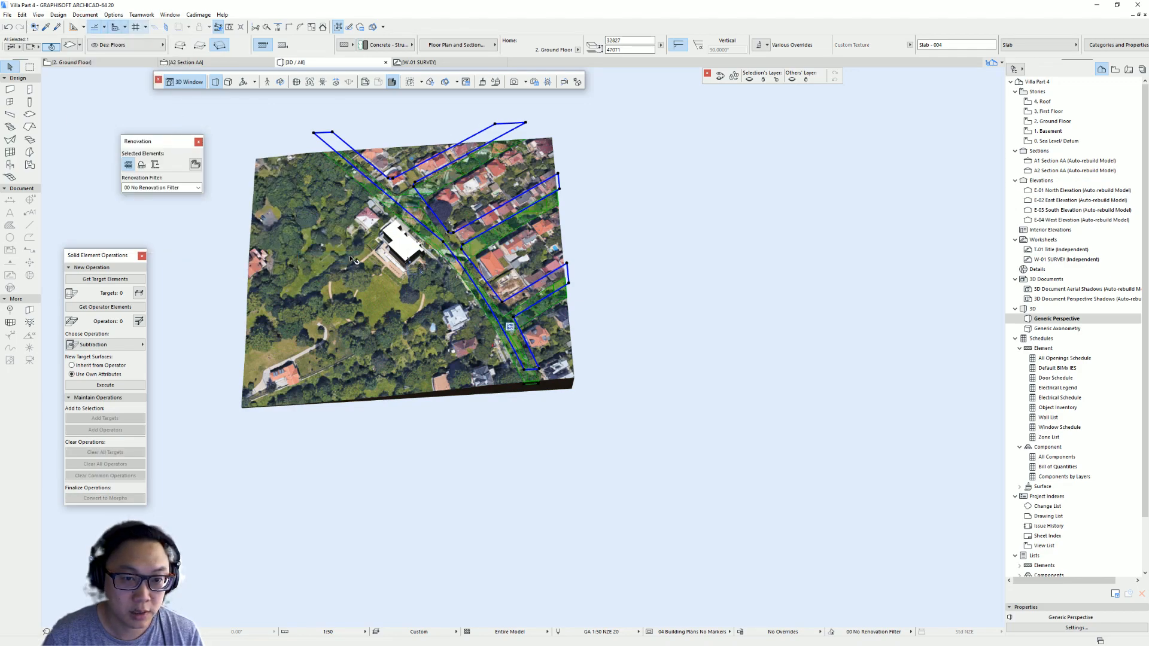
- Set the road slab's 3D texture origin at the site mesh's front-left corner
{"action": "left_click", "coordinate": [113, 14]}
{"action": "mouse_move", "coordinate": [85, 14]}
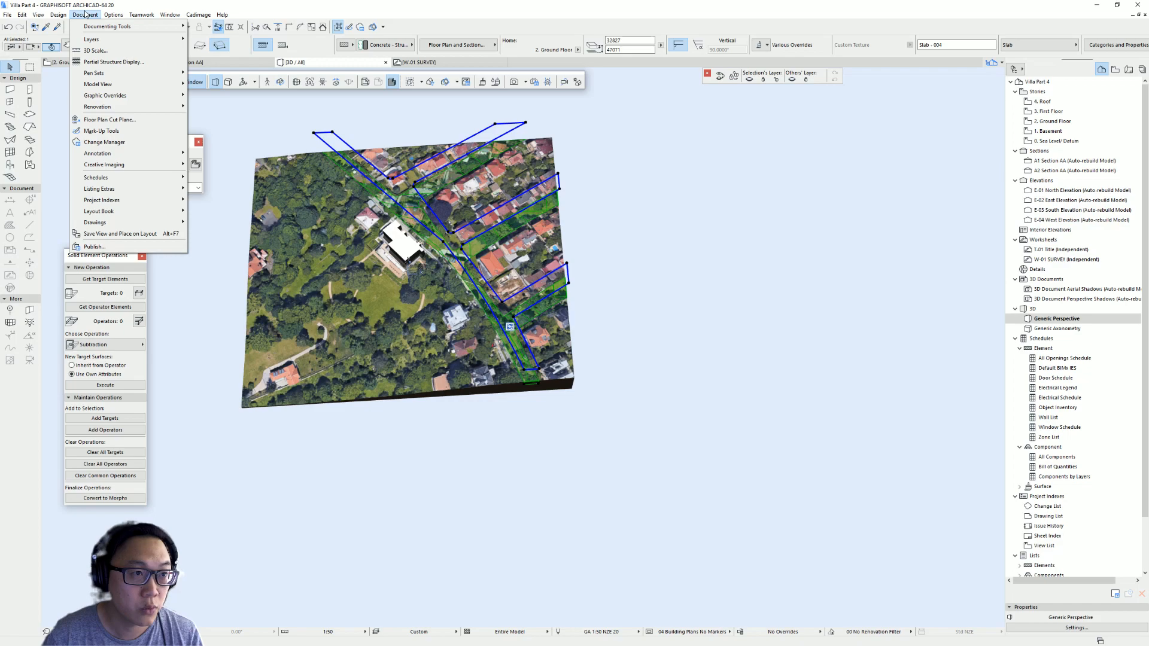
{"action": "mouse_move", "coordinate": [154, 168]}
{"action": "mouse_move", "coordinate": [246, 232]}
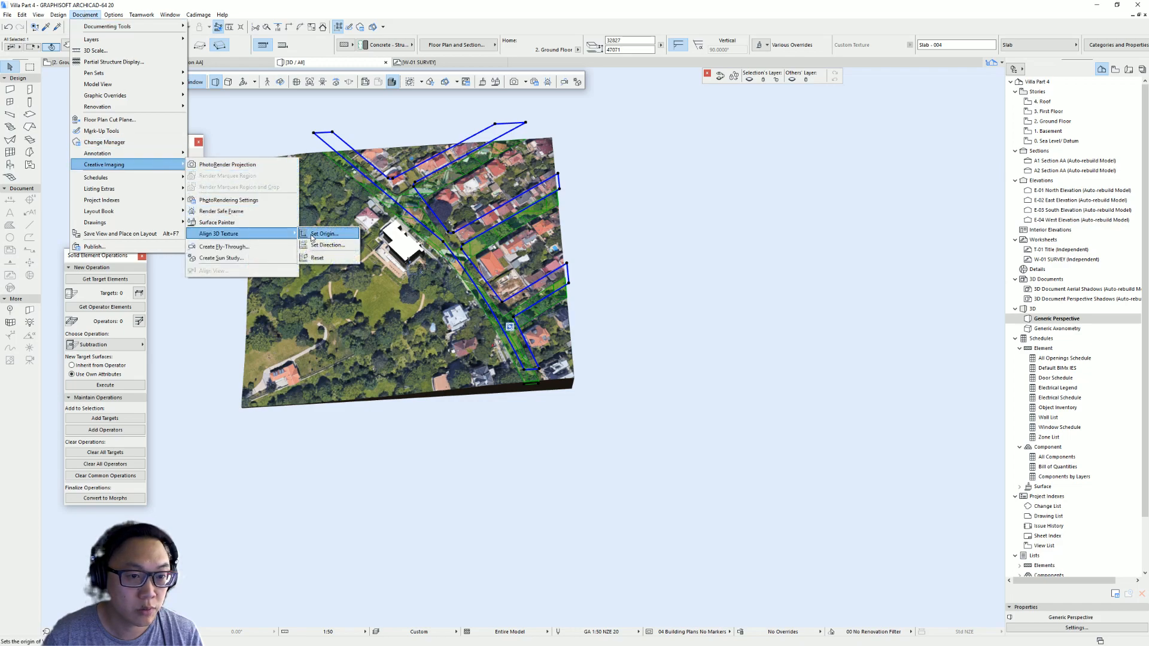
{"action": "left_click", "coordinate": [317, 234]}
{"action": "scroll", "coordinate": [241, 388], "scroll_direction": "up", "scroll_amount": 6}
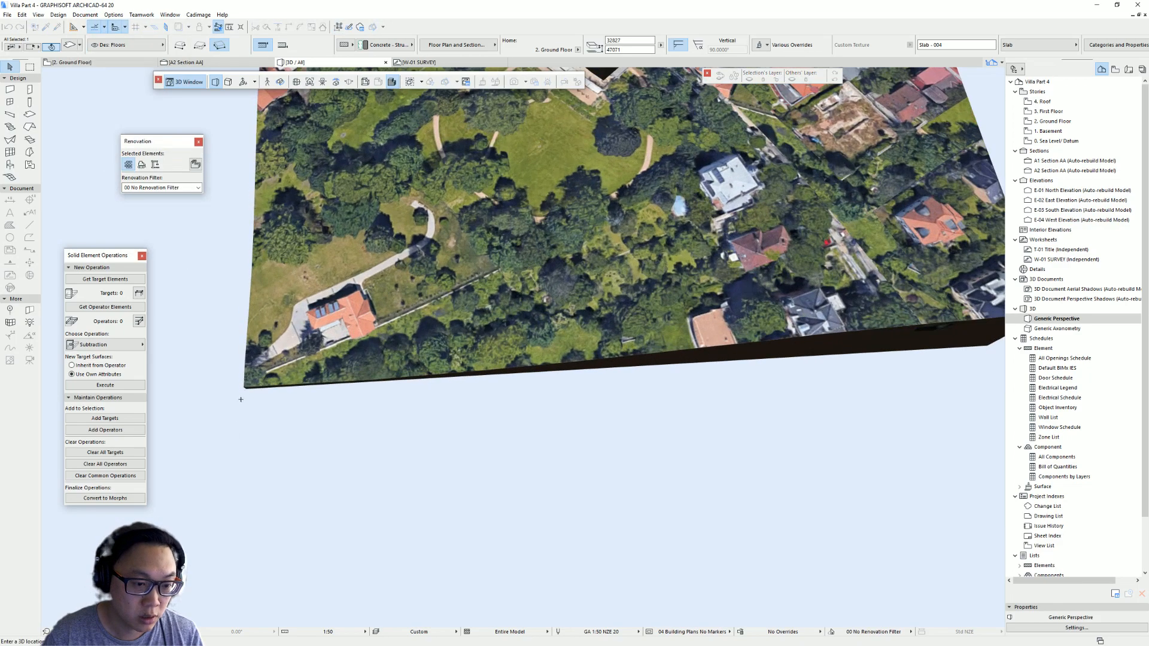
{"action": "left_click", "coordinate": [244, 388]}
{"action": "scroll", "coordinate": [491, 275], "scroll_direction": "down", "scroll_amount": 1}
{"action": "middle_click_drag", "start_coordinate": [490, 275], "coordinate": [323, 479]}
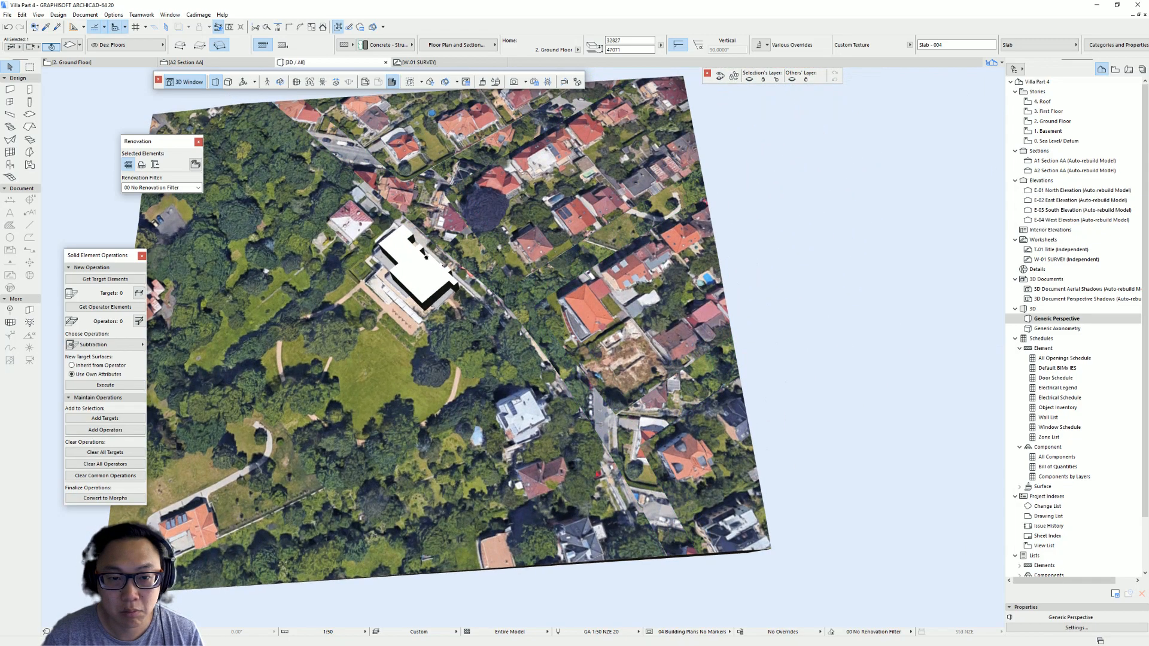
{"action": "scroll", "coordinate": [432, 251], "scroll_direction": "up", "scroll_amount": 2}
{"action": "scroll", "coordinate": [407, 278], "scroll_direction": "down", "scroll_amount": 4}
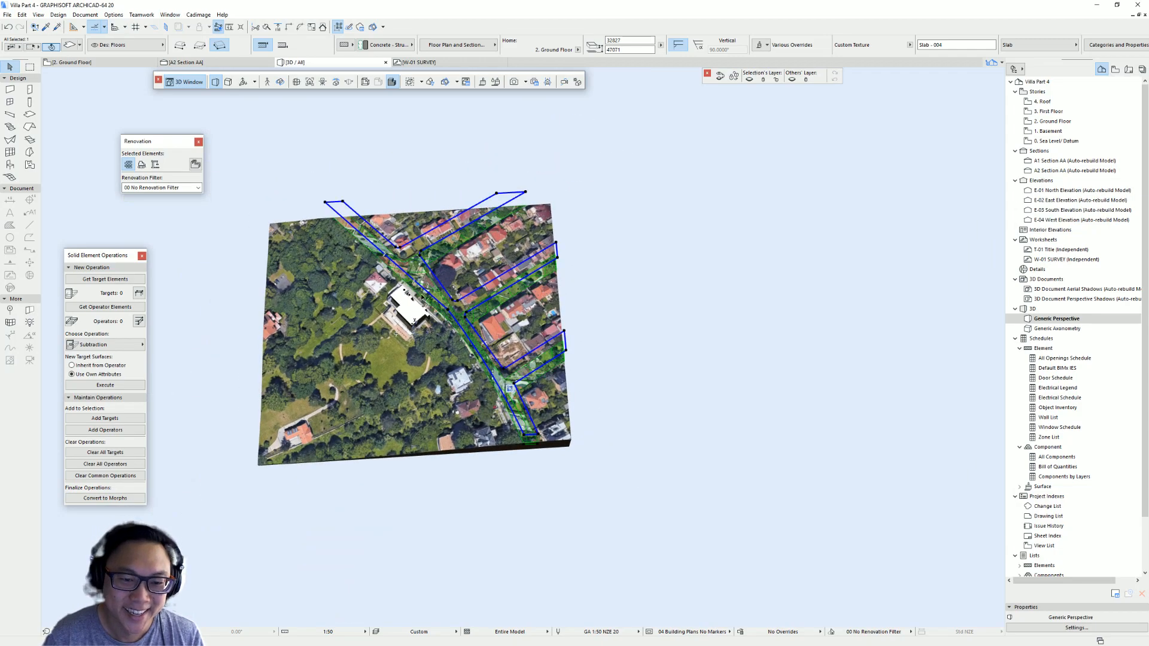
{"action": "left_click_drag", "start_coordinate": [410, 287], "coordinate": [841, 262]}
{"action": "middle_click_drag", "start_coordinate": [841, 262], "coordinate": [541, 263]}
{"action": "scroll", "coordinate": [531, 279], "scroll_direction": "up", "scroll_amount": 4}
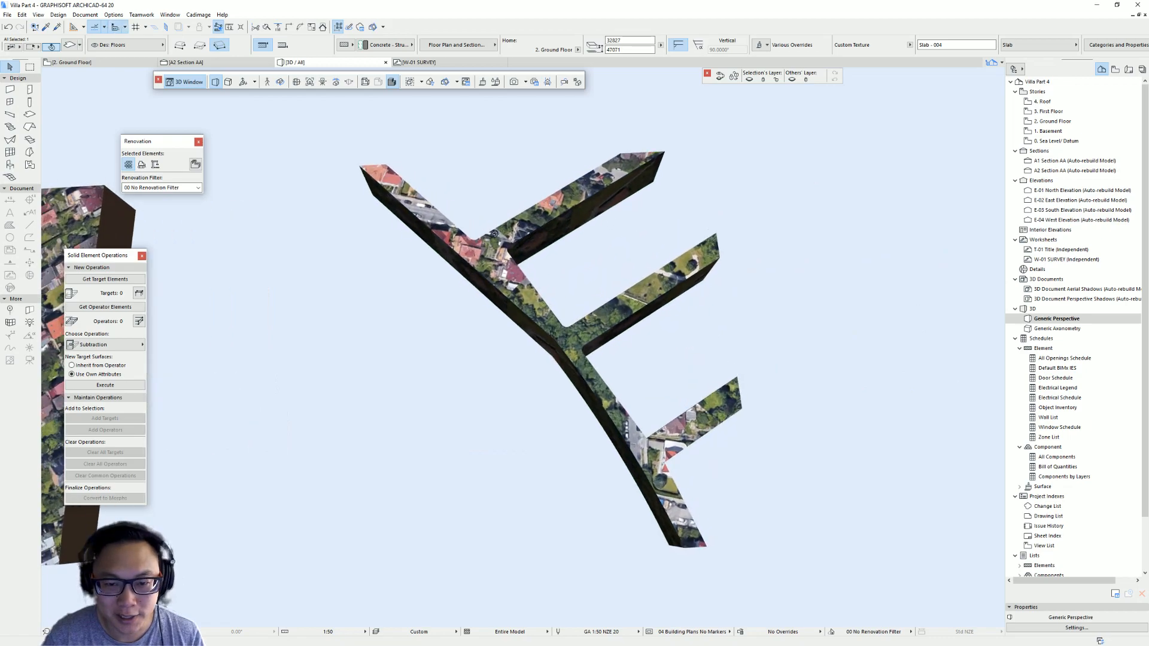
- Reset the road slab's 3D texture alignment
{"action": "left_click", "coordinate": [58, 16]}
{"action": "mouse_move", "coordinate": [85, 15]}
{"action": "mouse_move", "coordinate": [134, 111]}
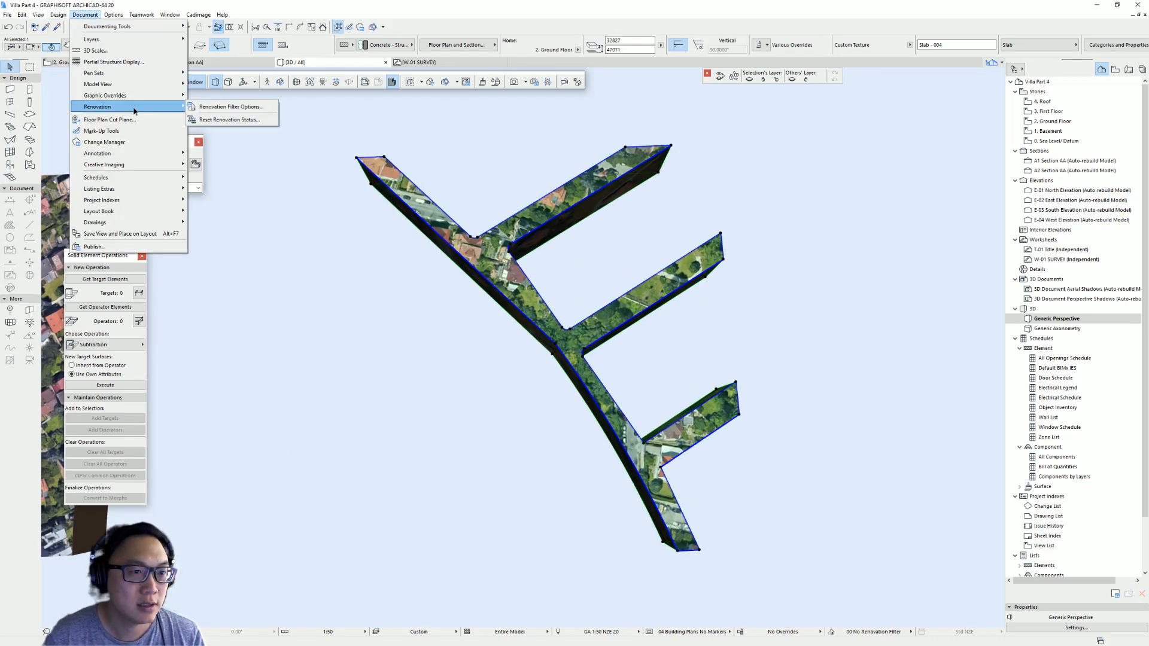
{"action": "mouse_move", "coordinate": [138, 164]}
{"action": "mouse_move", "coordinate": [239, 234]}
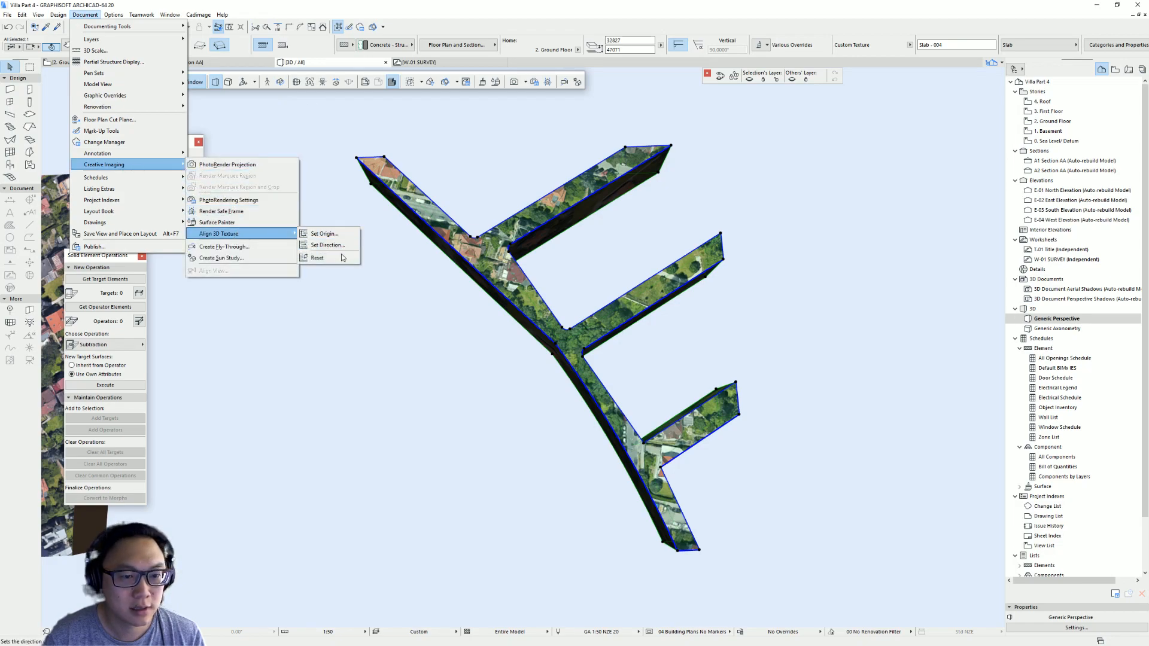
{"action": "left_click", "coordinate": [345, 257]}
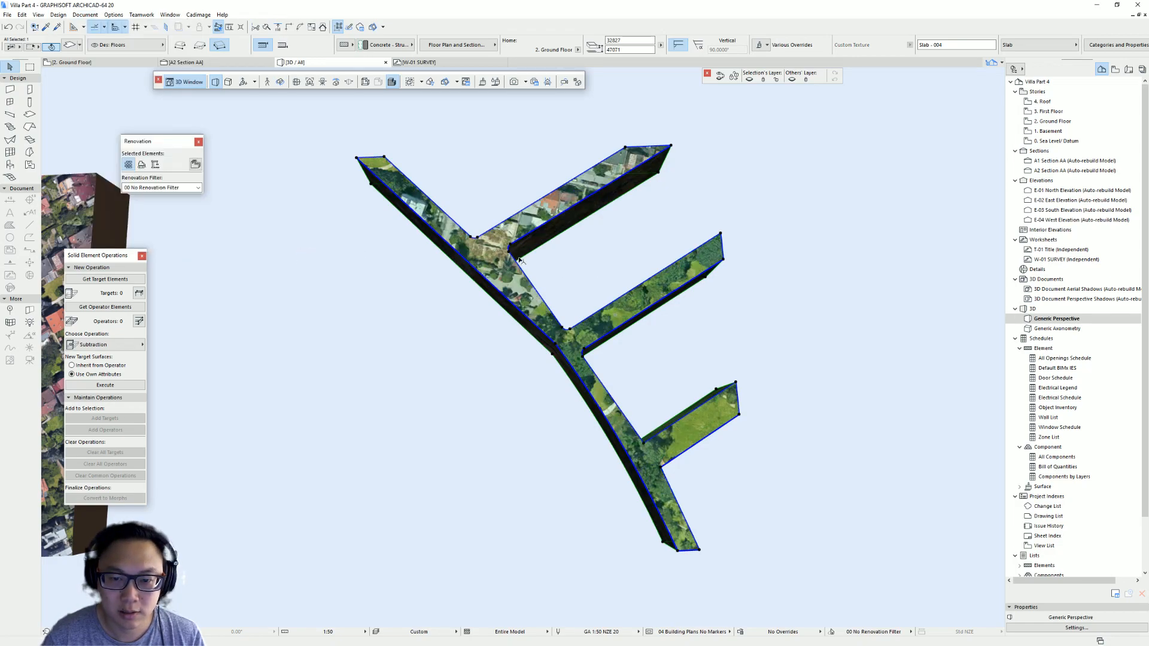
{"action": "scroll", "coordinate": [516, 254], "scroll_direction": "down", "scroll_amount": 2}
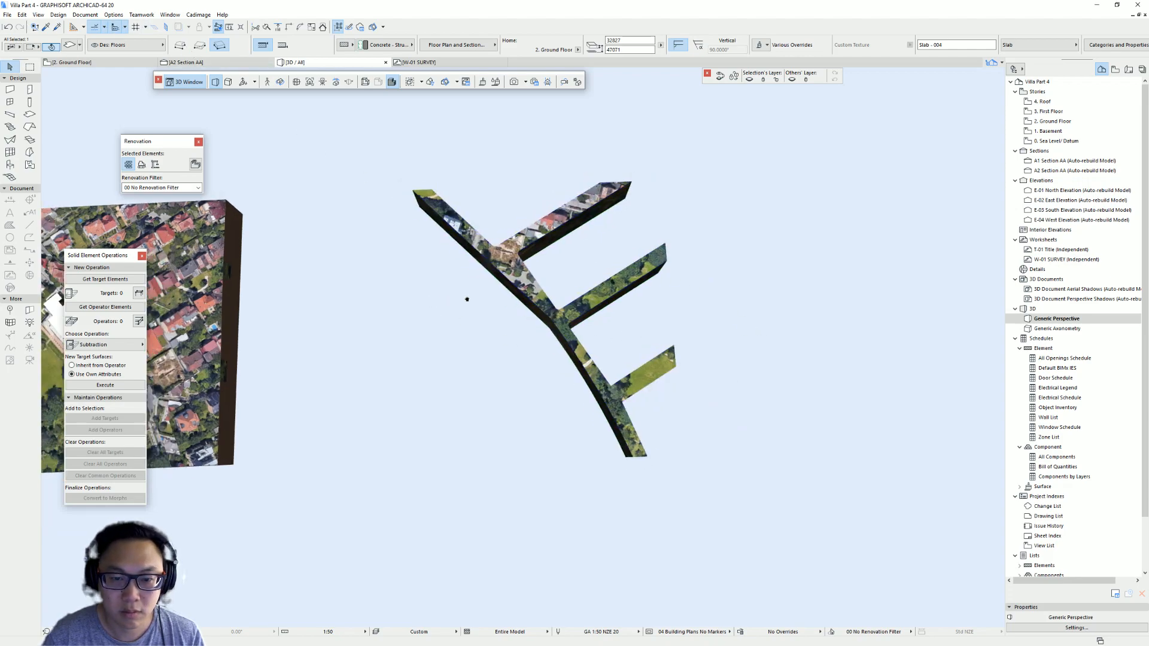
{"action": "middle_click_drag", "start_coordinate": [457, 298], "coordinate": [562, 294]}
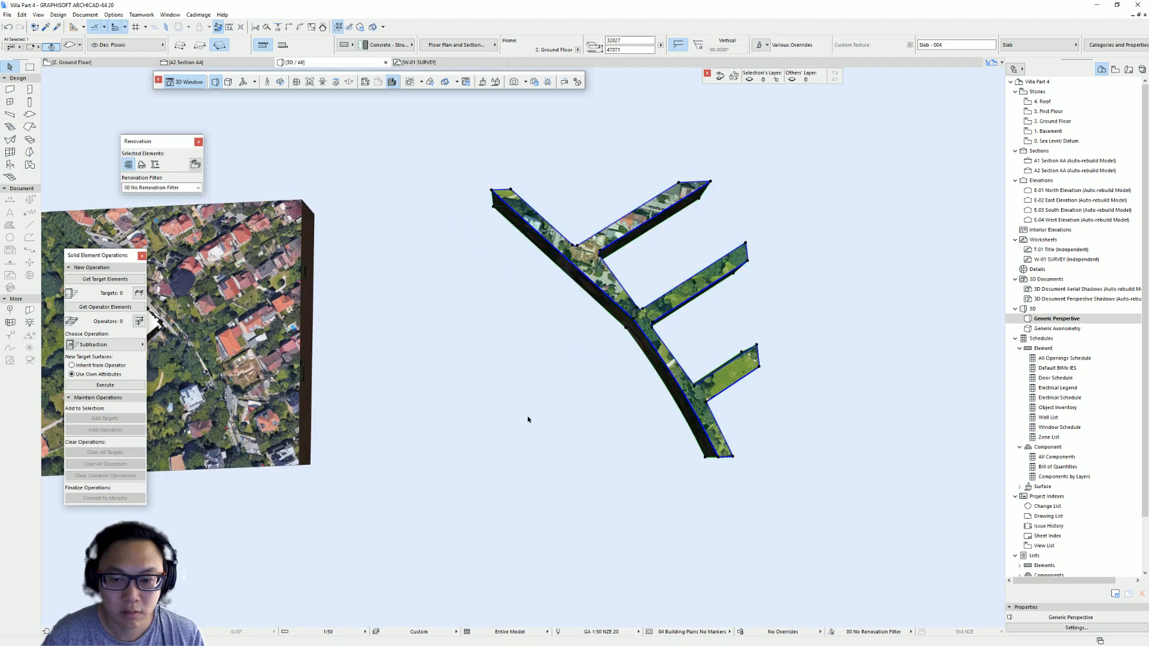
{"action": "mouse_move", "coordinate": [424, 427]}
{"action": "middle_mouse_down"}
{"action": "mouse_move", "coordinate": [558, 388]}
{"action": "mouse_move", "coordinate": [422, 430]}
{"action": "middle_mouse_up"}
{"action": "scroll", "coordinate": [600, 272], "scroll_direction": "up", "scroll_amount": 2}
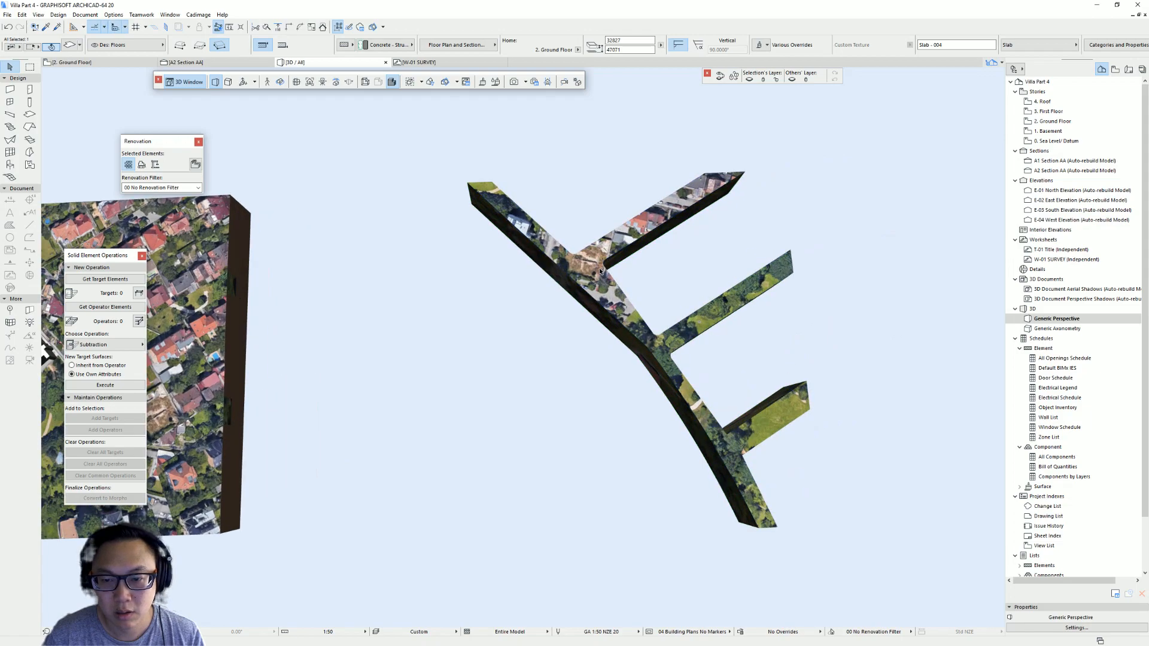
{"action": "scroll", "coordinate": [600, 271], "scroll_direction": "down", "scroll_amount": 3}
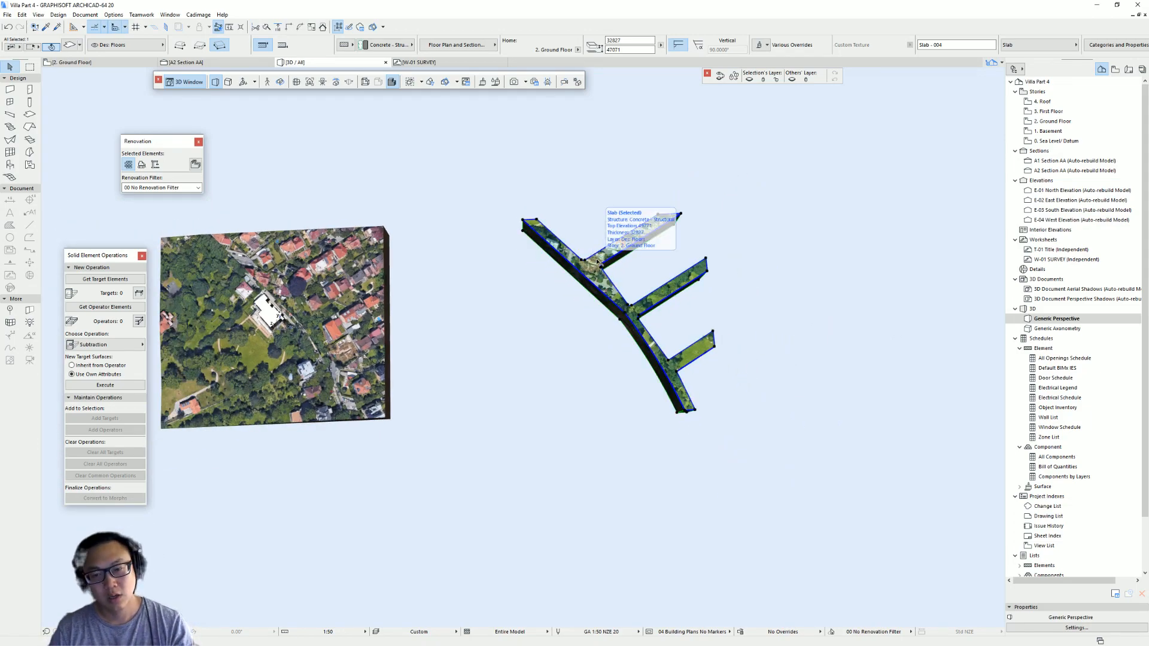
- Convert the road slab into a morph
{"action": "right_click", "coordinate": [592, 267]}
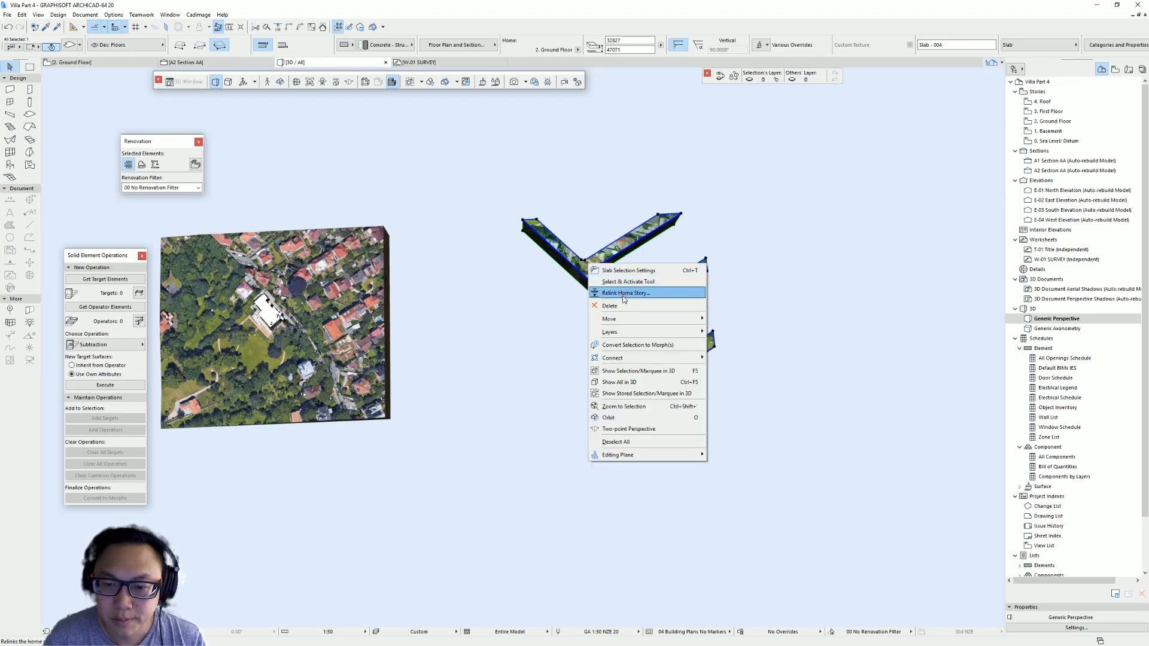
{"action": "left_click", "coordinate": [636, 342]}
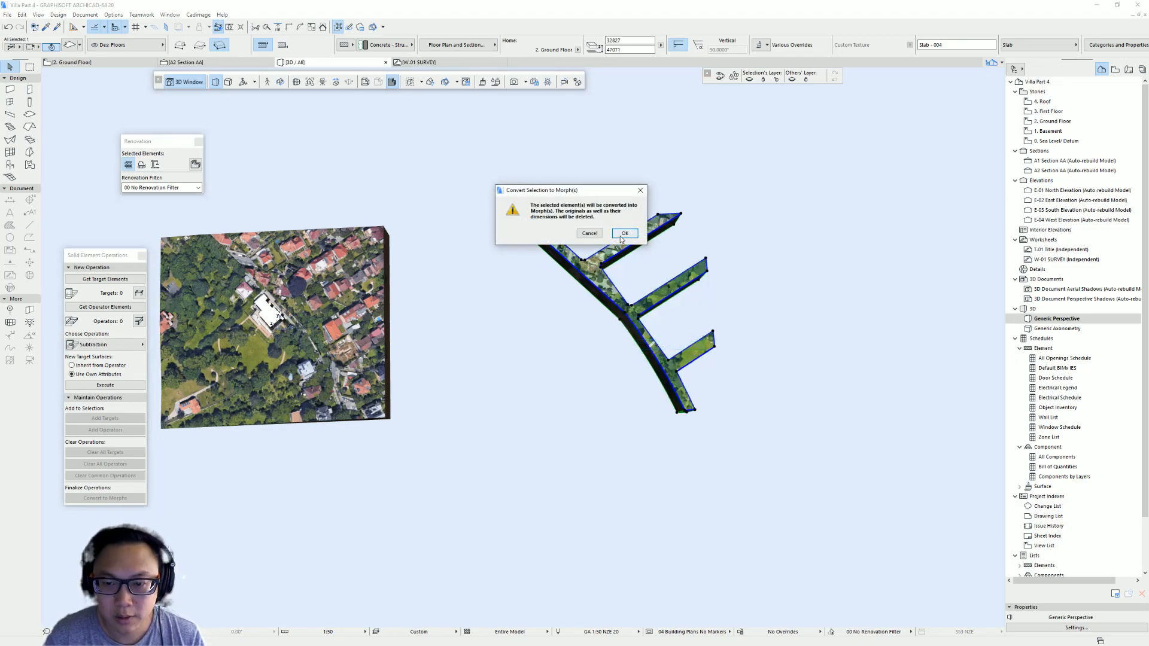
{"action": "left_click", "coordinate": [623, 233]}
- Toggle the road morph's surface override in its selection settings, then reopen the settings and toggle it again
{"action": "scroll", "coordinate": [681, 300], "scroll_direction": "up", "scroll_amount": 2}
{"action": "scroll", "coordinate": [681, 300], "scroll_direction": "up", "scroll_amount": 1}
{"action": "middle_click_drag", "start_coordinate": [681, 300], "coordinate": [632, 317]}
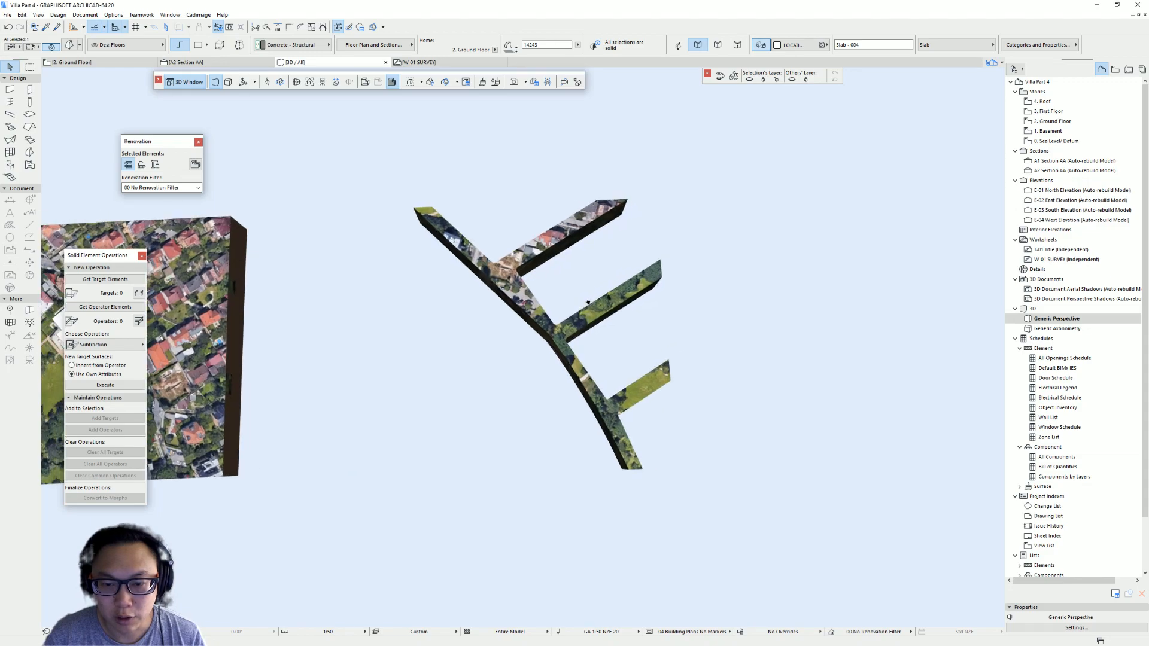
{"action": "key", "text": "ctrl+t"}
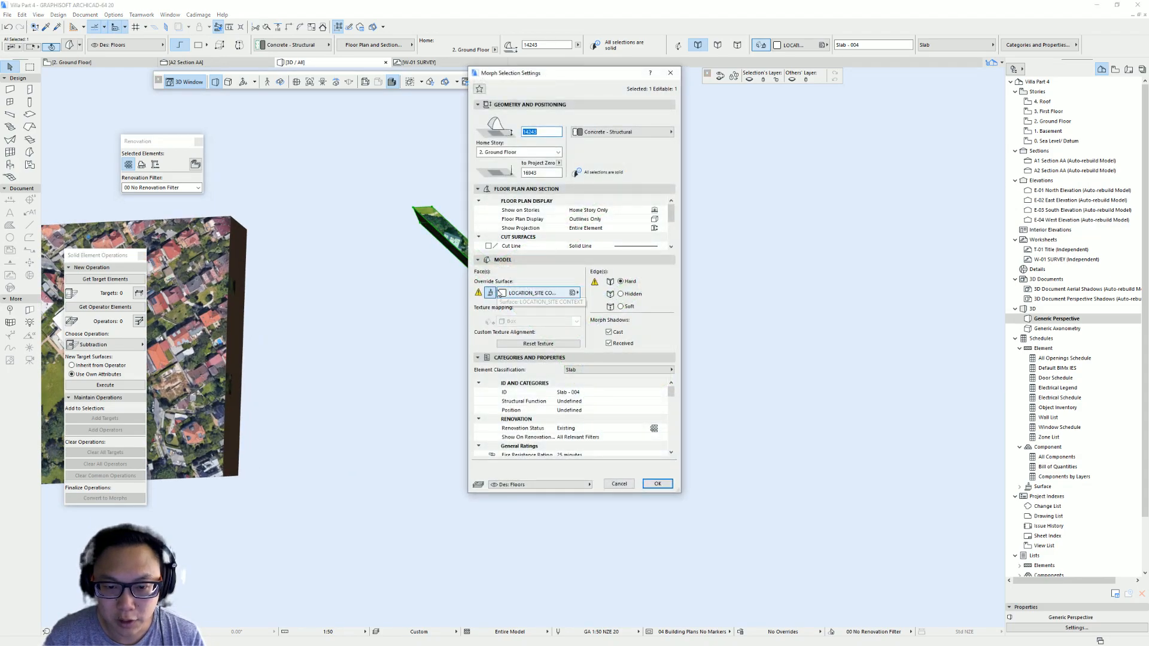
{"action": "left_click", "coordinate": [490, 293]}
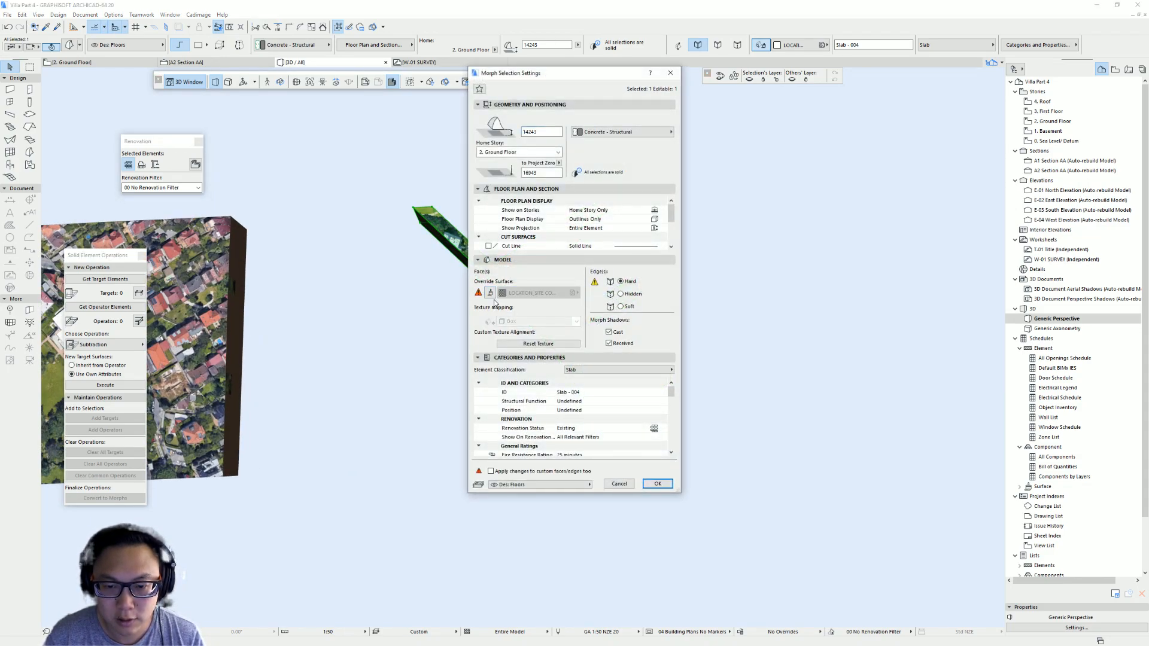
{"action": "left_click", "coordinate": [656, 484]}
{"action": "double_click", "coordinate": [524, 283]}
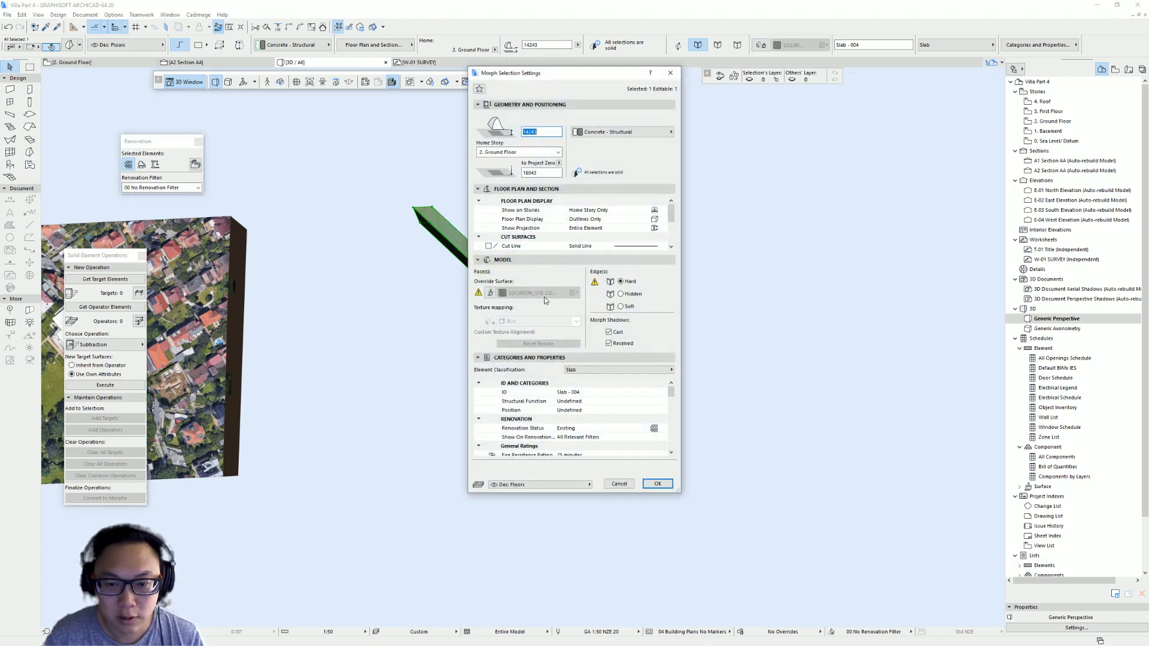
{"action": "left_click", "coordinate": [488, 293]}
{"action": "left_click", "coordinate": [653, 483]}
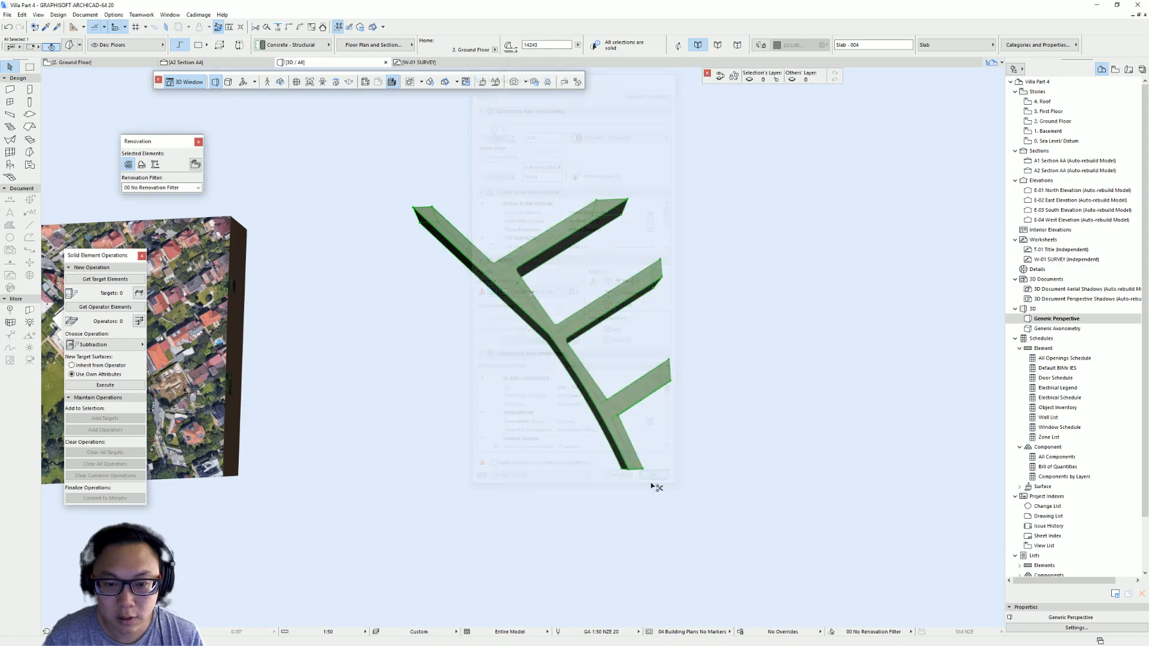
{"action": "middle_click_drag", "start_coordinate": [488, 379], "coordinate": [544, 387]}
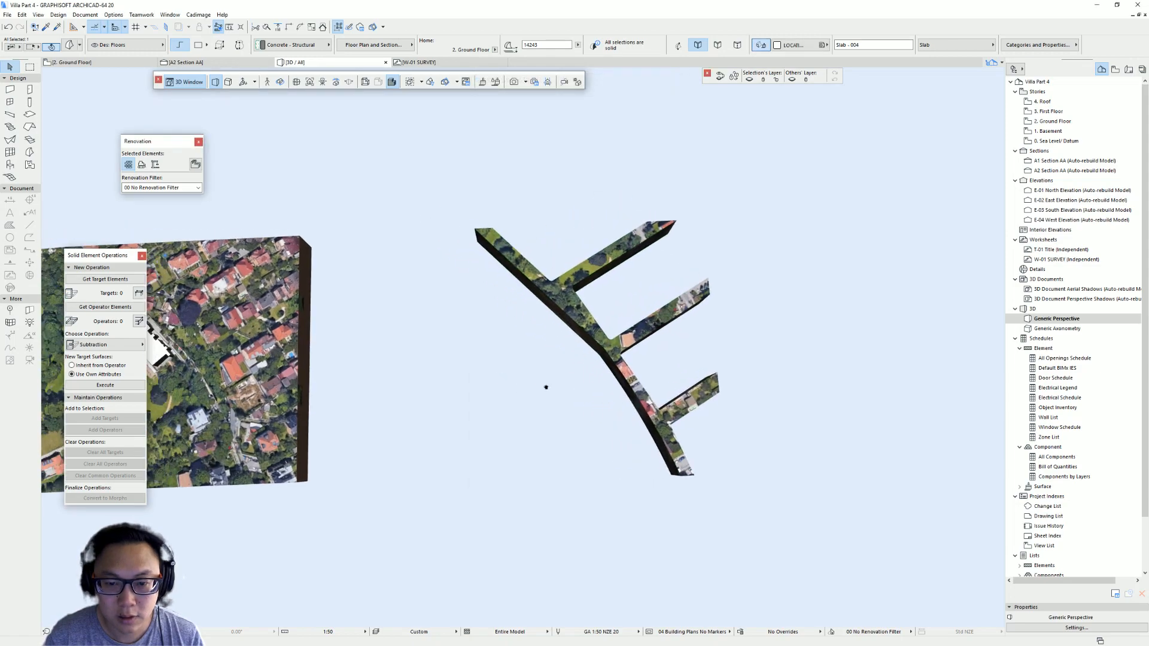
{"action": "left_click", "coordinate": [53, 17]}
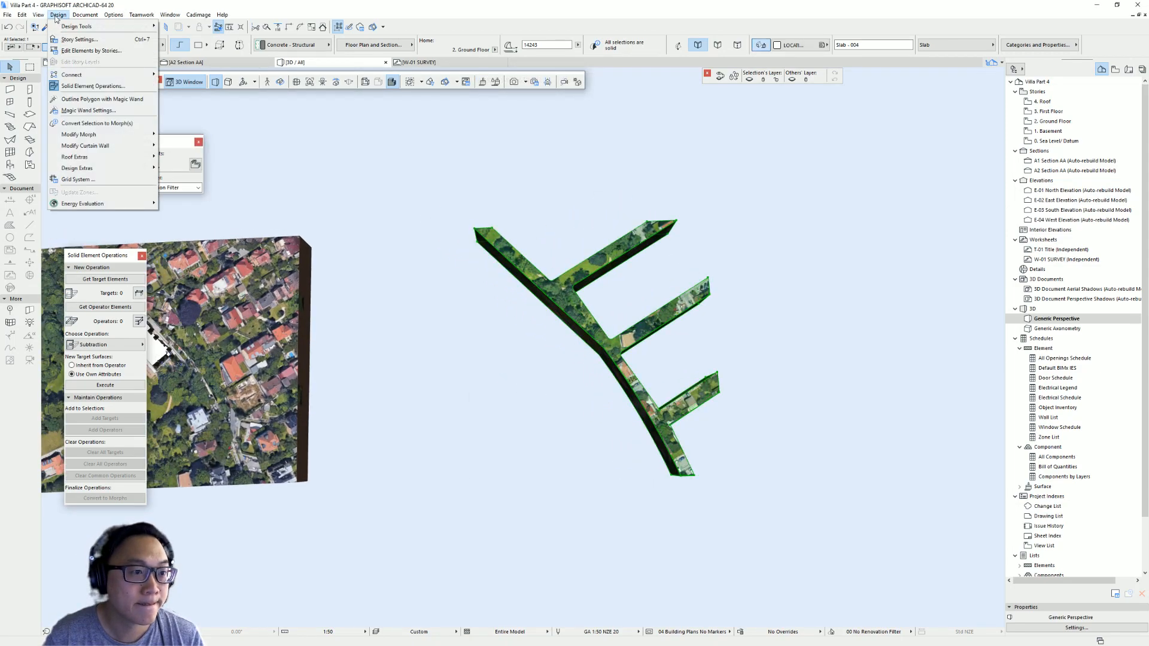
{"action": "mouse_move", "coordinate": [148, 169]}
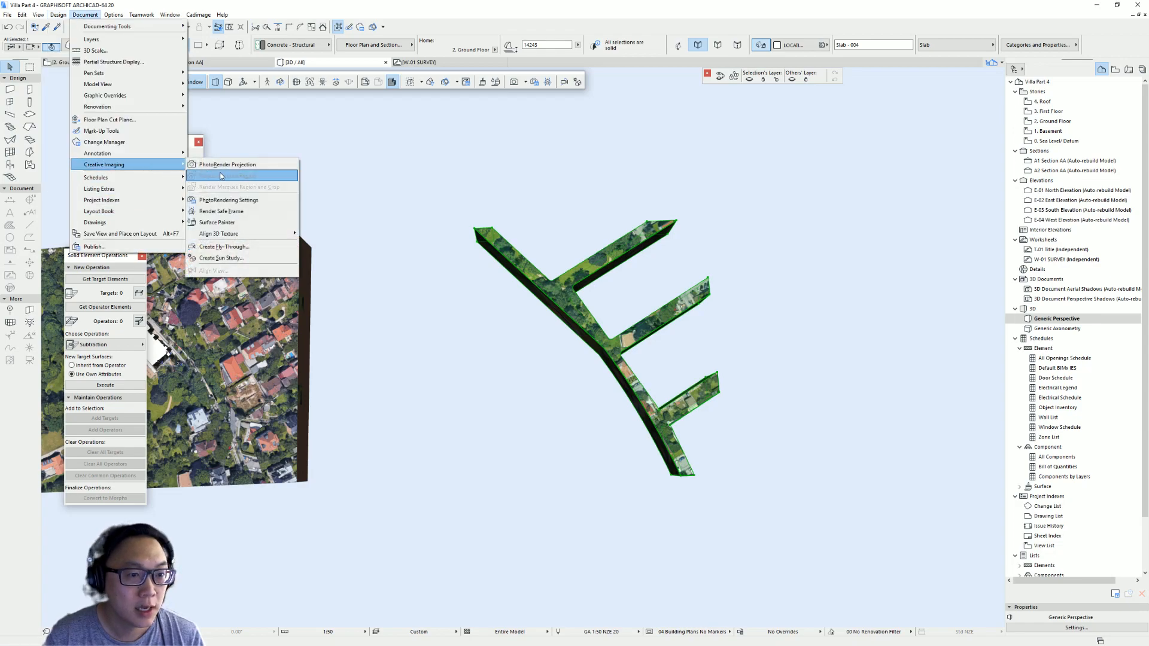
{"action": "mouse_move", "coordinate": [273, 237]}
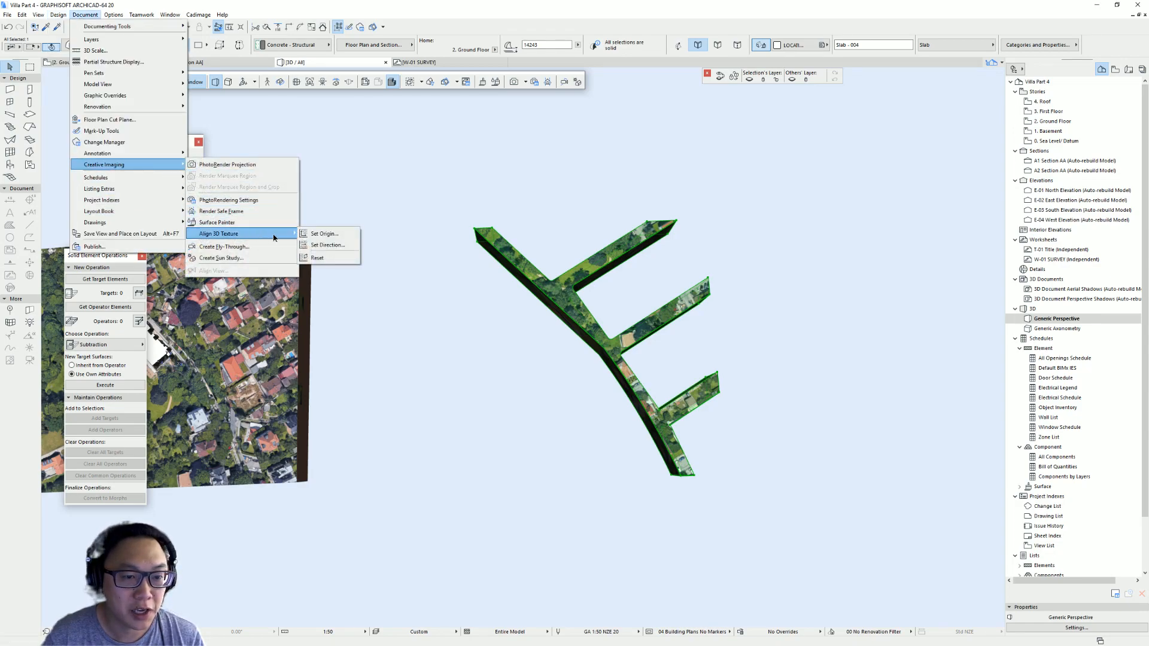
{"action": "left_click", "coordinate": [328, 245]}
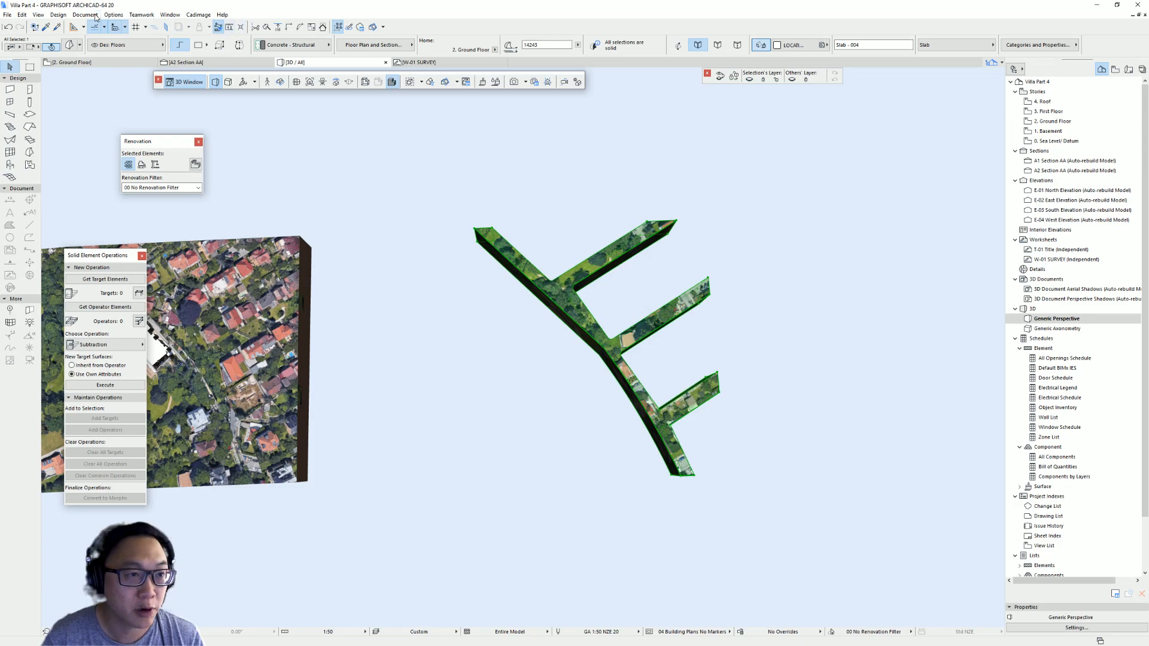
{"action": "middle_click_drag", "start_coordinate": [516, 233], "coordinate": [657, 218]}
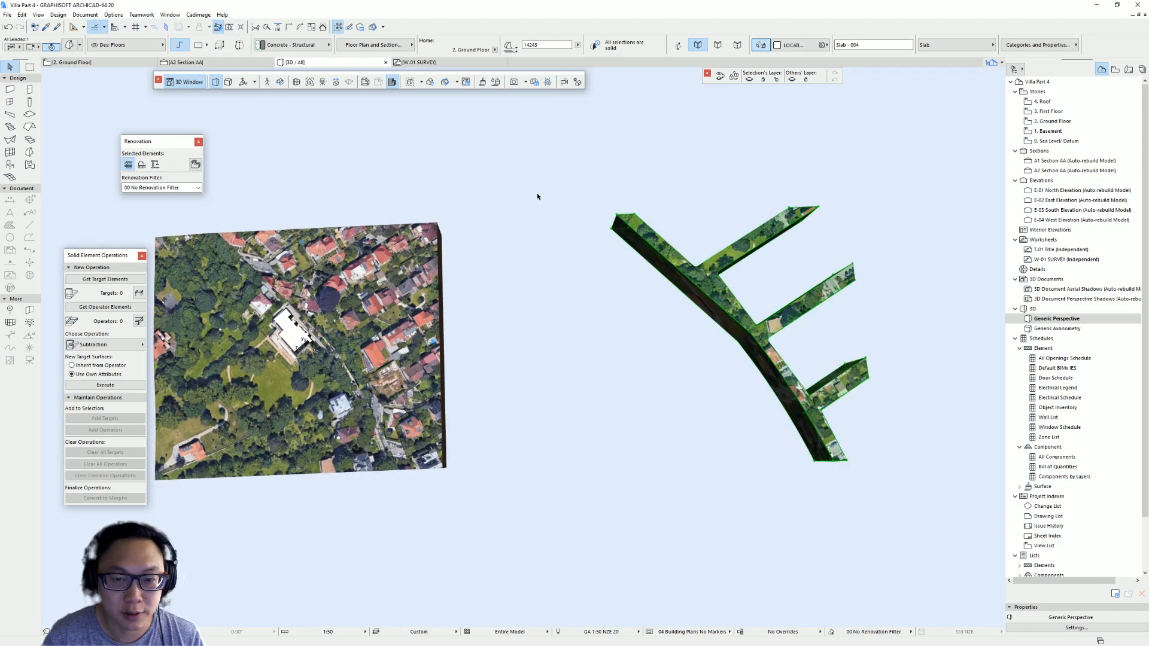
- Set the road morph's 3D texture origin at the site mesh's front-right corner with a direction along the road
{"action": "left_click", "coordinate": [85, 14]}
{"action": "mouse_move", "coordinate": [60, 15]}
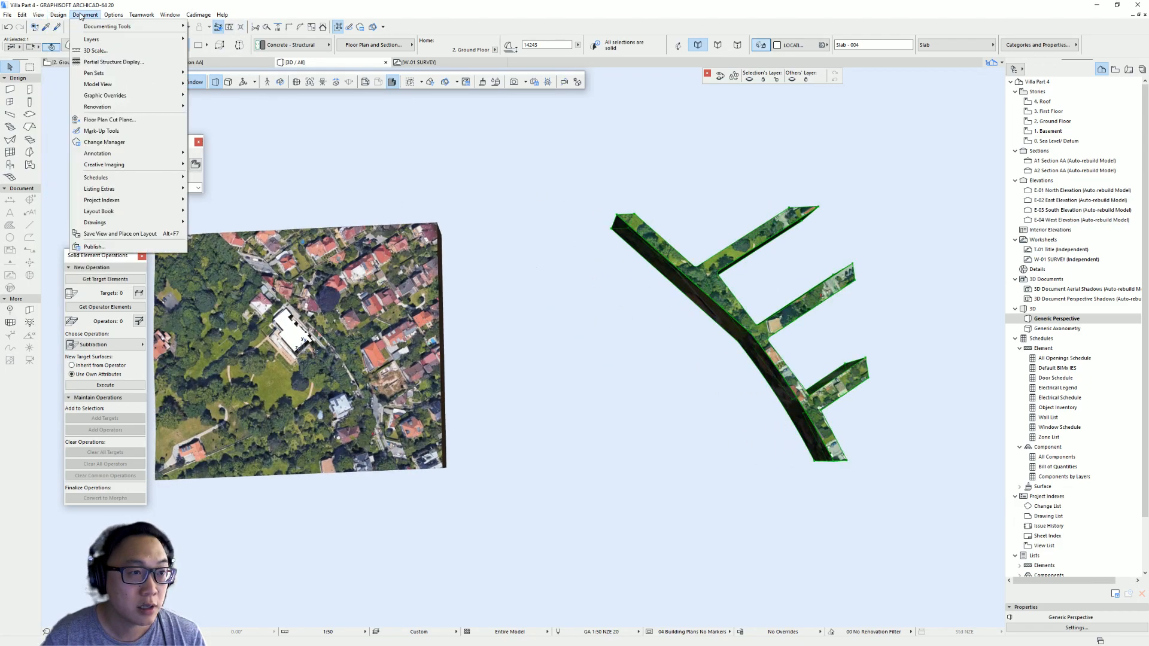
{"action": "mouse_move", "coordinate": [126, 164]}
{"action": "mouse_move", "coordinate": [265, 233]}
{"action": "left_click", "coordinate": [323, 233]}
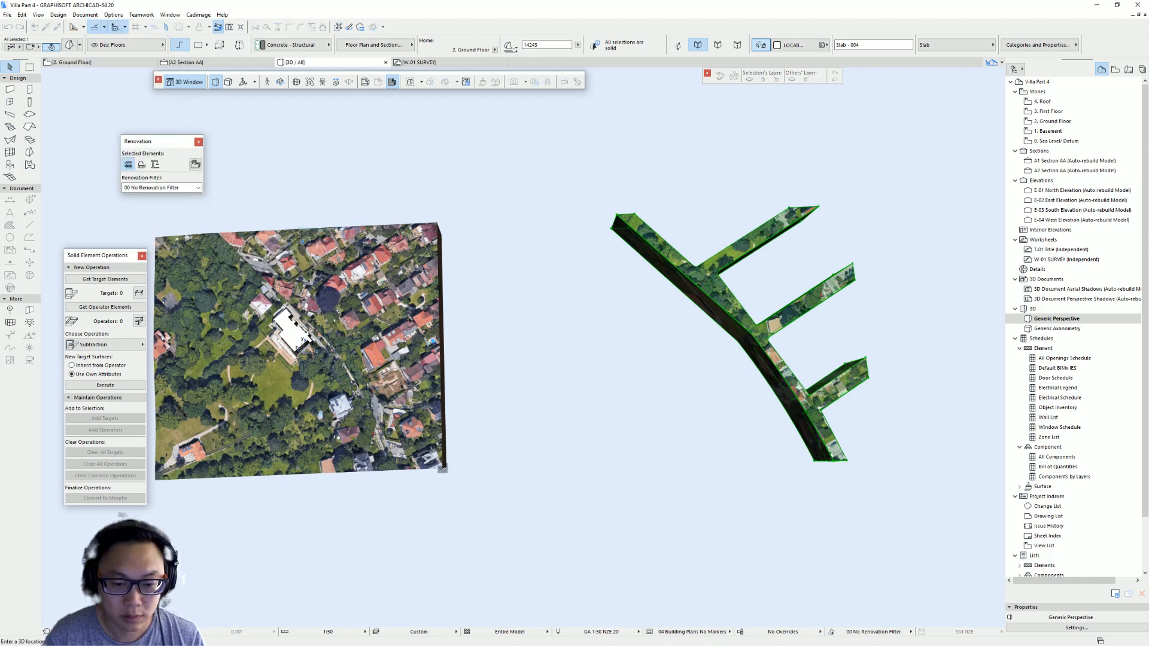
{"action": "left_click", "coordinate": [442, 469]}
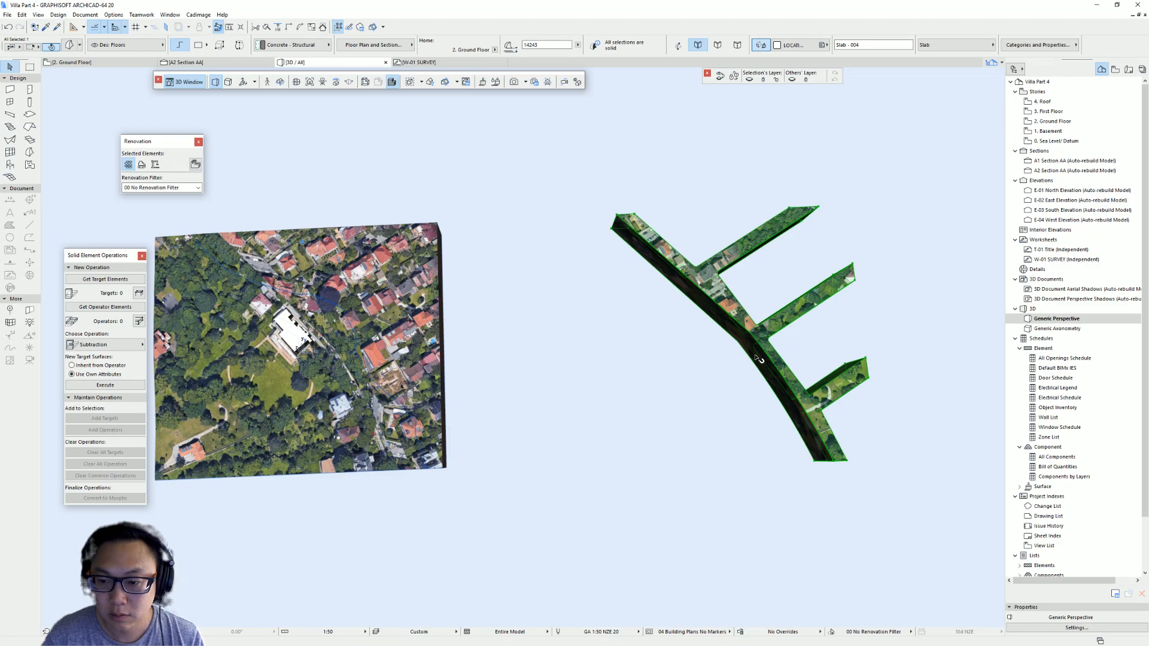
{"action": "middle_click_drag", "start_coordinate": [755, 348], "coordinate": [645, 354]}
{"action": "key", "text": "Escape"}
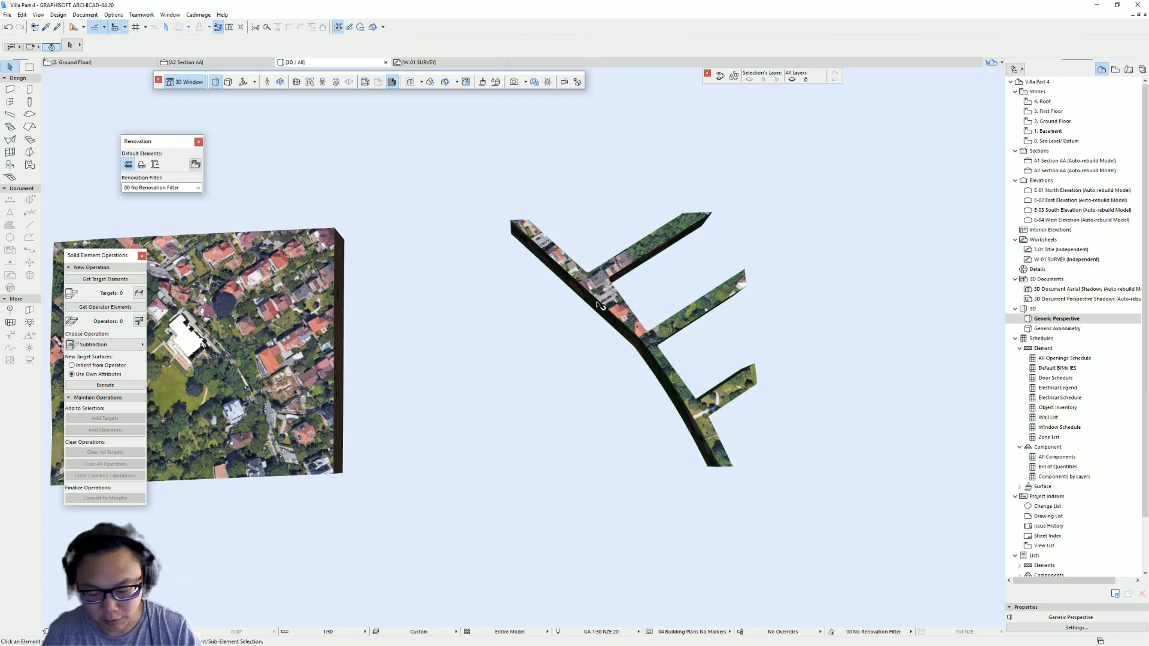
- Select the road morph and delete it from the model
{"action": "left_click_drag", "start_coordinate": [682, 405], "coordinate": [468, 165]}
{"action": "key", "text": "Delete"}
{"action": "middle_click_drag", "start_coordinate": [485, 399], "coordinate": [615, 232], "text": "shift"}
{"action": "scroll", "coordinate": [598, 225], "scroll_direction": "up", "scroll_amount": 3}
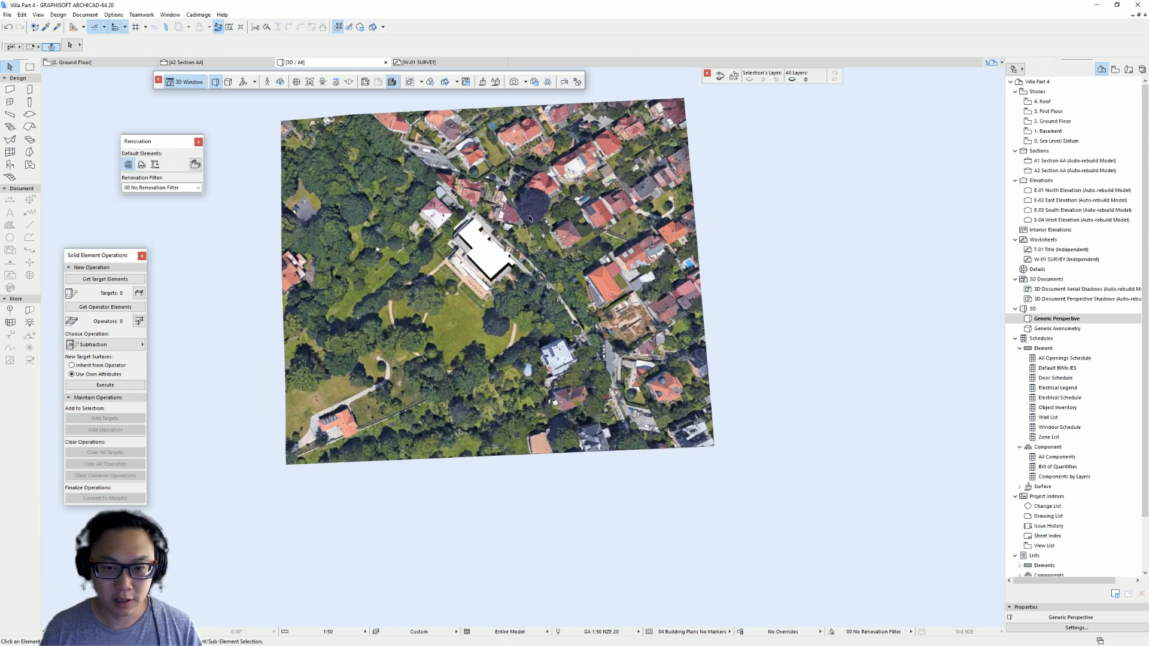
- Select the road slab and override its top surface with the Concrete - 04 material in its selection settings
{"action": "left_click", "coordinate": [488, 201]}
{"action": "key", "text": "Escape"}
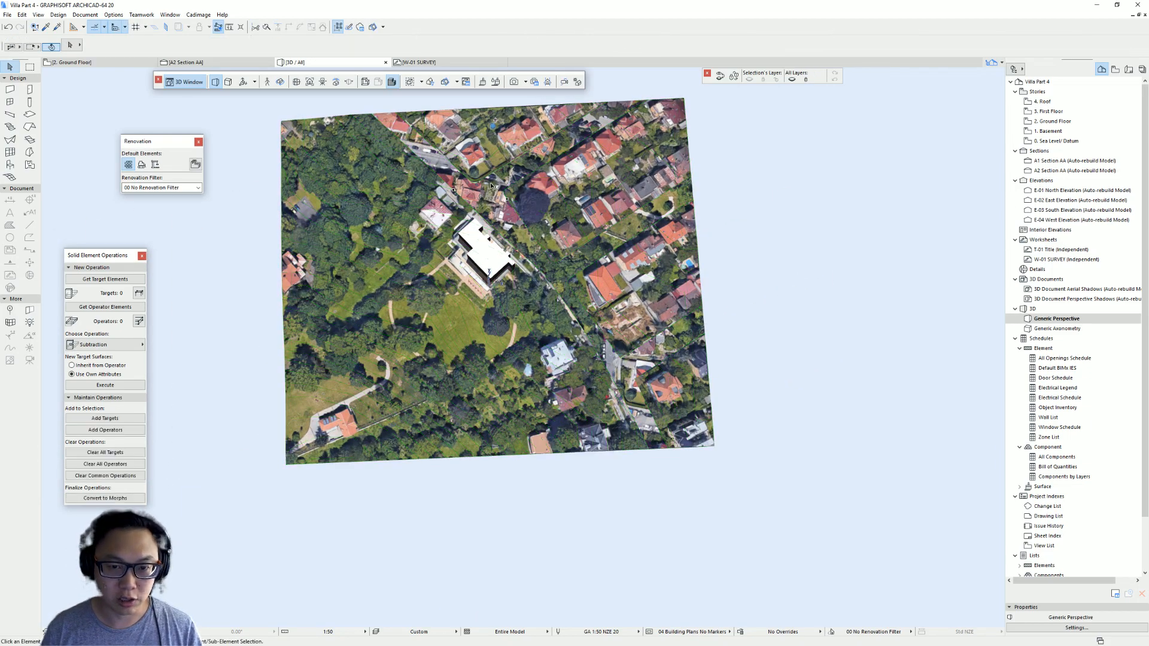
{"action": "left_click", "coordinate": [421, 143]}
{"action": "key", "text": "ctrl+t"}
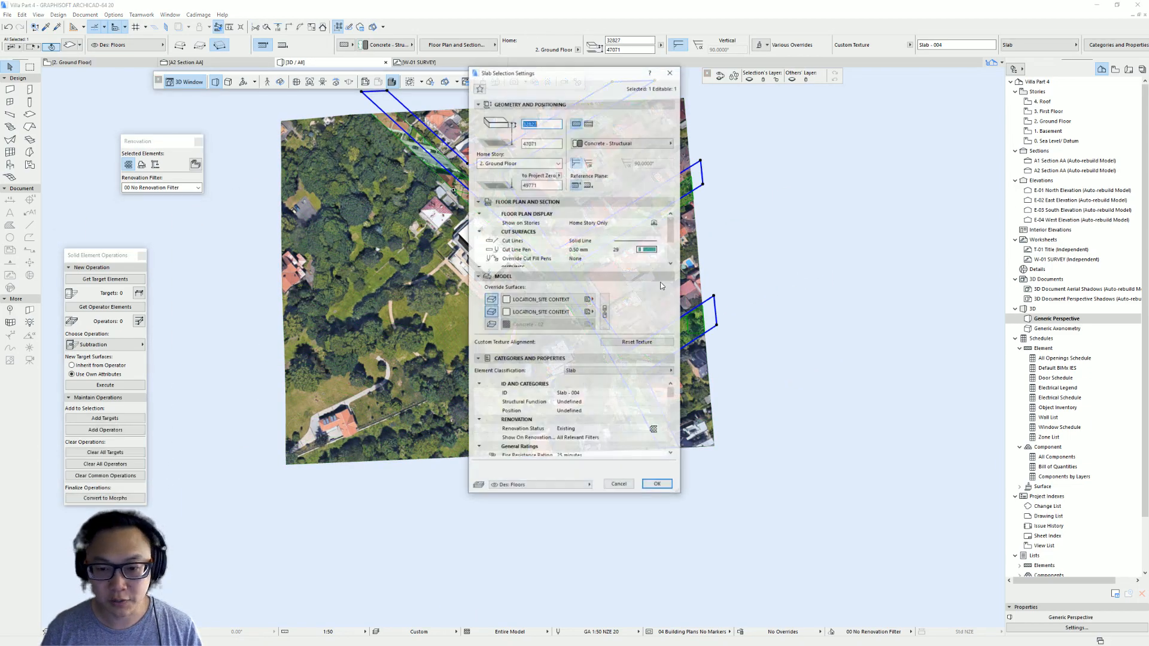
{"action": "left_click", "coordinate": [537, 312]}
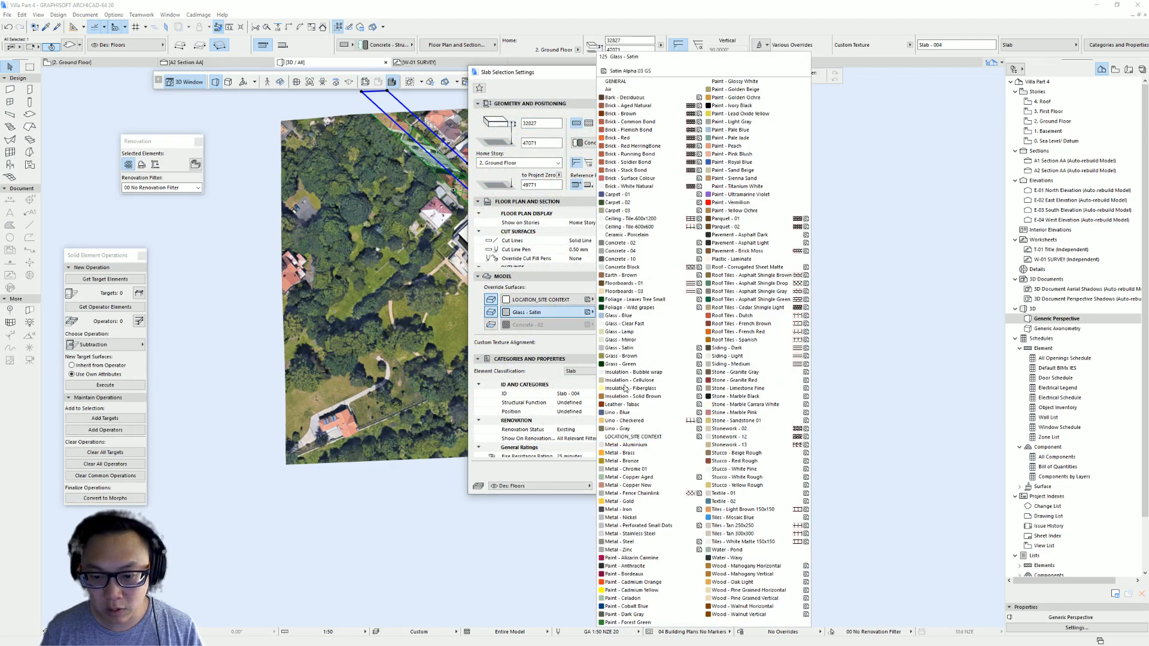
{"action": "left_click", "coordinate": [622, 242]}
{"action": "left_click", "coordinate": [659, 487]}
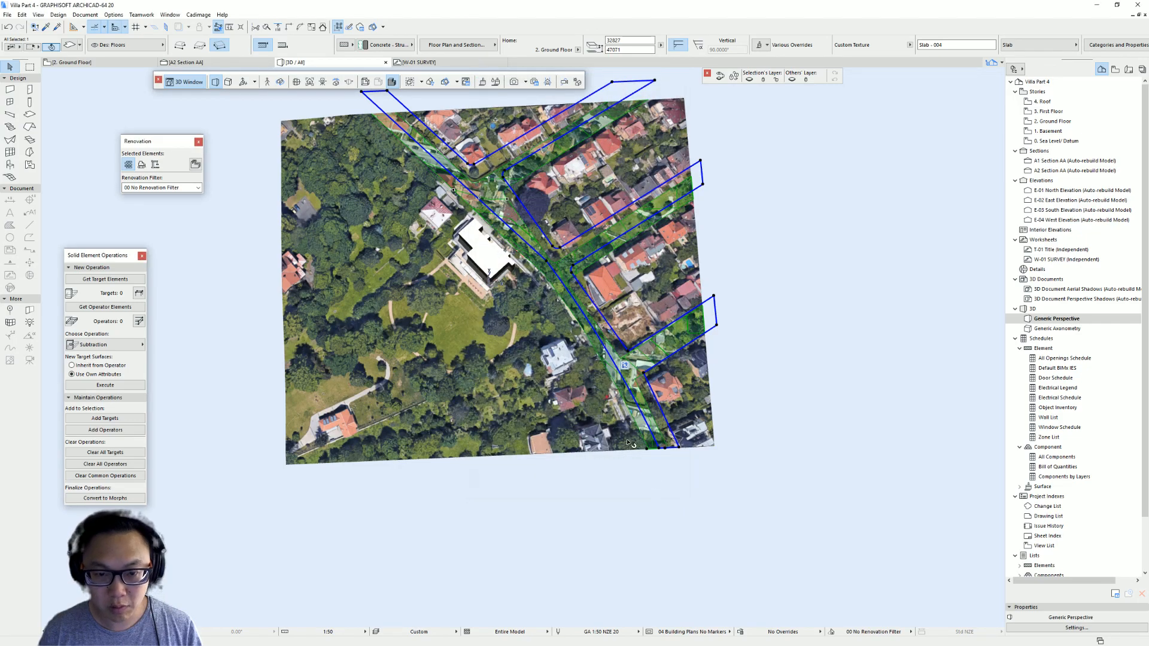
- Orbit and zoom around the 3D view to inspect the textured road cut into the site mesh
{"action": "scroll", "coordinate": [537, 231], "scroll_direction": "up", "scroll_amount": 2}
{"action": "middle_click_drag", "start_coordinate": [537, 240], "coordinate": [750, 267], "text": "shift"}
{"action": "scroll", "coordinate": [595, 253], "scroll_direction": "down", "scroll_amount": 2}
{"action": "left_click", "coordinate": [749, 263]}
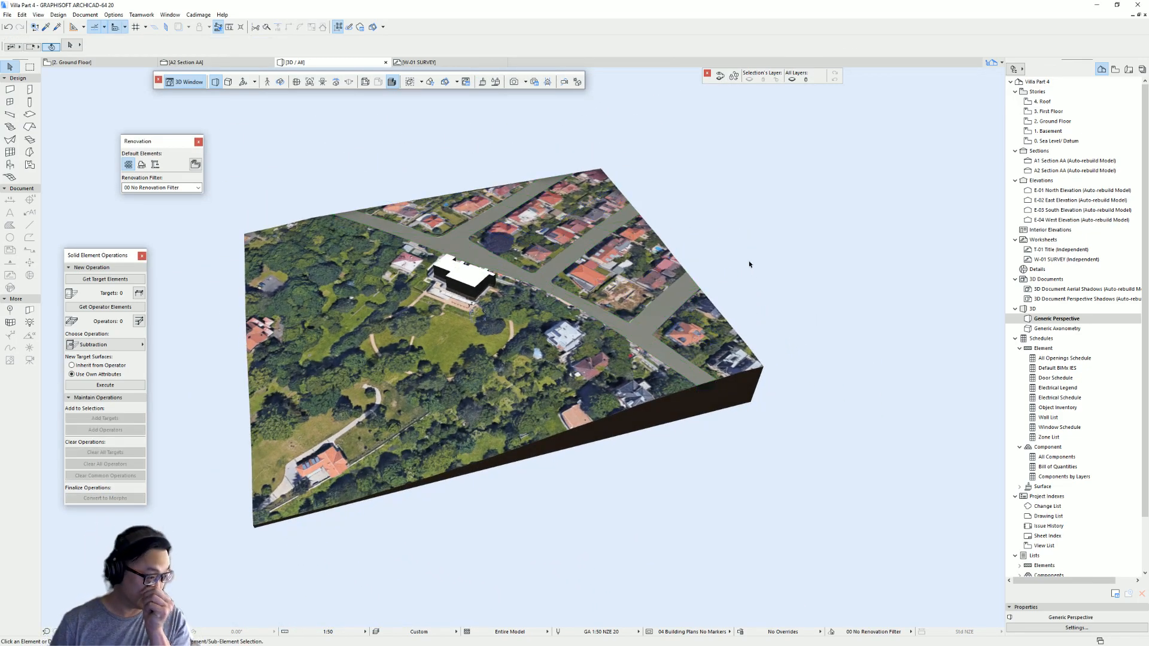
{"action": "middle_click_drag", "start_coordinate": [437, 332], "coordinate": [639, 328], "text": "shift"}
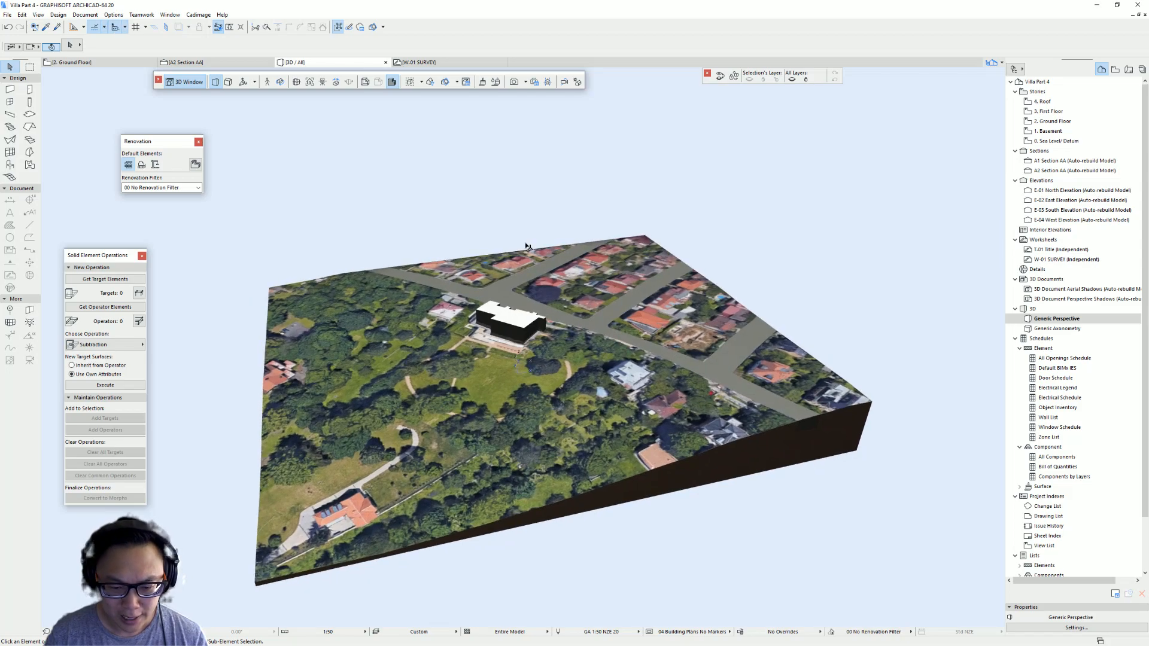
{"action": "middle_click_drag", "start_coordinate": [507, 434], "coordinate": [499, 456], "text": "shift"}
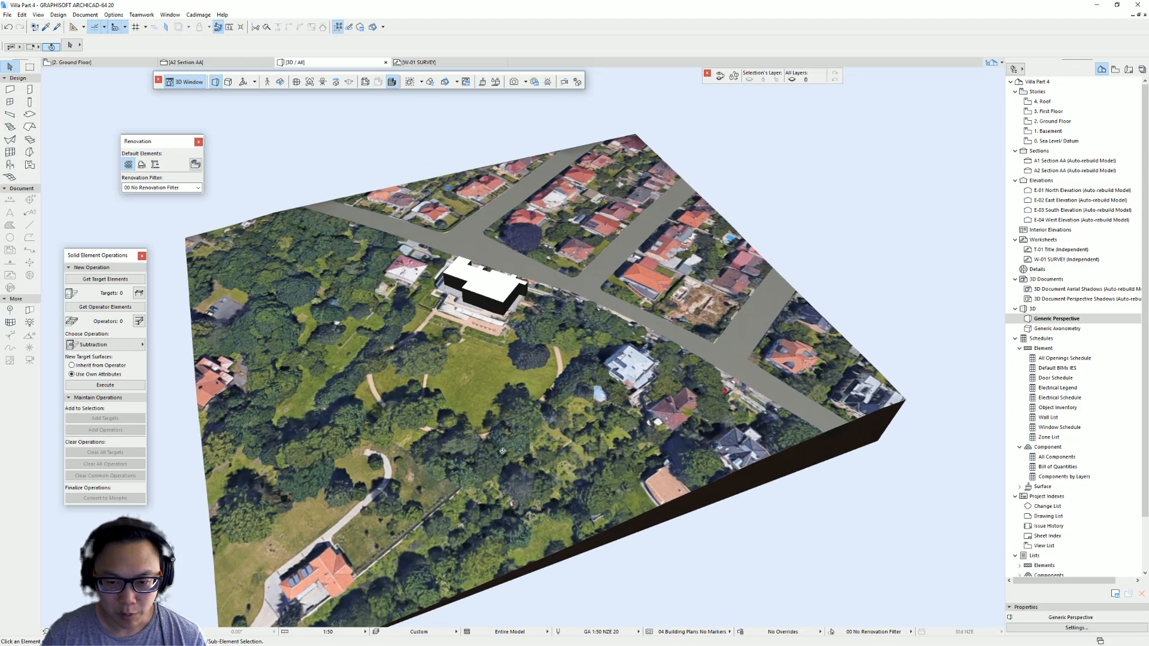
{"action": "middle_click_drag", "start_coordinate": [523, 280], "coordinate": [558, 335], "text": "shift"}
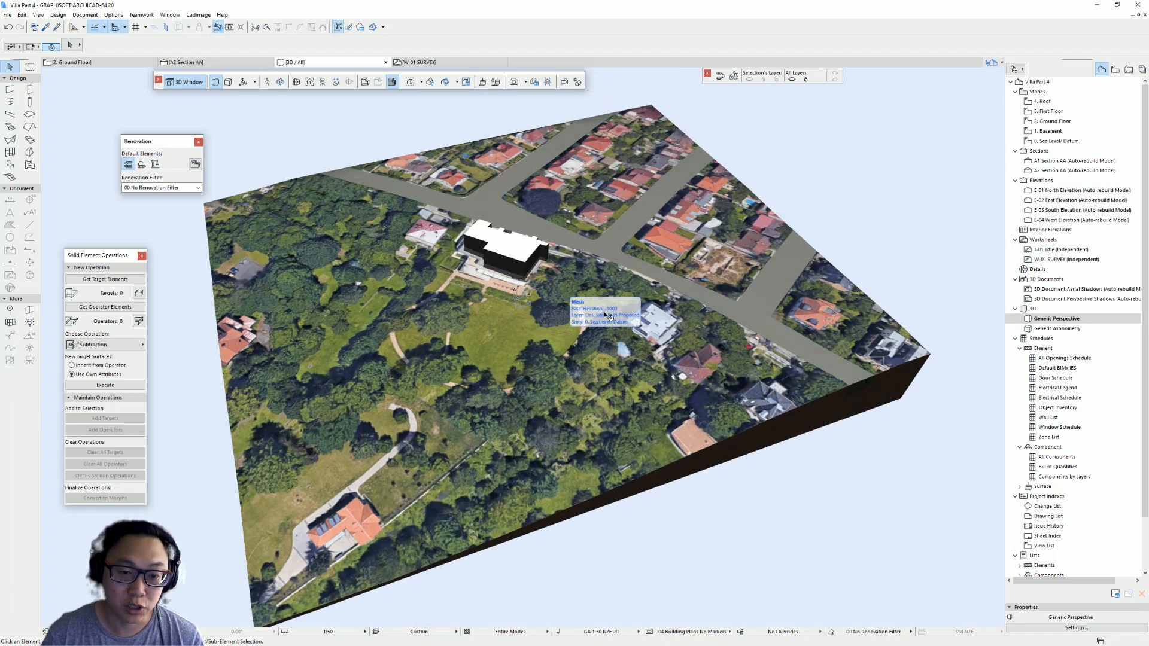
{"action": "left_click", "coordinate": [581, 327]}
{"action": "mouse_move", "coordinate": [602, 322]}
{"action": "middle_mouse_down", "text": "shift"}
{"action": "mouse_move", "coordinate": [491, 346]}
{"action": "mouse_move", "coordinate": [594, 313]}
{"action": "middle_mouse_up", "text": "shift"}
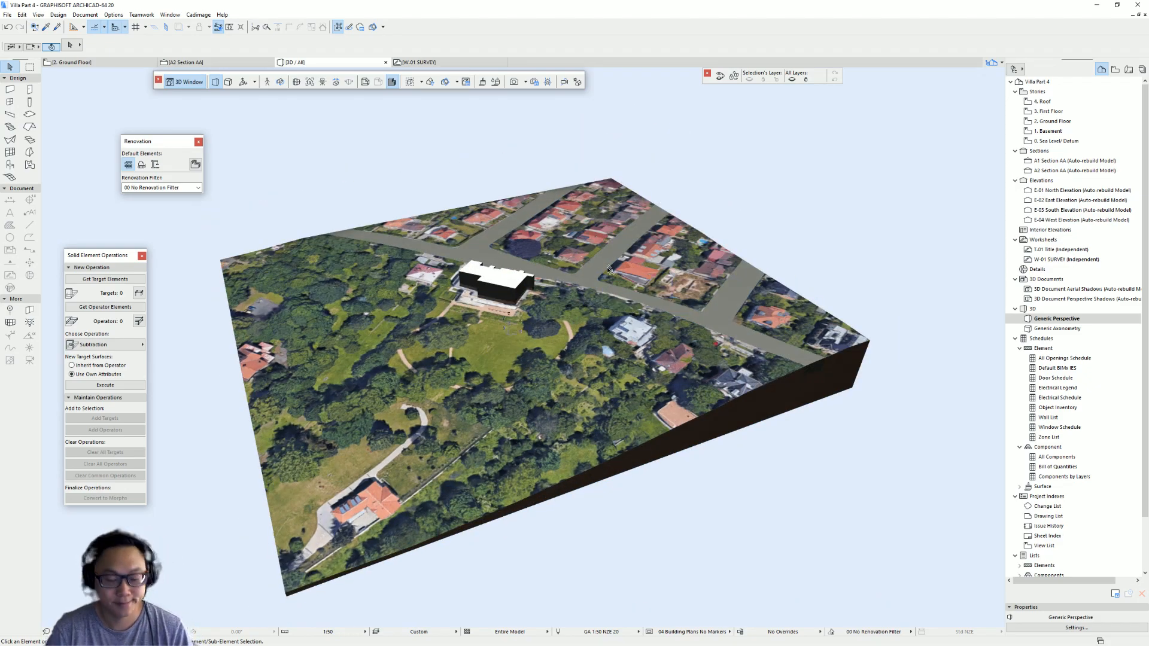